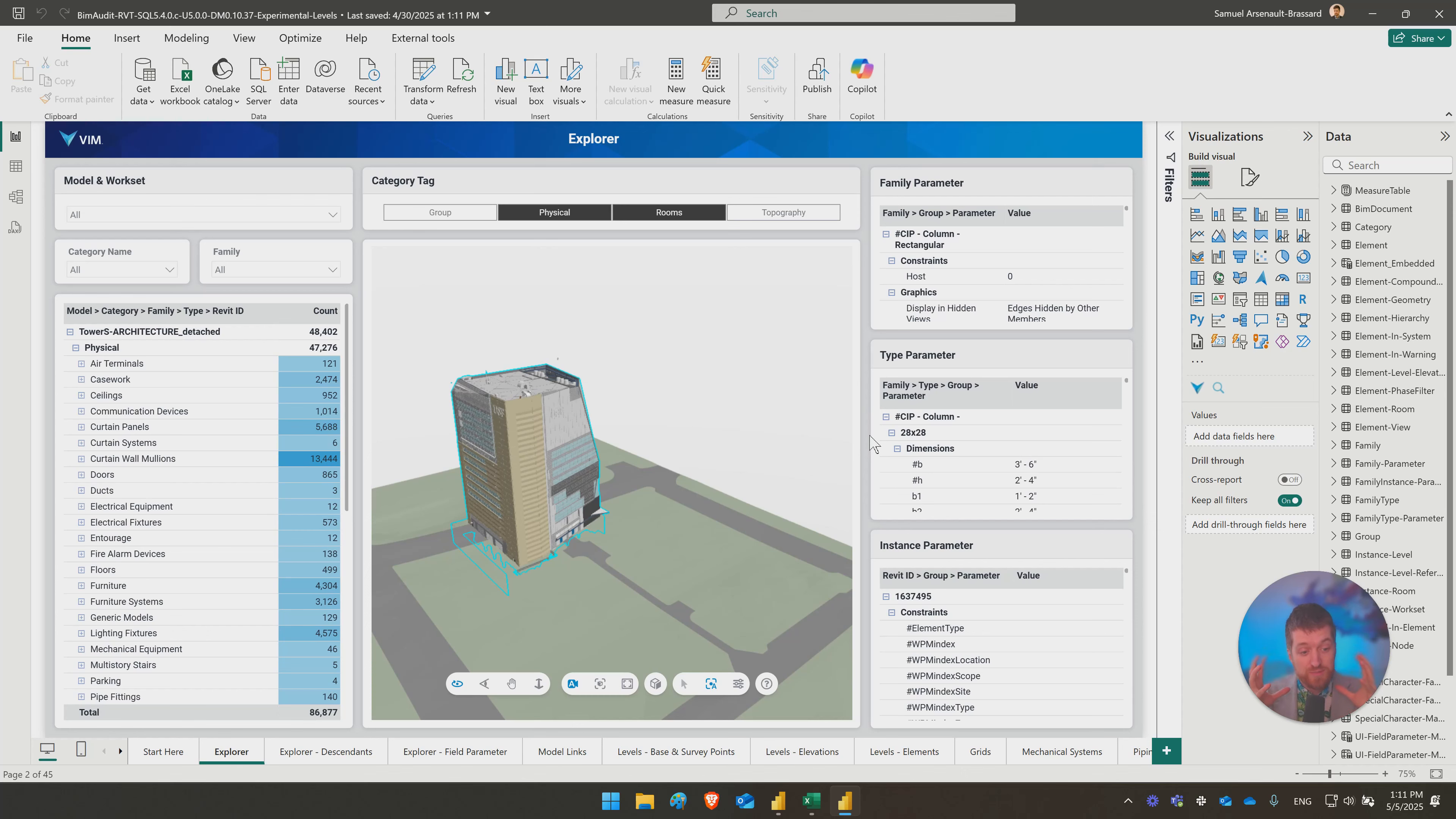
# Step: Switch to the Tutorial.xlsx workbook in Excel and look through its Orders, Products, Staff and Stores sheets
pyautogui.hotkey('alt', 'Tab')
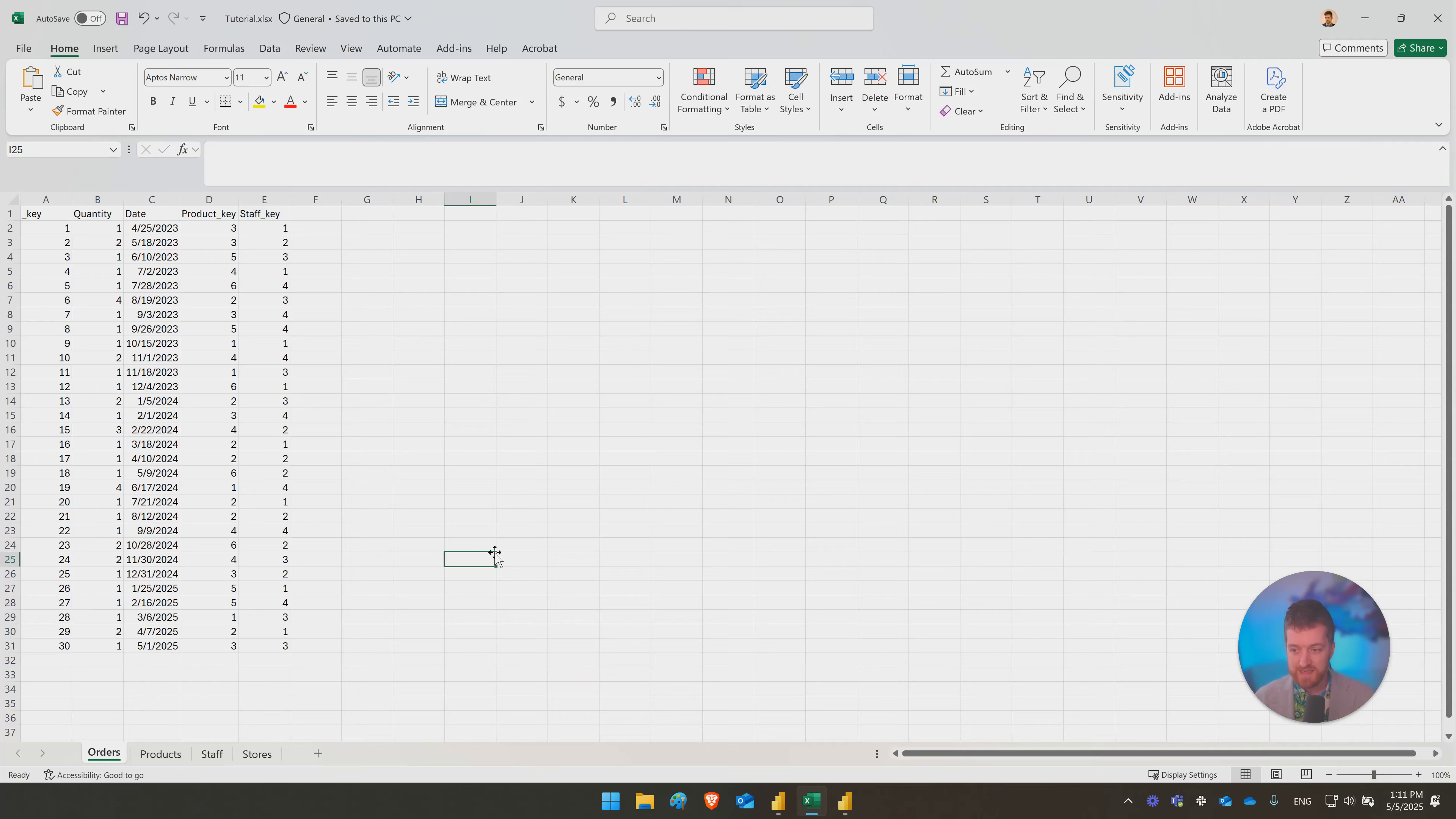
pyautogui.click(162, 754)
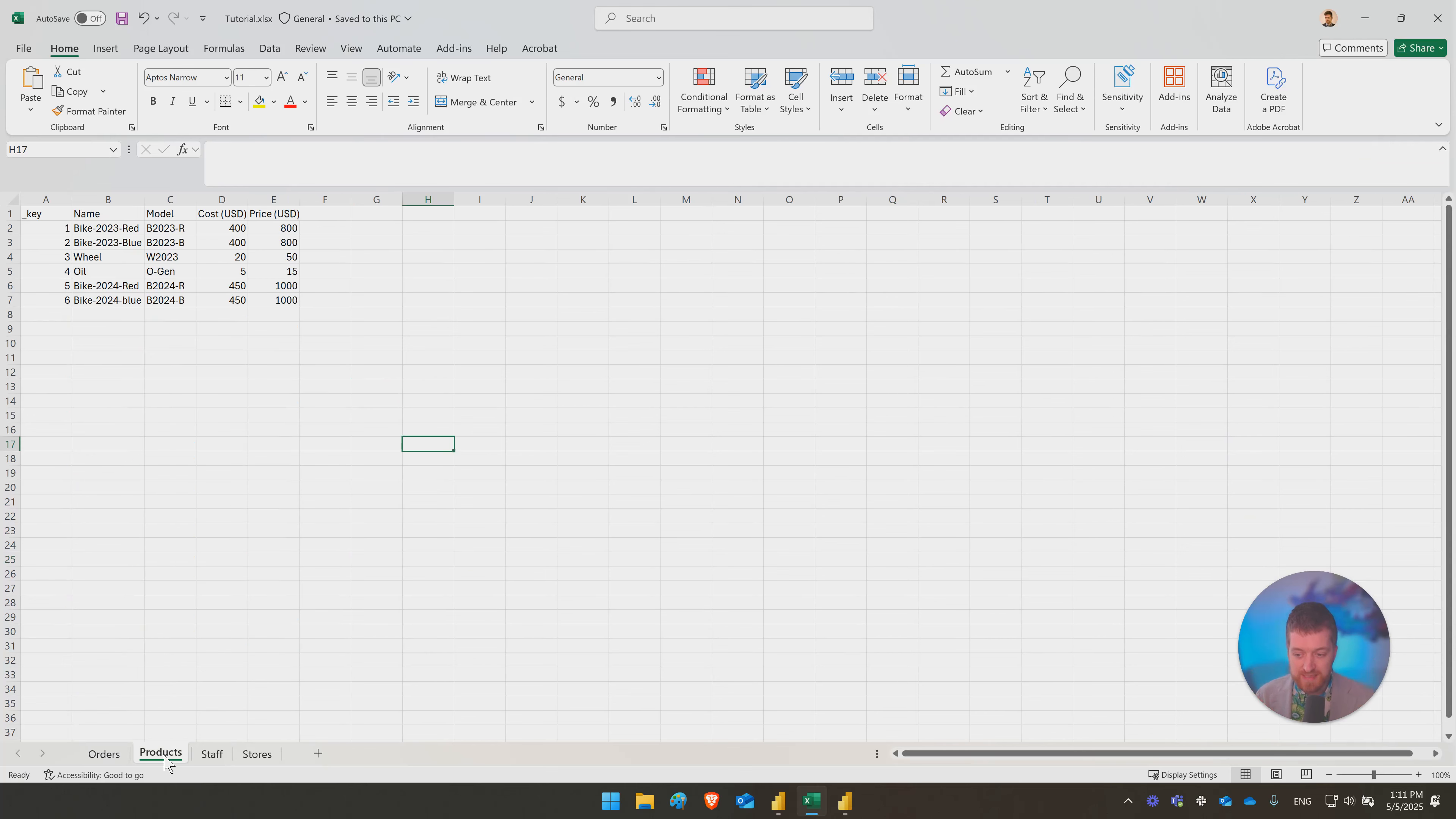
pyautogui.click(212, 755)
pyautogui.click(255, 755)
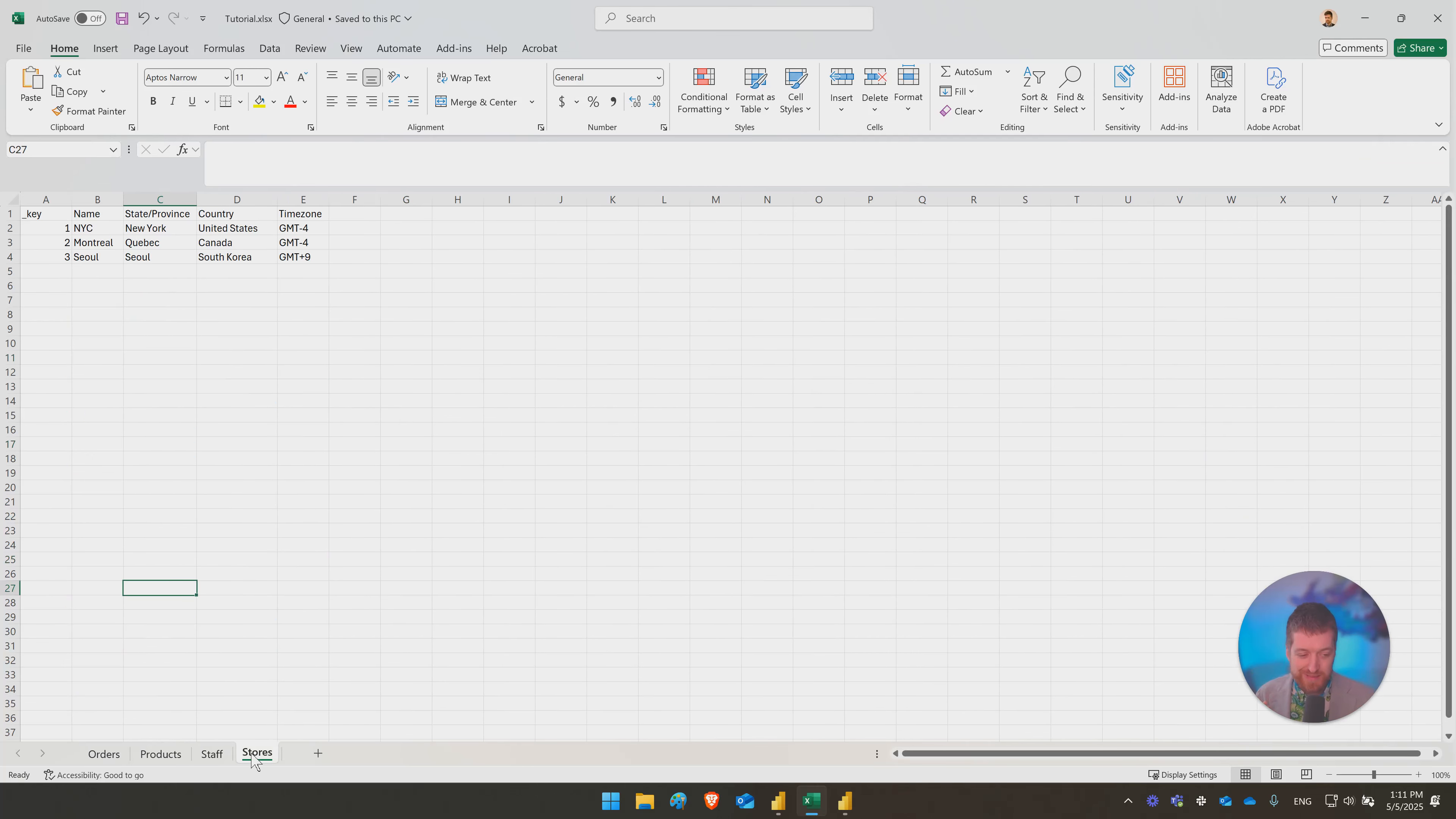
pyautogui.click(105, 755)
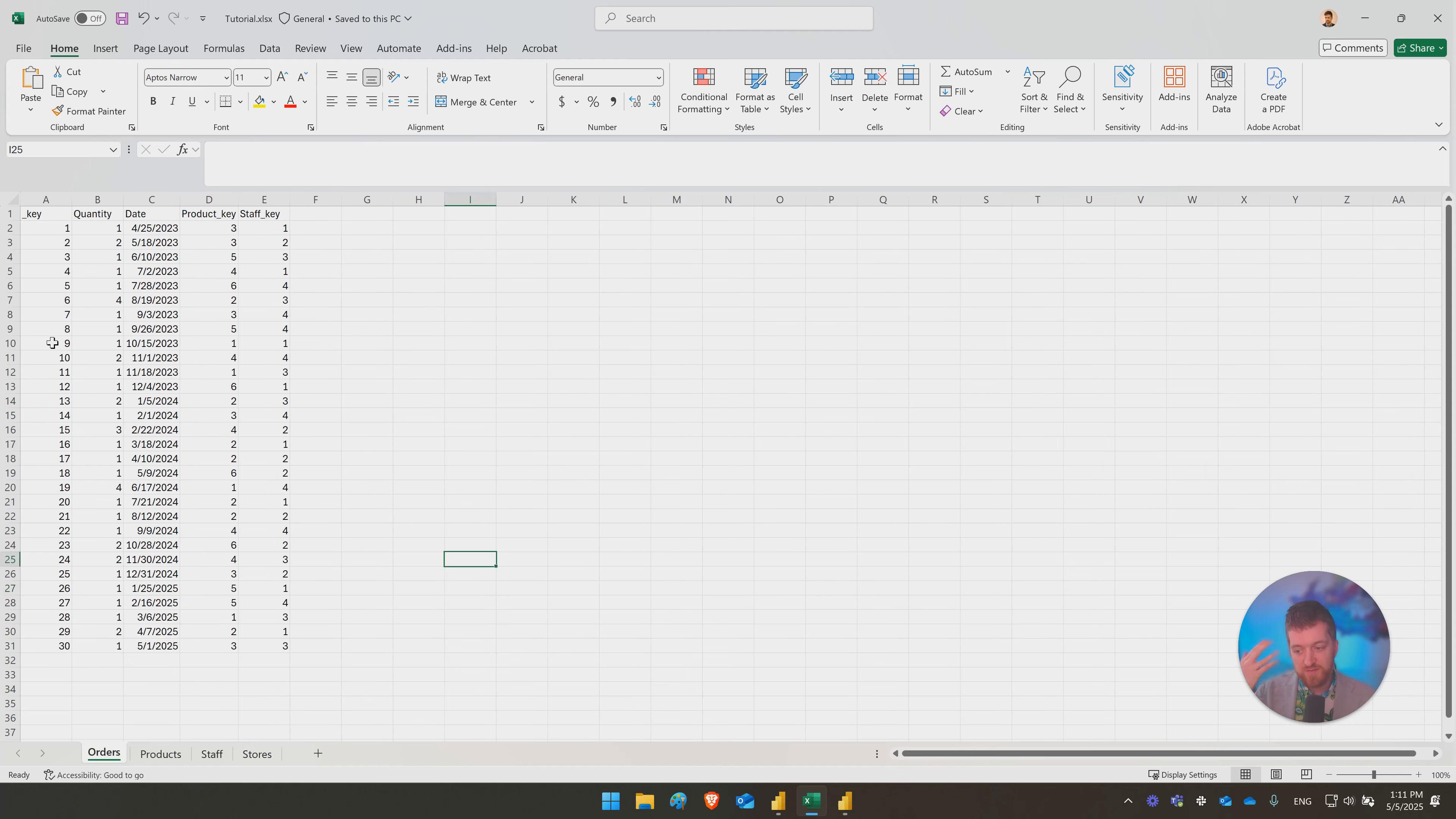
pyautogui.click(160, 756)
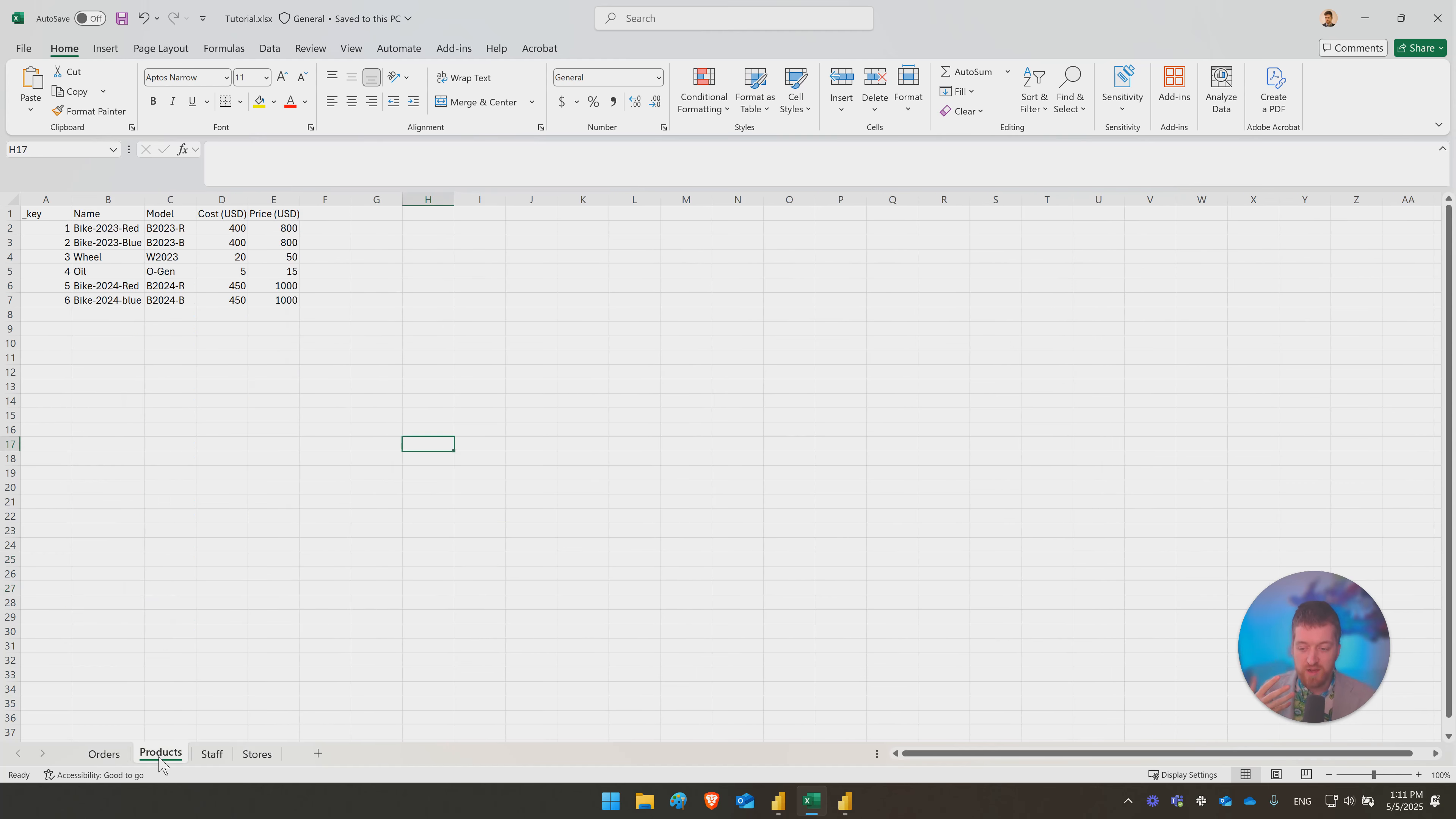
pyautogui.click(212, 756)
pyautogui.click(247, 756)
pyautogui.click(103, 755)
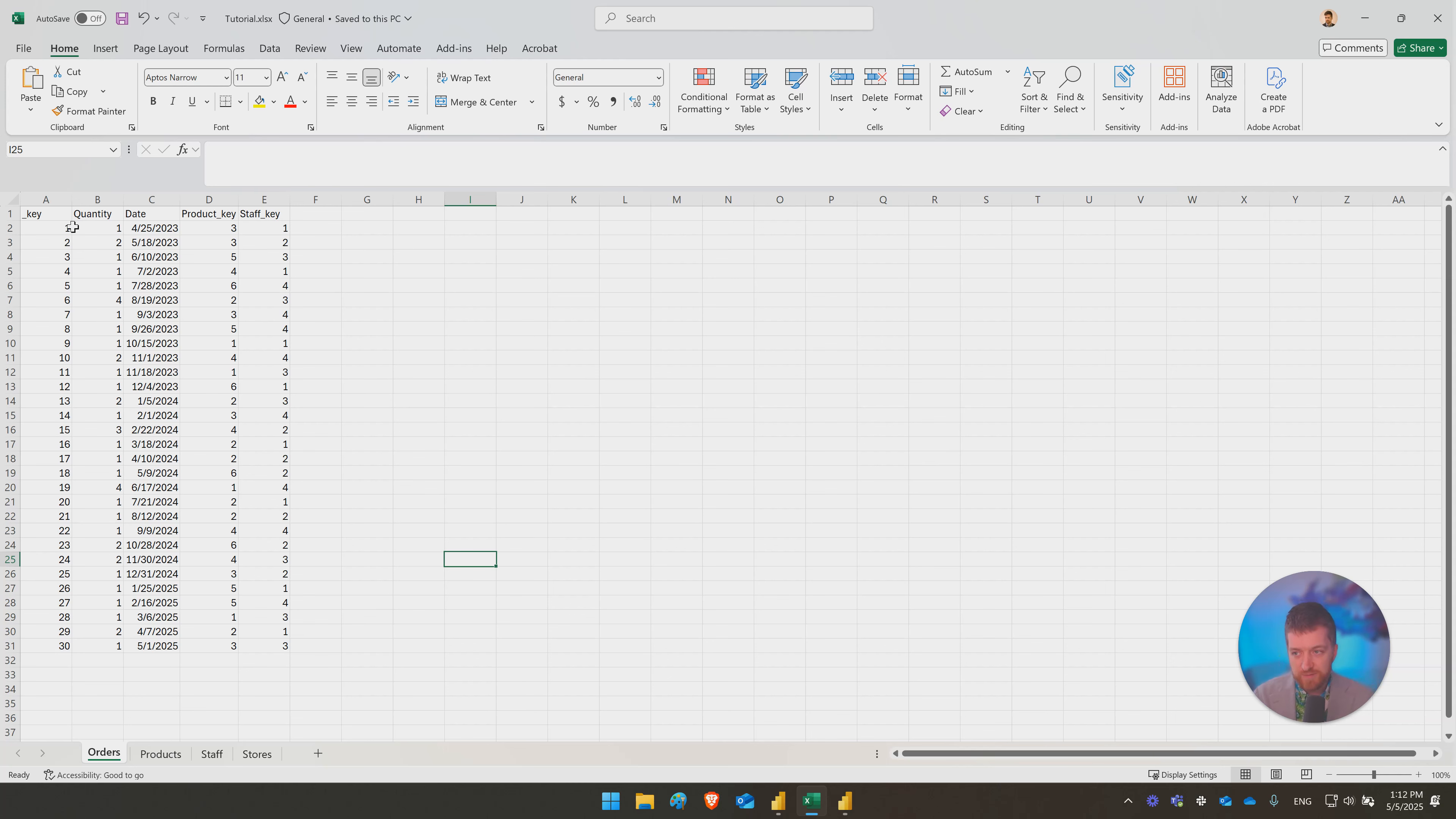
# Step: Examine the first order's key, quantity, date, product key and staff key on the Orders sheet
pyautogui.click(57, 230)
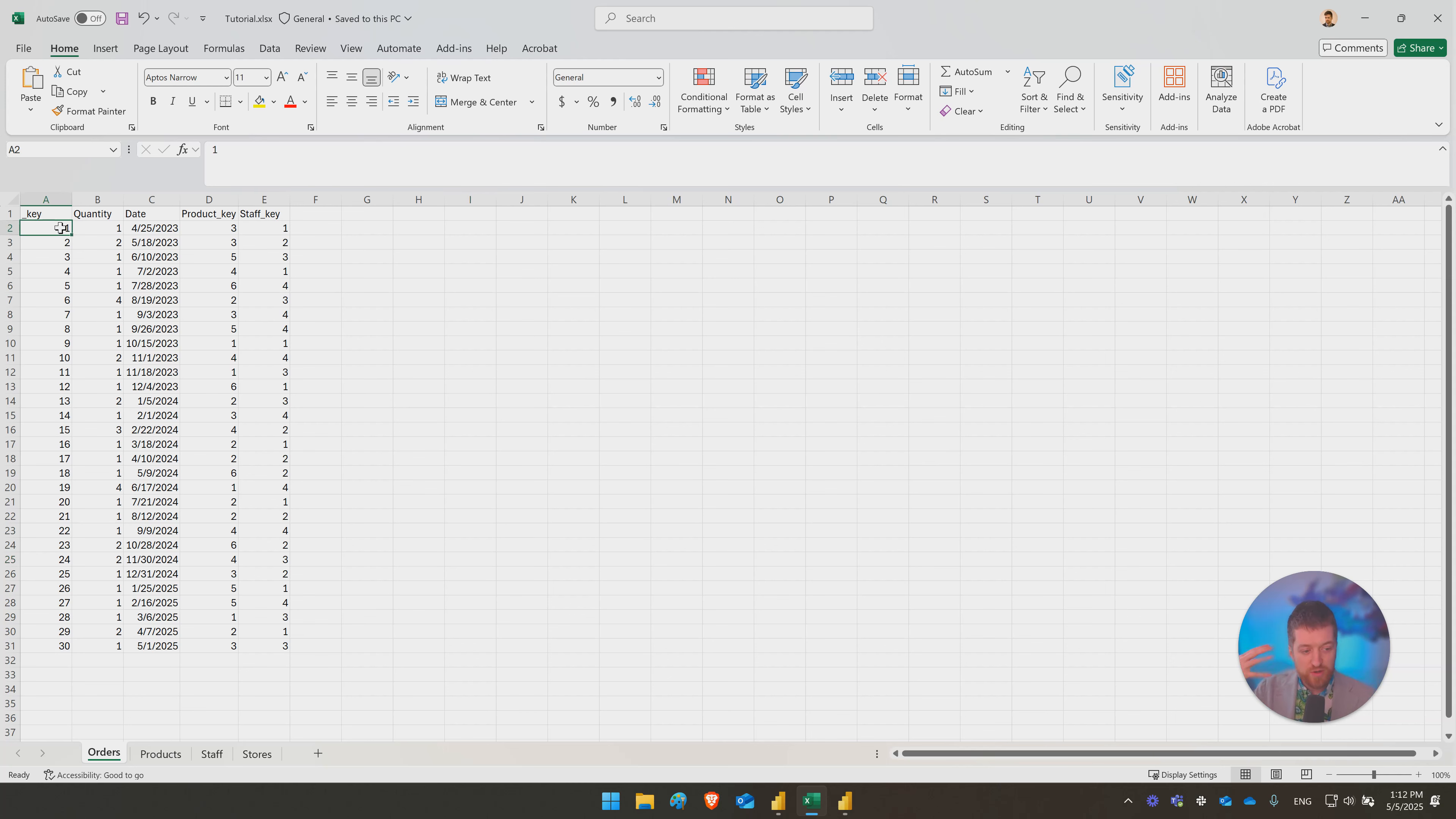
pyautogui.click(102, 230)
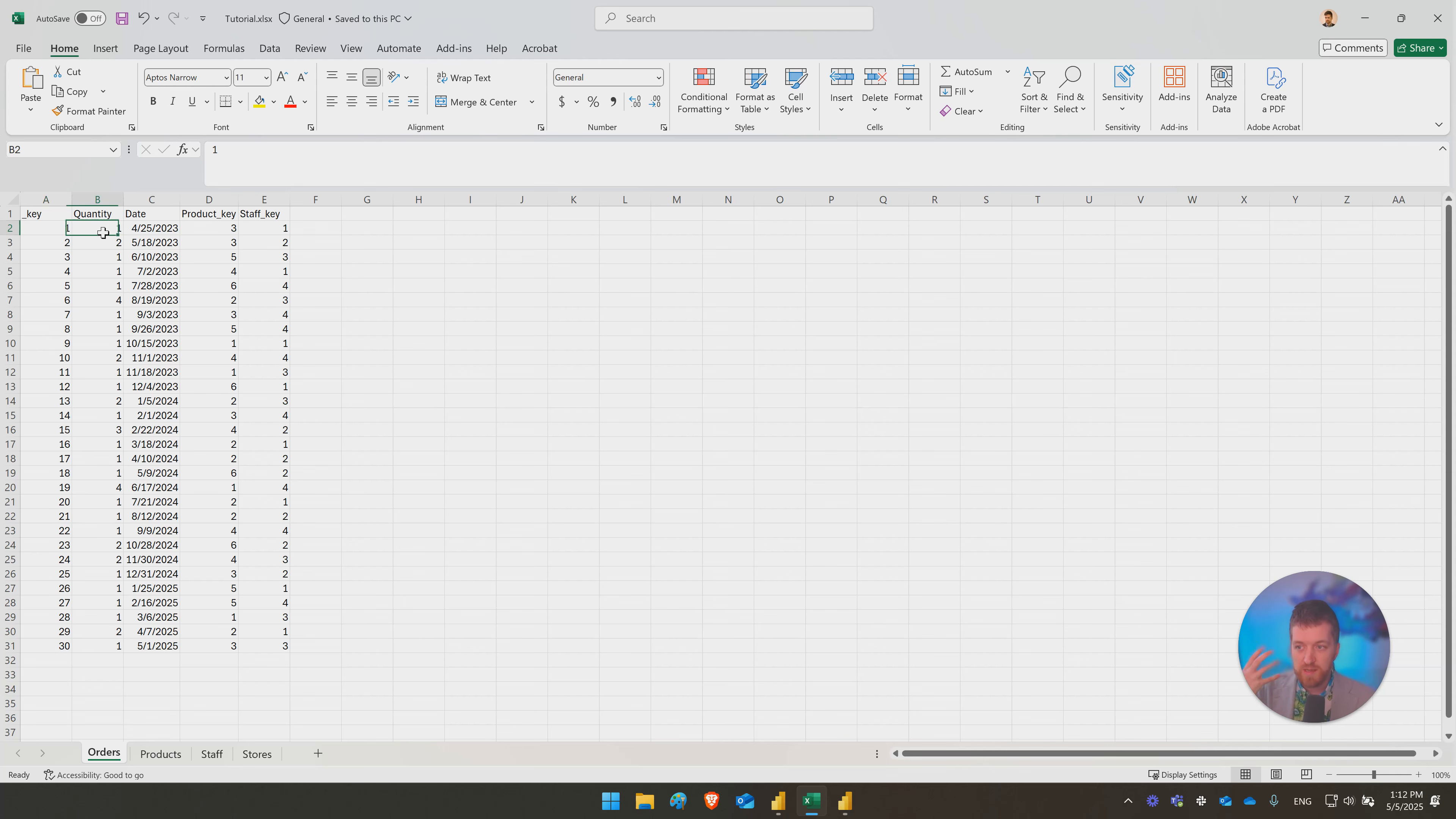
pyautogui.click(148, 230)
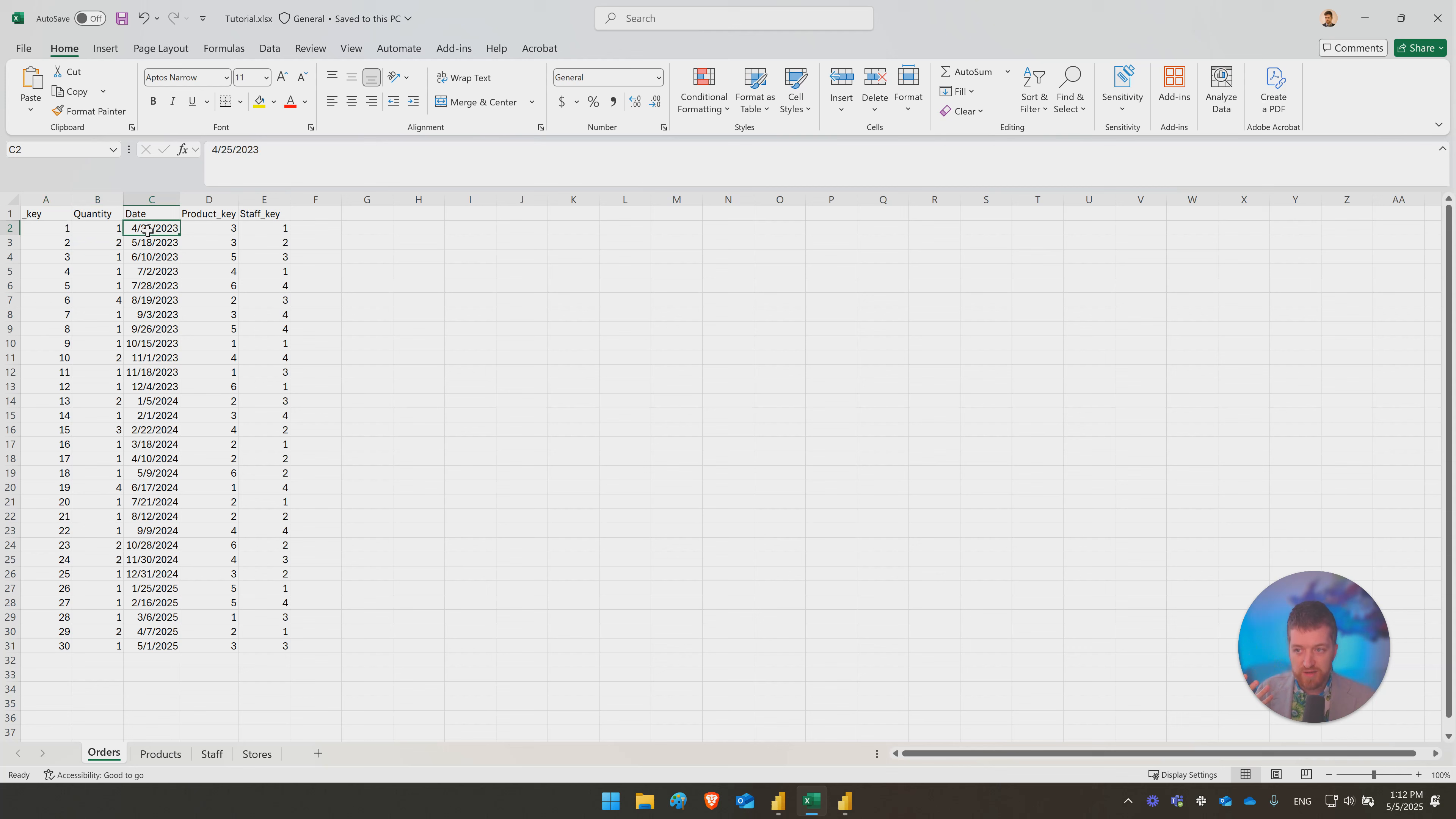
pyautogui.click(208, 228)
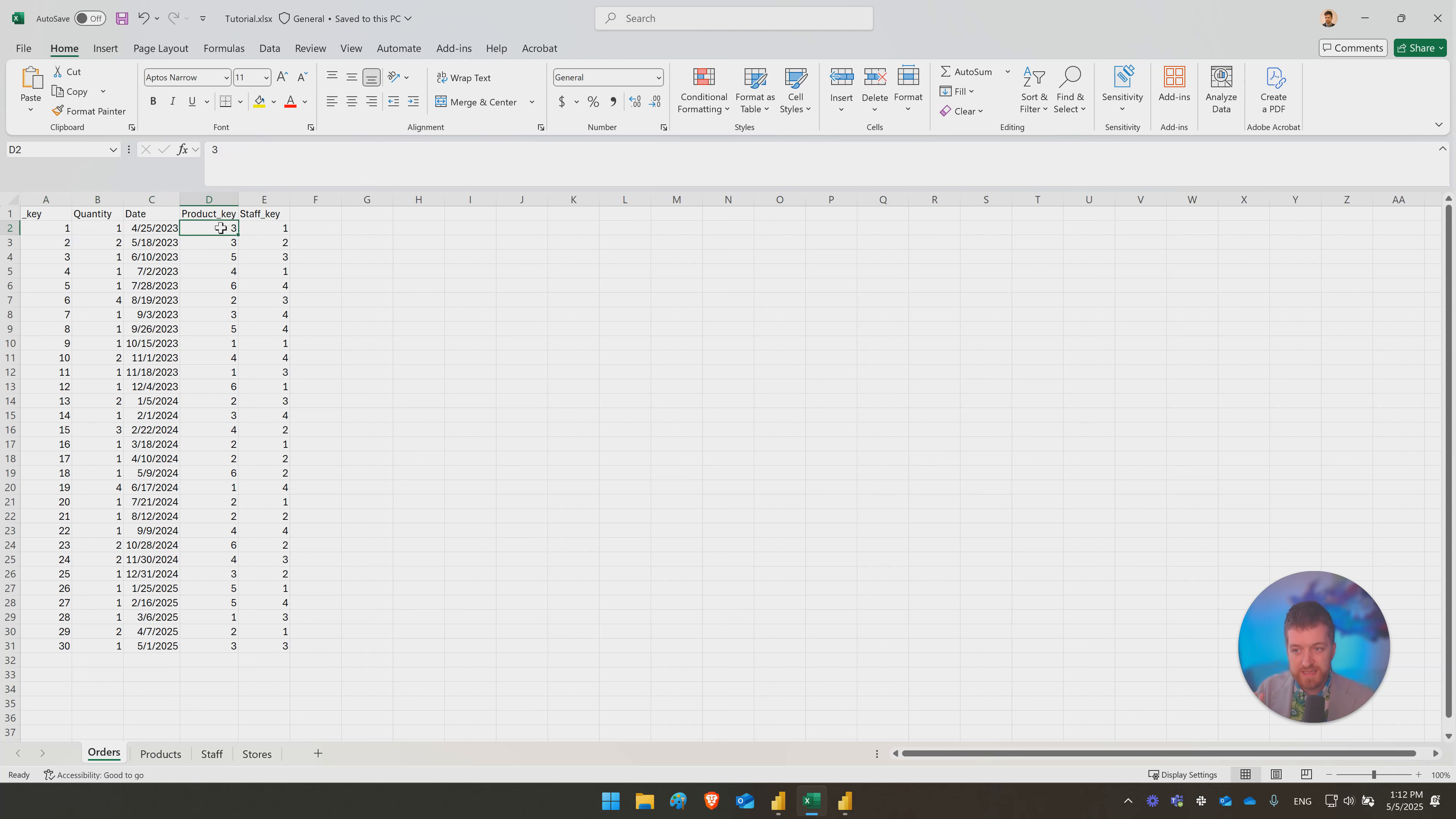
pyautogui.click(282, 230)
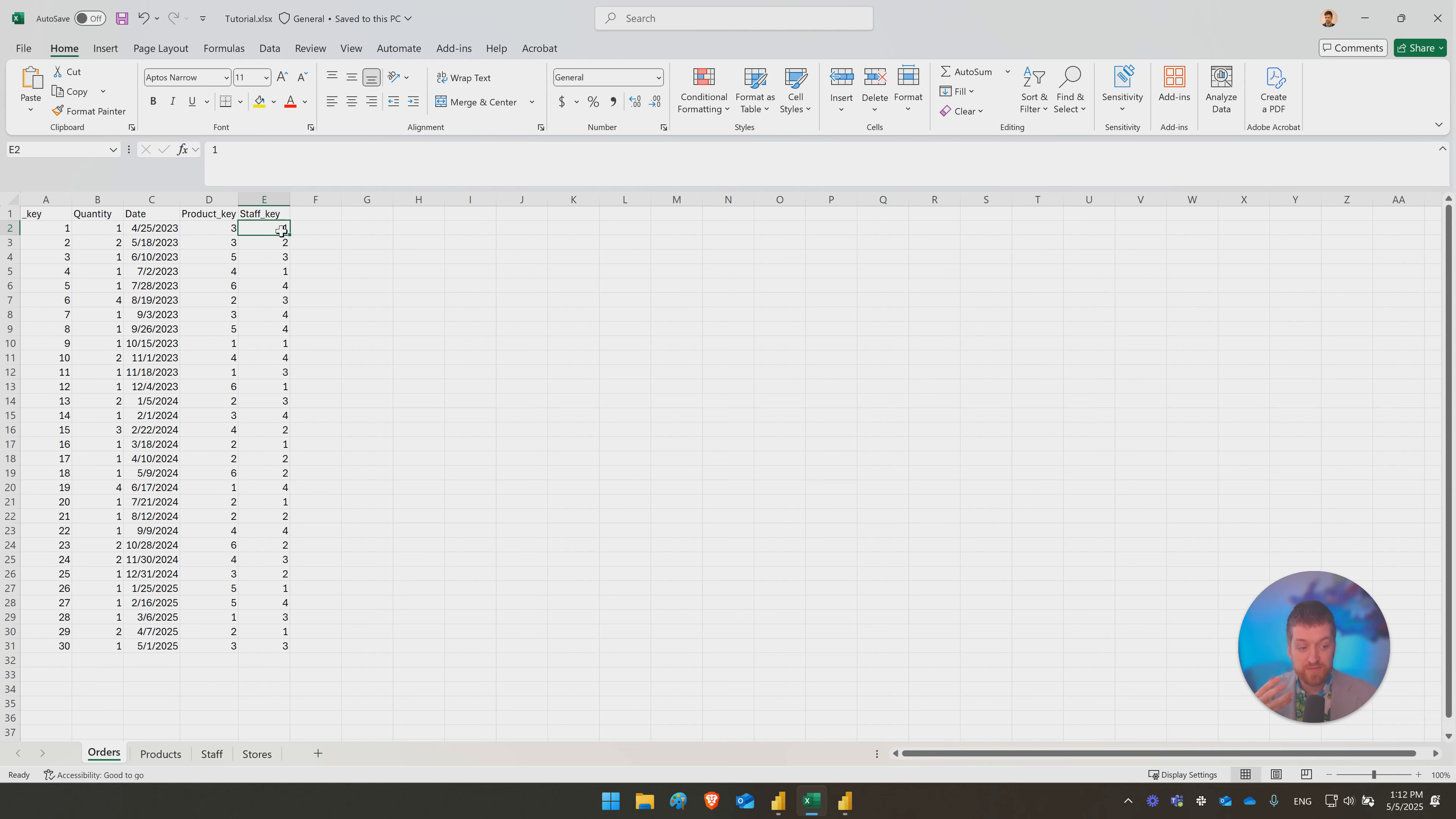
pyautogui.click(211, 230)
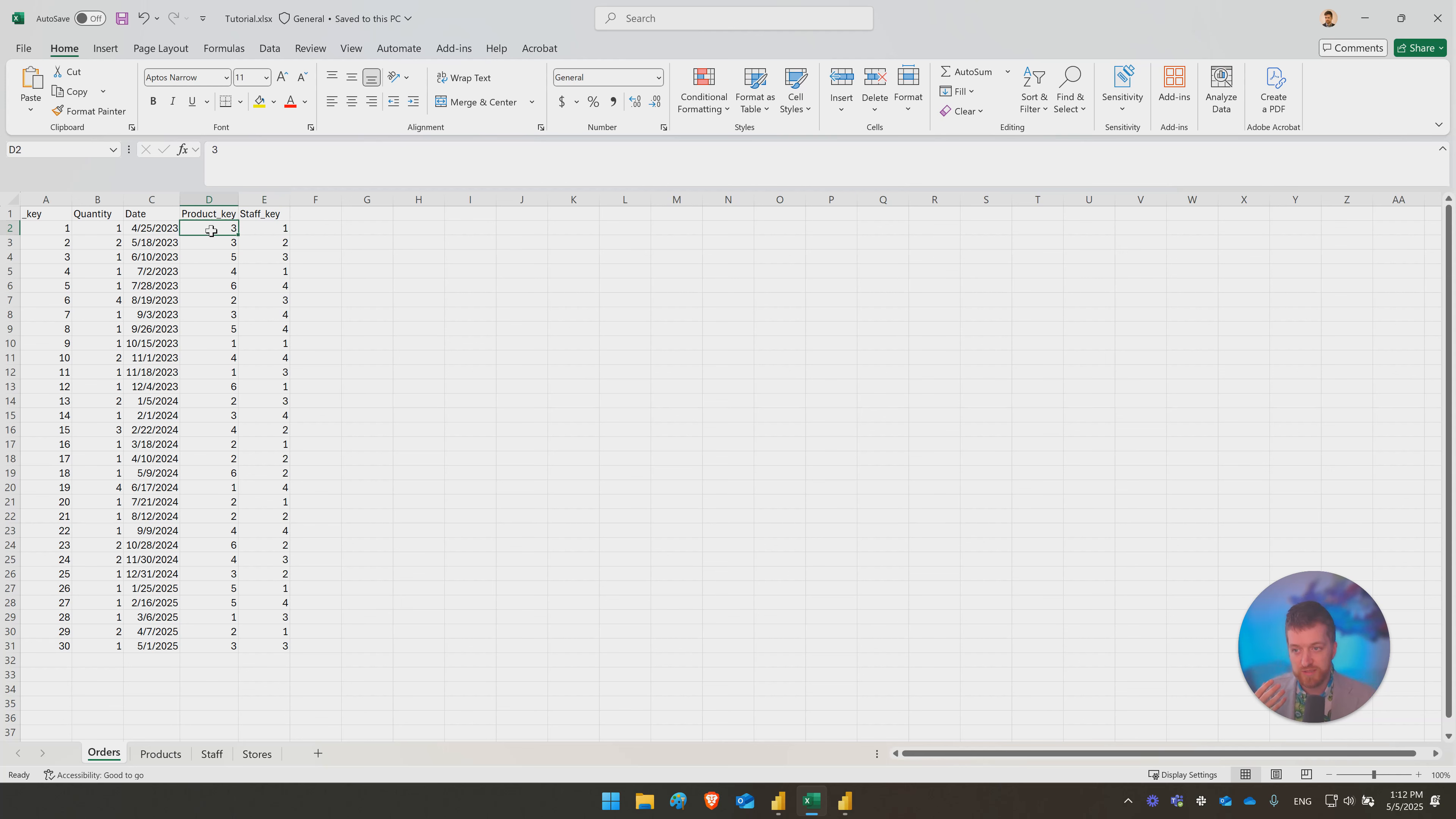
# Step: Trace the first order's product key to the Wheel record on the Products sheet and inspect its cost and model
pyautogui.click(162, 755)
pyautogui.moveTo(49, 256); pyautogui.dragTo(258, 259)
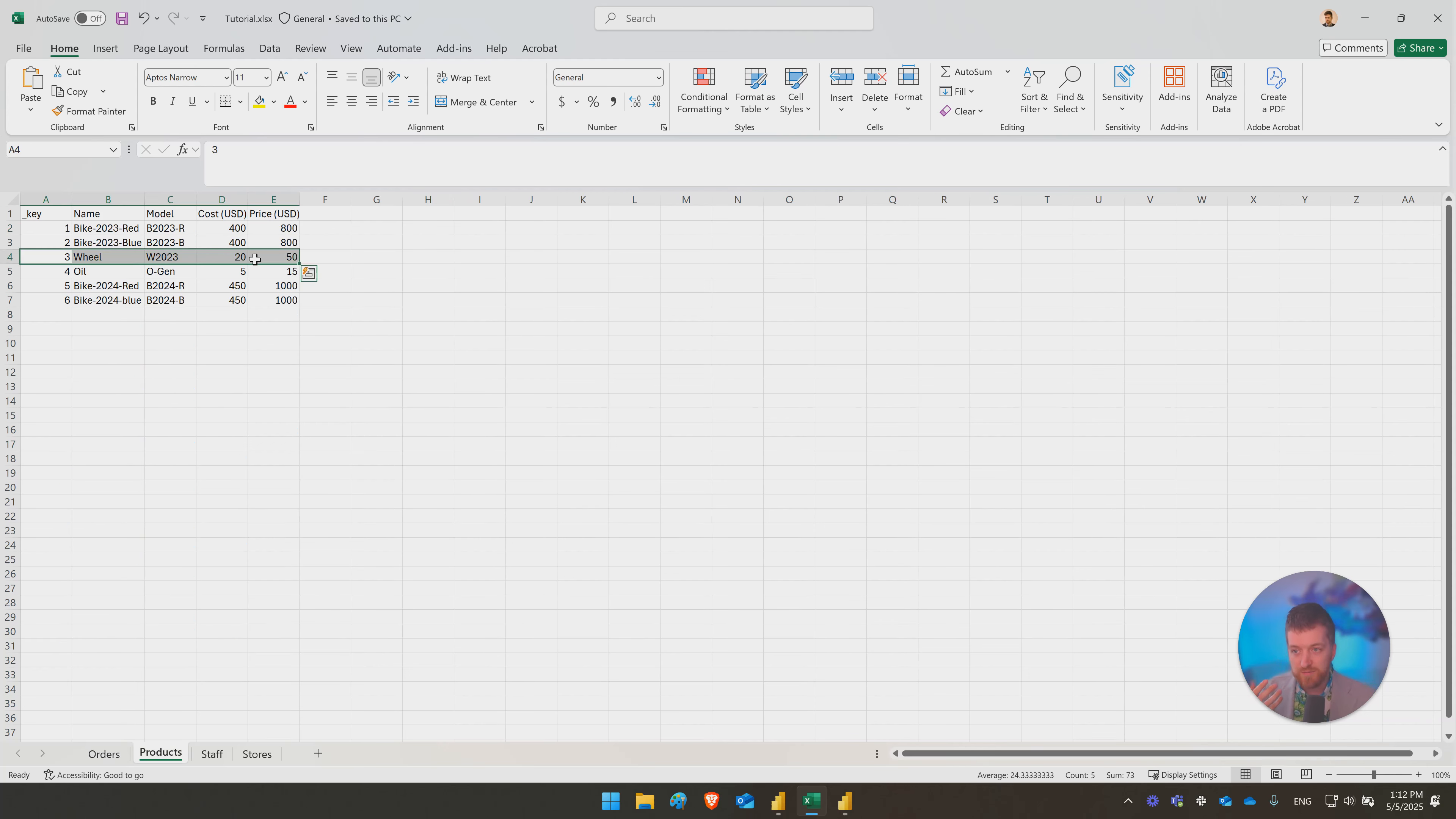
pyautogui.click(236, 258)
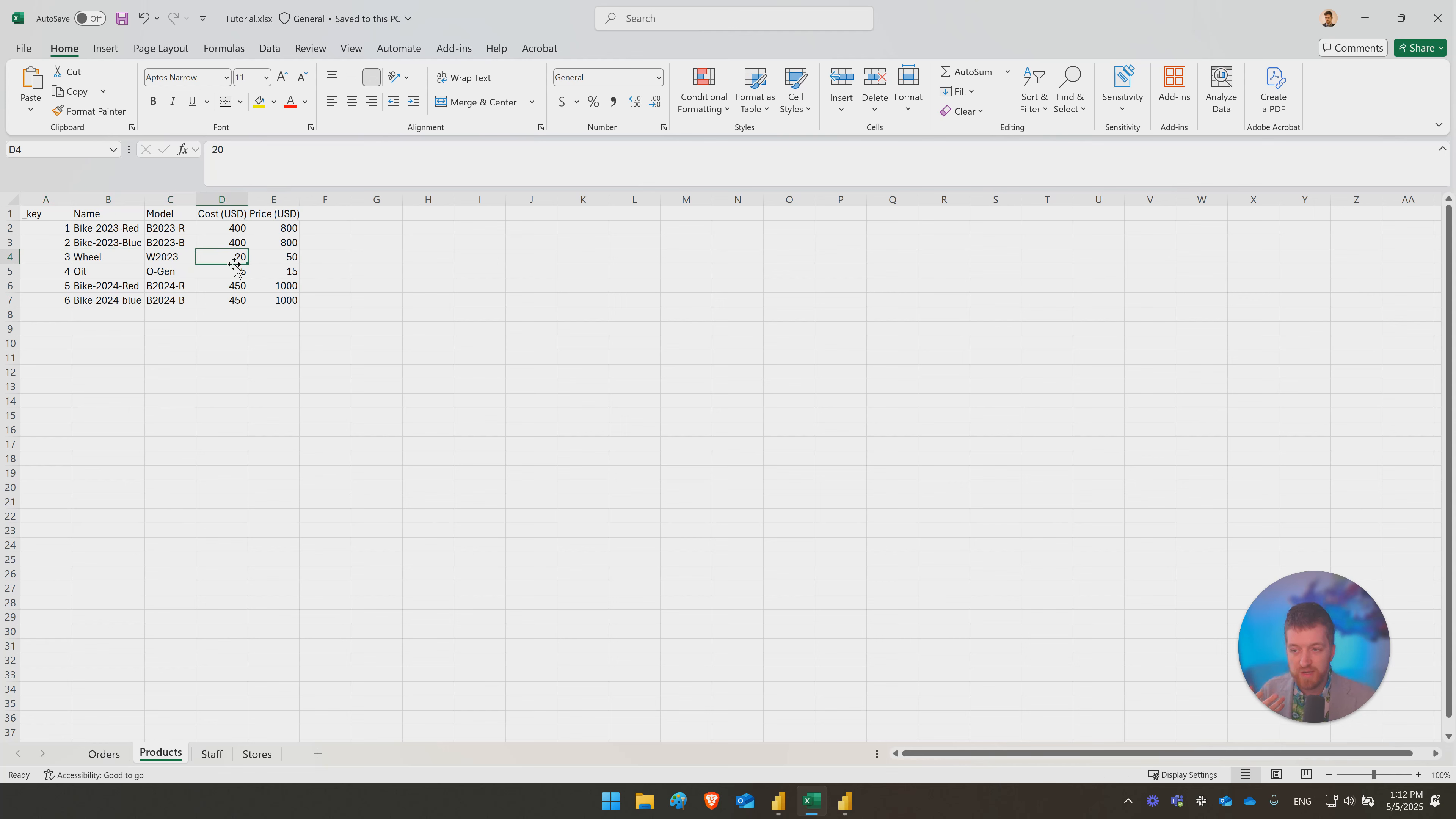
pyautogui.click(163, 261)
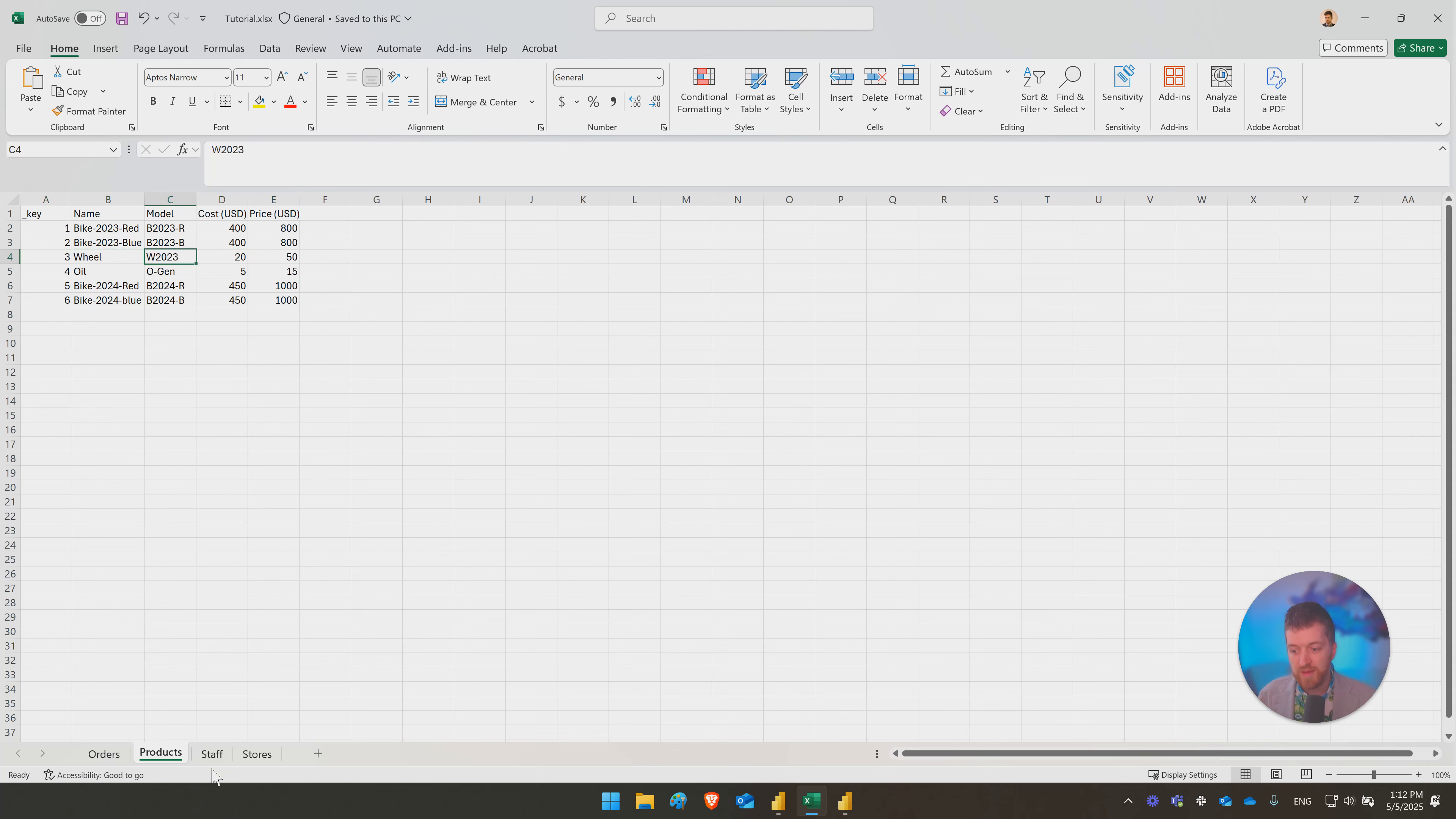
# Step: Trace the first order's staff key to its Staff record, and follow that record's store key to the matching Stores row
pyautogui.click(112, 756)
pyautogui.click(210, 754)
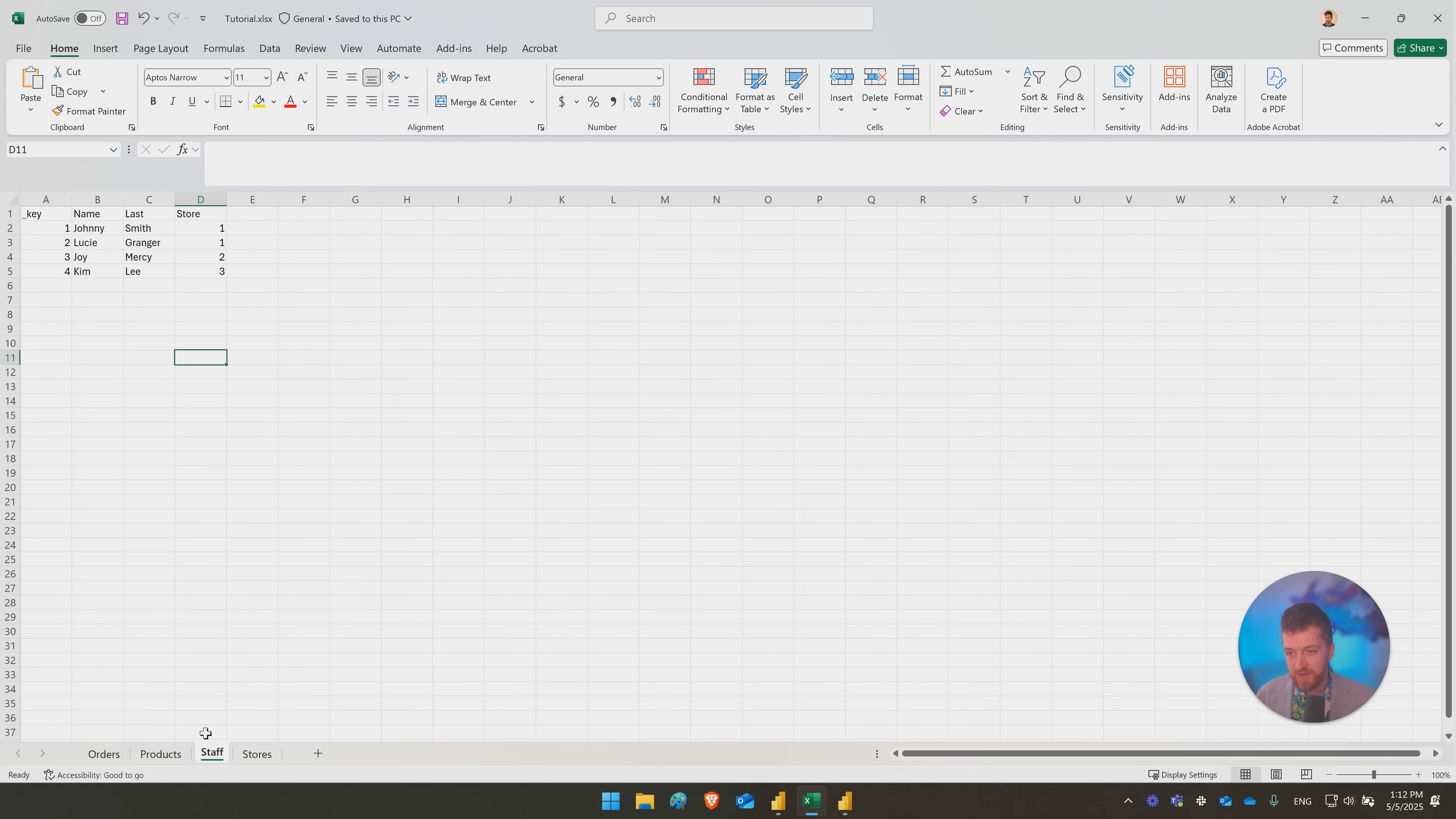
pyautogui.moveTo(57, 229); pyautogui.dragTo(144, 229)
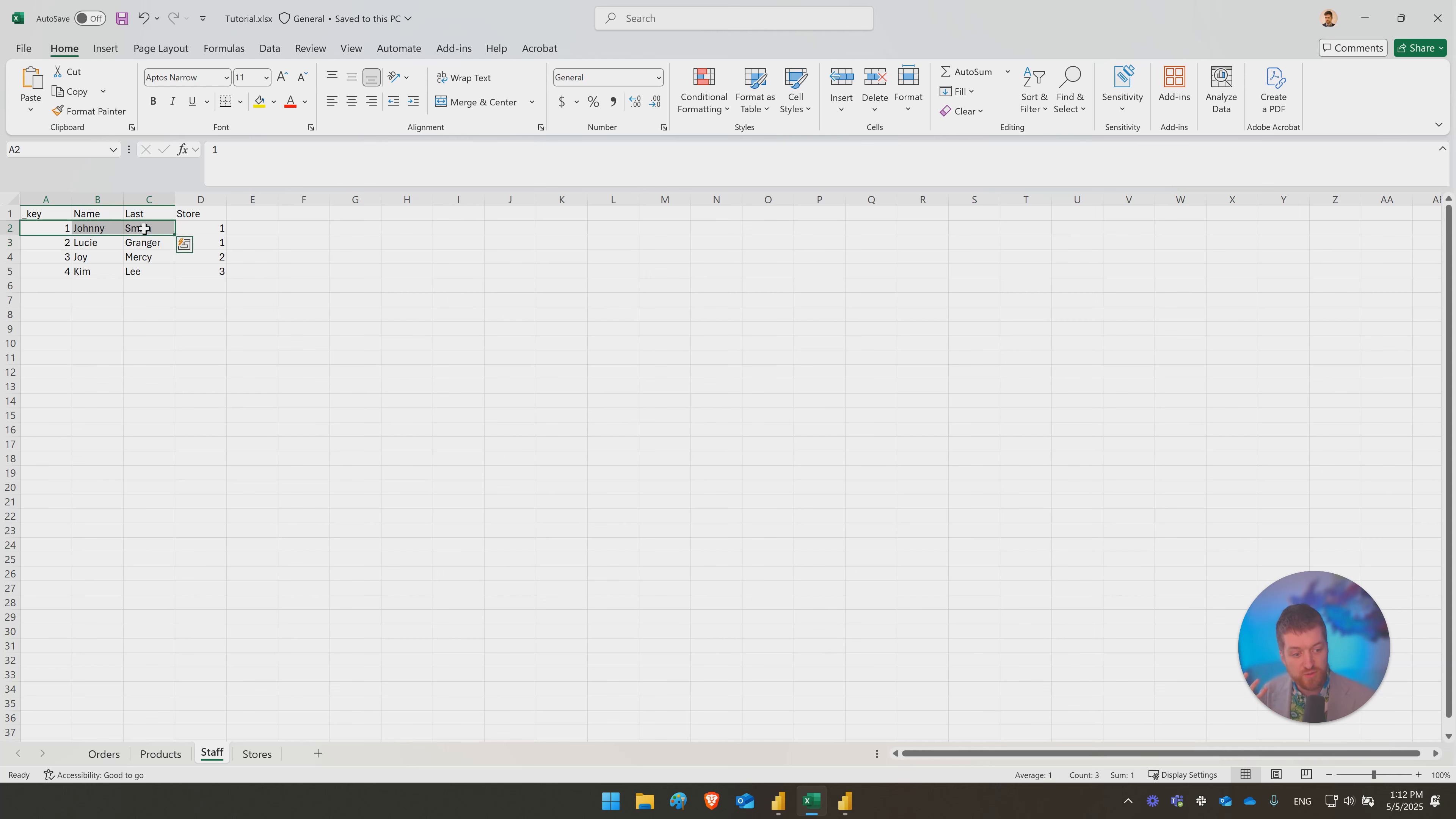
pyautogui.click(217, 227)
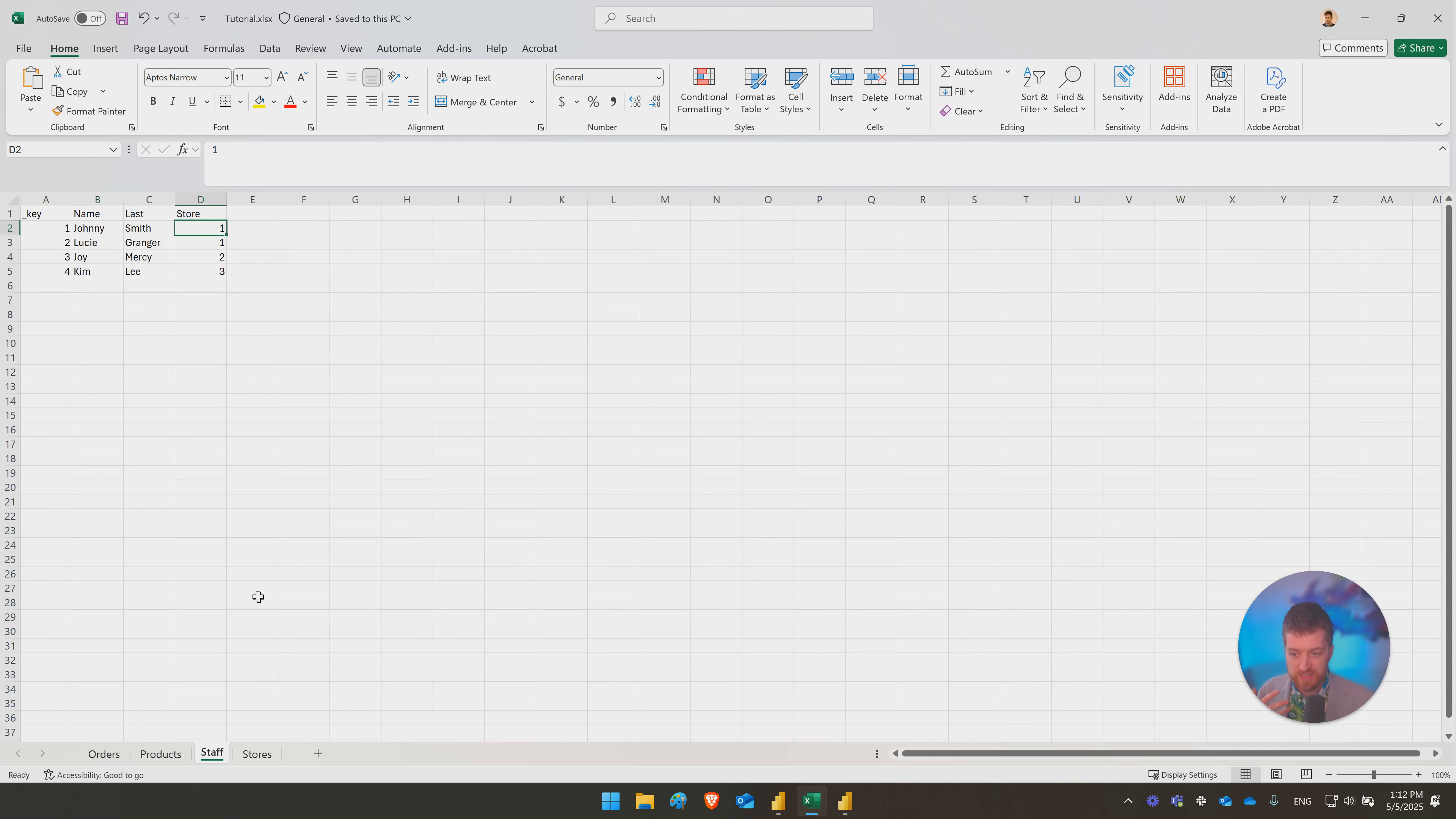
pyautogui.click(256, 754)
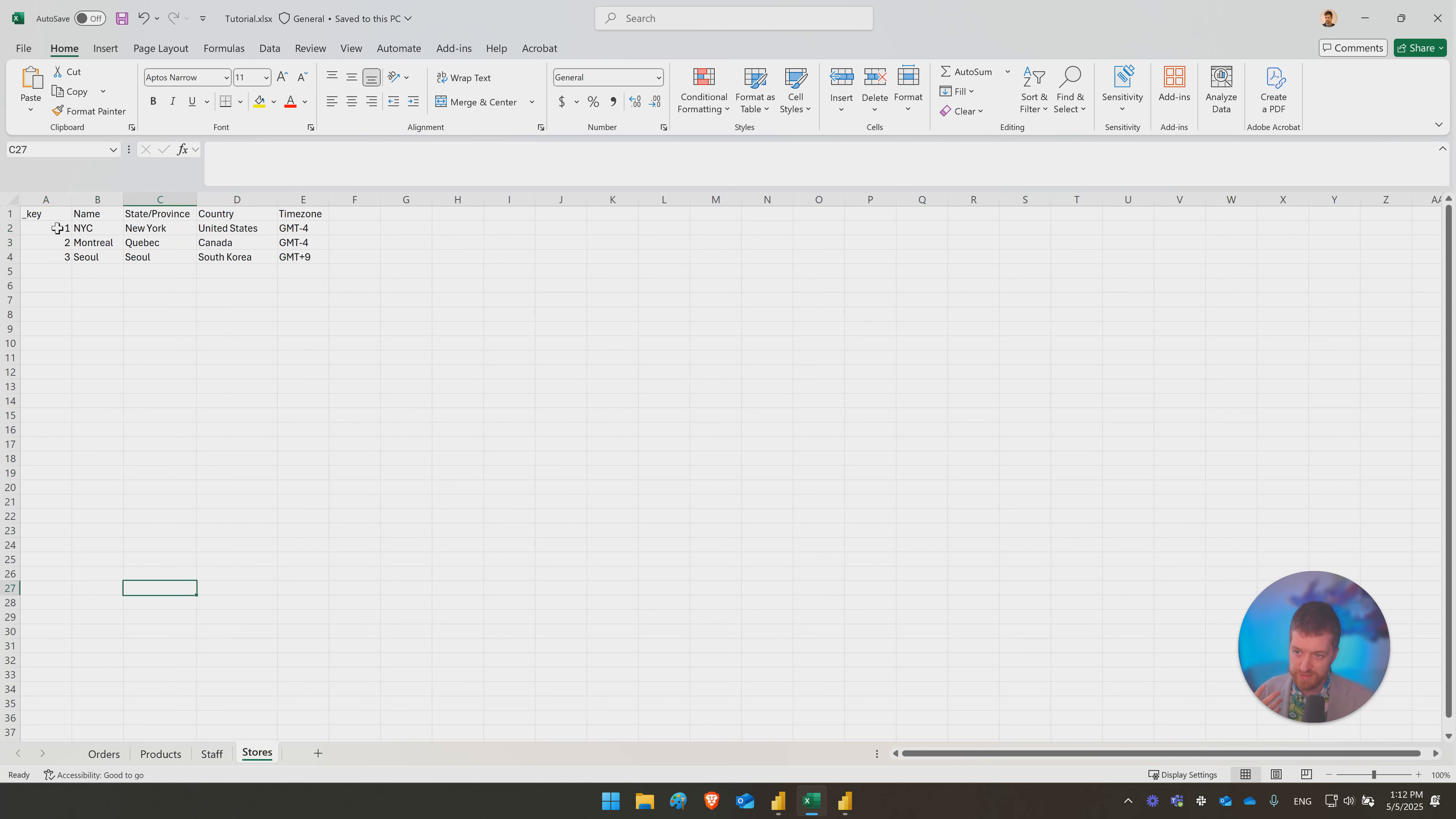
pyautogui.moveTo(58, 229); pyautogui.dragTo(288, 227)
pyautogui.click(288, 228)
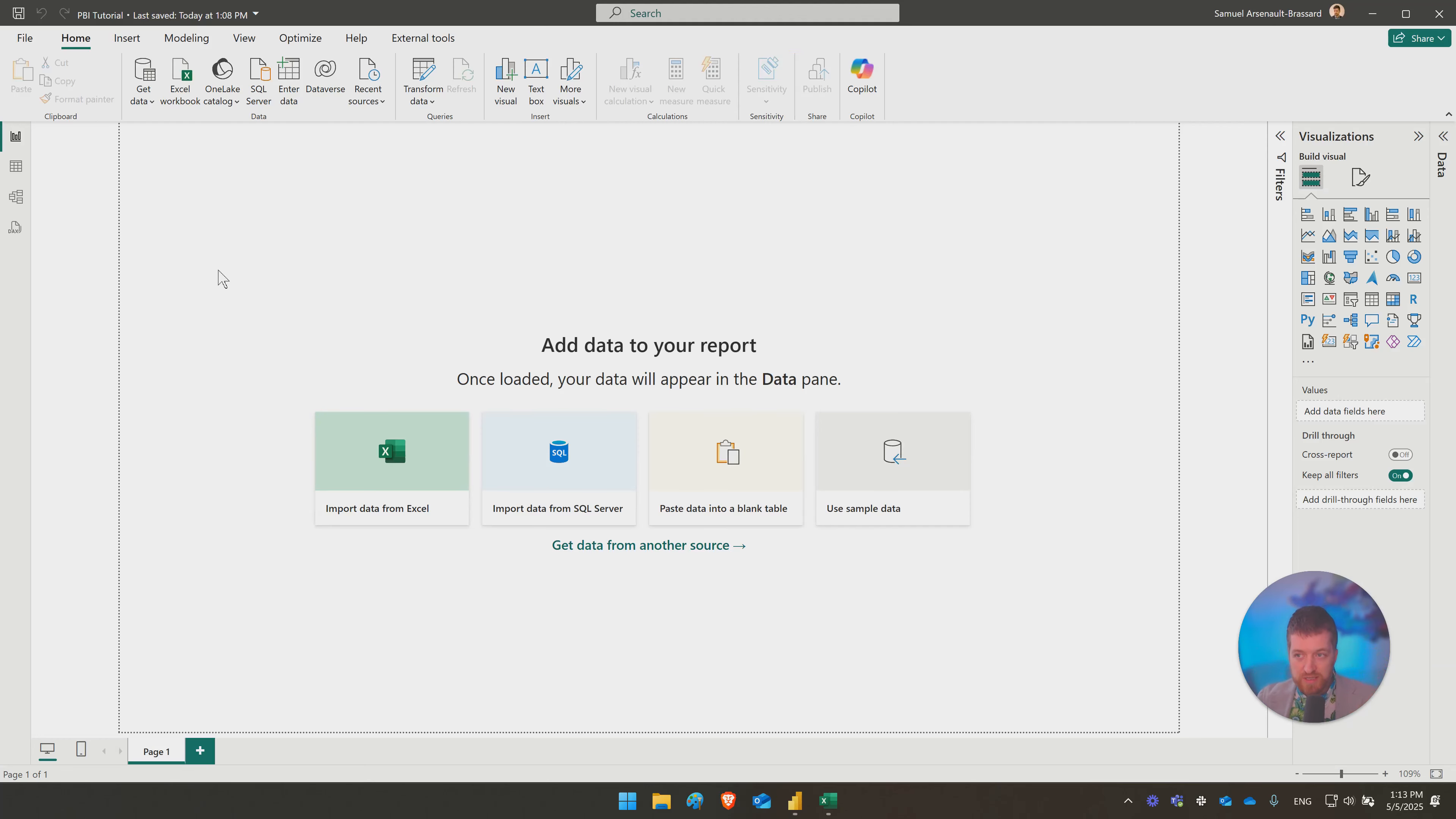
# Step: In Power BI, review the available data connectors and connect to the Excel workbook Tutorial.xlsx
pyautogui.click(148, 71)
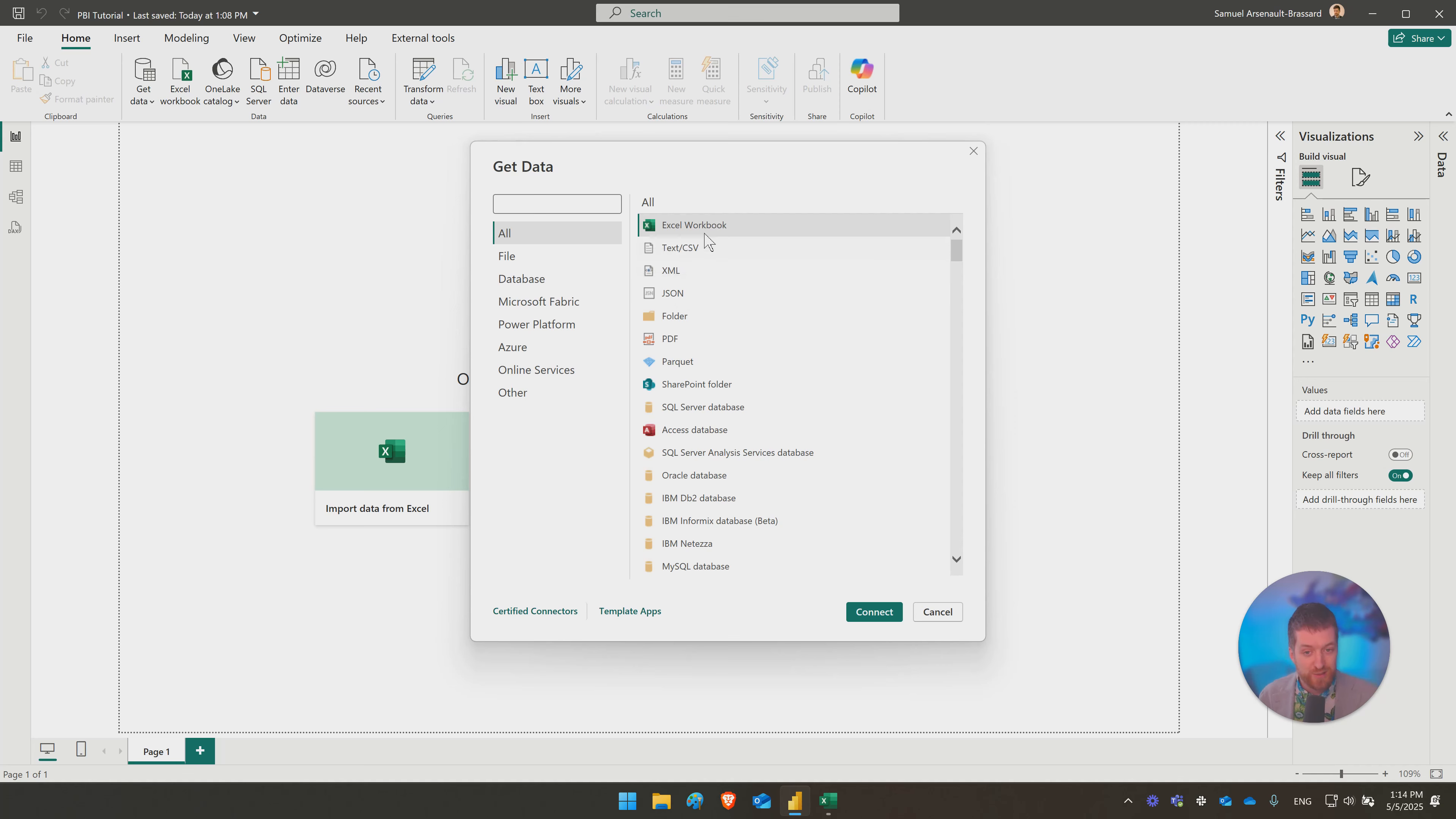
pyautogui.scroll(-20, 862, 335)
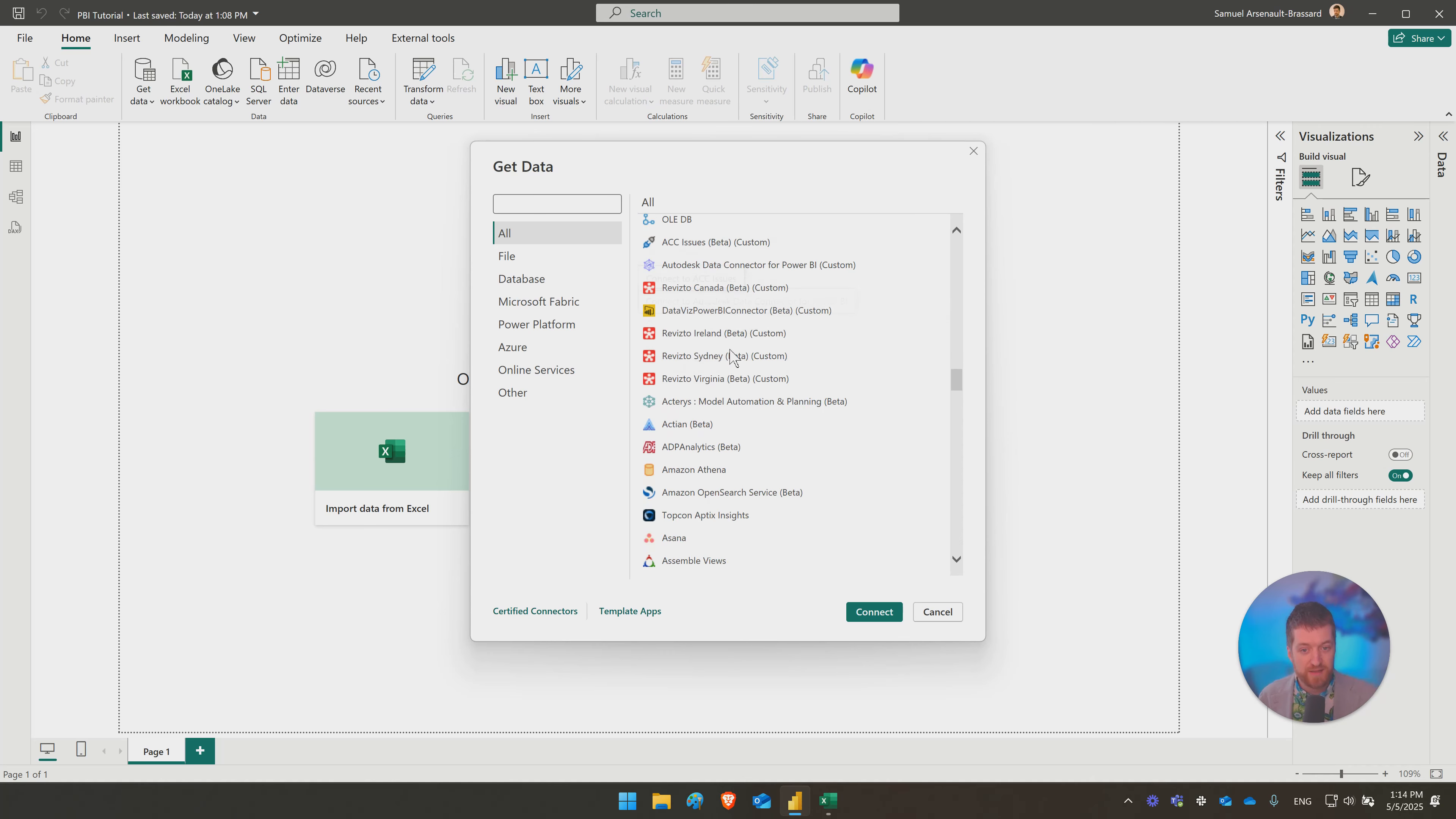
pyautogui.scroll(20, 745, 424)
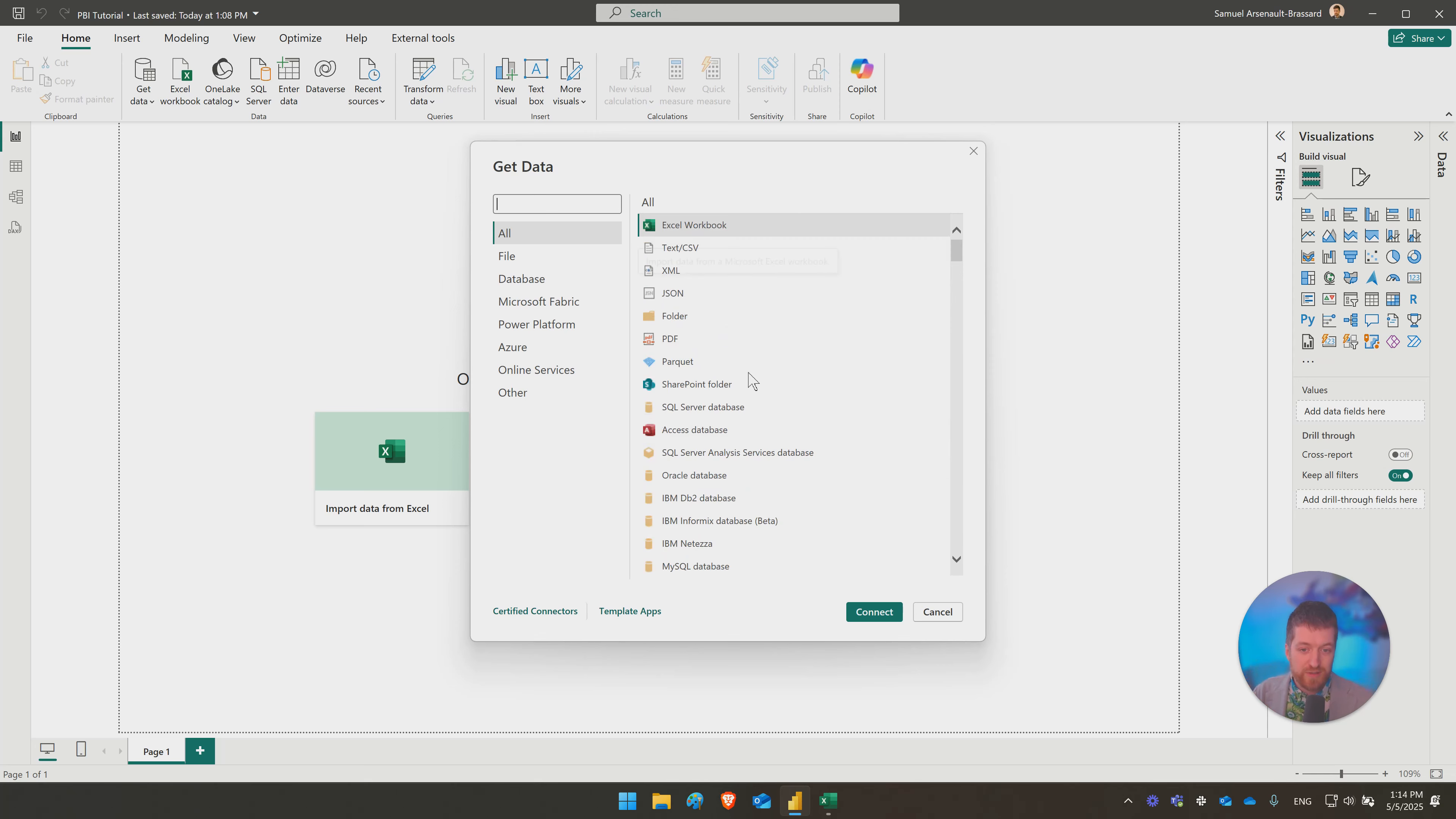
pyautogui.doubleClick(708, 227)
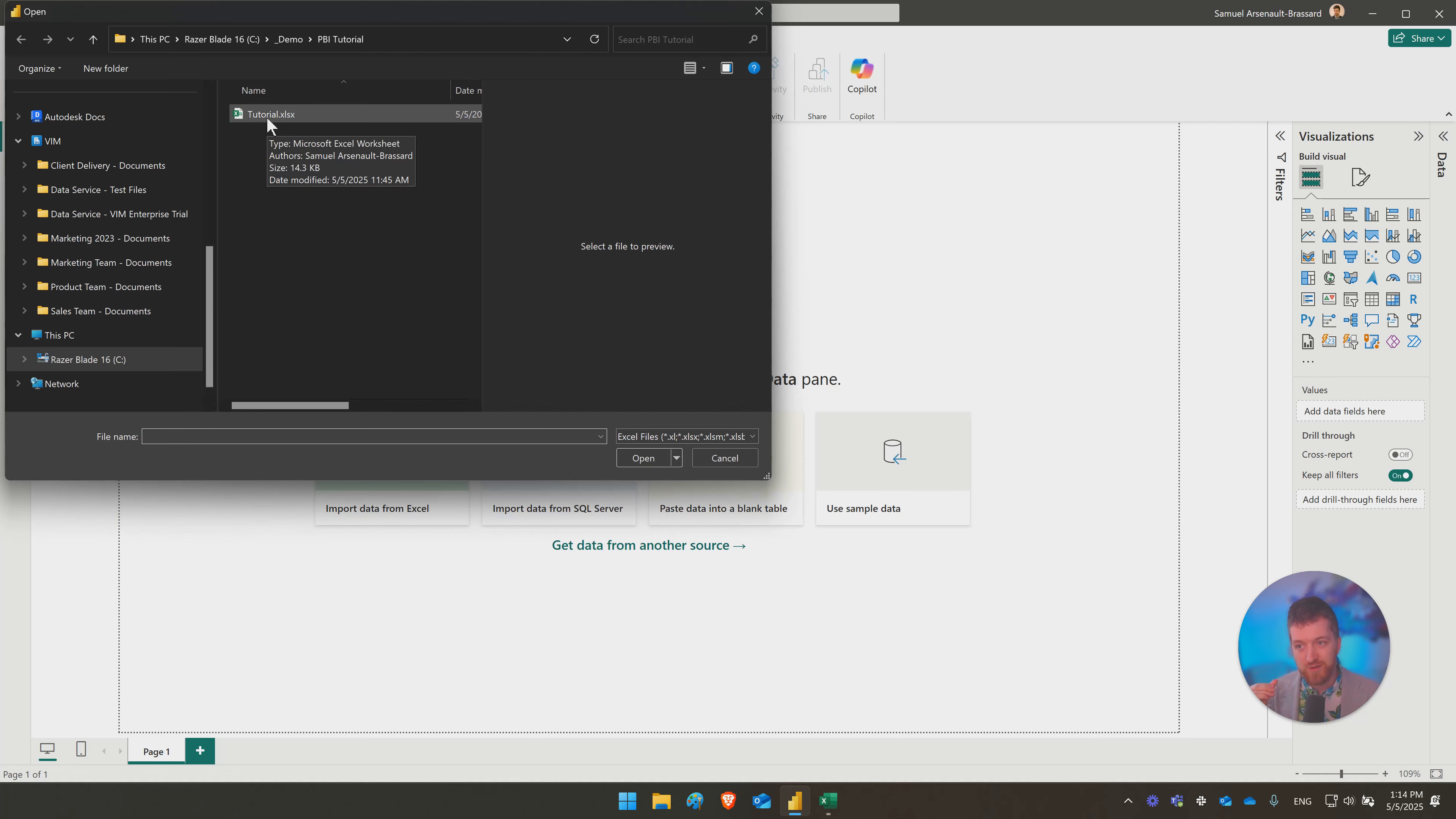
pyautogui.doubleClick(266, 116)
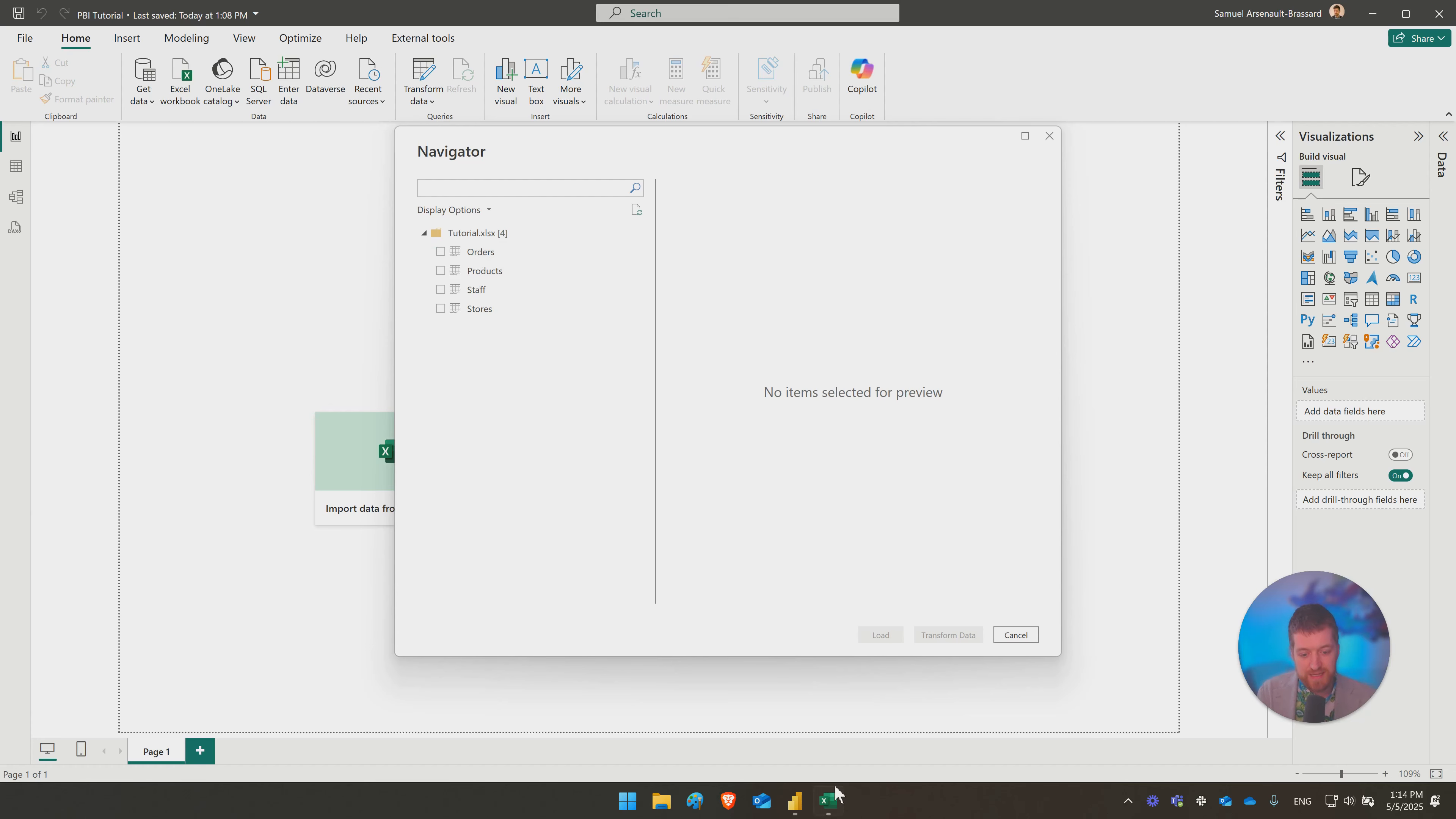
# Step: Switch to the Excel workbook and insert two blank columns before the _key column on the Stores sheet
pyautogui.click(829, 801)
pyautogui.click(106, 301)
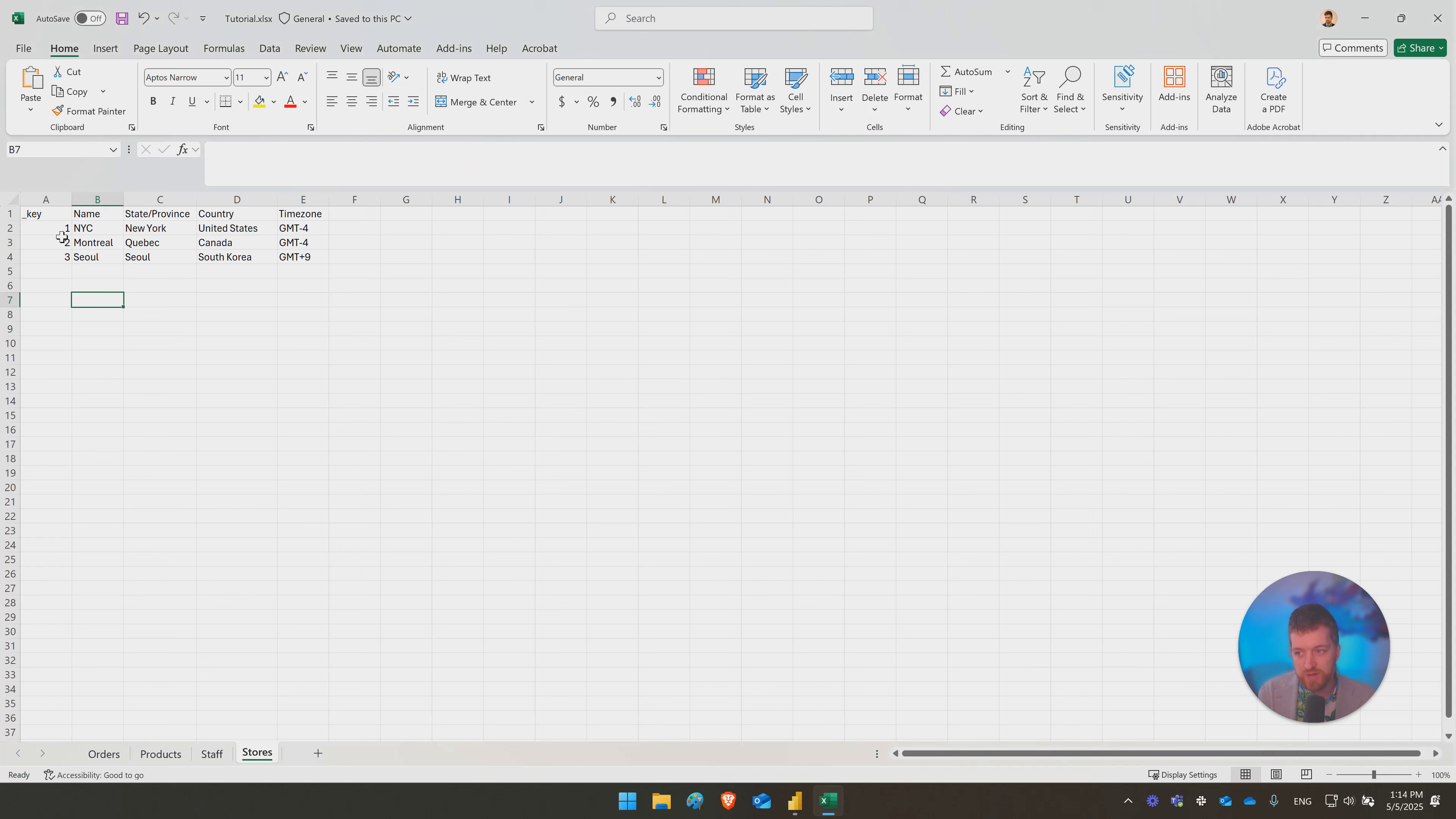
pyautogui.click(42, 212)
pyautogui.rightClick(43, 199)
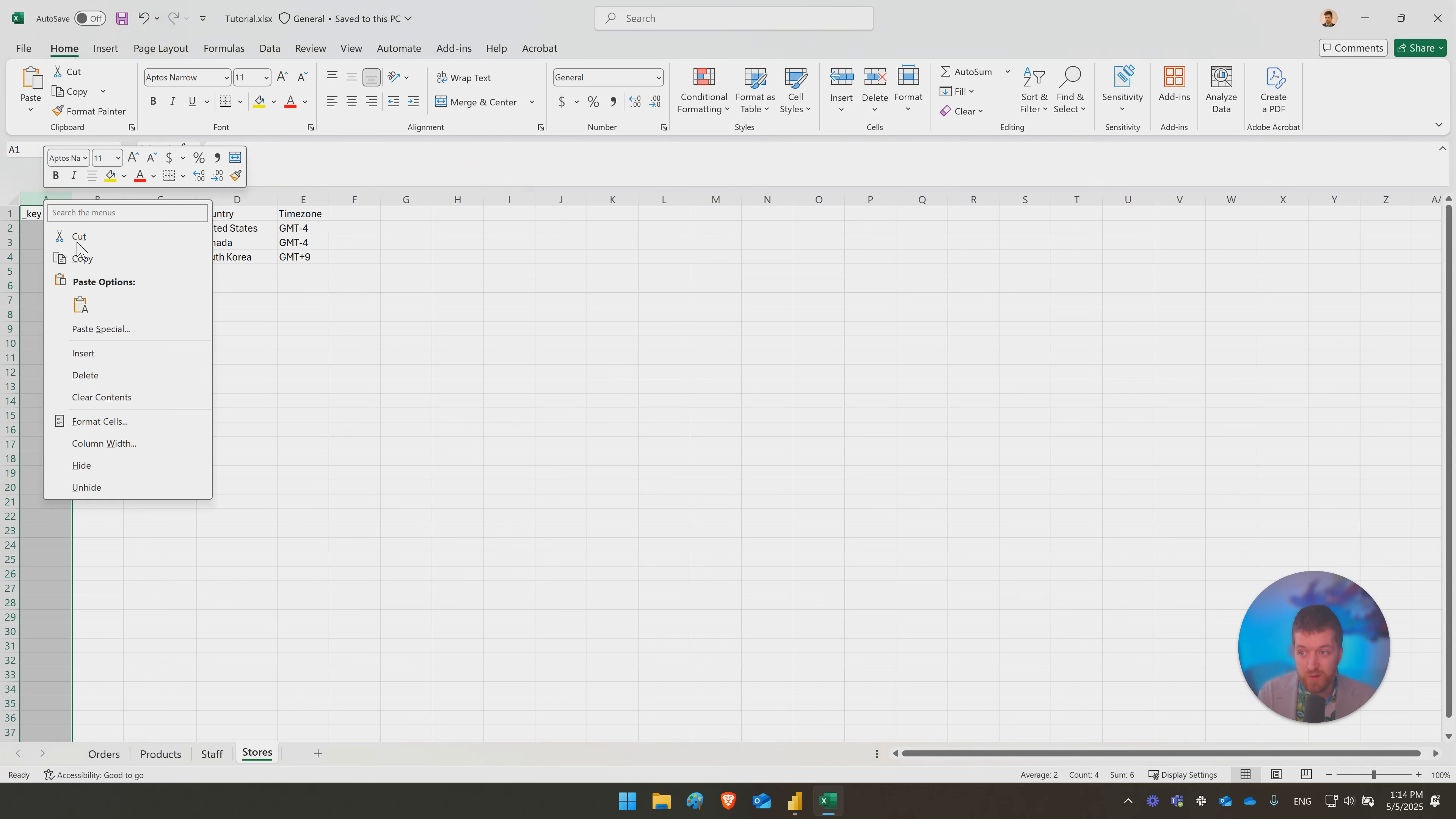
pyautogui.click(100, 353)
pyautogui.rightClick(59, 200)
pyautogui.click(101, 353)
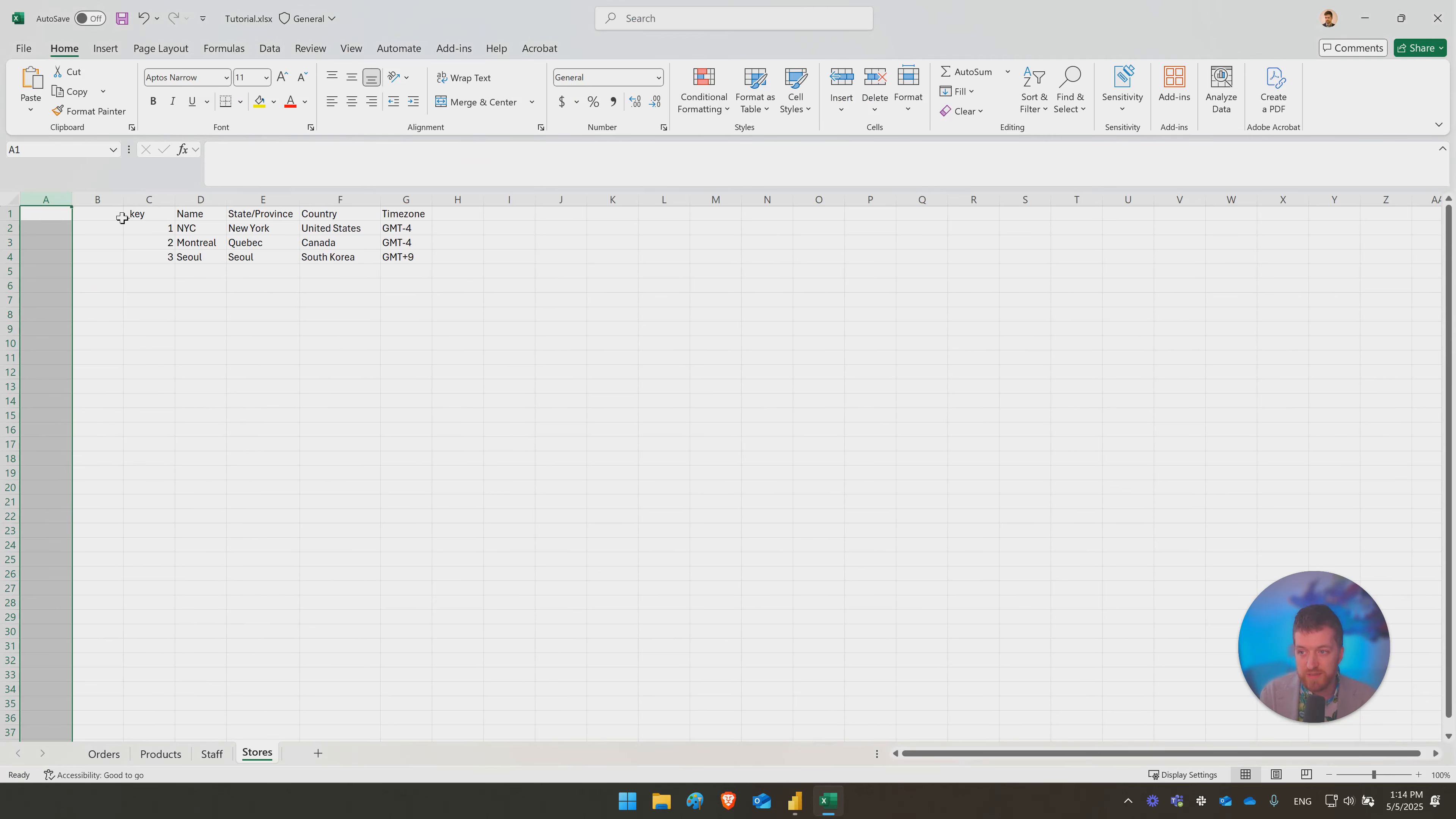
# Step: Move the whole Stores table so that its _key header sits in cell K27
pyautogui.moveTo(123, 215); pyautogui.dragTo(153, 213)
pyautogui.moveTo(160, 264); pyautogui.dragTo(634, 639)
pyautogui.click(647, 447)
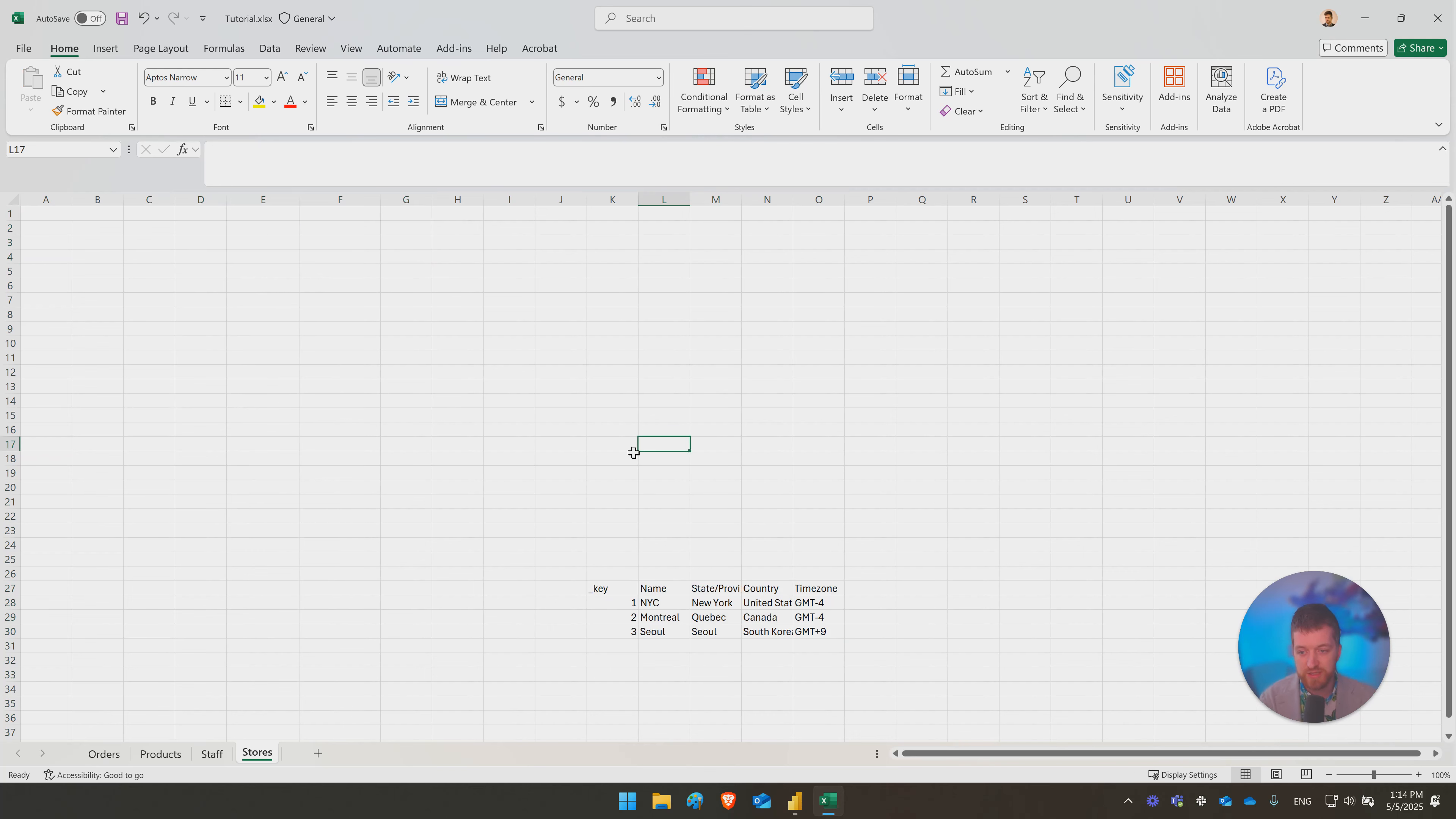
# Step: Undo the table move and both column insertions on the Stores sheet
pyautogui.hotkey('ctrl', 'z')
pyautogui.hotkey('ctrl', 'z')
pyautogui.hotkey('ctrl', 'z')
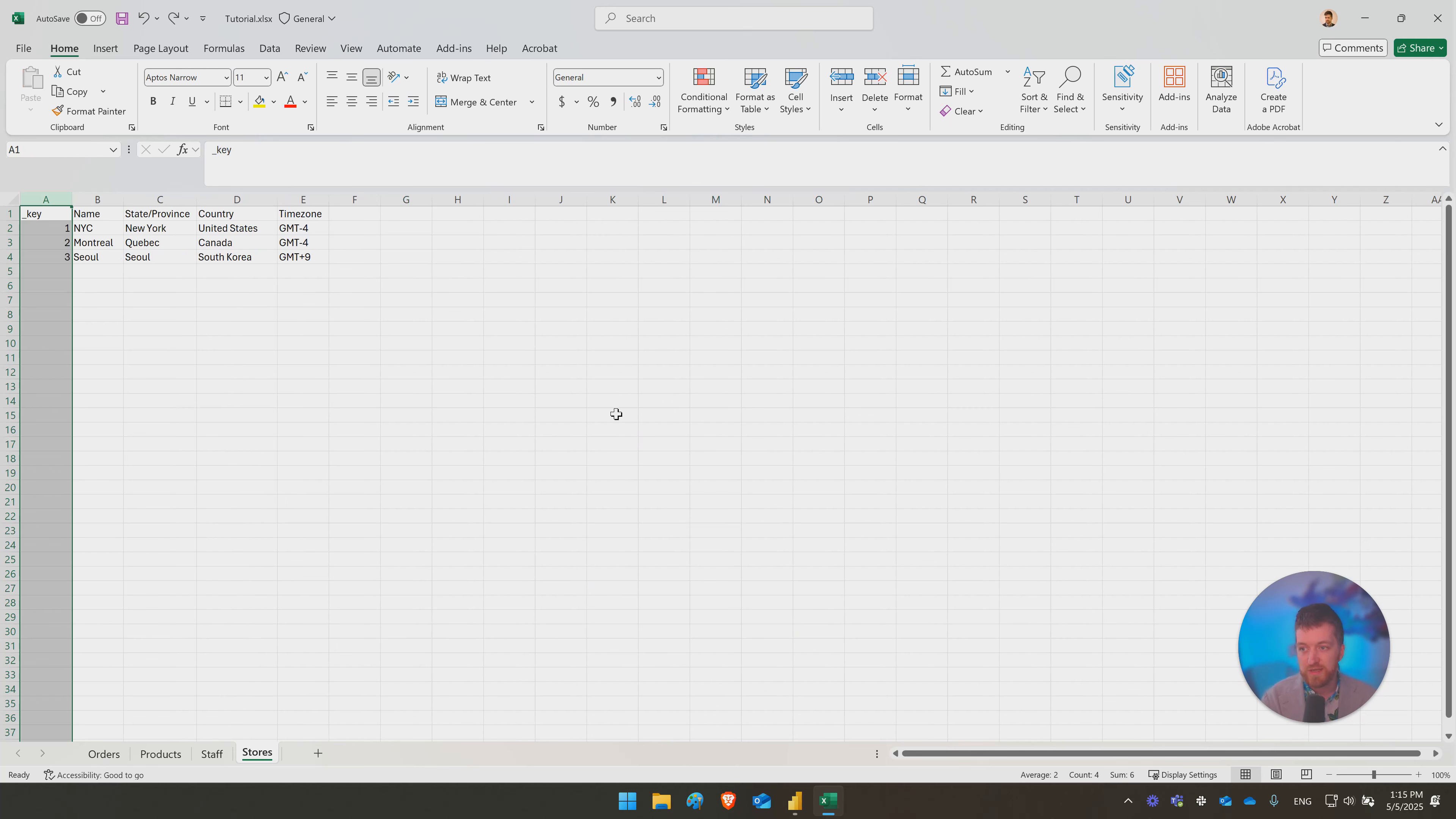
# Step: Examine the Stores table range A1:E4 and its header row
pyautogui.click(1126, 414)
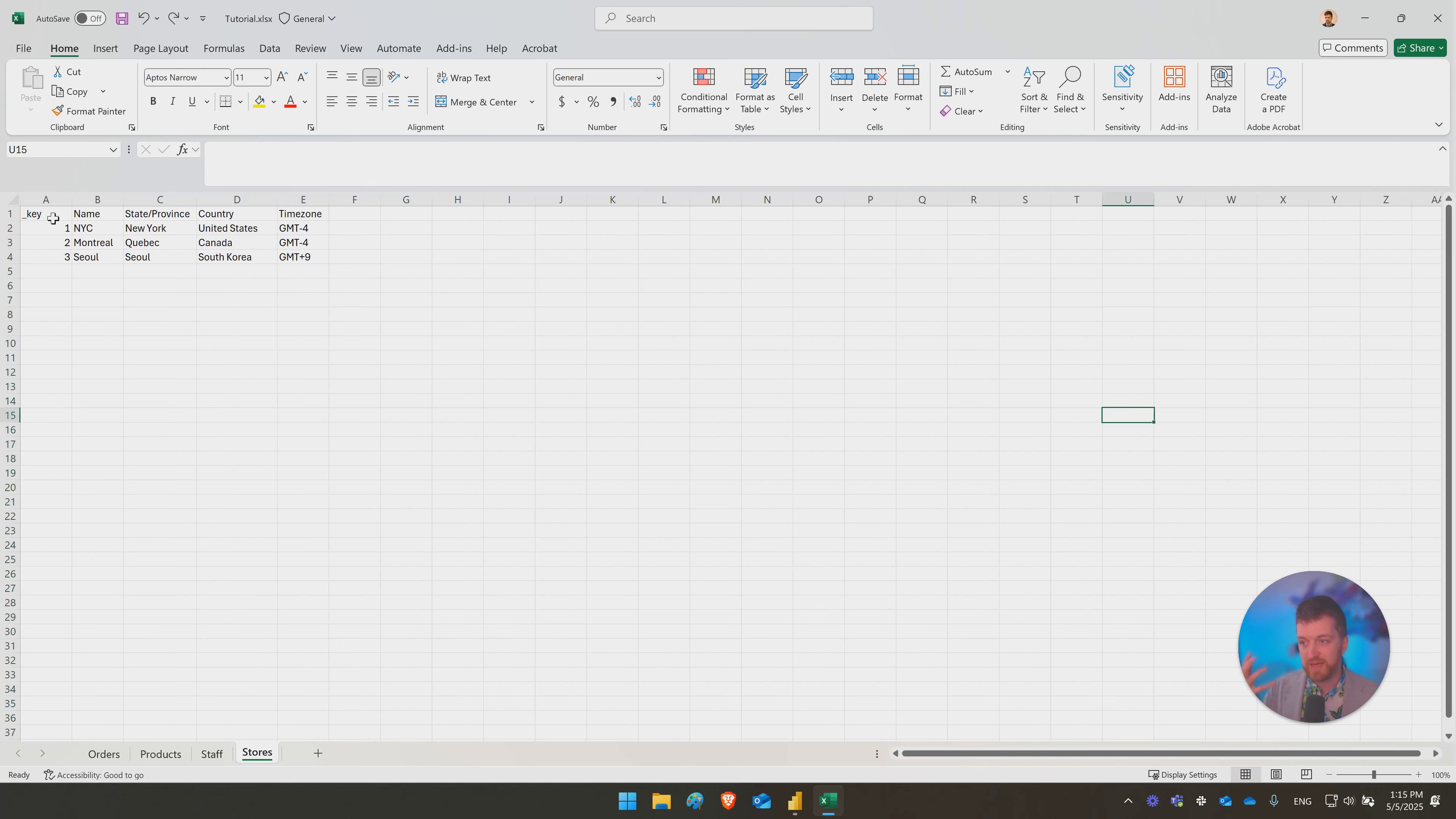
pyautogui.moveTo(41, 212); pyautogui.dragTo(304, 256)
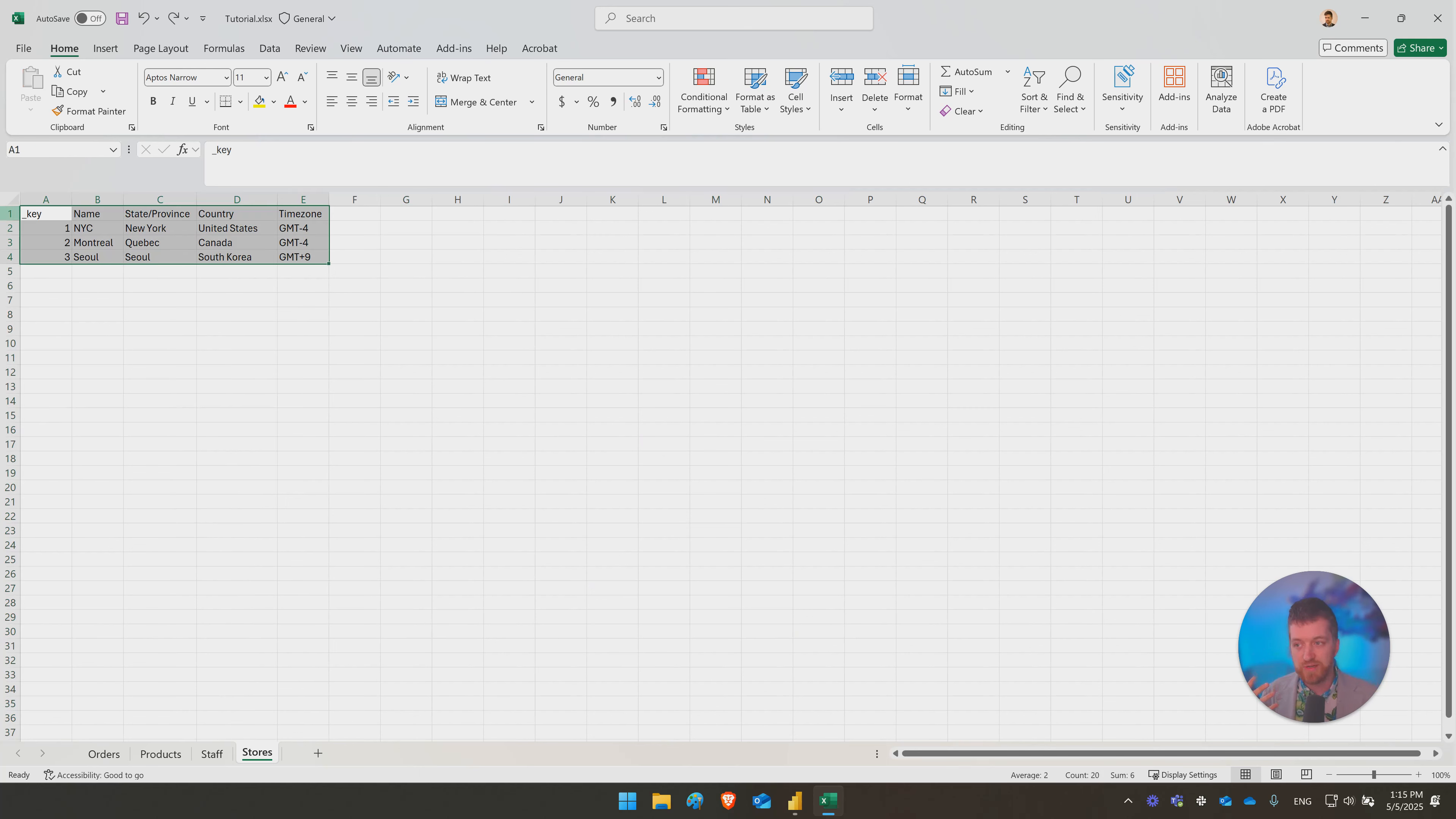
pyautogui.click(11, 213)
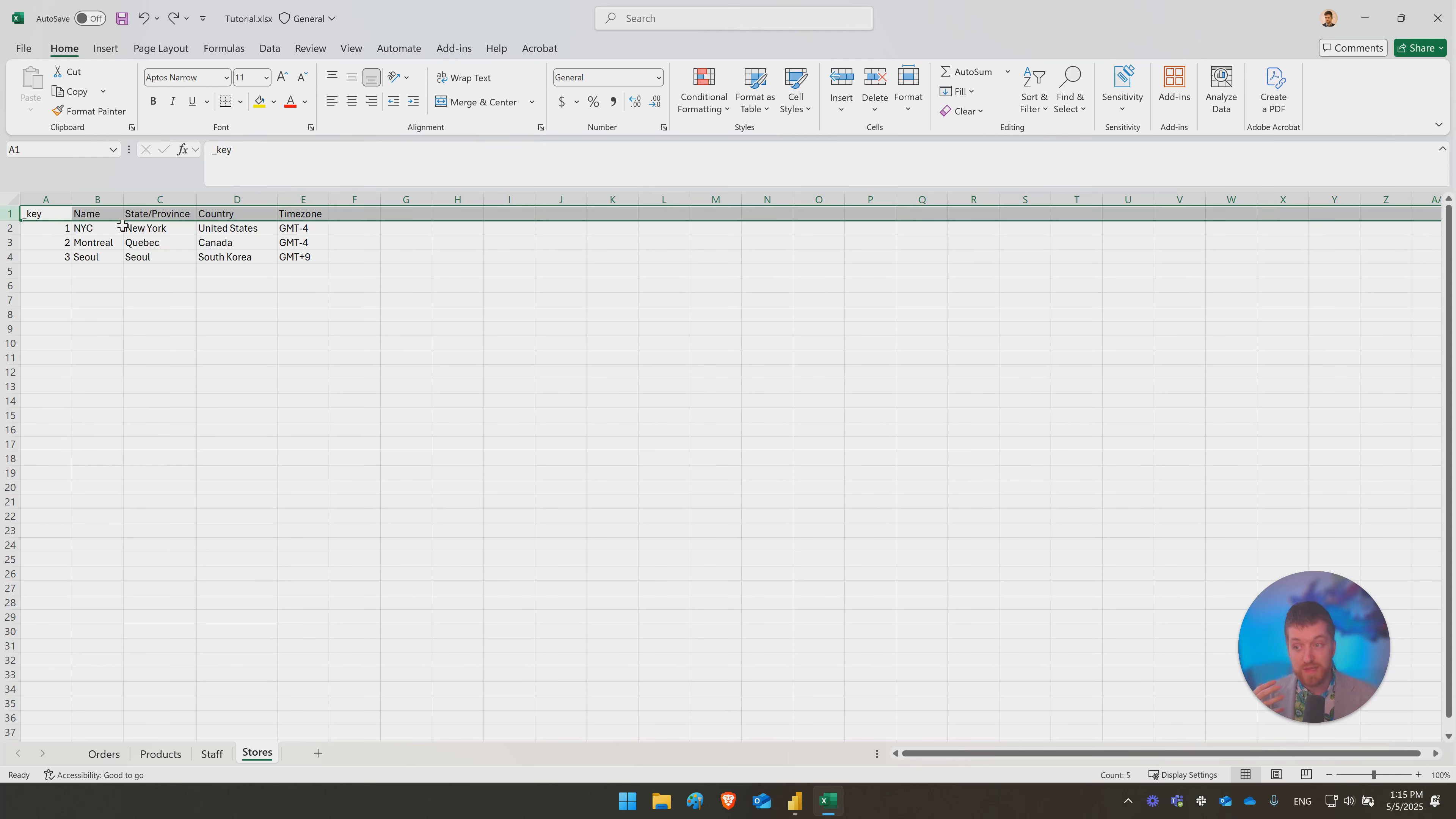
# Step: Switch to Power BI and preview the Orders, Products, Staff and Stores sheets of Tutorial.xlsx, reading through the Orders rows
pyautogui.click(415, 326)
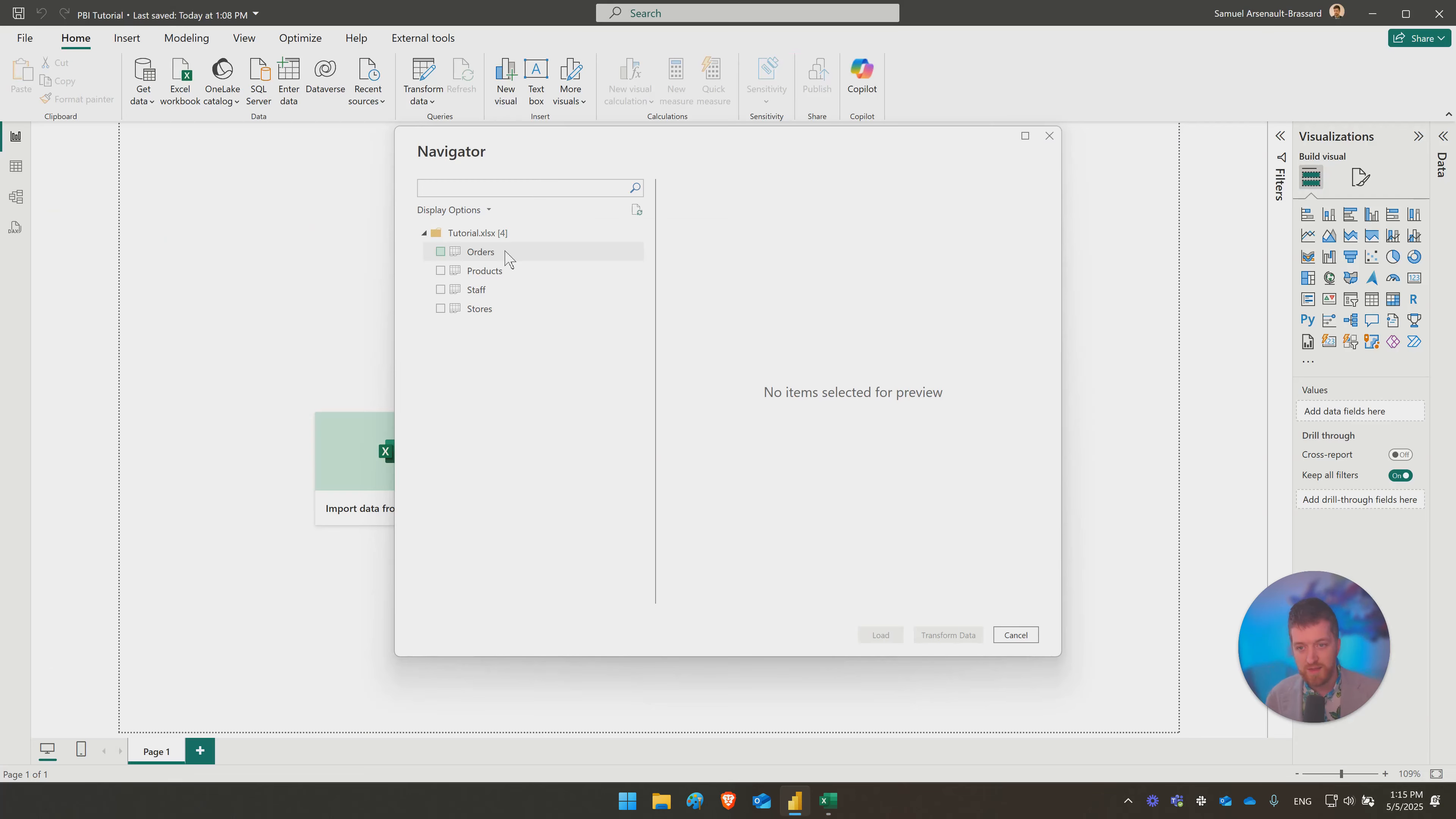
pyautogui.click(506, 255)
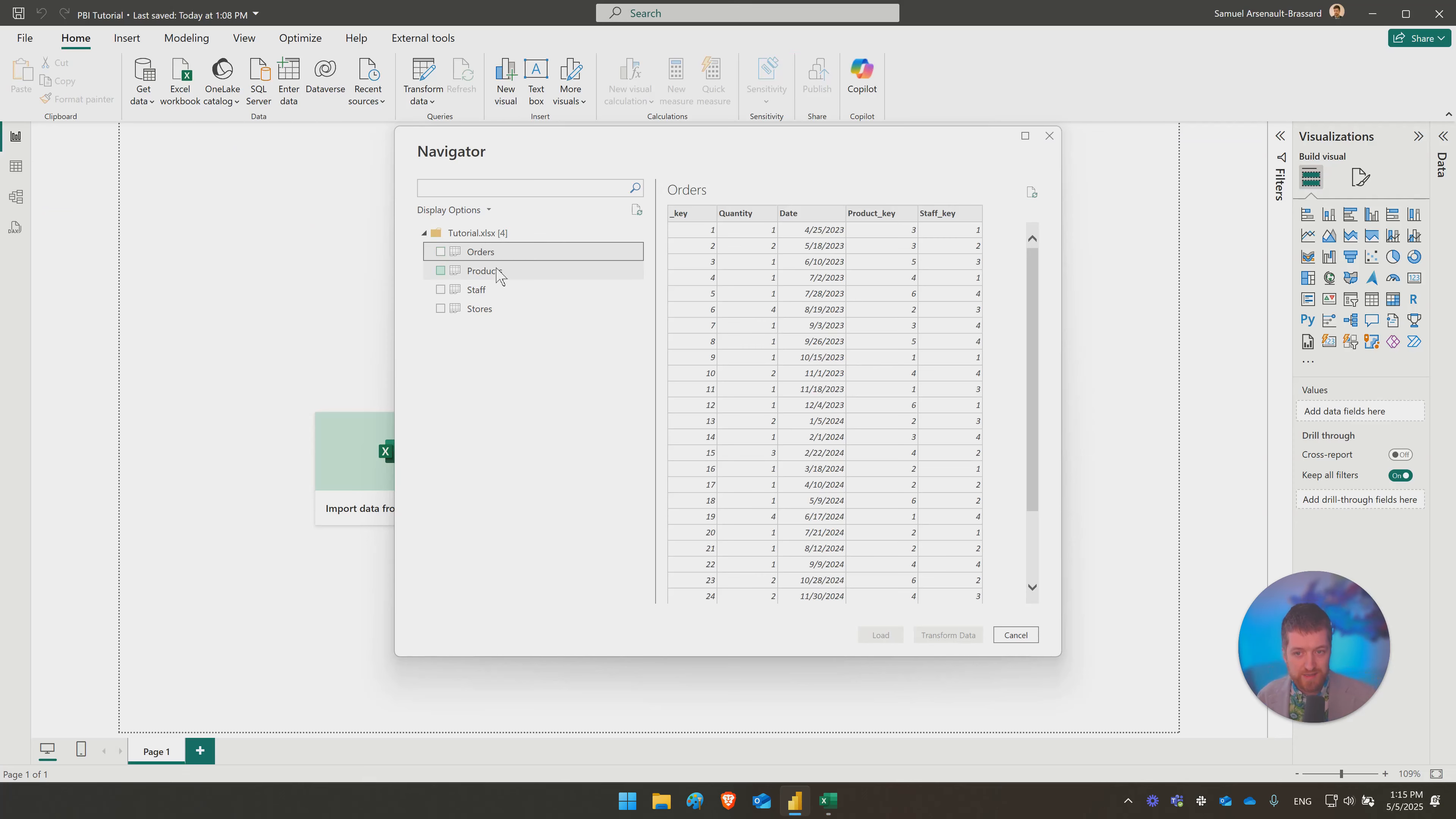
pyautogui.click(497, 272)
pyautogui.click(497, 291)
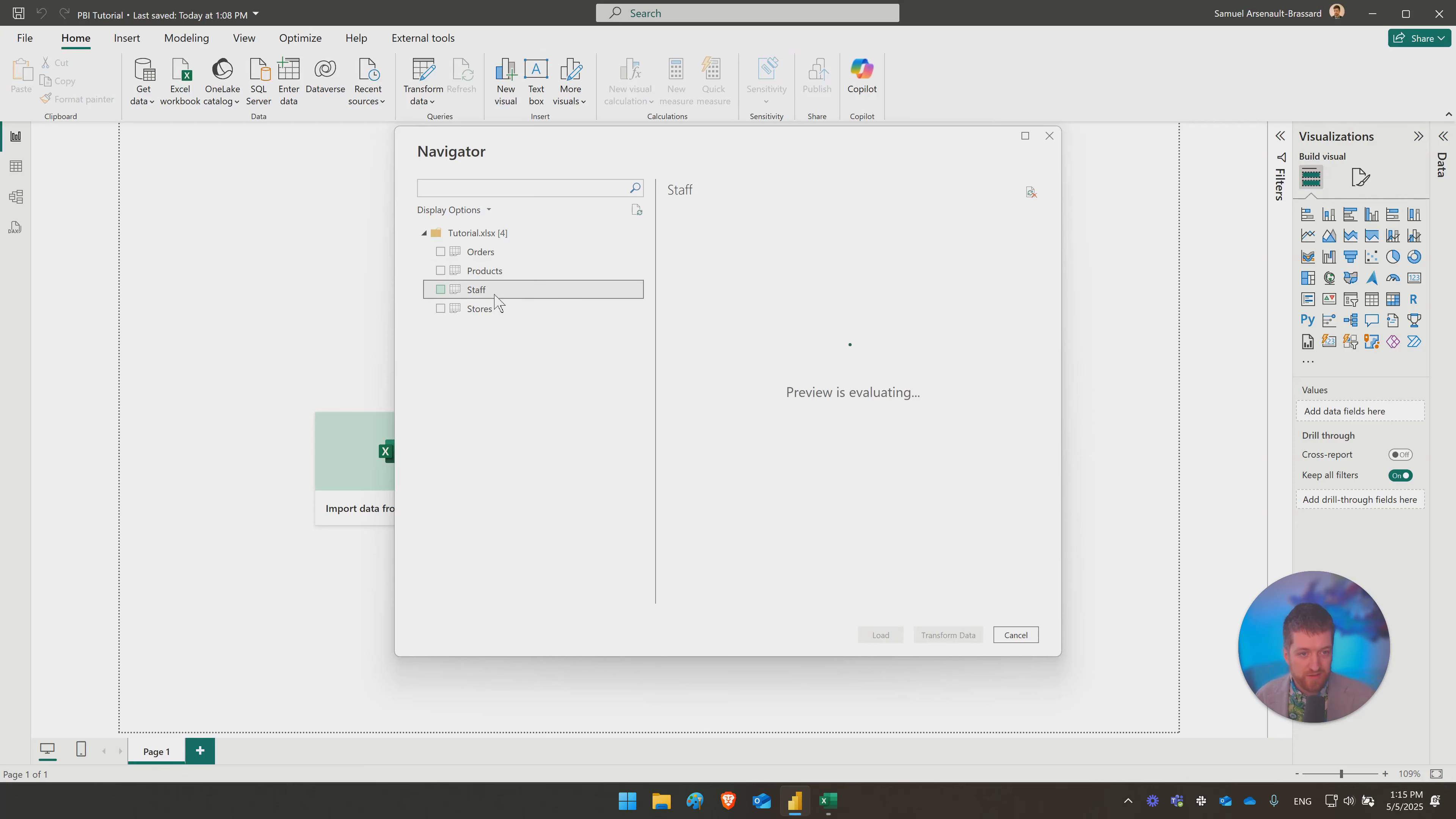
pyautogui.click(499, 310)
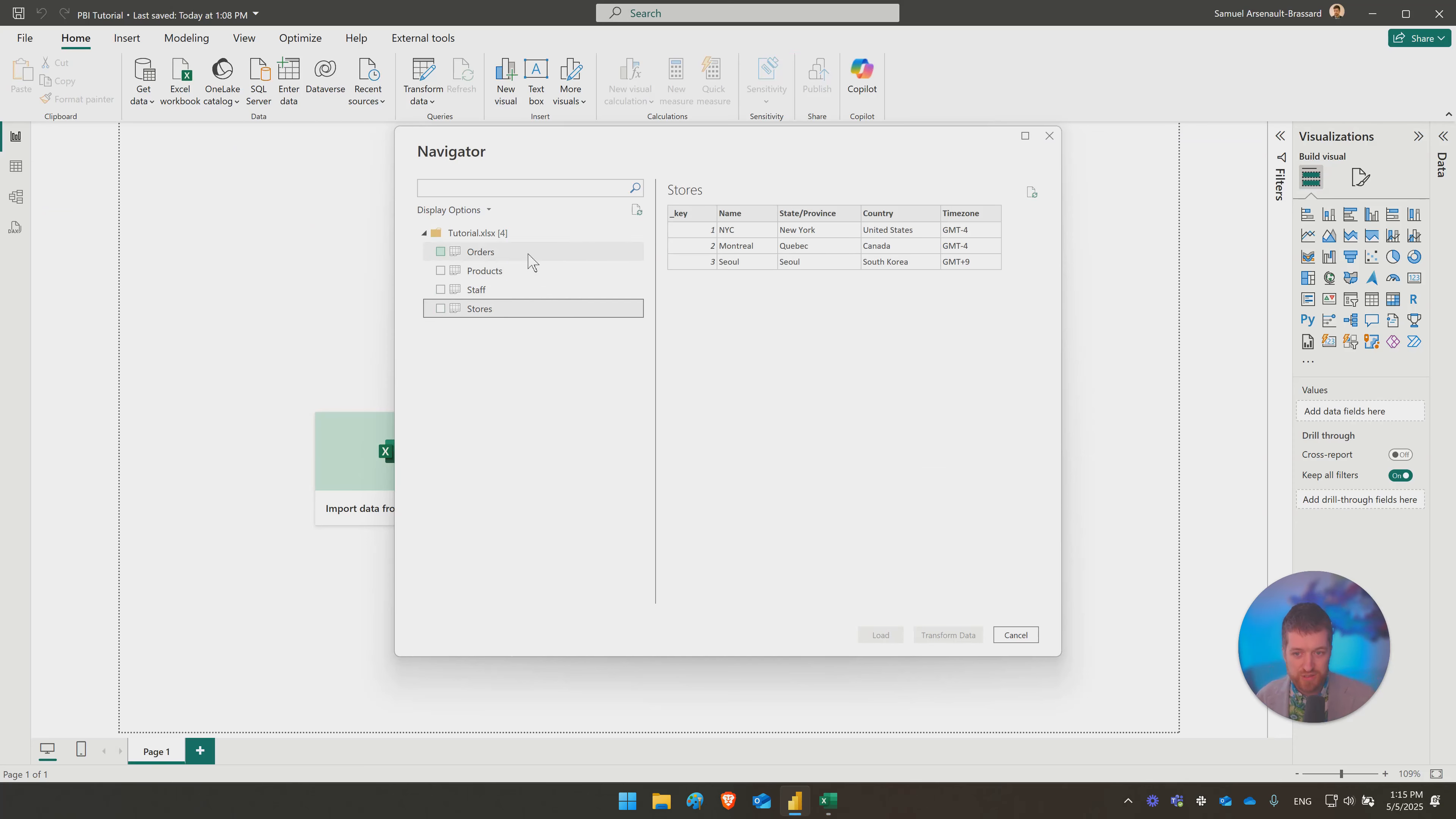
pyautogui.click(542, 253)
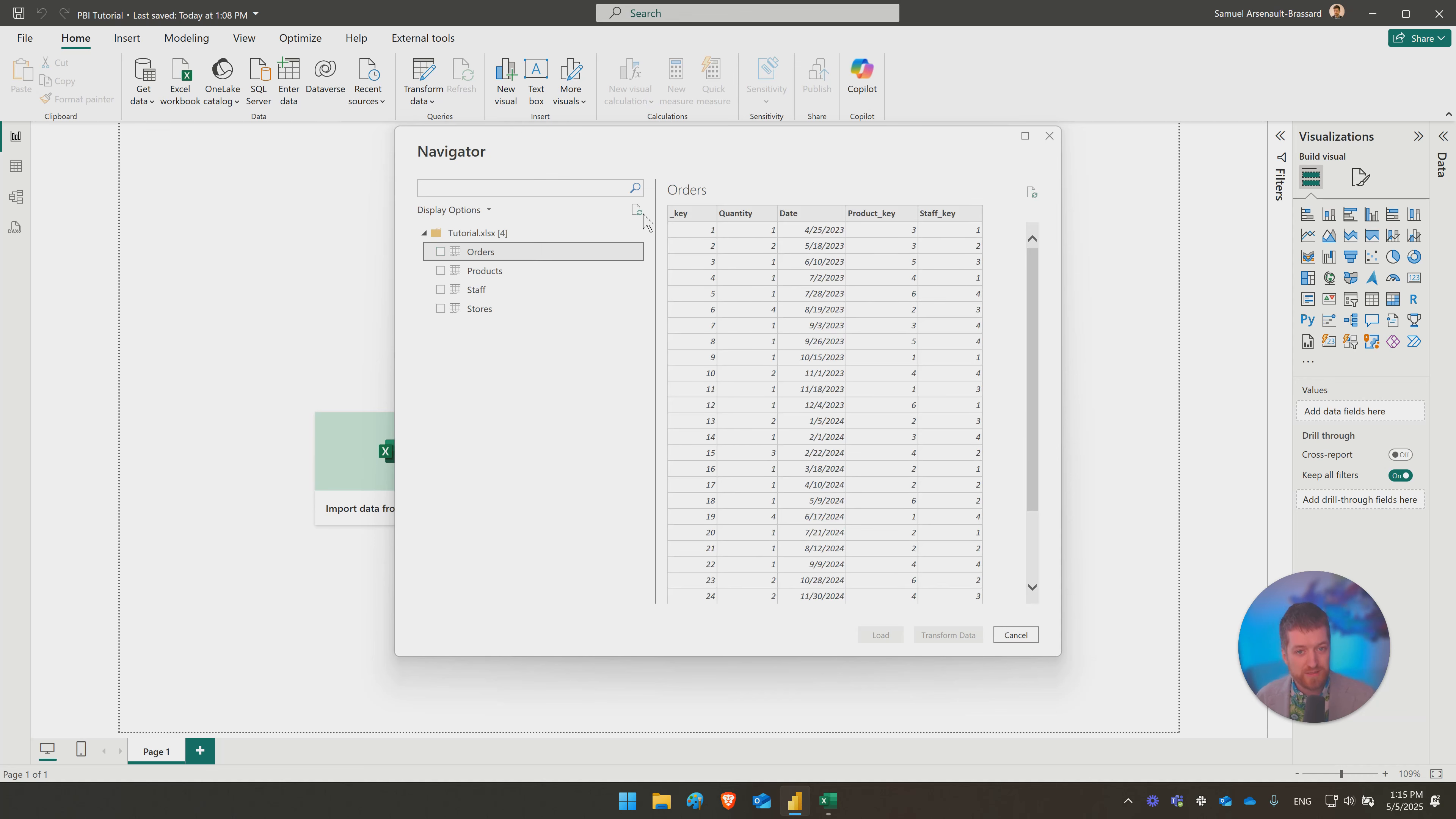
pyautogui.scroll(-2, 868, 274)
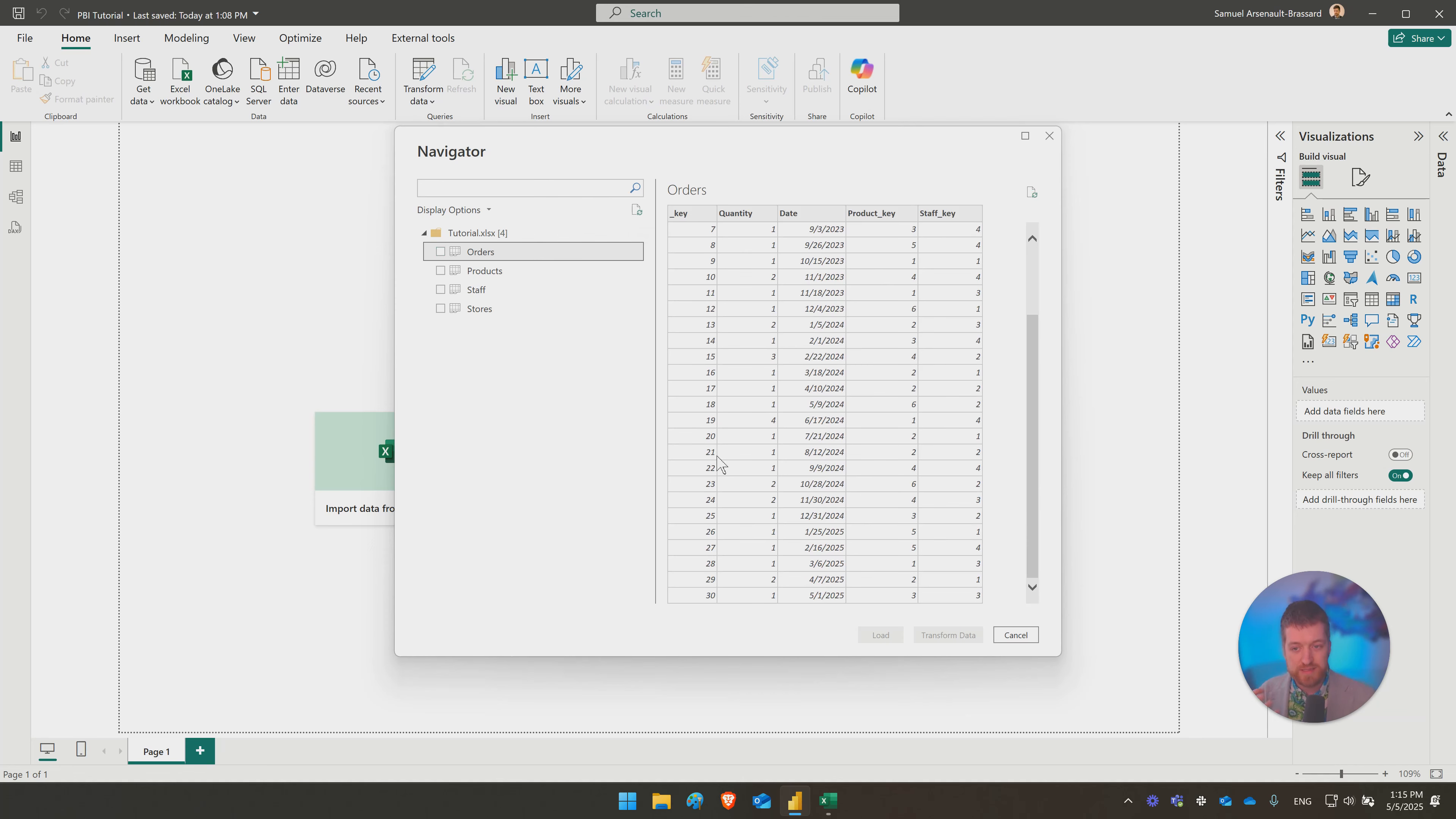
# Step: Include the Orders, Products, Staff and Stores sheets in the import and load them into the report
pyautogui.click(440, 252)
pyautogui.click(440, 270)
pyautogui.click(441, 289)
pyautogui.click(440, 308)
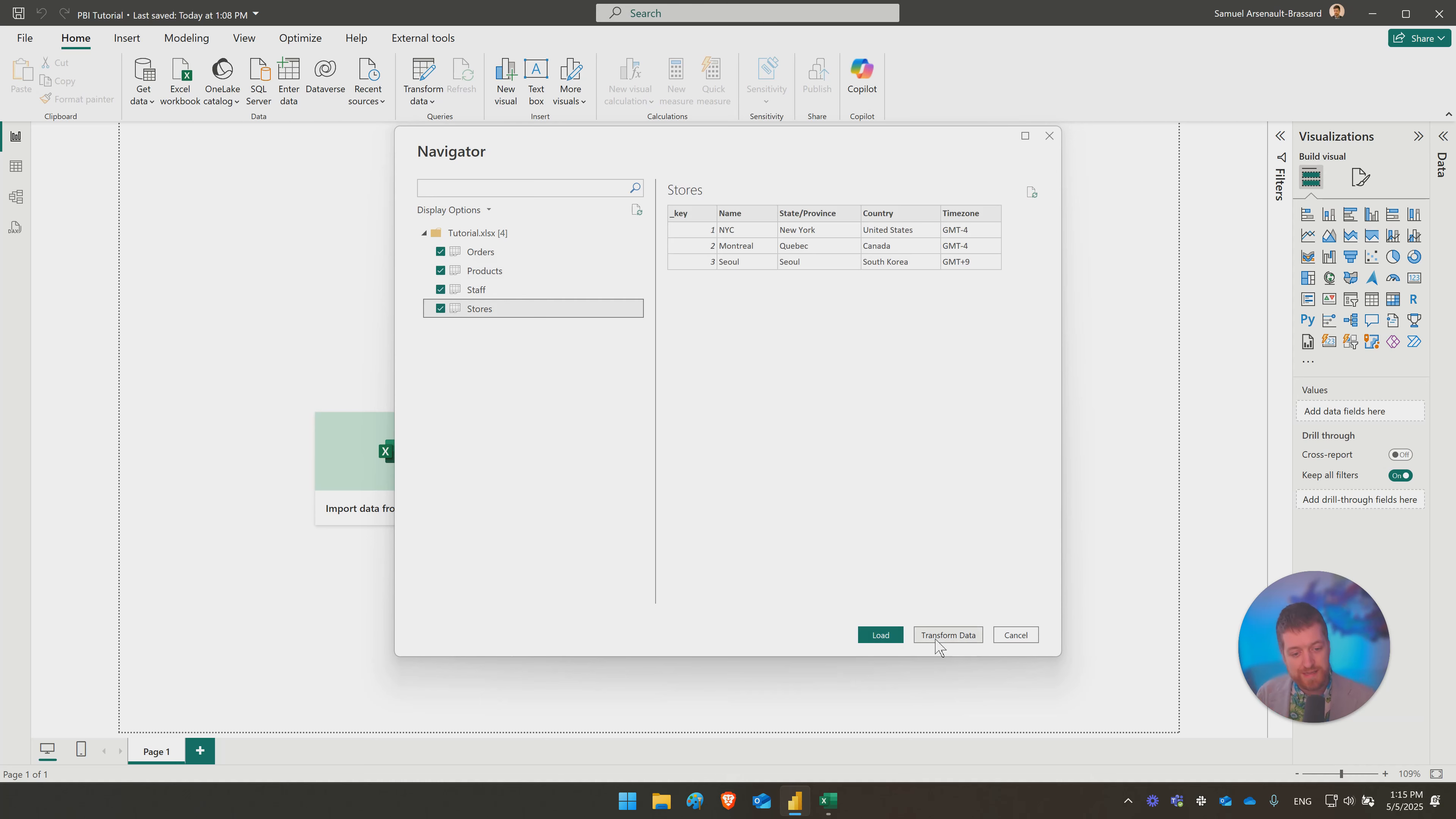
pyautogui.click(897, 637)
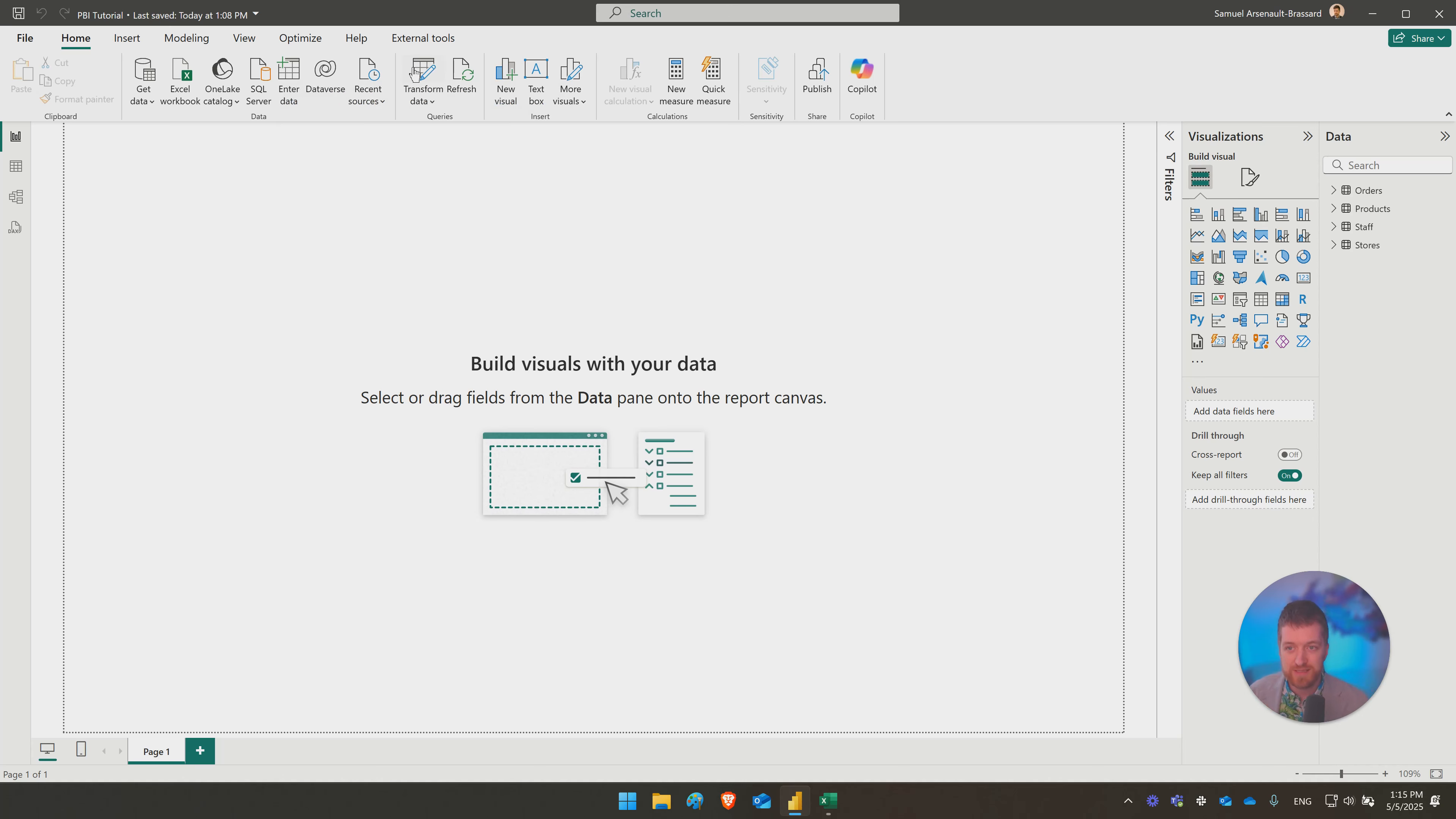
# Step: Open the Power Query editor and review the Orders query at its Source, Navigation, Promoted Headers and Changed Type steps
pyautogui.click(429, 100)
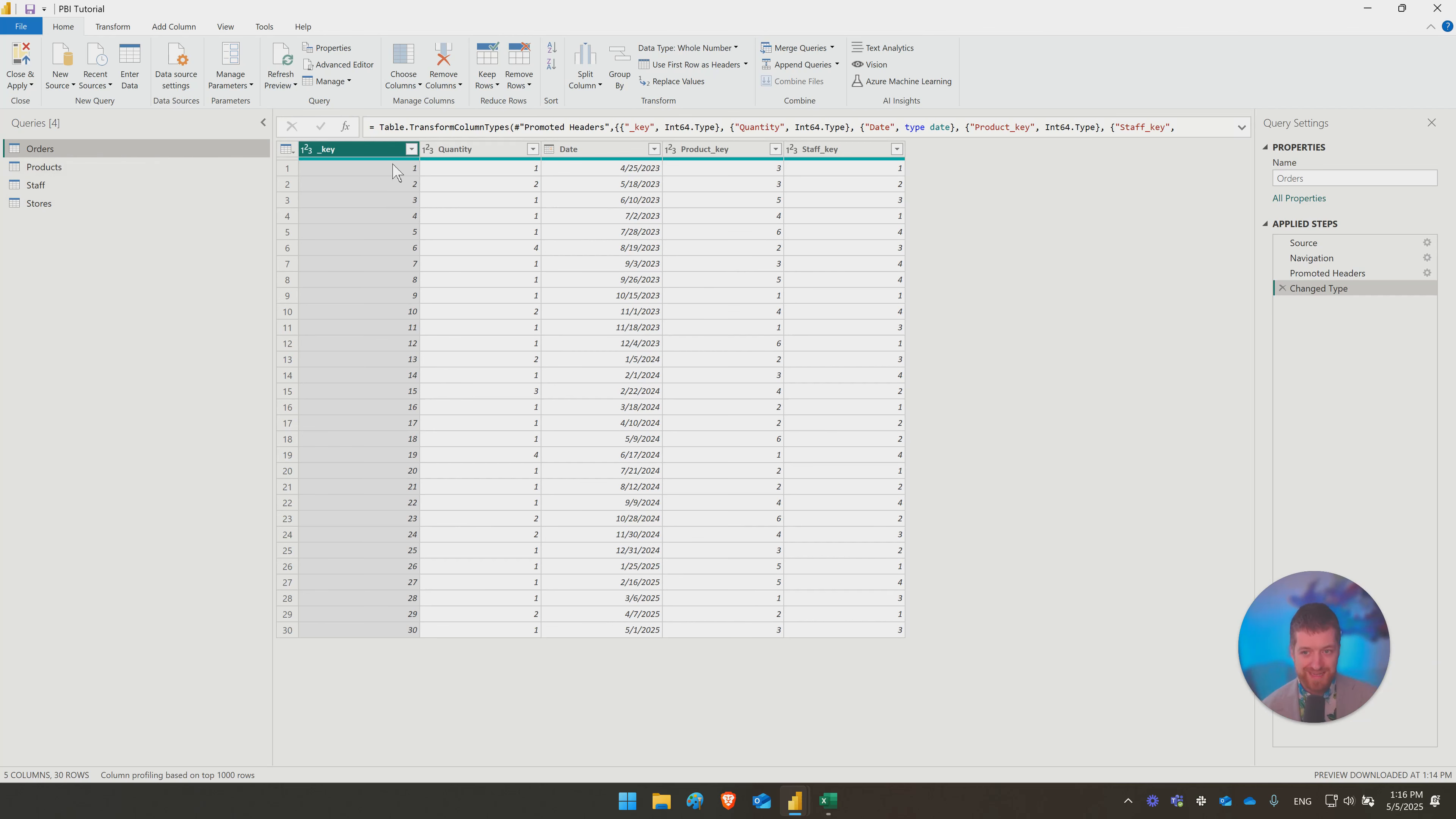
pyautogui.click(1331, 251)
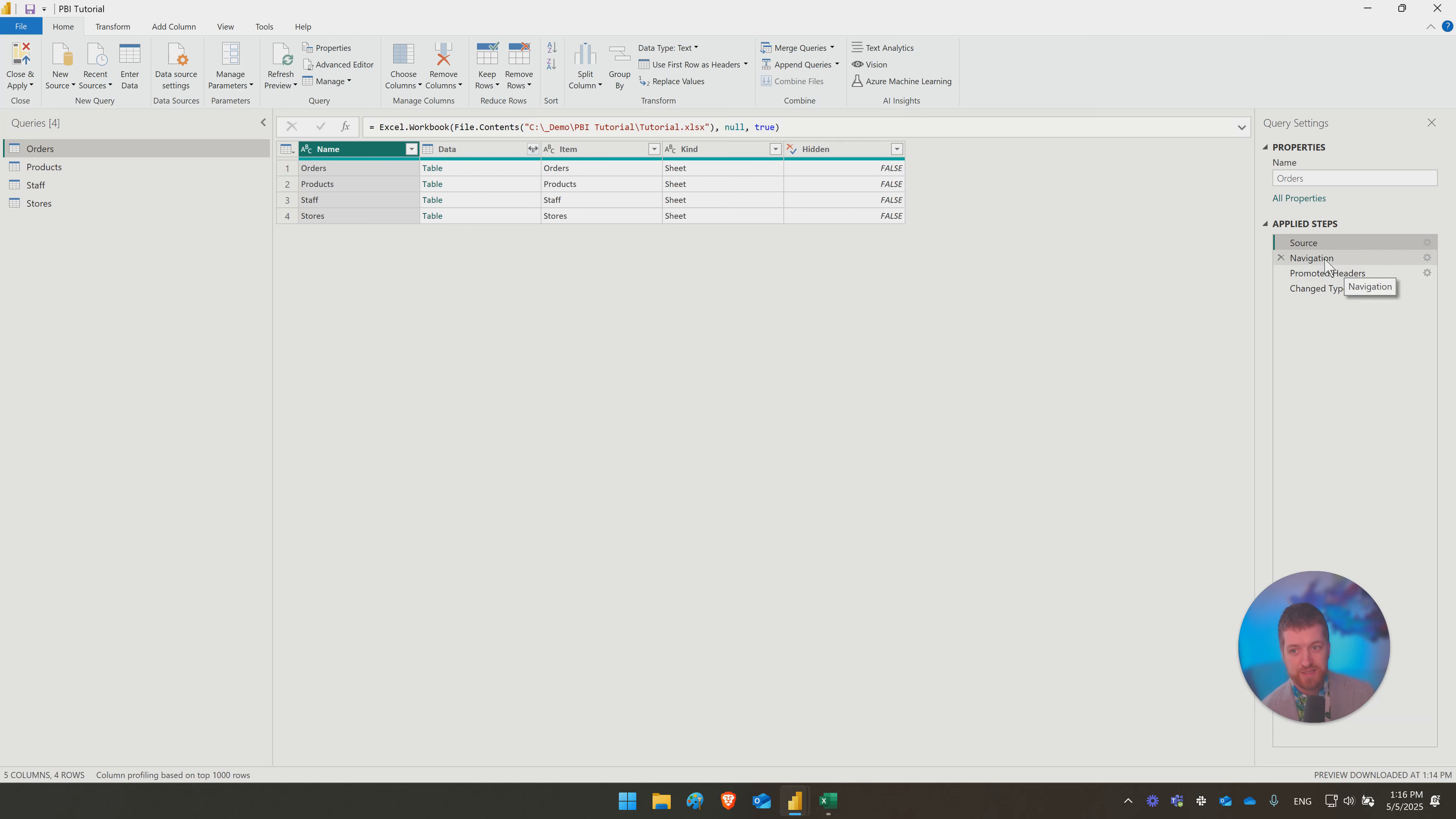
pyautogui.click(1326, 260)
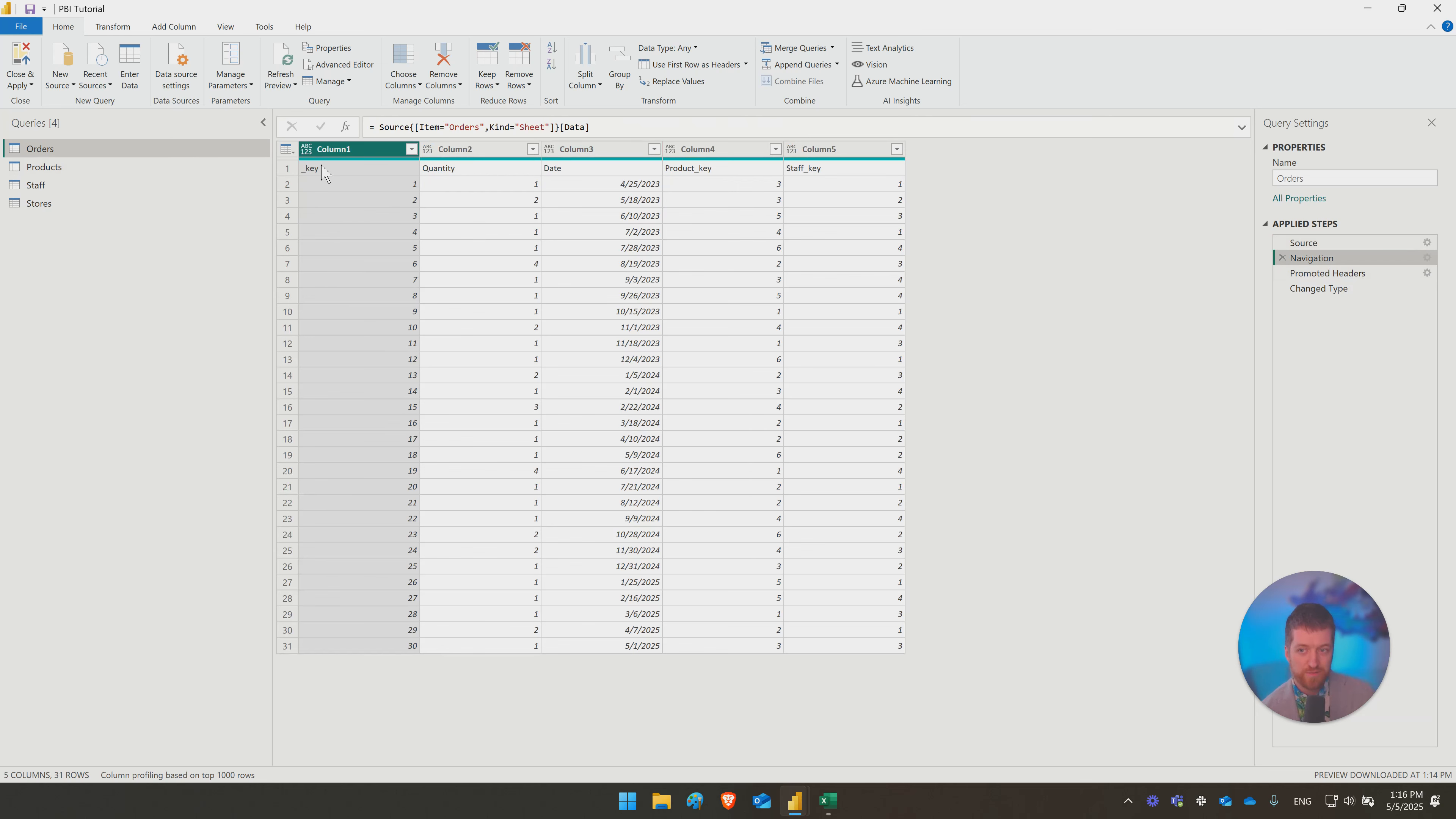
pyautogui.click(1321, 274)
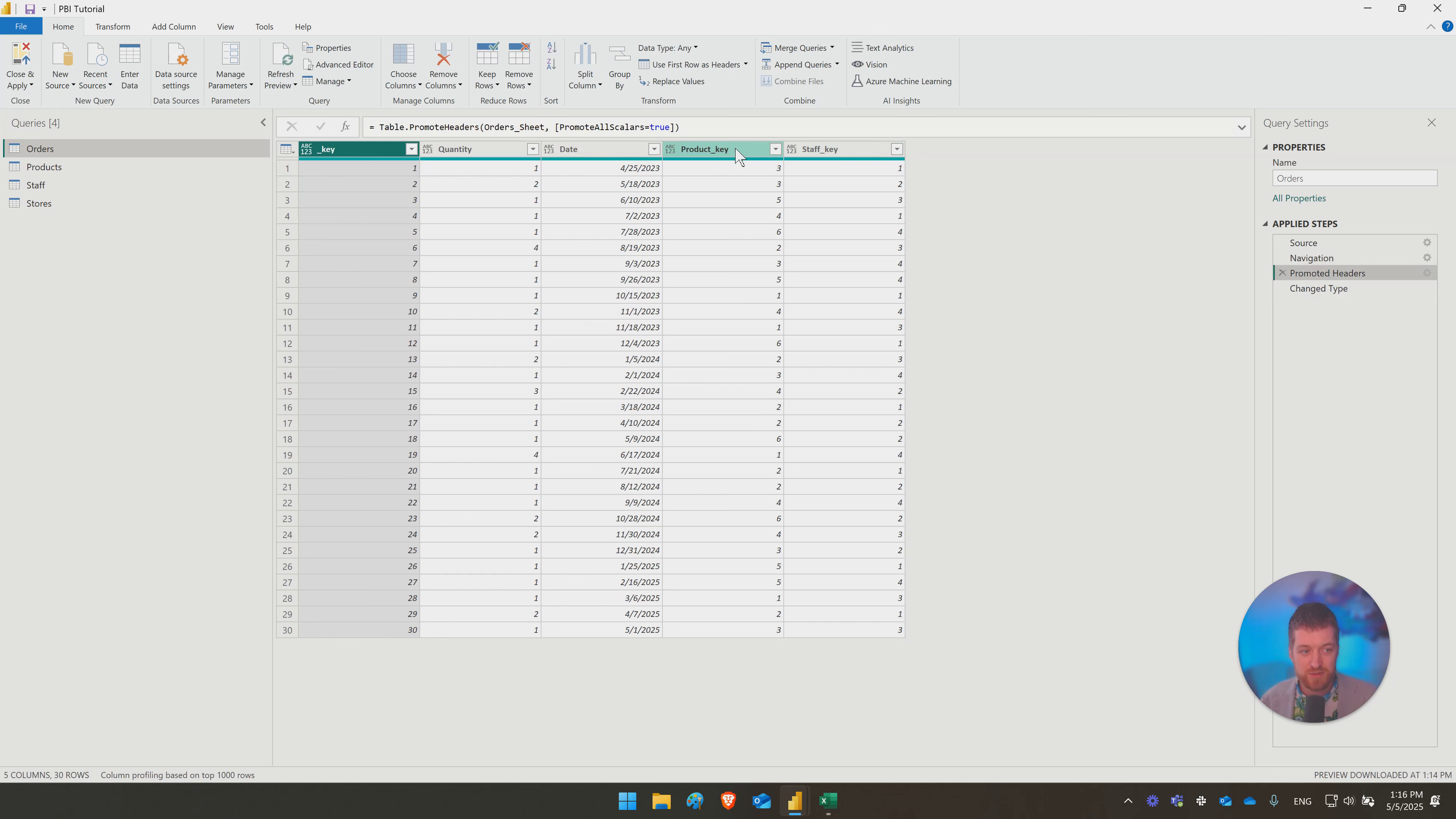
pyautogui.click(1337, 293)
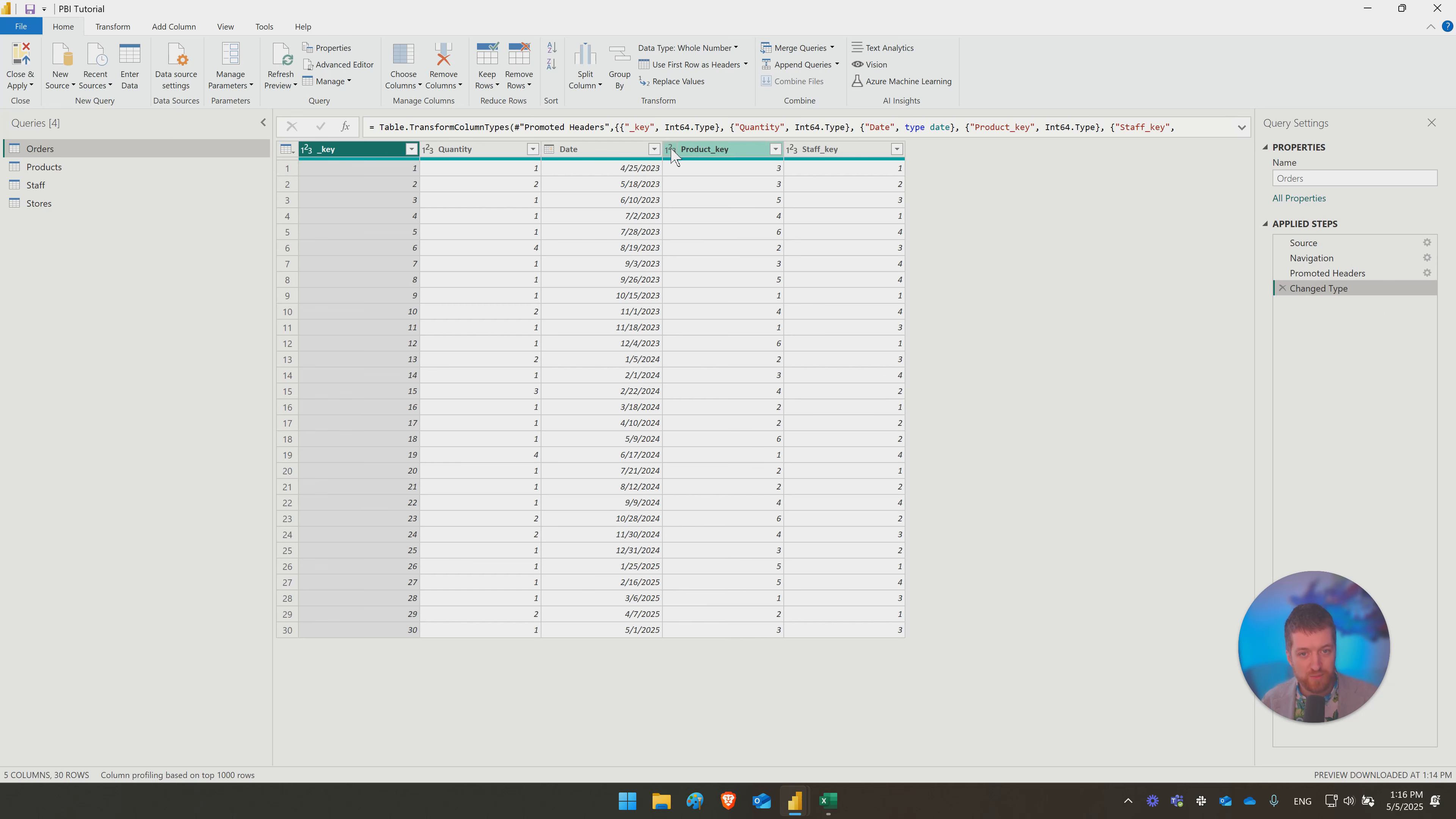
# Step: Inspect the data type choices for Product_key at the Promoted Headers step and compare with the Changed Type step
pyautogui.click(1324, 274)
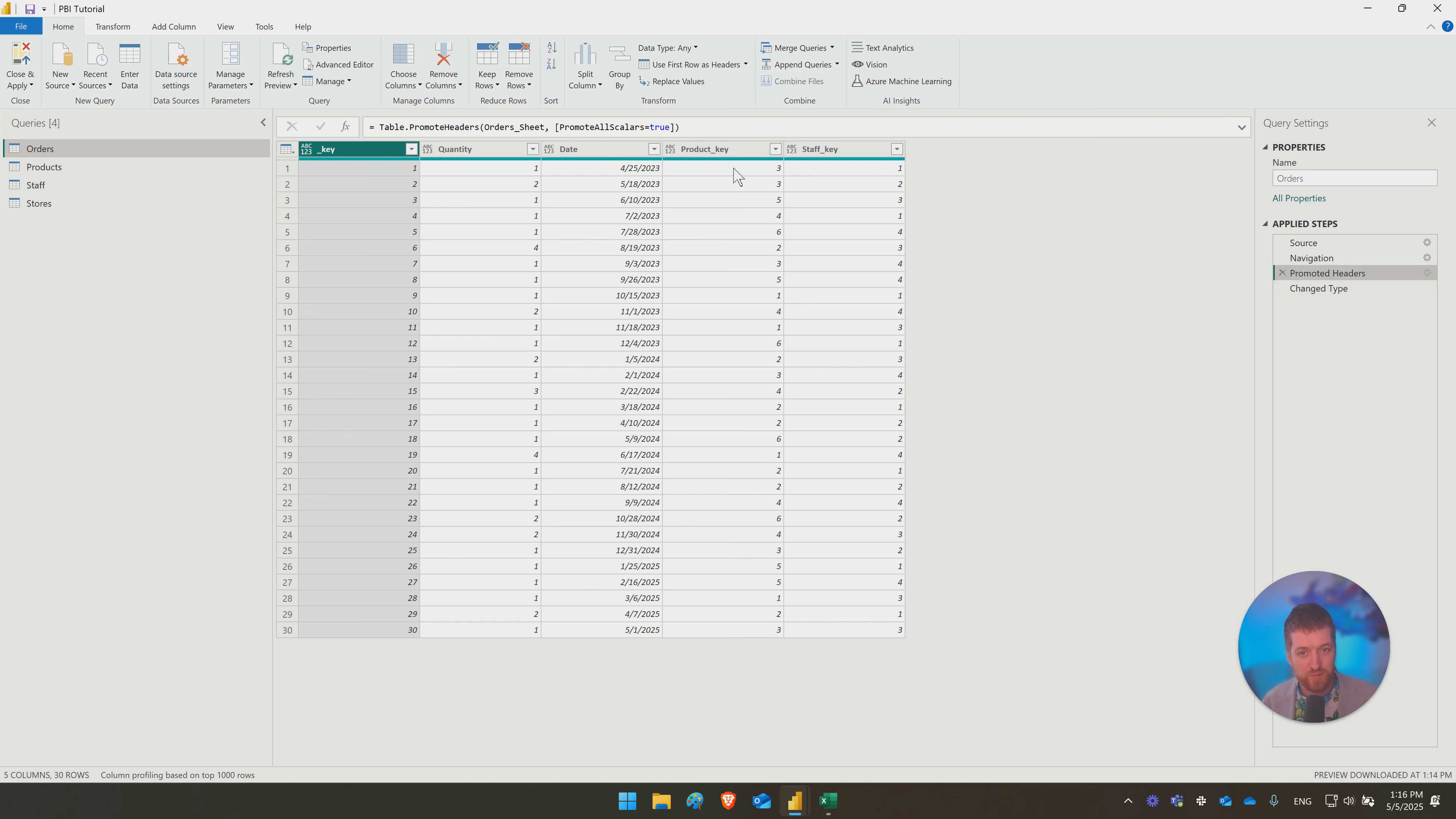
pyautogui.click(672, 150)
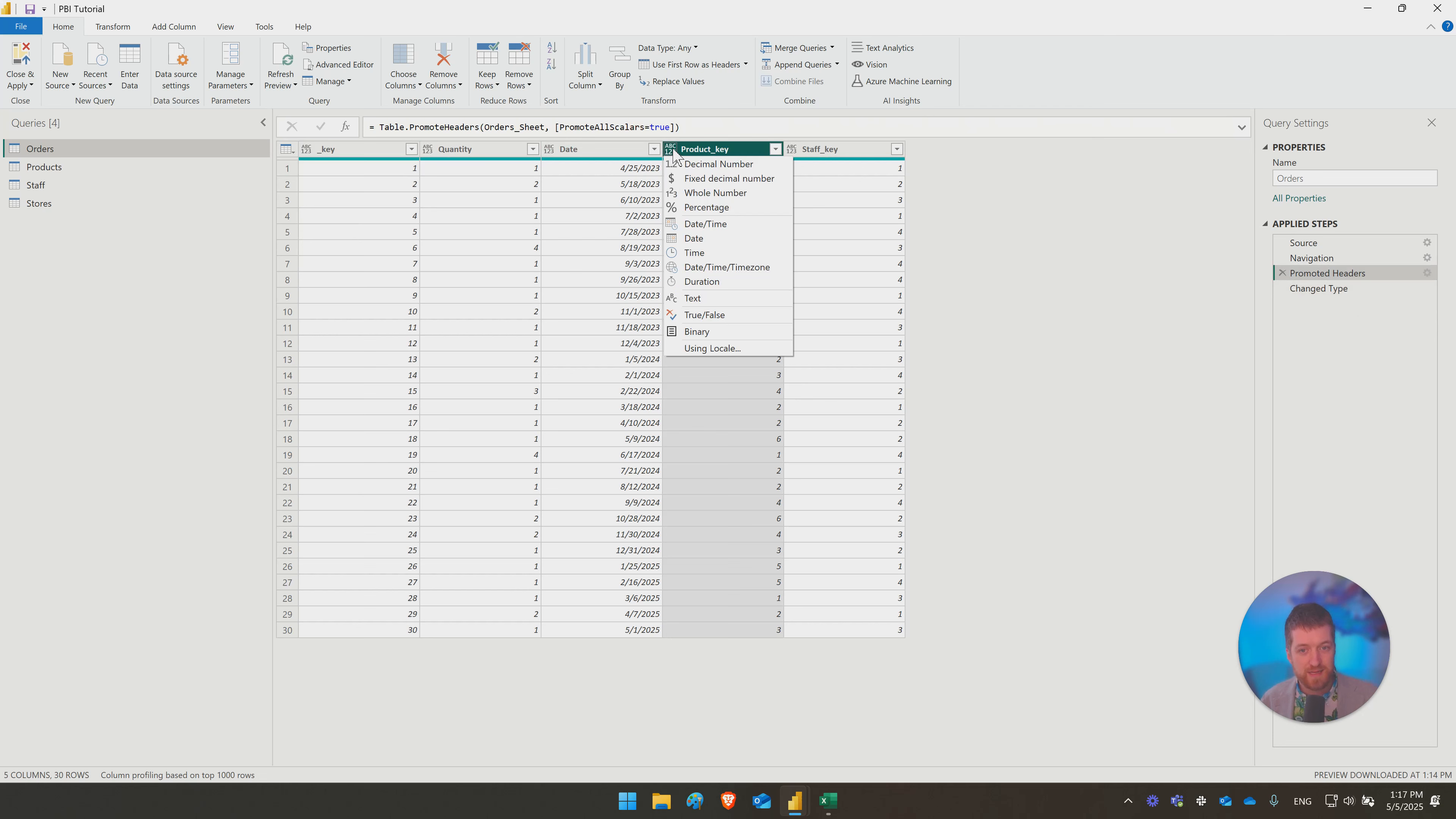
pyautogui.click(1083, 228)
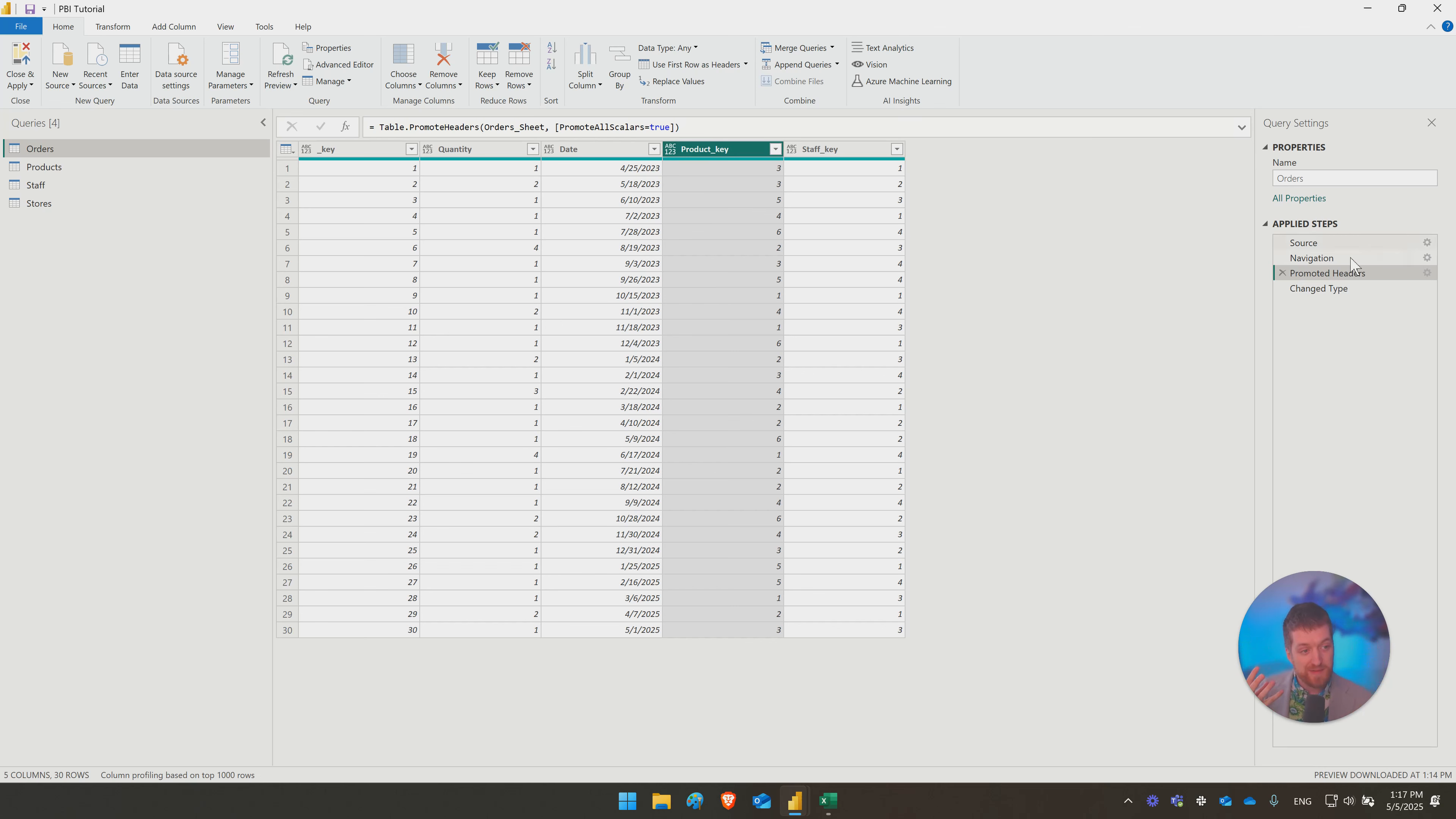
pyautogui.click(1339, 289)
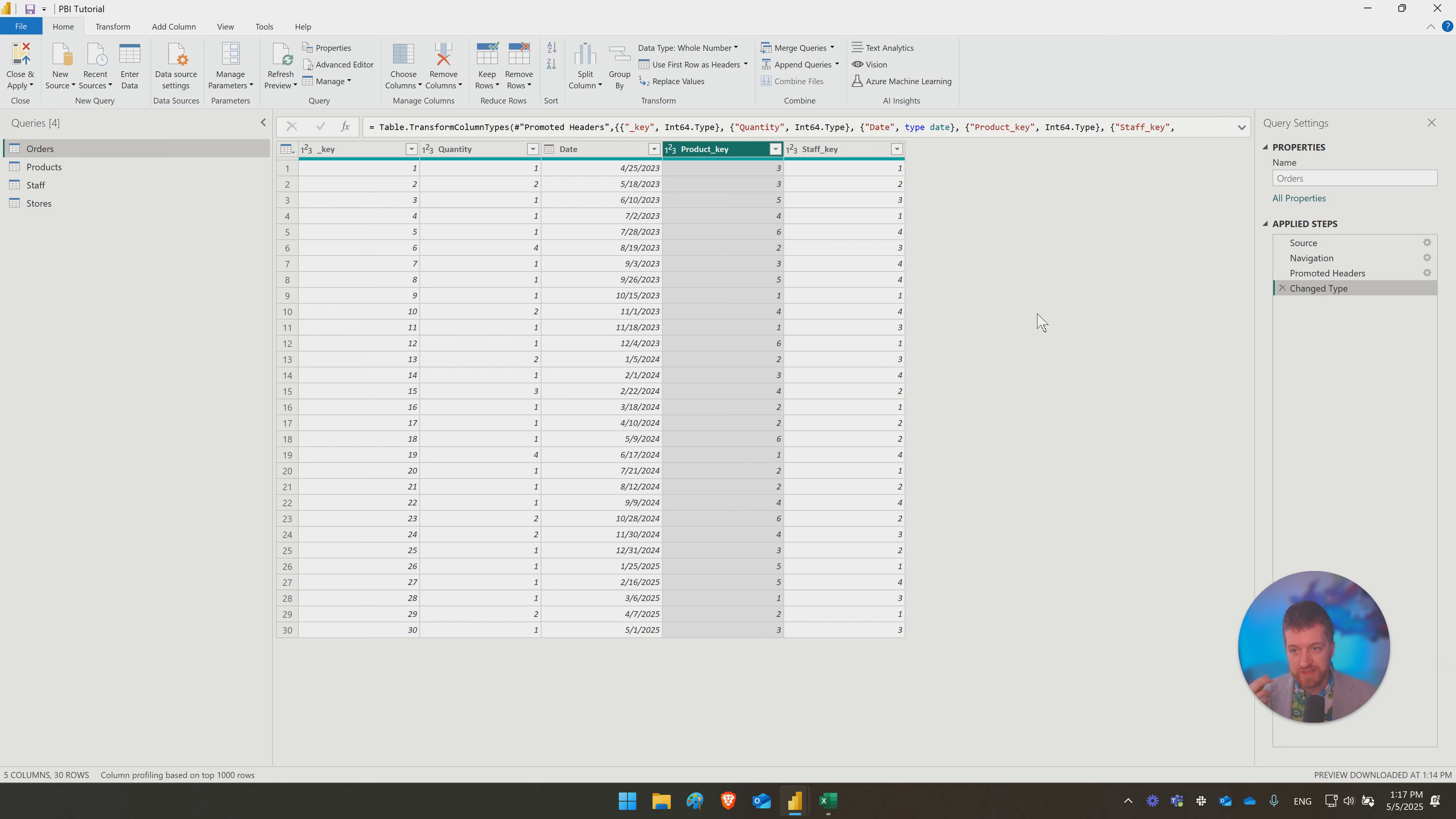
# Step: Check the column data types in the Products, Staff and Stores queries, and close the editor with the queries applied
pyautogui.click(104, 174)
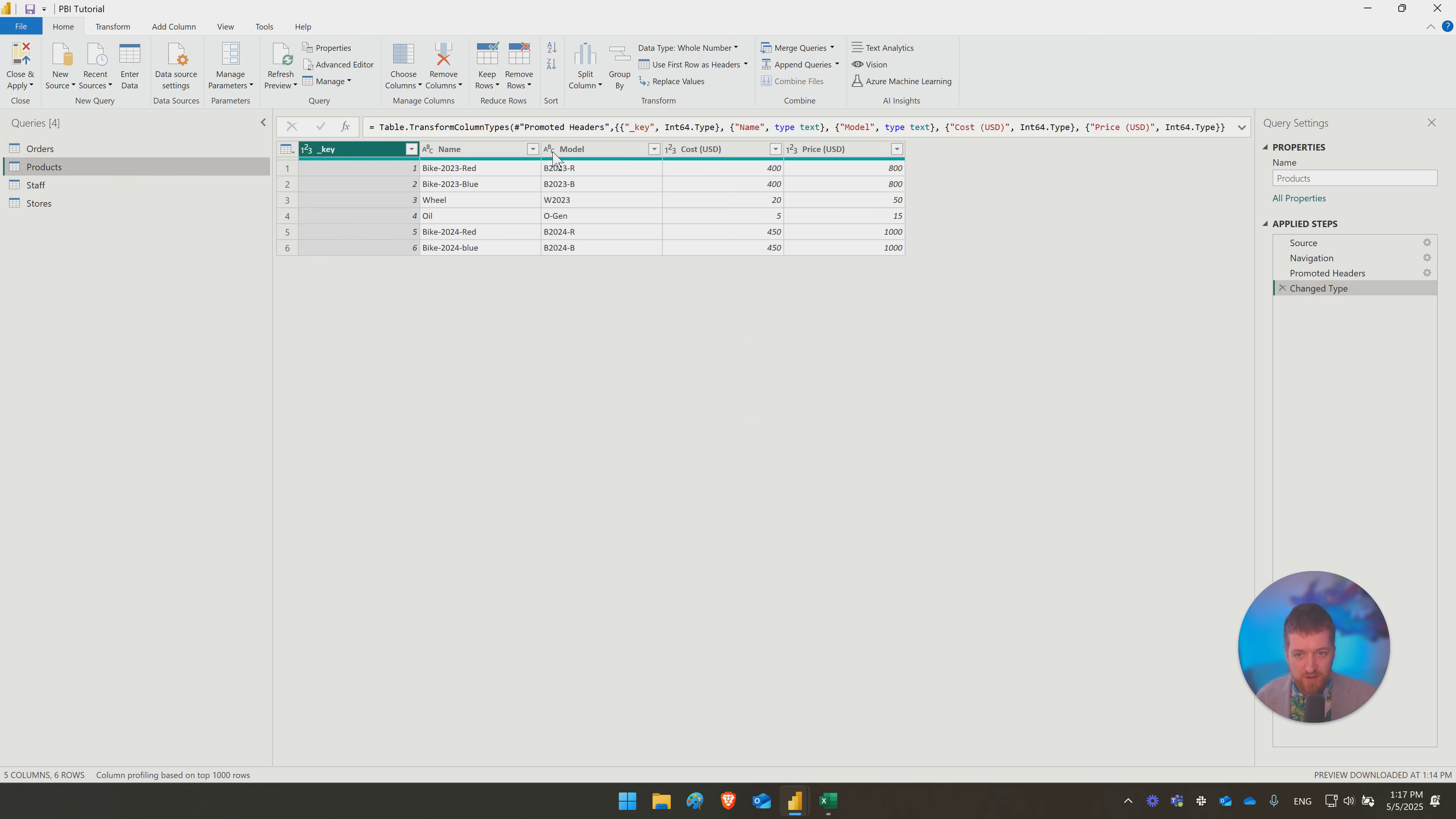
pyautogui.click(120, 184)
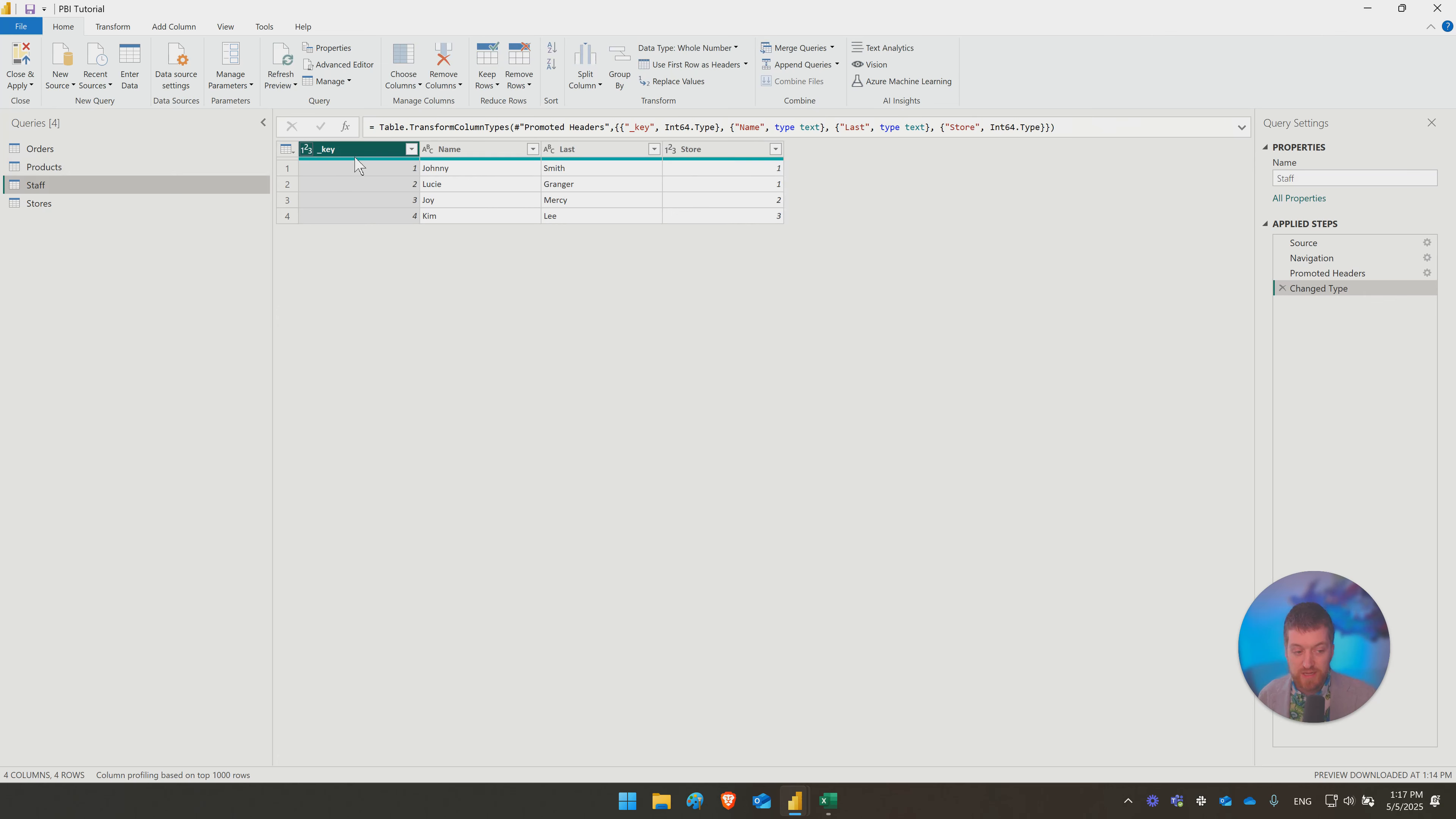
pyautogui.click(674, 153)
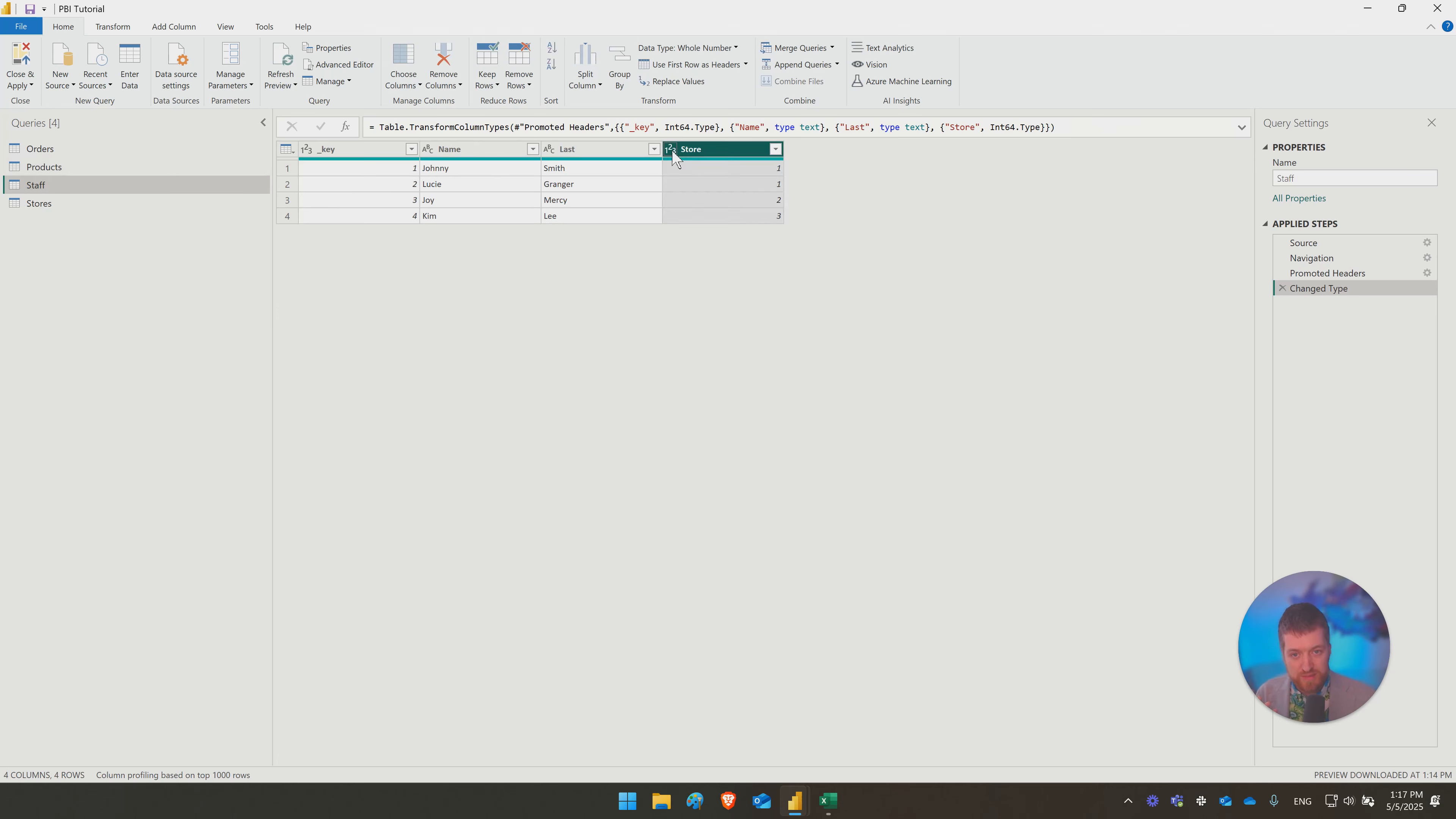
pyautogui.click(672, 150)
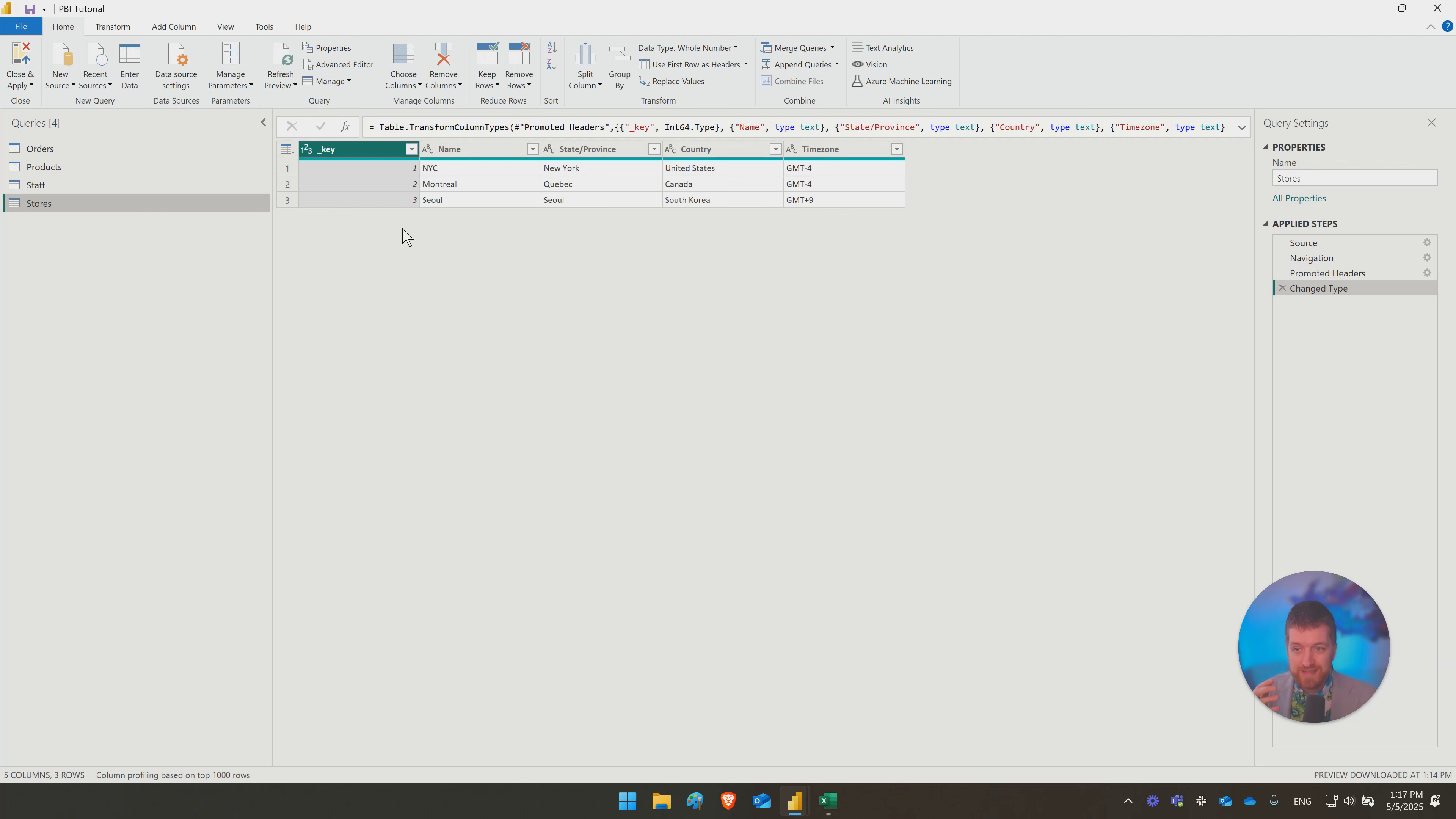
pyautogui.click(24, 61)
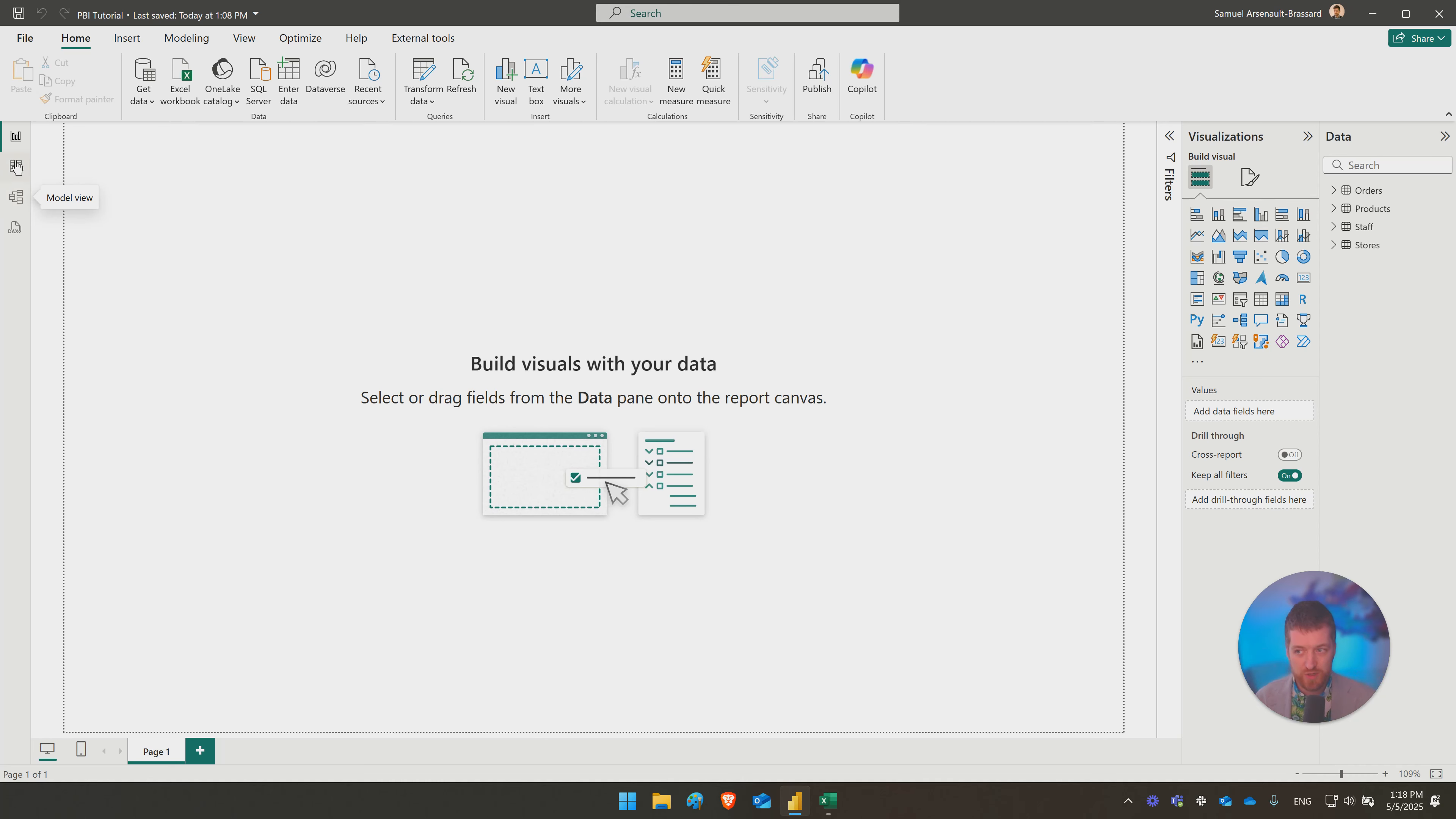
# Step: Look through the model, report and table views of the loaded data, ending on the model diagram
pyautogui.click(16, 199)
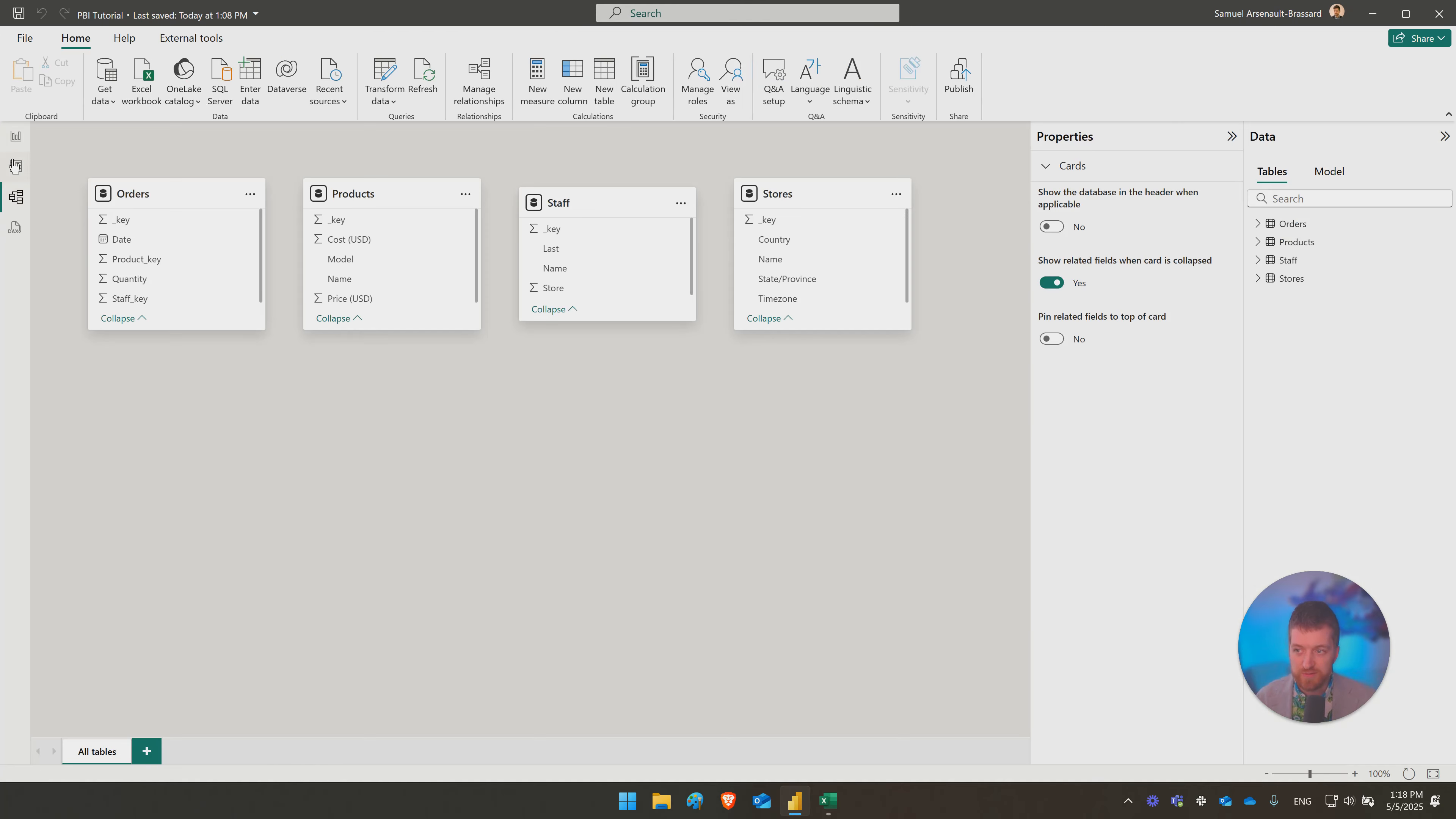
pyautogui.click(16, 140)
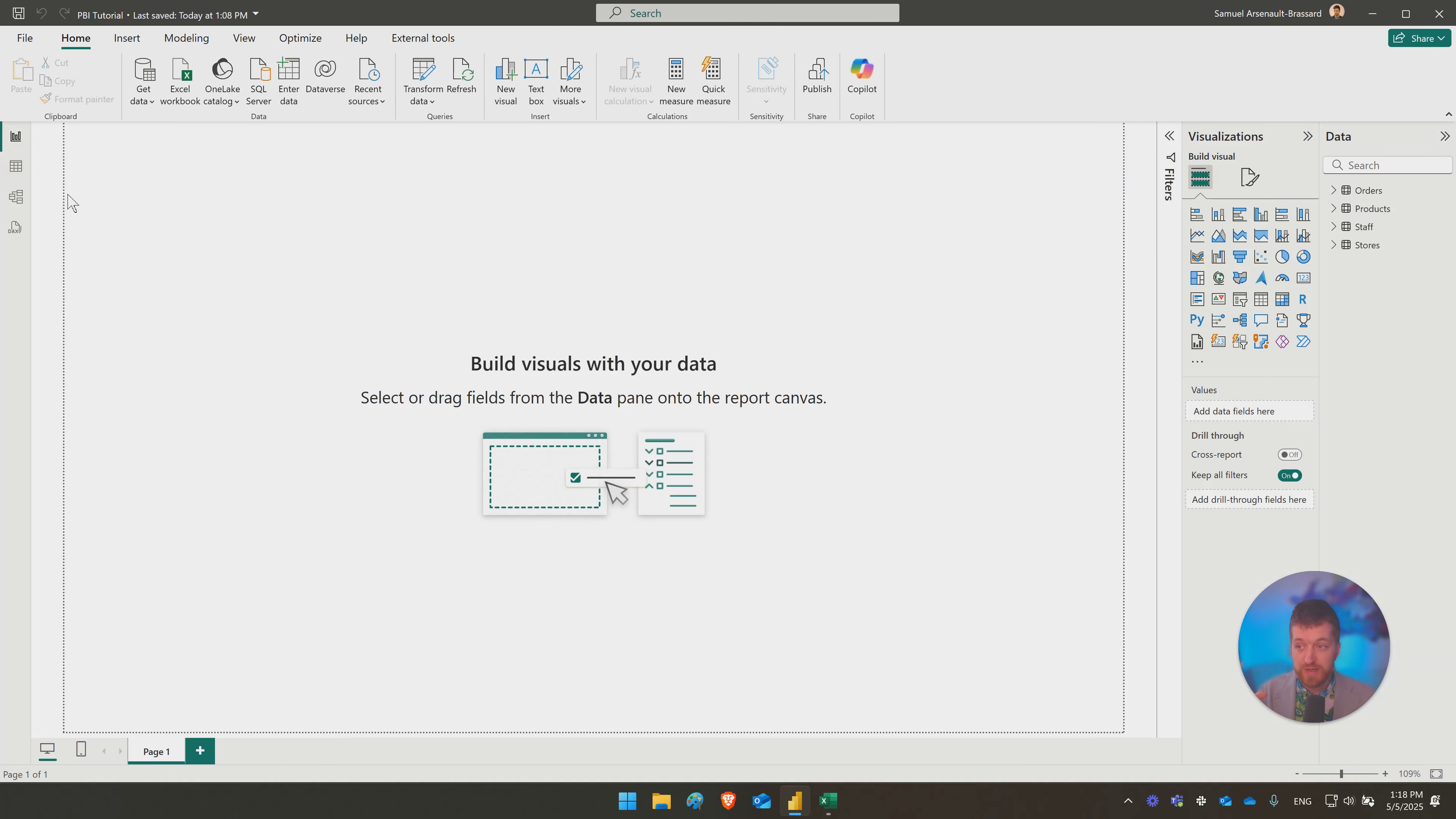
pyautogui.click(16, 167)
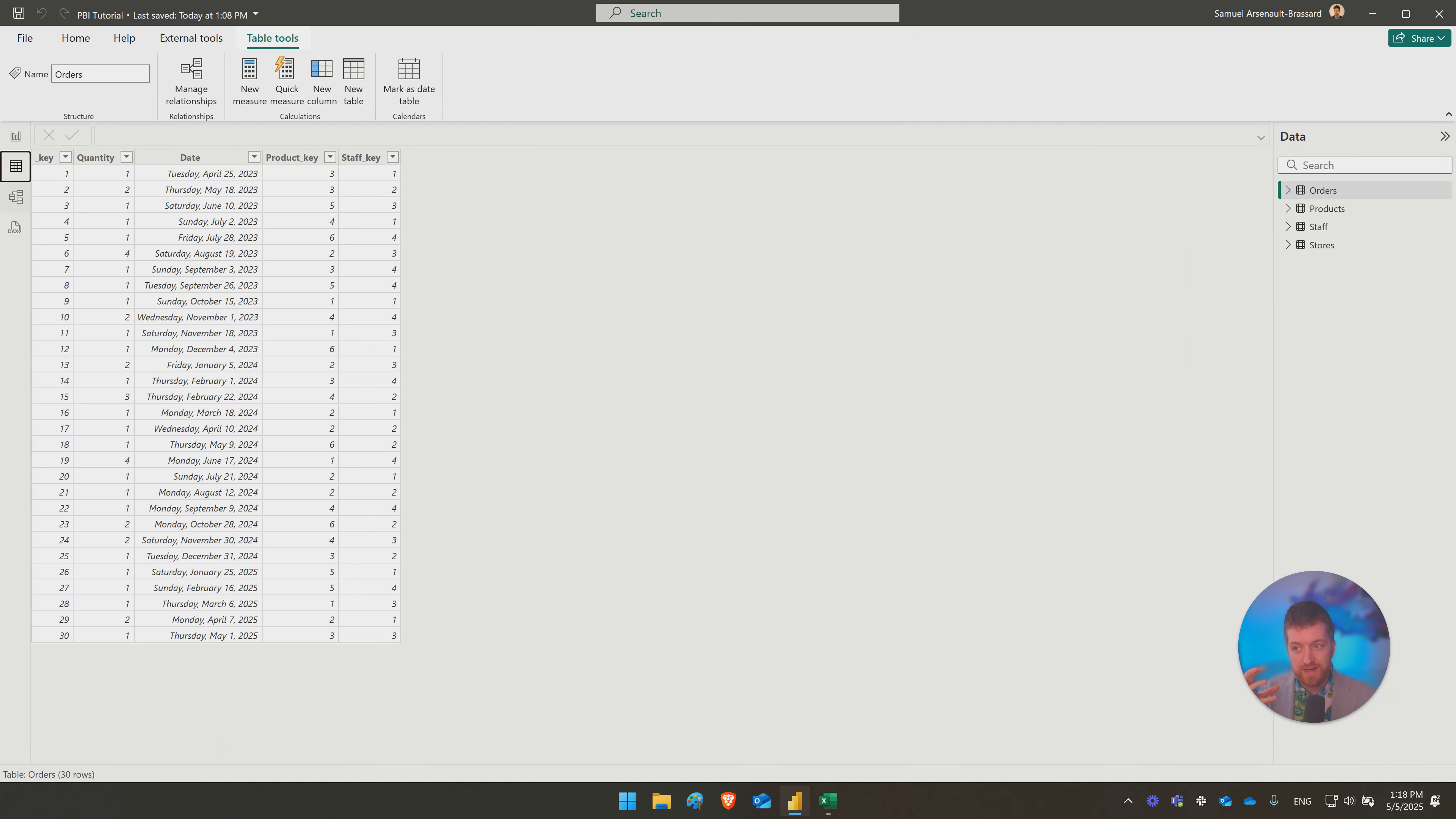
pyautogui.click(16, 197)
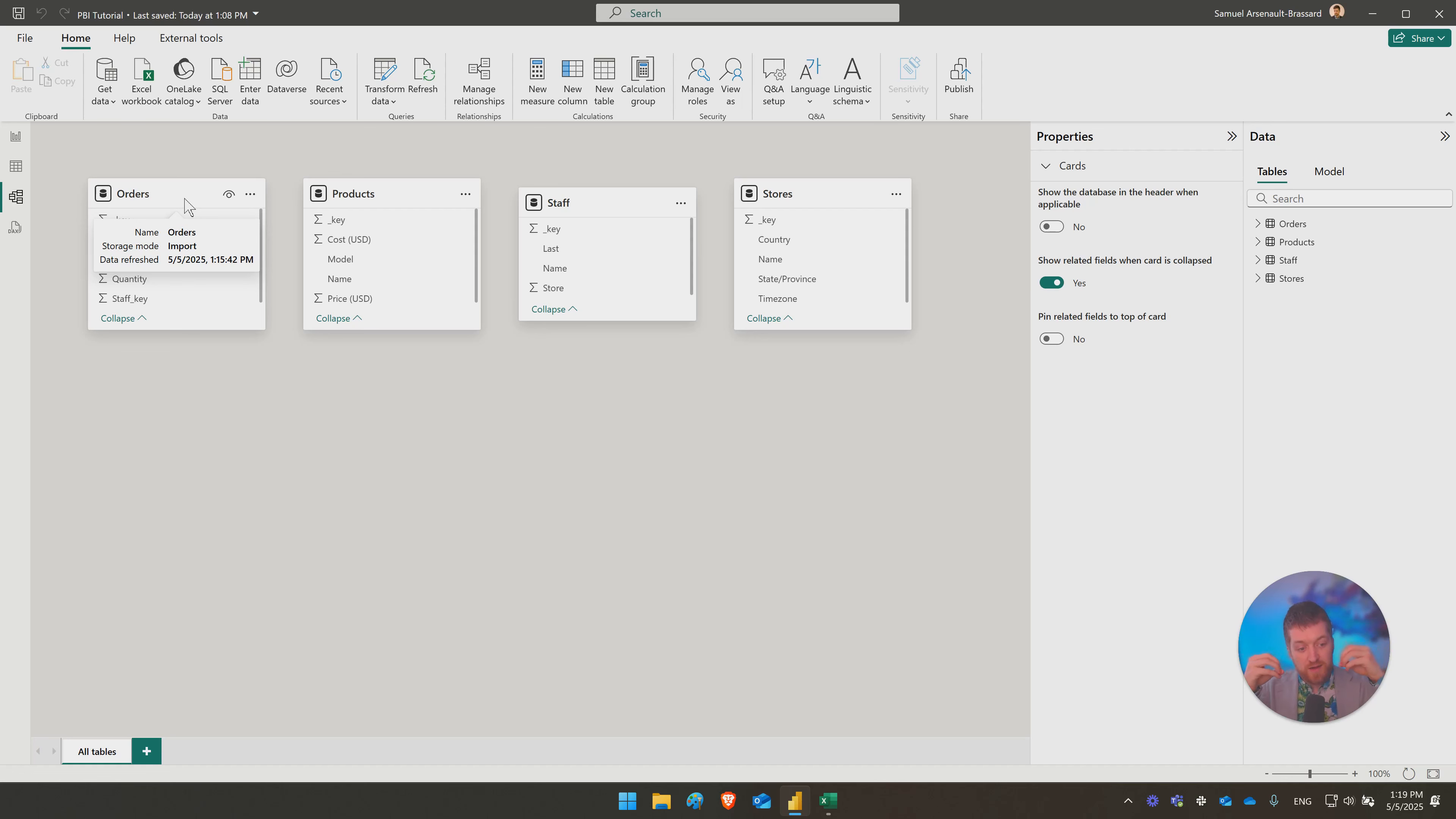
# Step: Place the Orders card below Staff in the model diagram, make it narrower and slightly taller, and position Products to its left
pyautogui.moveTo(184, 201); pyautogui.dragTo(626, 401)
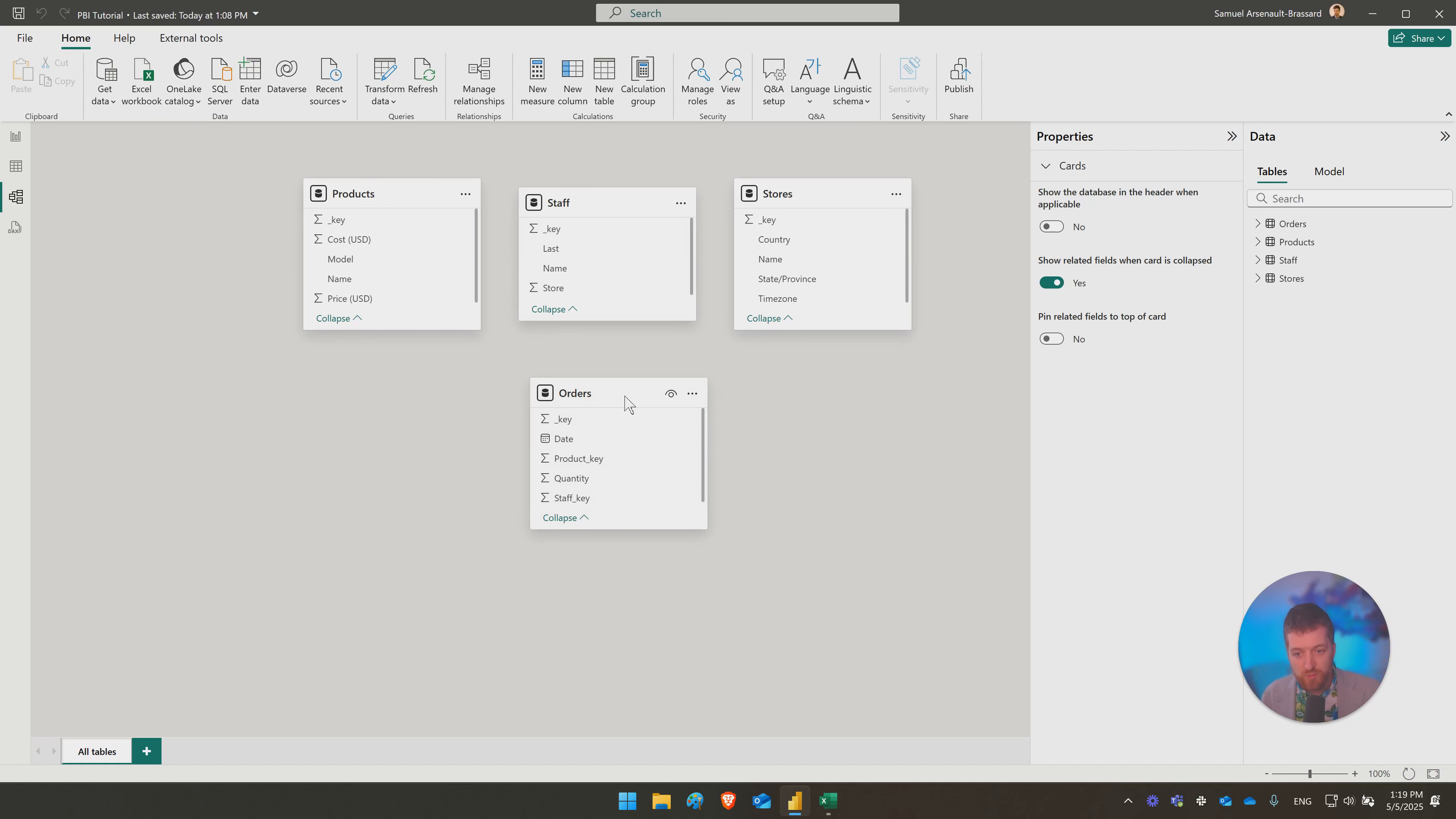
pyautogui.moveTo(653, 530)
pyautogui.mouseDown()
pyautogui.moveTo(656, 563)
pyautogui.moveTo(654, 536)
pyautogui.mouseUp()
pyautogui.moveTo(707, 465); pyautogui.dragTo(640, 467)
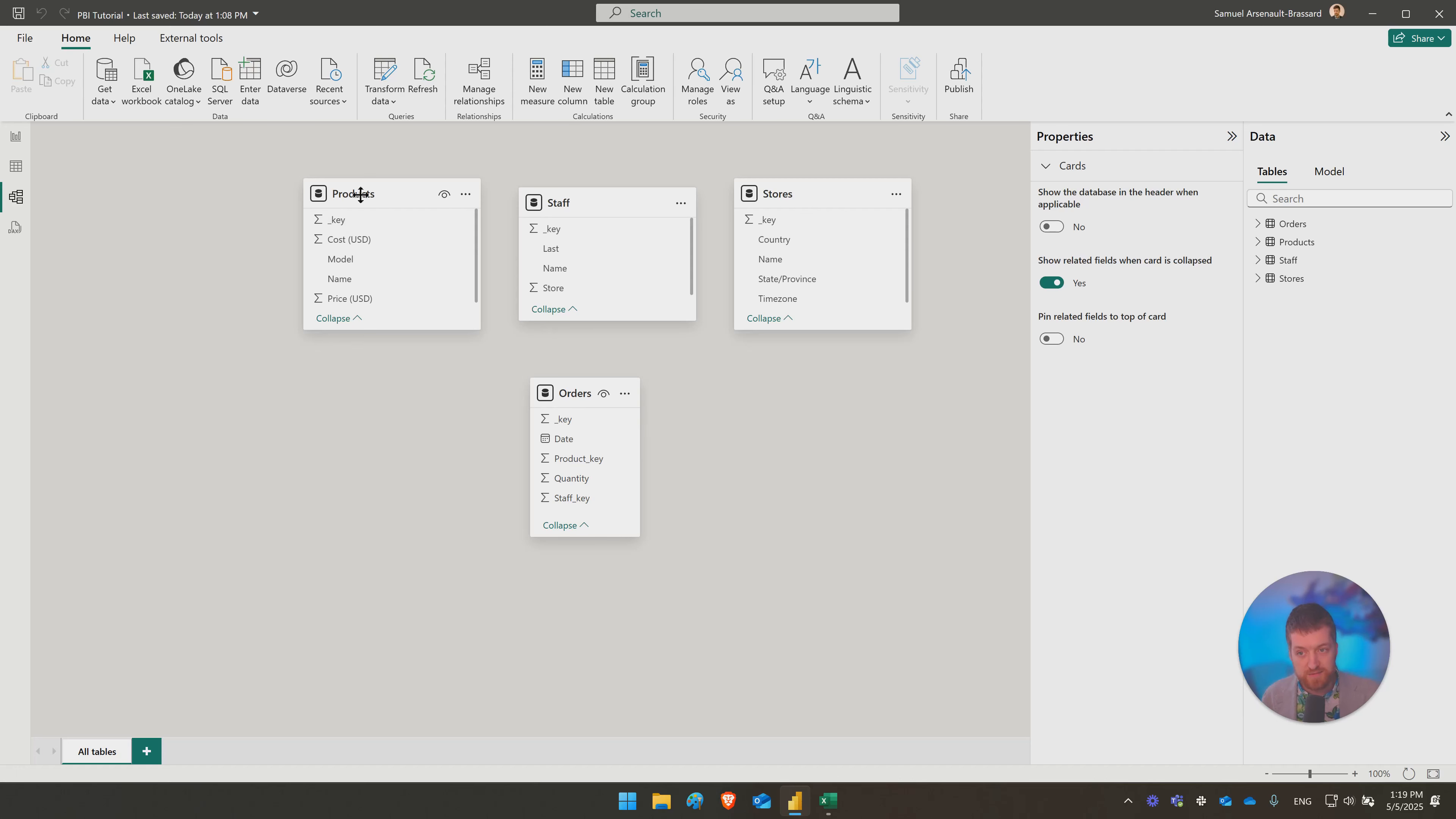
pyautogui.moveTo(356, 191); pyautogui.dragTo(346, 343)
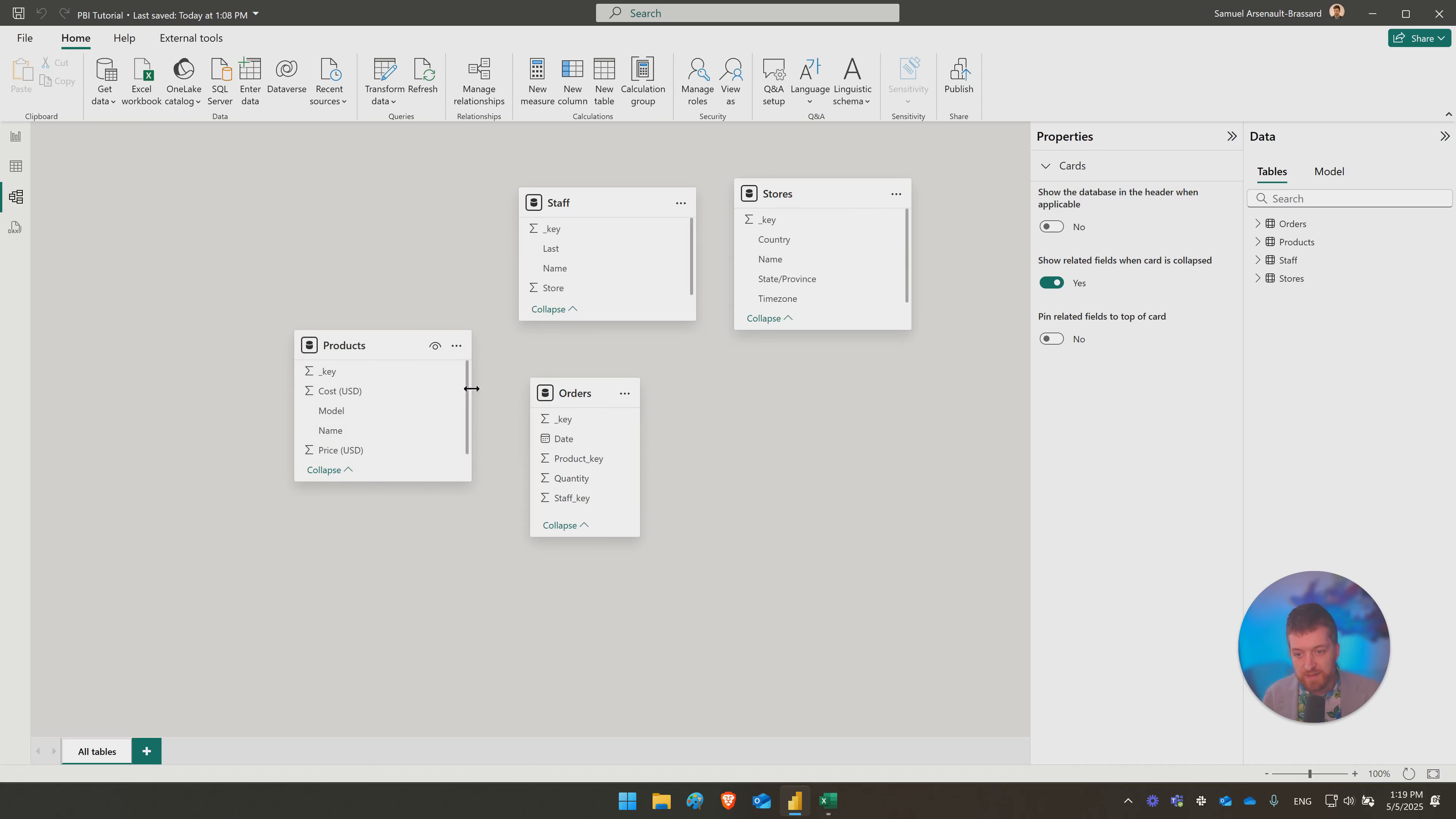
# Step: Switch to the Excel workbook and compare the Product_key and Staff_key columns on Orders with the _key column on Products
pyautogui.click(829, 800)
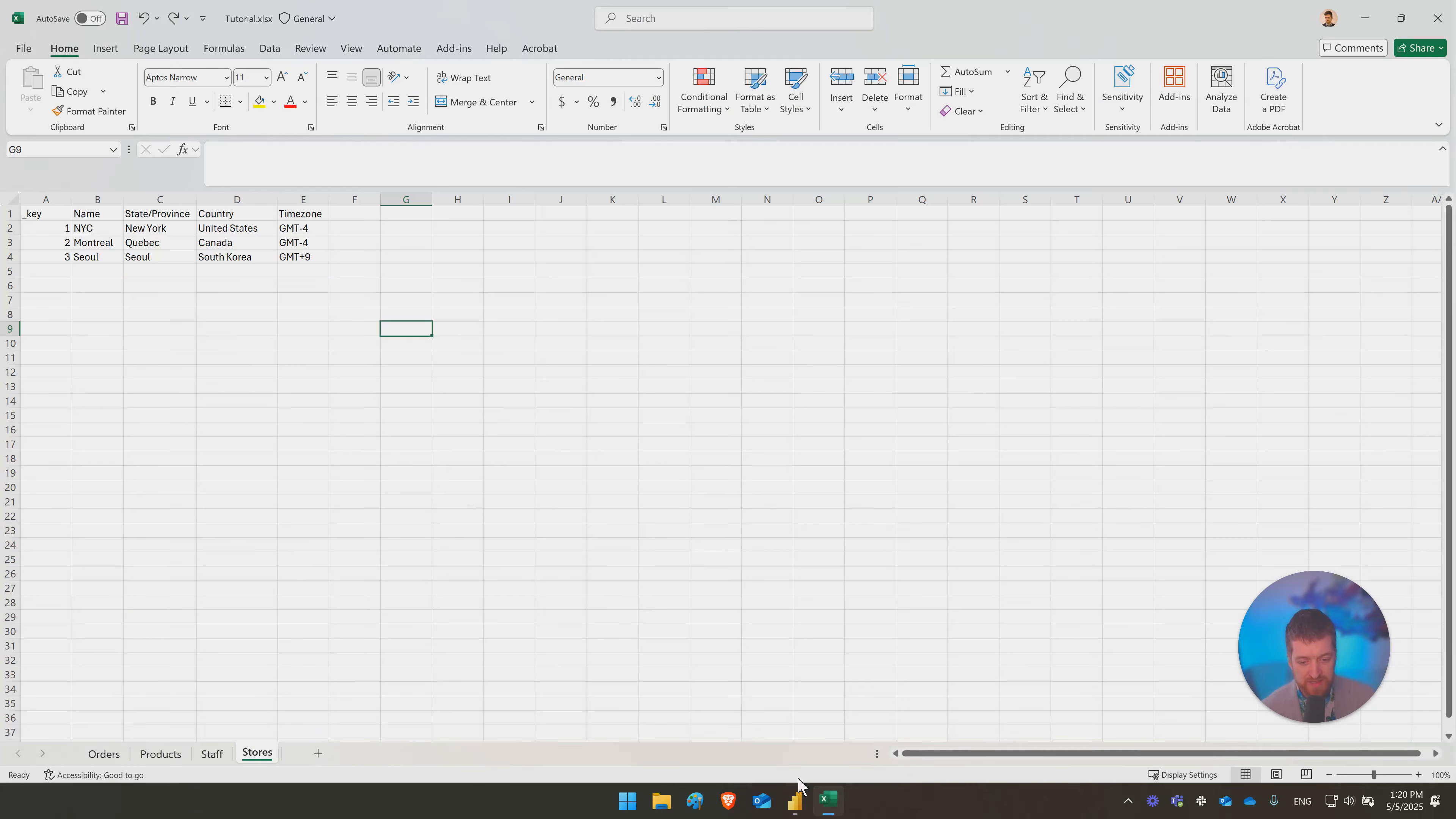
pyautogui.click(103, 753)
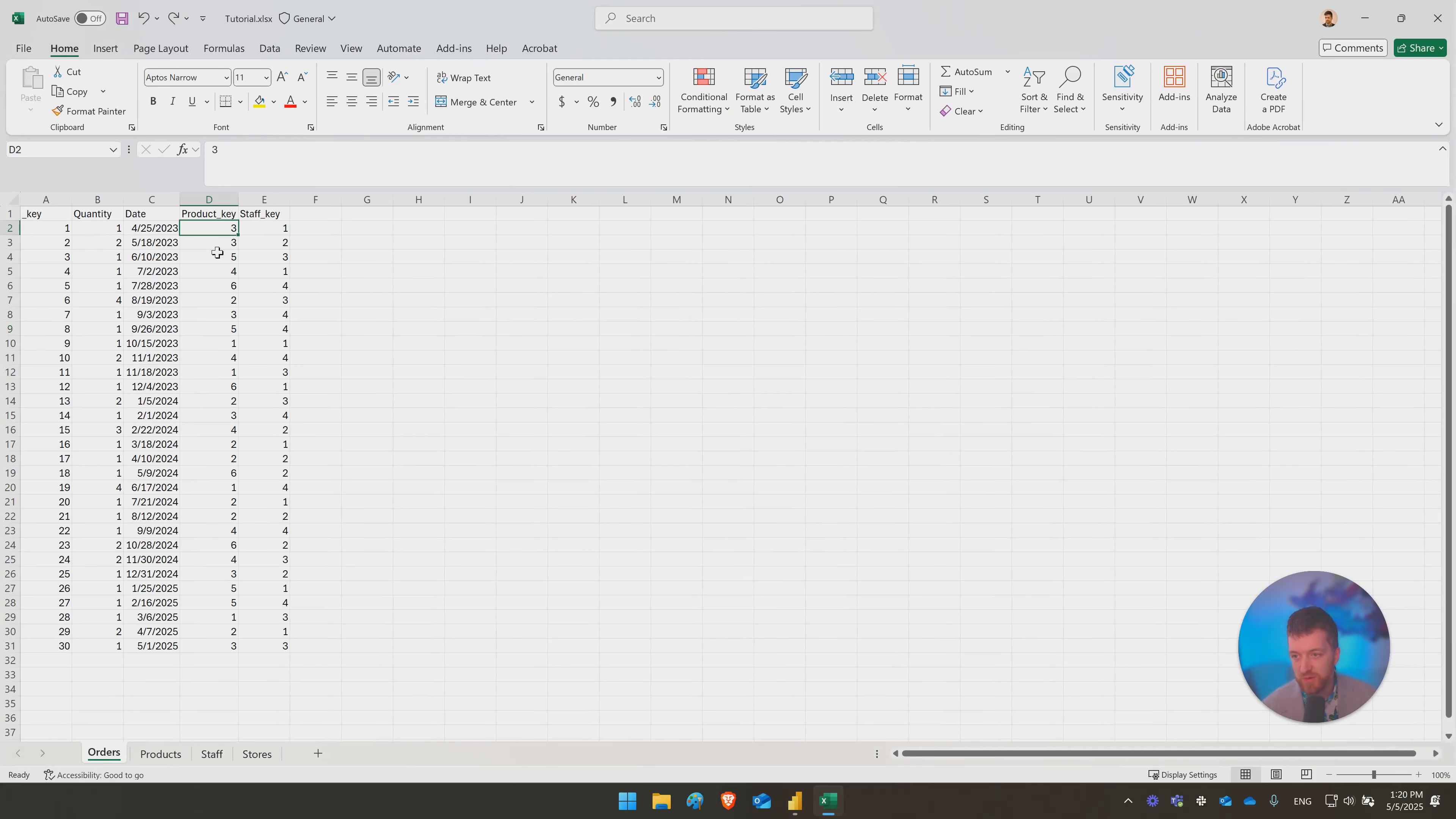
pyautogui.click(221, 216)
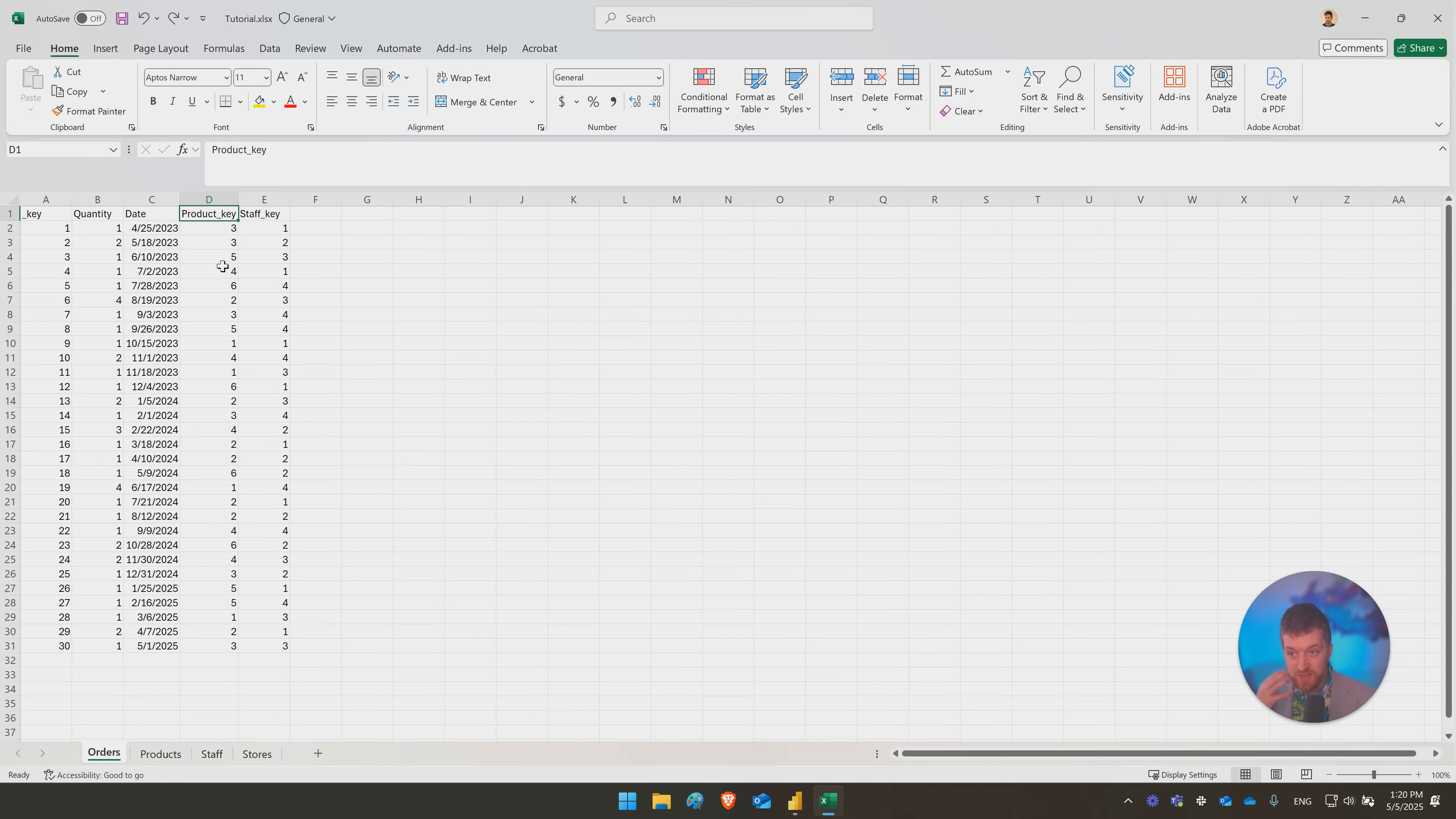
pyautogui.click(261, 216)
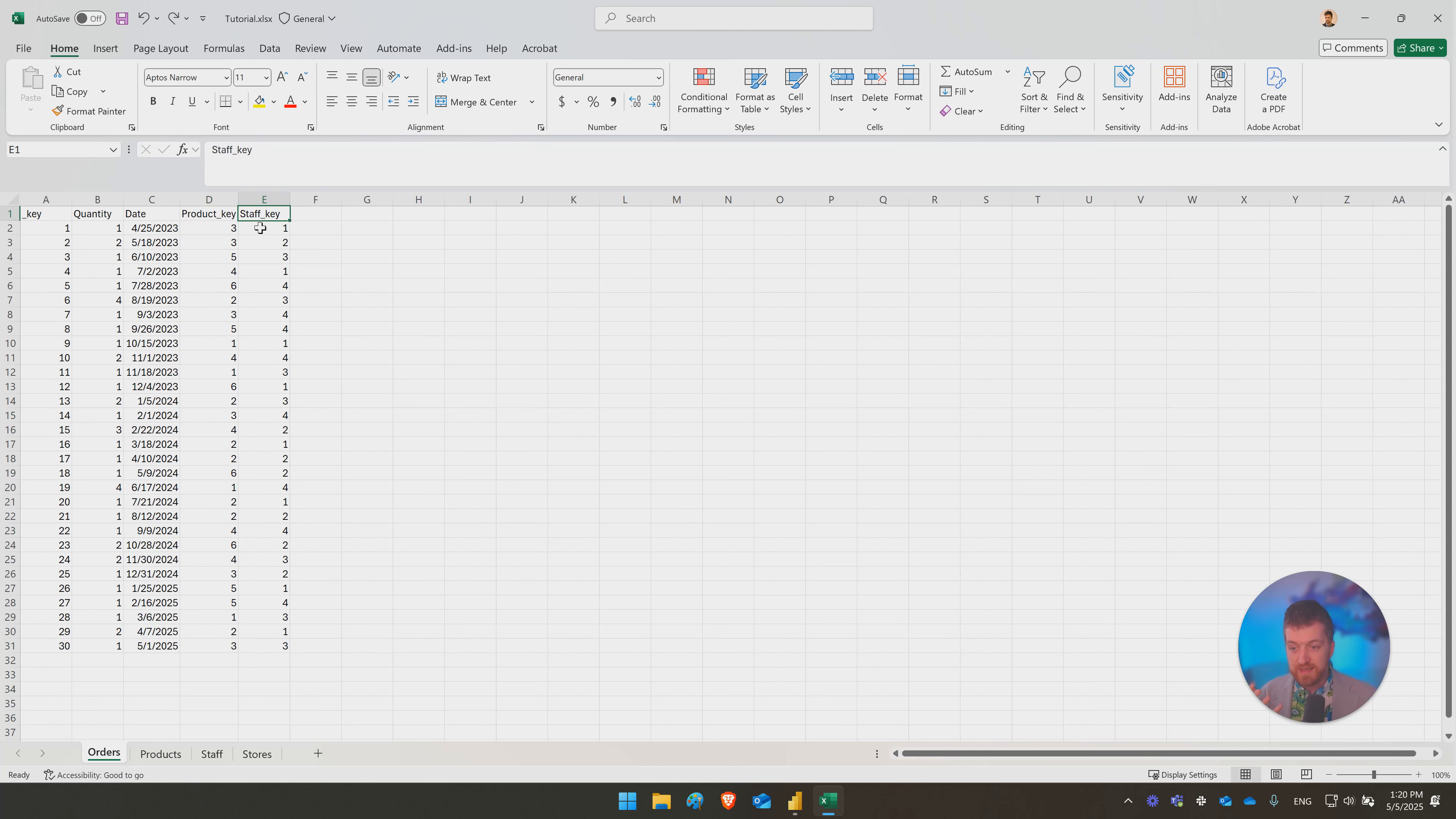
pyautogui.click(213, 214)
pyautogui.click(172, 756)
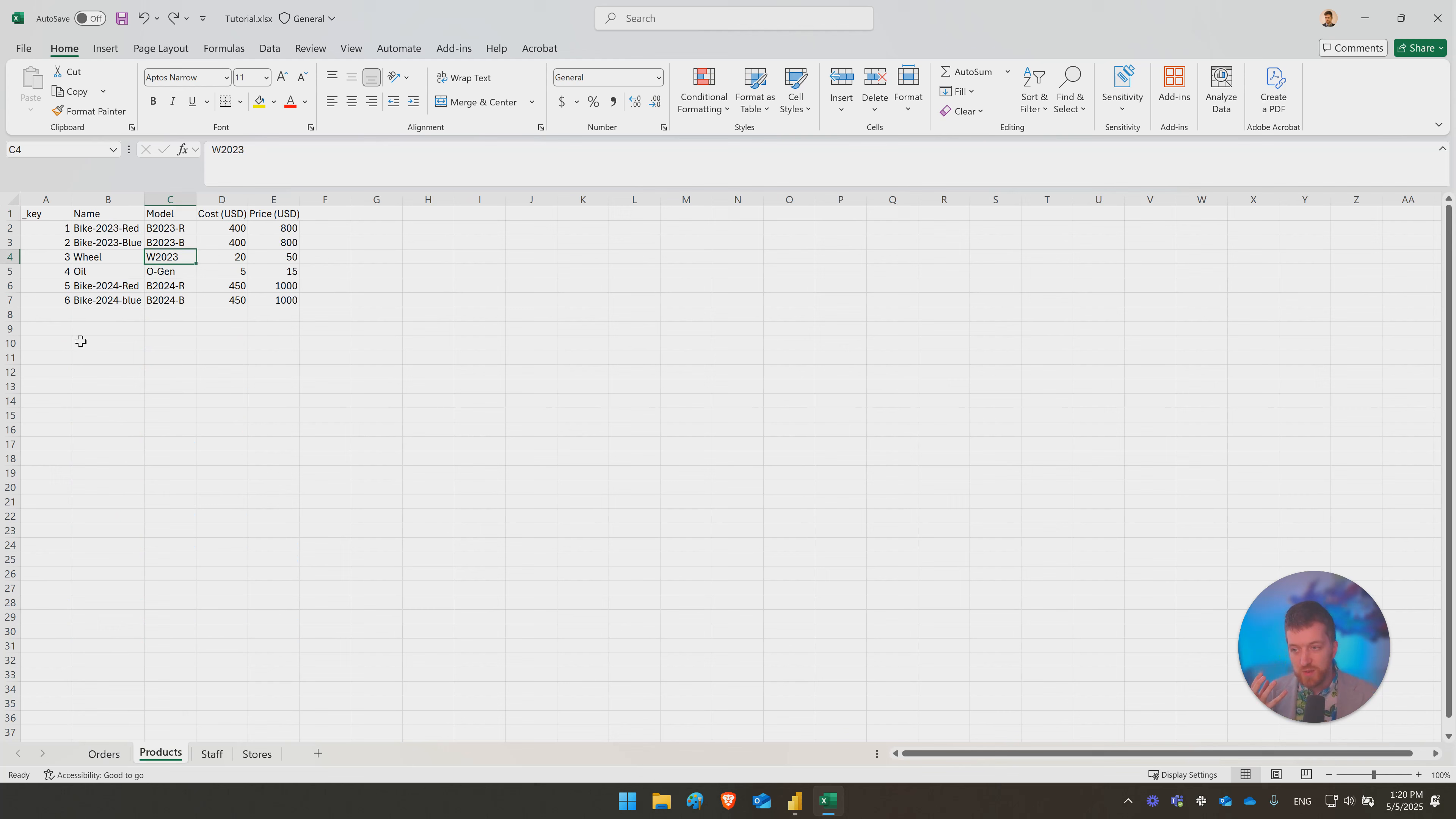
pyautogui.click(44, 213)
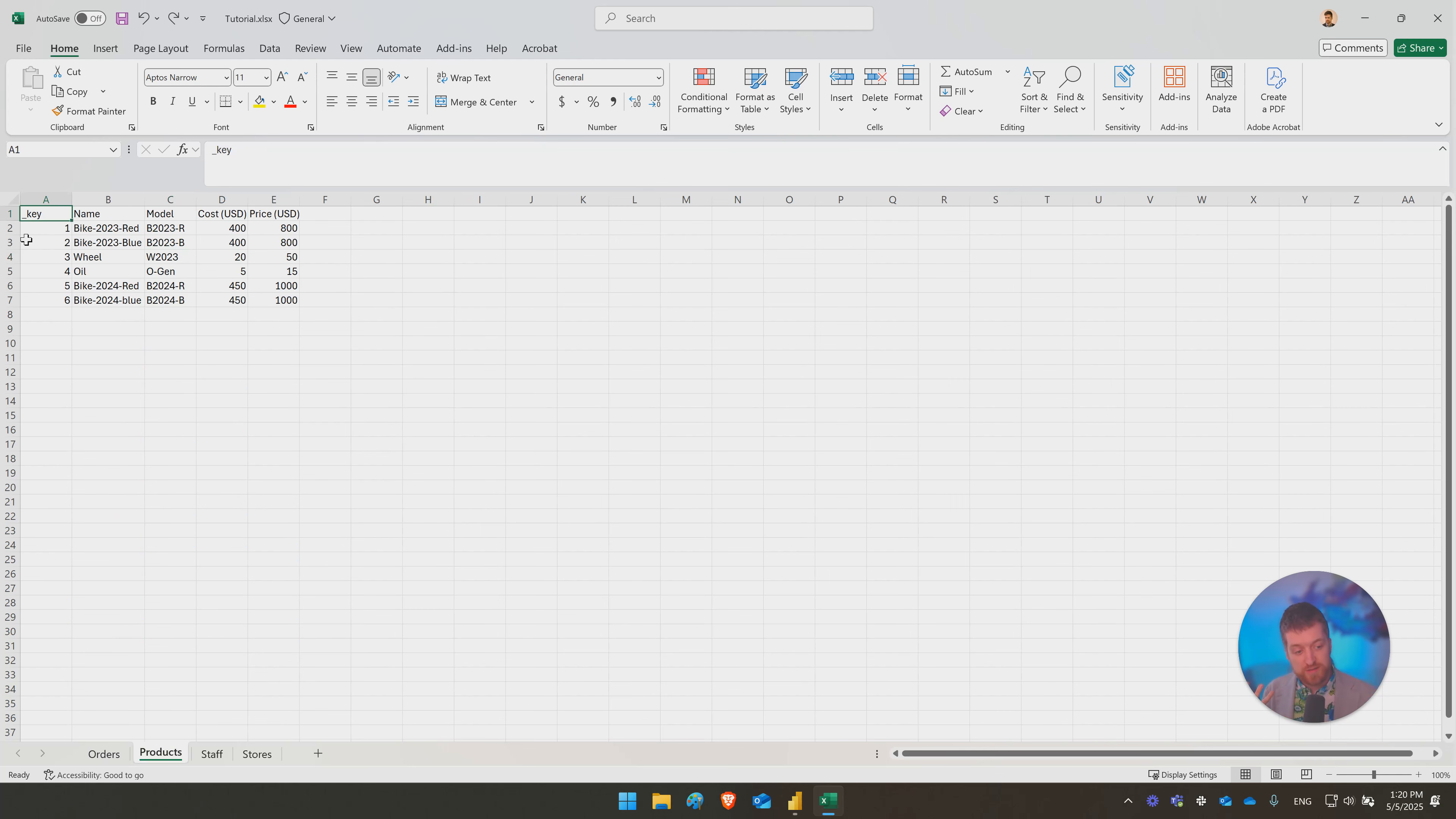
# Step: View the Staff sheet of the Tutorial workbook, and close the workbook with its changes saved
pyautogui.click(213, 754)
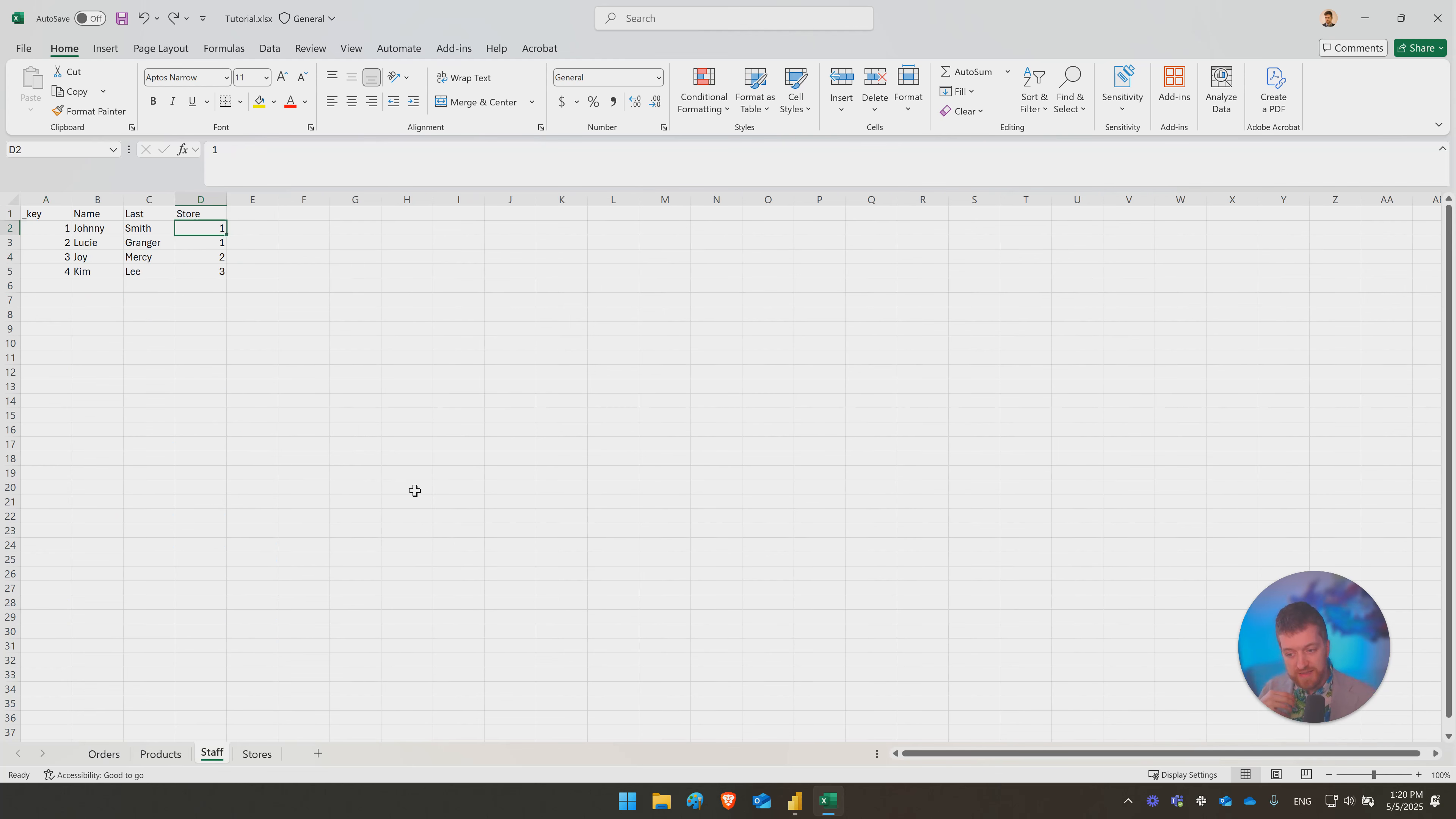
pyautogui.click(415, 481)
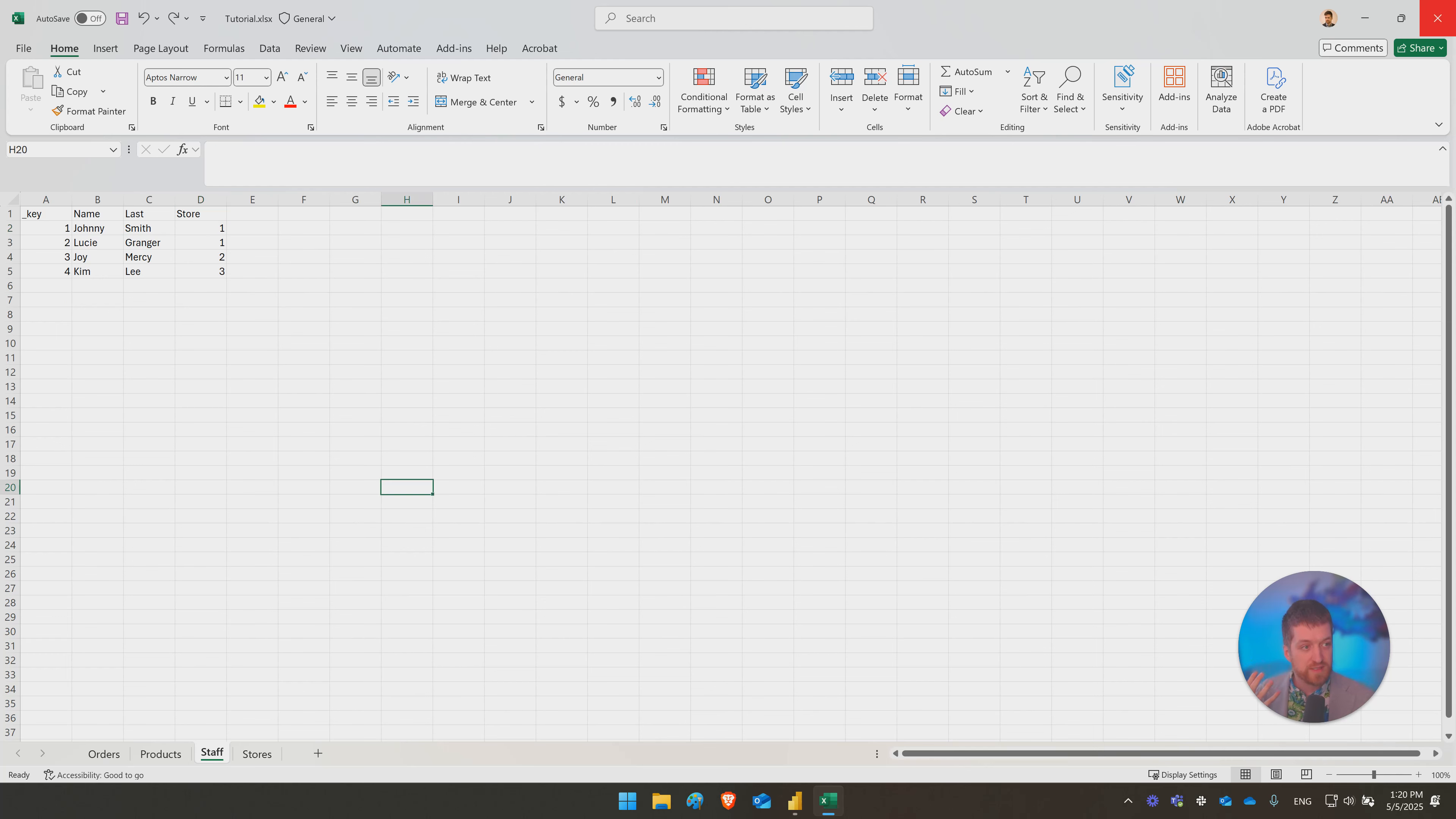
pyautogui.click(1446, 12)
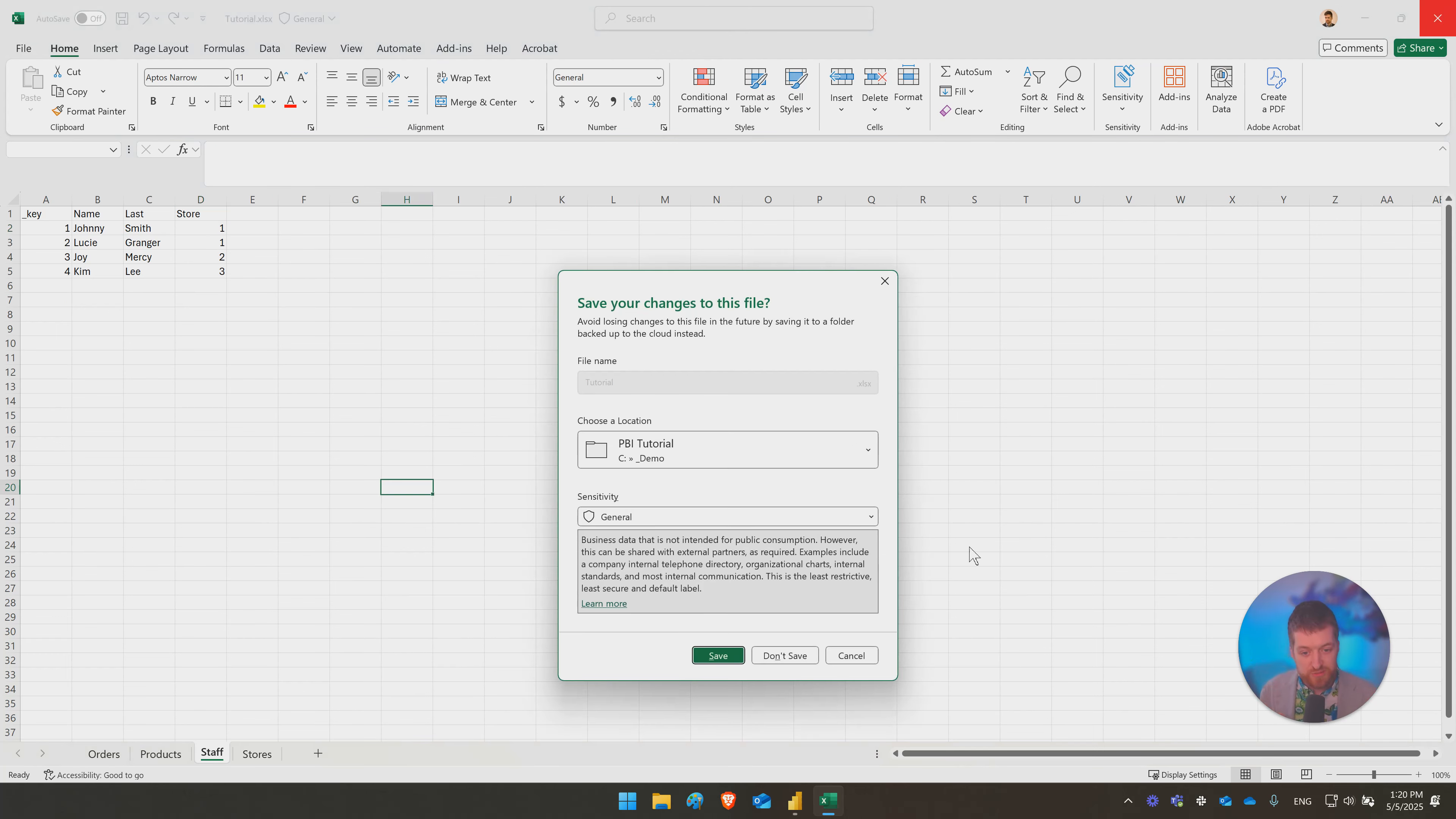
pyautogui.click(726, 657)
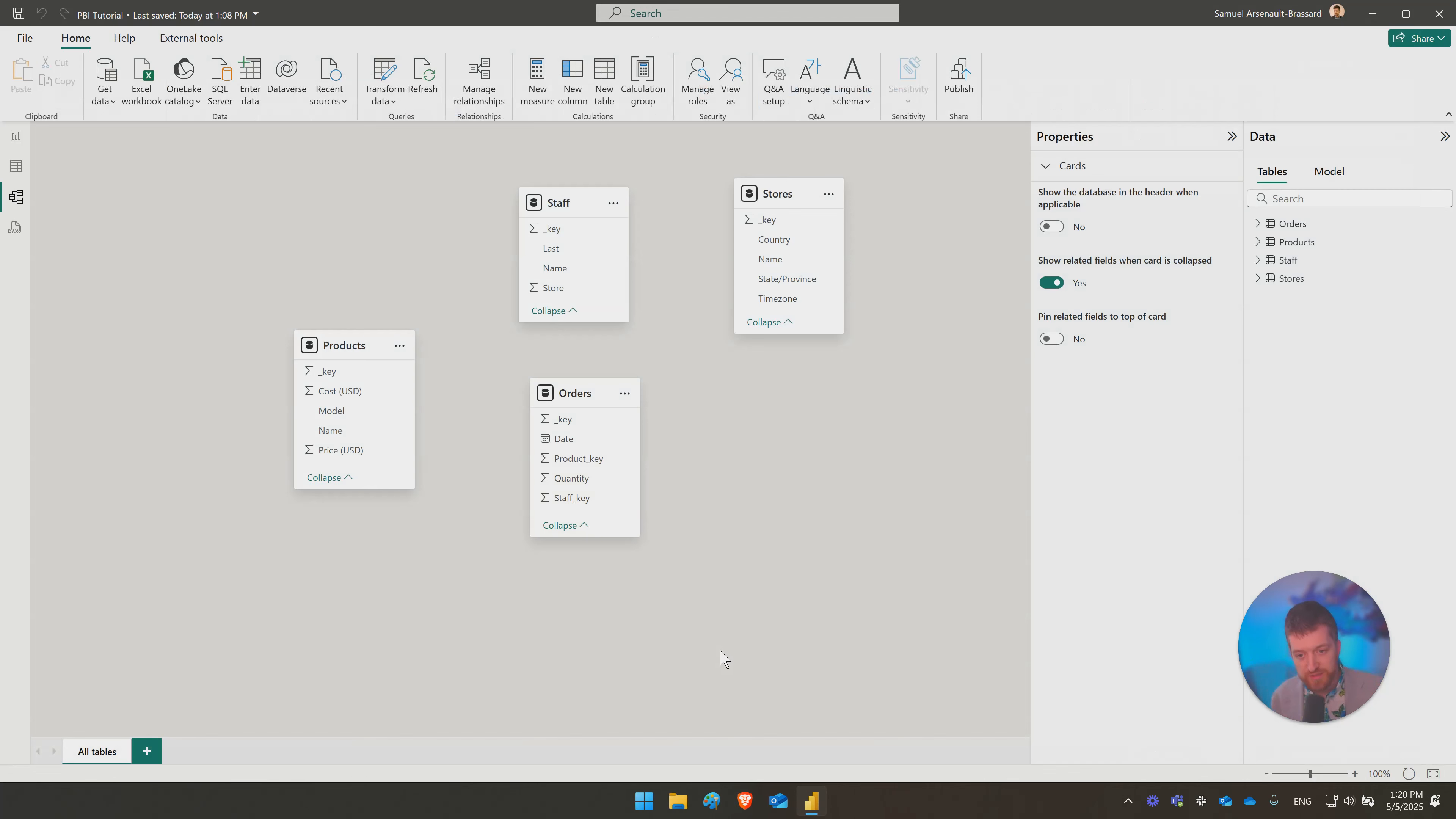
# Step: Relate Orders' Product_key to Products' _key as an active many-to-one relationship with cross-filter direction Both
pyautogui.moveTo(579, 465); pyautogui.dragTo(383, 380)
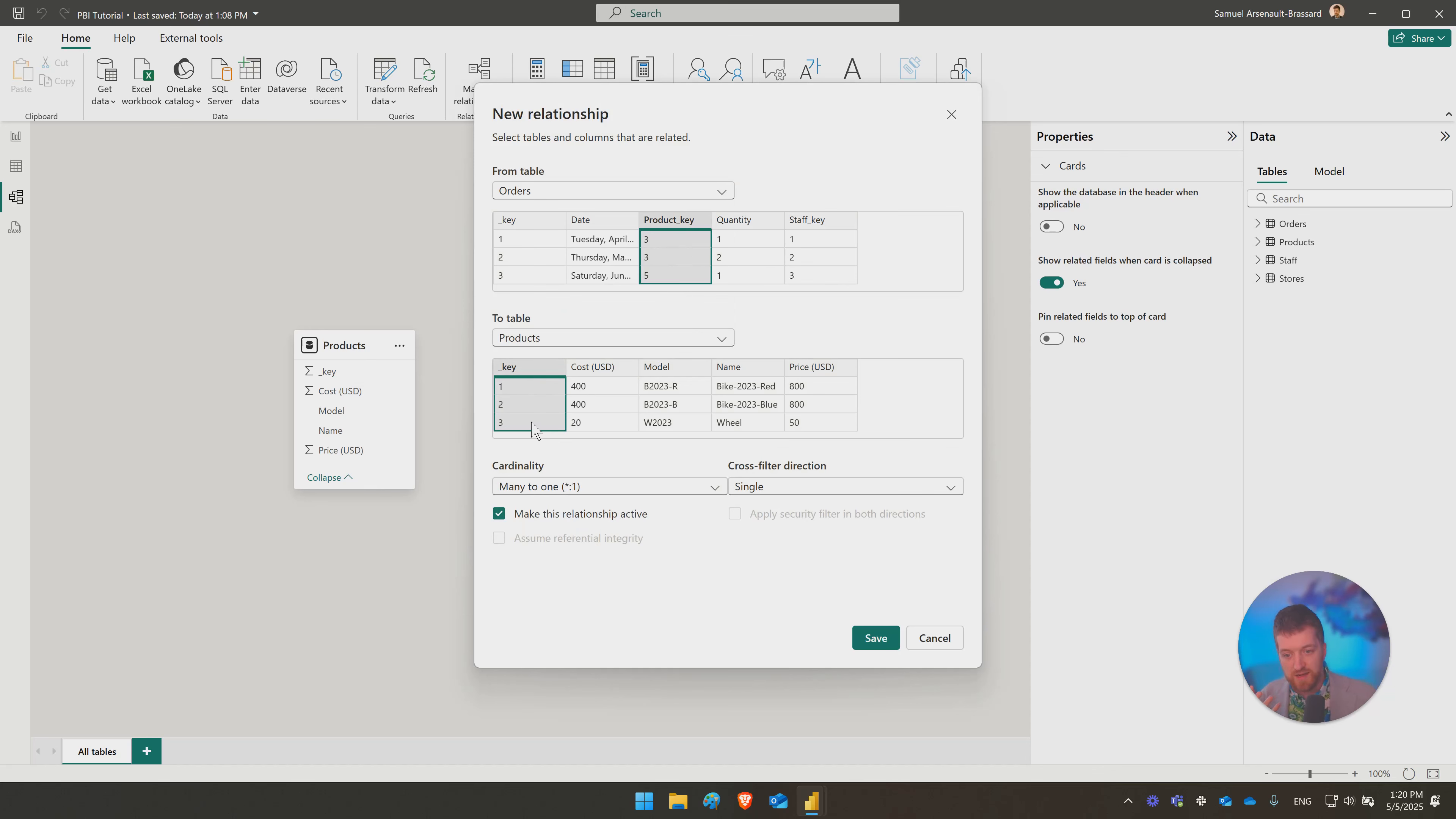
pyautogui.click(766, 491)
pyautogui.click(773, 528)
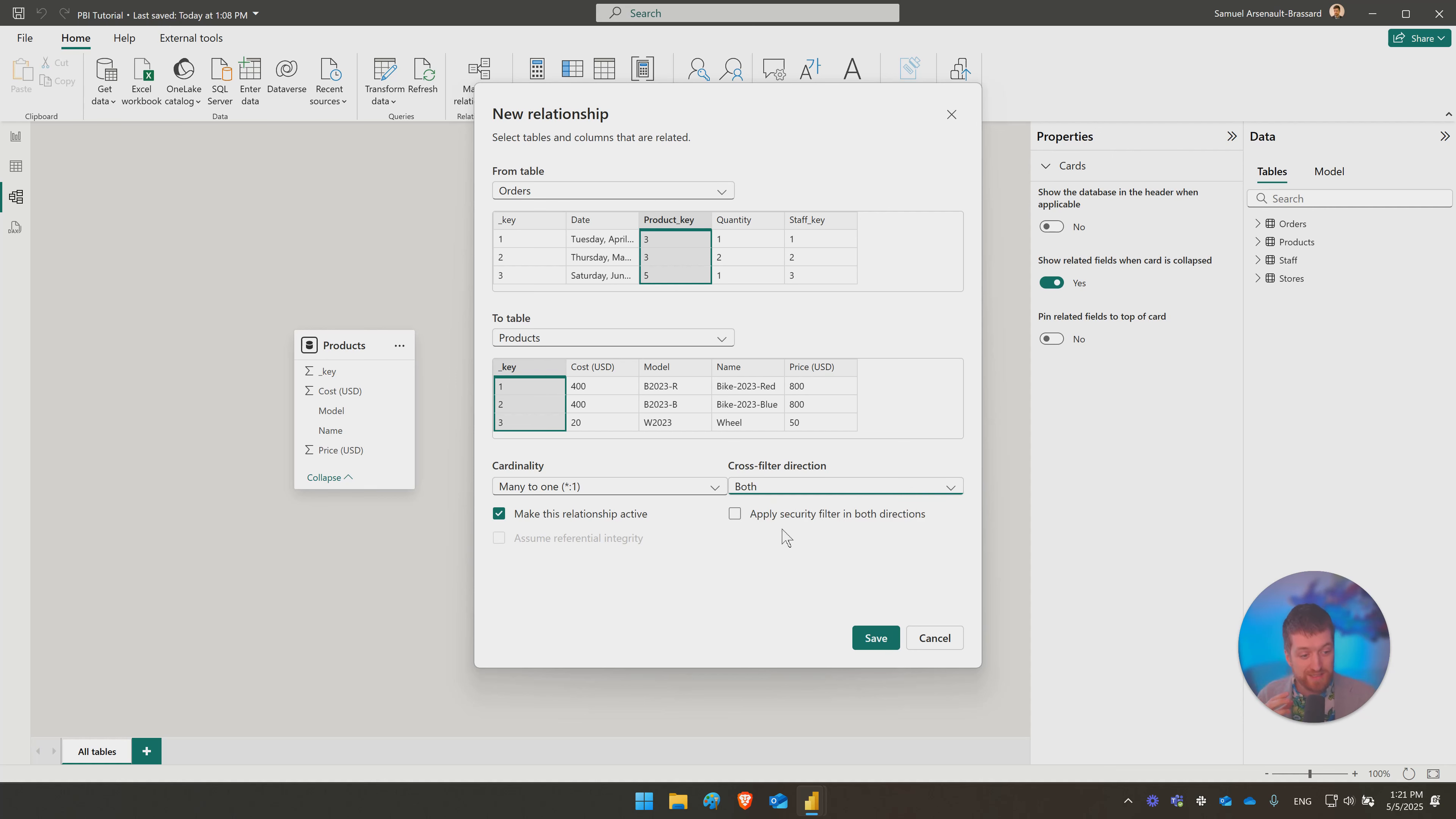
pyautogui.click(874, 638)
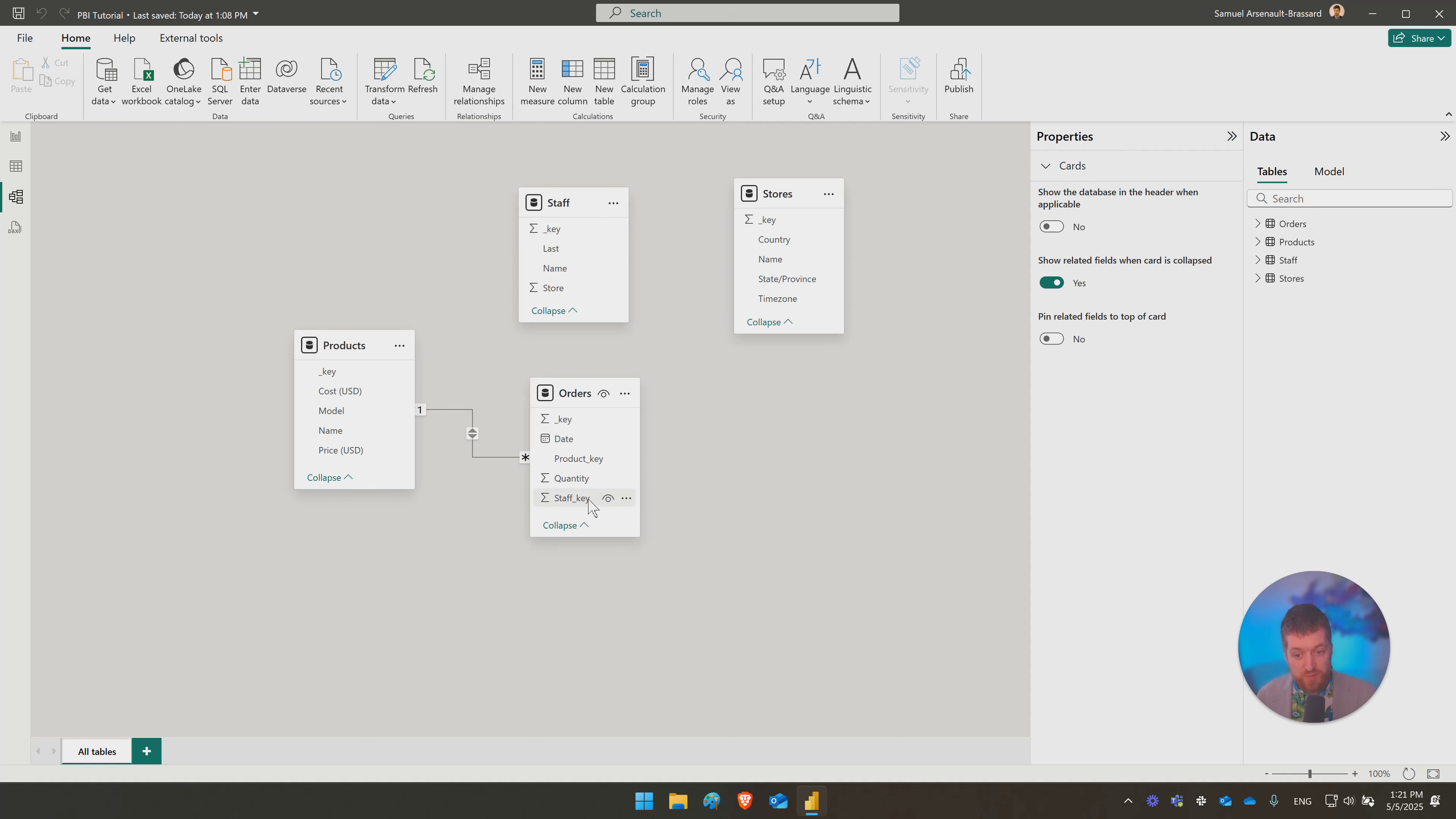
# Step: Relate Orders' Staff_key to Staff's _key as an active many-to-one relationship with cross-filter direction Both
pyautogui.moveTo(575, 503); pyautogui.dragTo(585, 230)
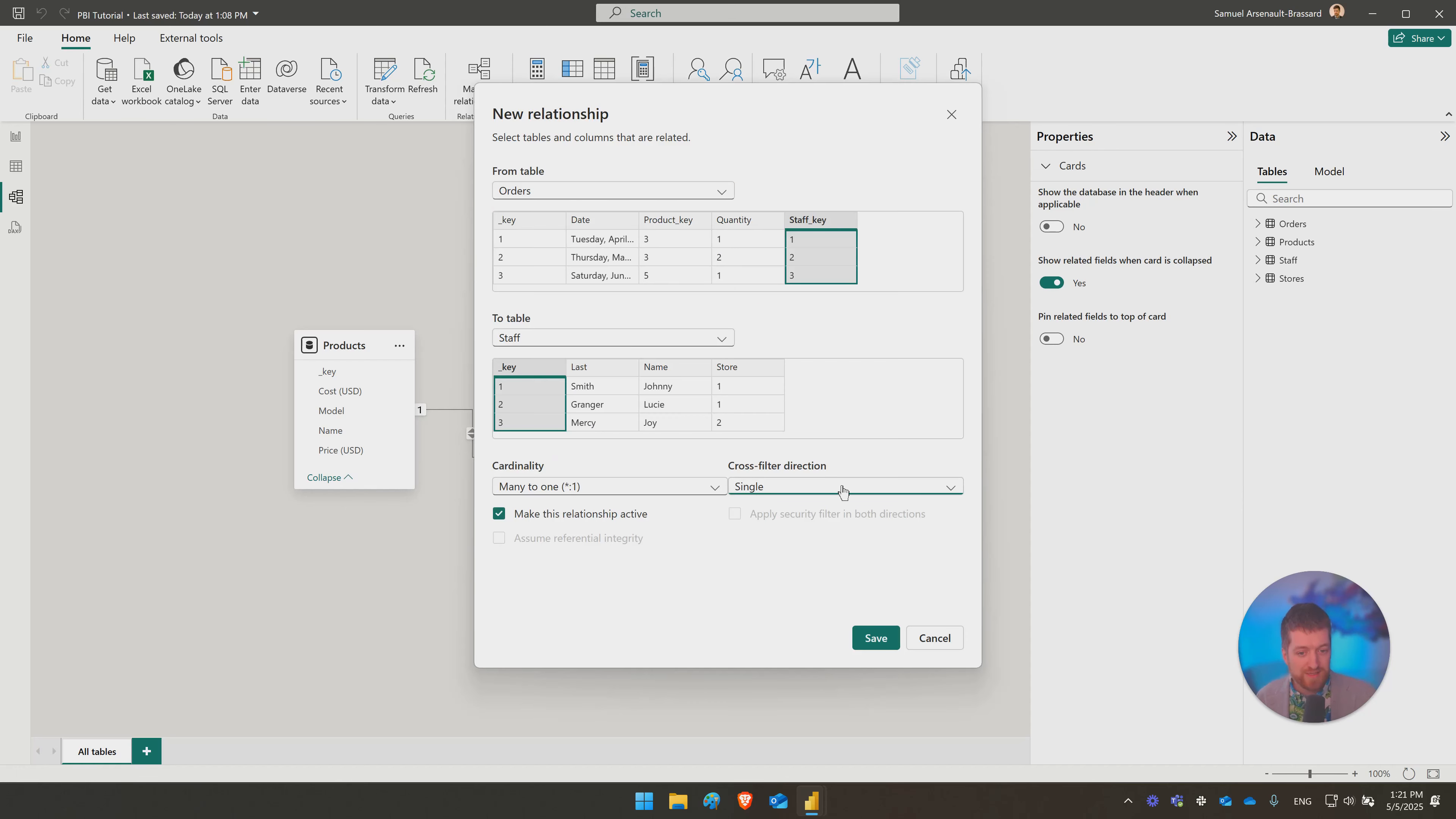
pyautogui.click(826, 486)
pyautogui.click(823, 525)
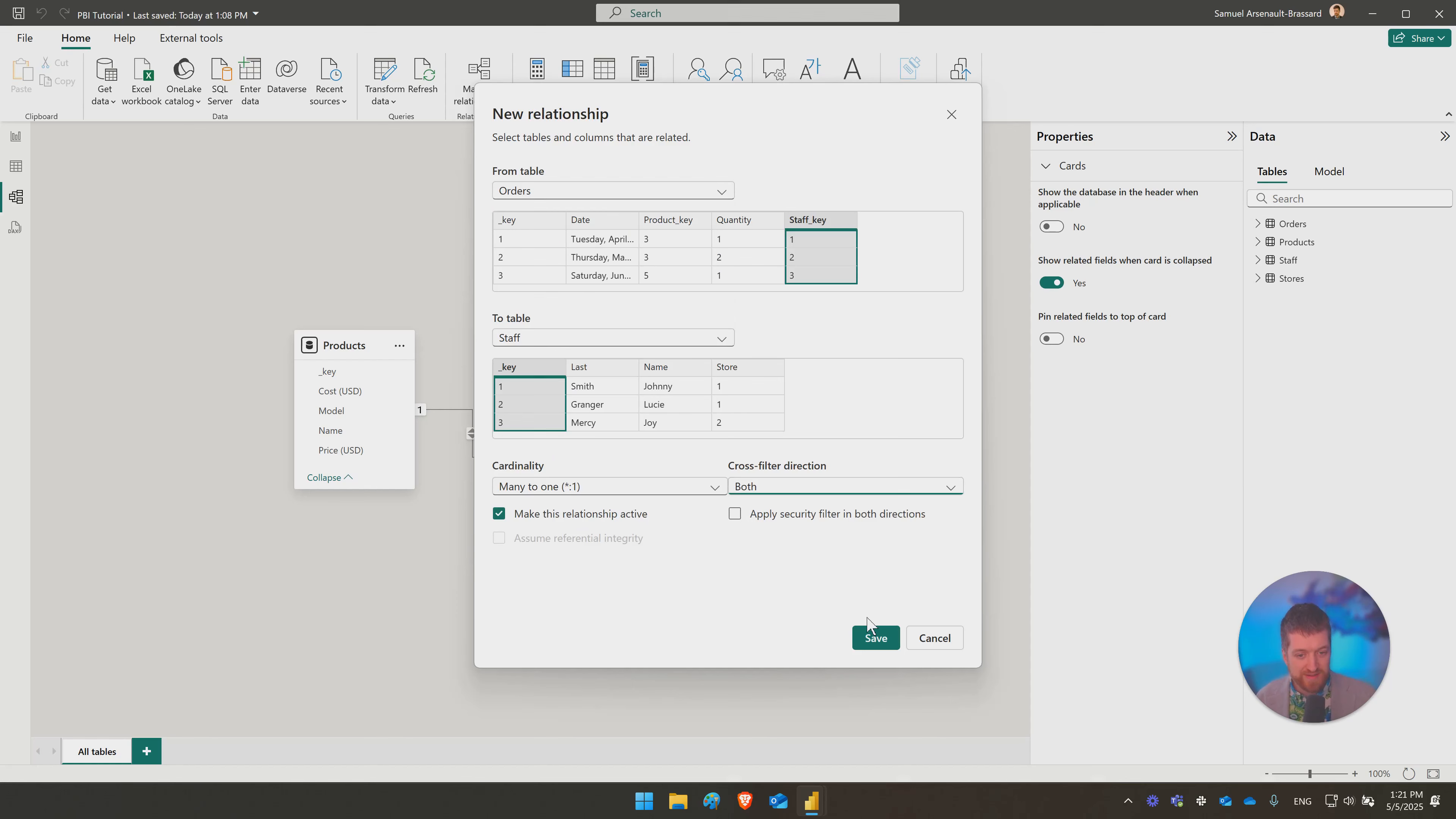
pyautogui.click(875, 638)
pyautogui.click(857, 619)
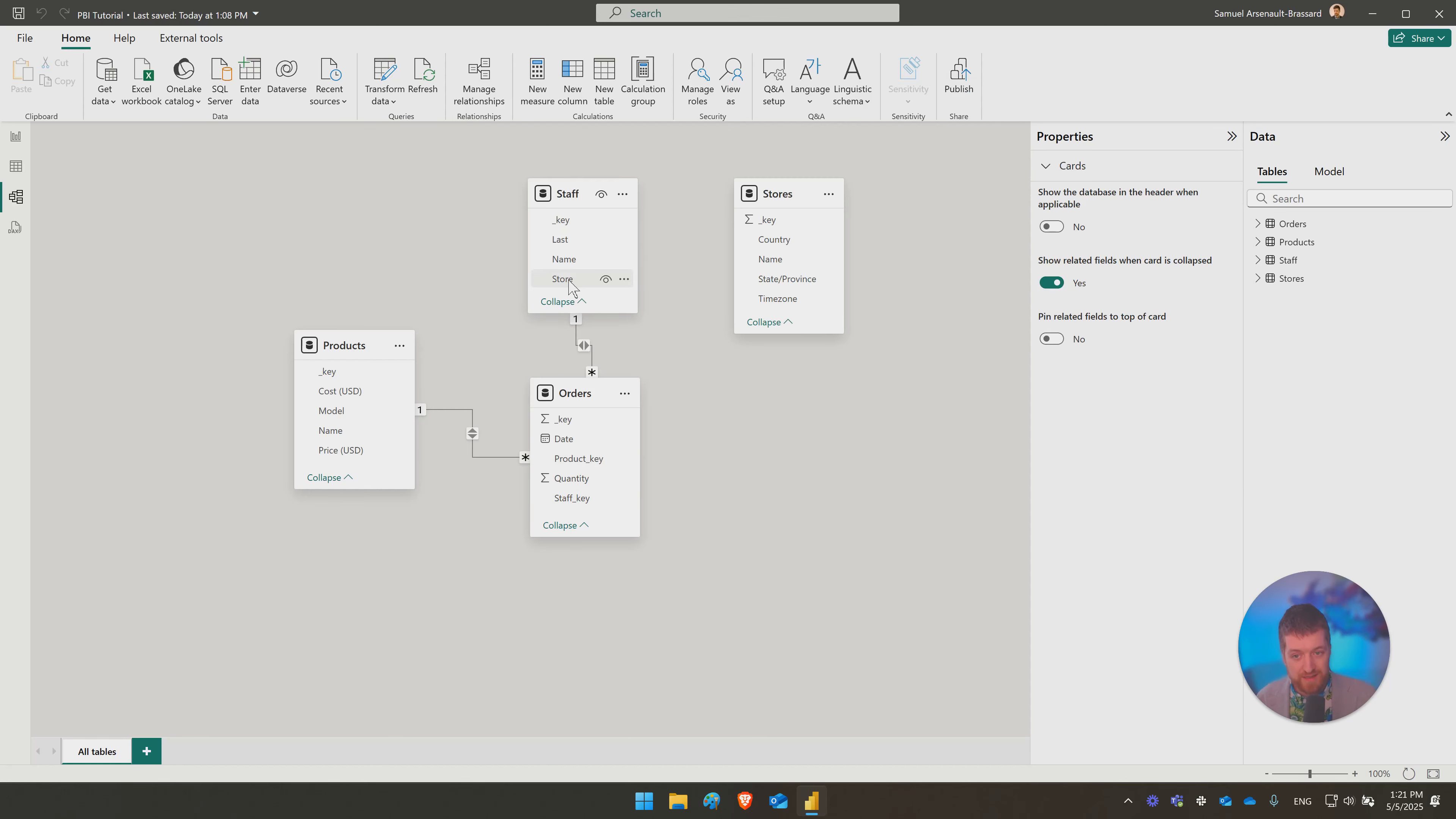
# Step: Relate Staff's Store column to Stores' _key as an active many-to-one relationship with cross-filter direction Both
pyautogui.moveTo(569, 286); pyautogui.dragTo(787, 224)
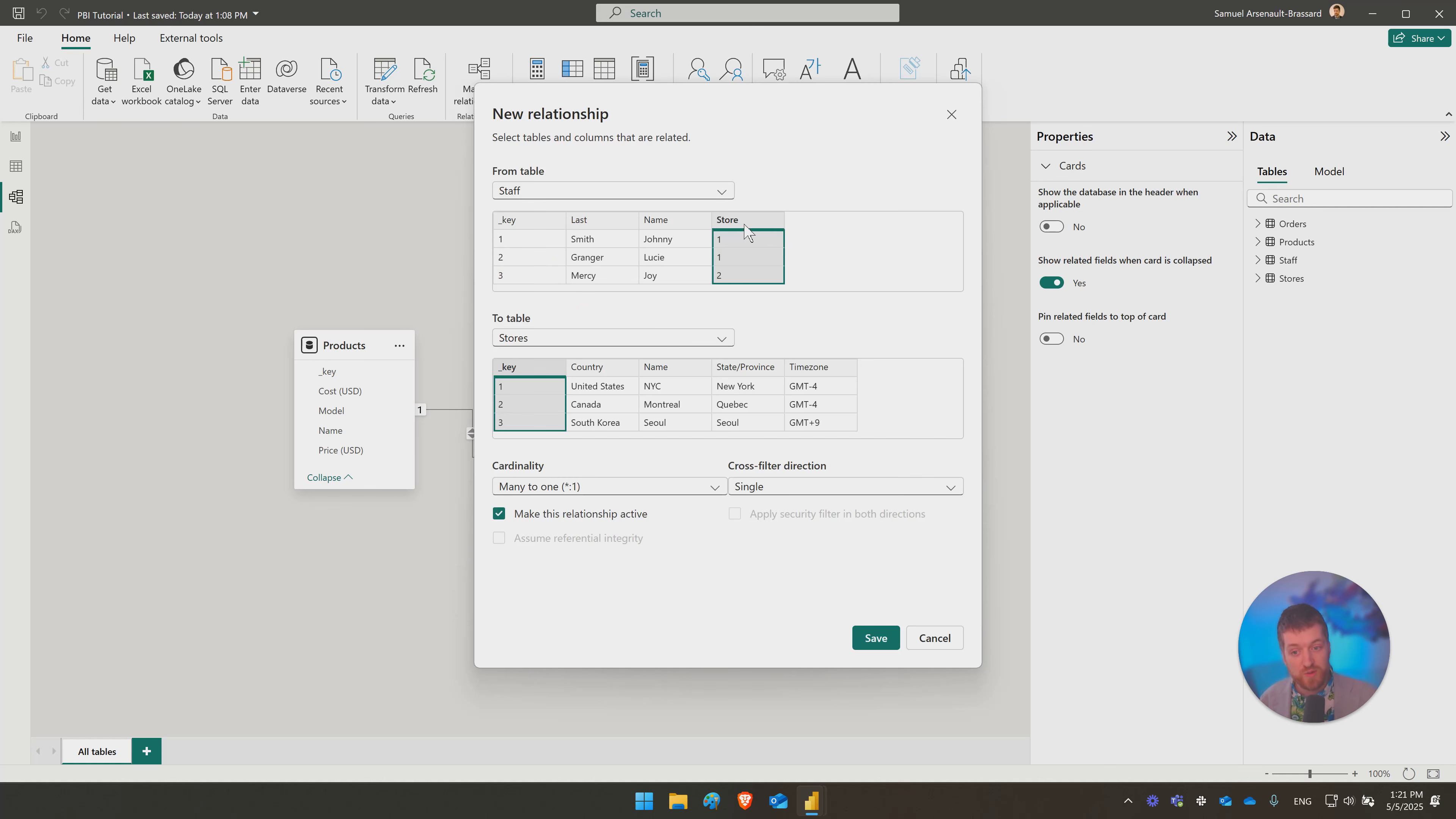
pyautogui.click(793, 487)
pyautogui.click(782, 525)
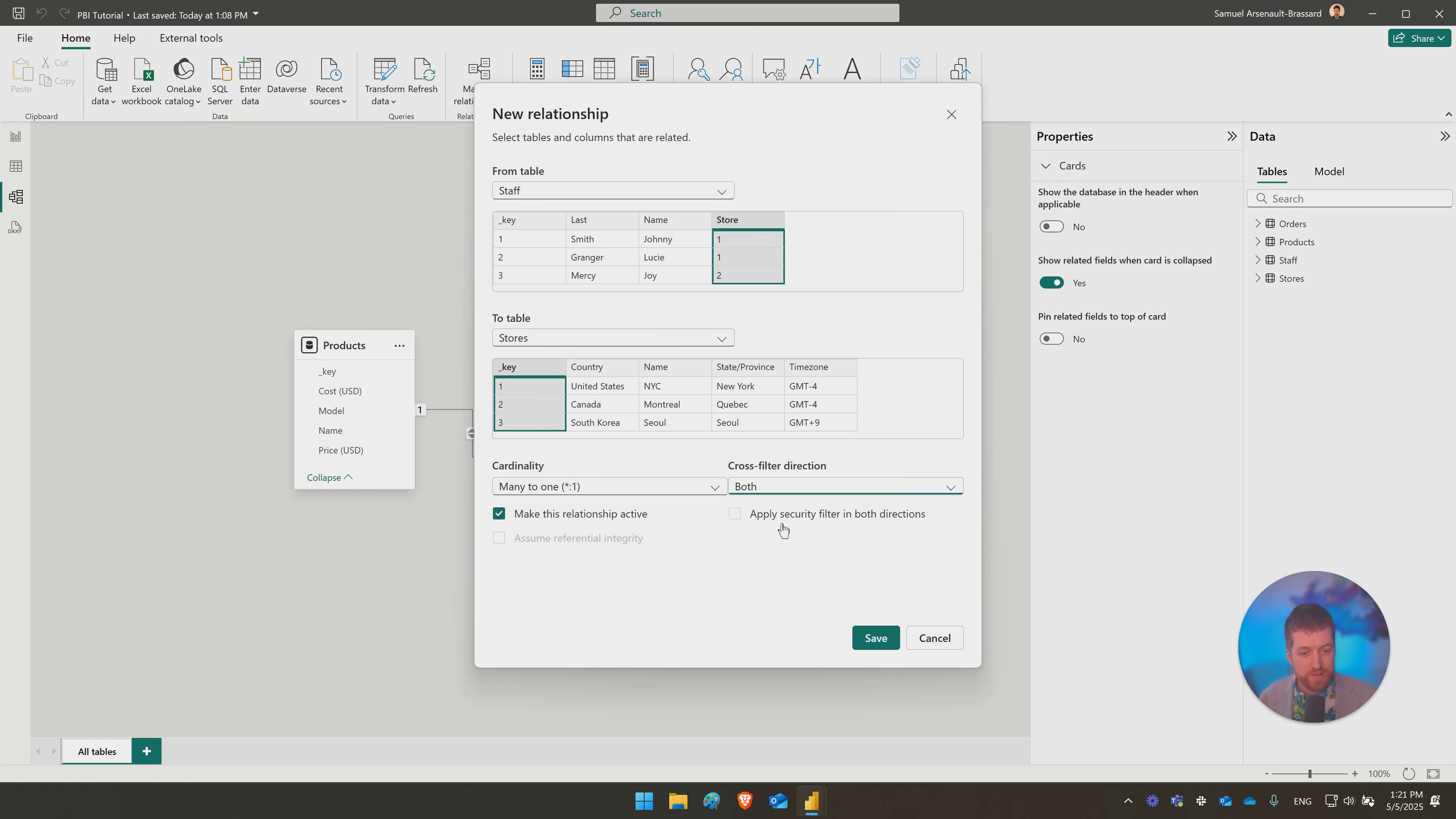
pyautogui.click(886, 643)
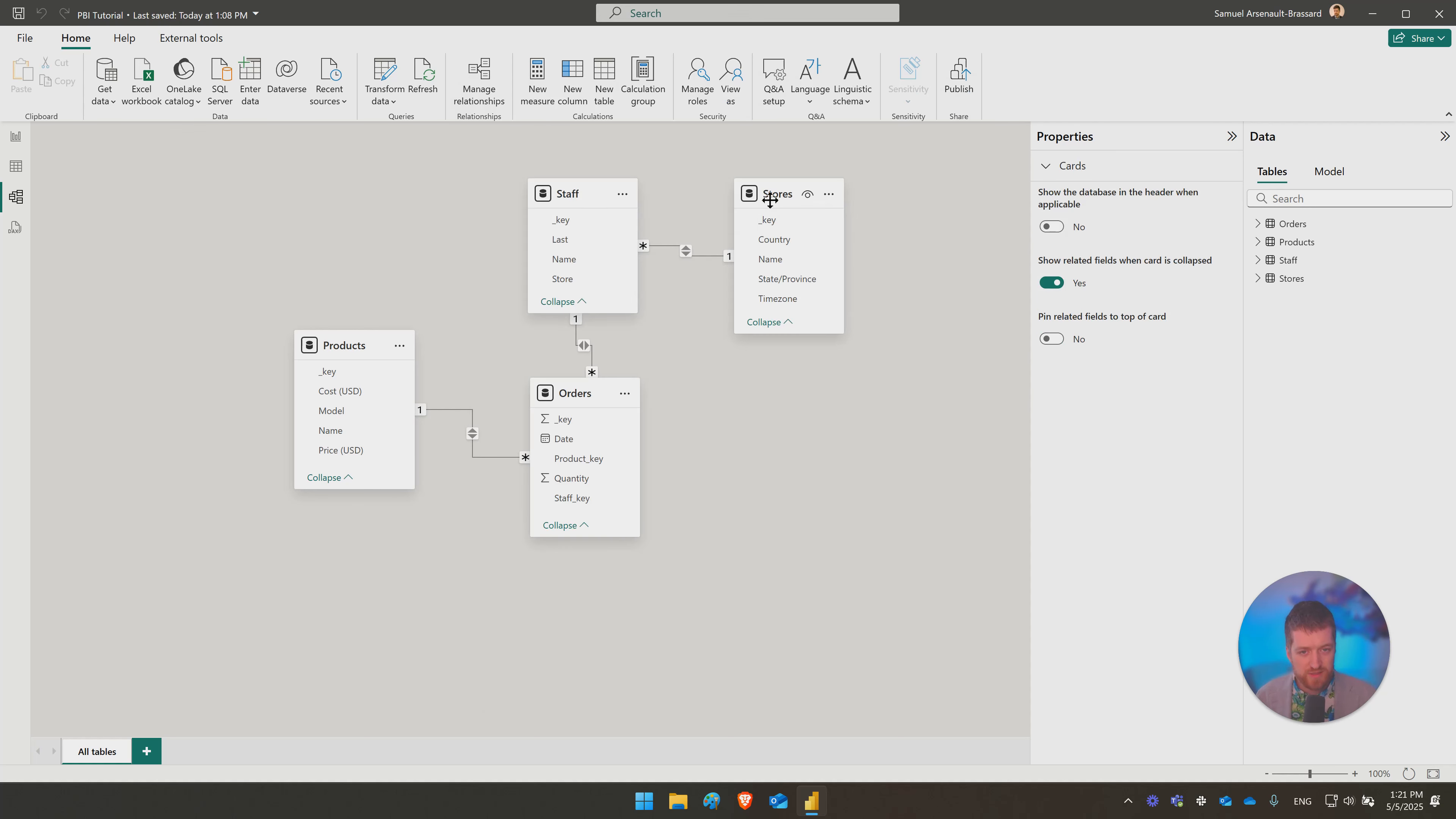
# Step: Rearrange the model diagram with Stores closer to Staff, Orders and Products lower, and Staff slightly lower above Orders
pyautogui.moveTo(768, 195); pyautogui.dragTo(740, 194)
pyautogui.moveTo(585, 393); pyautogui.dragTo(606, 481)
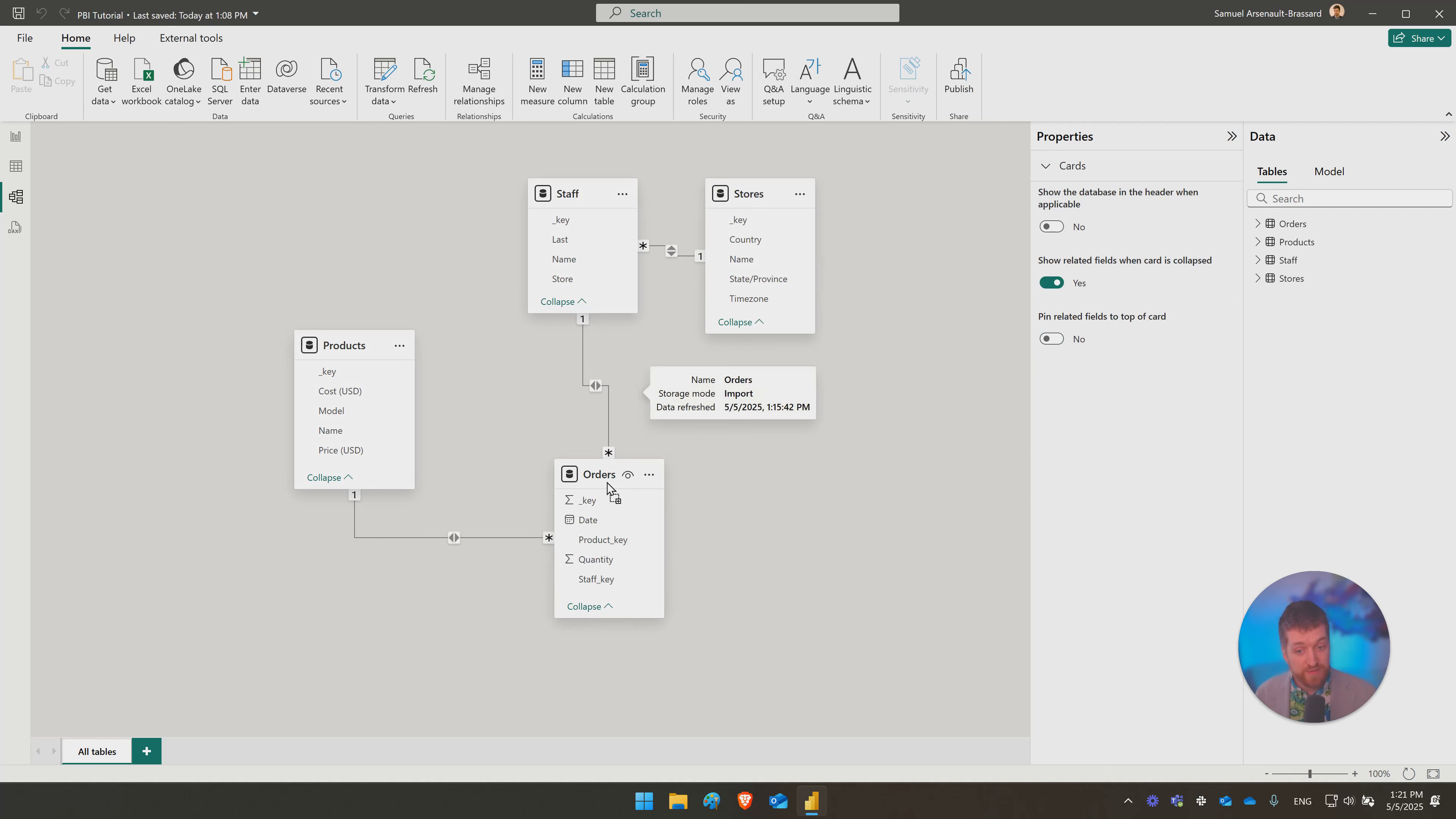
pyautogui.moveTo(353, 344); pyautogui.dragTo(367, 459)
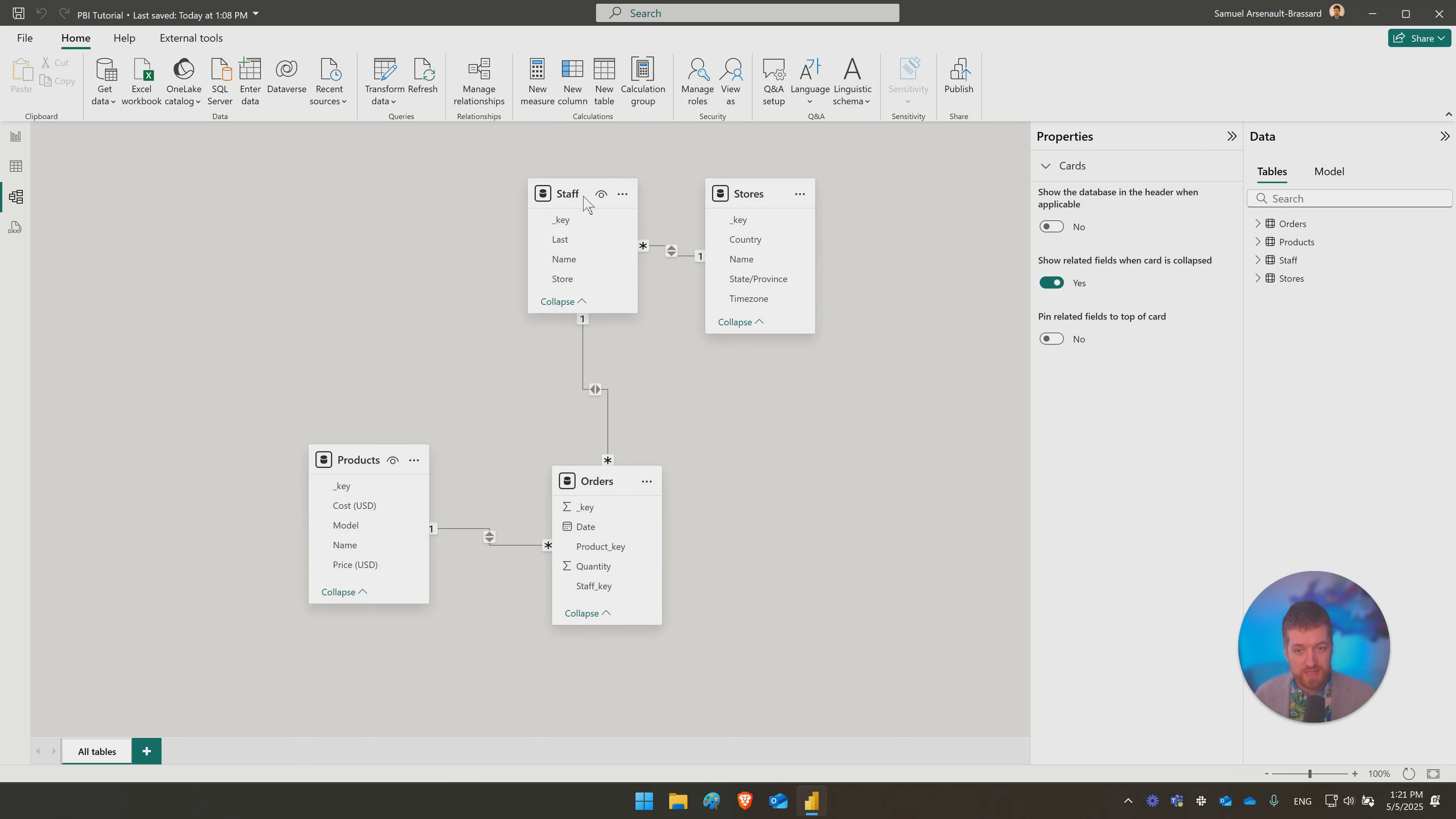
pyautogui.moveTo(583, 196); pyautogui.dragTo(554, 227)
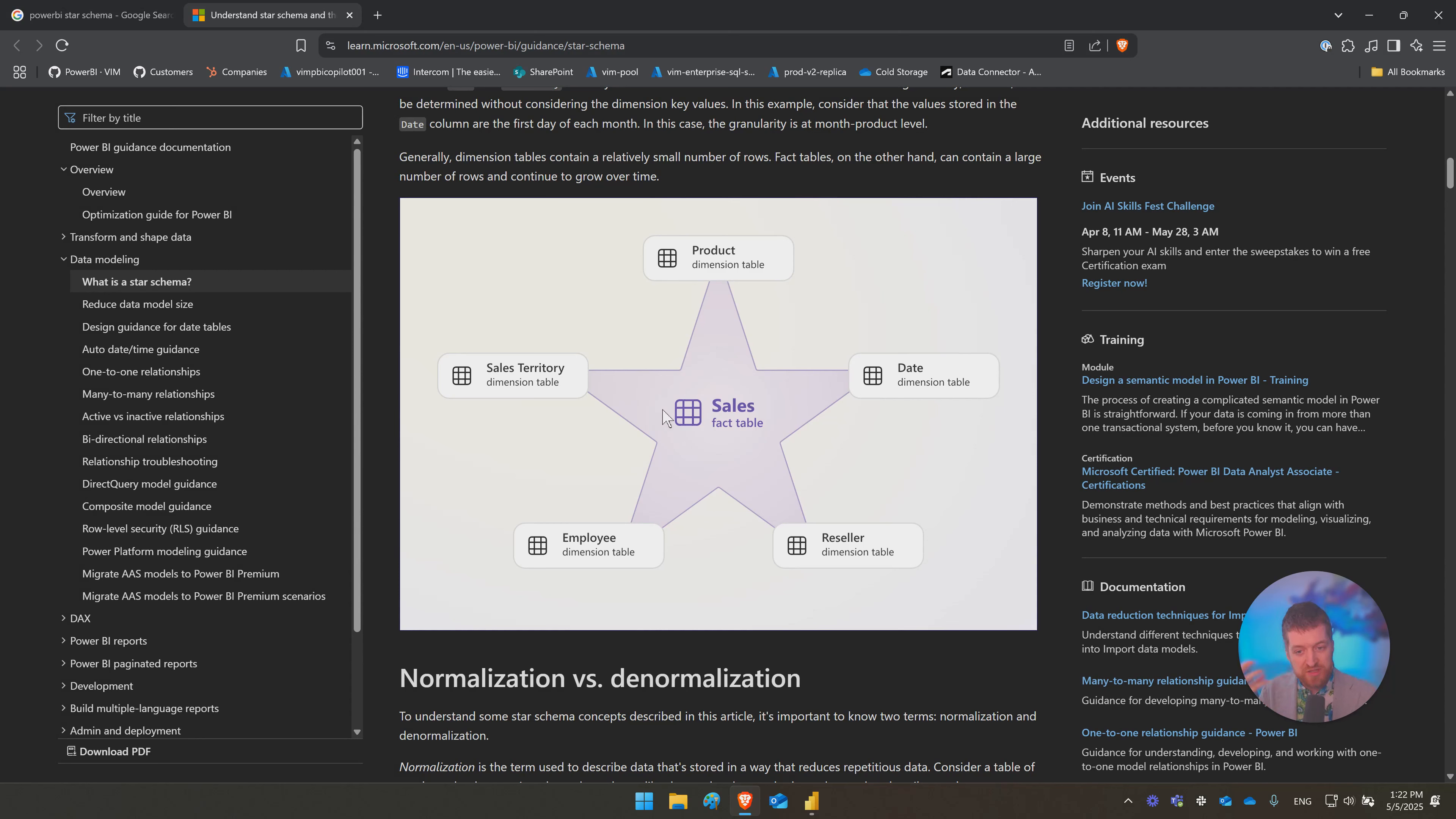
# Step: Leave the browser's star-schema page for the Paint drawing, and examine its FACT and DIM boxes, including the outer blue DIM box
pyautogui.click(1367, 23)
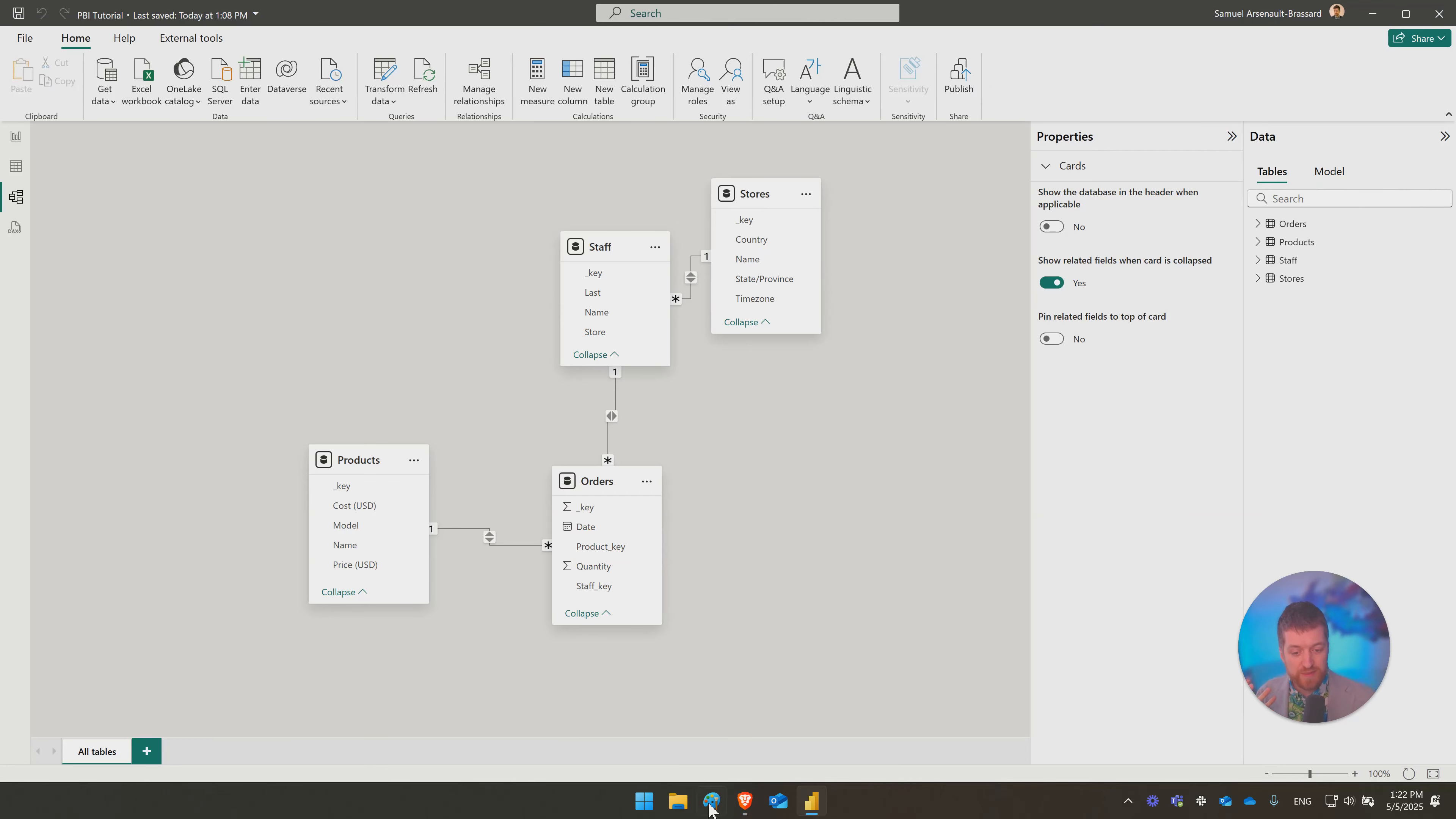
pyautogui.click(712, 801)
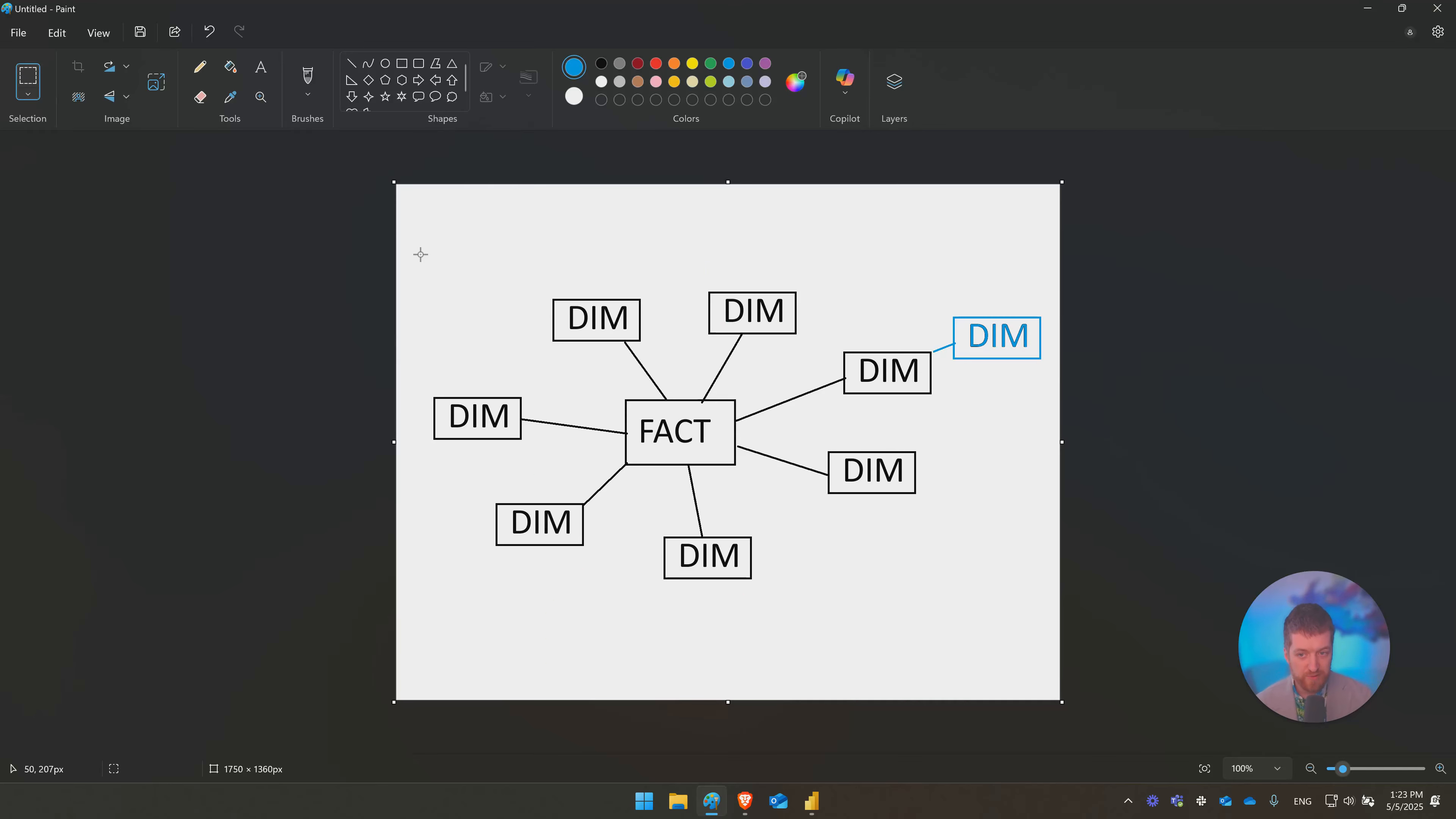
pyautogui.moveTo(422, 250); pyautogui.dragTo(944, 608)
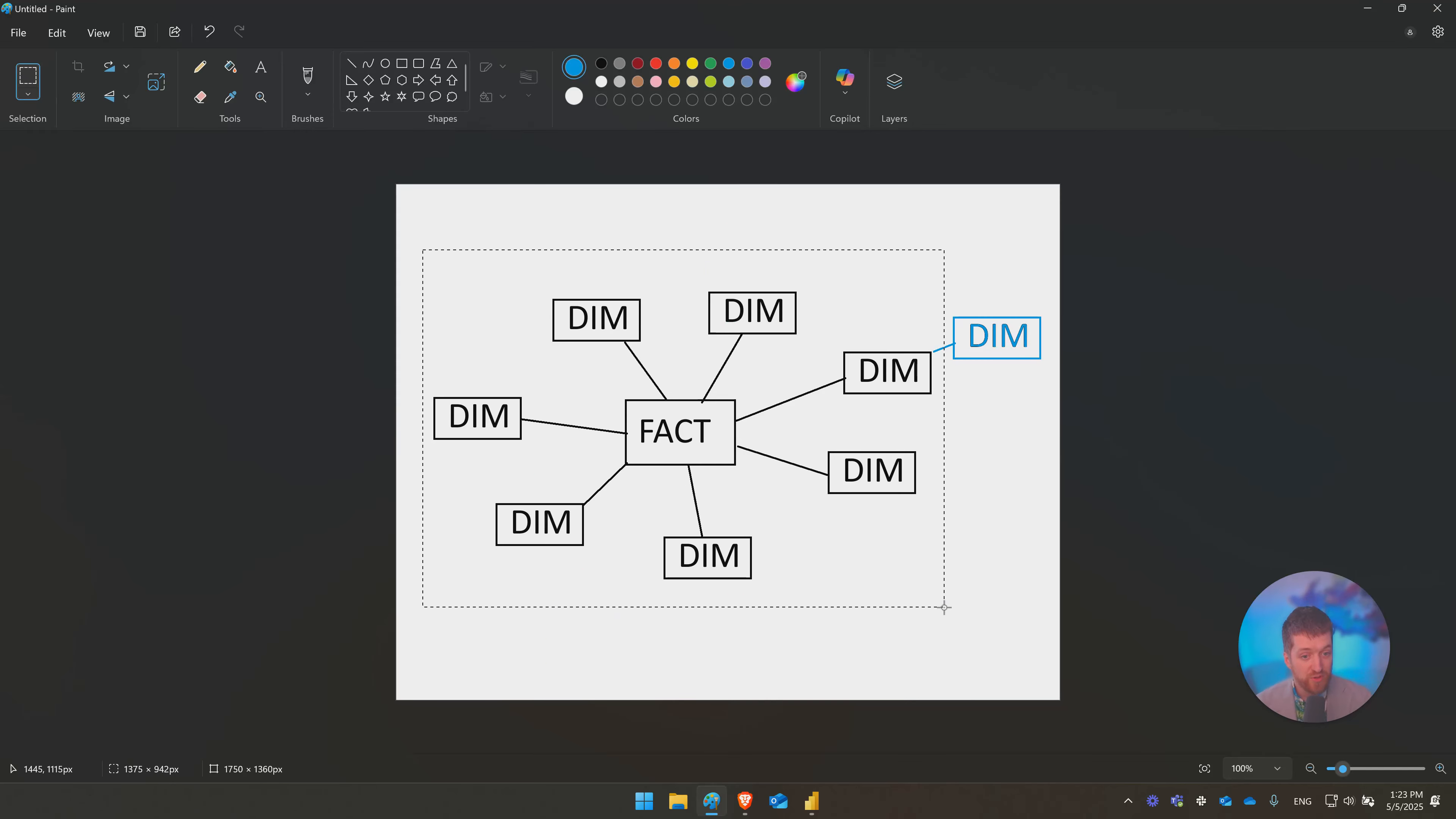
pyautogui.click(1007, 440)
pyautogui.moveTo(945, 304); pyautogui.dragTo(1053, 382)
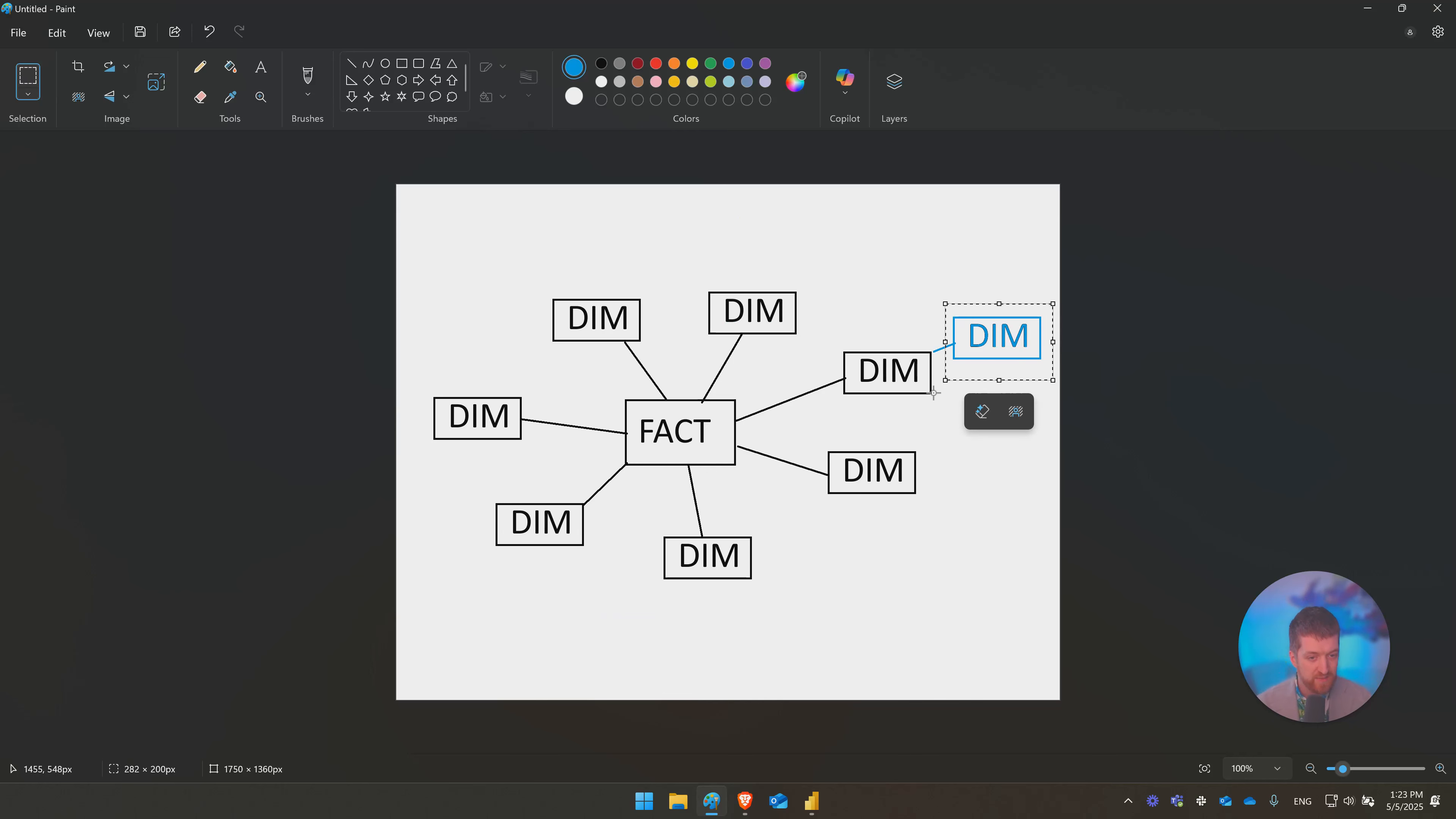
pyautogui.click(879, 381)
pyautogui.moveTo(820, 299); pyautogui.dragTo(1056, 426)
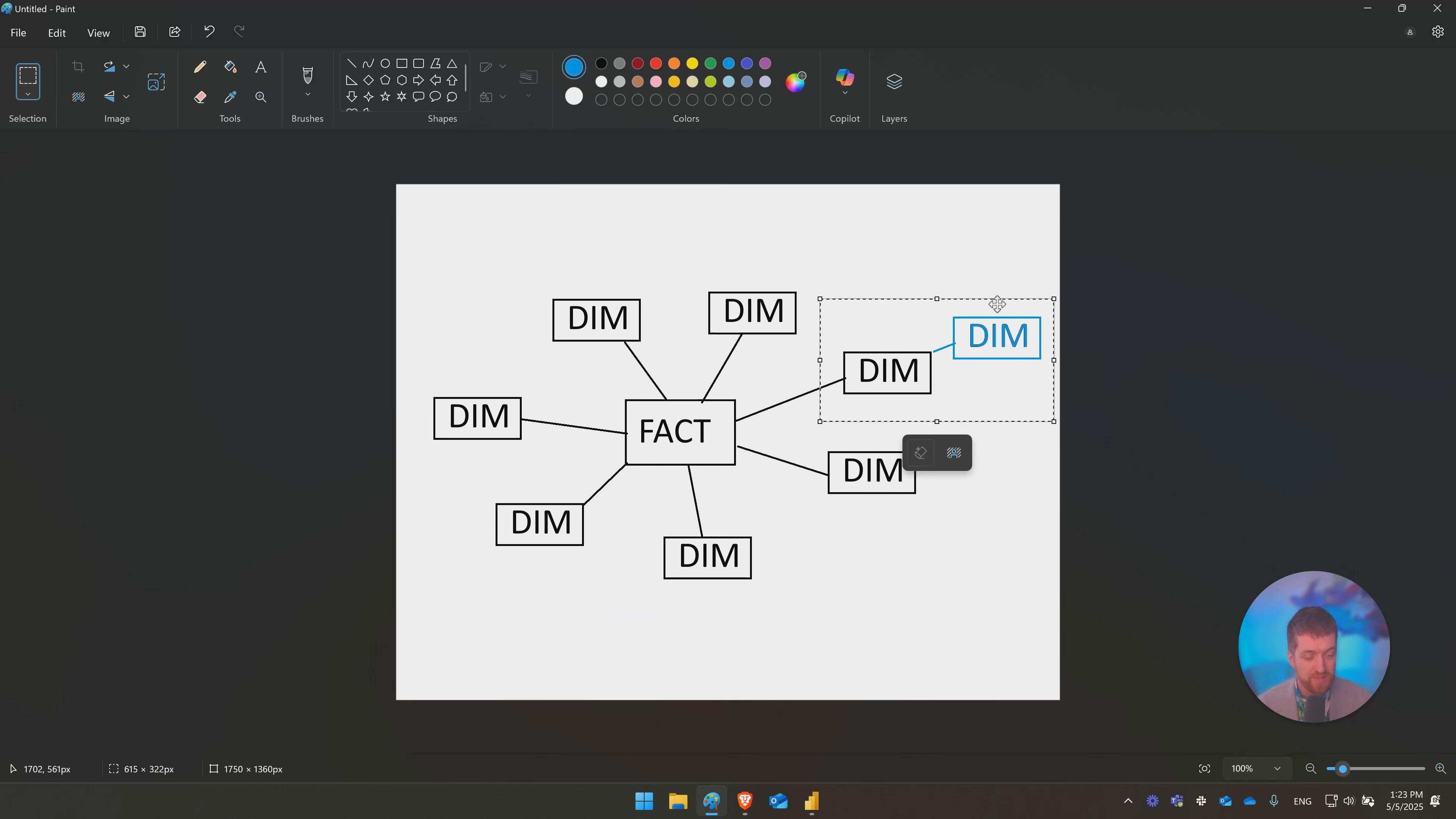
pyautogui.click(968, 260)
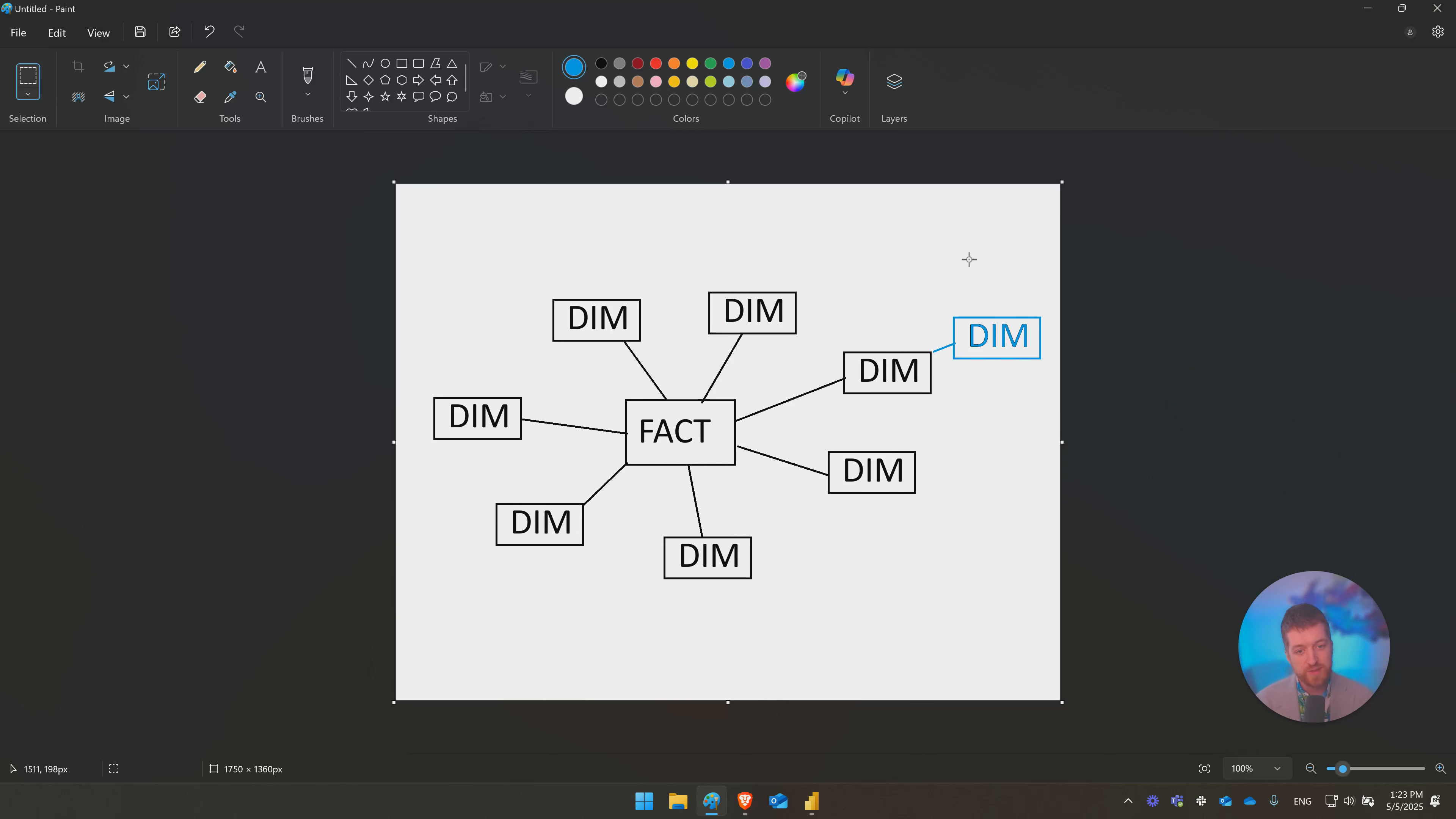
# Step: Try removing the outer blue DIM box and its connector from the drawing, and undo the deletion
pyautogui.moveTo(936, 277); pyautogui.dragTo(1057, 417)
pyautogui.press('Delete')
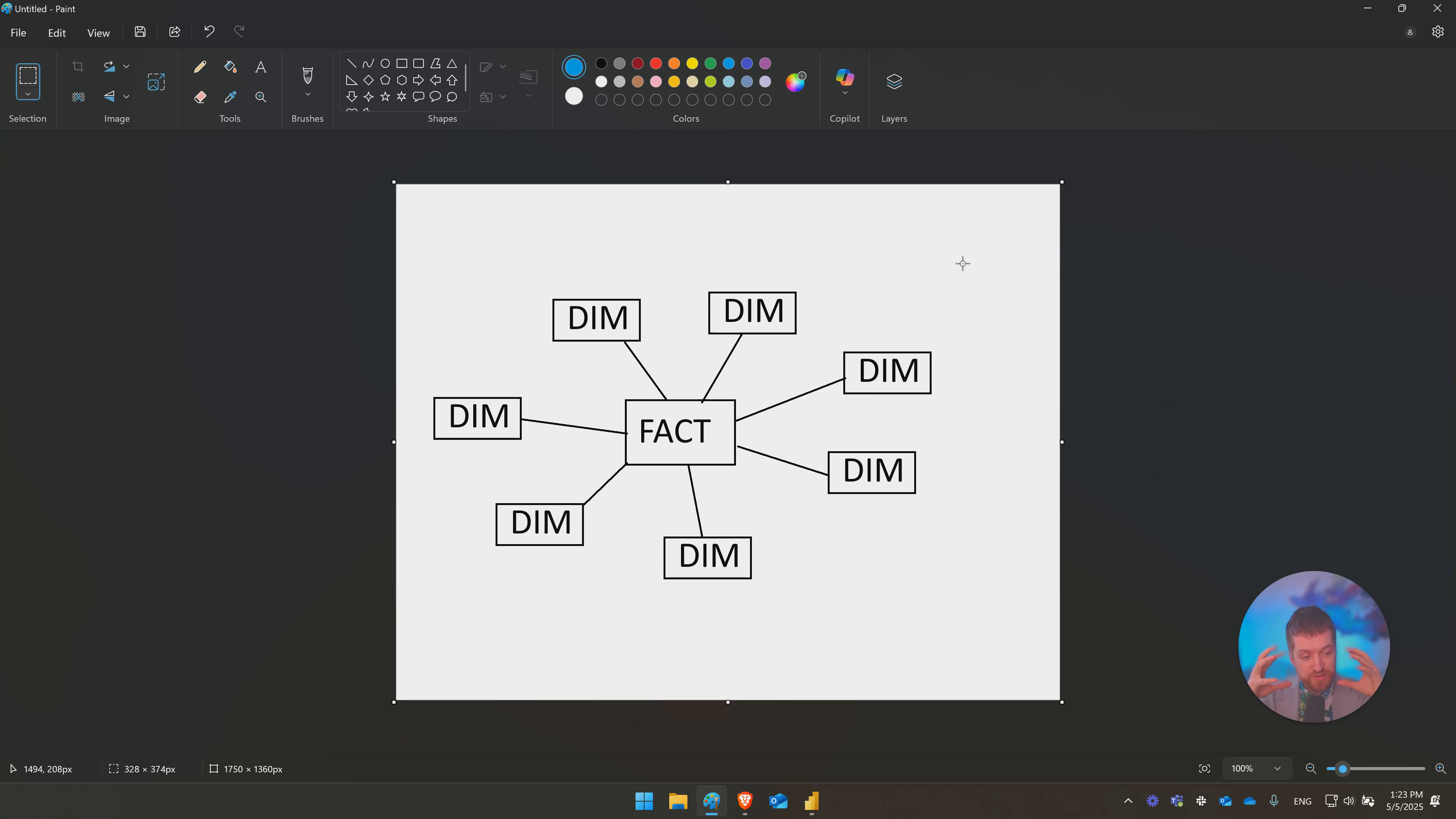
pyautogui.hotkey('ctrl', 'z')
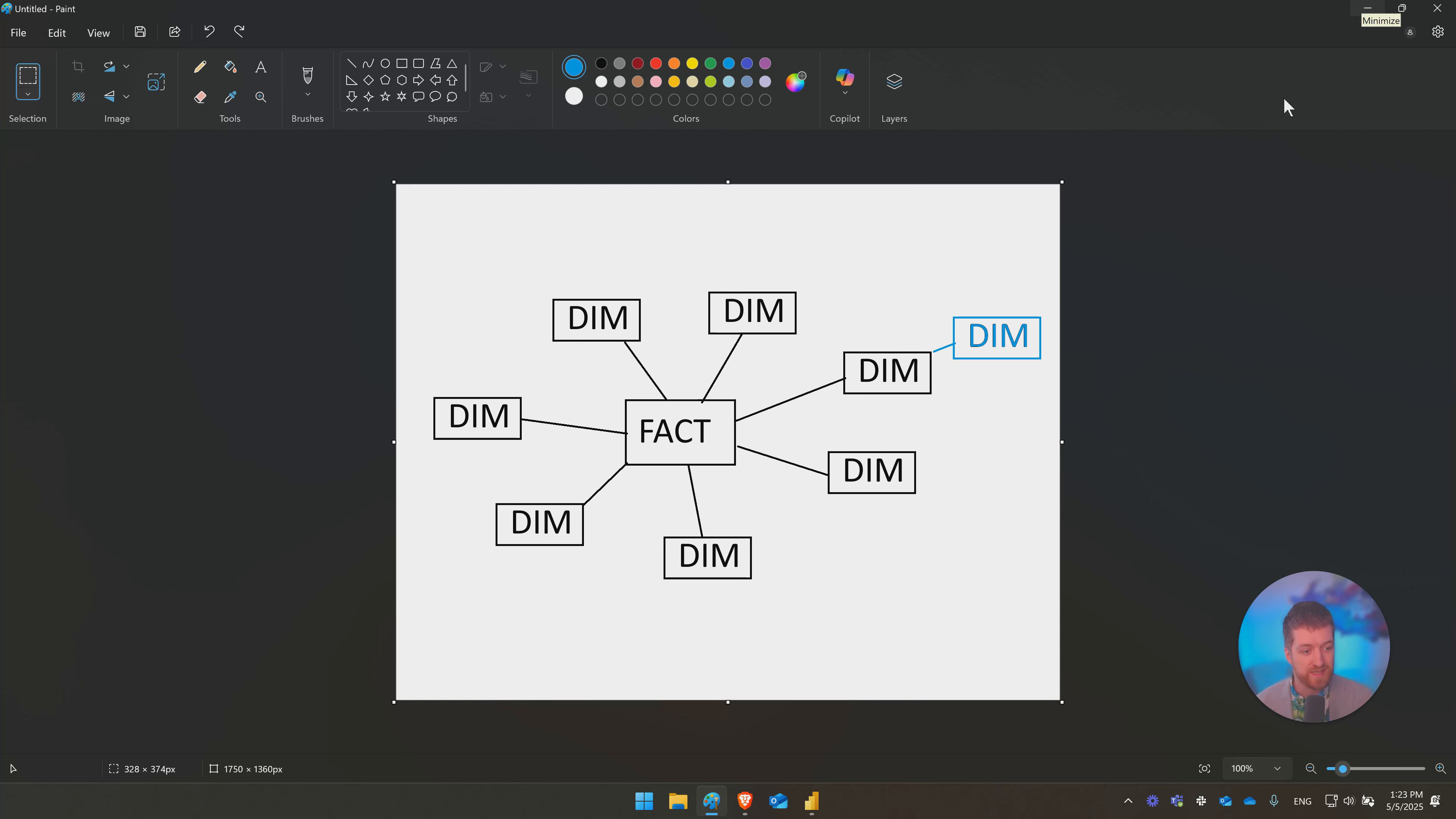
pyautogui.moveTo(823, 297); pyautogui.dragTo(903, 340)
pyautogui.moveTo(1008, 398); pyautogui.dragTo(1049, 418)
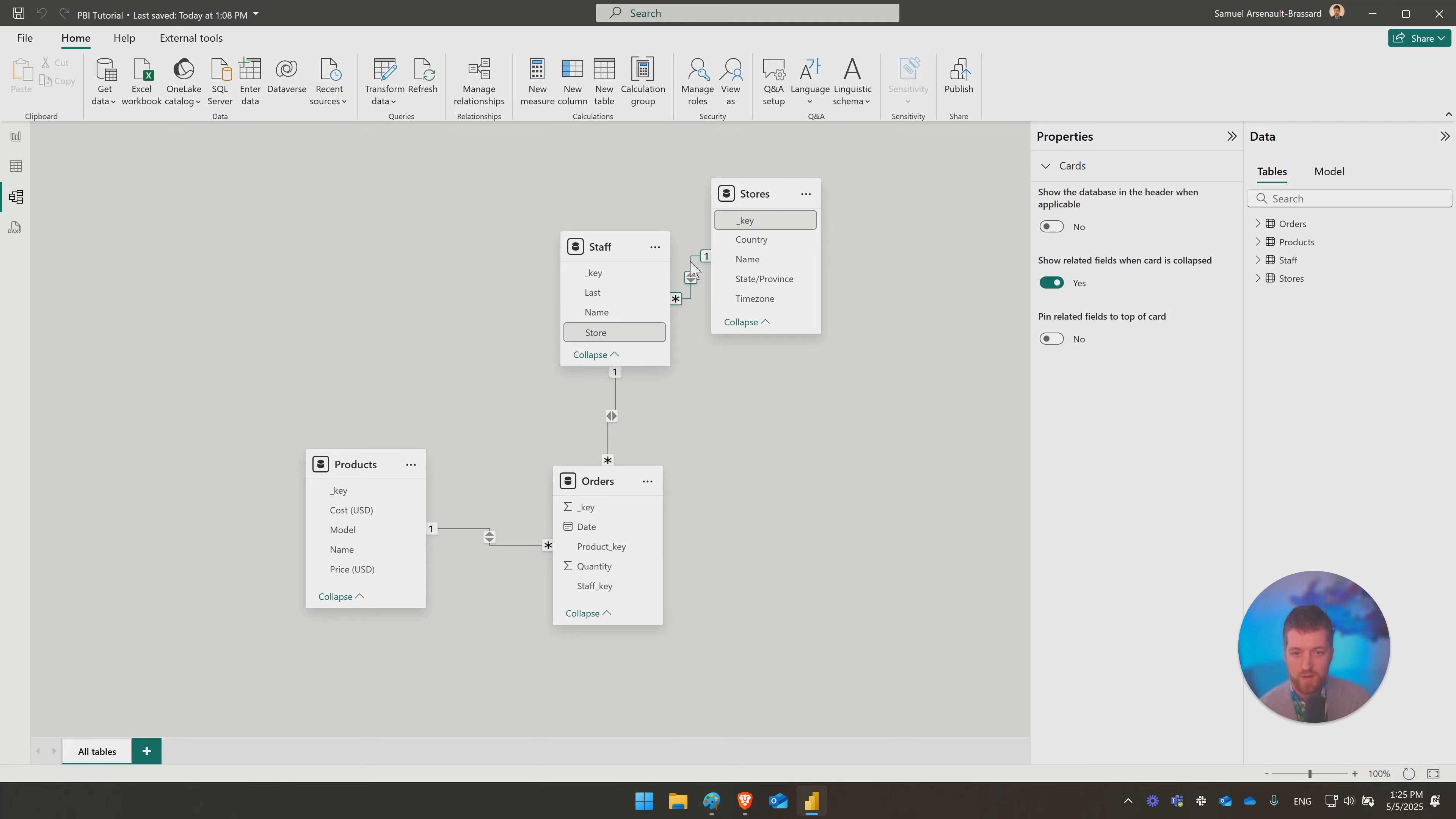
# Step: Return to Power BI, check the Staff–Stores and Products–Orders relationships, and hide Orders' Product_key and Staff_key columns in report view
pyautogui.click(692, 269)
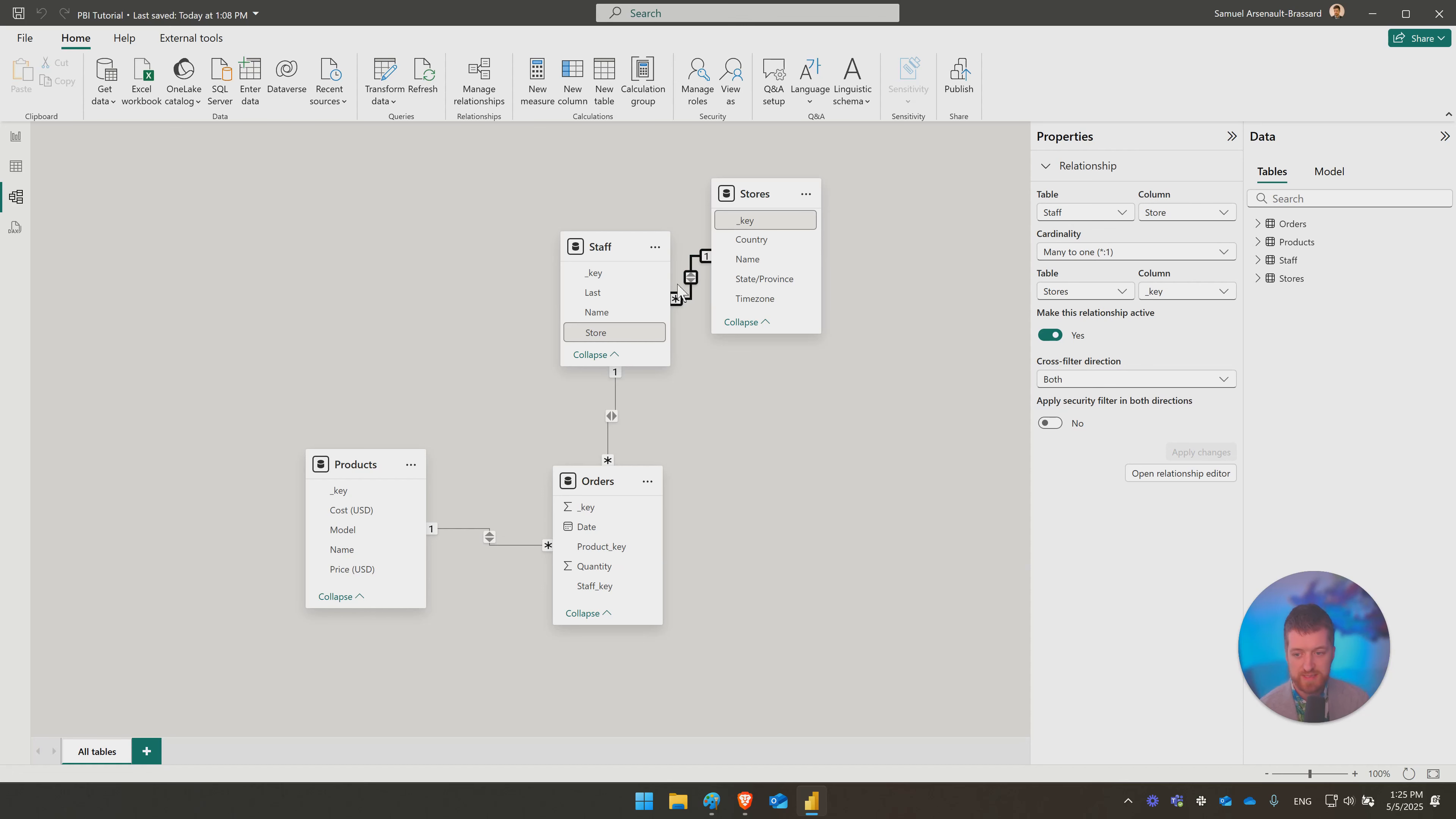
pyautogui.click(514, 544)
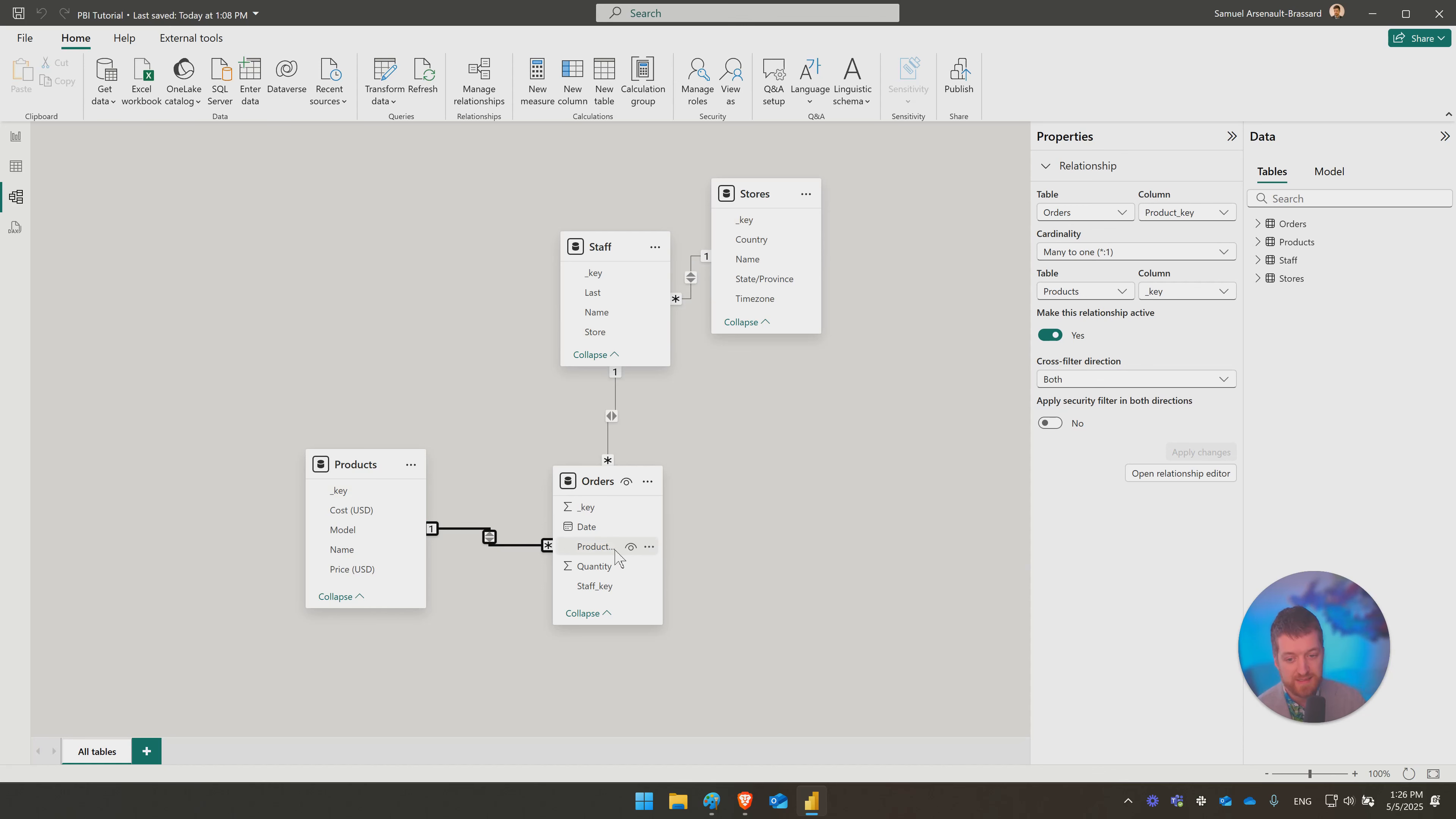
pyautogui.click(649, 547)
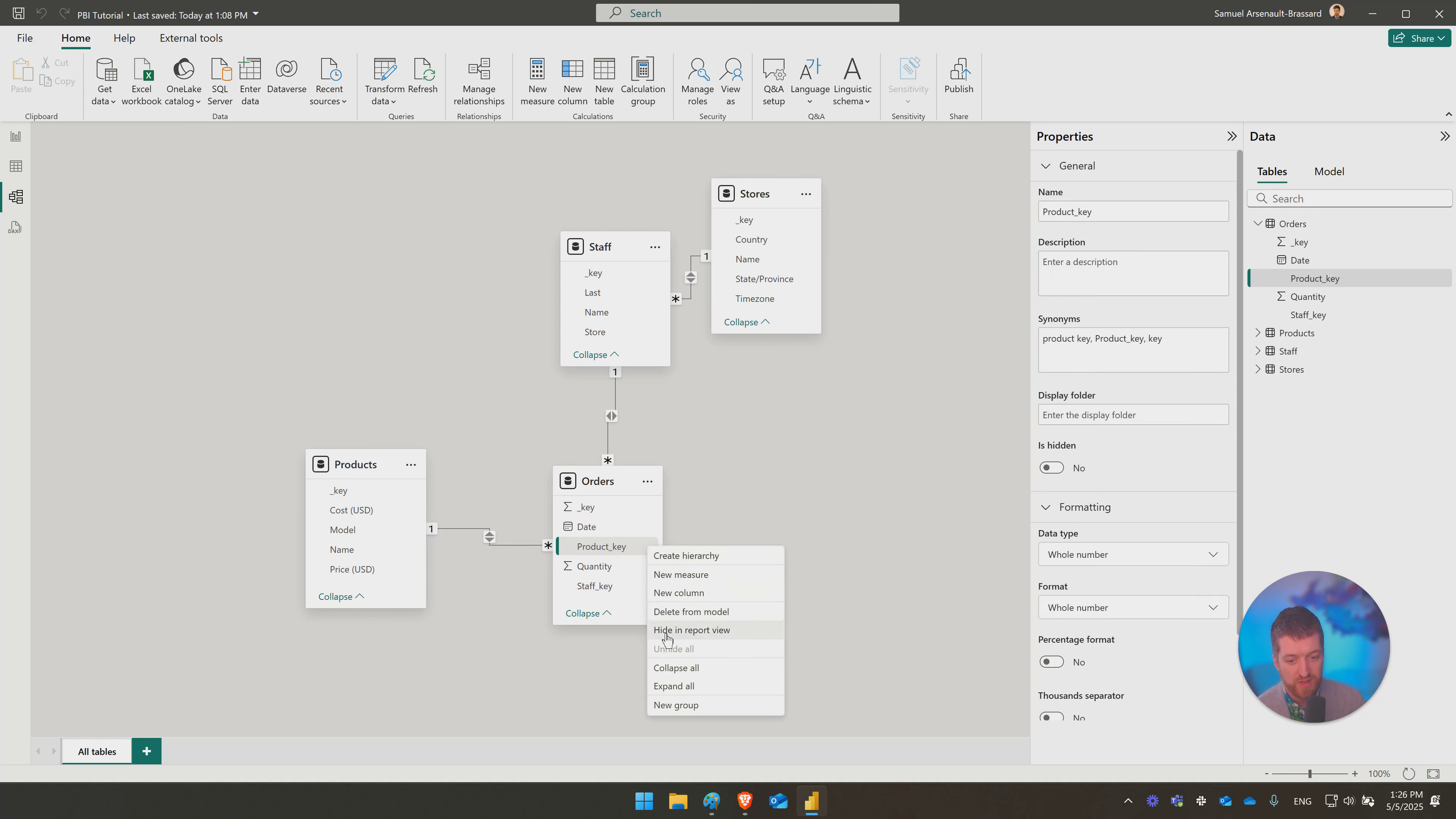
pyautogui.click(665, 629)
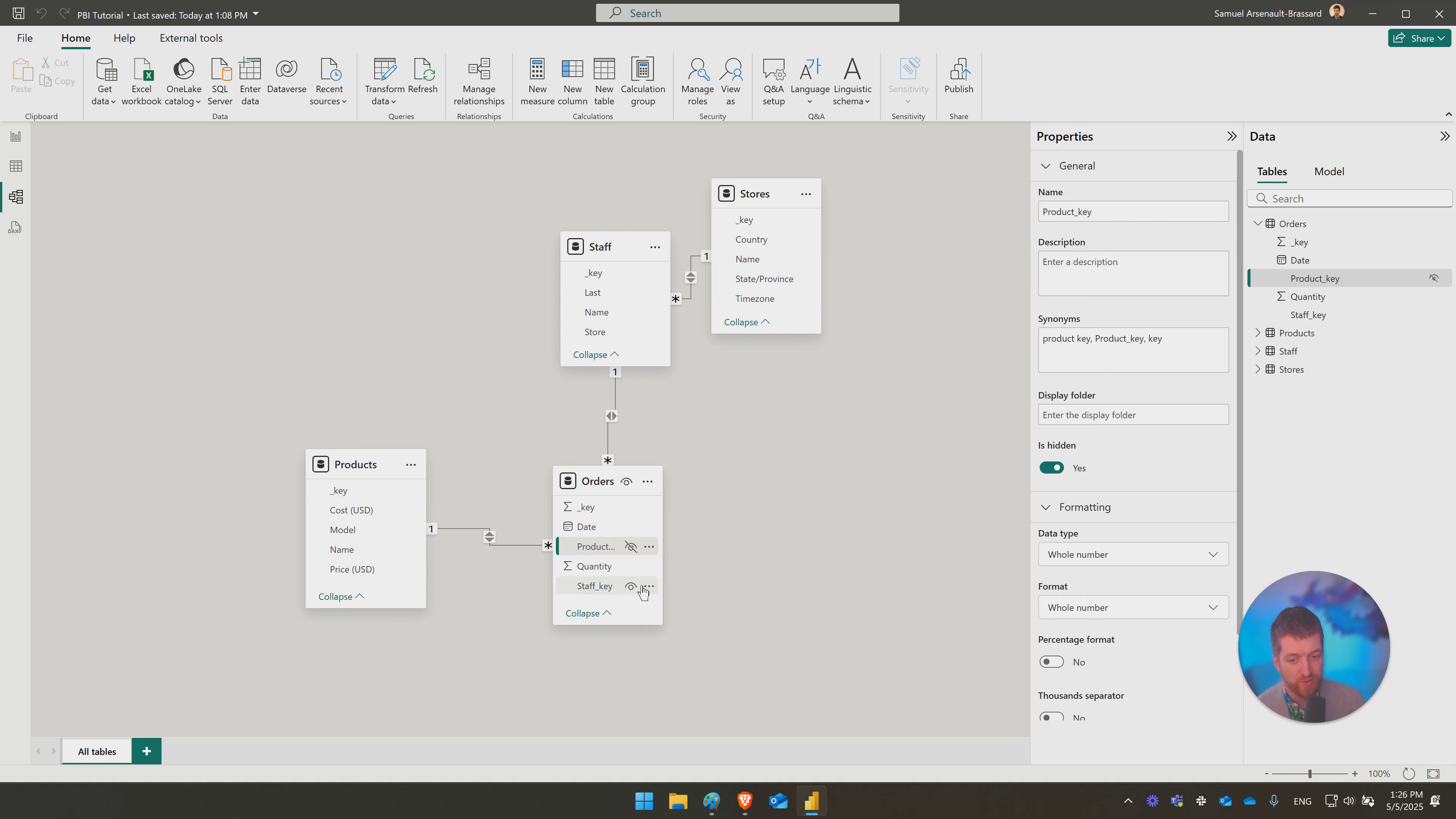
pyautogui.click(648, 585)
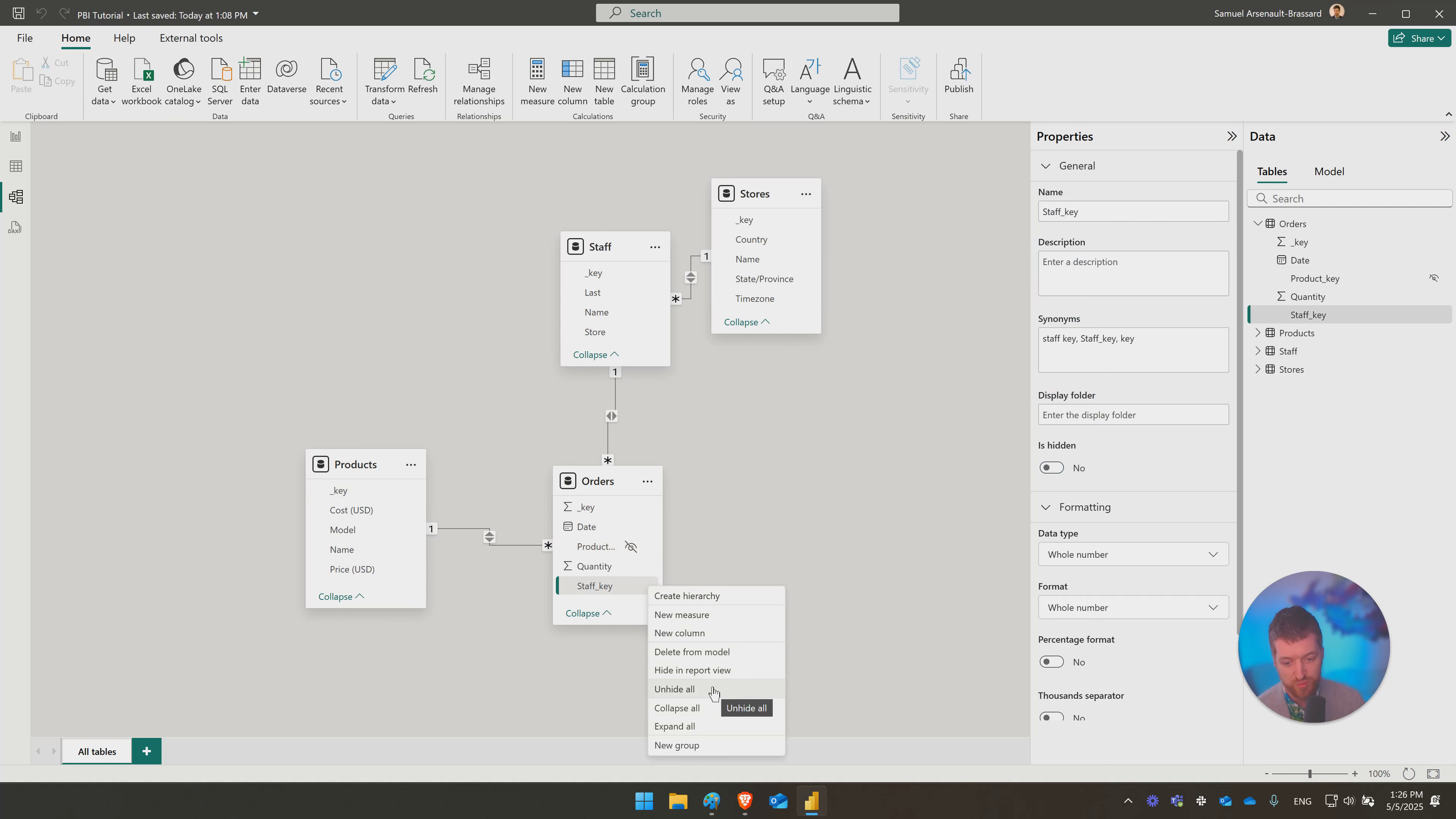
pyautogui.click(708, 670)
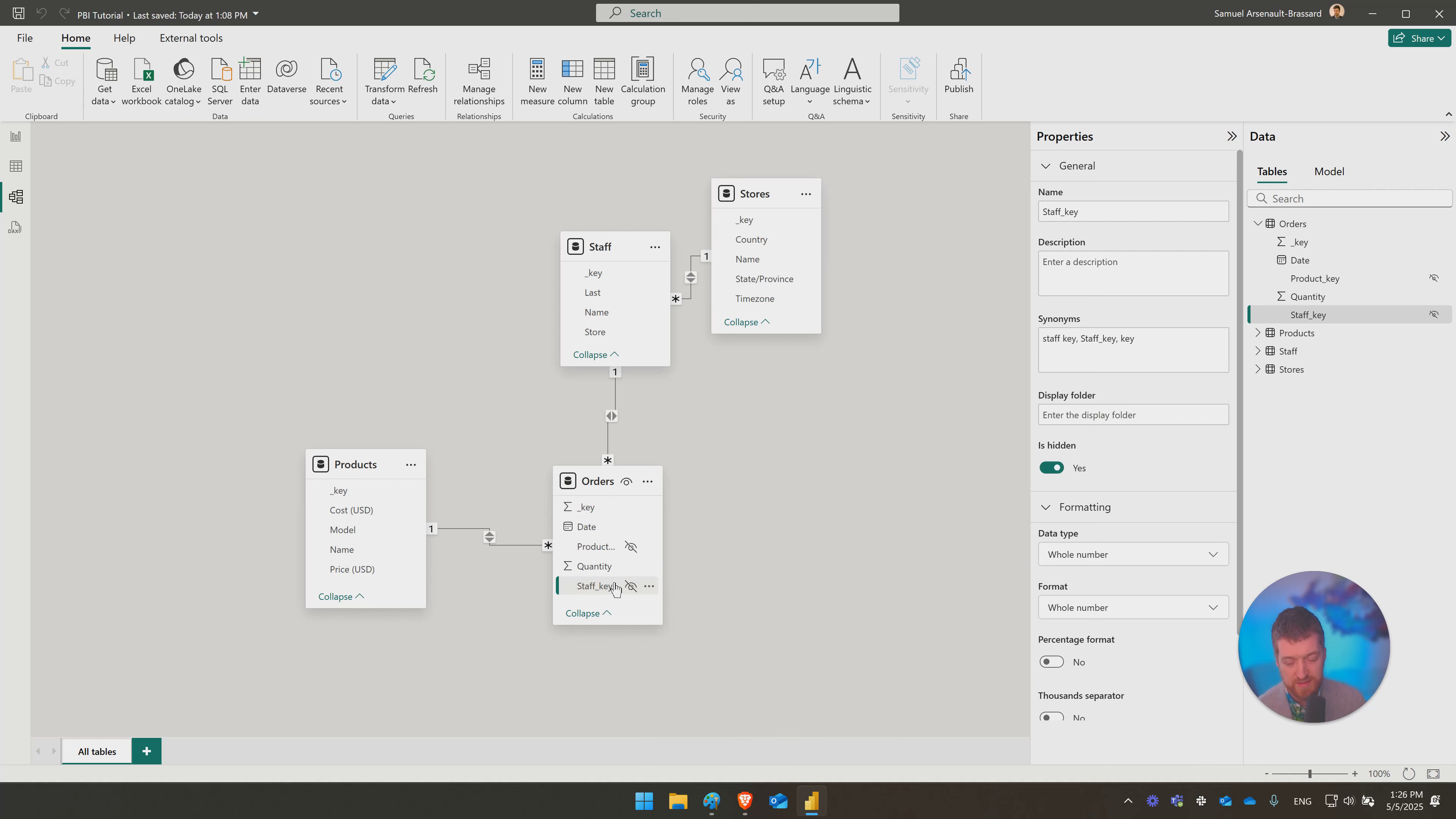
# Step: Check which Orders fields are available in the report view, and return to the model diagram
pyautogui.click(18, 137)
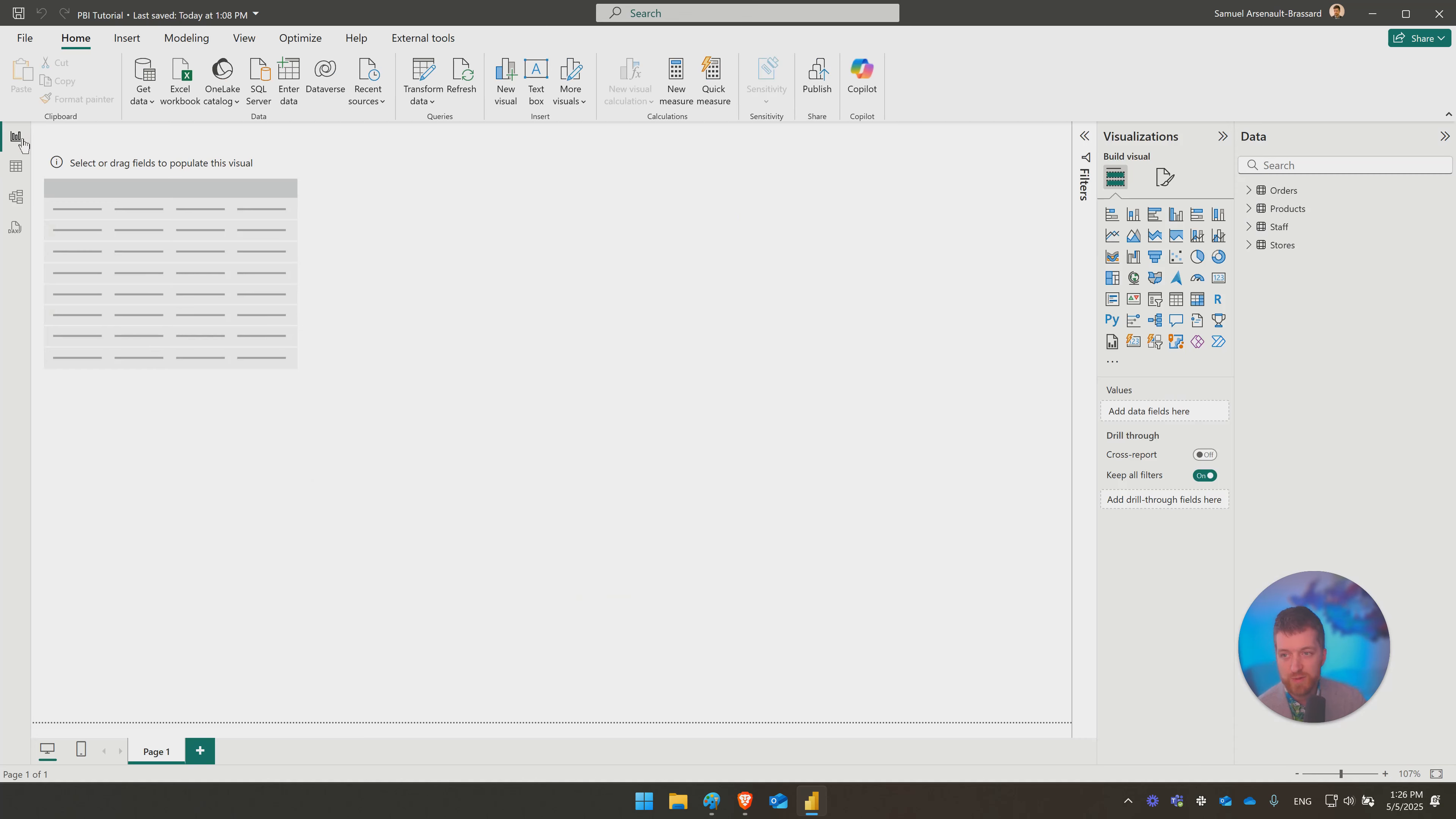
pyautogui.click(1248, 191)
pyautogui.click(1445, 209)
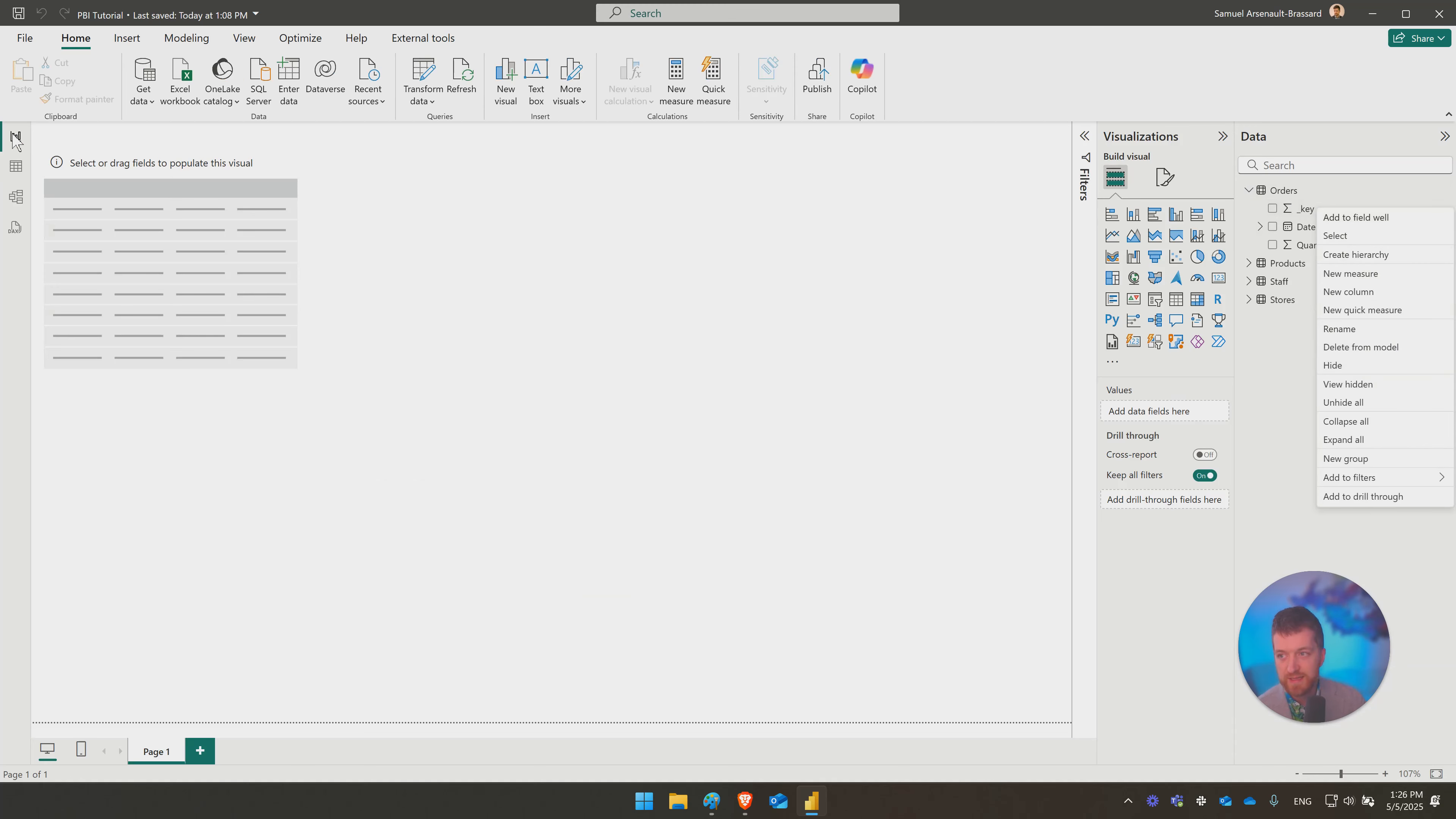
pyautogui.click(59, 147)
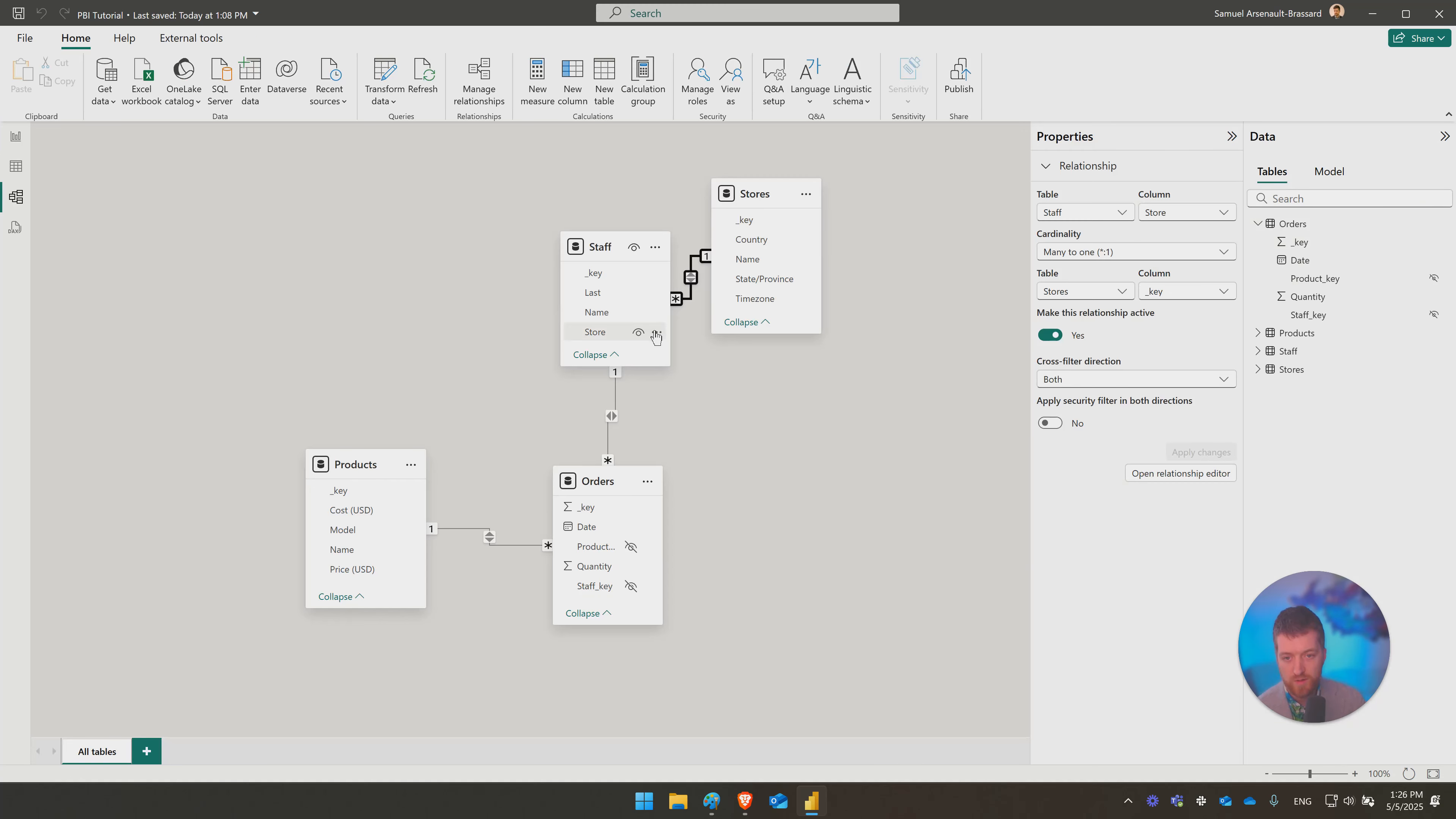
# Step: Hide the Staff table's Store column in report view
pyautogui.click(658, 335)
pyautogui.rightClick(658, 332)
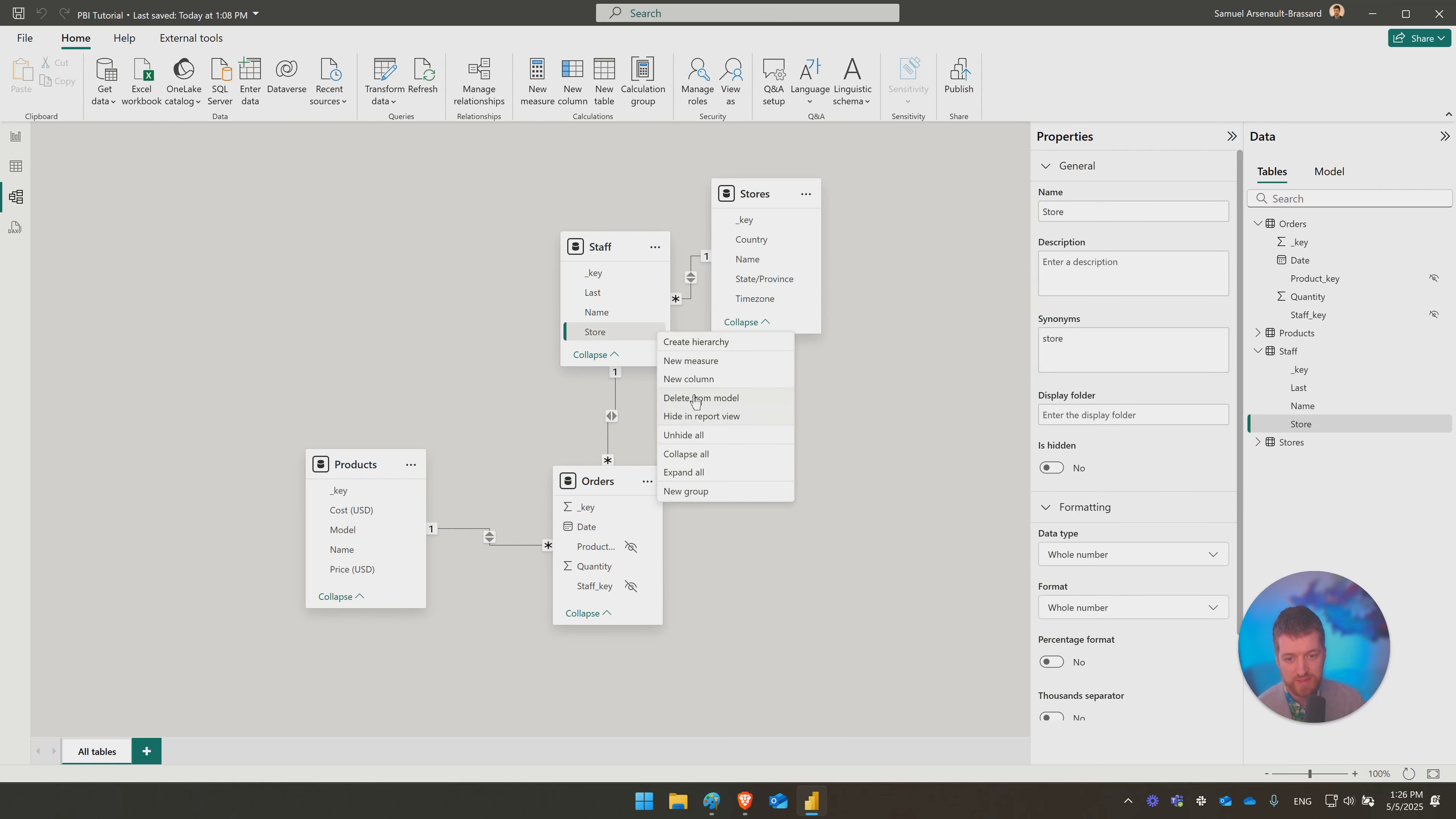
pyautogui.click(695, 416)
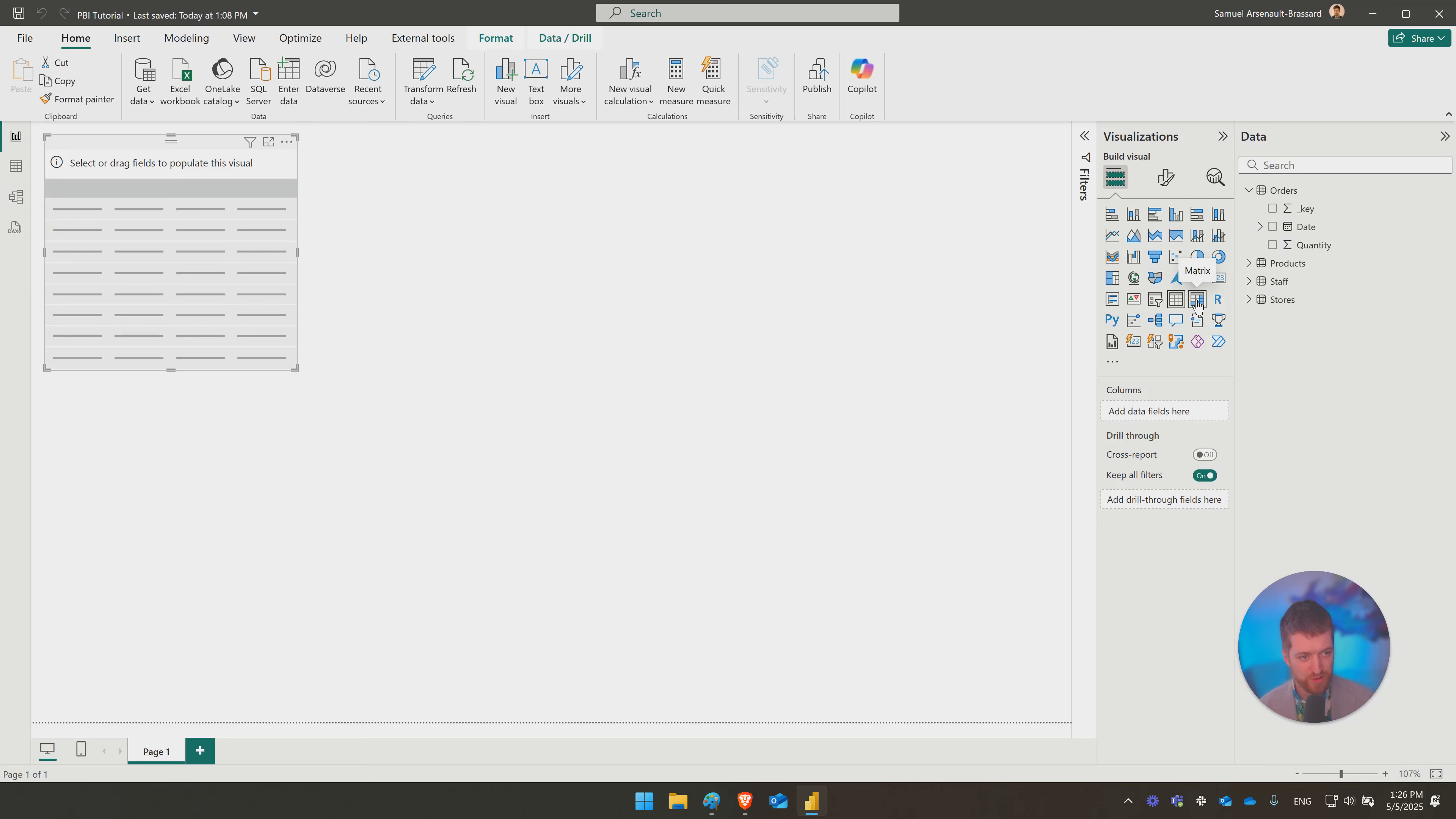
# Step: In the report view, make the empty visual a matrix and use the Stores table's Name field as its rows
pyautogui.click(1196, 301)
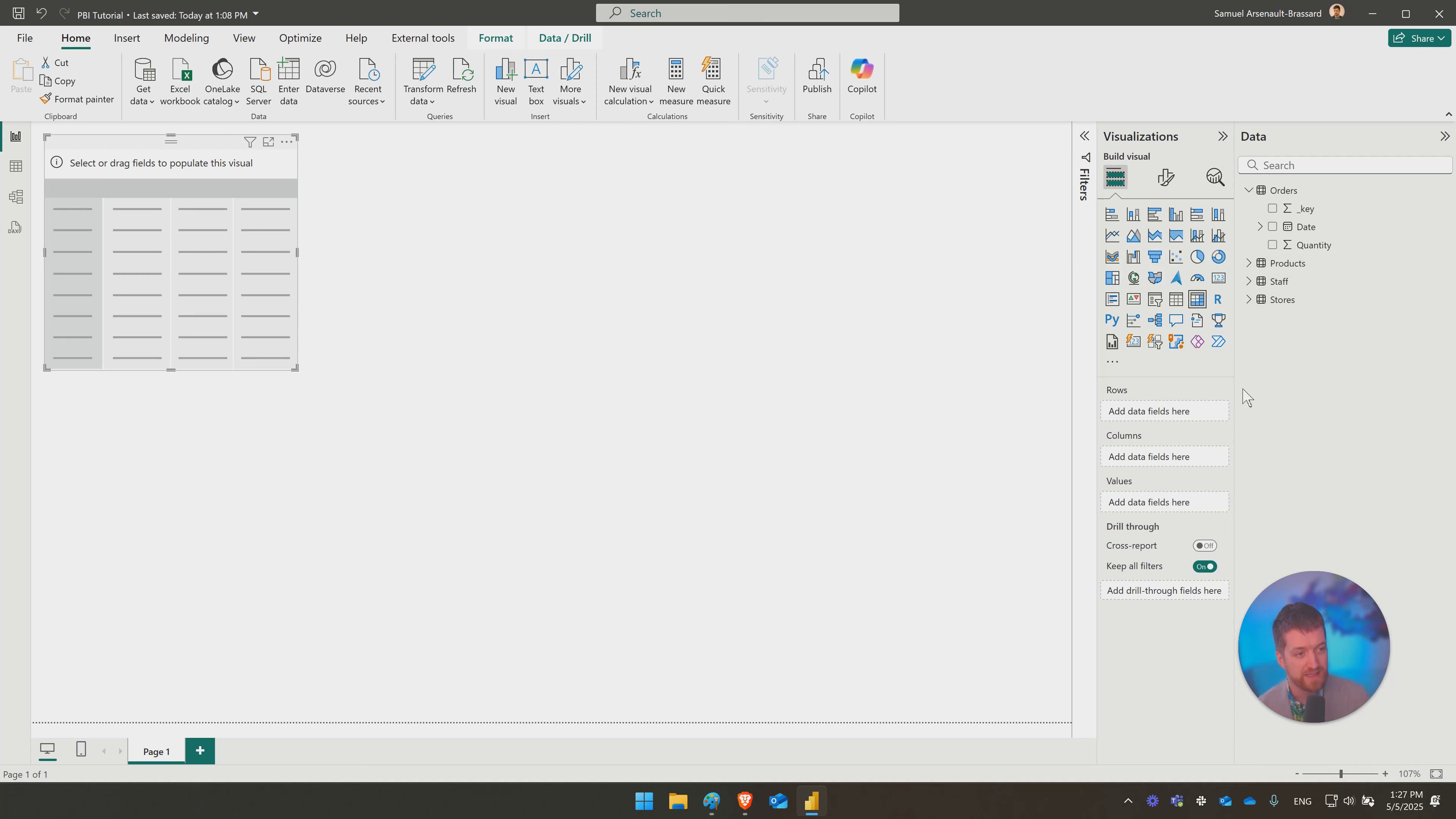
pyautogui.click(1249, 300)
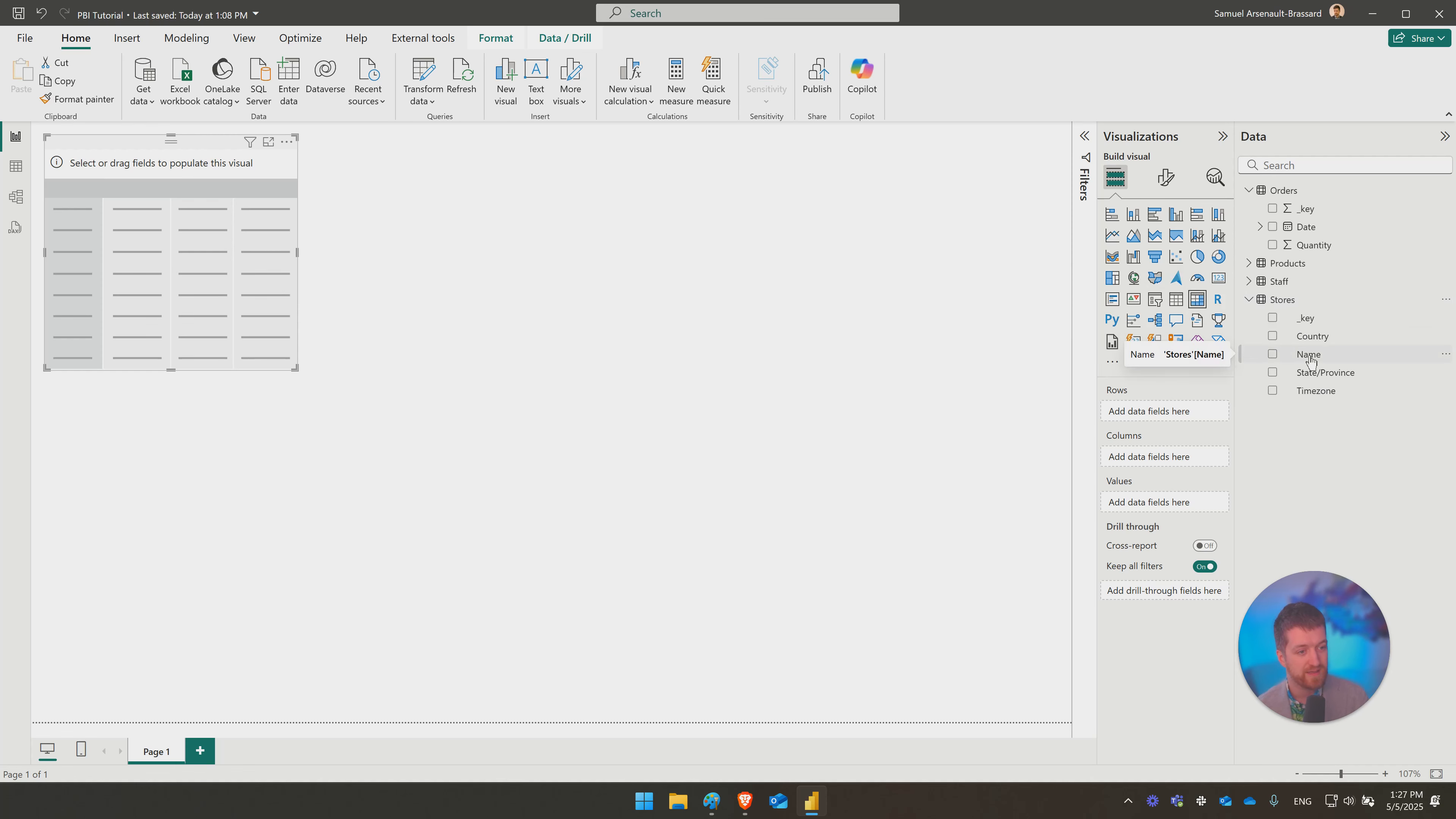
pyautogui.moveTo(1309, 359); pyautogui.dragTo(1175, 414)
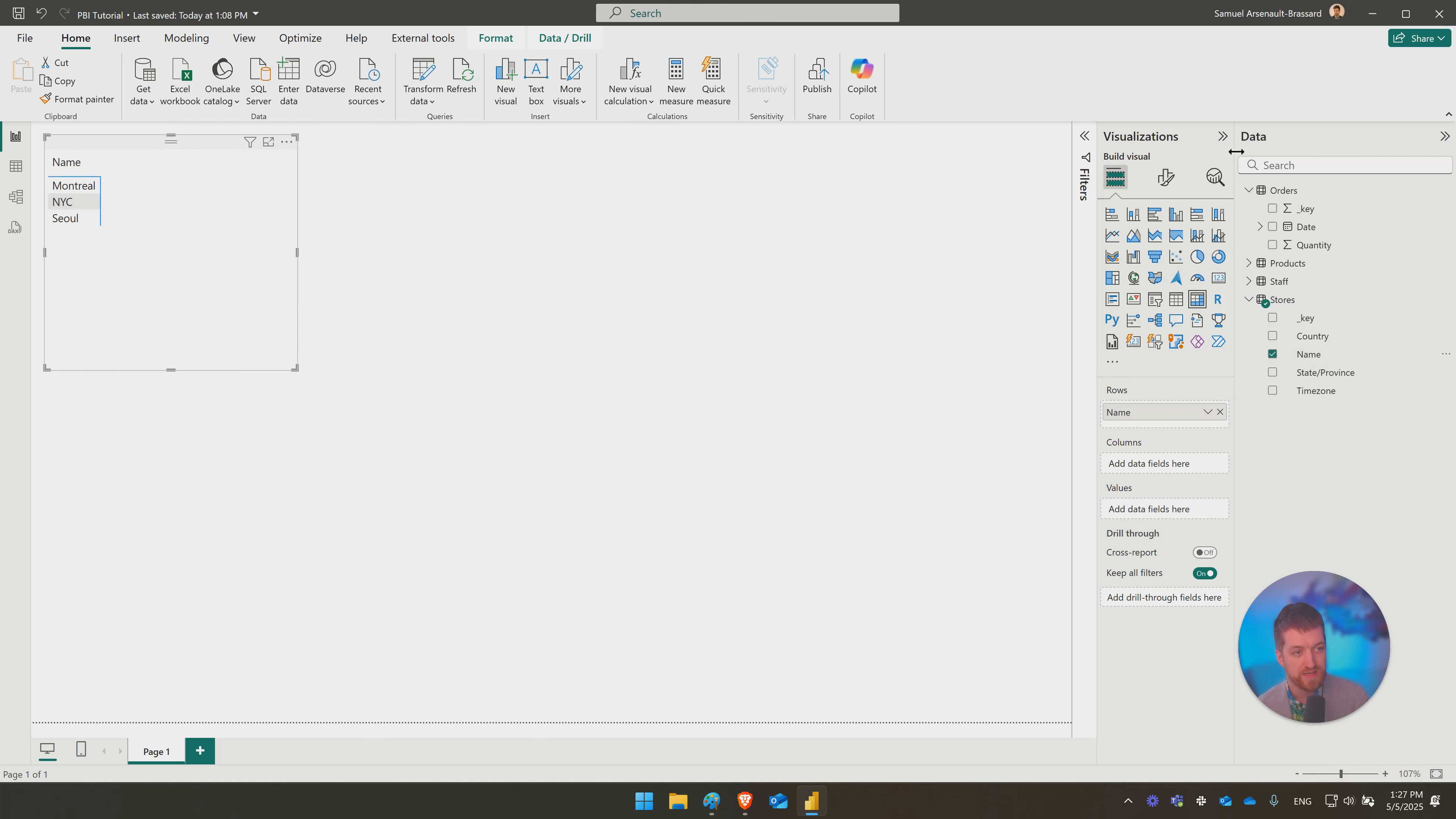
pyautogui.moveTo(1235, 151)
pyautogui.mouseDown()
pyautogui.moveTo(1250, 153)
pyautogui.moveTo(1234, 155)
pyautogui.mouseUp()
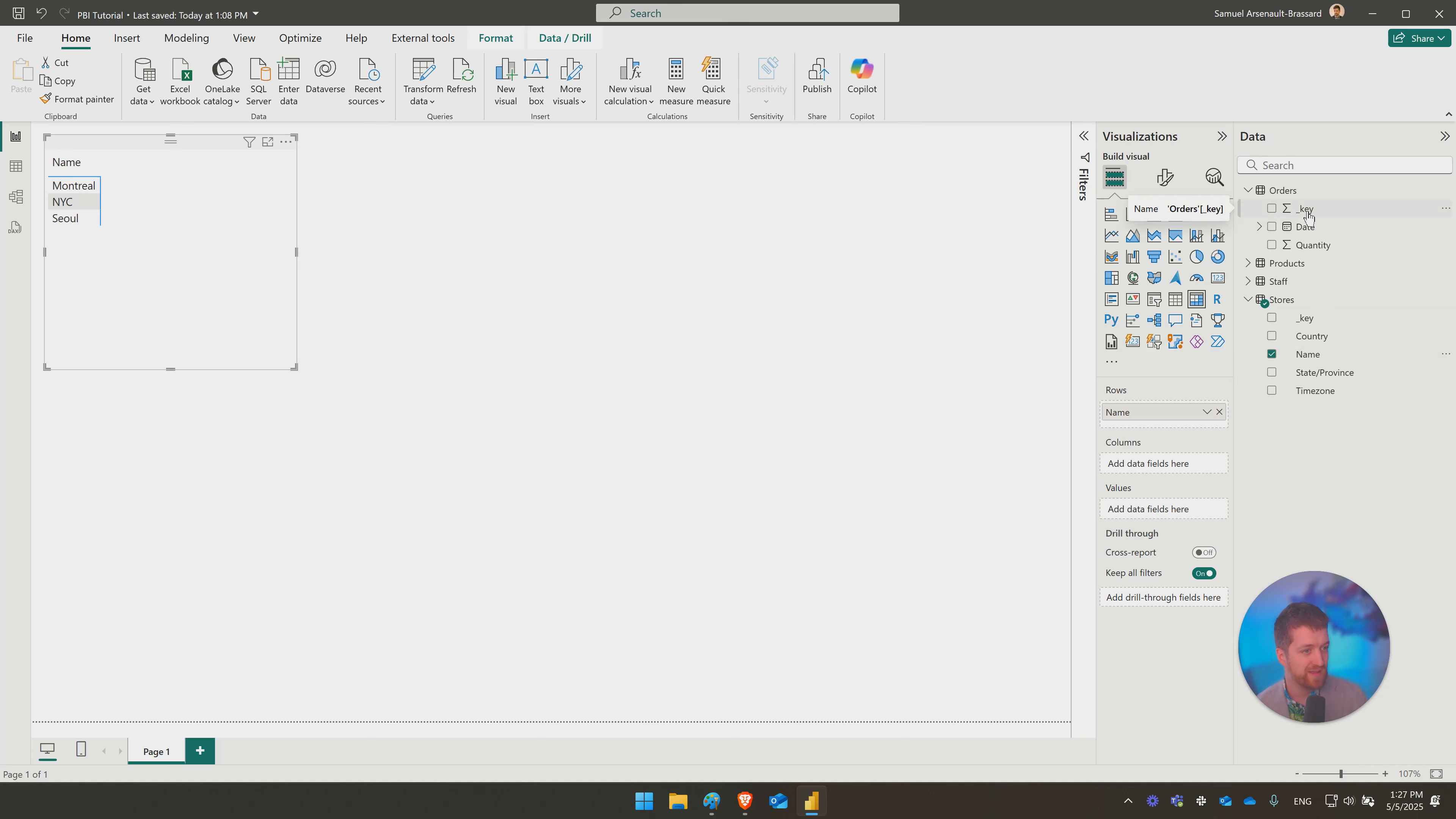
# Step: Add Orders' _key field to the matrix values and aggregate it as Count (Distinct)
pyautogui.moveTo(1307, 216); pyautogui.dragTo(1183, 509)
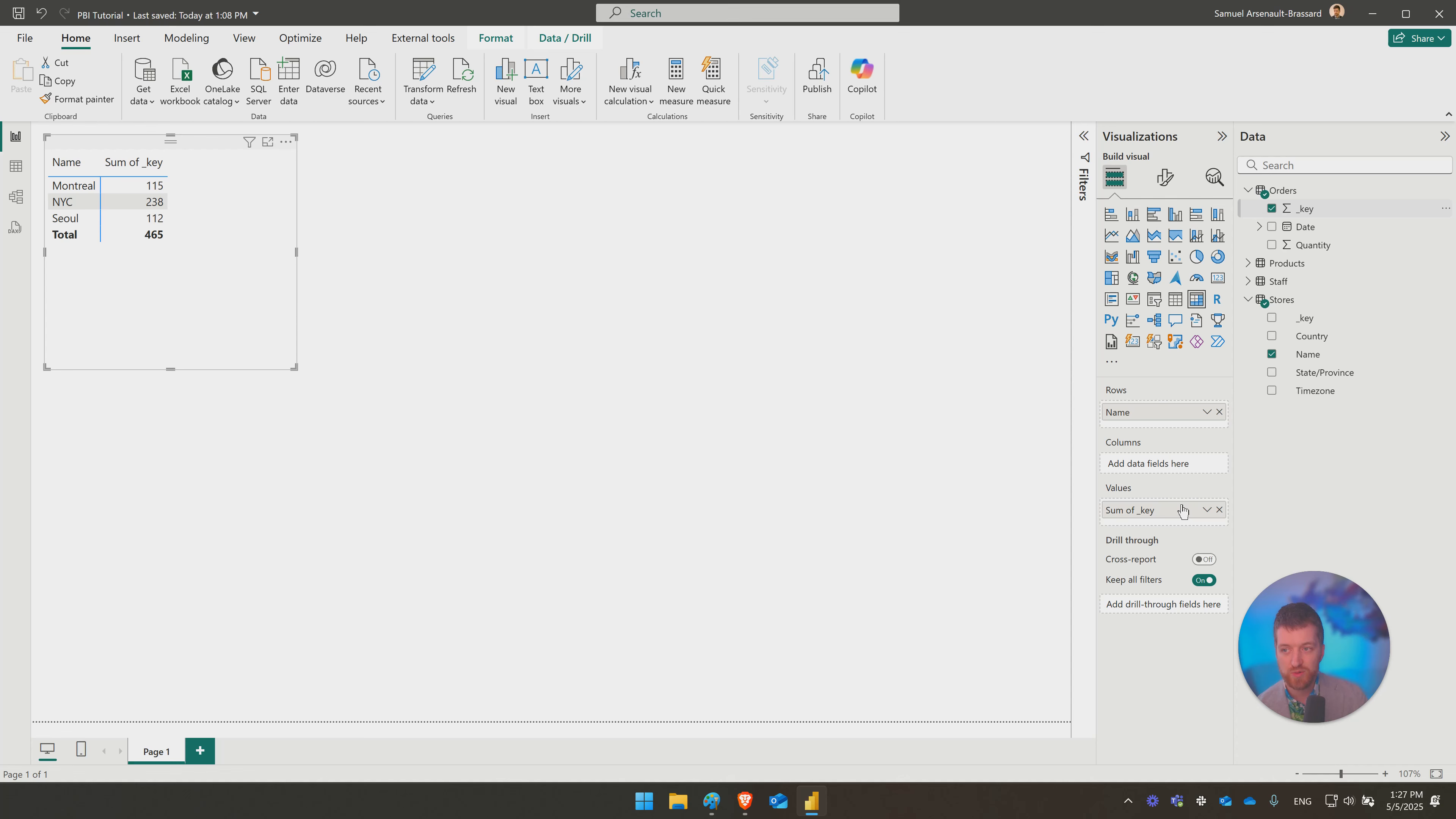
pyautogui.click(1207, 510)
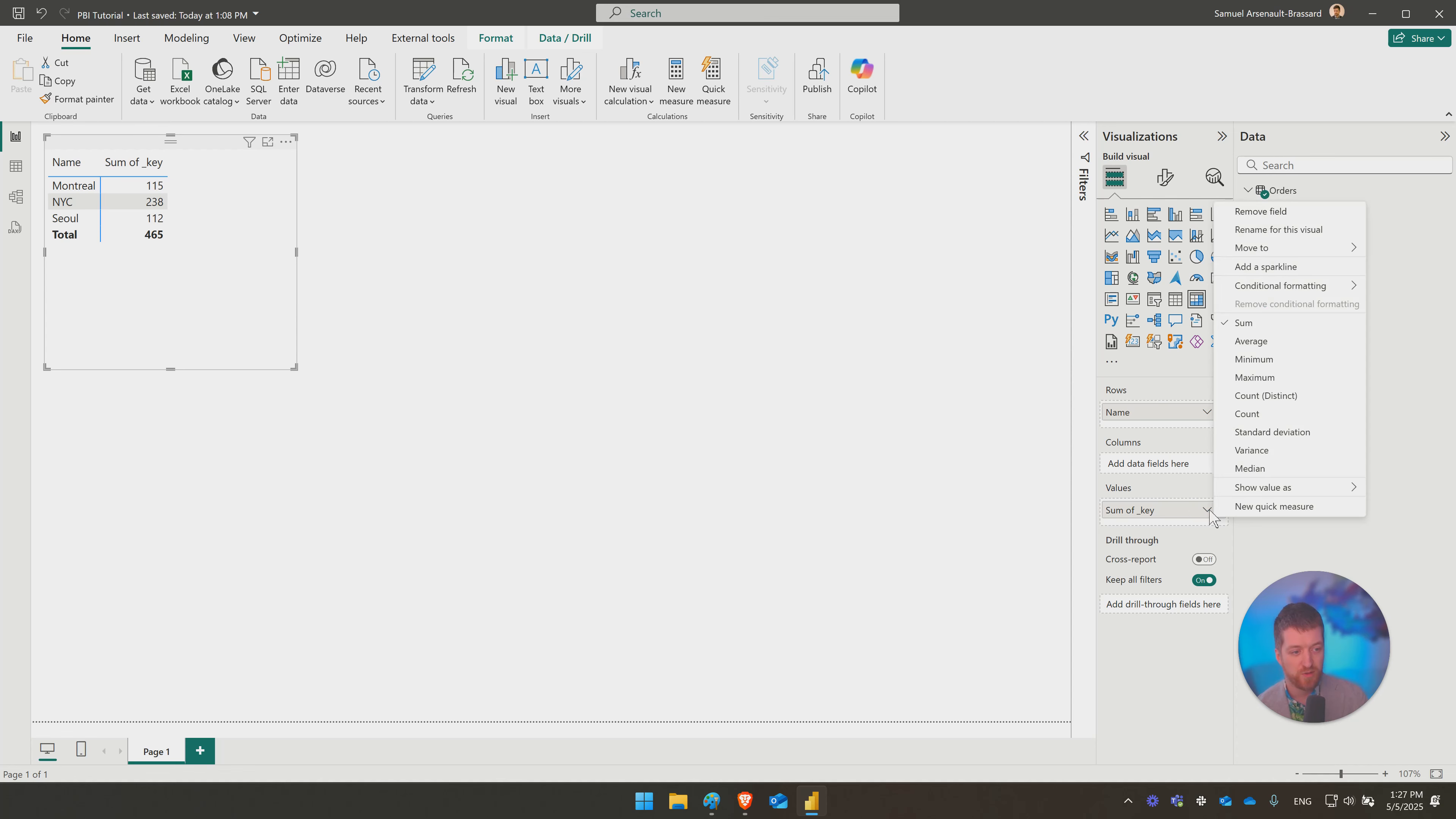
pyautogui.click(1251, 397)
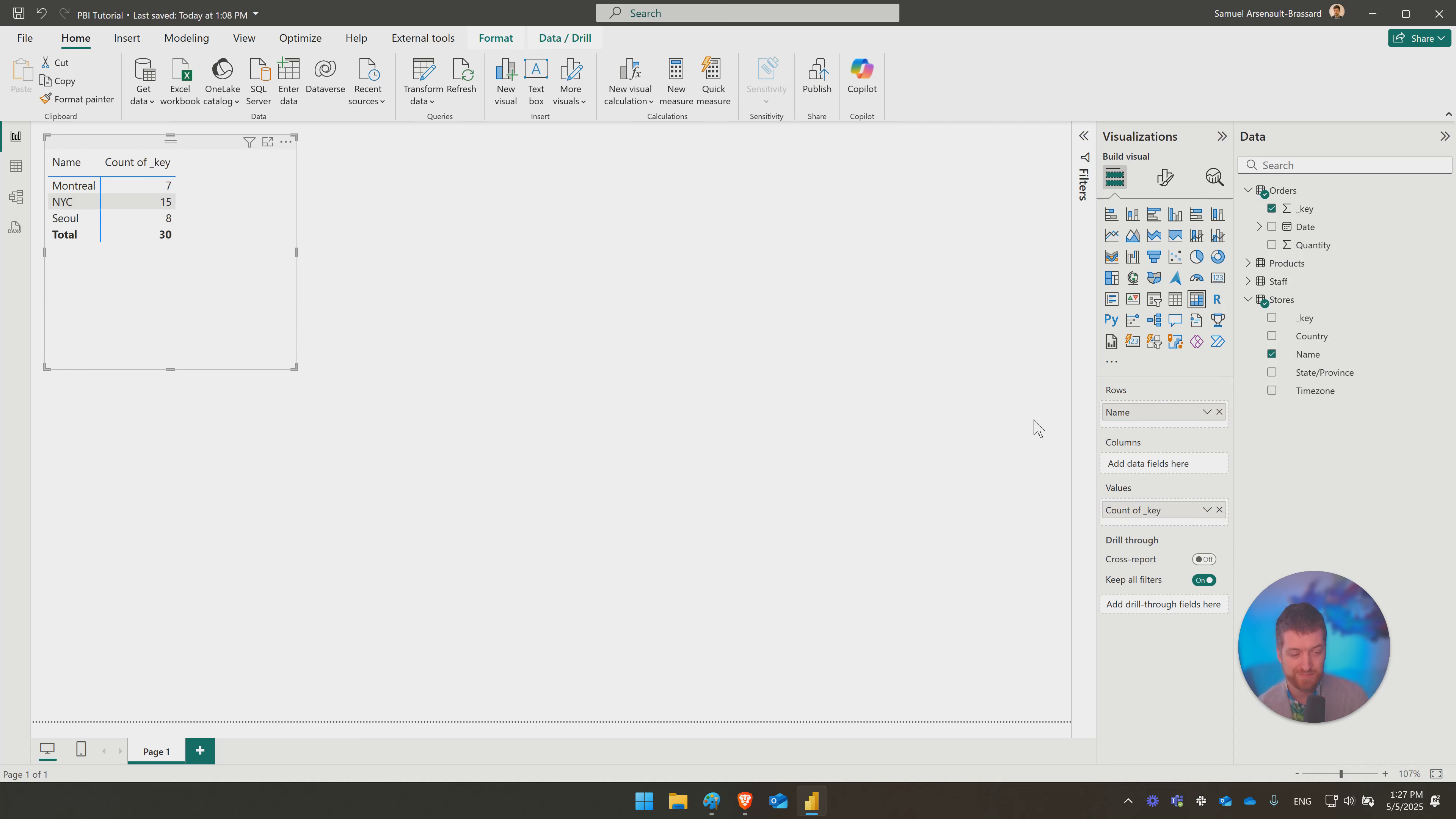
# Step: Examine the _key column in the Orders table data, and return to the report
pyautogui.click(16, 166)
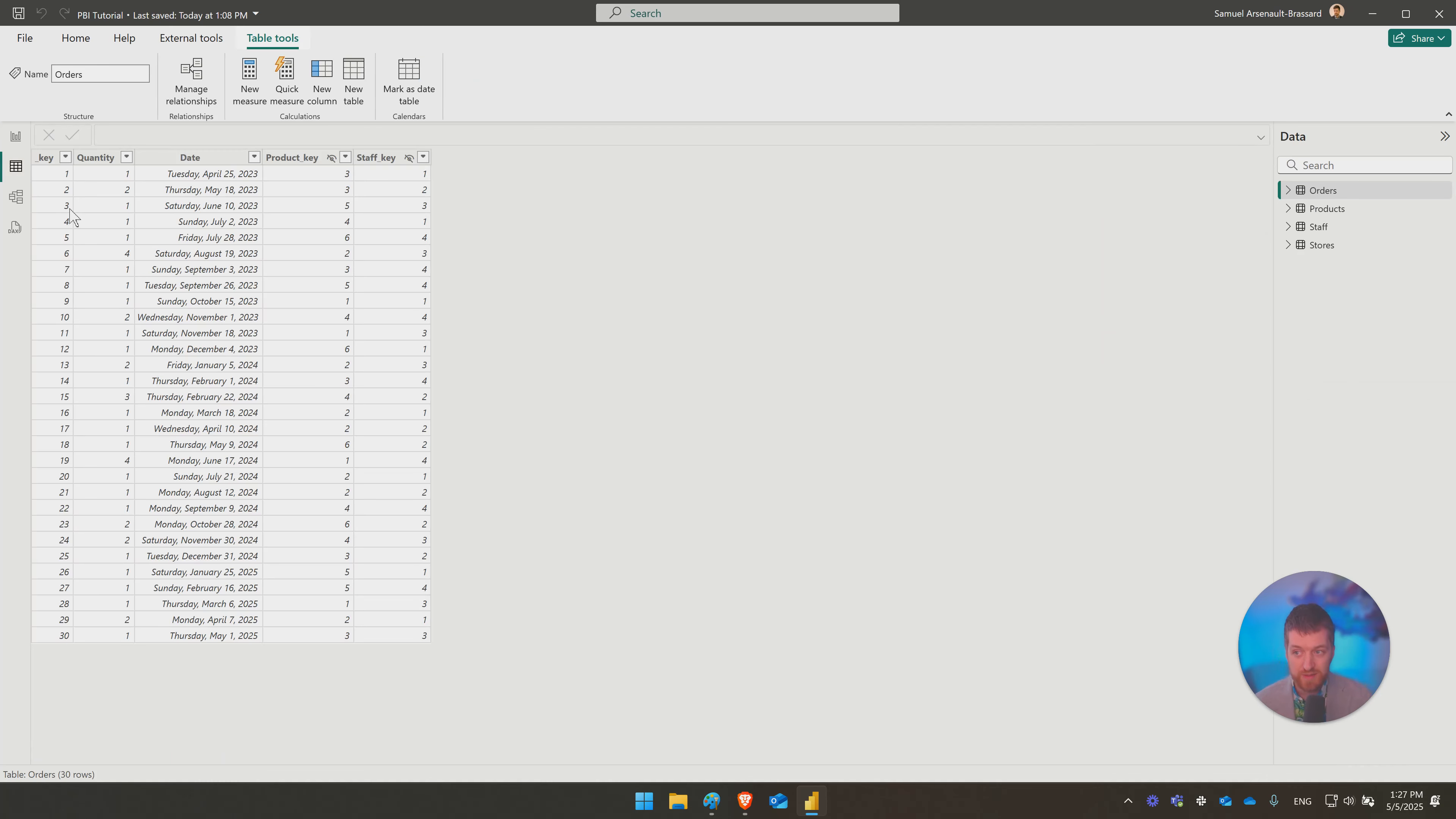
pyautogui.click(62, 181)
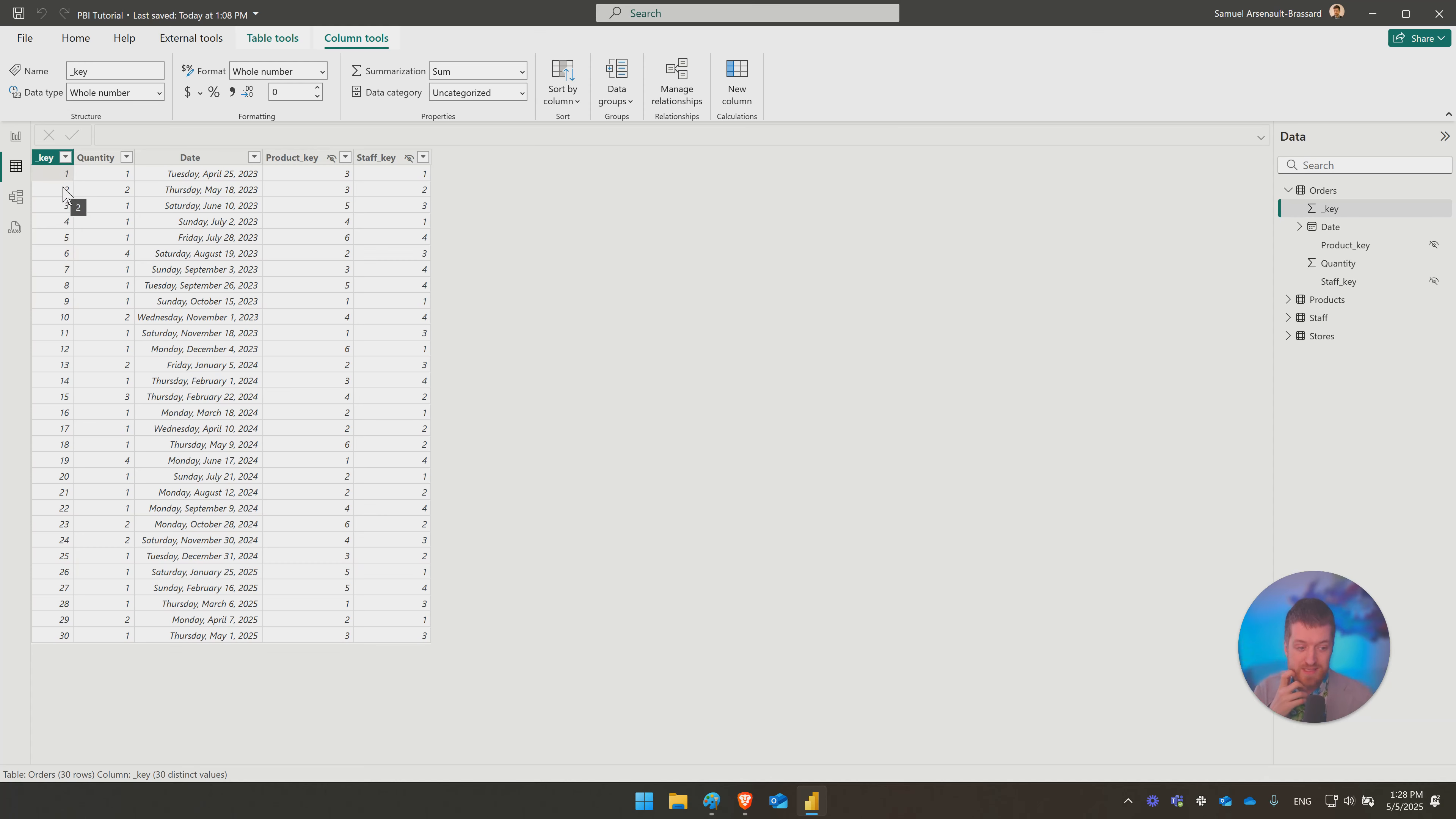
pyautogui.click(16, 136)
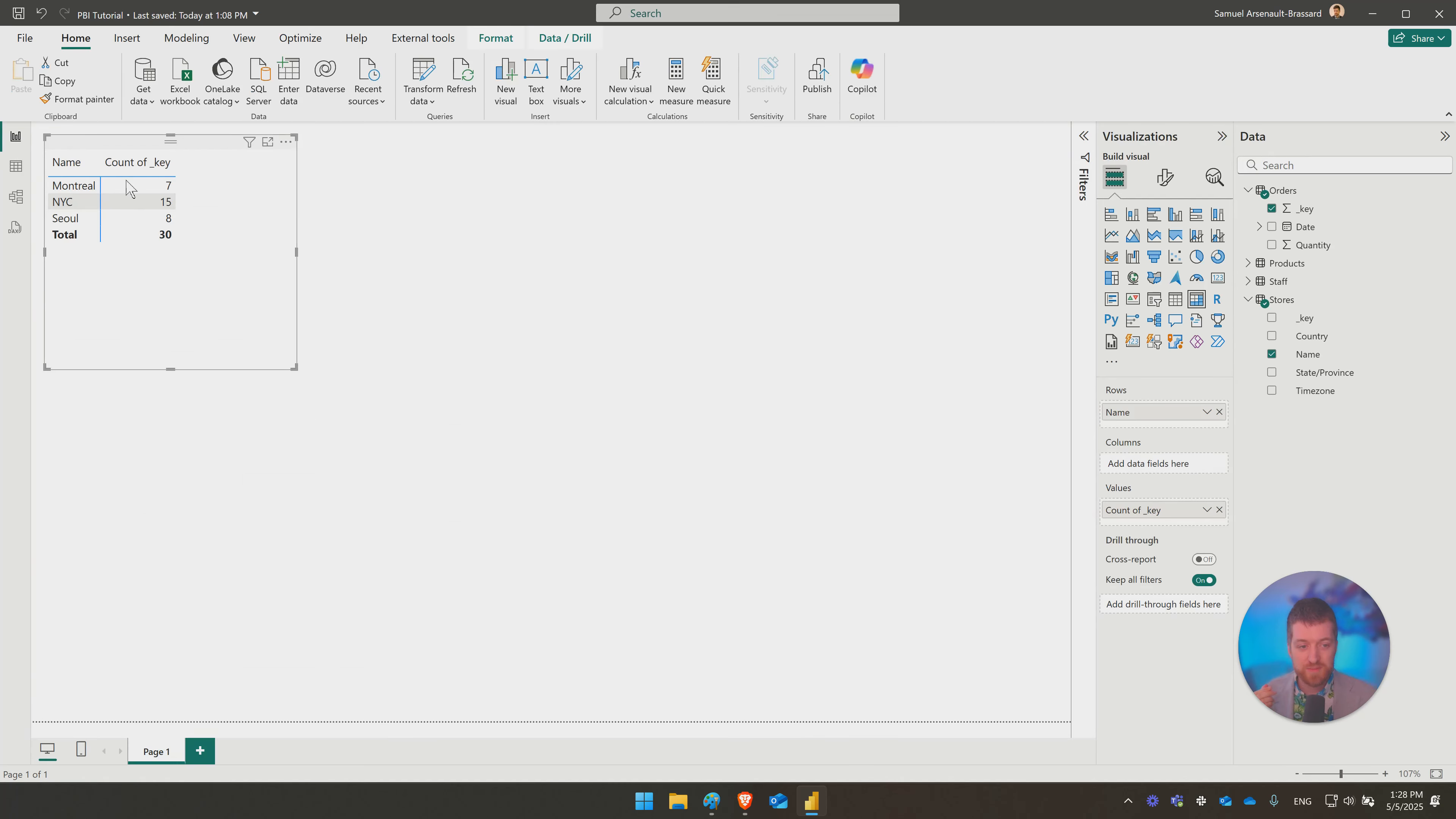
# Step: Change the aggregation of the matrix's _key value to Count, and select the Montreal row's count
pyautogui.click(1206, 510)
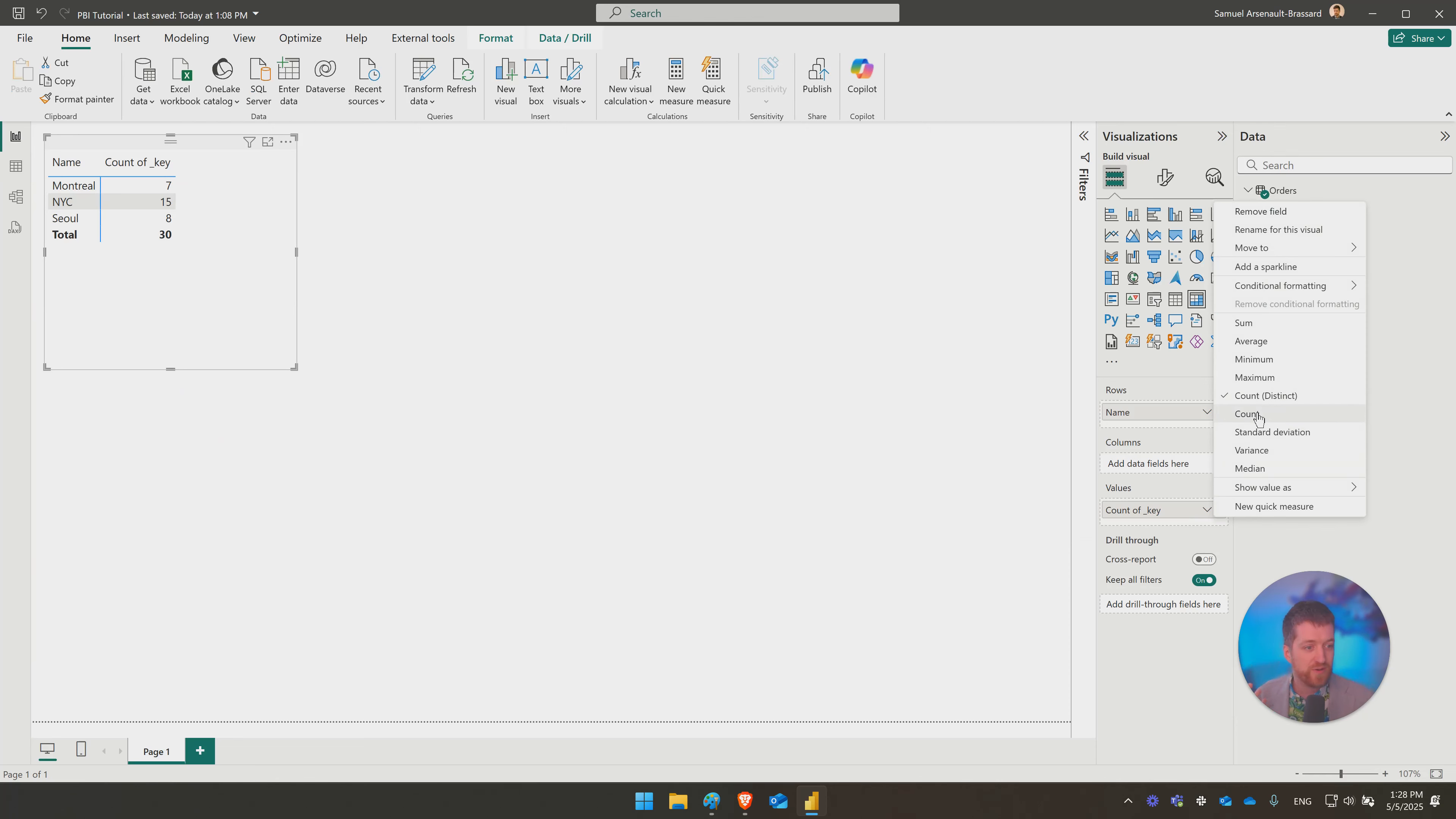
pyautogui.click(1407, 472)
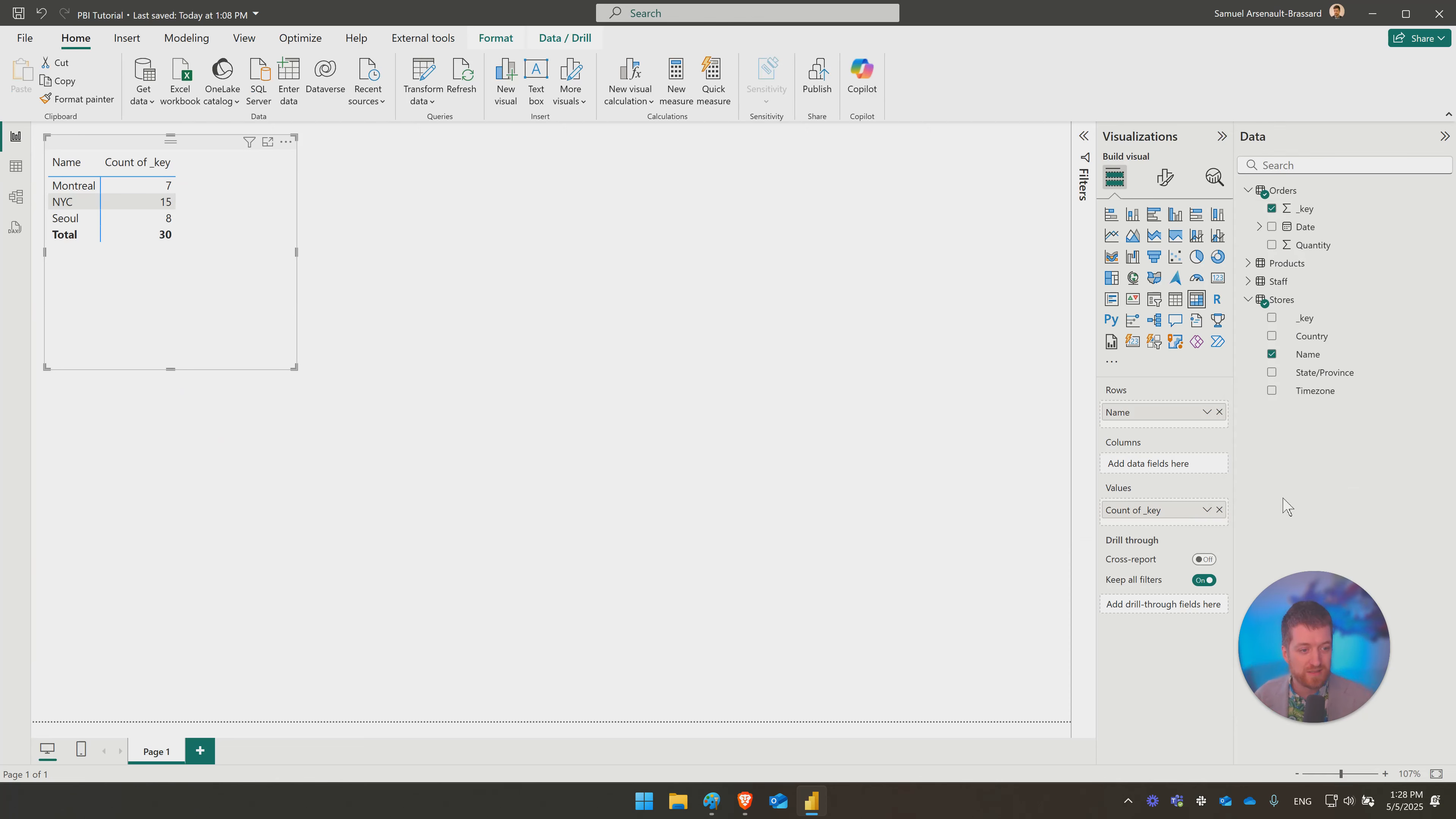
pyautogui.click(1210, 515)
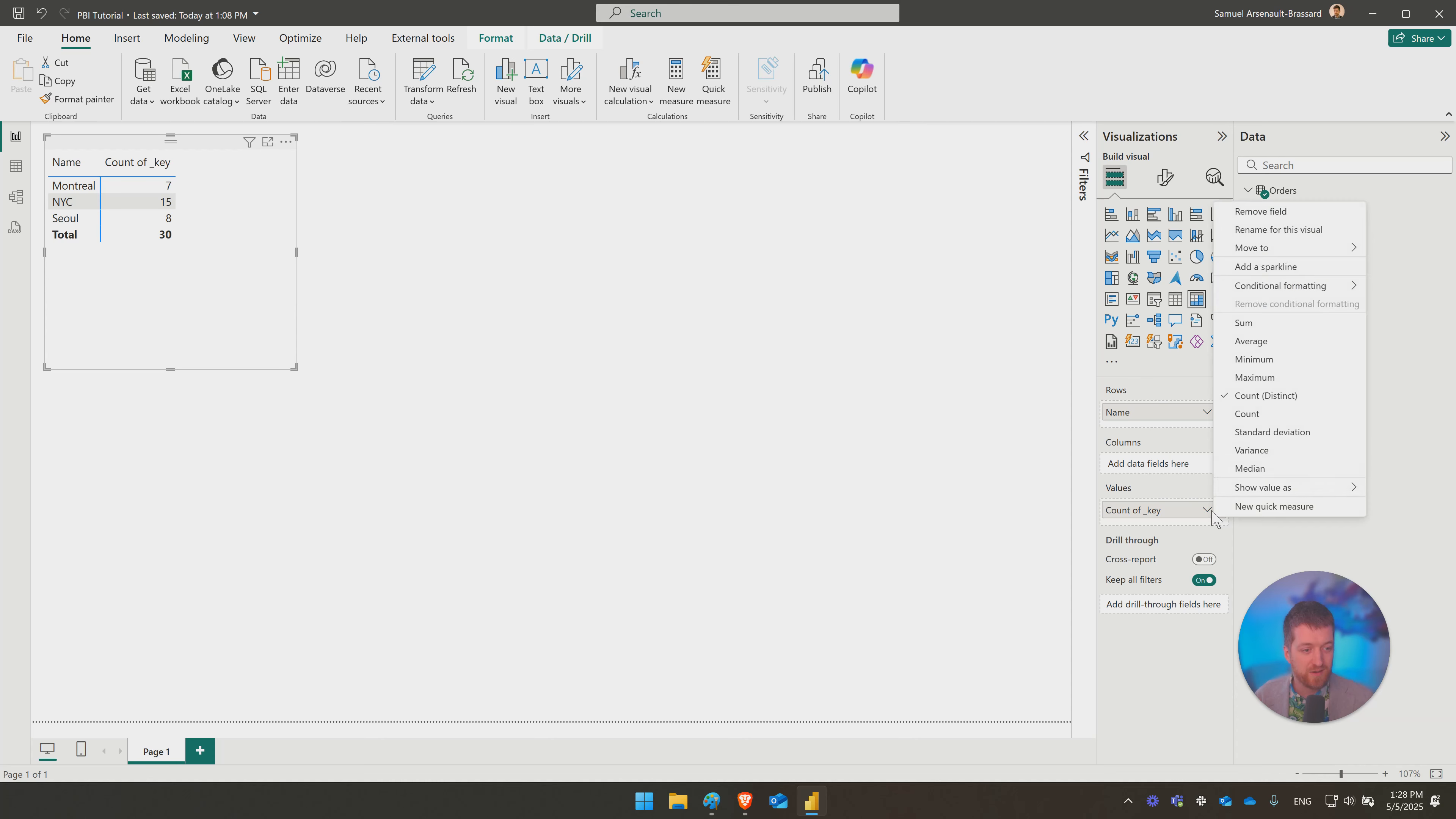
pyautogui.click(1261, 415)
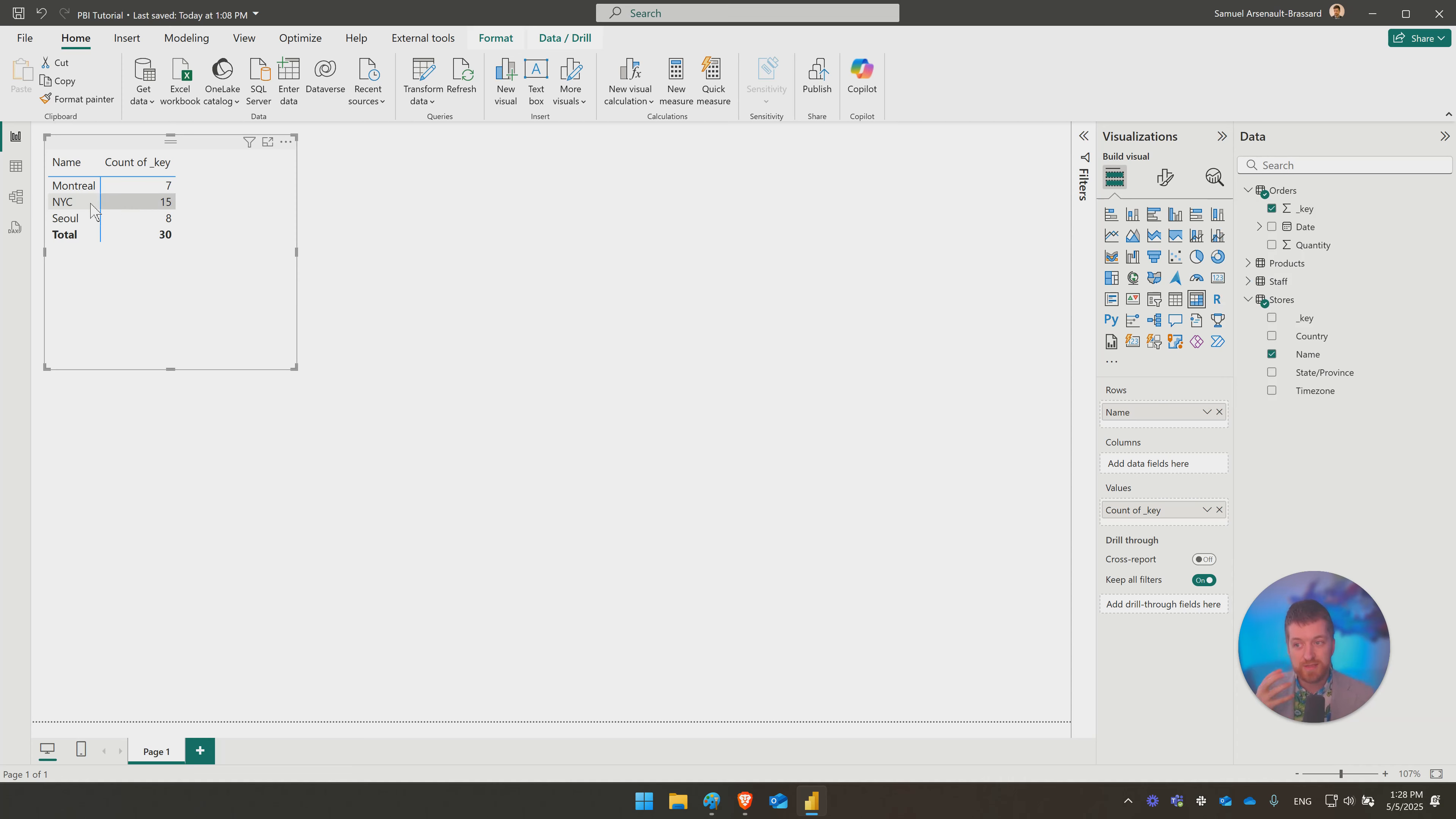
pyautogui.click(141, 191)
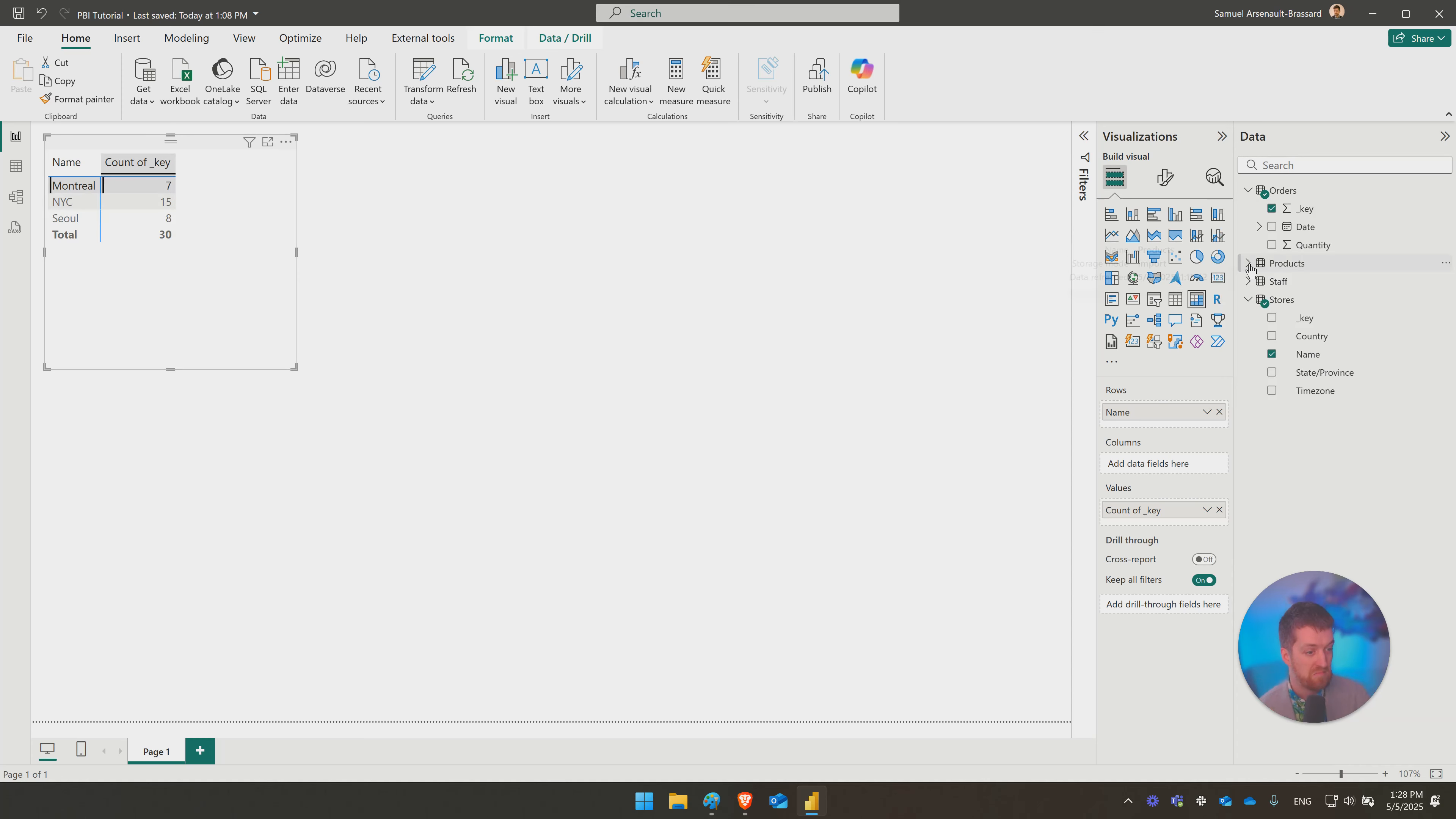
# Step: Add Products' Price (USD) to the matrix values, widen the visual, and aggregate the price as Sum
pyautogui.click(1287, 263)
pyautogui.moveTo(1303, 307)
pyautogui.mouseDown()
pyautogui.moveTo(1304, 338)
pyautogui.moveTo(1202, 512)
pyautogui.moveTo(1182, 519)
pyautogui.moveTo(1309, 296)
pyautogui.mouseUp()
pyautogui.moveTo(1317, 353); pyautogui.dragTo(1172, 521)
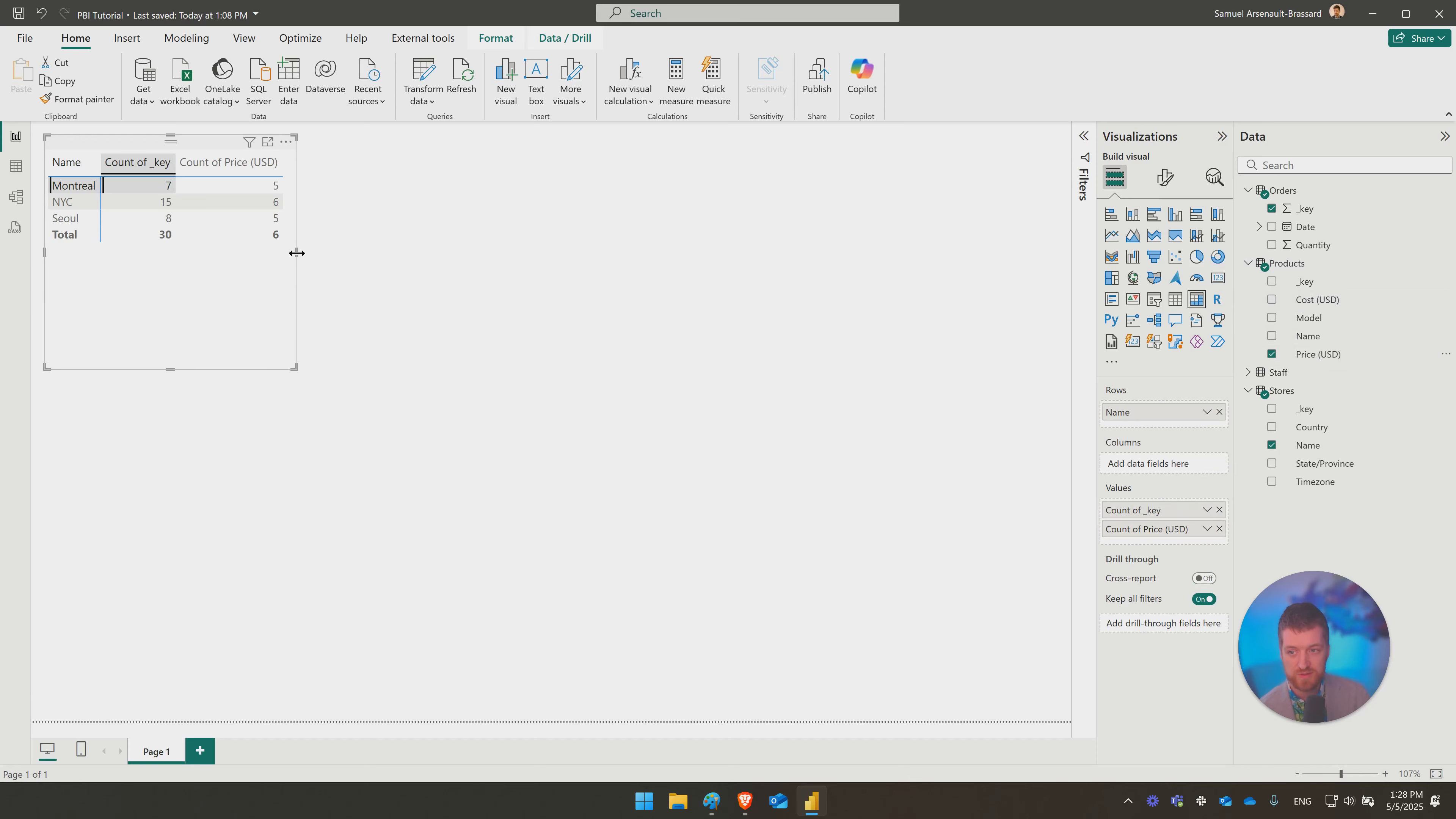
pyautogui.moveTo(295, 257); pyautogui.dragTo(374, 265)
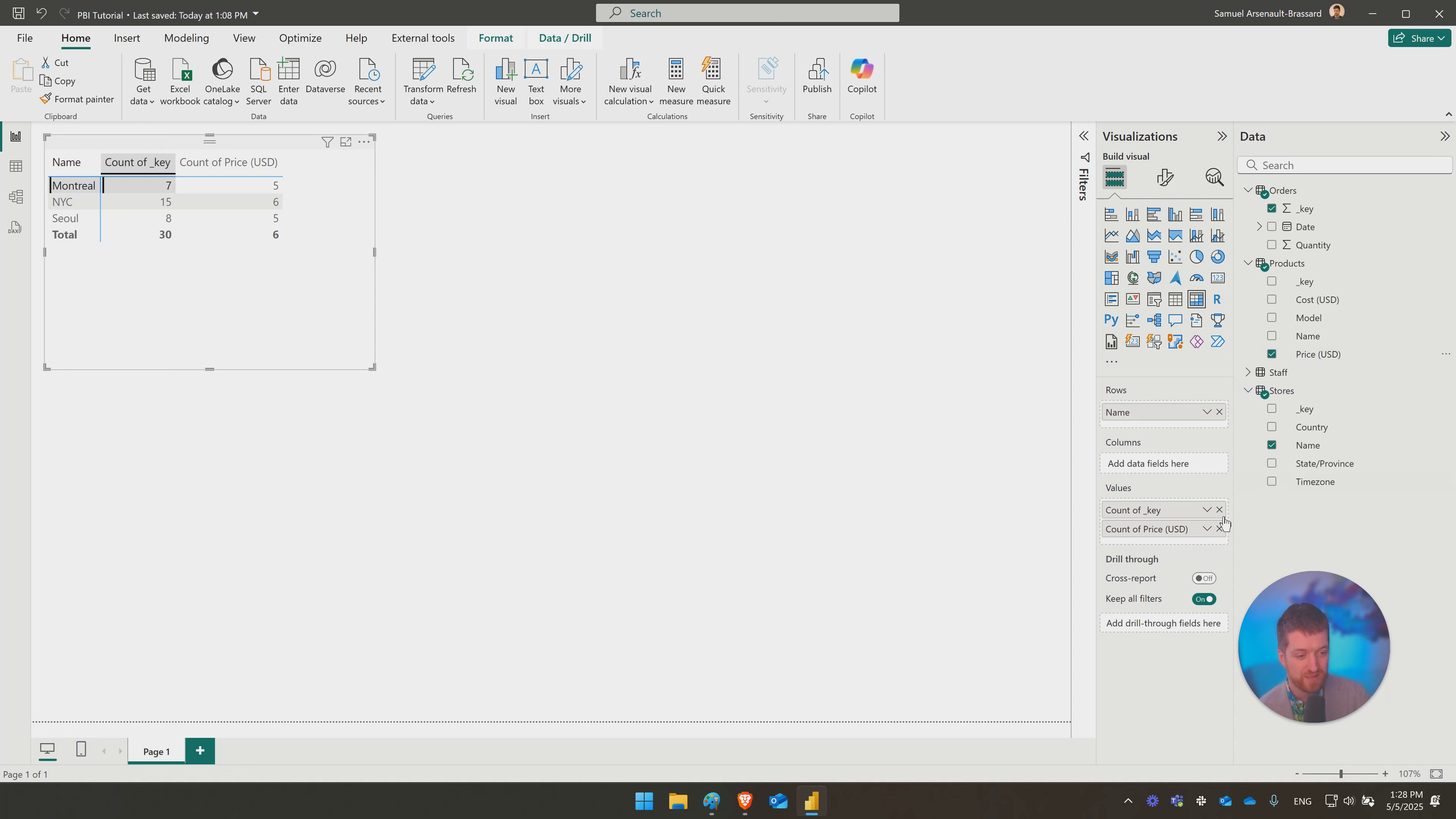
pyautogui.click(1206, 528)
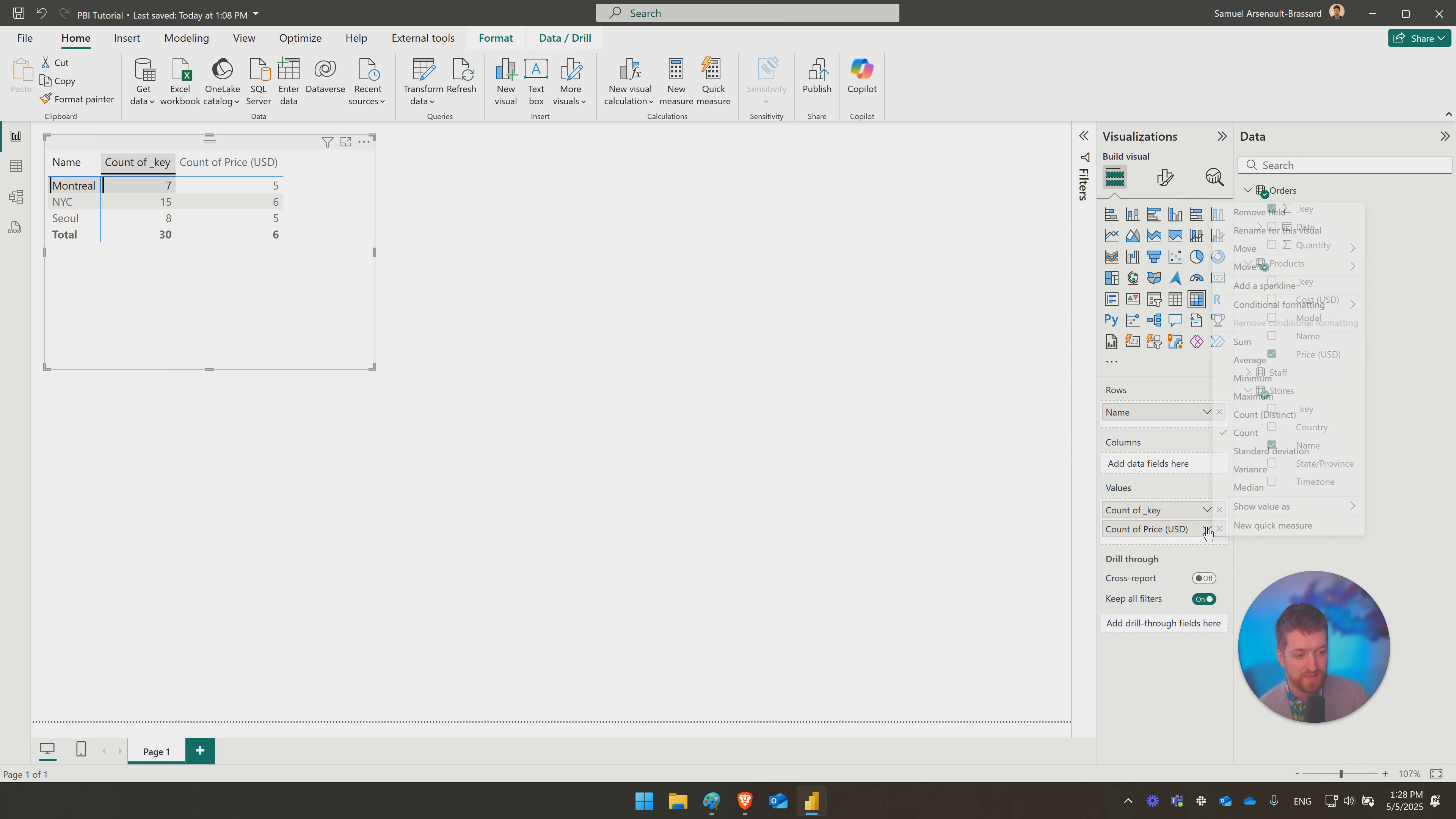
pyautogui.click(1248, 343)
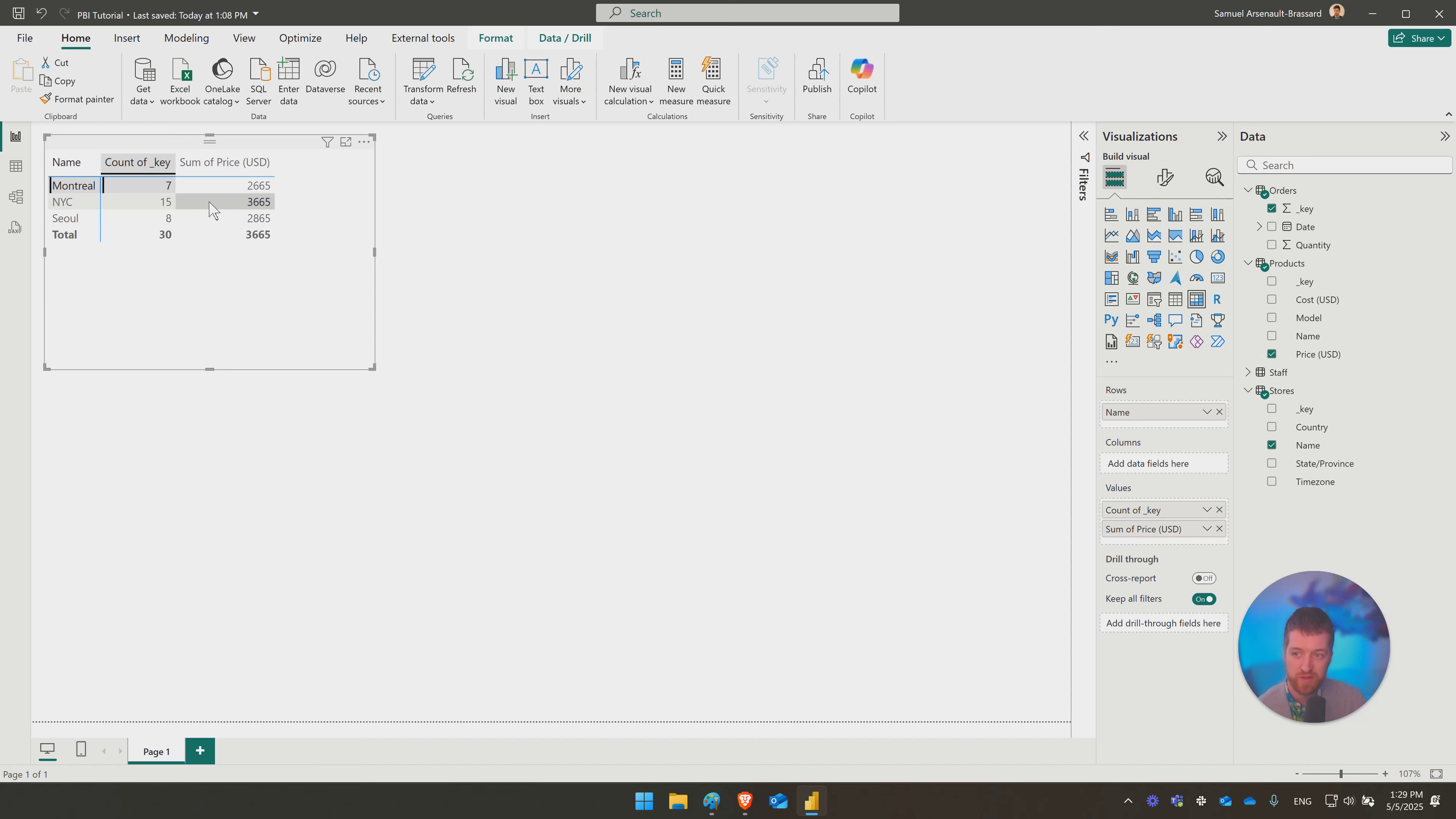
# Step: Add the Staff table's Name field below the store name in the matrix rows, and expand every store to staff level
pyautogui.click(1248, 374)
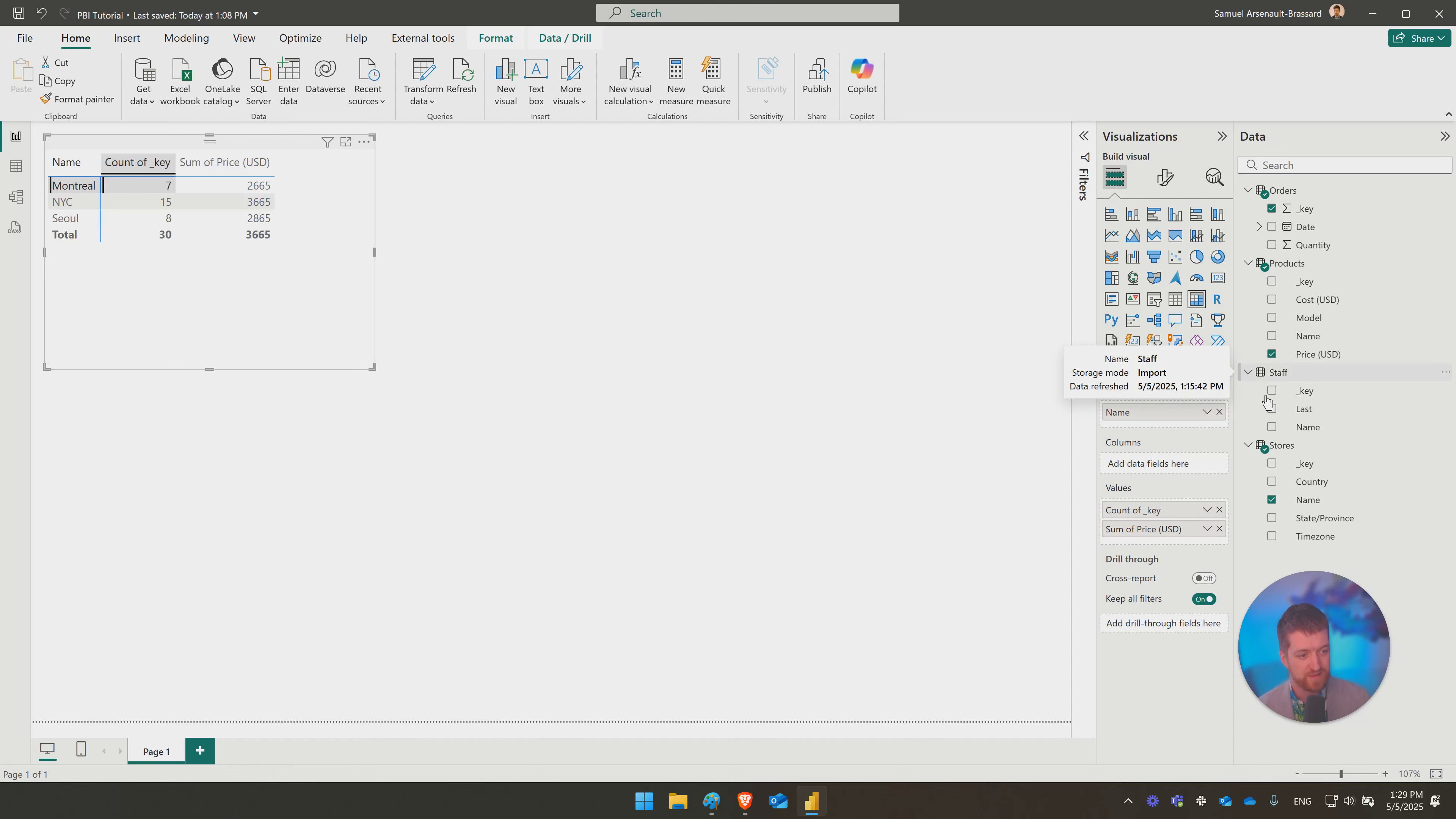
pyautogui.moveTo(1309, 431); pyautogui.dragTo(1179, 433)
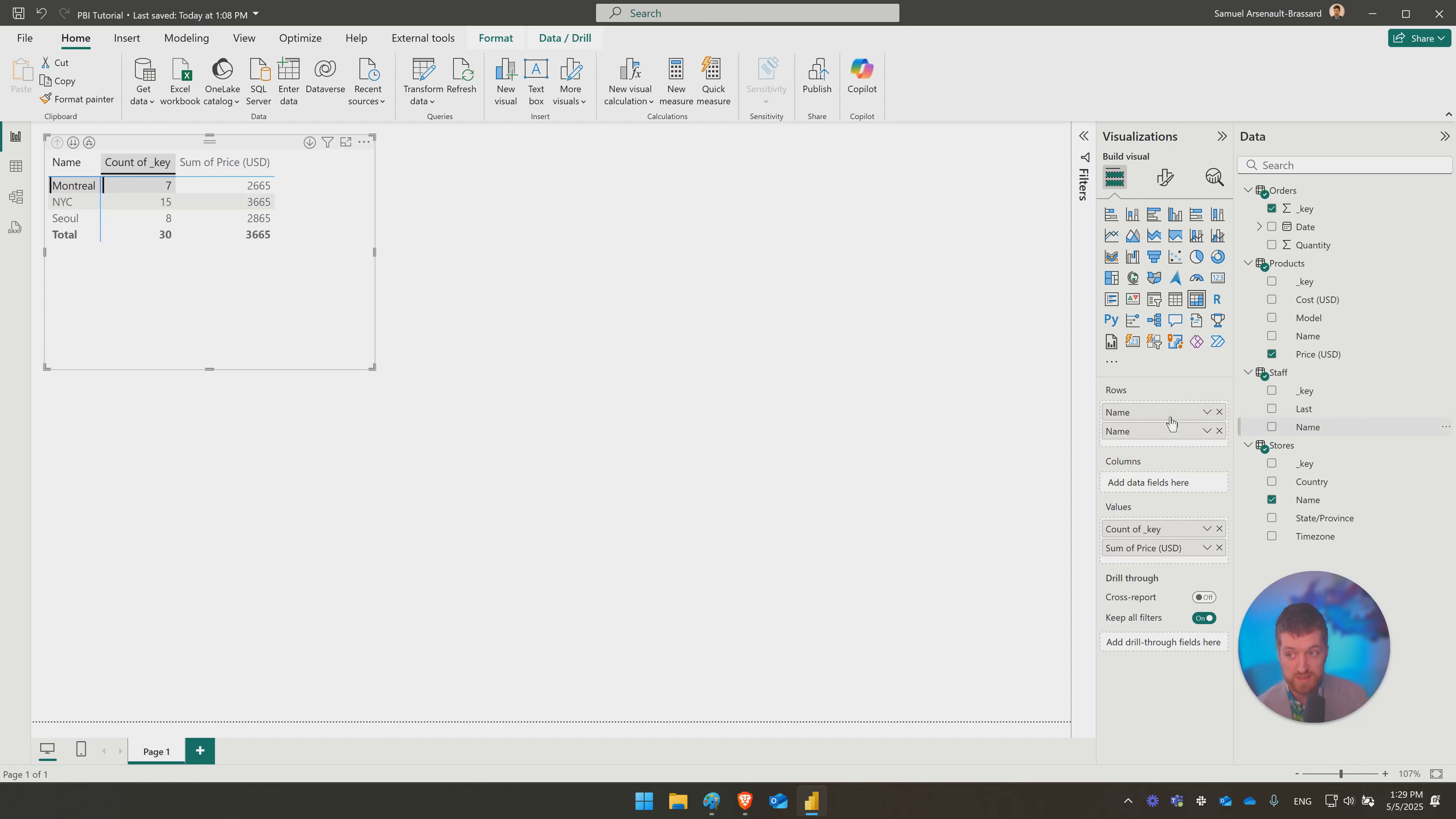
pyautogui.click(89, 143)
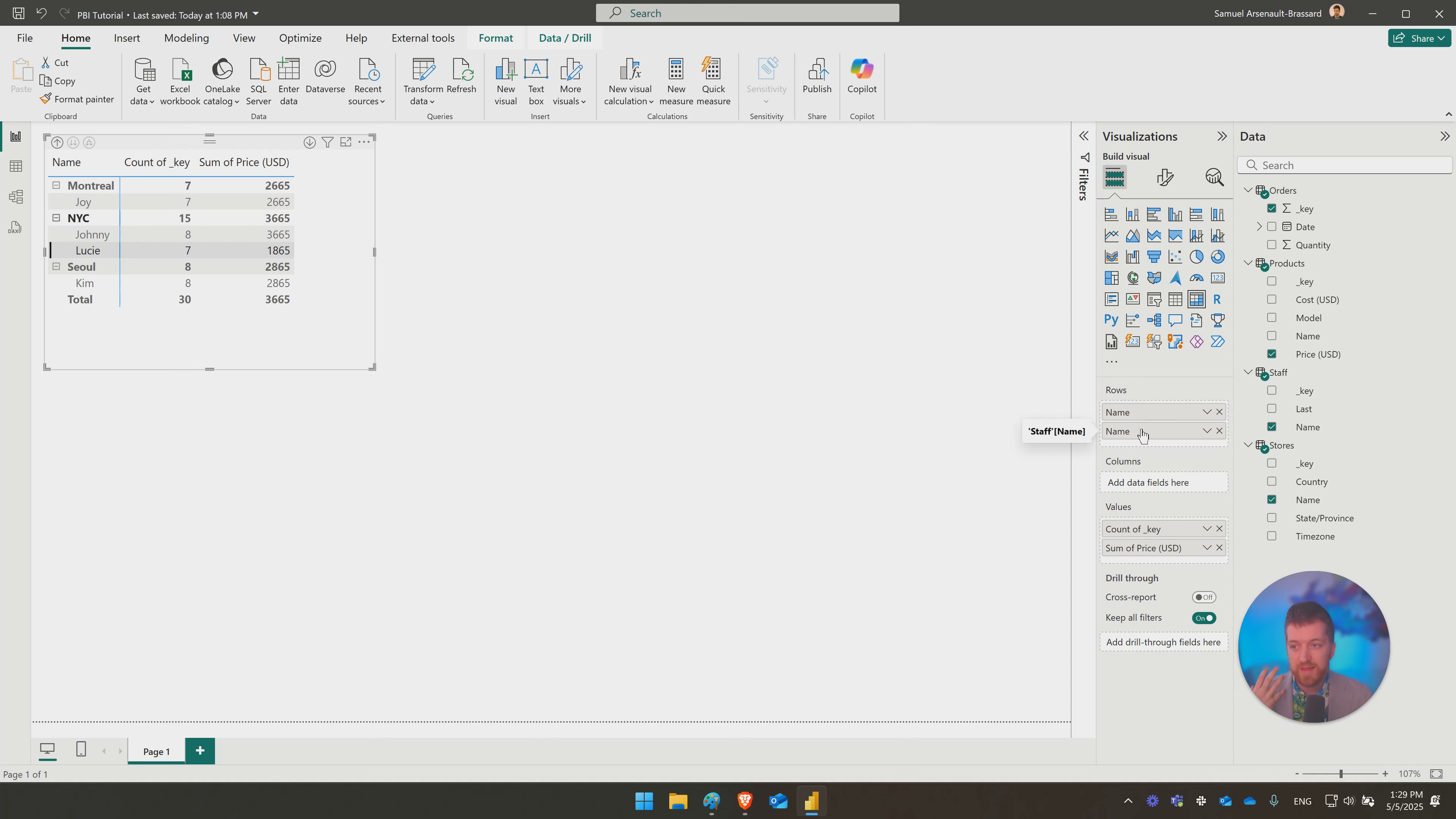
# Step: Examine the matrix at store and staff level by collapsing and re-expanding its rows, leave all stores expanded, and deselect it
pyautogui.click(56, 185)
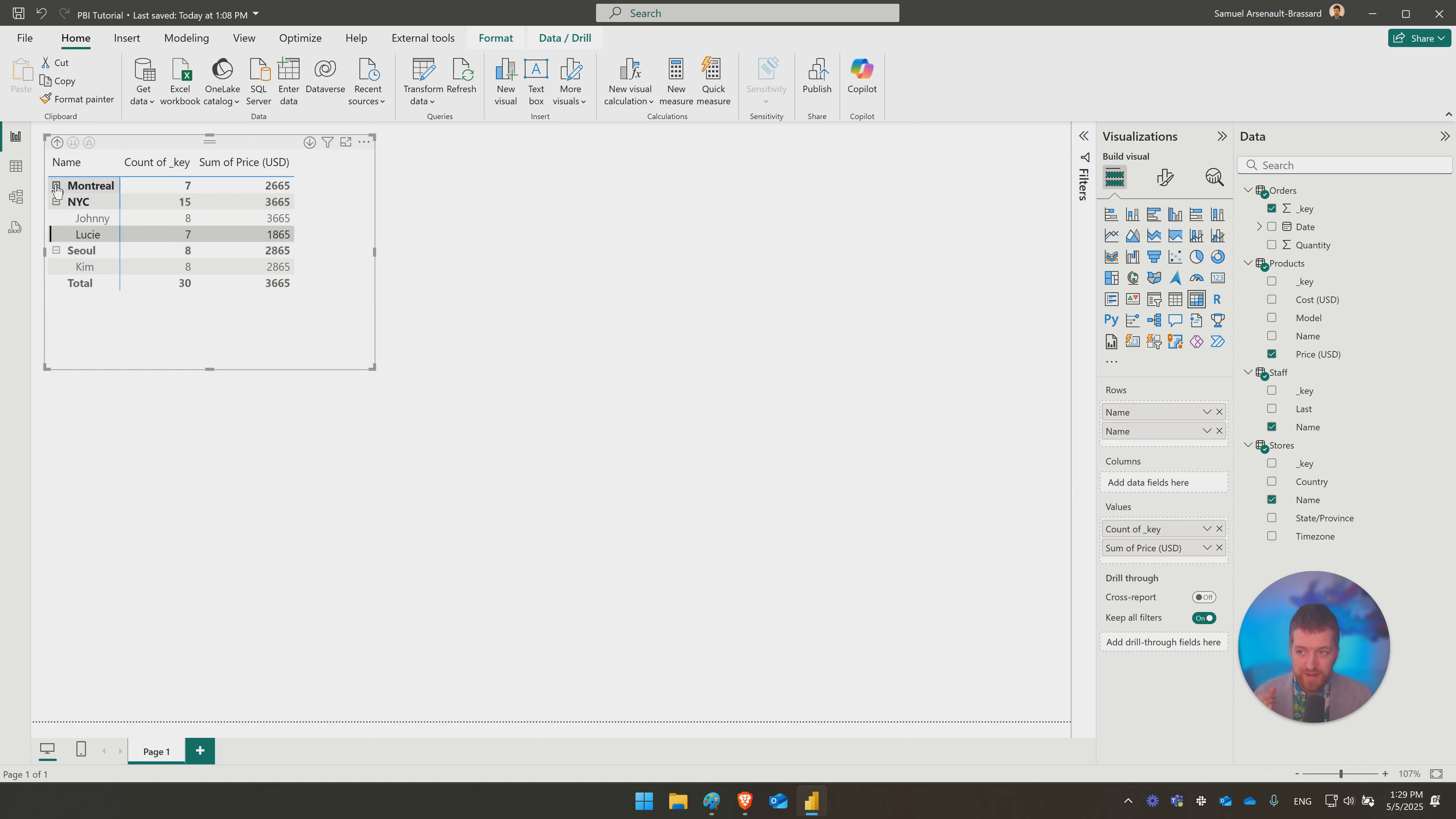
pyautogui.click(56, 202)
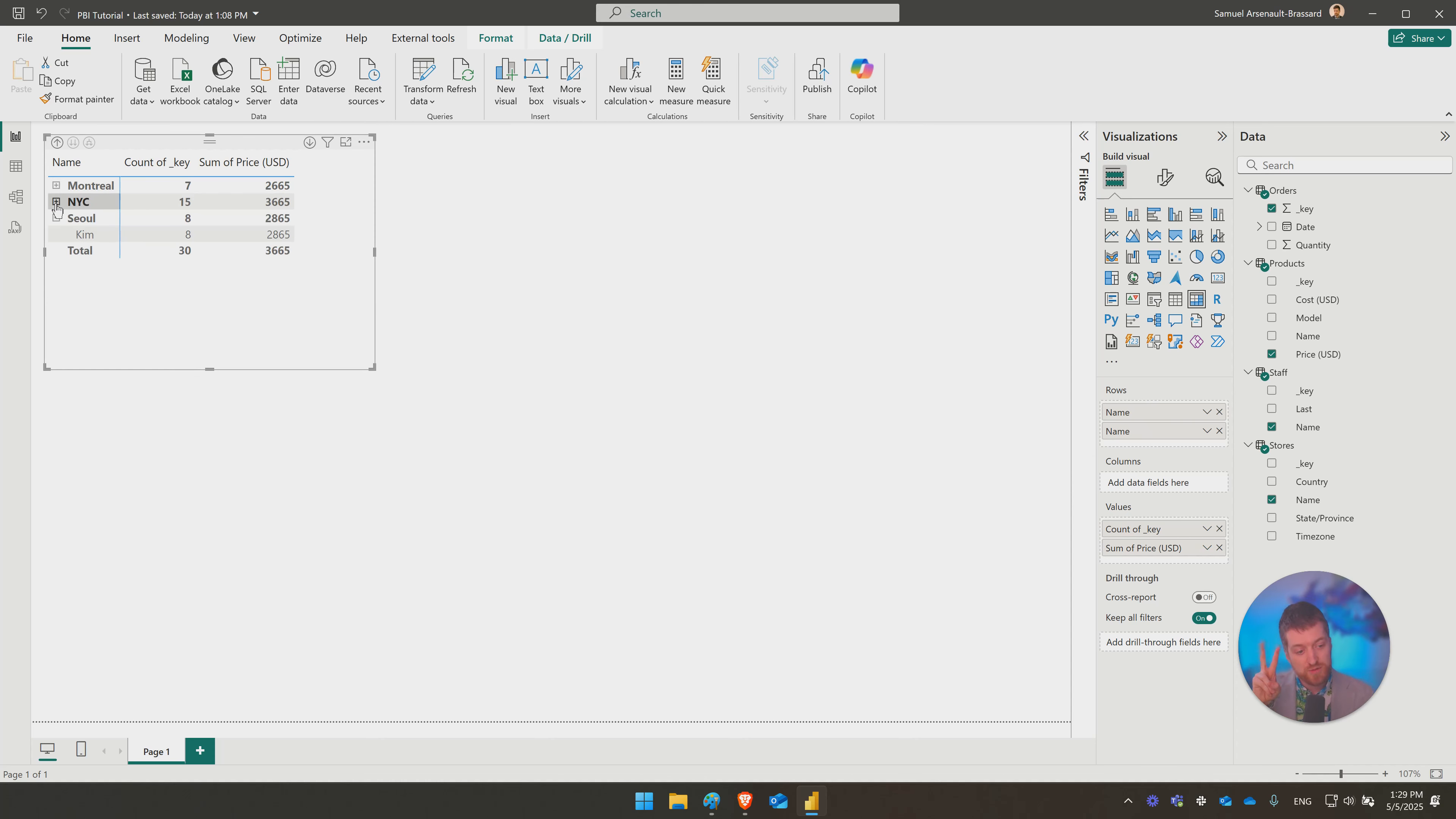
pyautogui.click(56, 202)
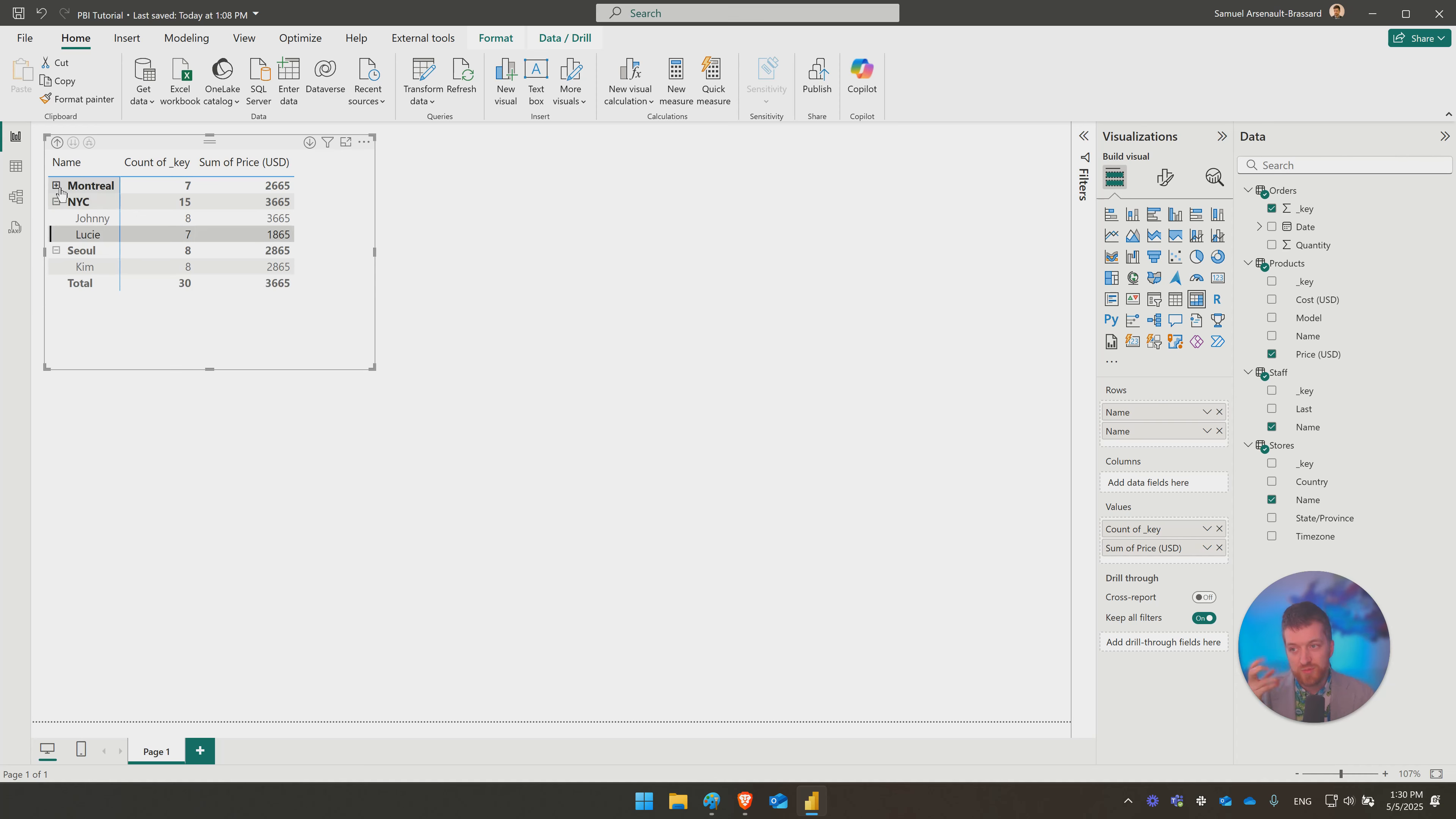
pyautogui.click(57, 142)
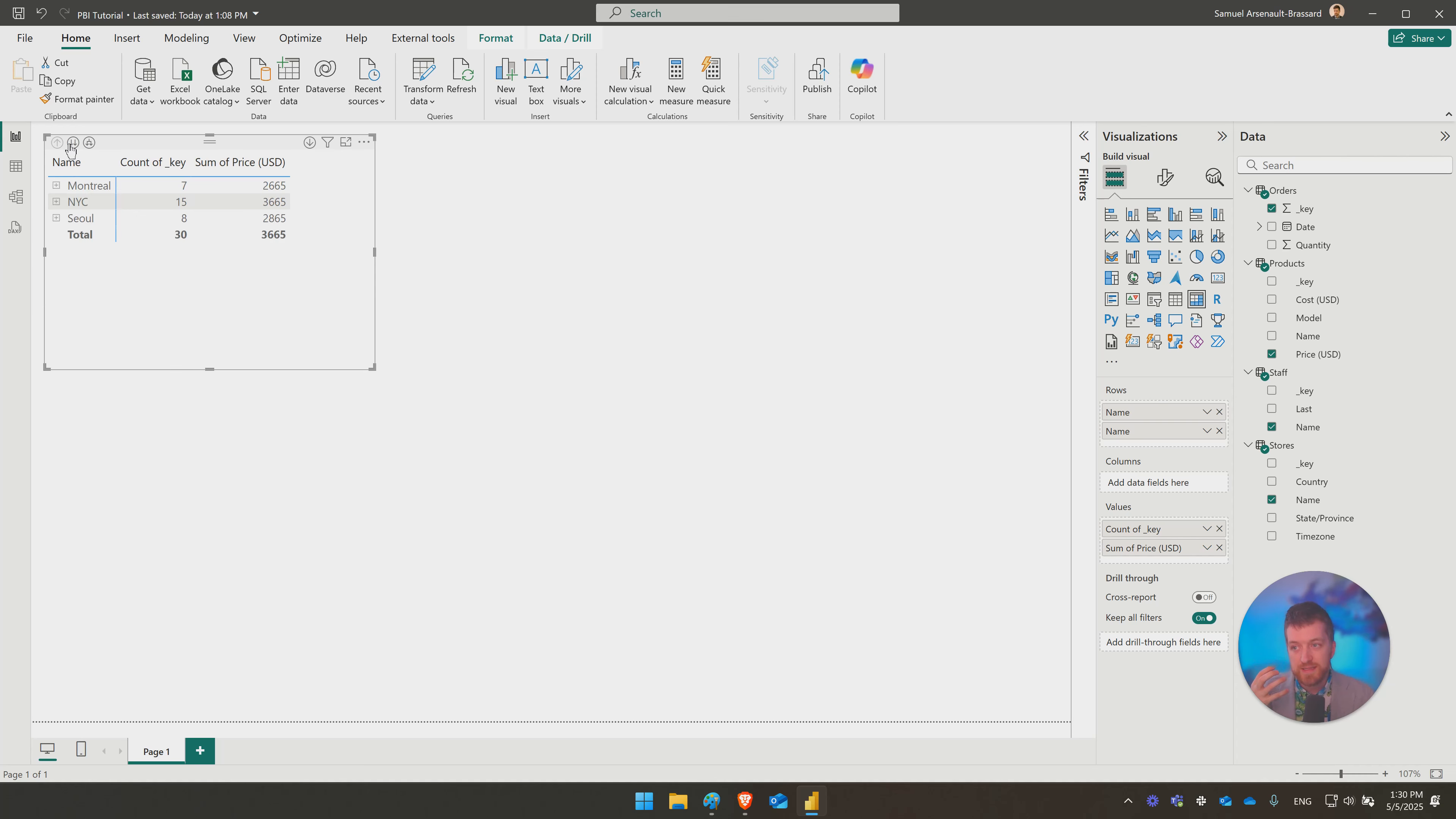
pyautogui.click(89, 143)
pyautogui.click(57, 142)
pyautogui.click(89, 142)
pyautogui.click(57, 142)
pyautogui.click(88, 143)
pyautogui.click(400, 243)
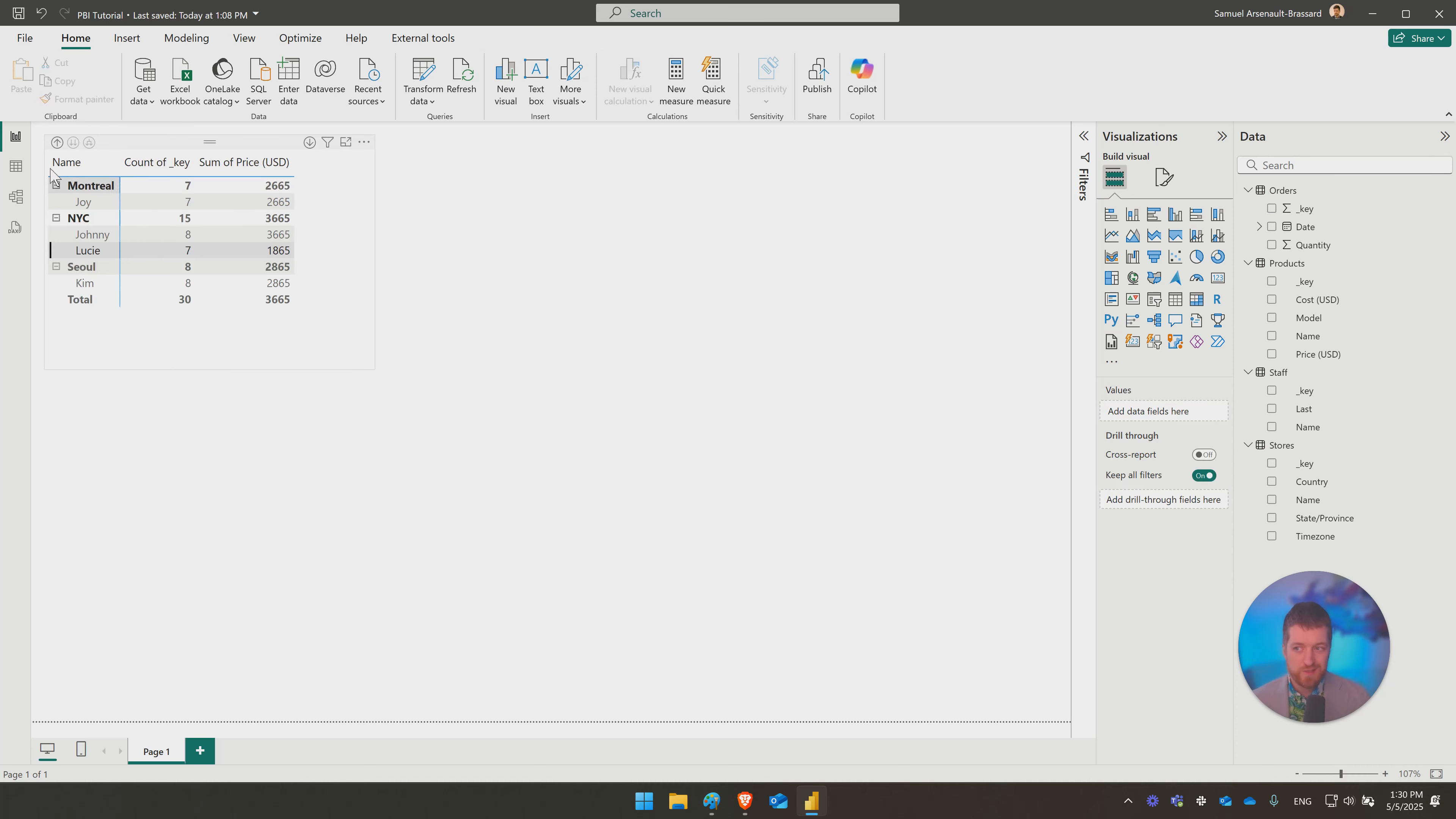
# Step: Examine how Quantity relates to Product_key in individual rows of the Orders table data
pyautogui.click(15, 167)
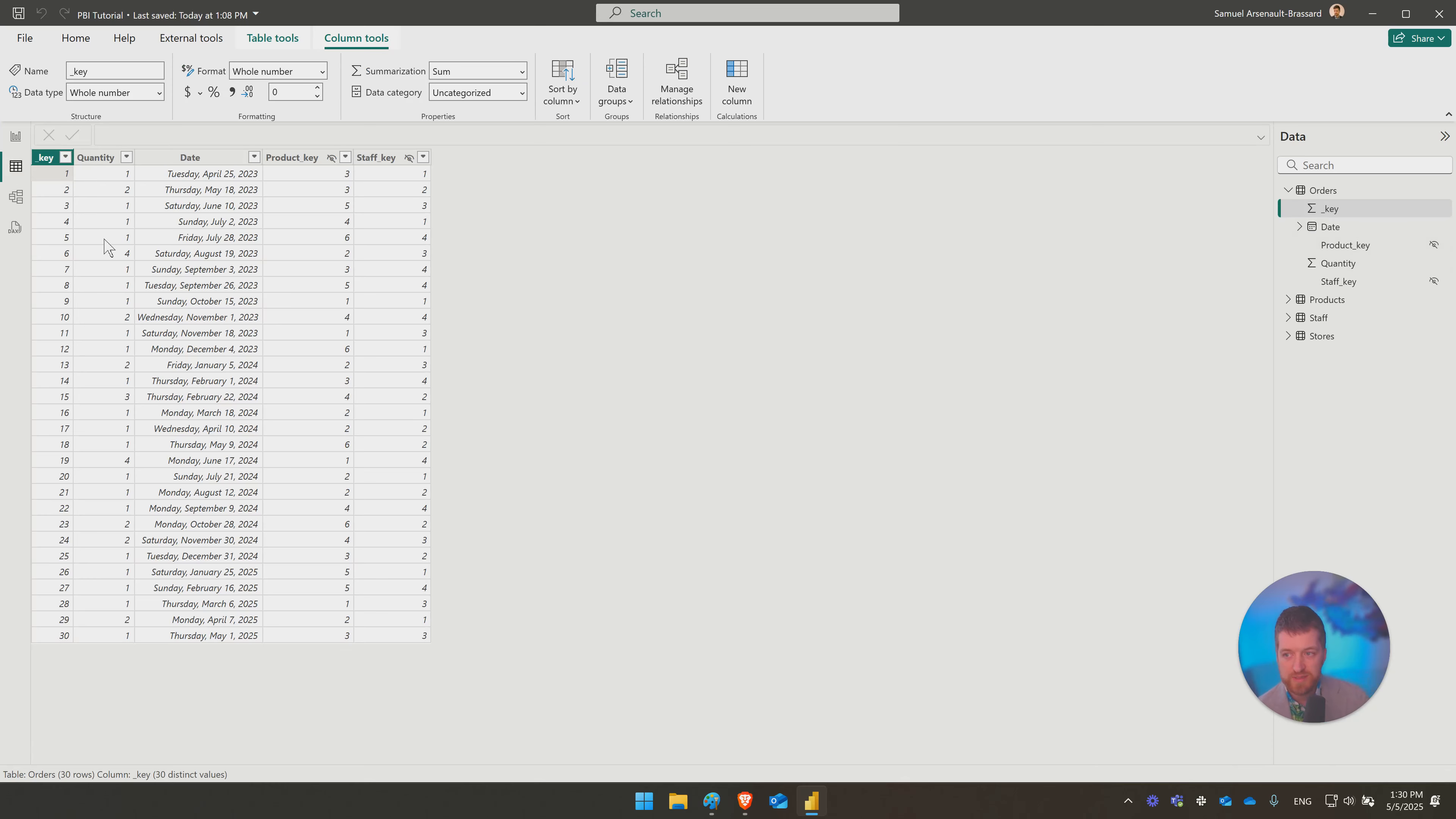
pyautogui.click(109, 319)
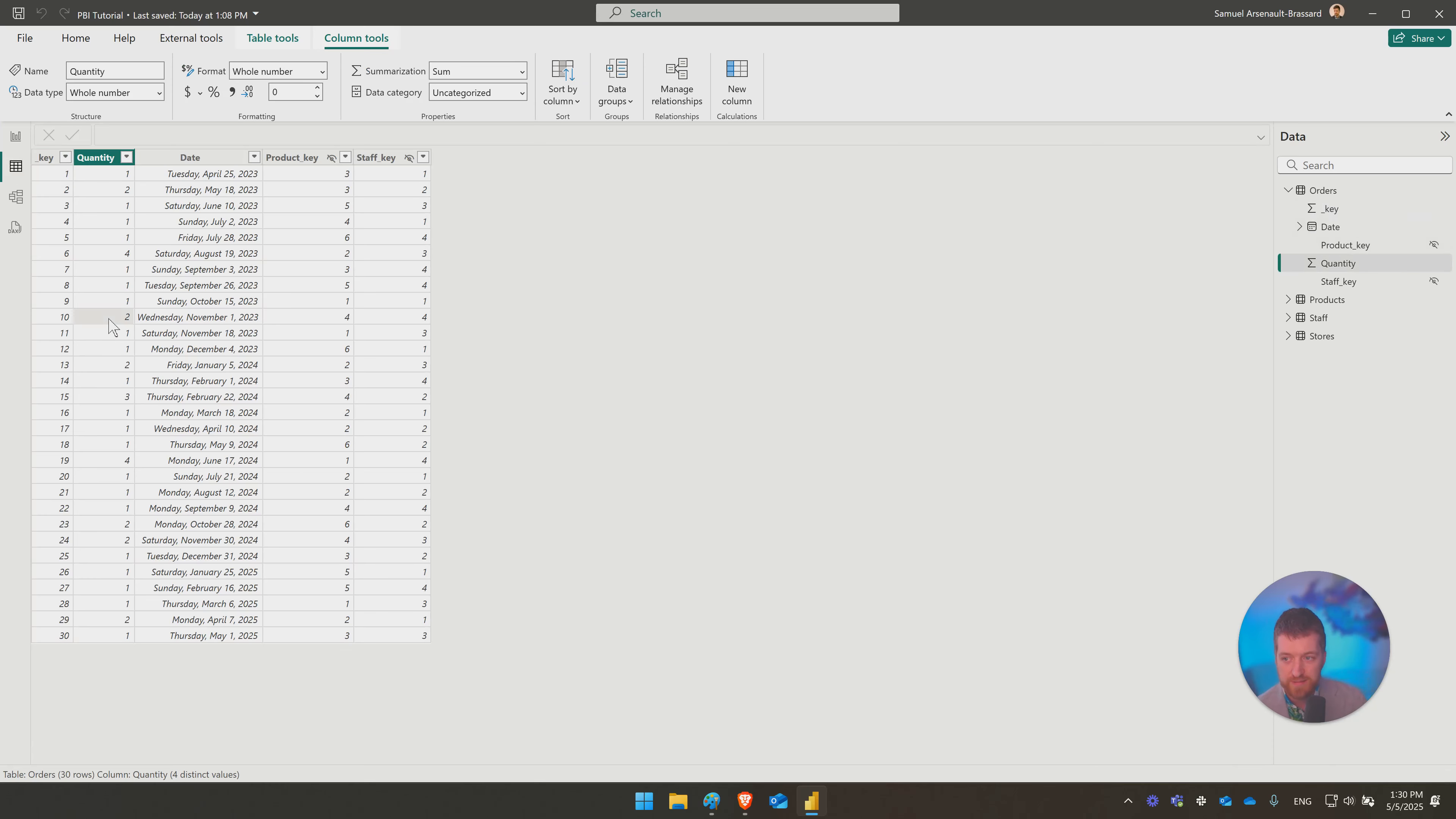
pyautogui.click(323, 321)
pyautogui.click(108, 323)
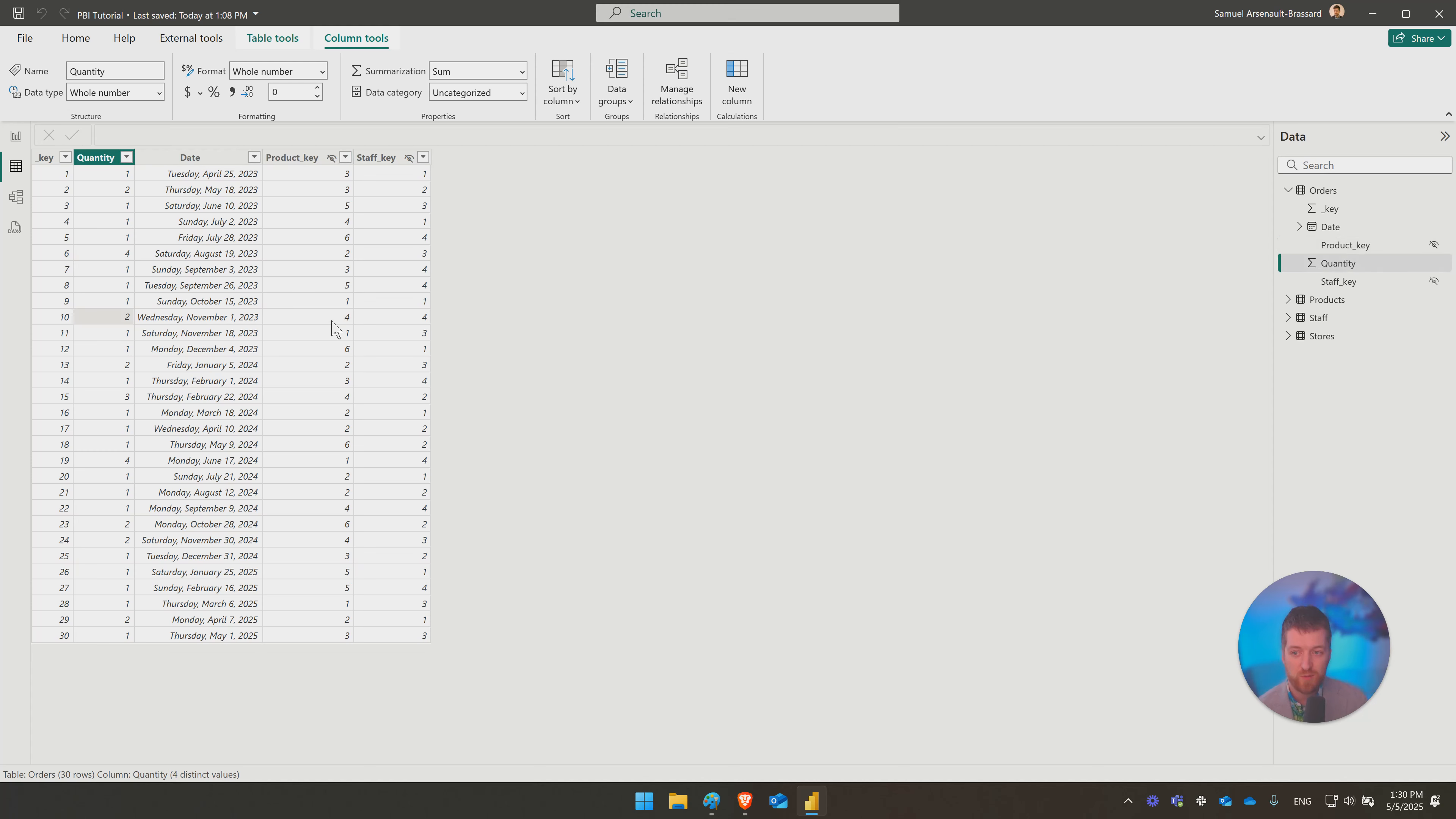
pyautogui.click(331, 321)
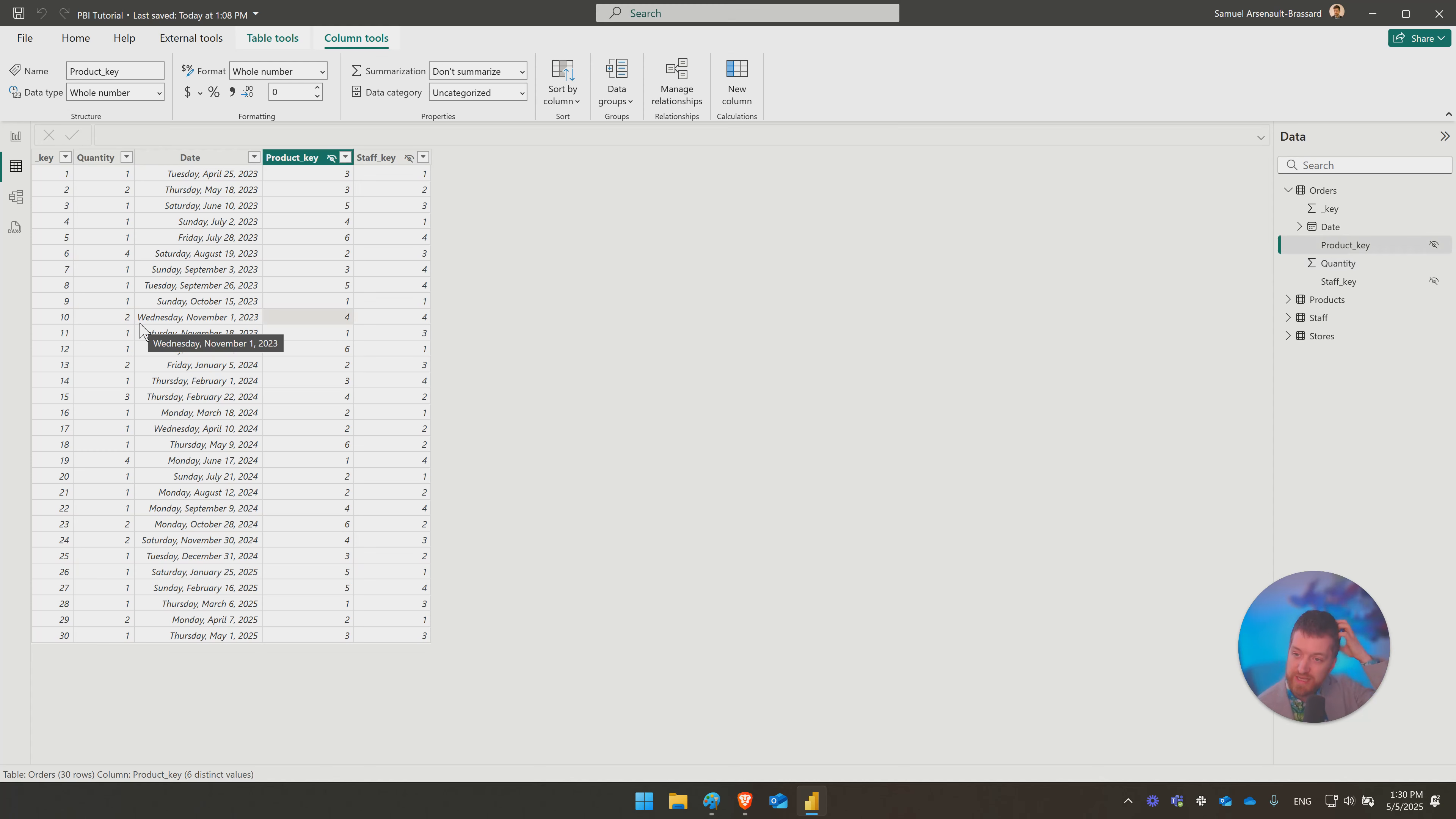
pyautogui.click(122, 398)
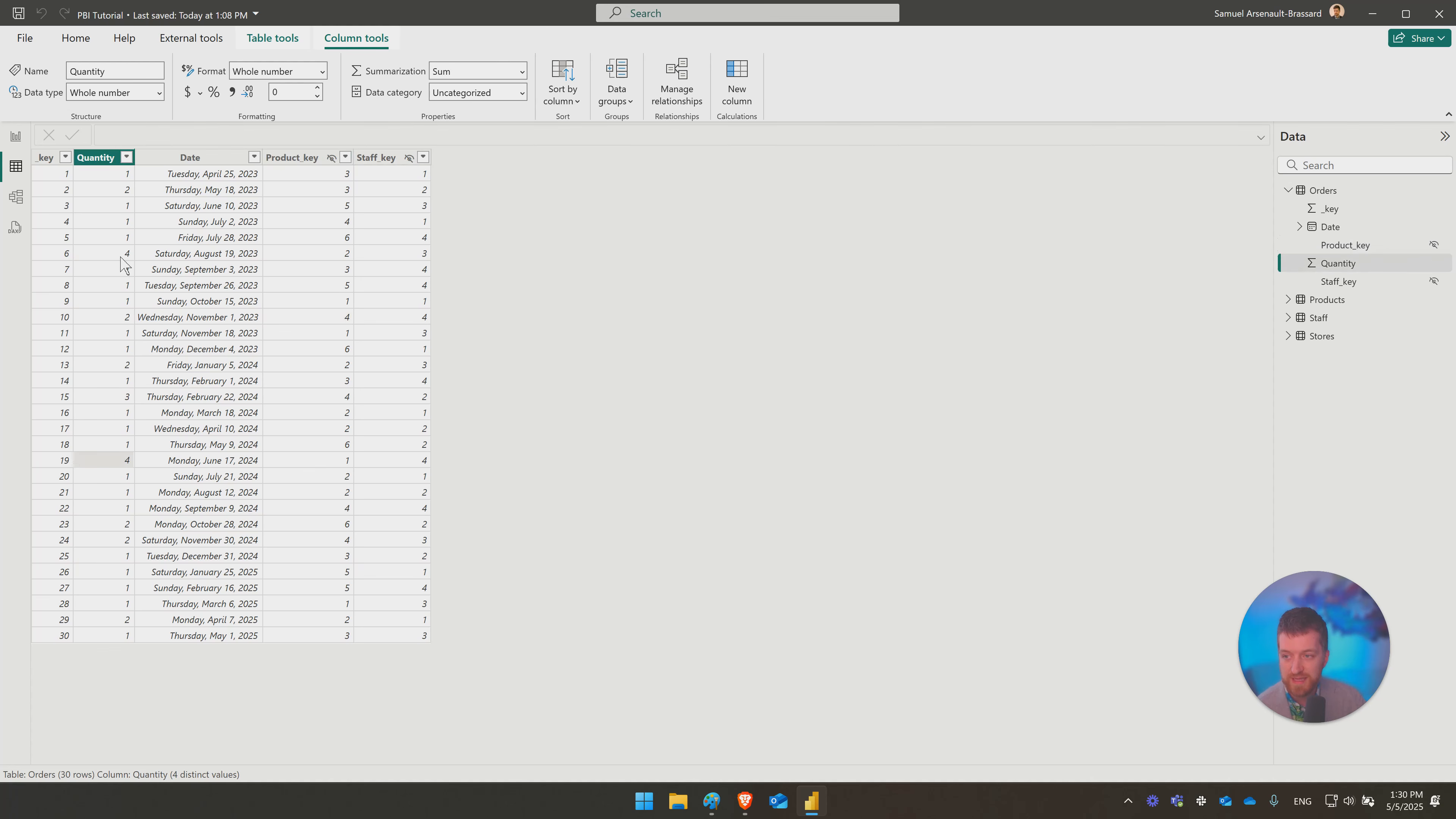
pyautogui.click(322, 255)
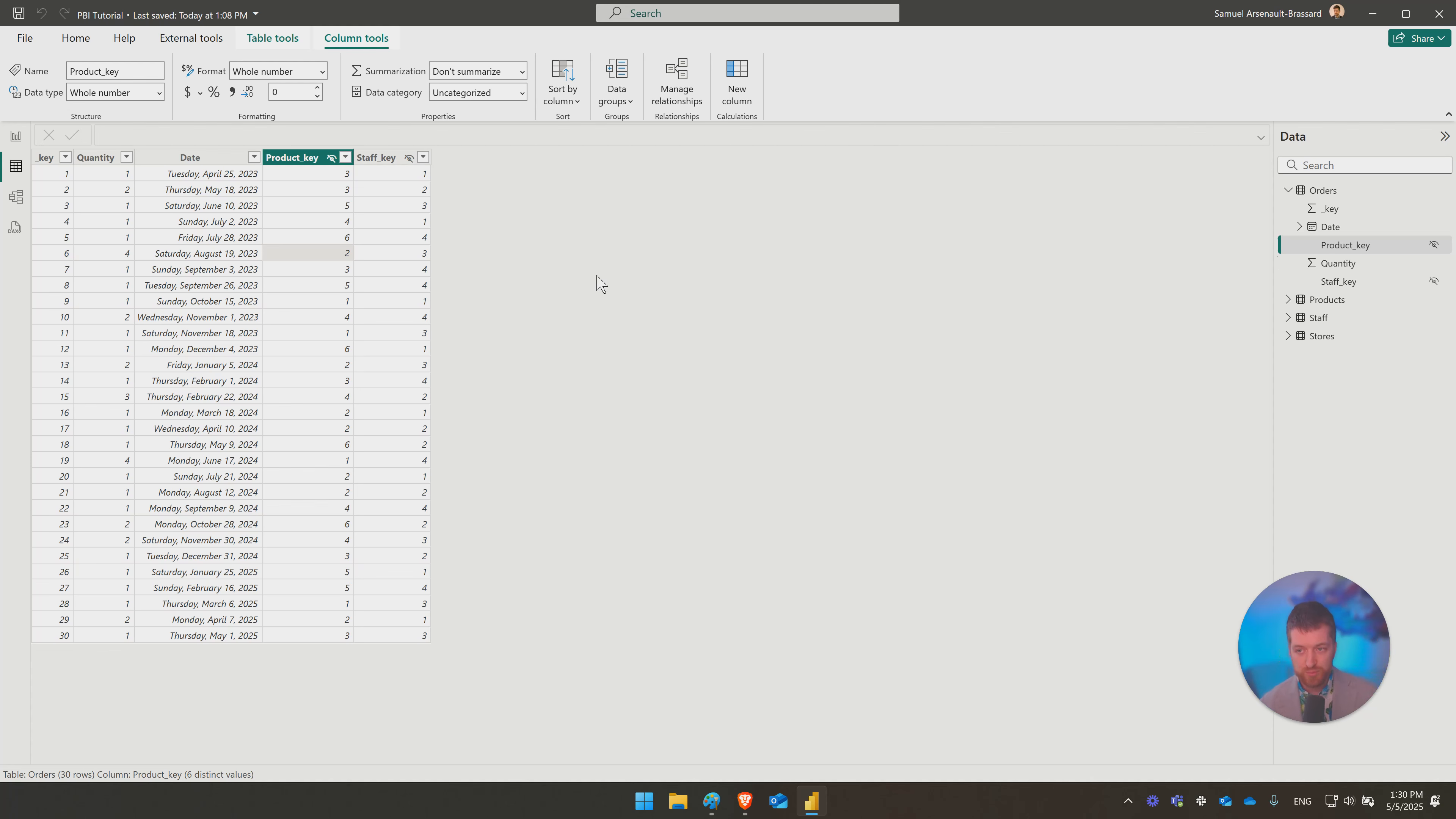
# Step: Open the Power Query Editor and compare the Staff, Stores and Orders queries
pyautogui.click(75, 38)
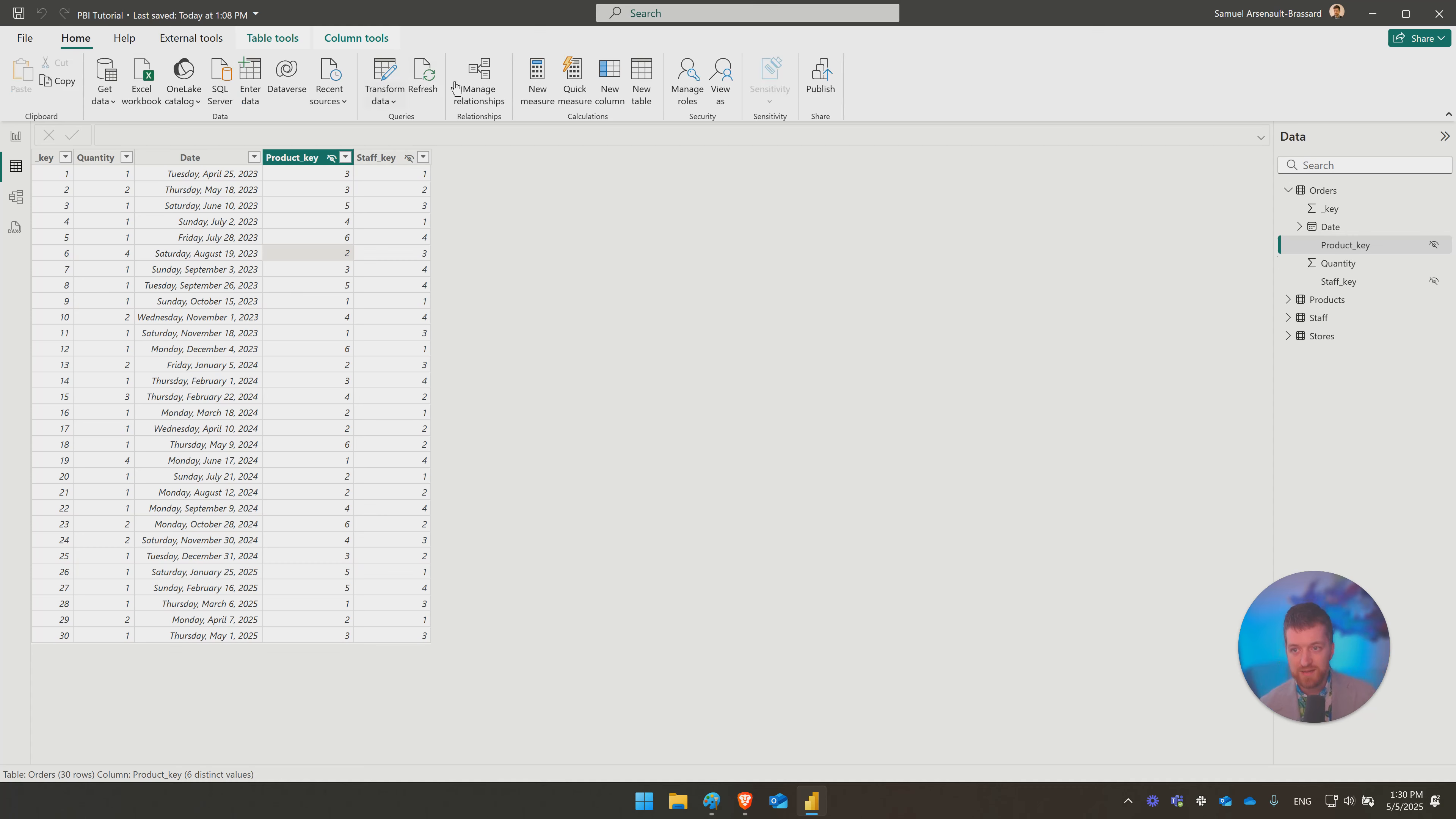
pyautogui.click(393, 71)
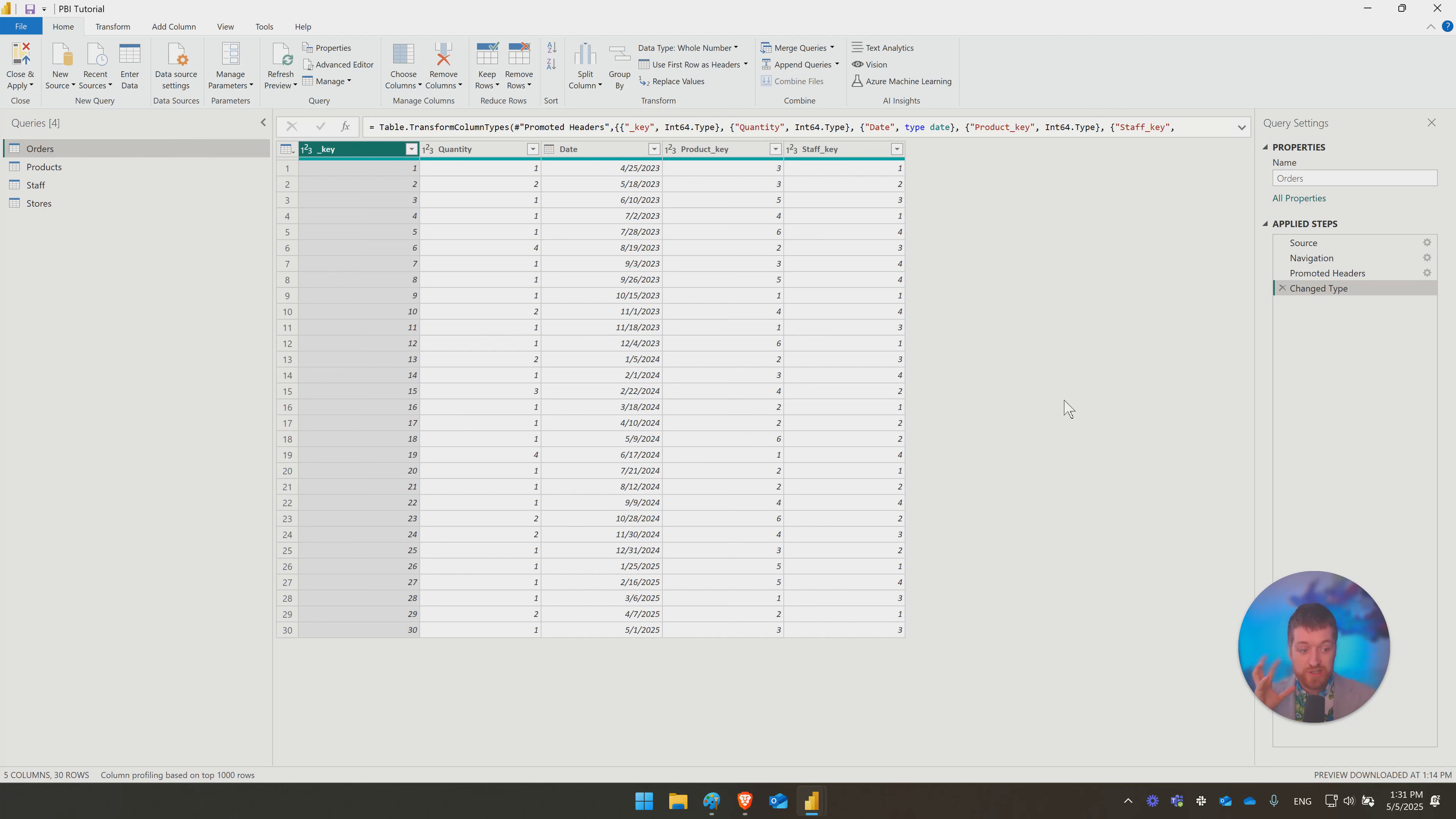
pyautogui.click(85, 190)
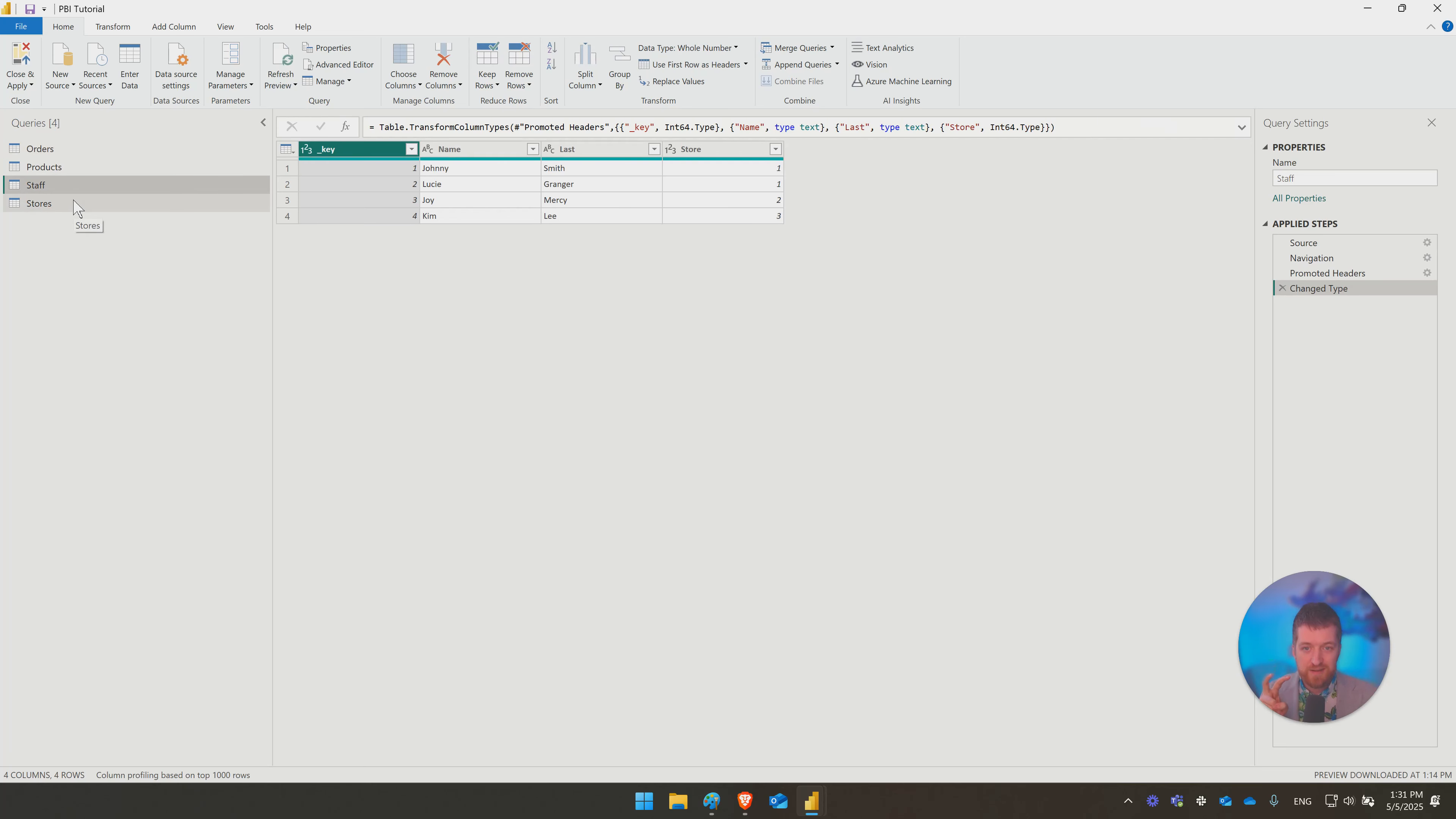
pyautogui.click(80, 204)
pyautogui.click(83, 187)
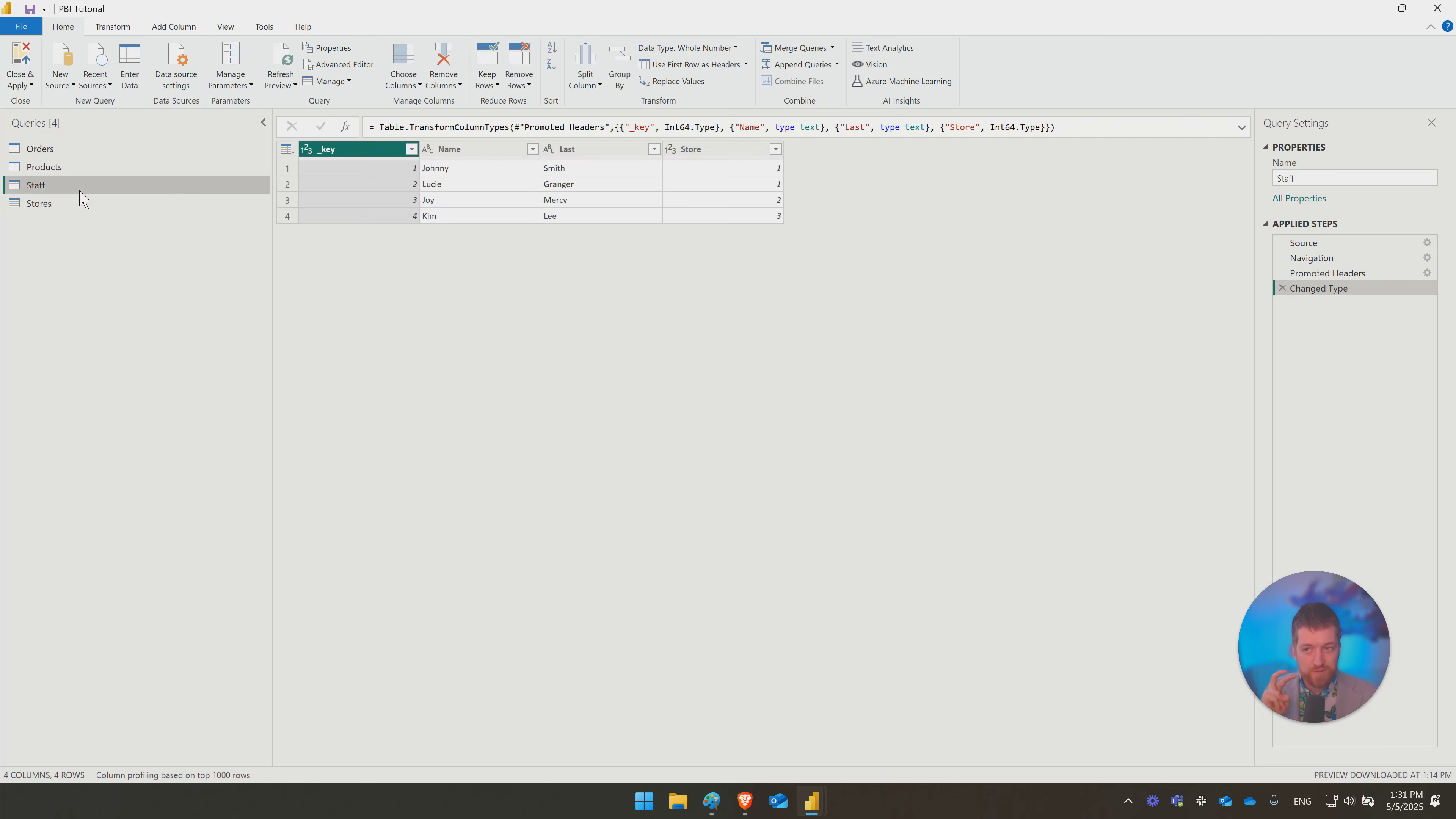
pyautogui.click(92, 150)
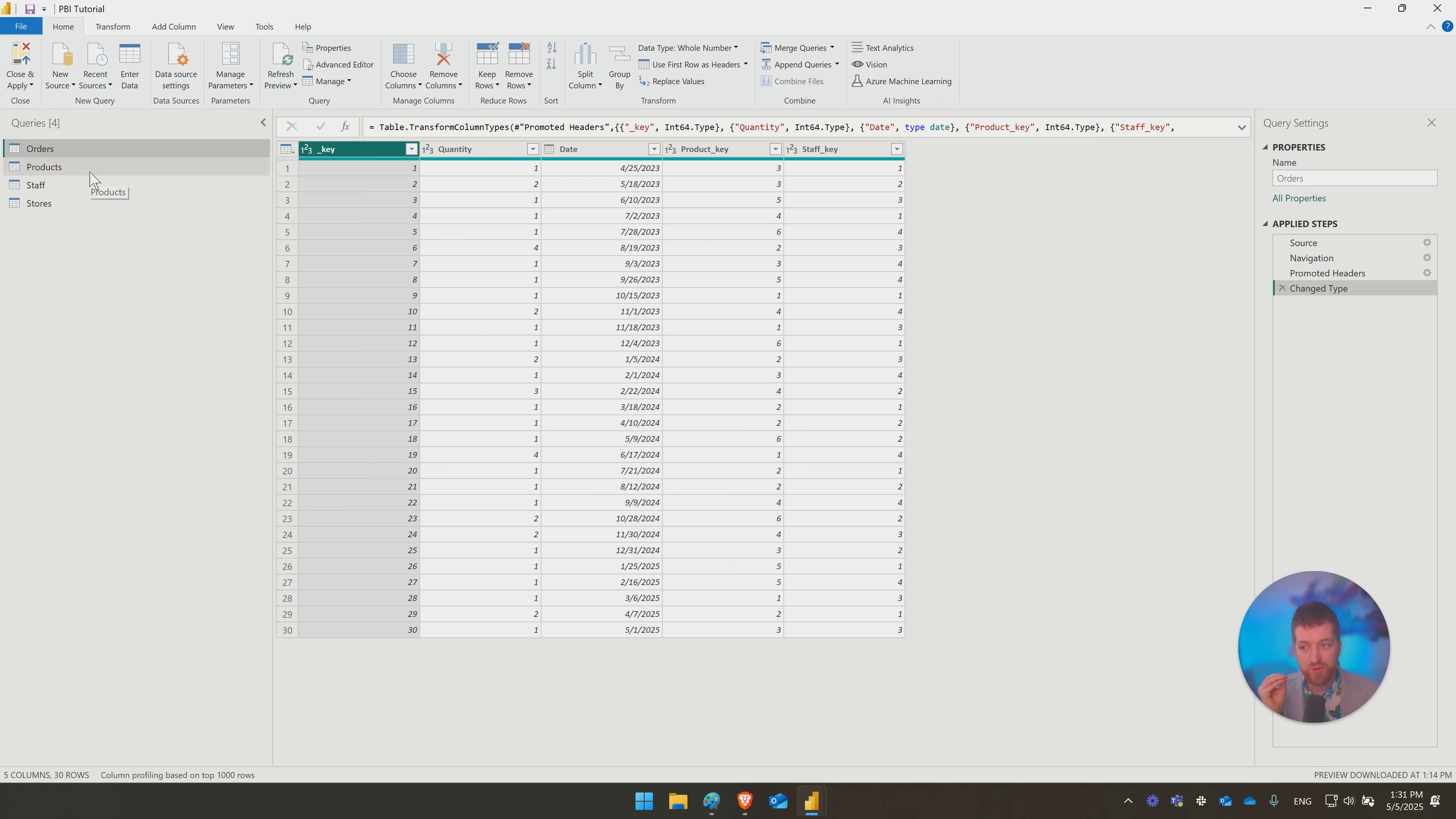
# Step: Merge the Stores query into Staff, matching Staff's Store column to Stores' _key with a Left Outer join
pyautogui.click(90, 190)
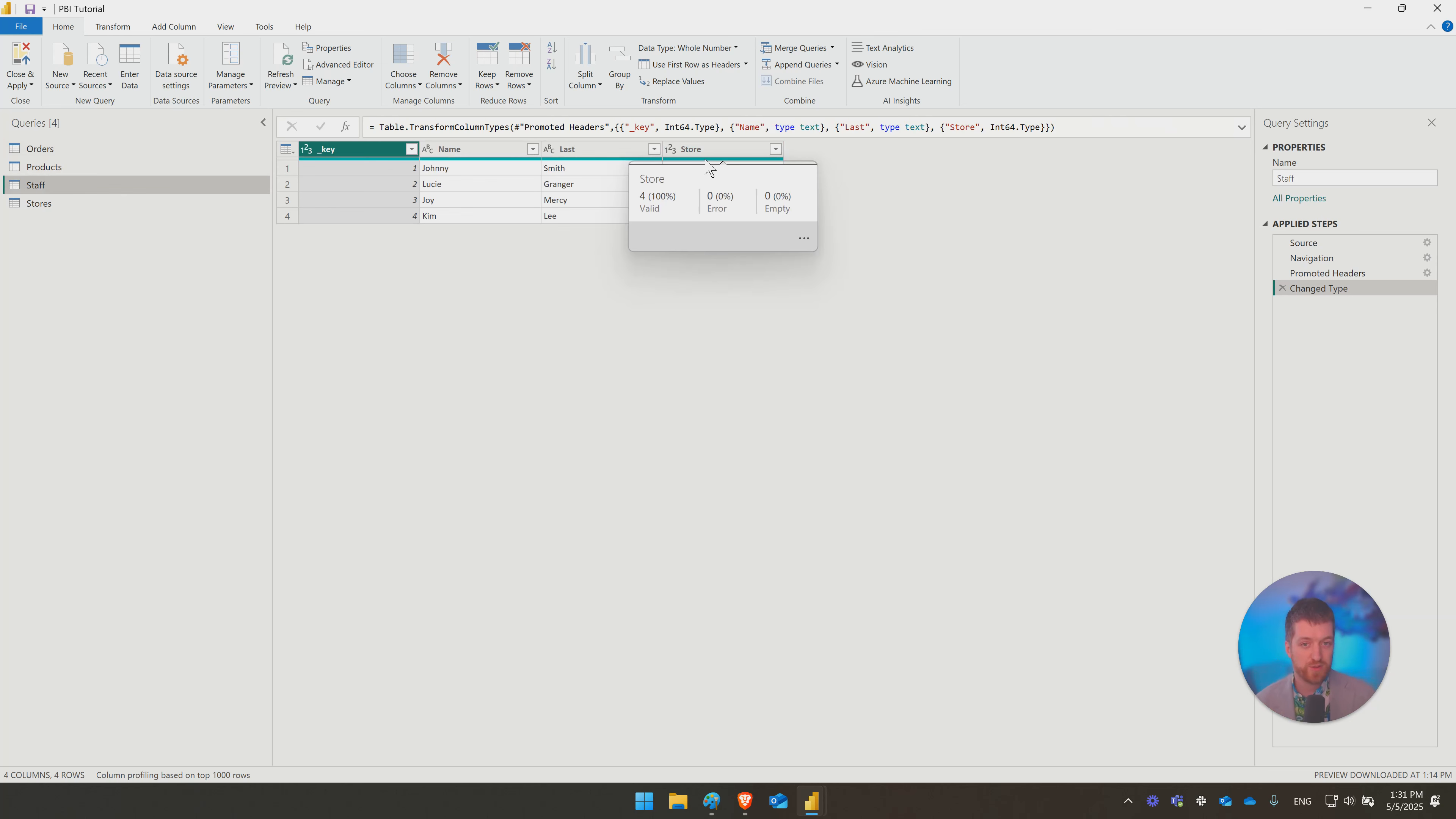
pyautogui.click(808, 50)
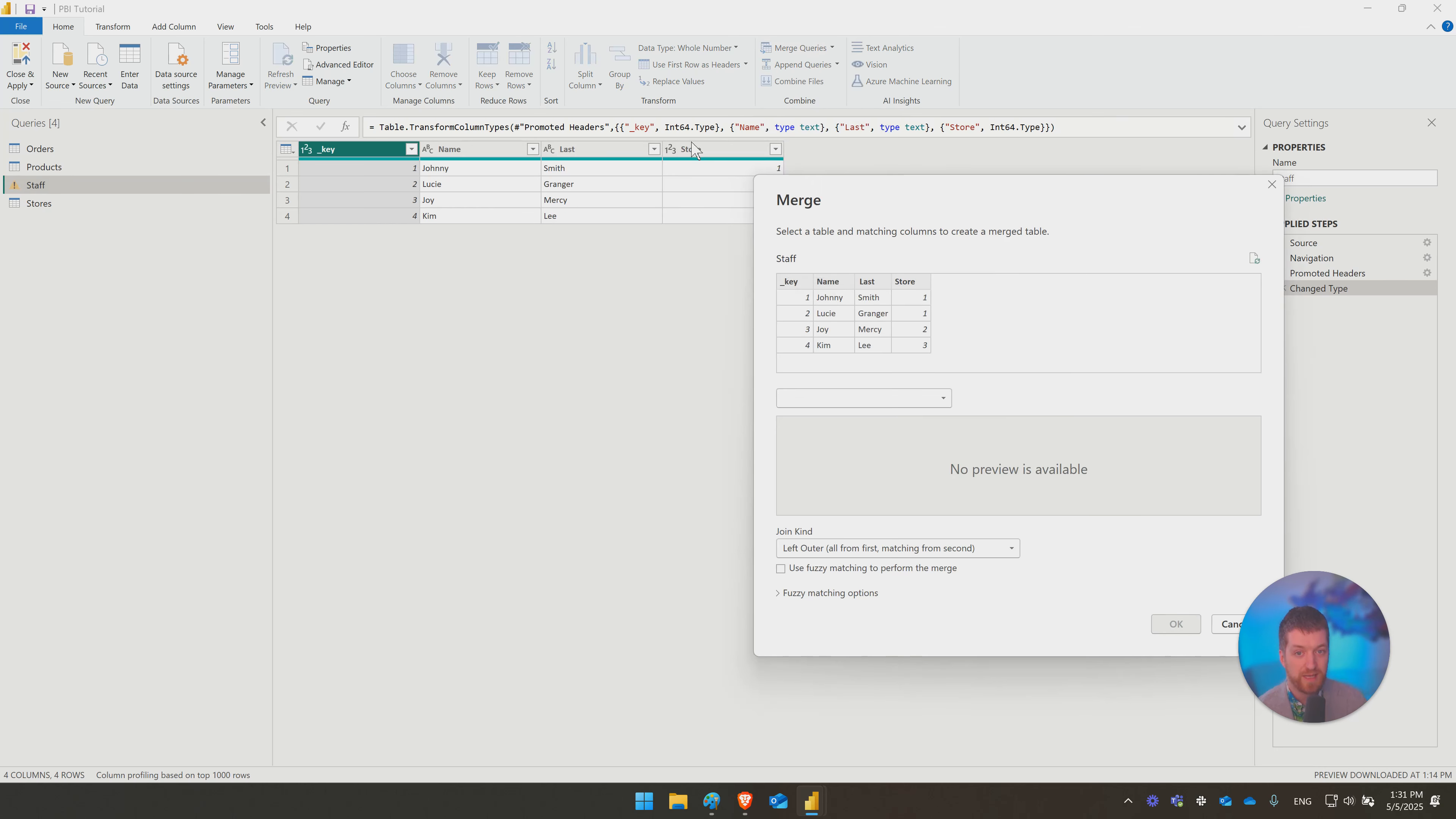
pyautogui.click(915, 293)
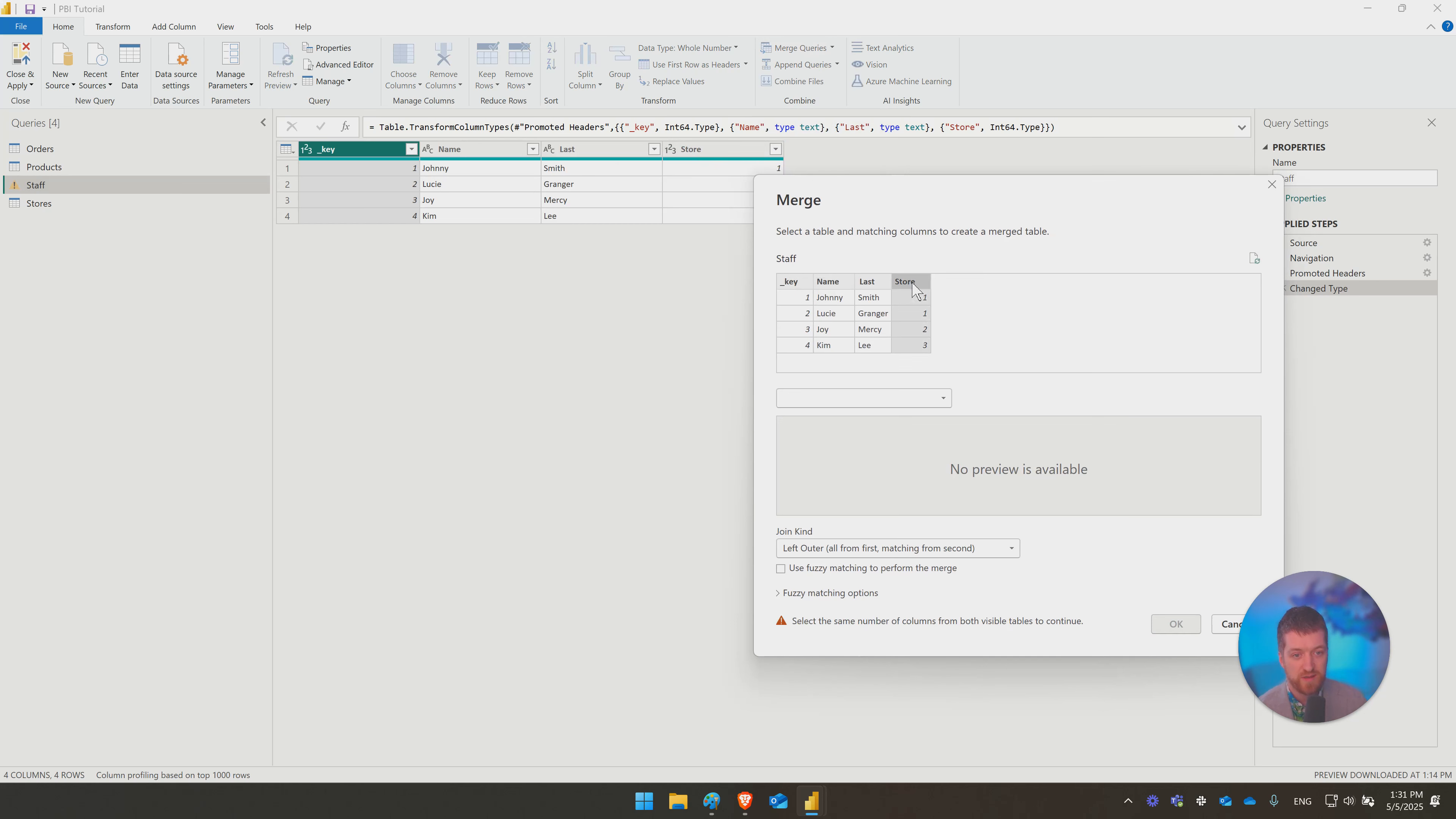
pyautogui.click(877, 400)
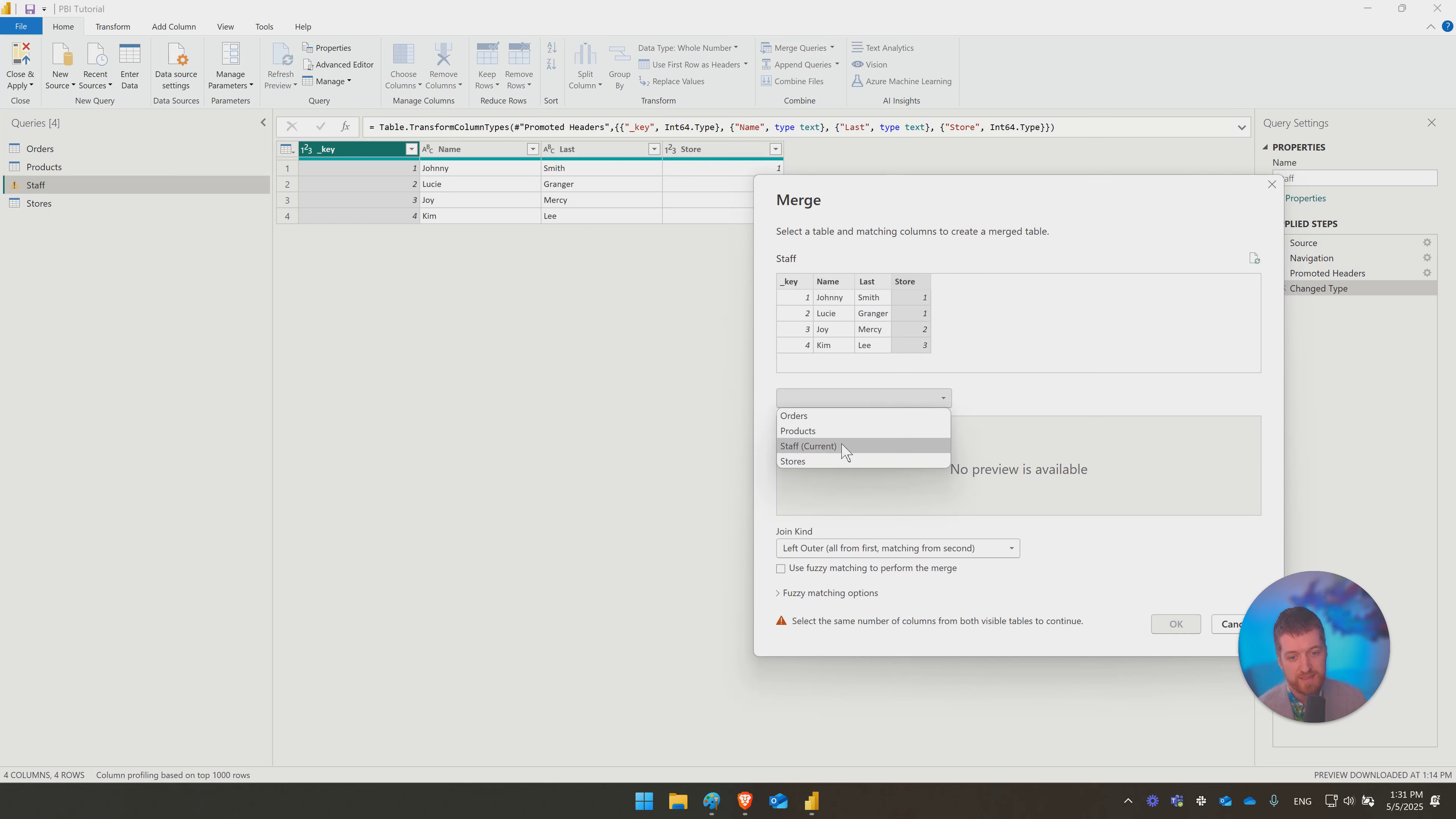
pyautogui.click(833, 463)
pyautogui.click(805, 431)
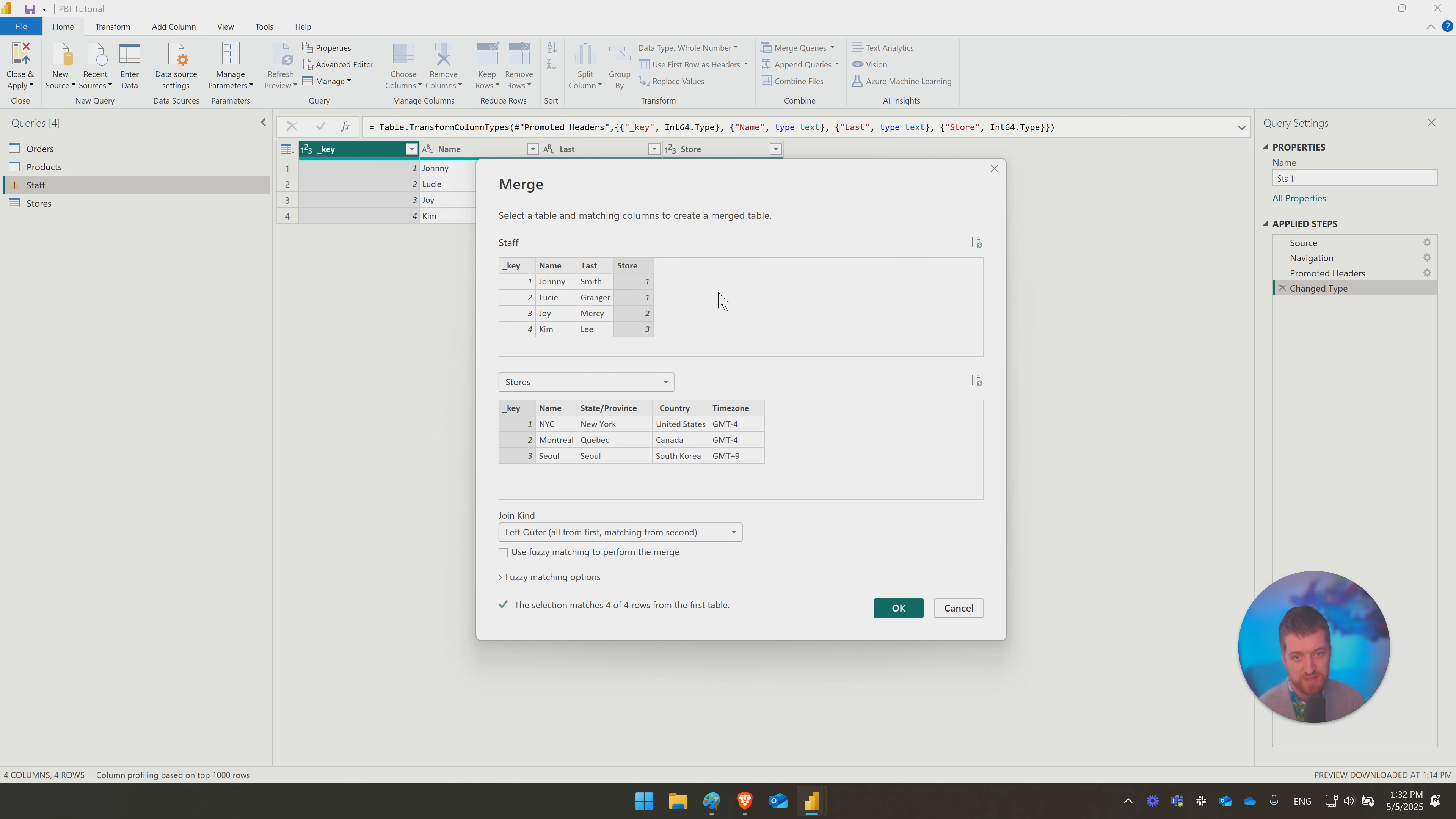
pyautogui.moveTo(715, 170); pyautogui.dragTo(690, 207)
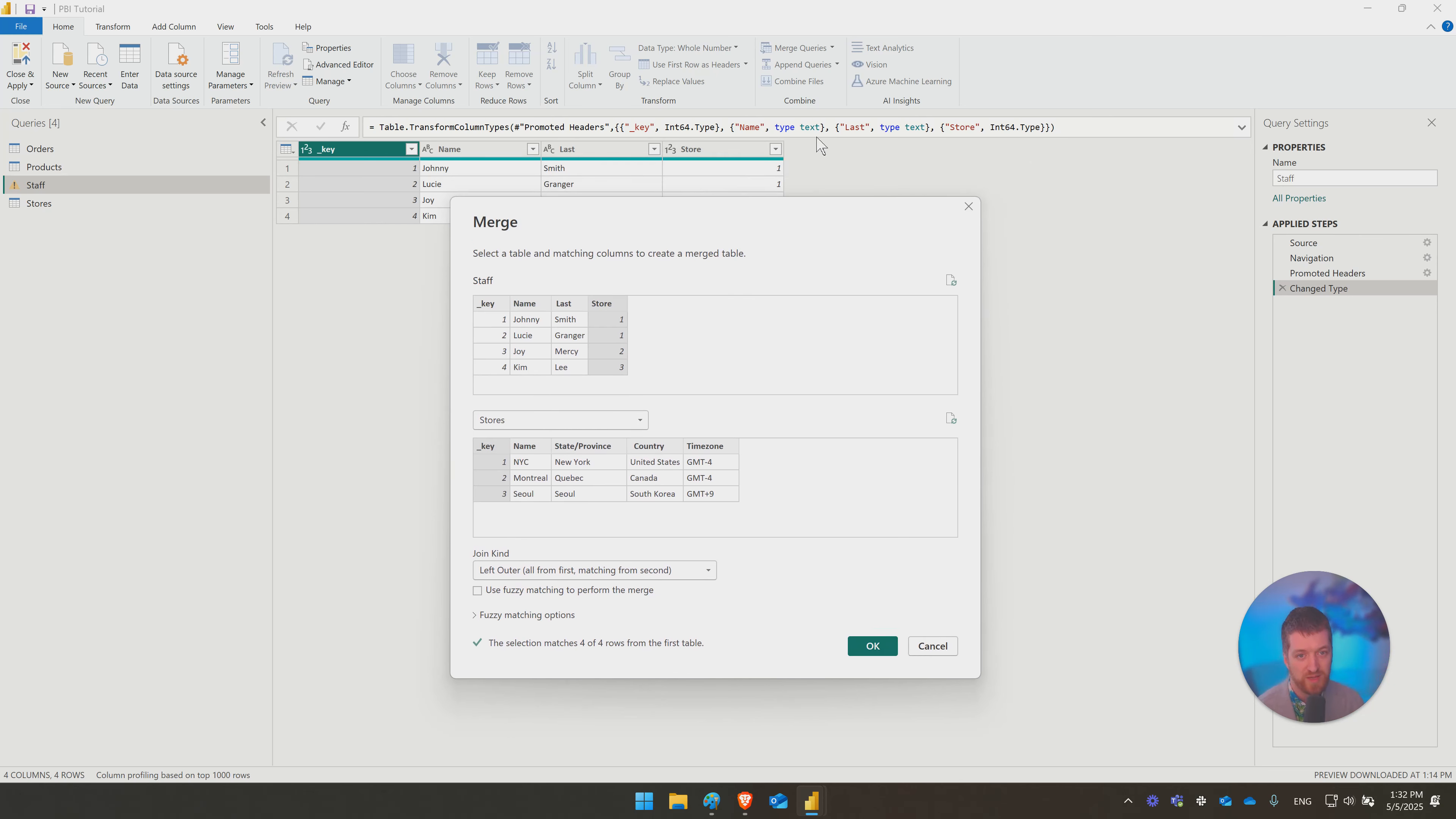
pyautogui.click(872, 647)
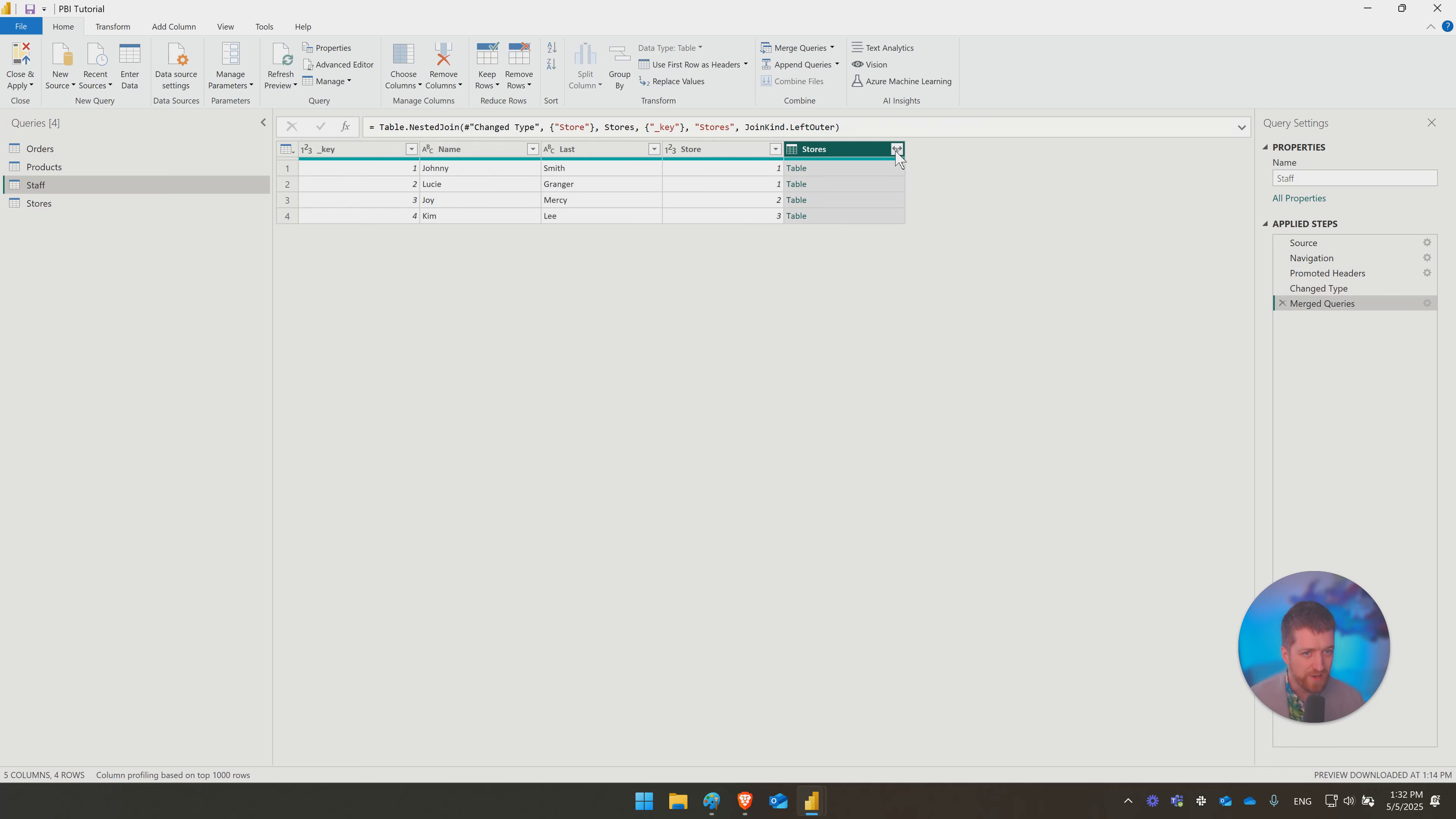
# Step: Preview the first row's nested Stores table and compare the query before and after the merge step
pyautogui.click(837, 172)
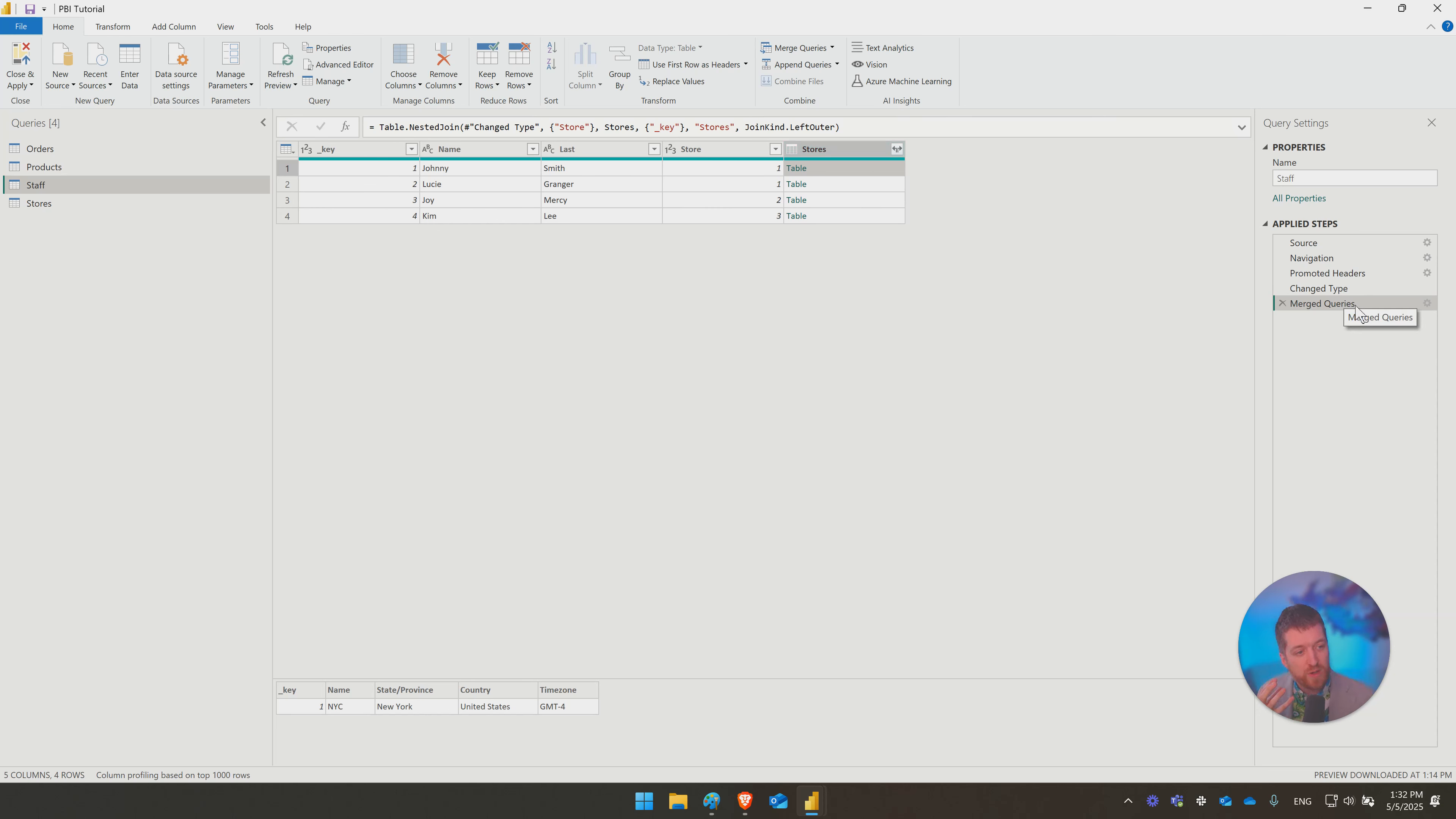
pyautogui.click(1318, 289)
pyautogui.click(1342, 304)
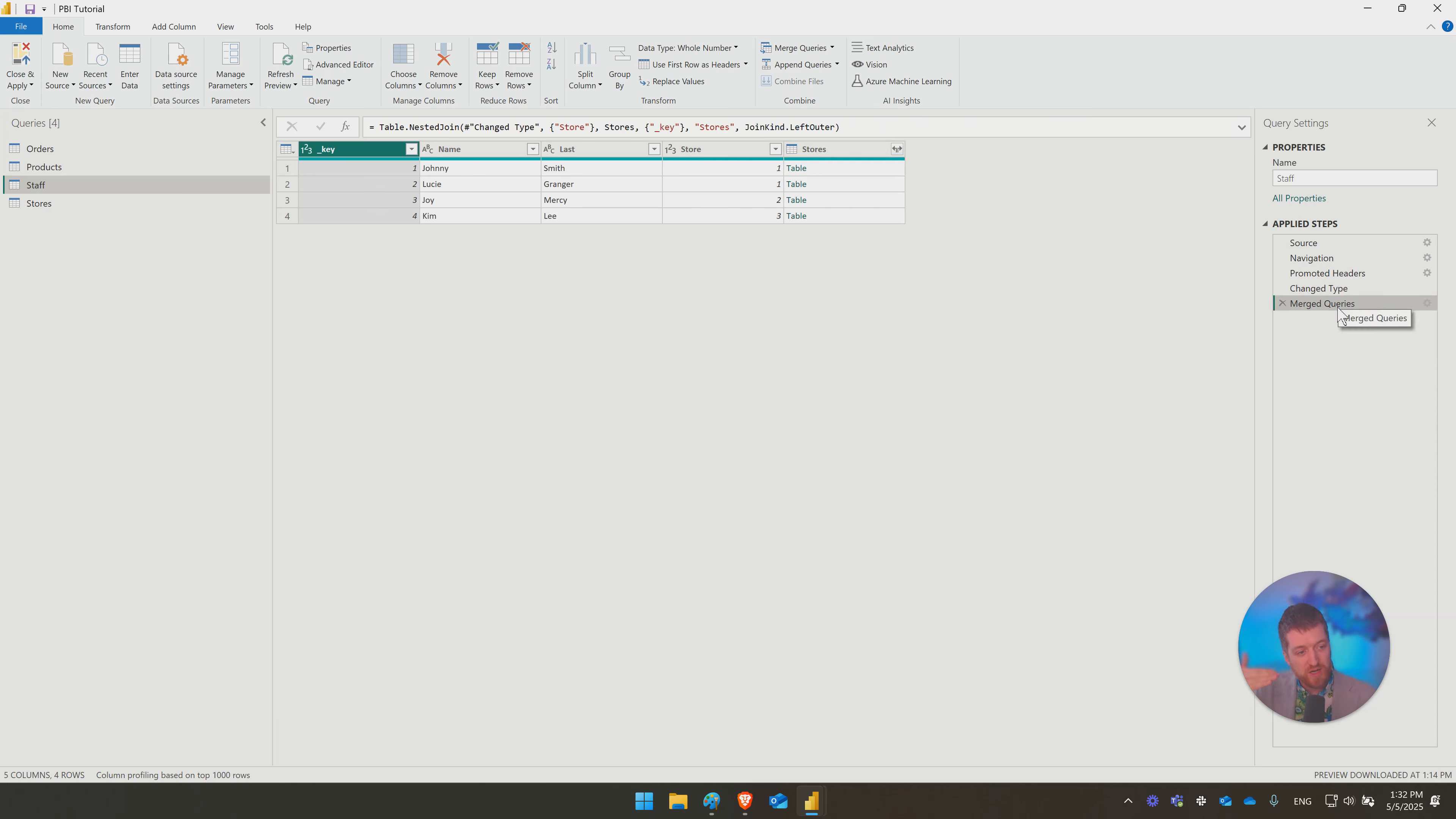
# Step: Expand the merged Stores column to Name, State/Province, Country and Timezone, leaving out _key and keeping the original column name as prefix
pyautogui.click(896, 149)
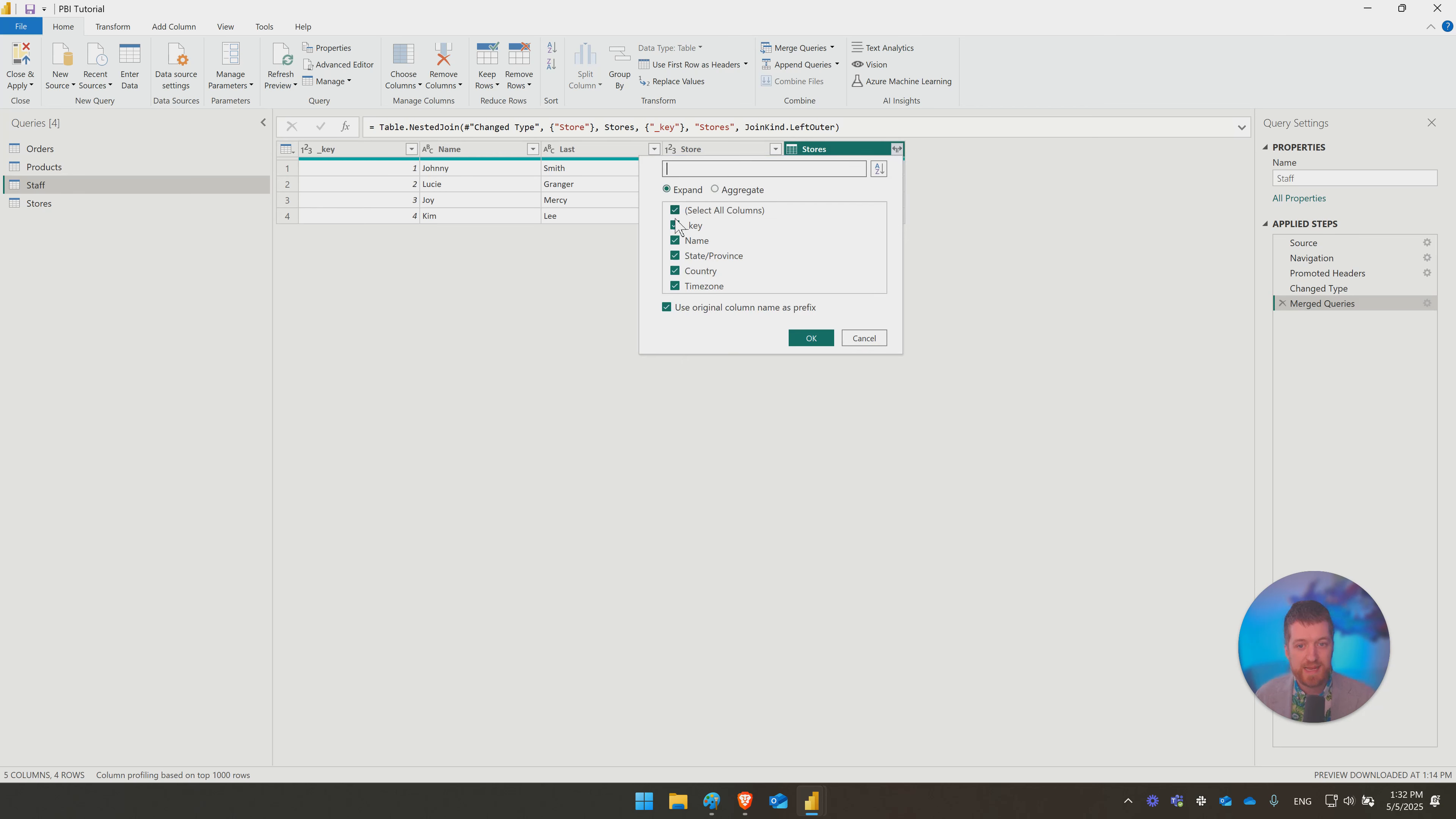
pyautogui.click(675, 241)
pyautogui.click(675, 211)
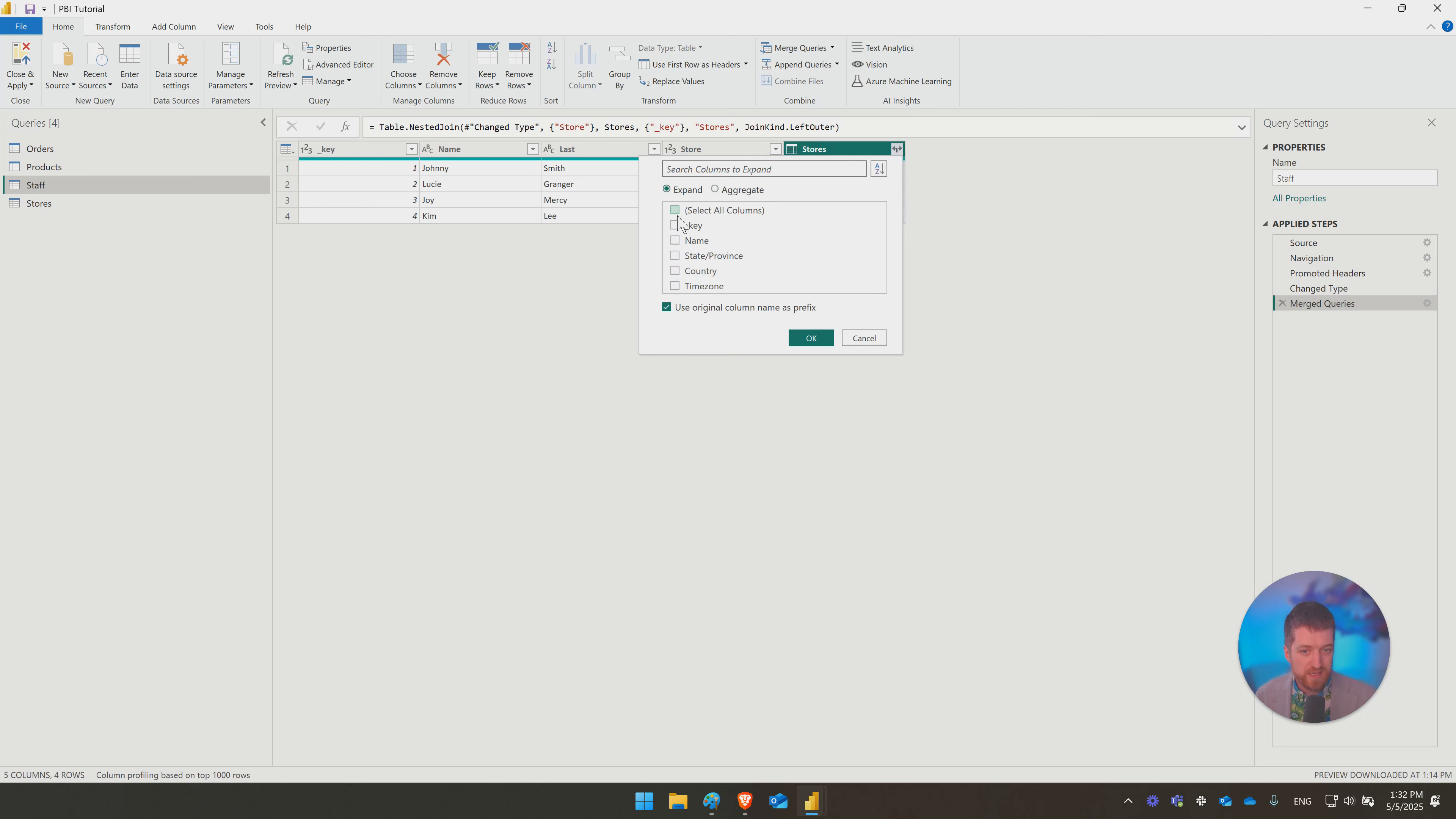
pyautogui.click(675, 241)
pyautogui.click(676, 257)
pyautogui.click(675, 272)
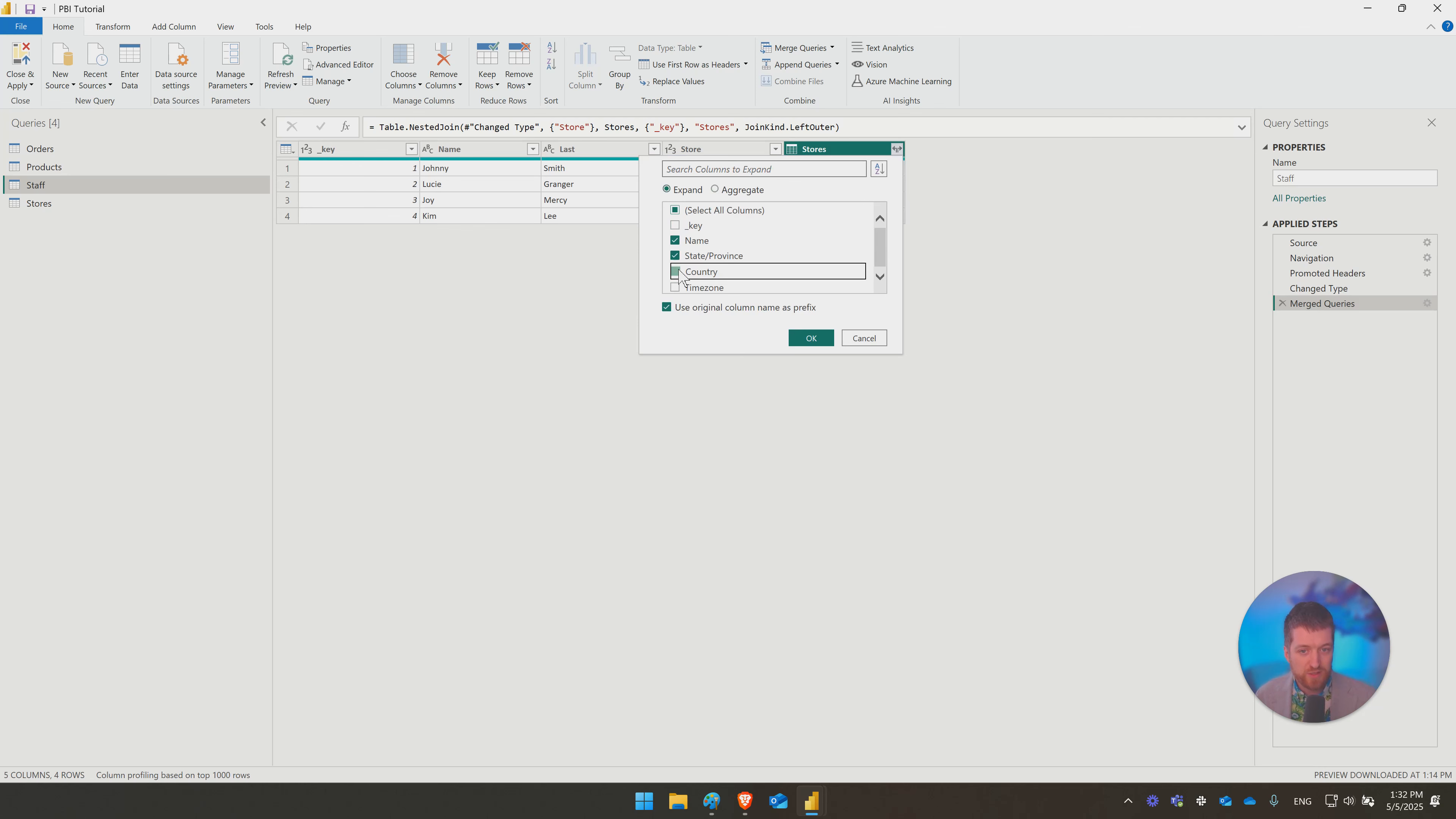
pyautogui.click(676, 288)
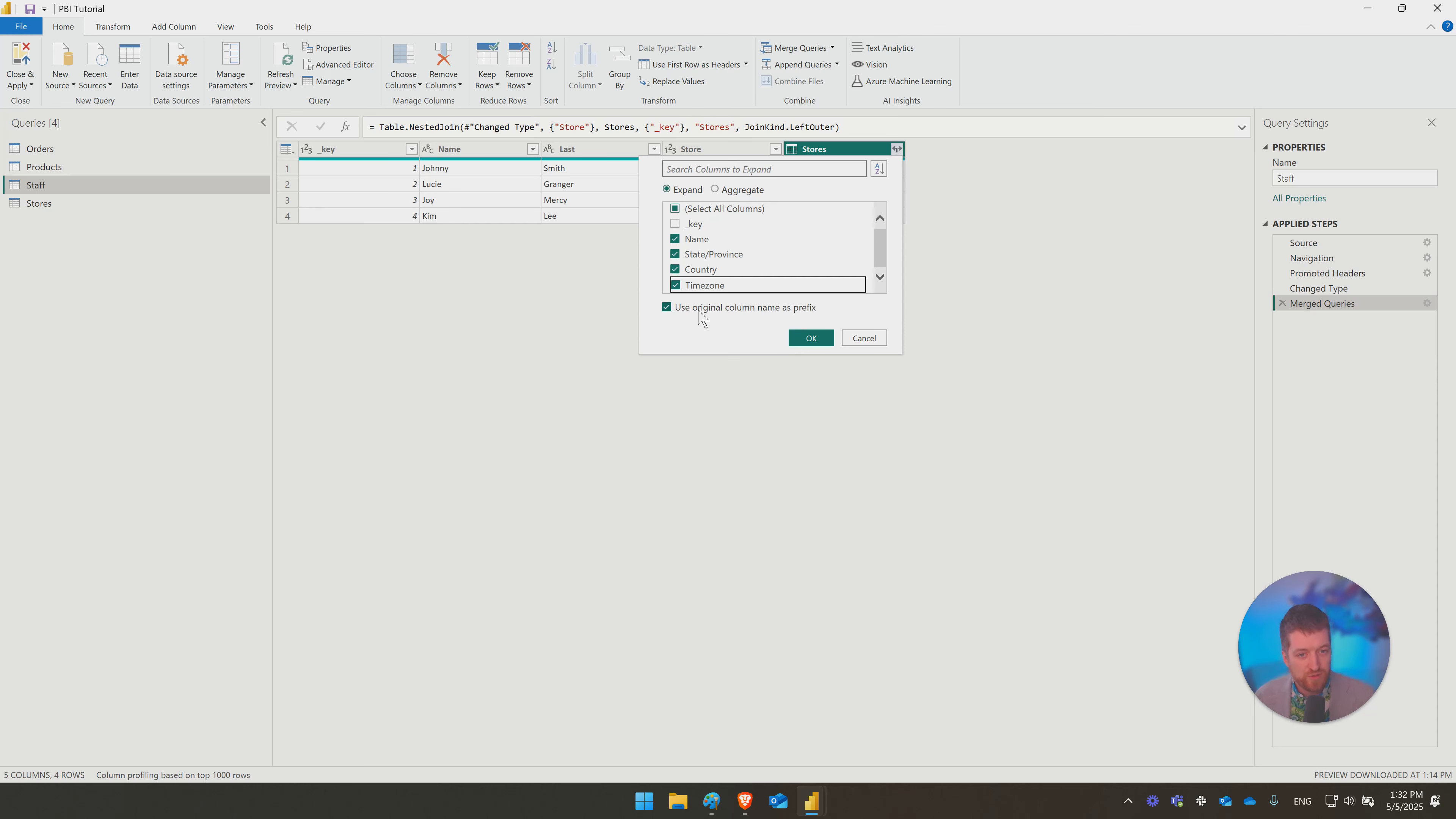
pyautogui.click(810, 338)
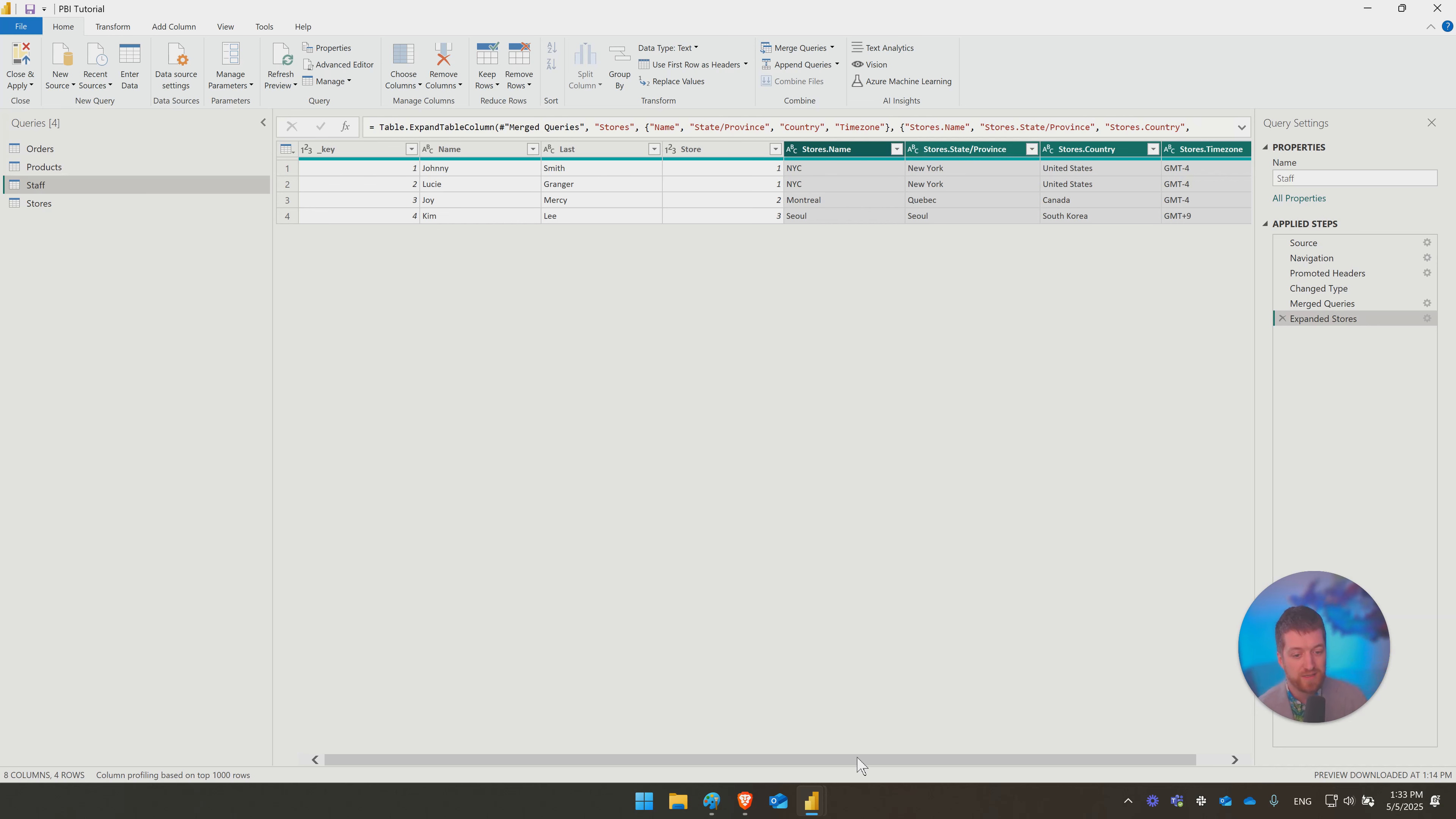
pyautogui.moveTo(862, 764); pyautogui.dragTo(935, 770)
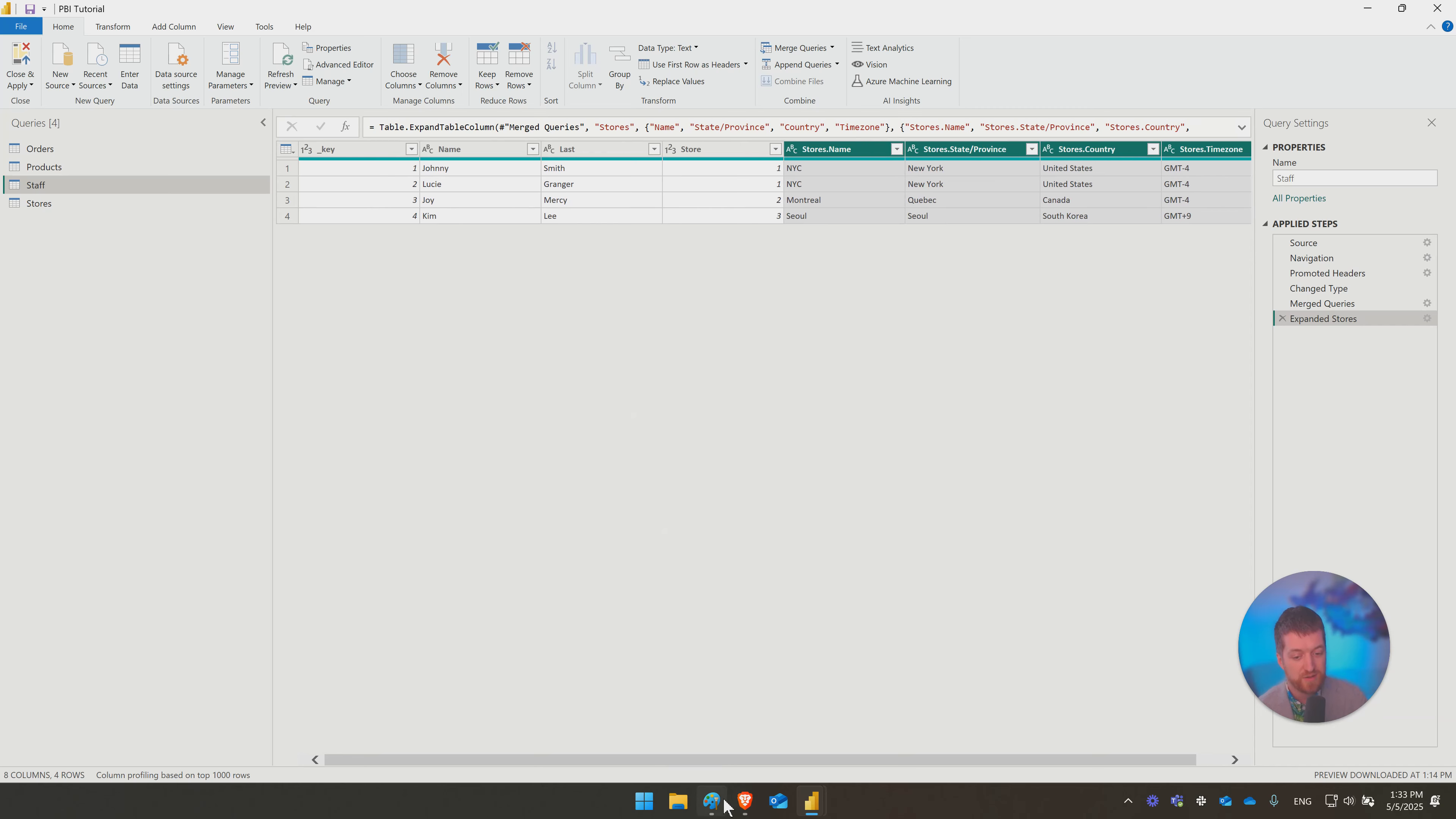
# Step: Switch to the fact-and-dimension diagram in Paint
pyautogui.click(711, 801)
pyautogui.click(926, 254)
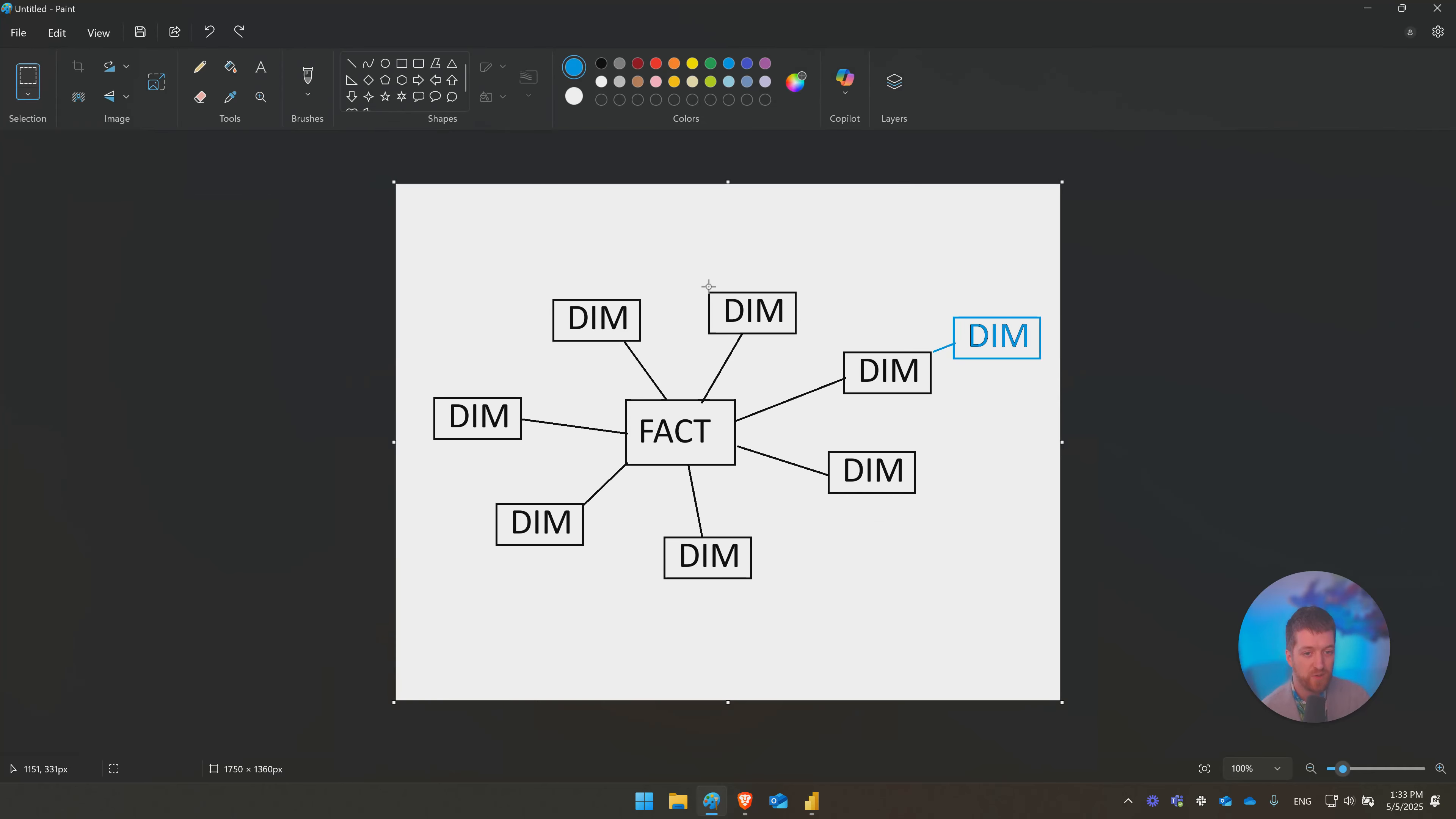
pyautogui.click(401, 63)
pyautogui.moveTo(823, 309); pyautogui.dragTo(1060, 419)
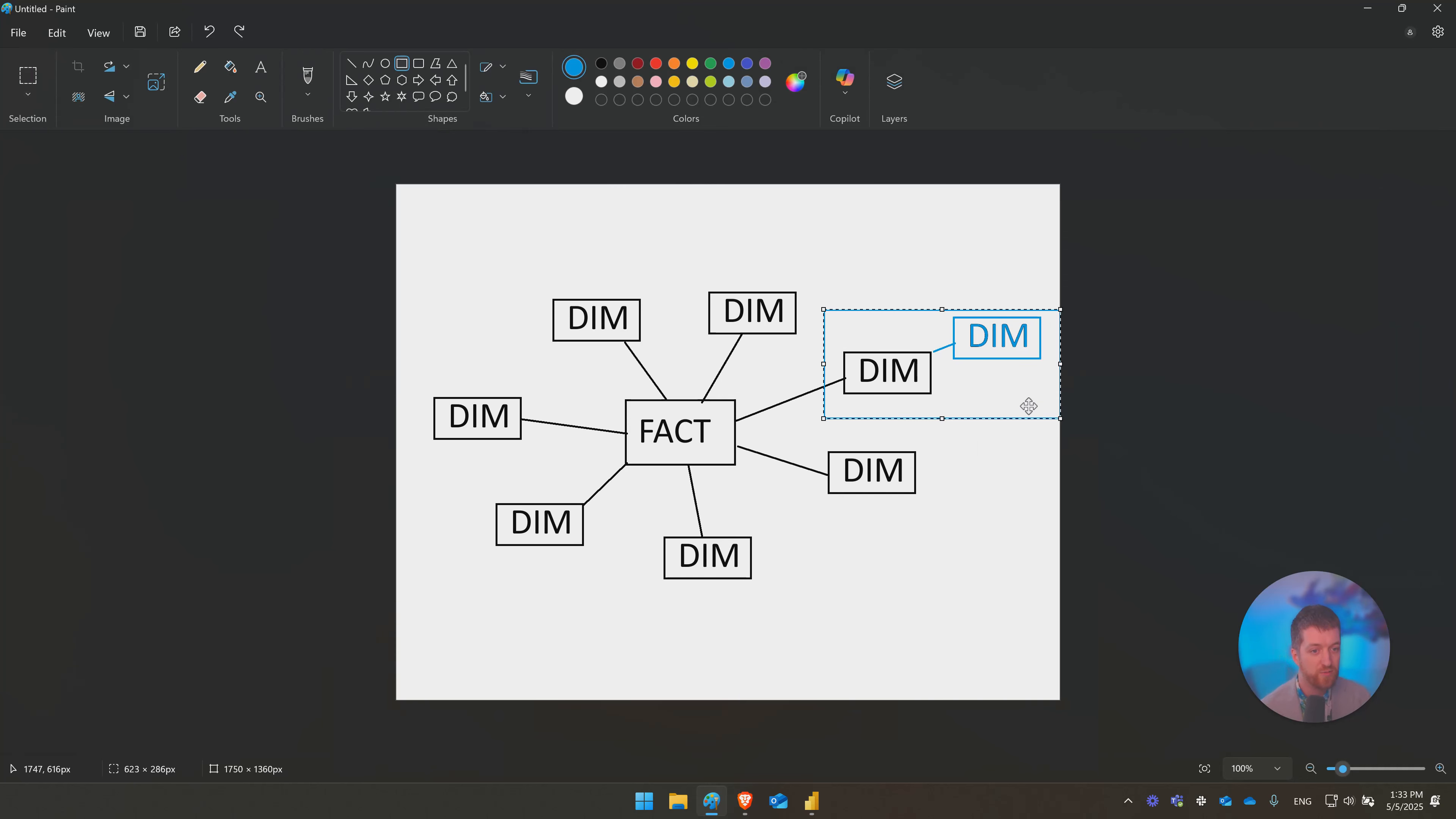
pyautogui.hotkey('ctrl', 'z')
pyautogui.moveTo(933, 308); pyautogui.dragTo(1045, 375)
pyautogui.hotkey('ctrl', 'z')
# Step: Delete the blue outer DIM box and its connector line from the diagram, leaving a pure star schema
pyautogui.press('s')
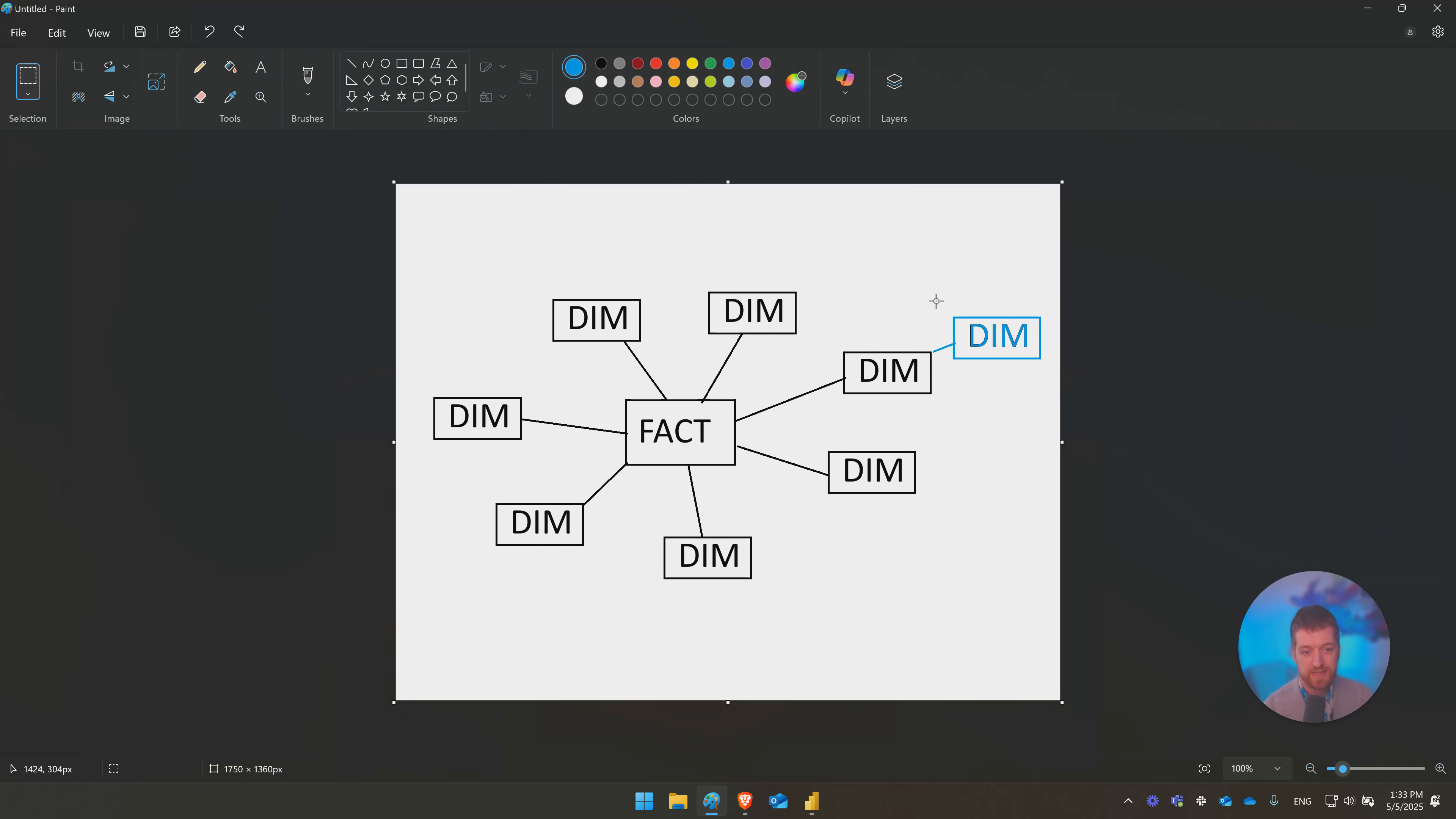
pyautogui.moveTo(936, 301); pyautogui.dragTo(1056, 378)
pyautogui.press('Delete')
pyautogui.moveTo(934, 337); pyautogui.dragTo(966, 375)
pyautogui.press('Delete')
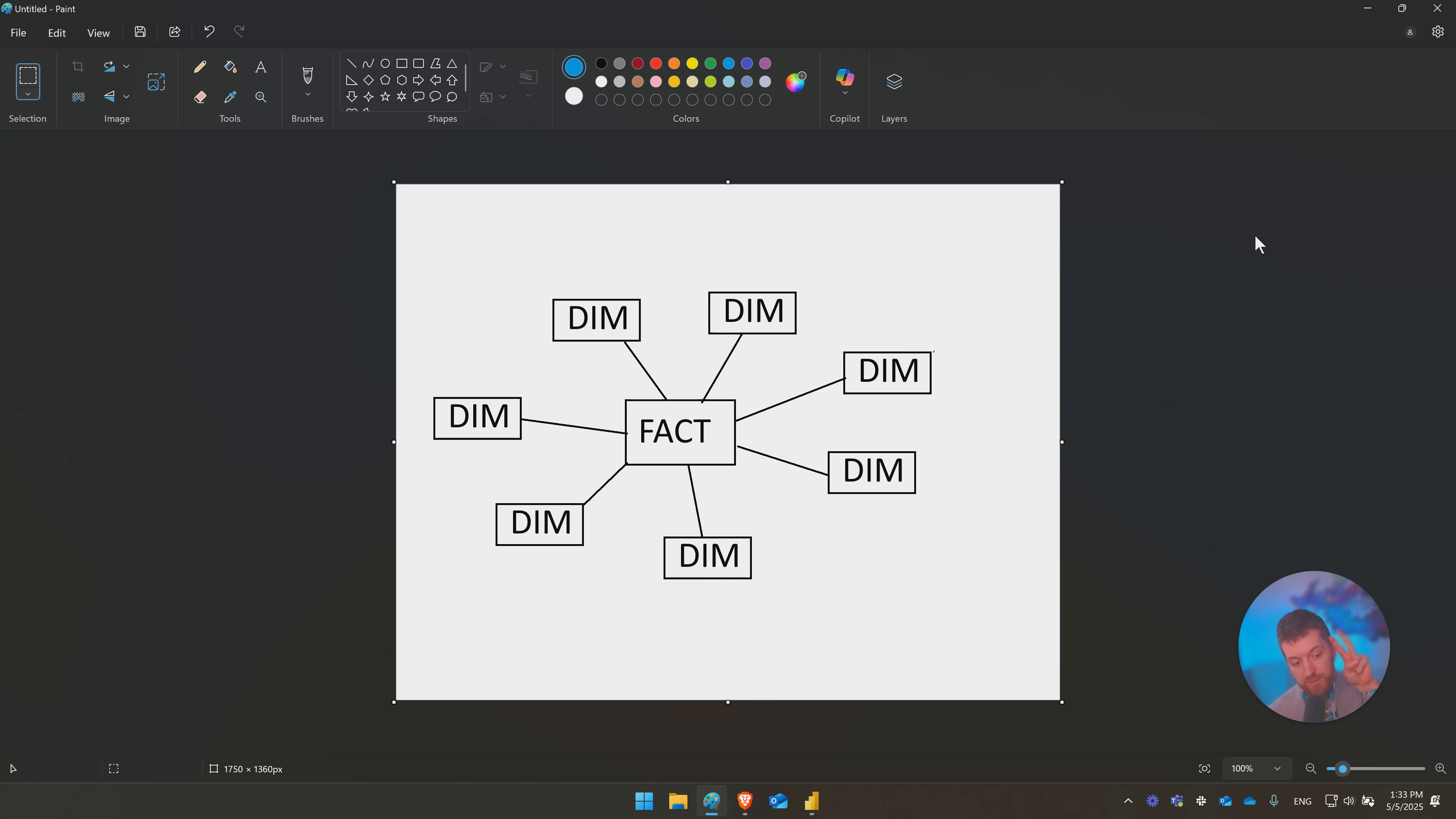
# Step: Switch back to the Power Query Editor and disable loading of the Stores query, accepting the possible data loss
pyautogui.hotkey('alt', 'Tab')
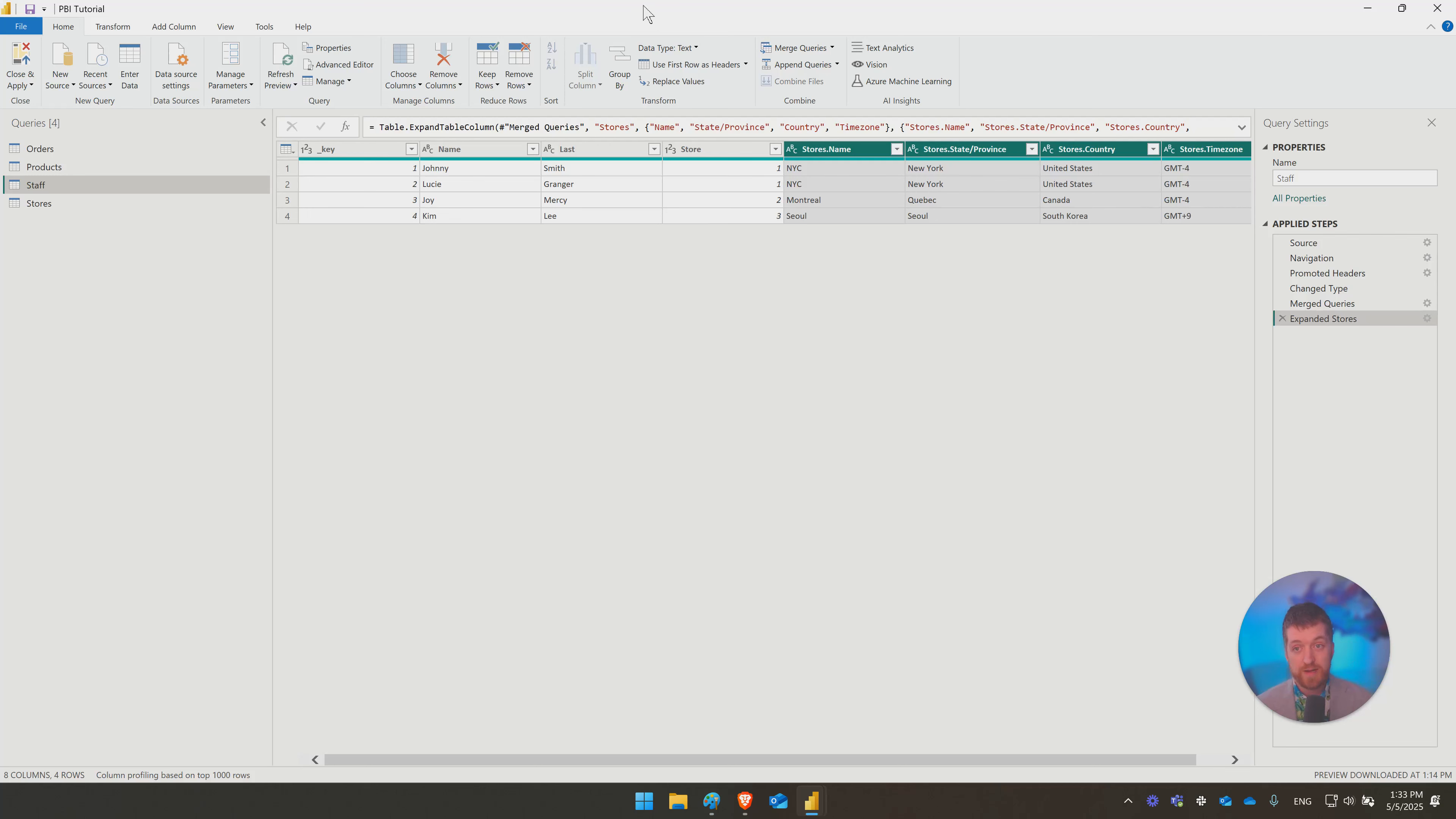
pyautogui.rightClick(40, 209)
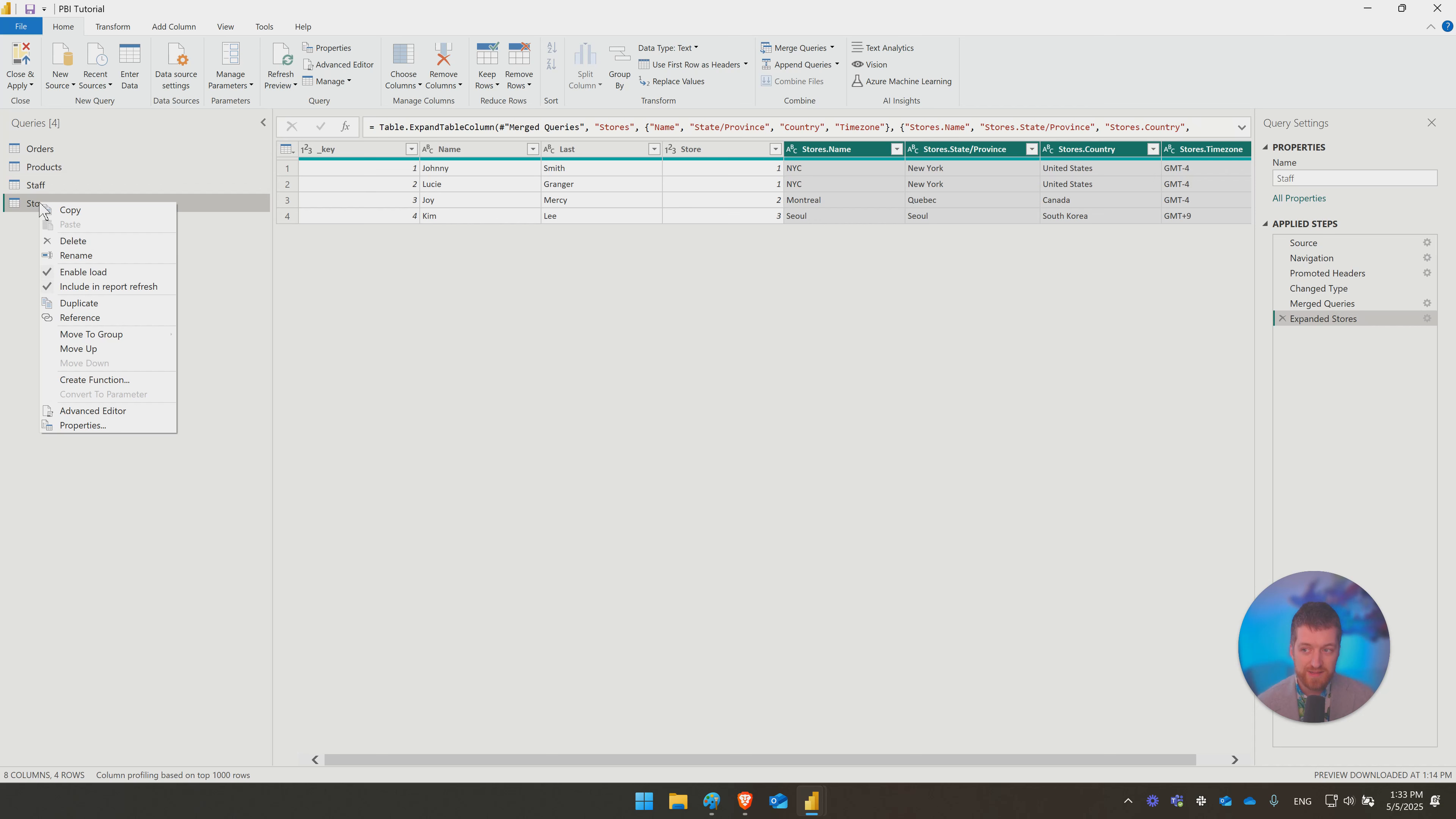
pyautogui.click(84, 273)
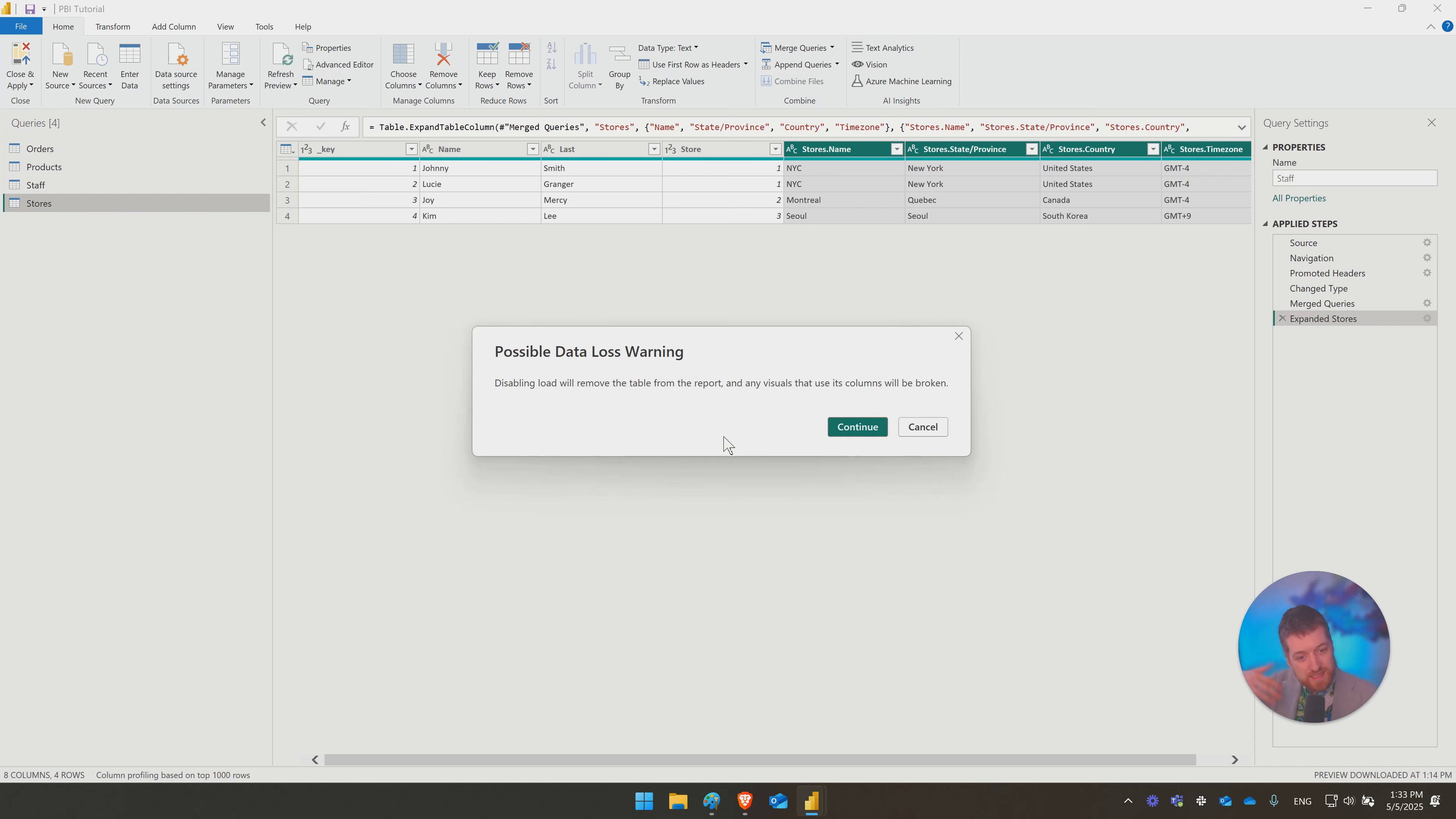
pyautogui.click(863, 435)
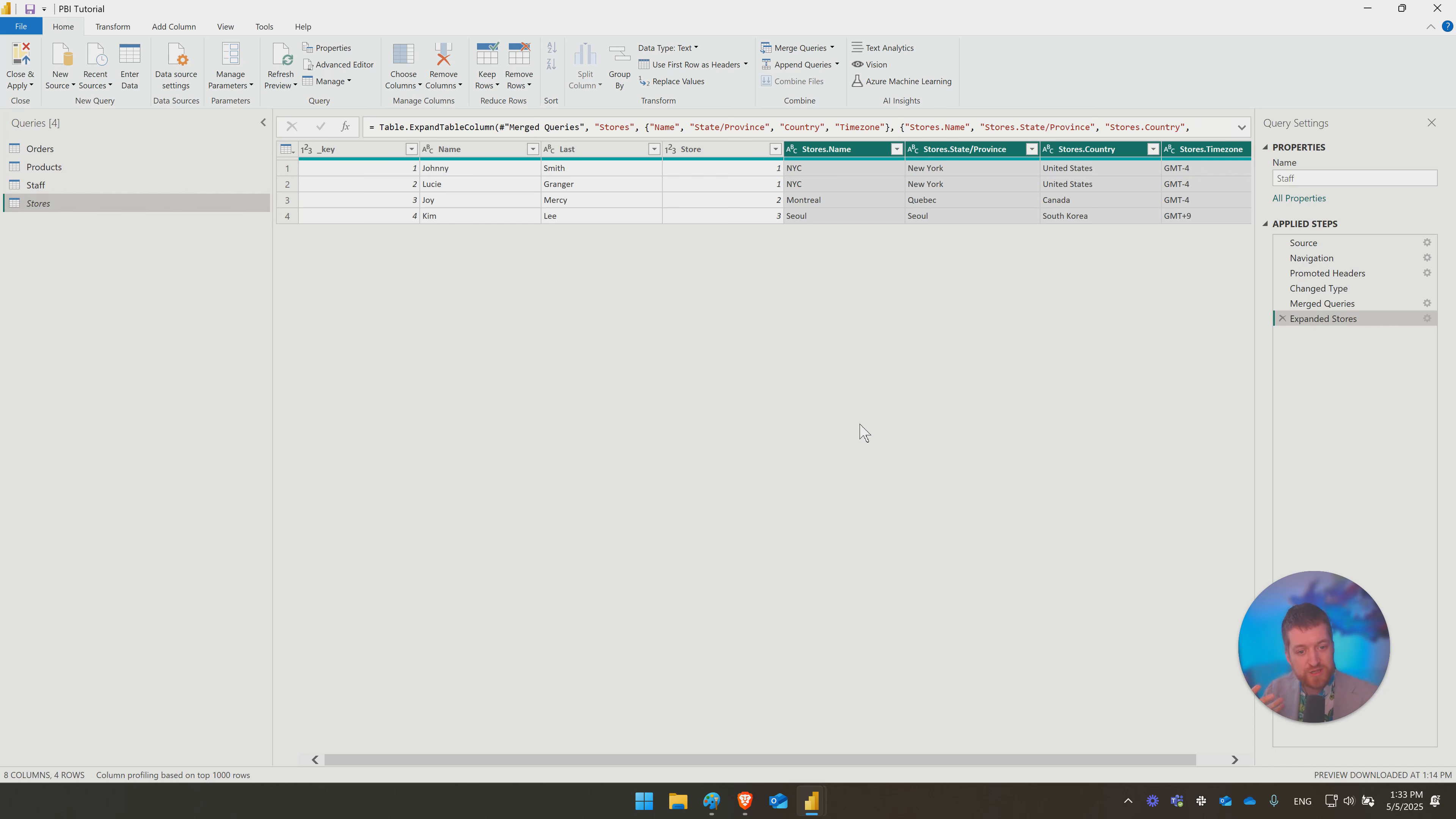
pyautogui.click(52, 188)
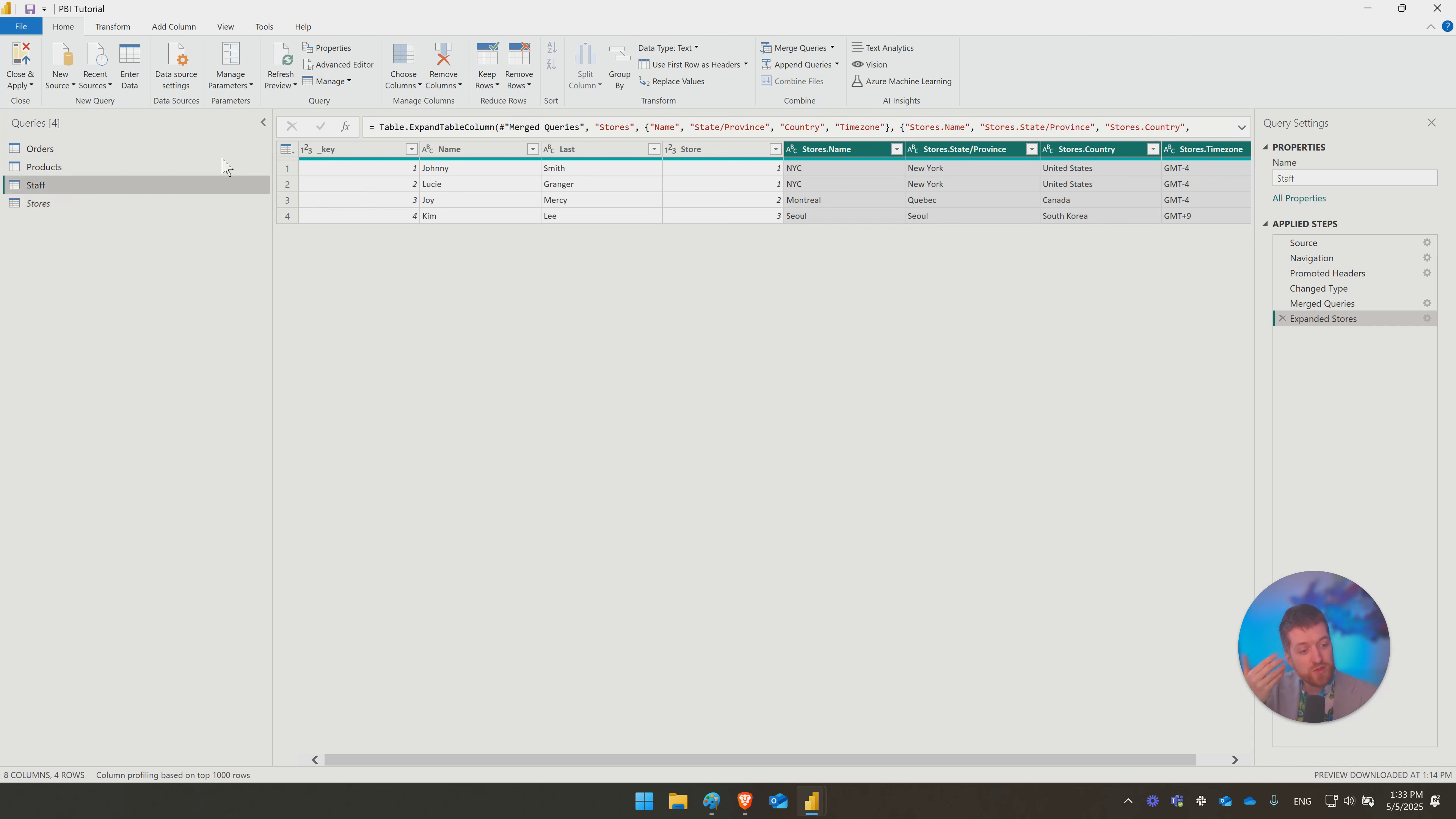
pyautogui.doubleClick(590, 14)
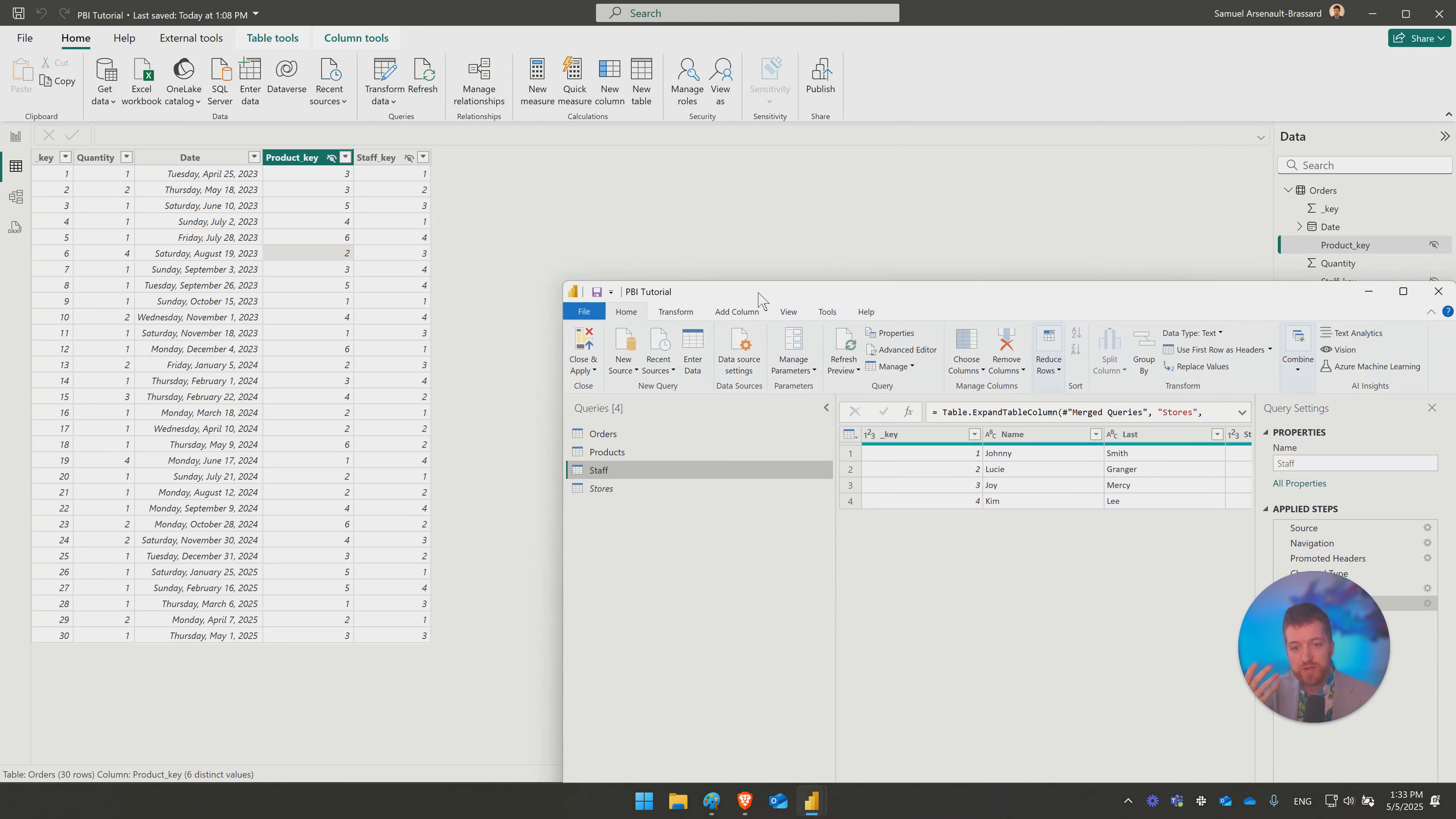
pyautogui.moveTo(631, 125); pyautogui.dragTo(504, 1)
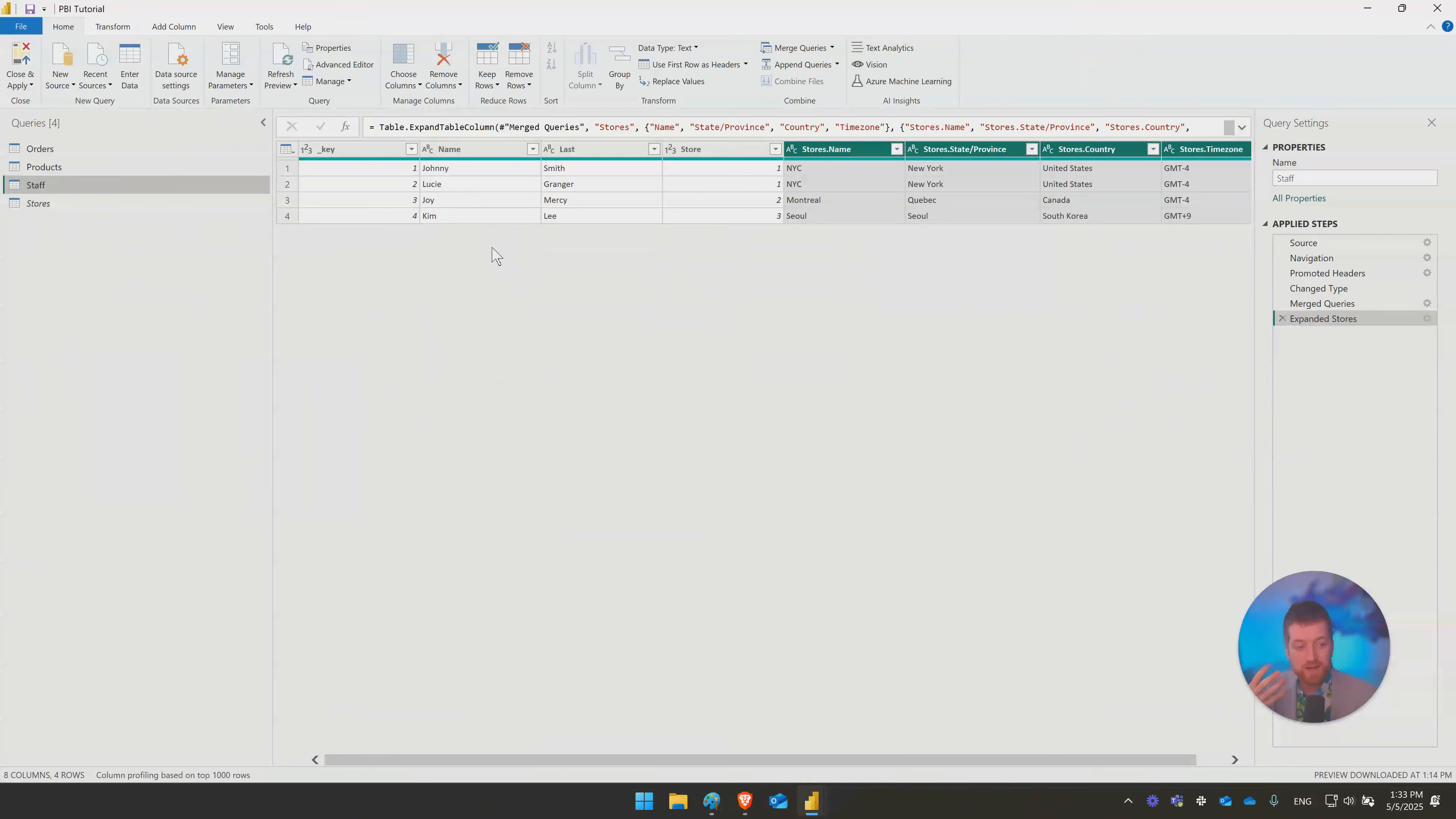
# Step: Move the Stores query into a new query group named Not Loaded
pyautogui.rightClick(46, 207)
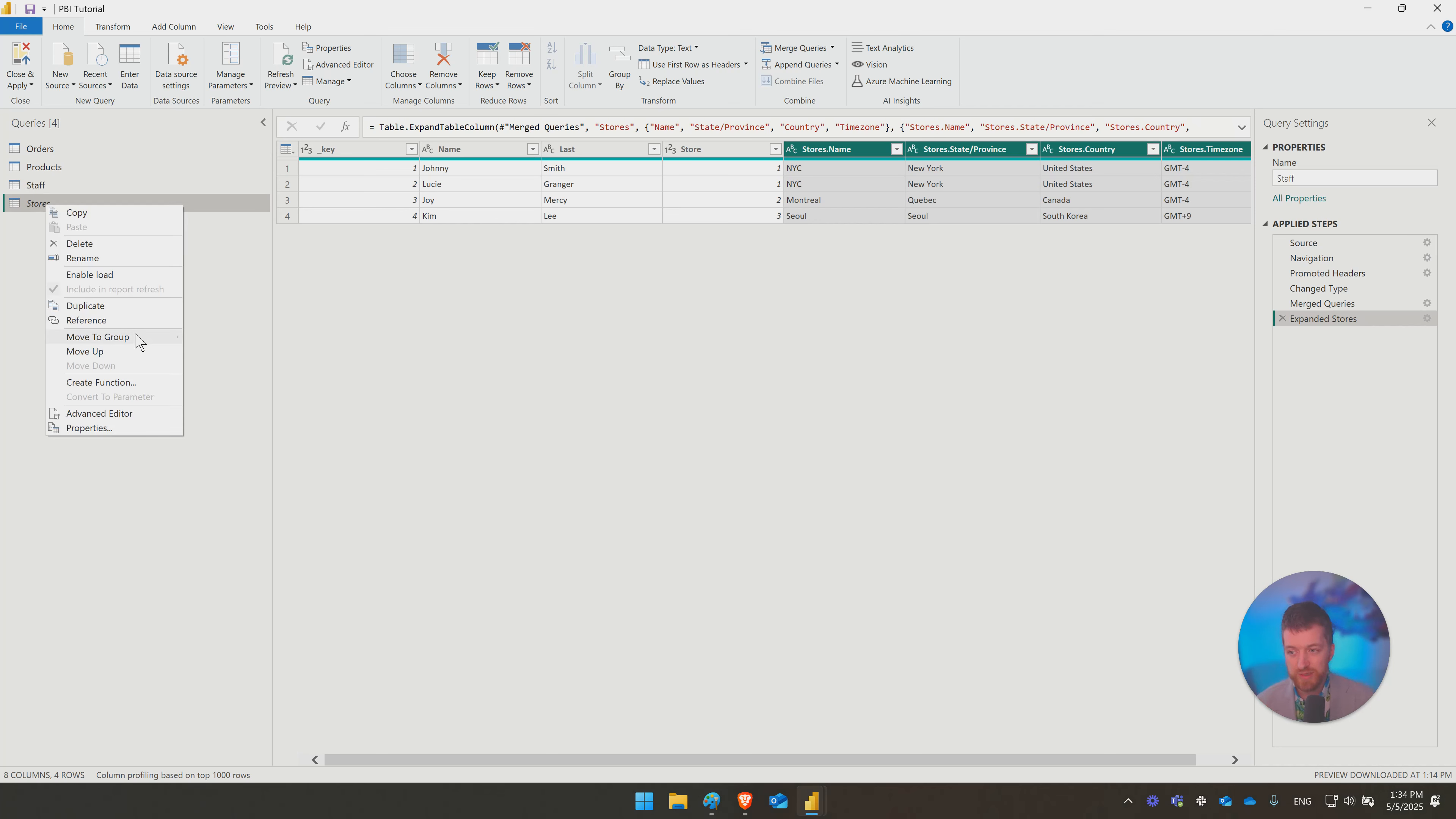
pyautogui.moveTo(140, 342)
pyautogui.click(223, 338)
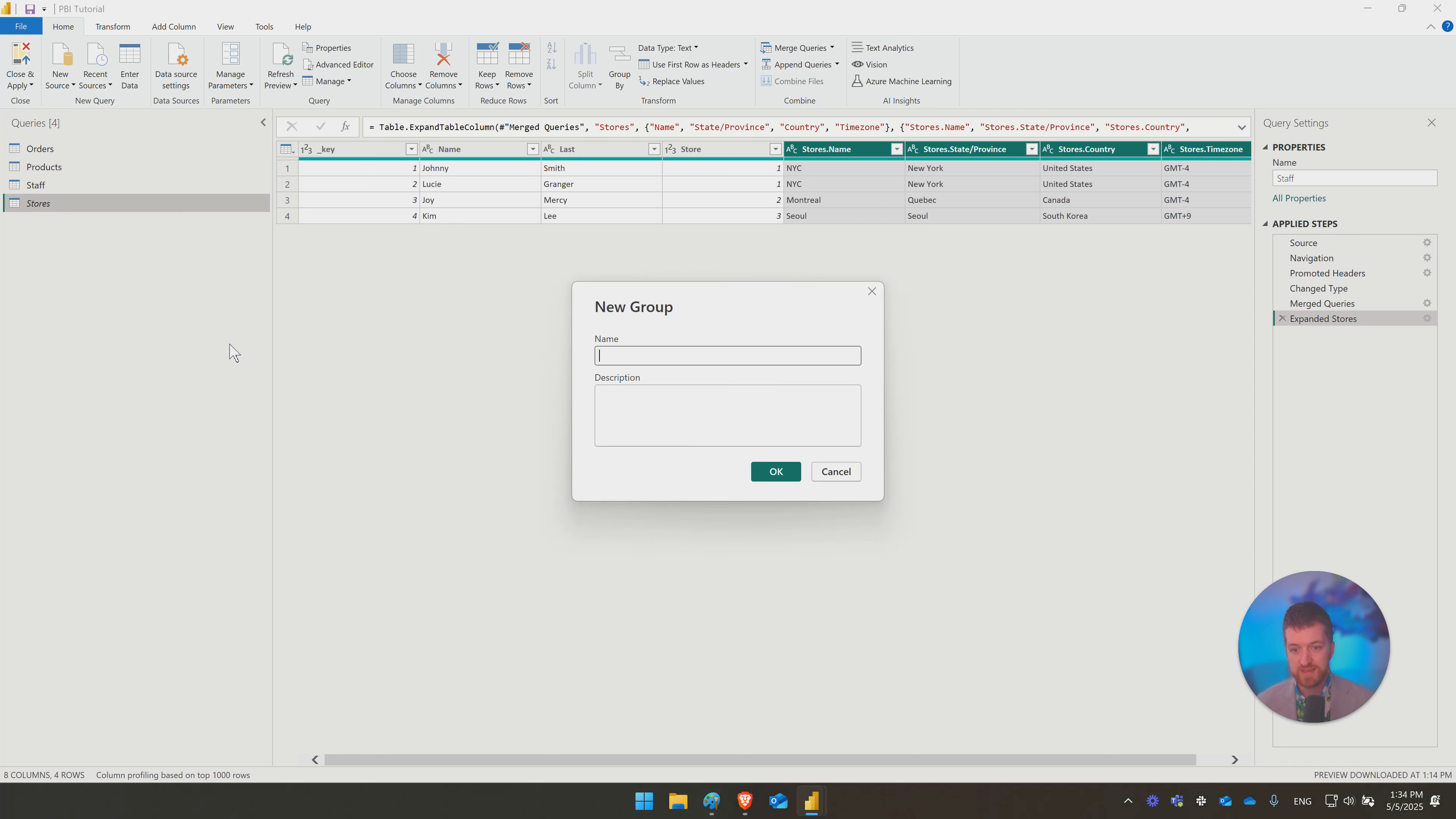
pyautogui.write('Not Loaded')
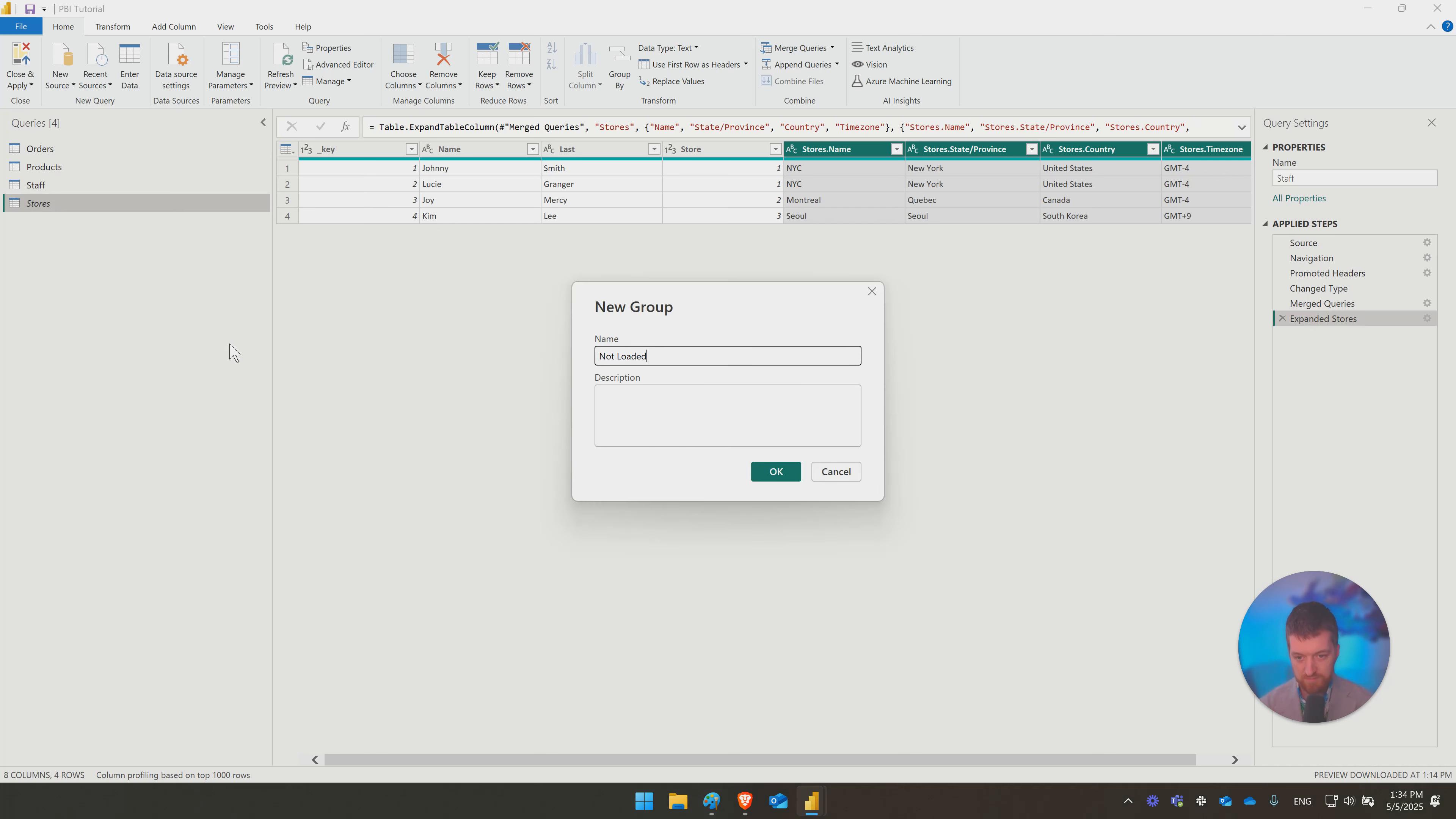
pyautogui.press('Return')
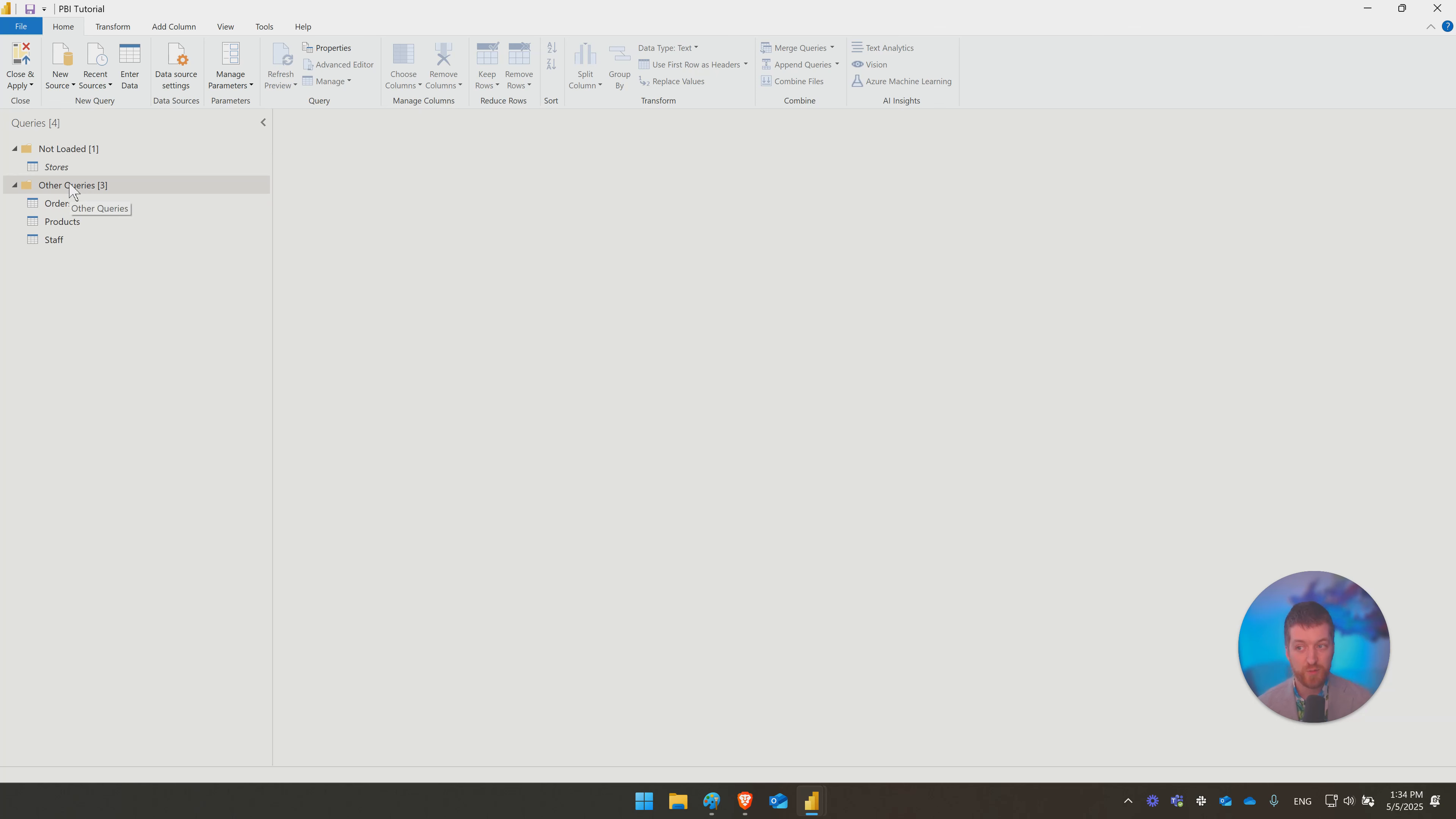
# Step: Move the Orders, Products and Staff queries together into a new query group named Main Tables
pyautogui.rightClick(78, 187)
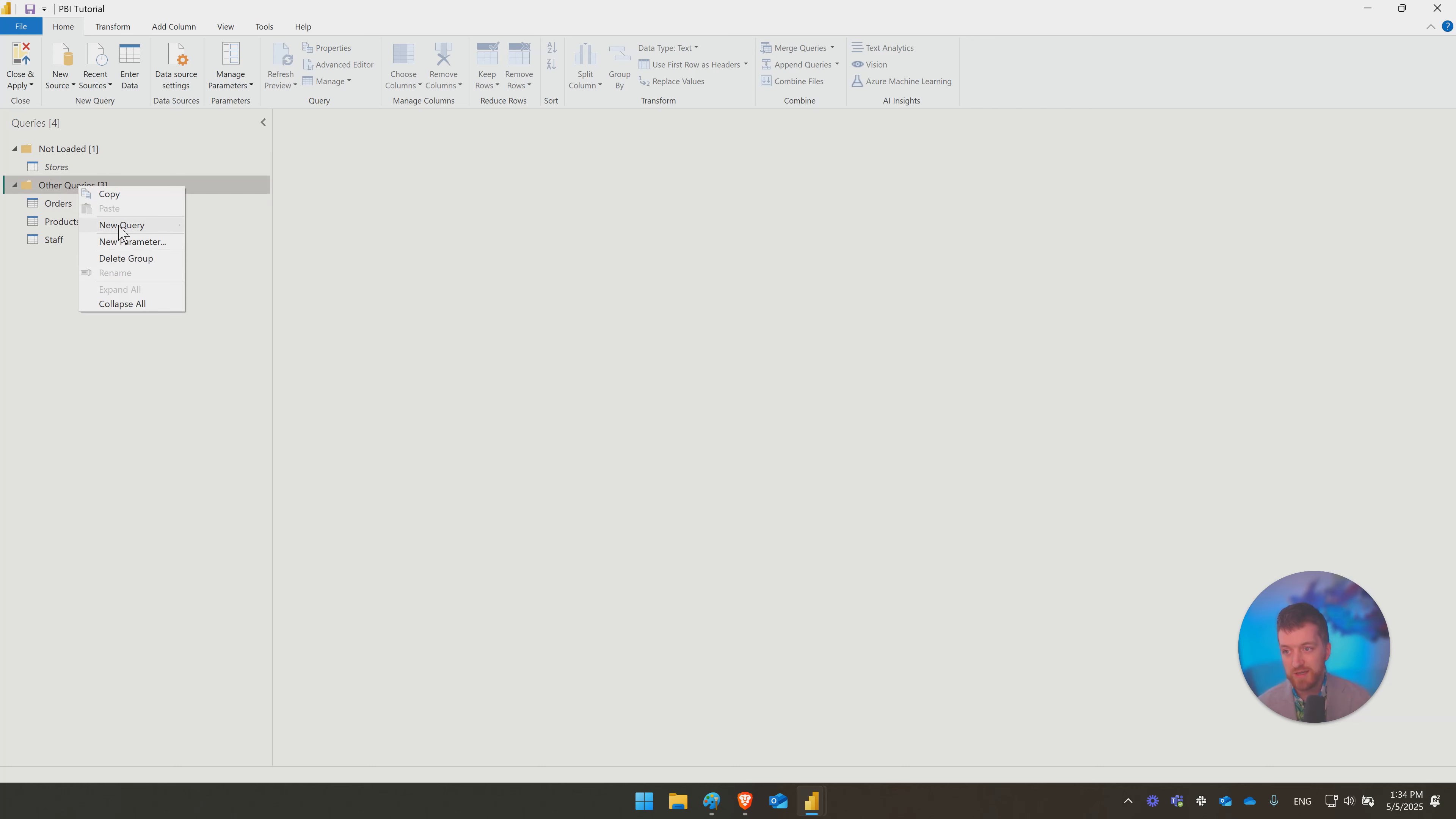
pyautogui.click(58, 206)
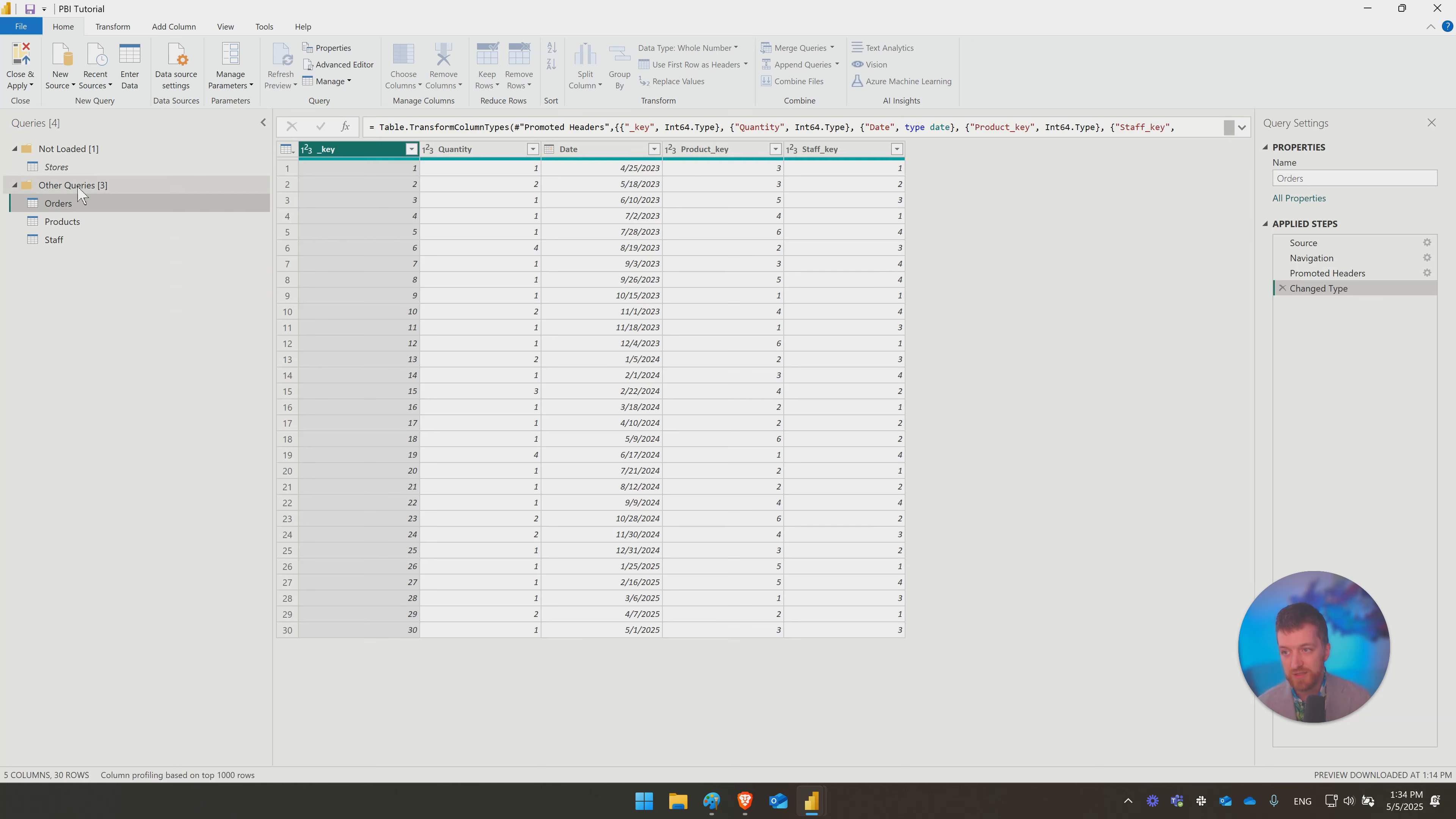
pyautogui.keyDown('shift'); pyautogui.click(60, 241); pyautogui.keyUp('shift')
pyautogui.rightClick(87, 212)
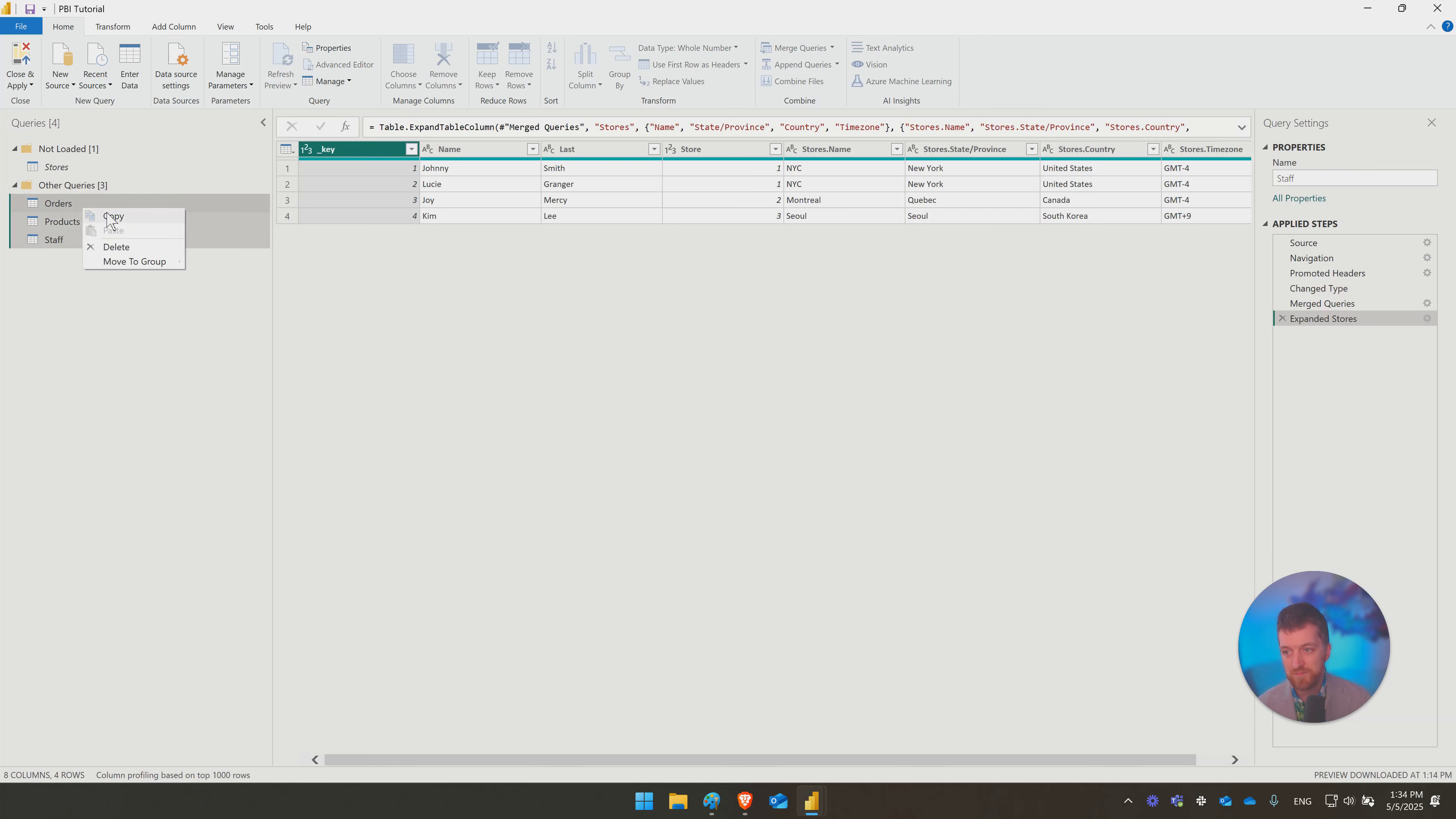
pyautogui.moveTo(131, 261)
pyautogui.click(215, 278)
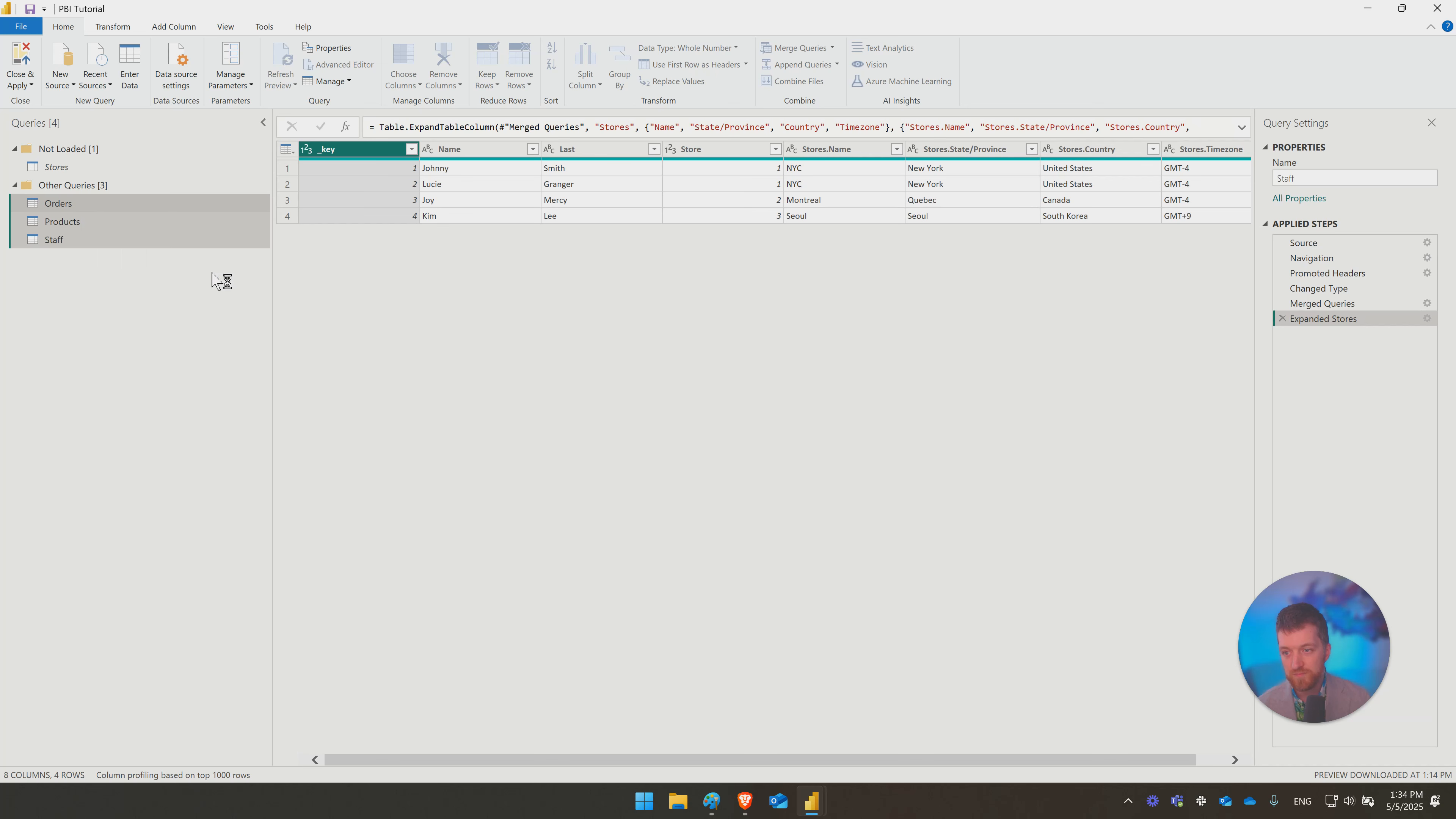
pyautogui.press('Escape')
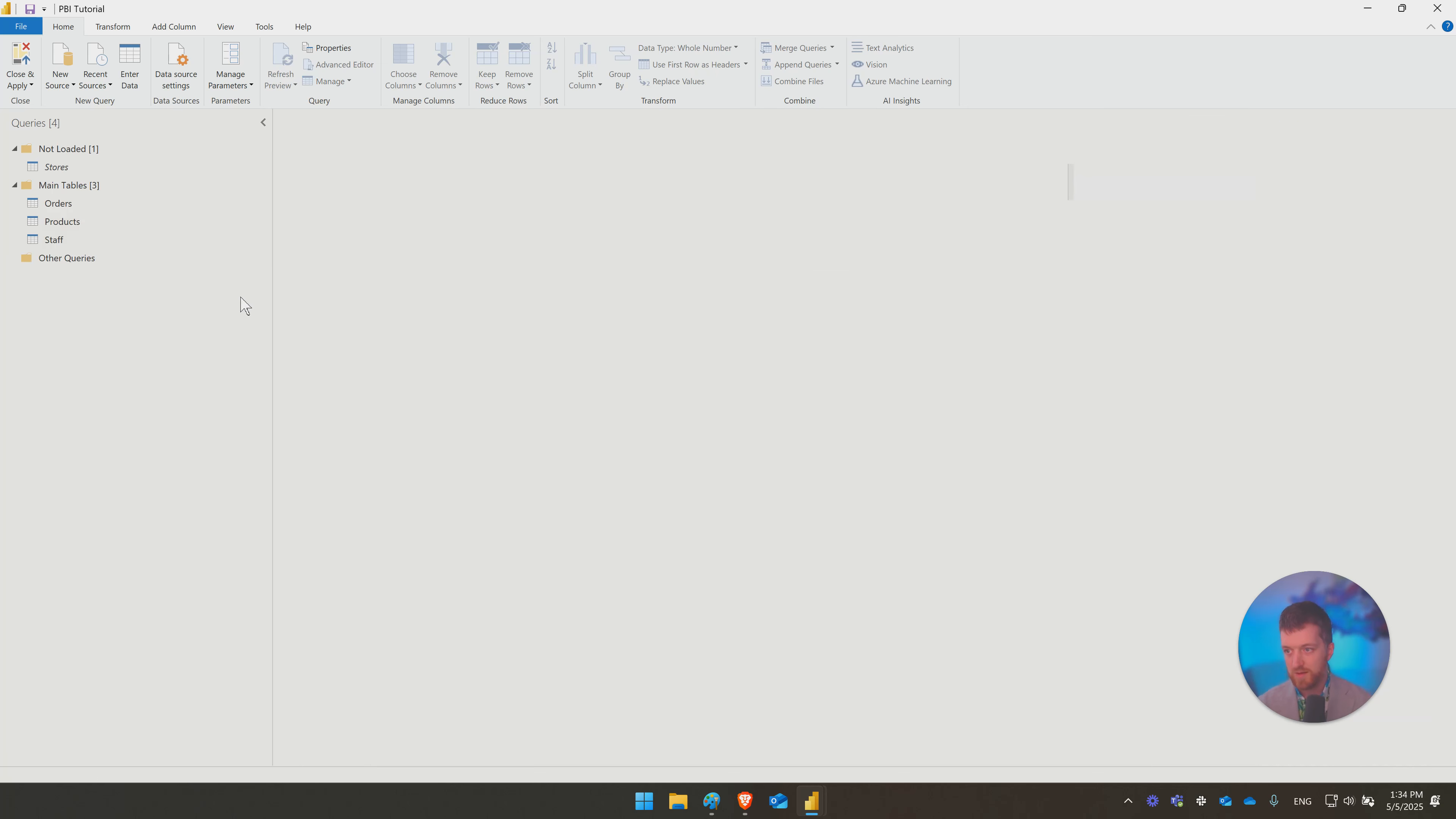
# Step: Reorder the query groups so Main Tables sits above Not Loaded, and collapse the Not Loaded group
pyautogui.click(70, 259)
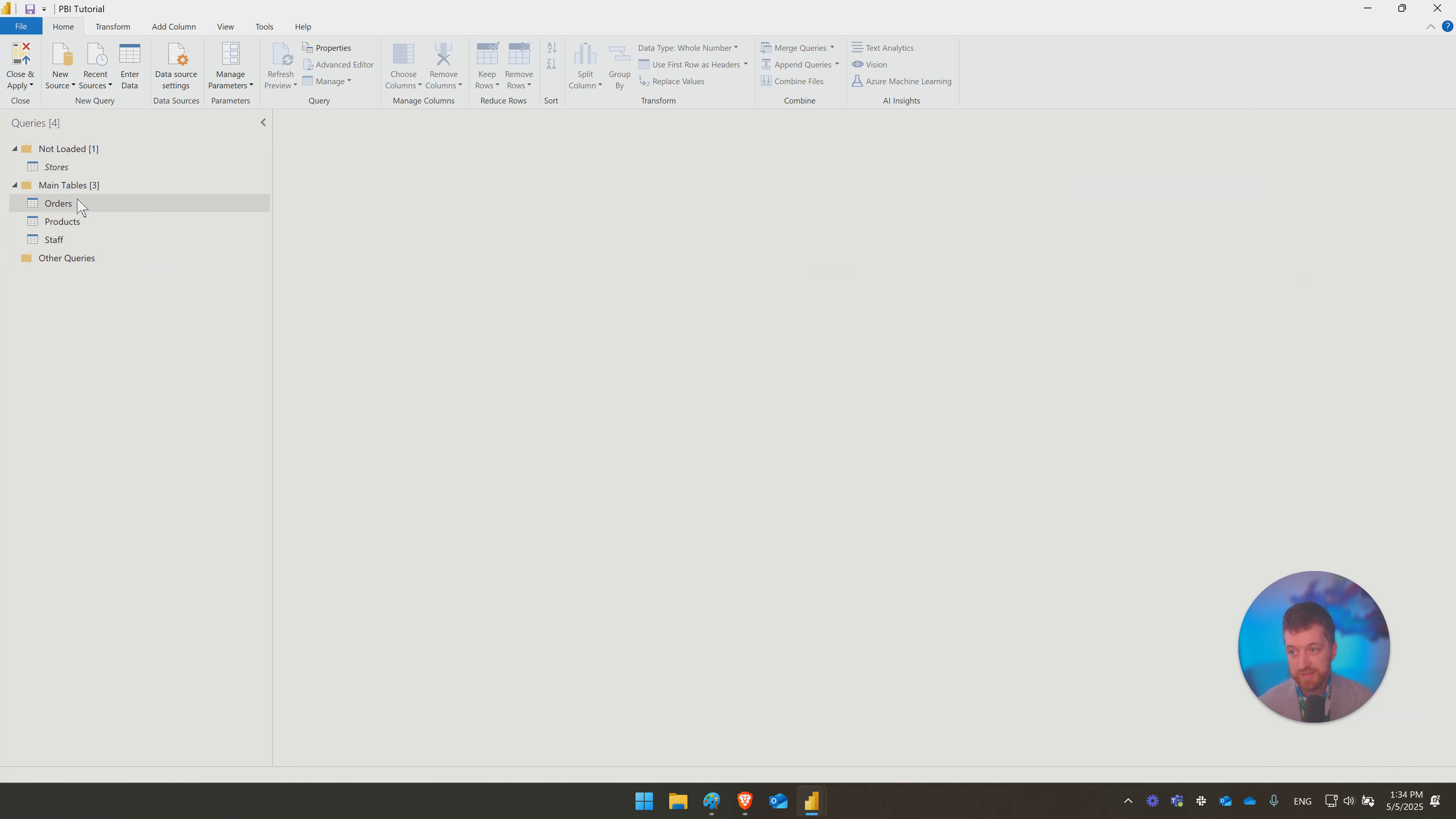
pyautogui.moveTo(64, 149); pyautogui.dragTo(71, 257)
pyautogui.click(72, 153)
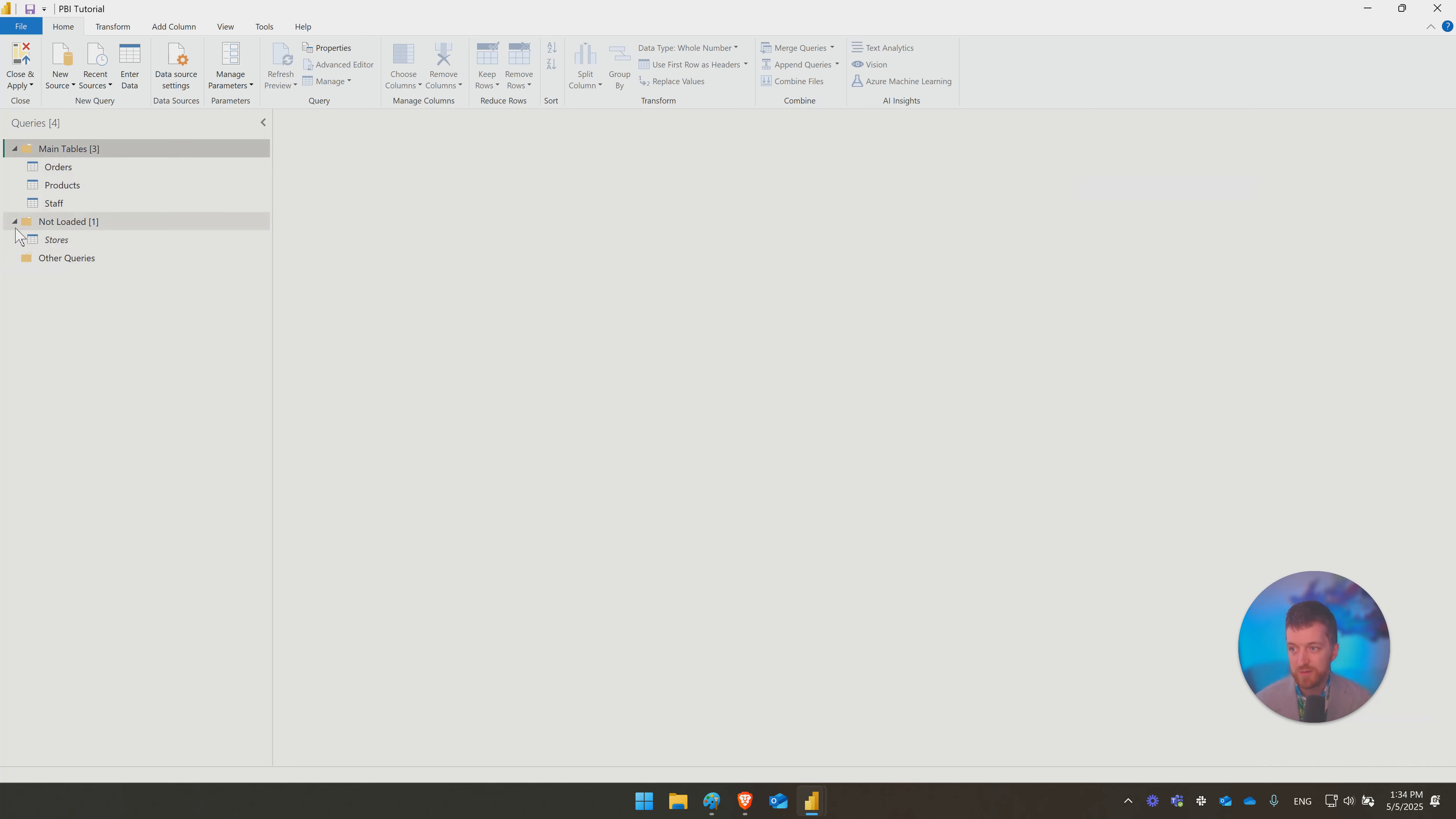
pyautogui.doubleClick(86, 221)
# Step: Apply the query changes to the model and show the Staff table's merged data in table view
pyautogui.click(58, 167)
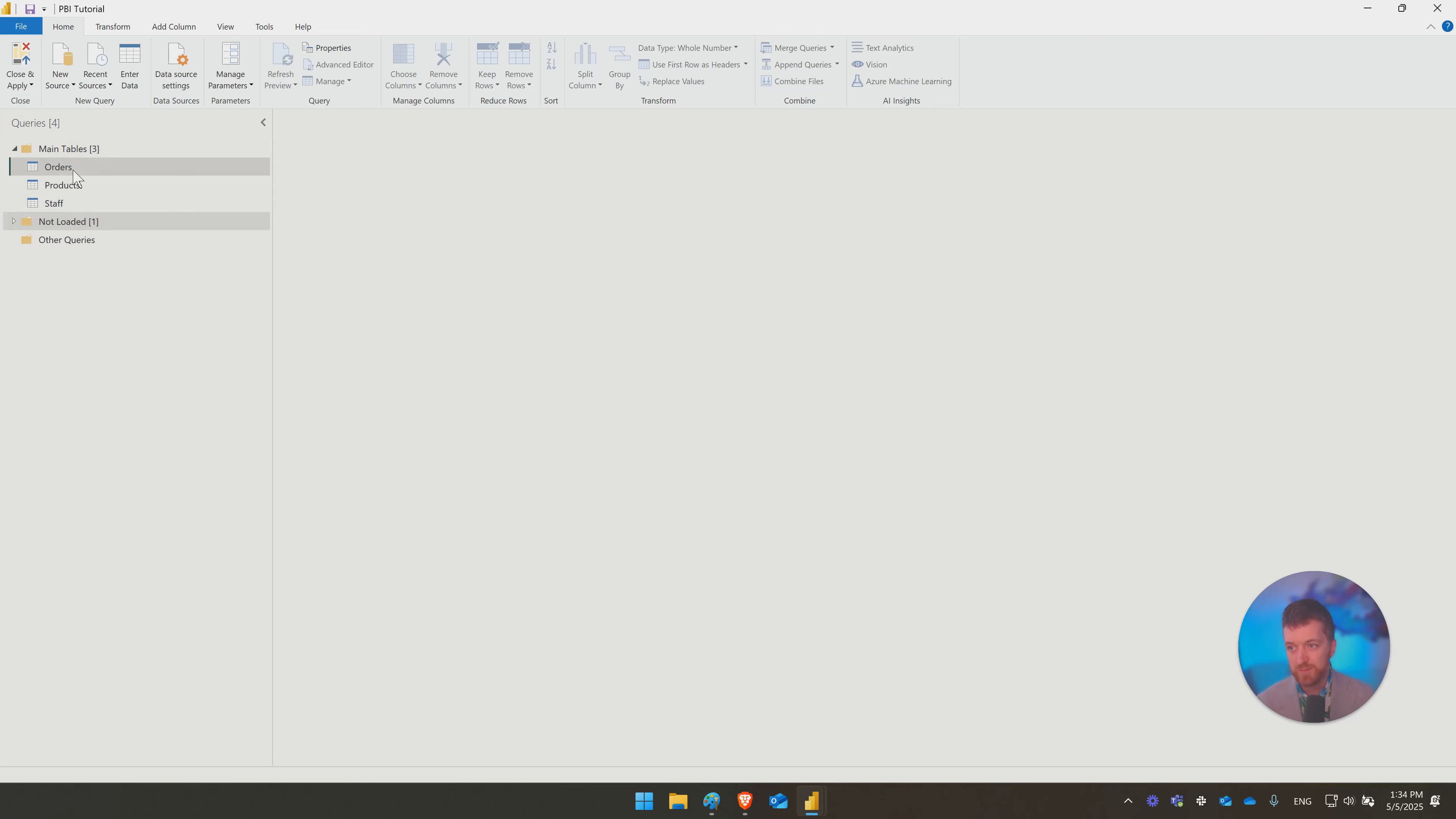
pyautogui.click(708, 185)
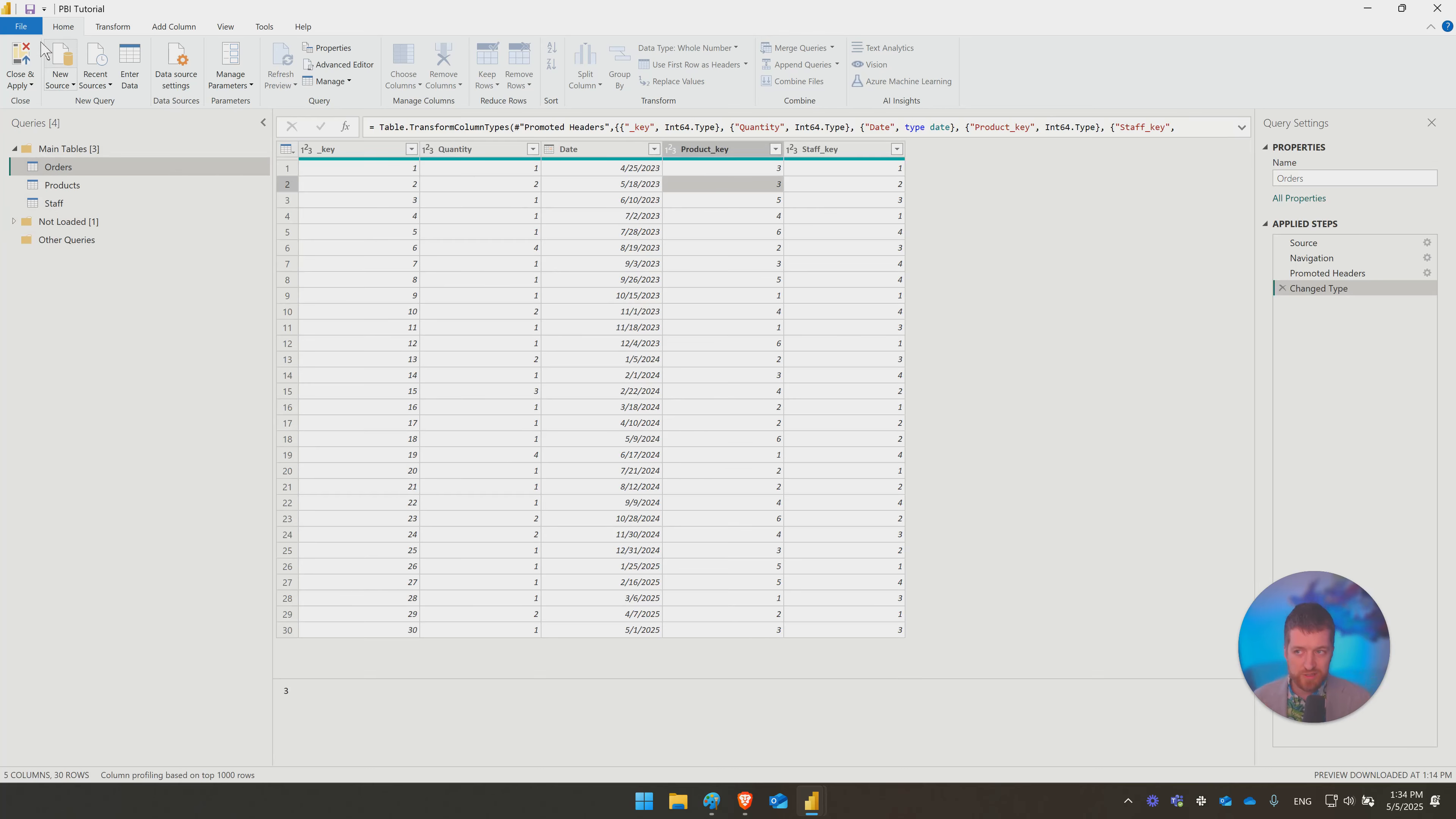
pyautogui.click(17, 58)
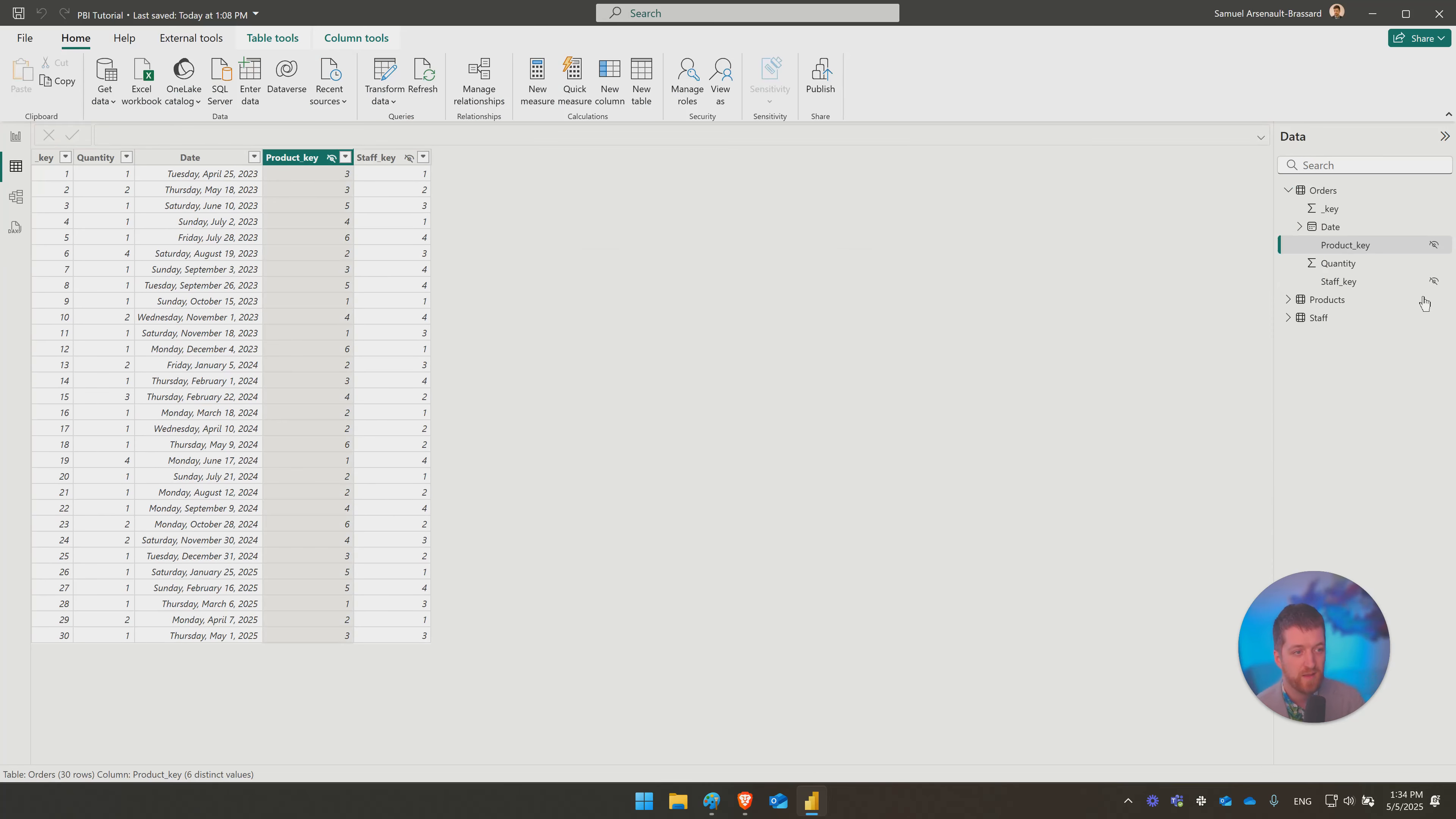
pyautogui.click(1290, 192)
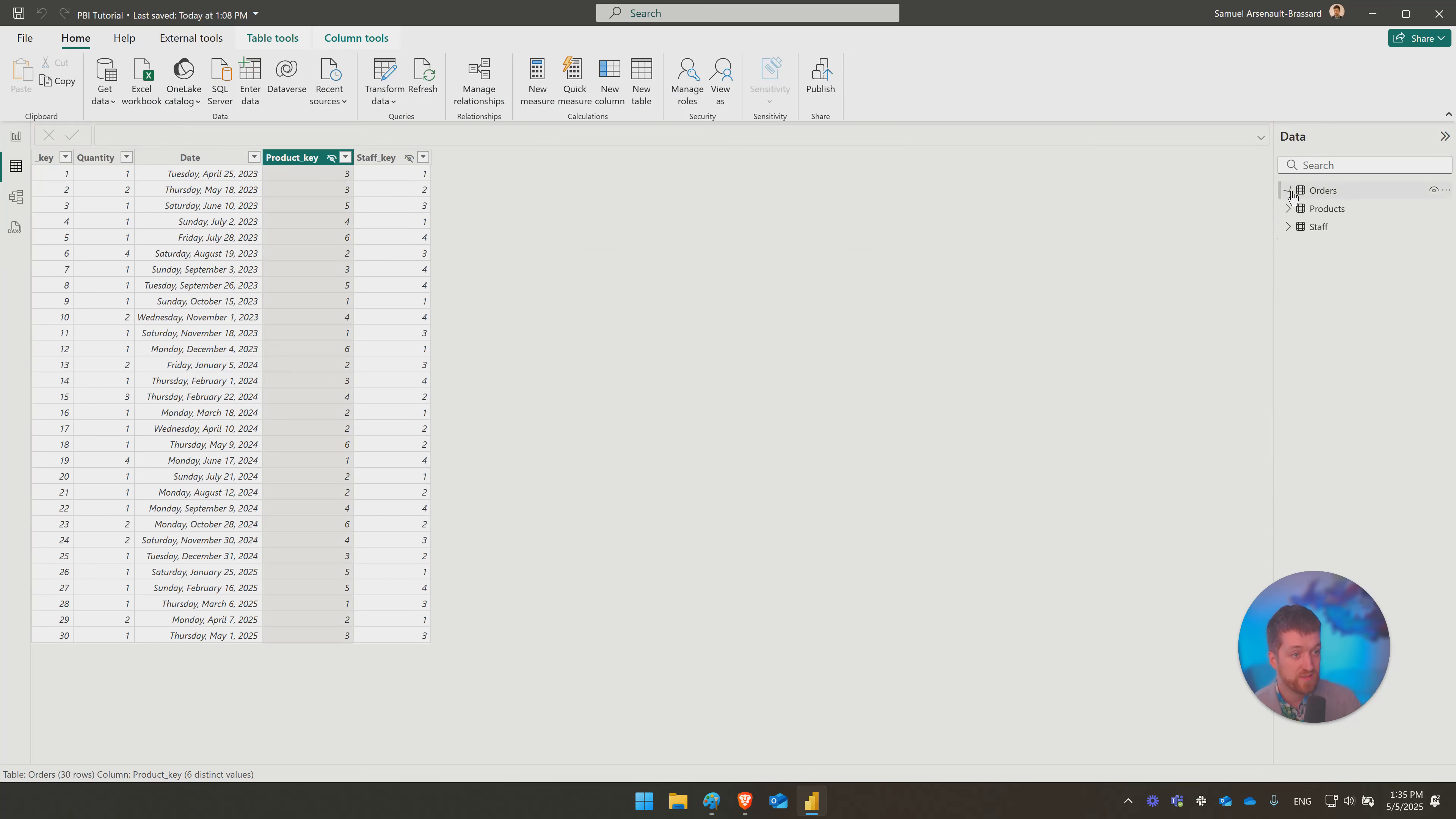
pyautogui.click(1322, 228)
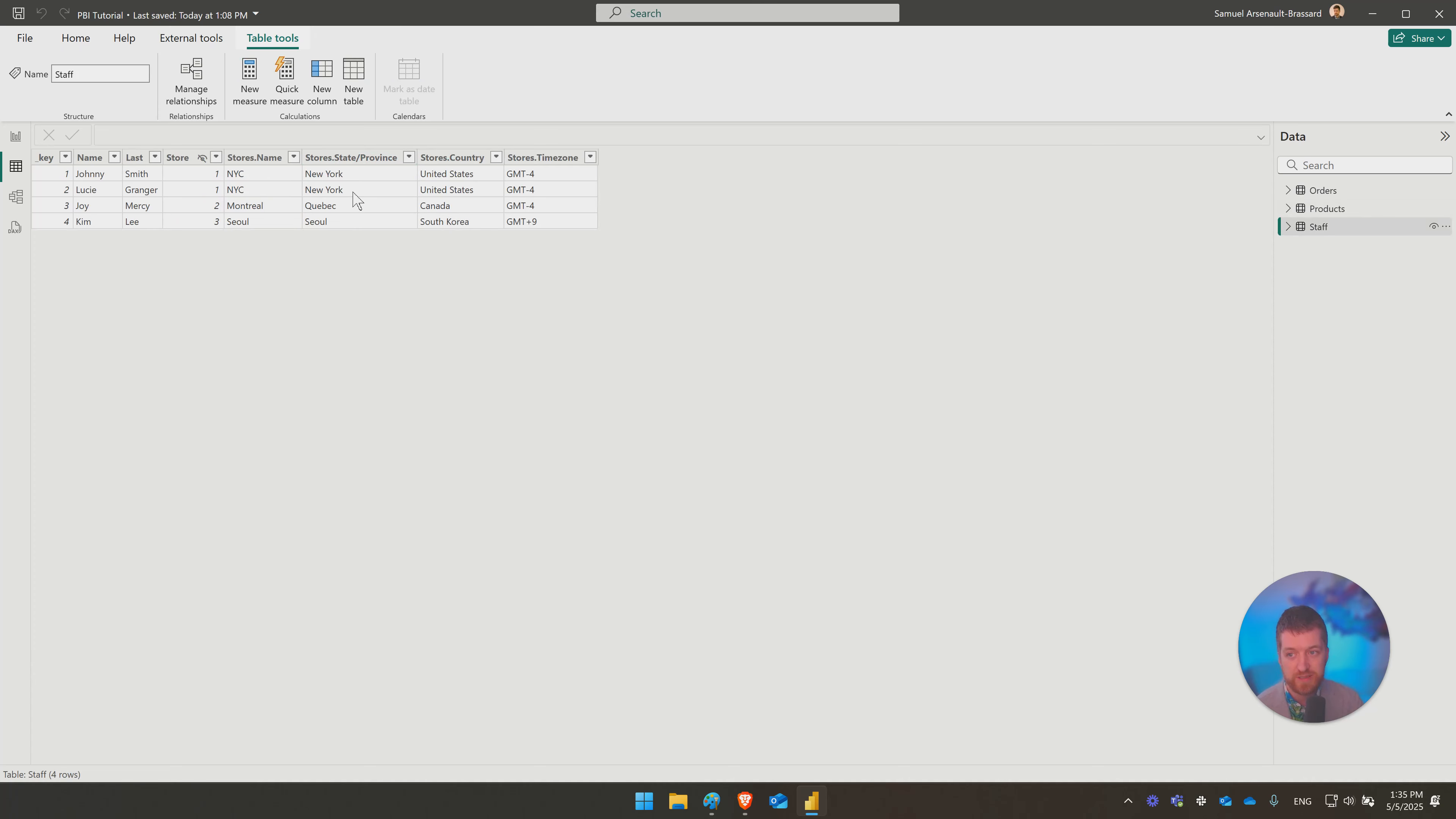
# Step: Replace the report matrix's deleted row field with Stores.Name above the staff Name, and expand all stores down to staff level
pyautogui.click(16, 141)
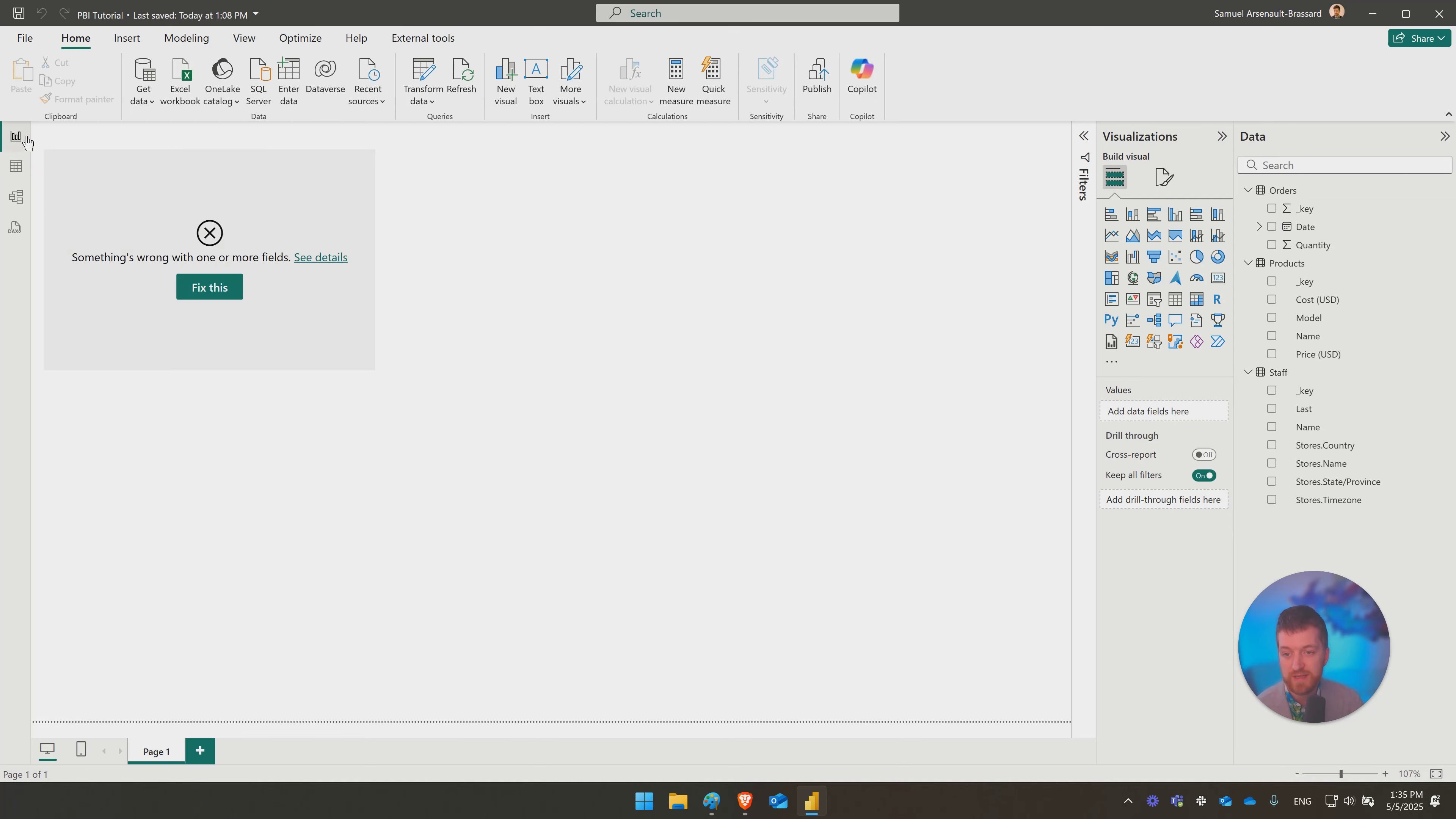
pyautogui.click(300, 347)
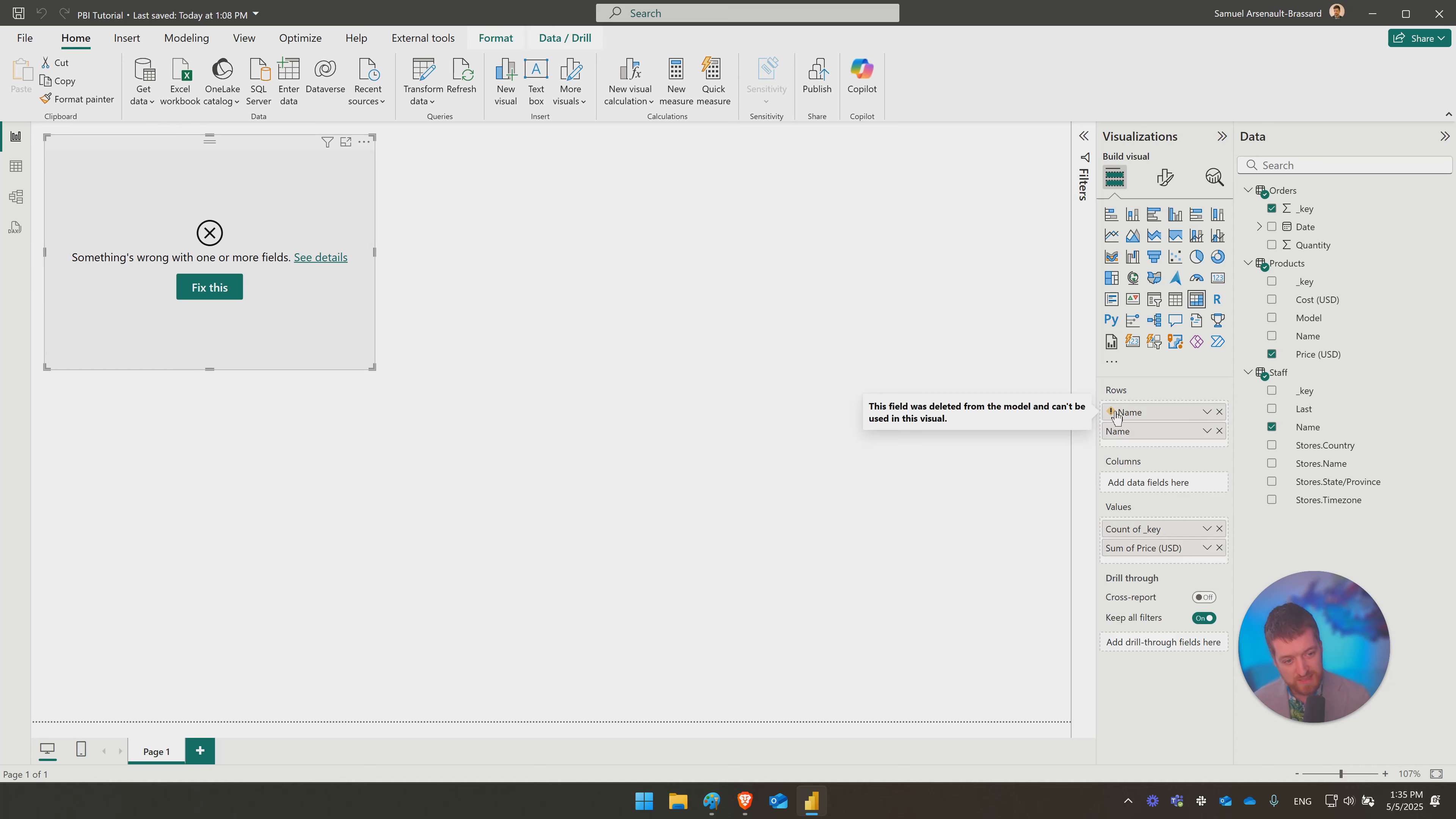
pyautogui.click(1219, 413)
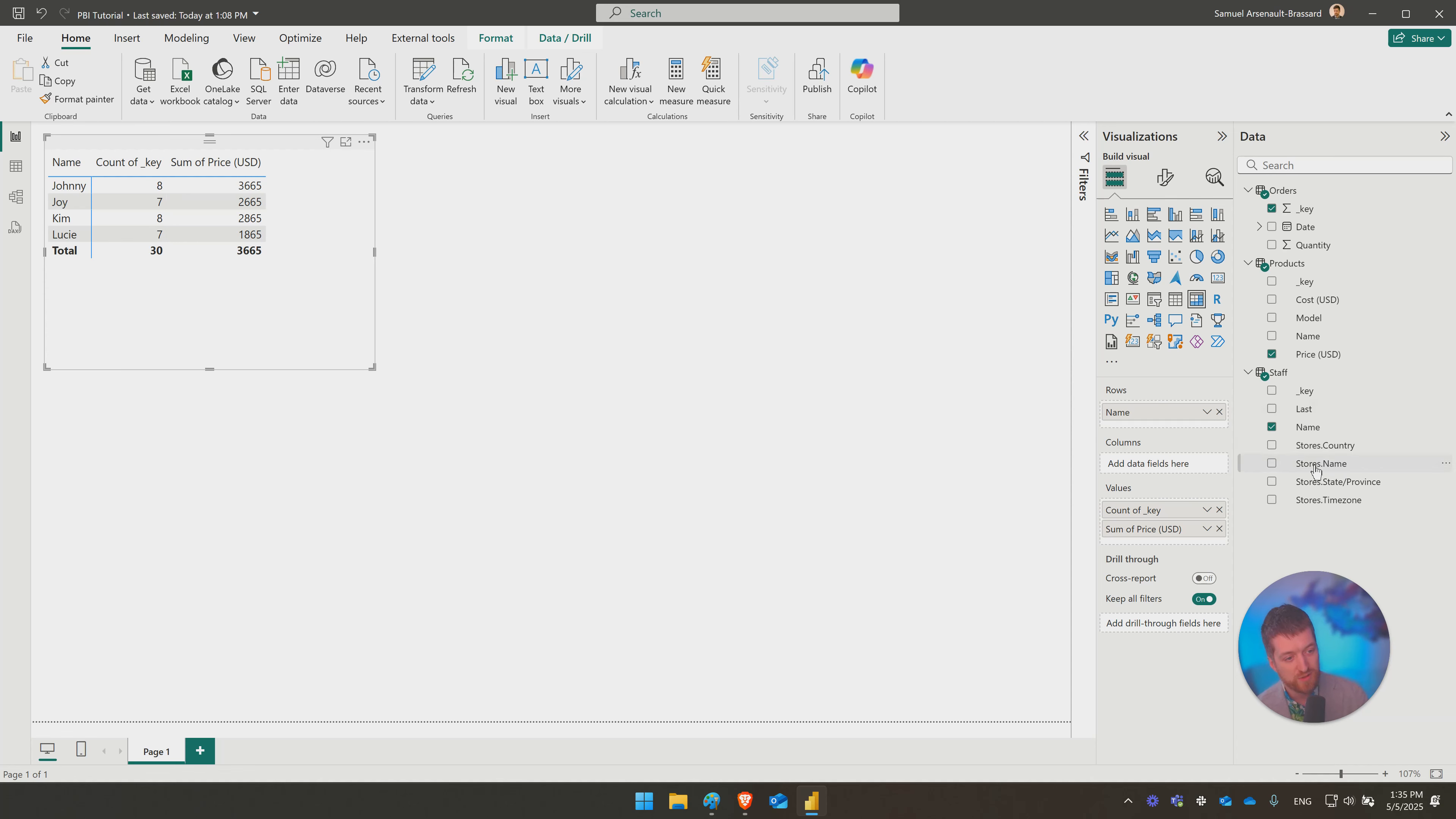
pyautogui.moveTo(1316, 469); pyautogui.dragTo(1195, 408)
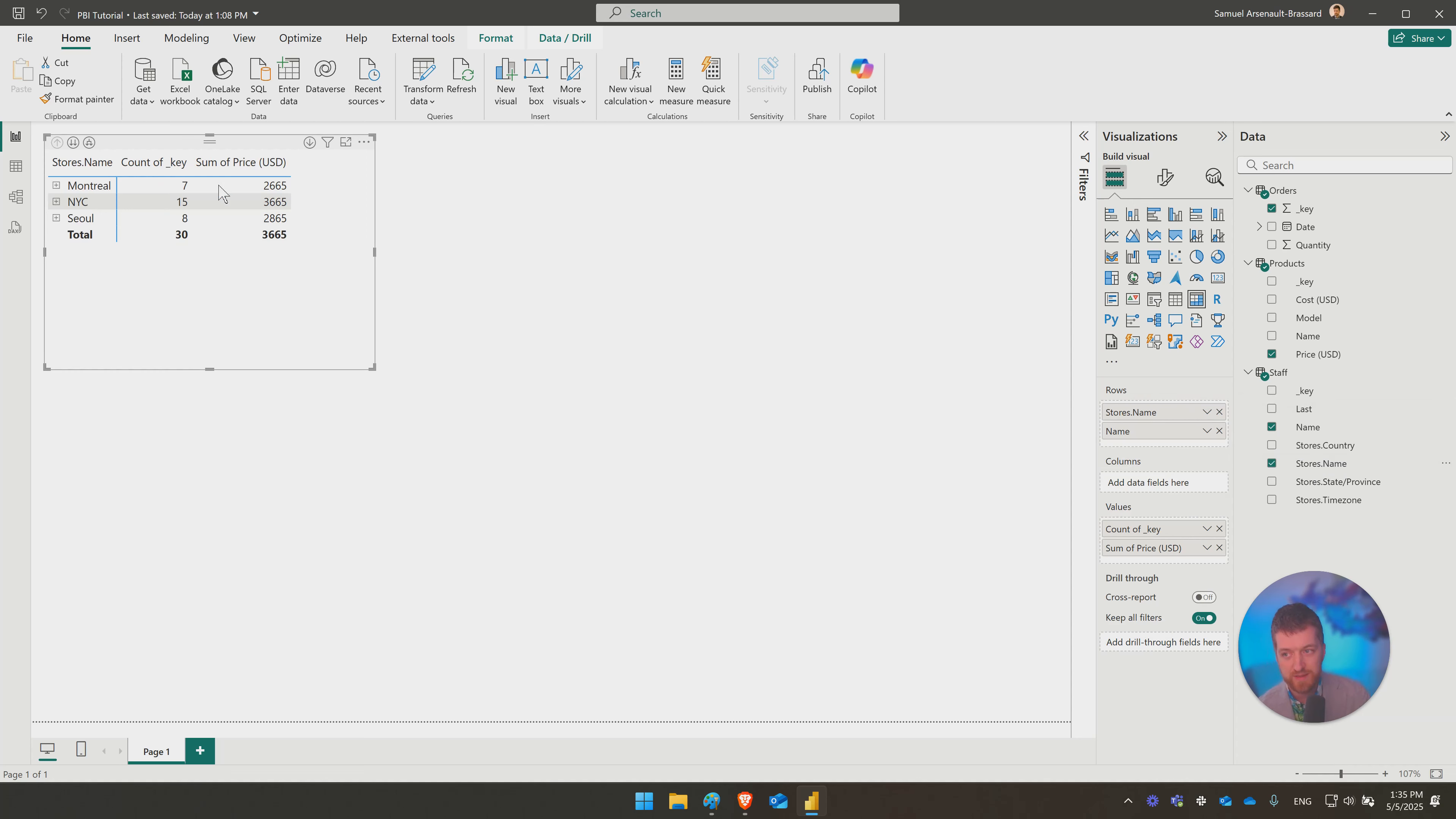
pyautogui.click(88, 142)
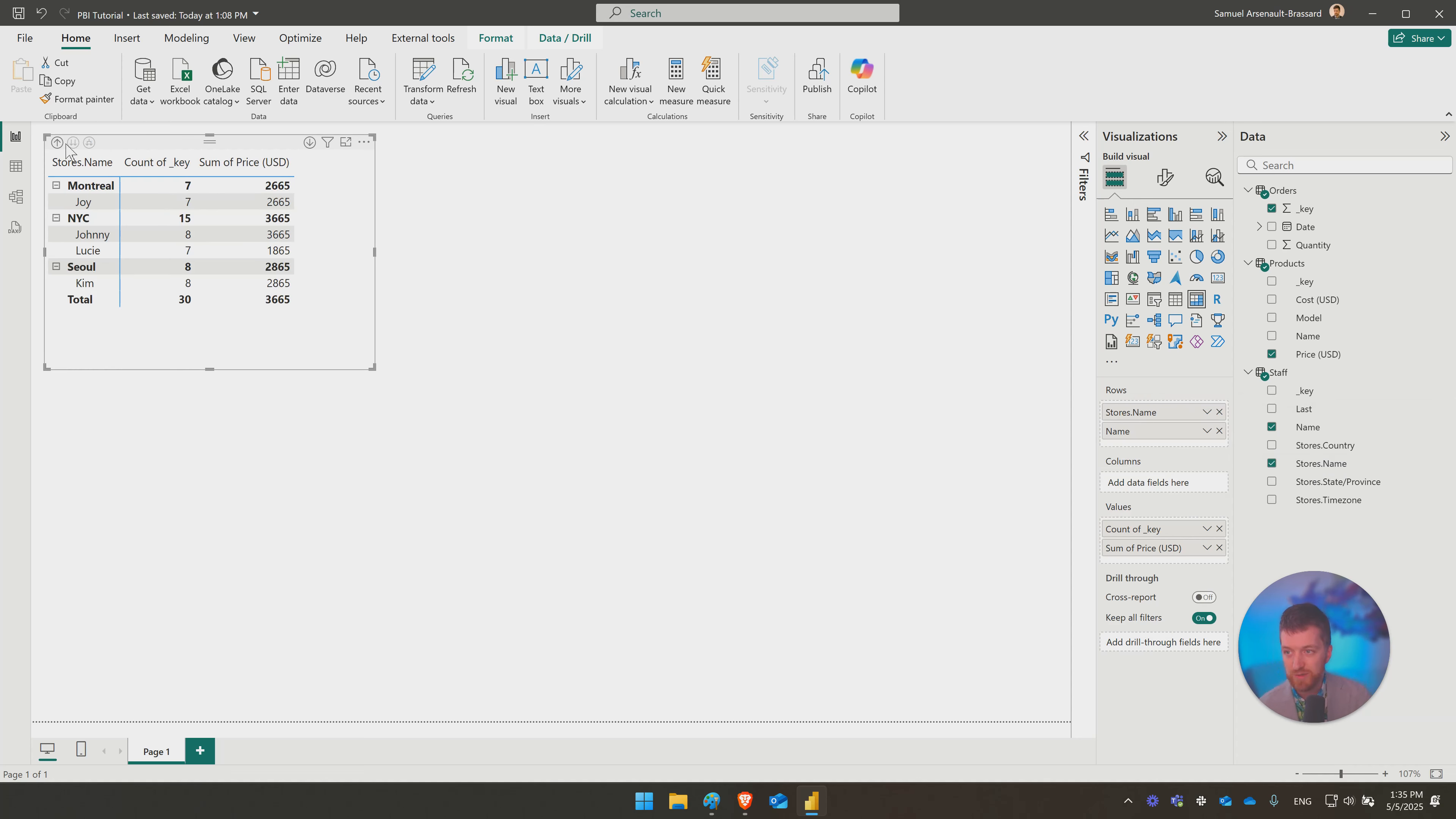
pyautogui.click(527, 333)
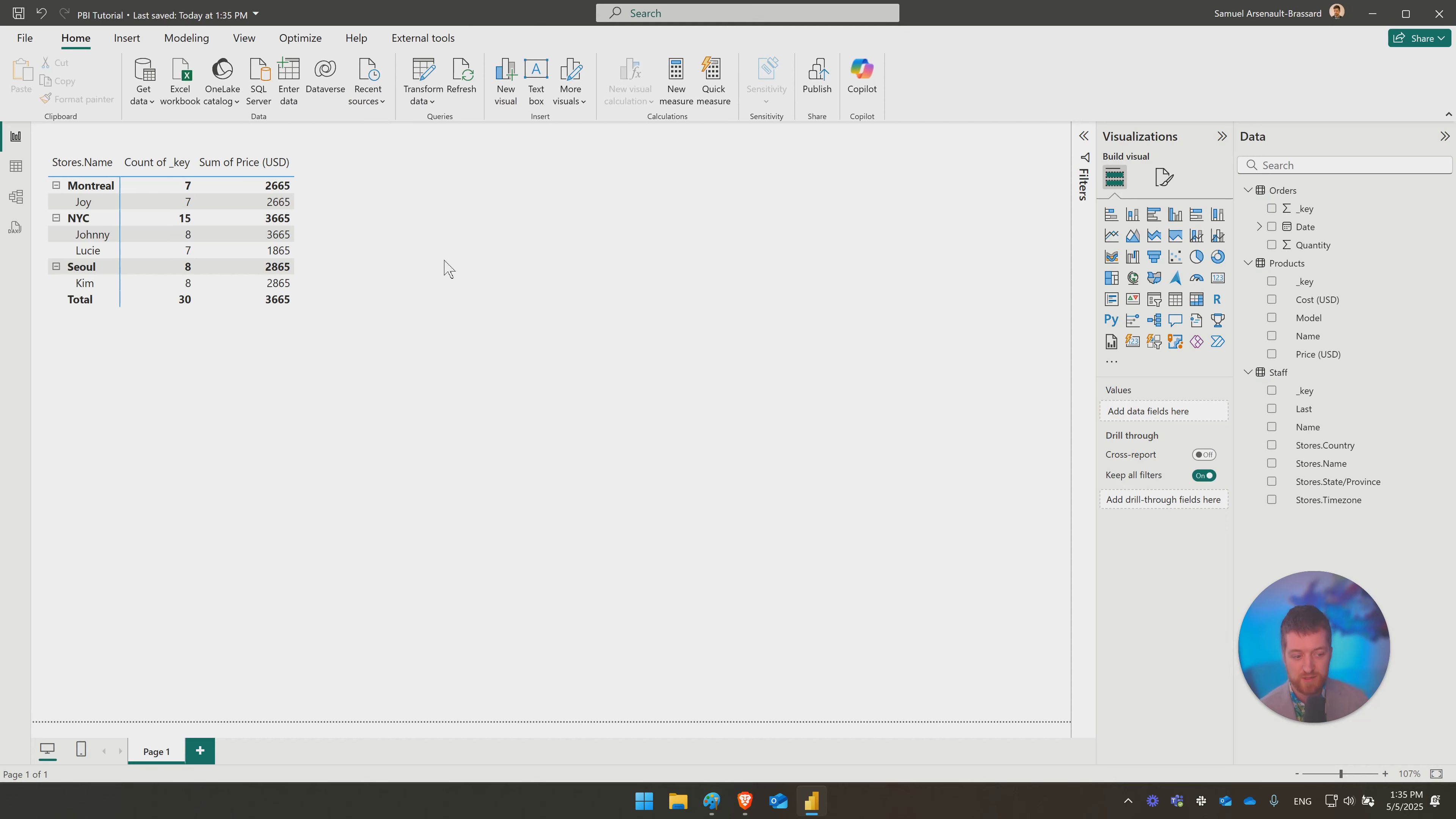
# Step: Reopen the Power Query Editor and merge Products into Orders with a left outer join, matching Product_key to _key
pyautogui.click(428, 81)
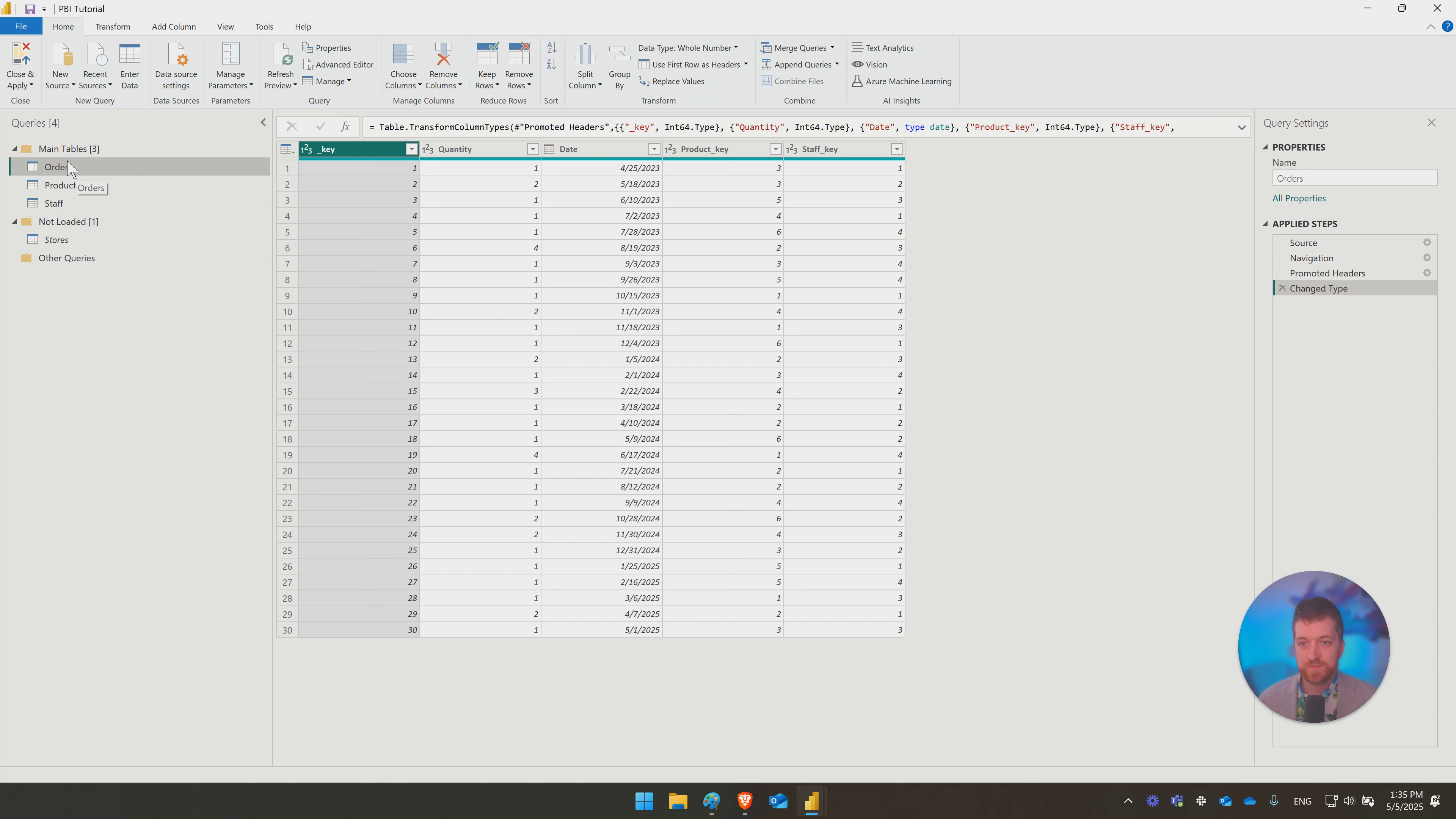
pyautogui.click(802, 52)
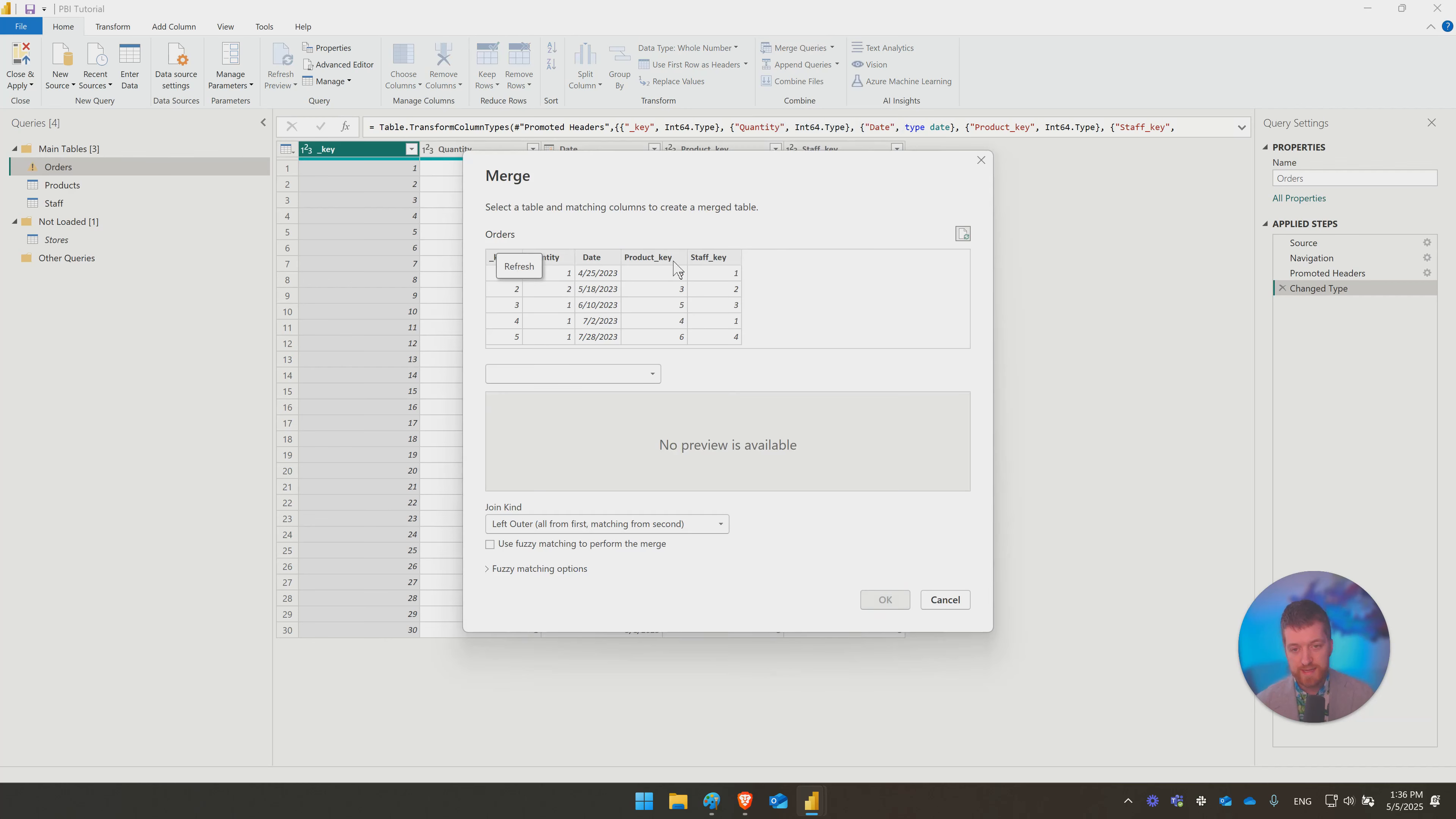
pyautogui.click(678, 265)
pyautogui.click(630, 376)
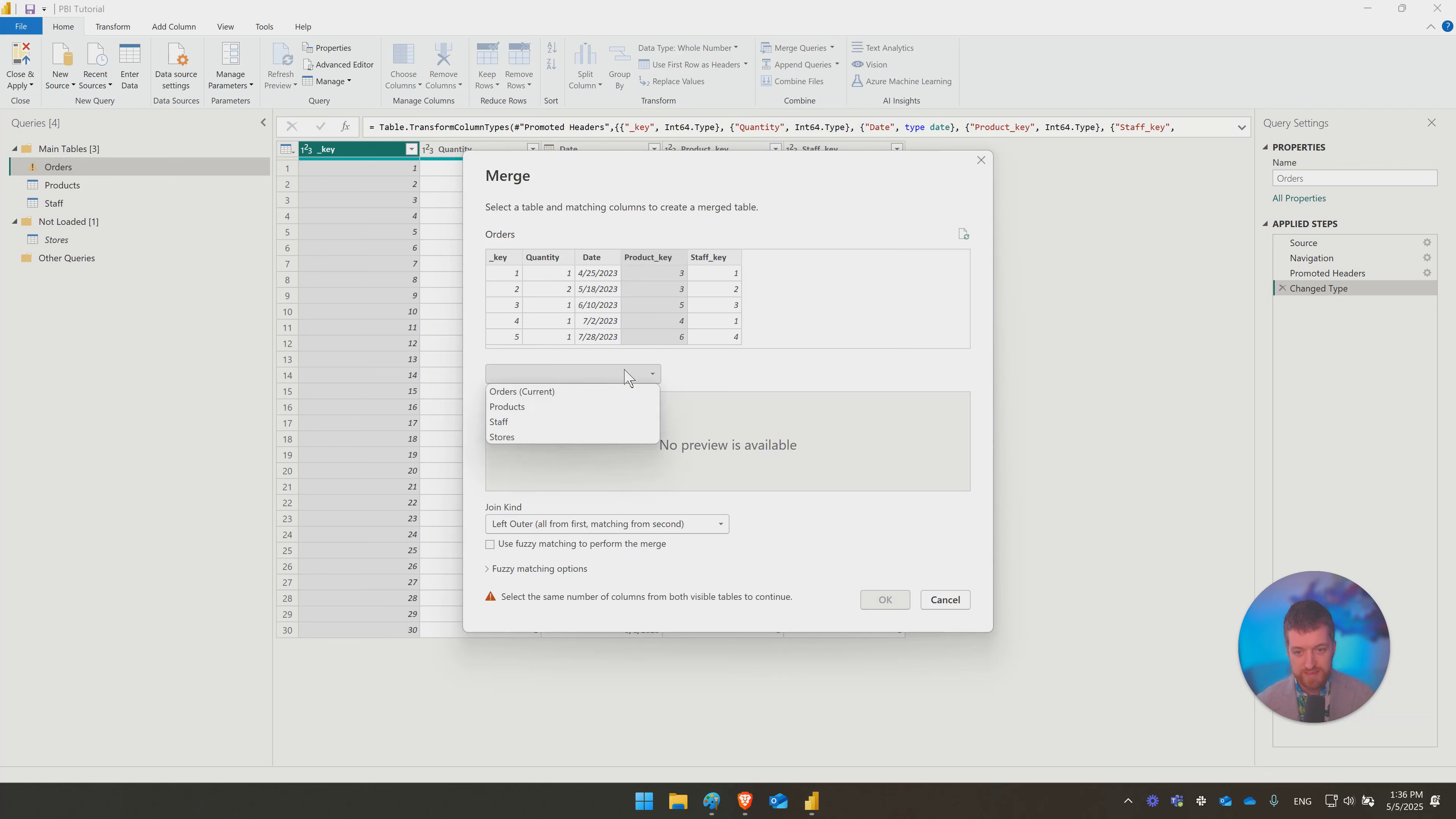
pyautogui.click(519, 408)
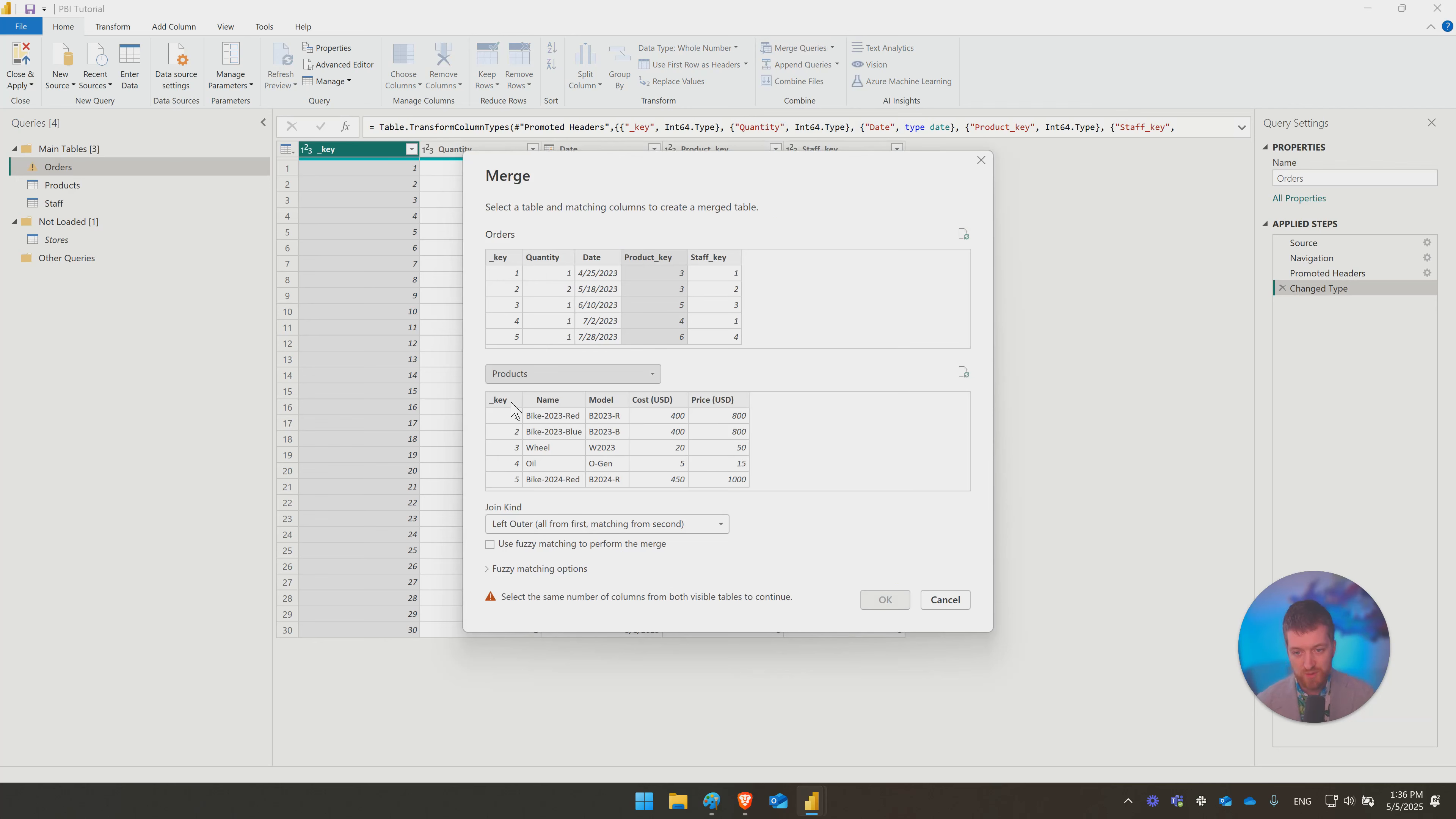
pyautogui.click(512, 408)
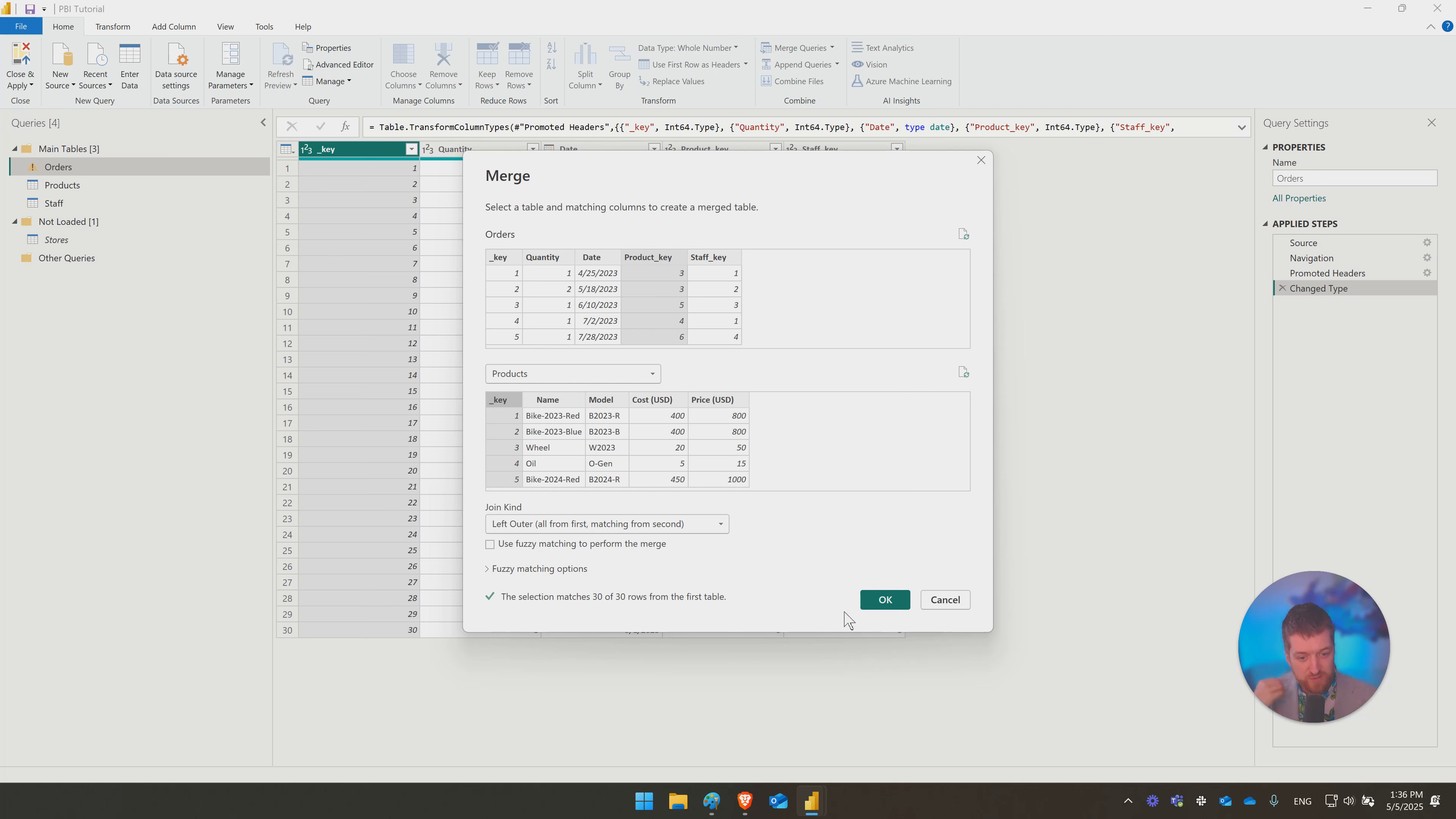
pyautogui.click(882, 601)
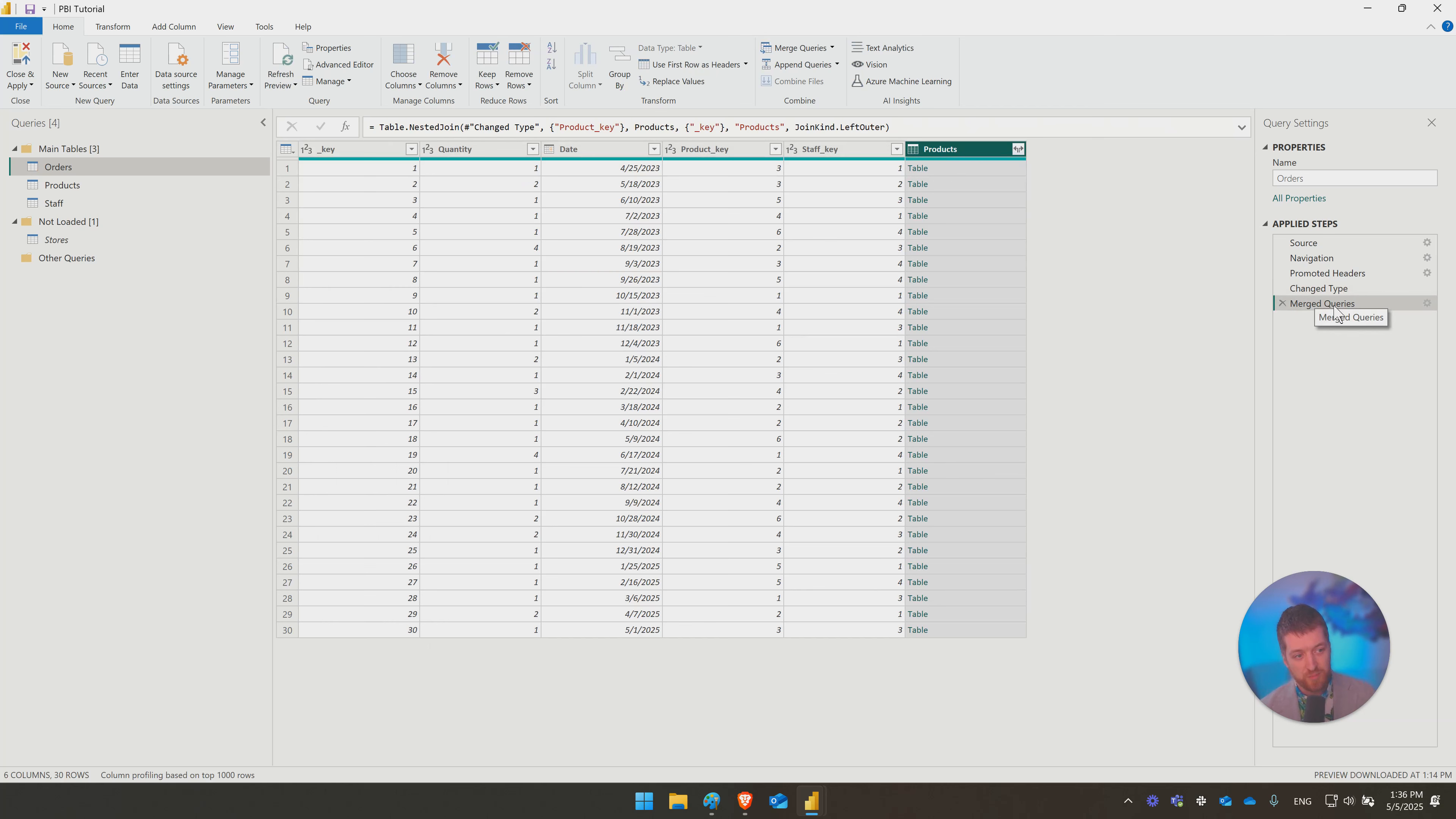
# Step: Expand the merged Products column in Orders into Name, Model, Cost (USD) and Price (USD), excluding _key and keeping the column name prefix
pyautogui.click(1018, 150)
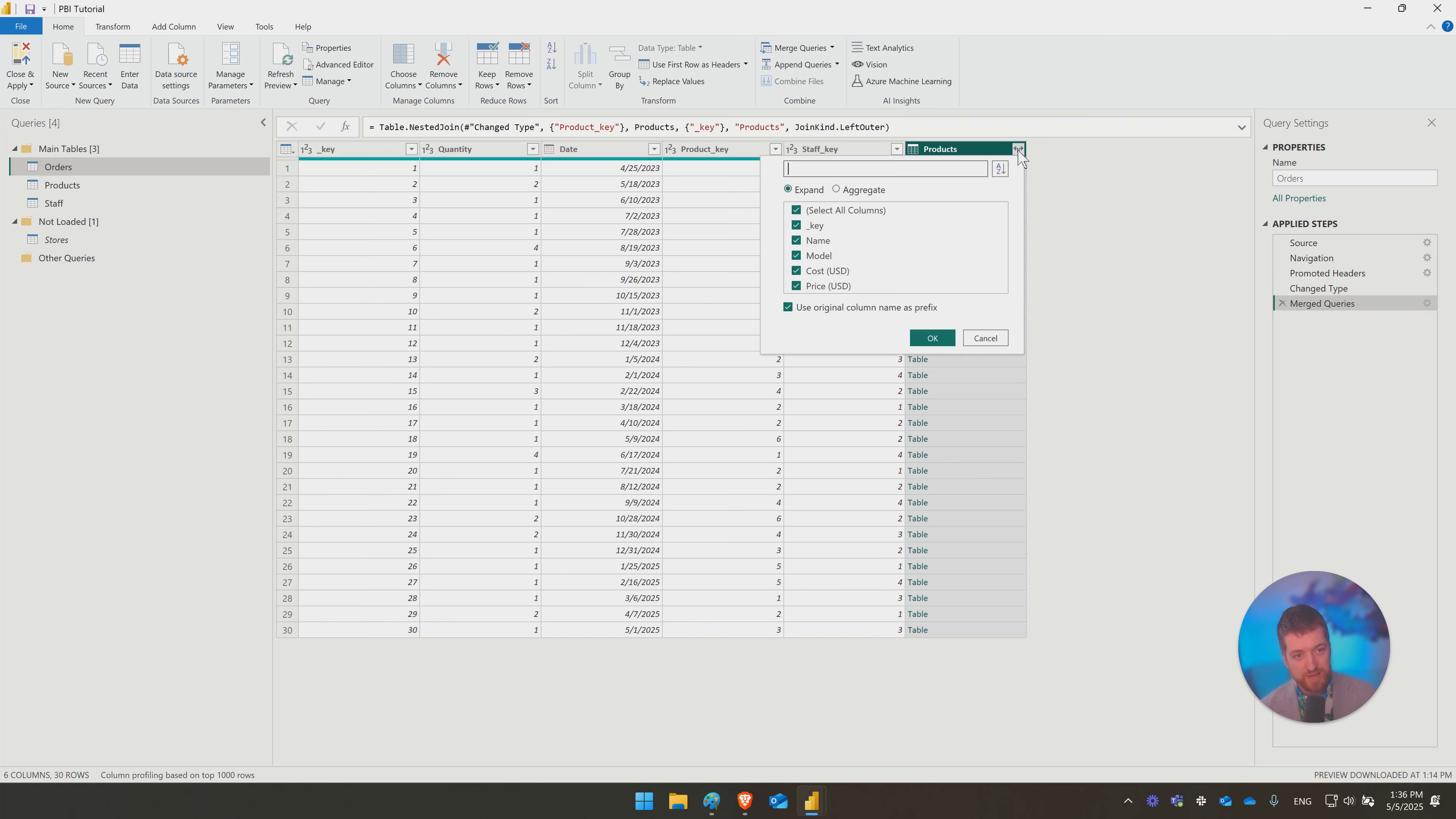
pyautogui.click(796, 226)
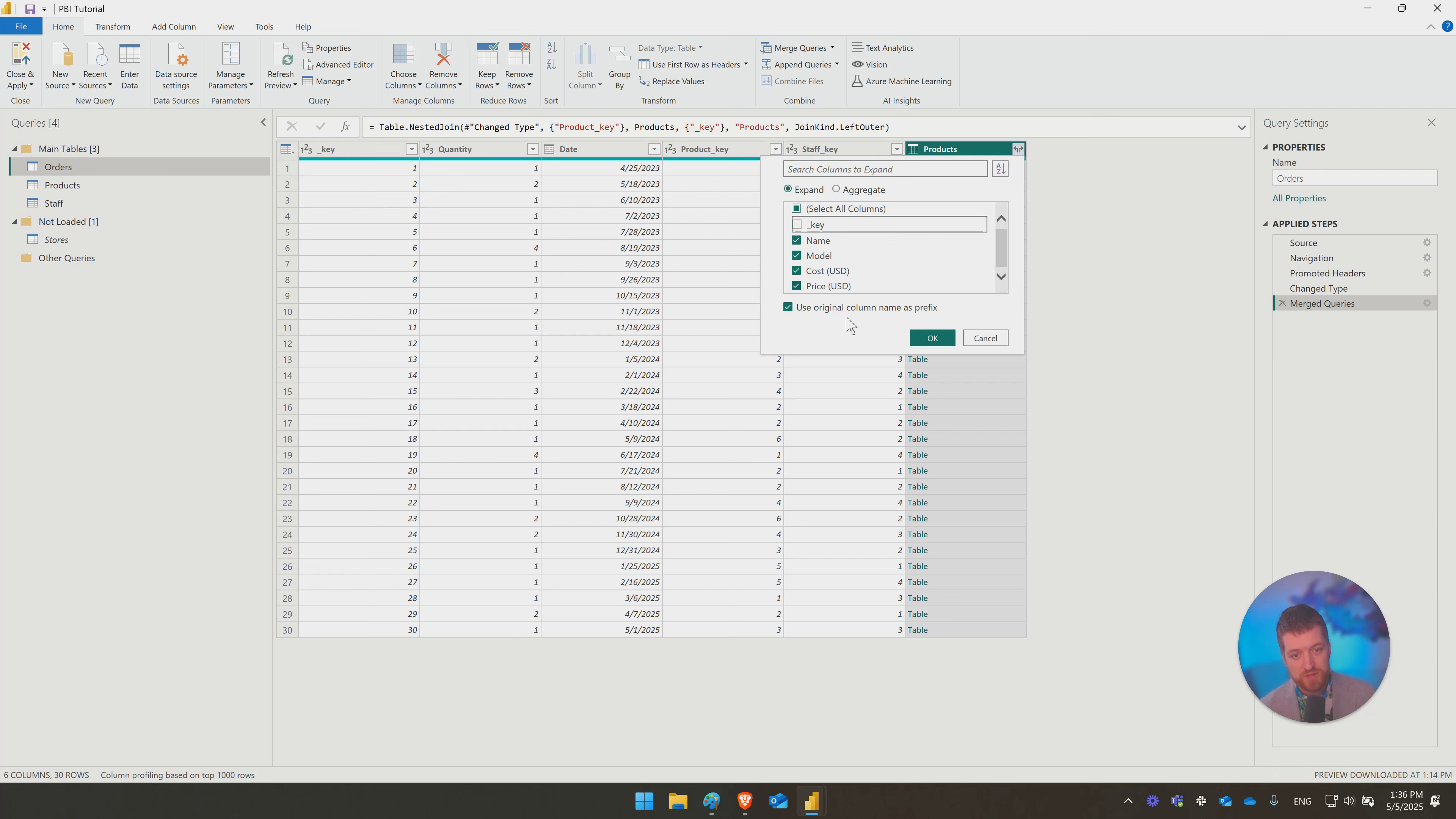
pyautogui.click(932, 338)
pyautogui.moveTo(956, 761); pyautogui.dragTo(1118, 779)
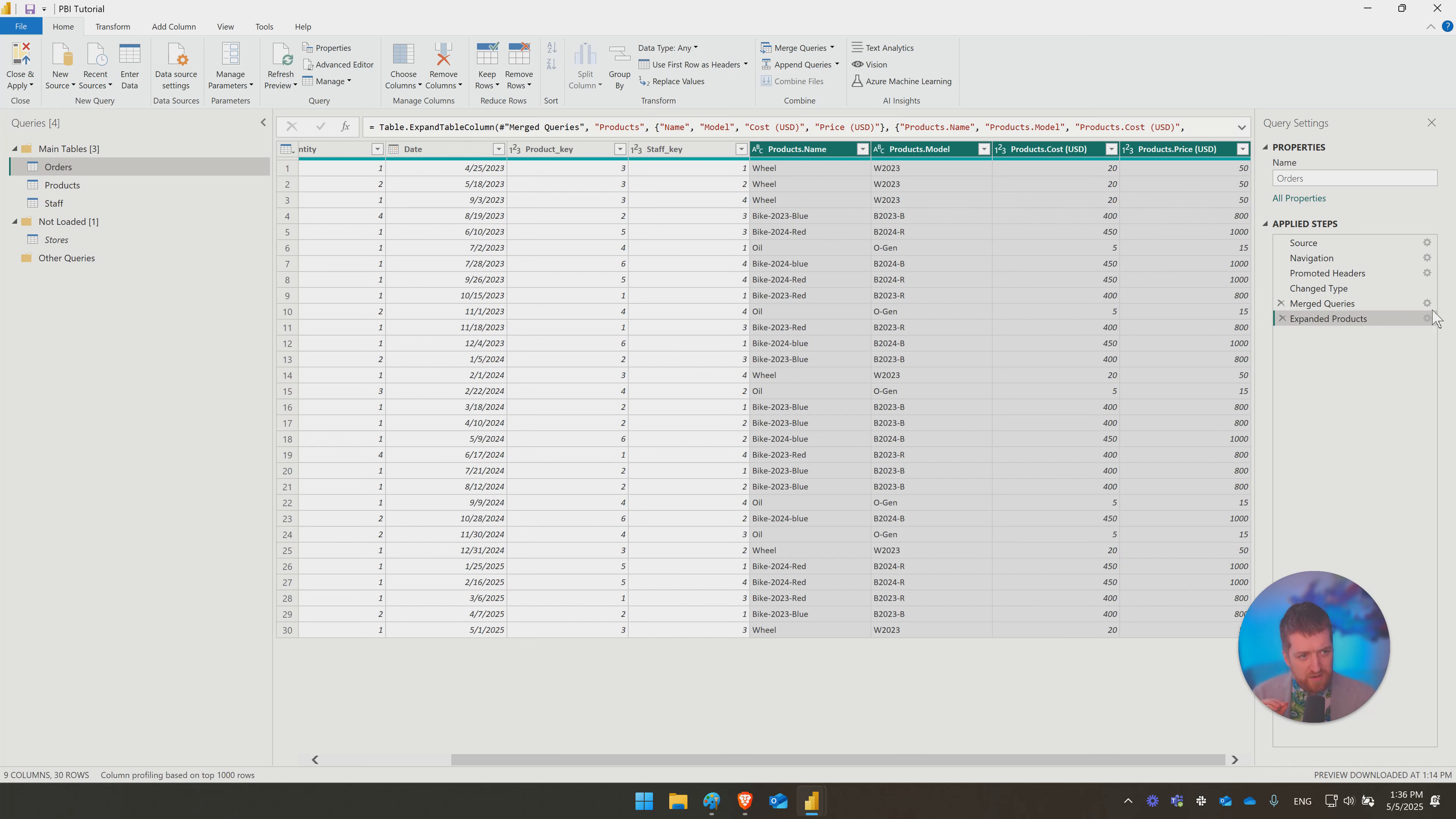
# Step: Review the Orders query's applied steps one by one, from the source data through the merge and the product expansion
pyautogui.click(1337, 302)
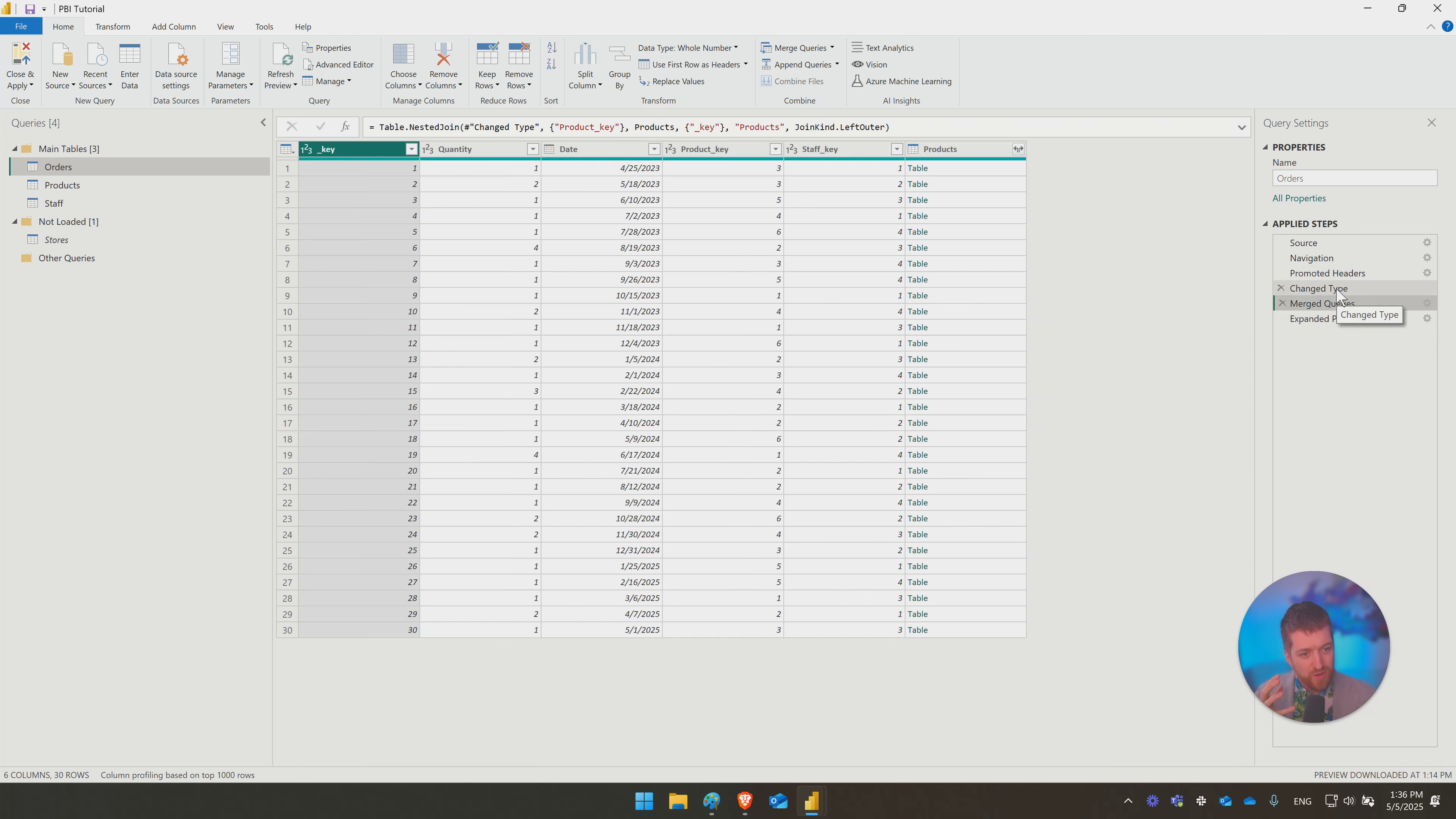
pyautogui.click(1337, 288)
pyautogui.click(1337, 274)
pyautogui.click(1339, 260)
pyautogui.click(1339, 244)
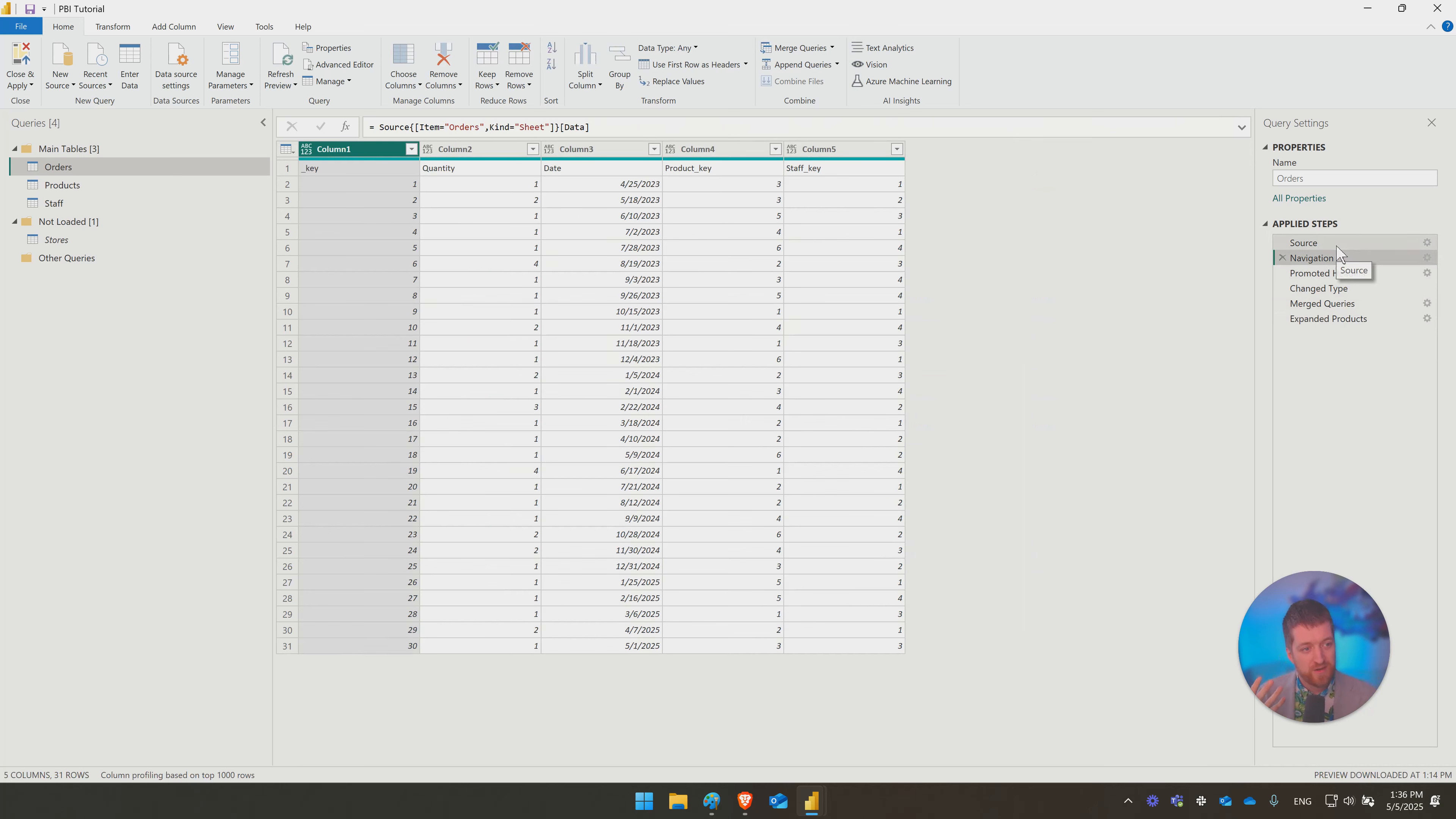
pyautogui.click(1338, 274)
pyautogui.click(1337, 304)
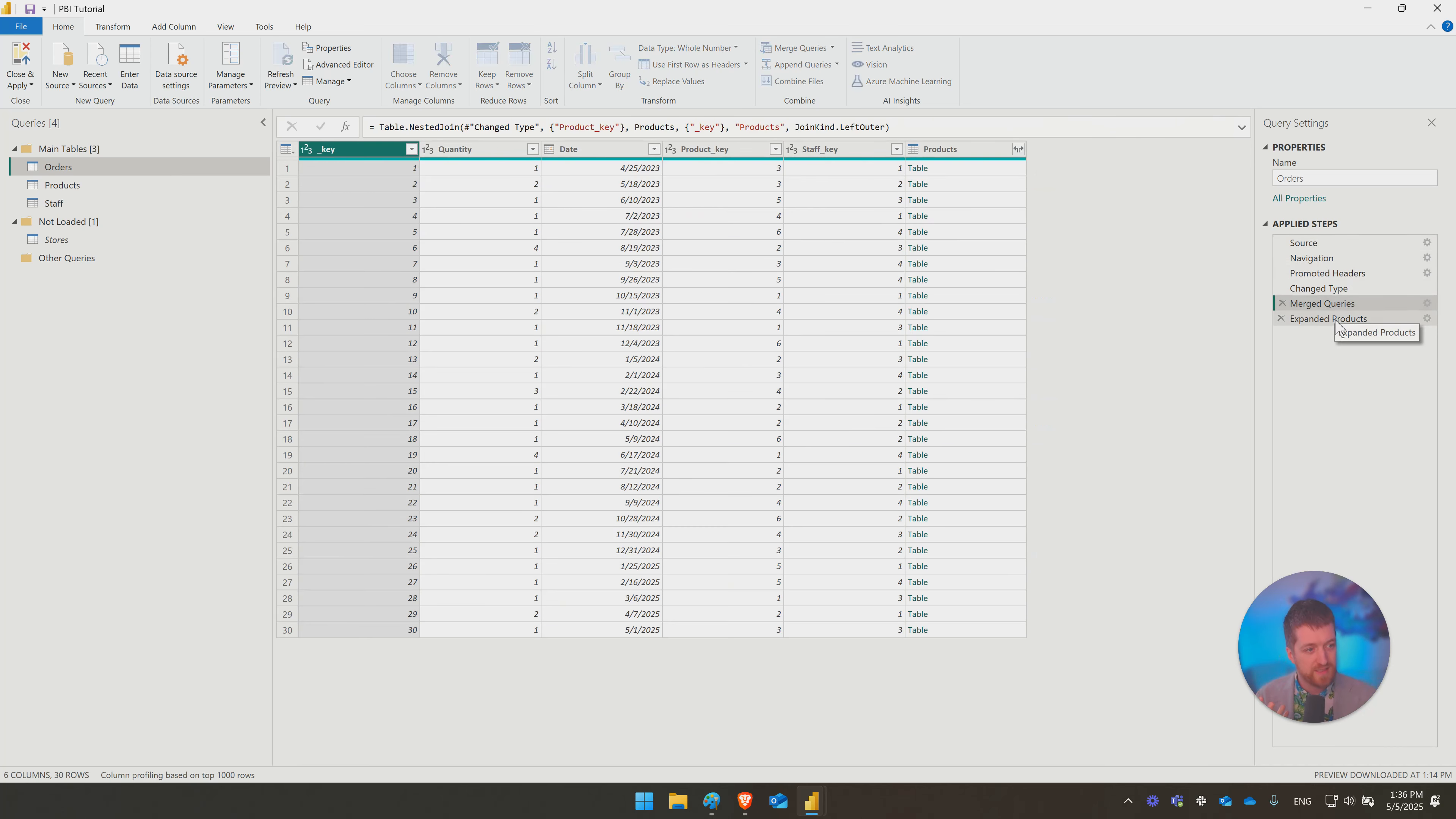
pyautogui.click(1334, 320)
pyautogui.click(1356, 290)
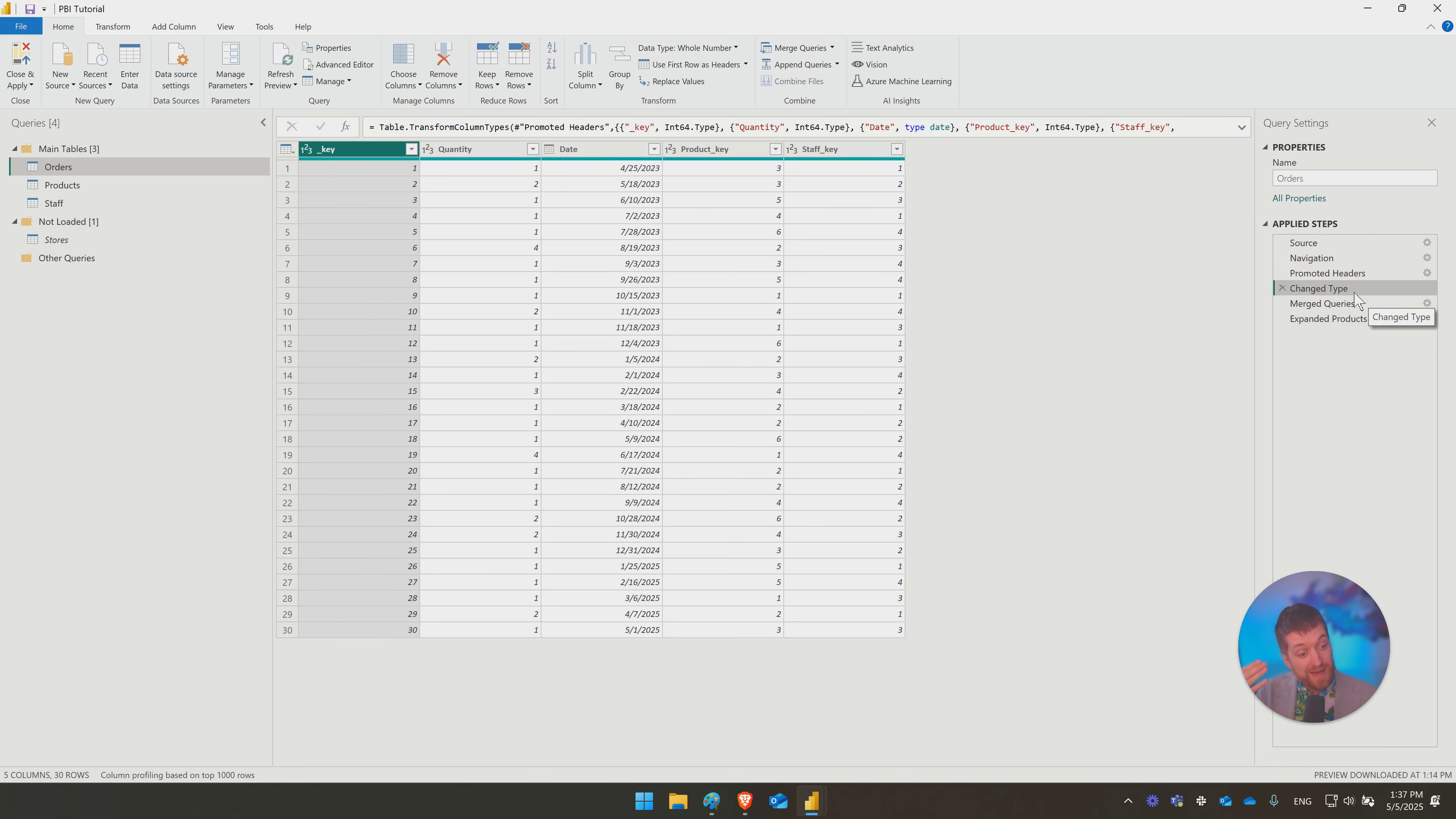
# Step: Edit the Expanded Products step of Orders to use Potato as the default column name prefix
pyautogui.click(1352, 320)
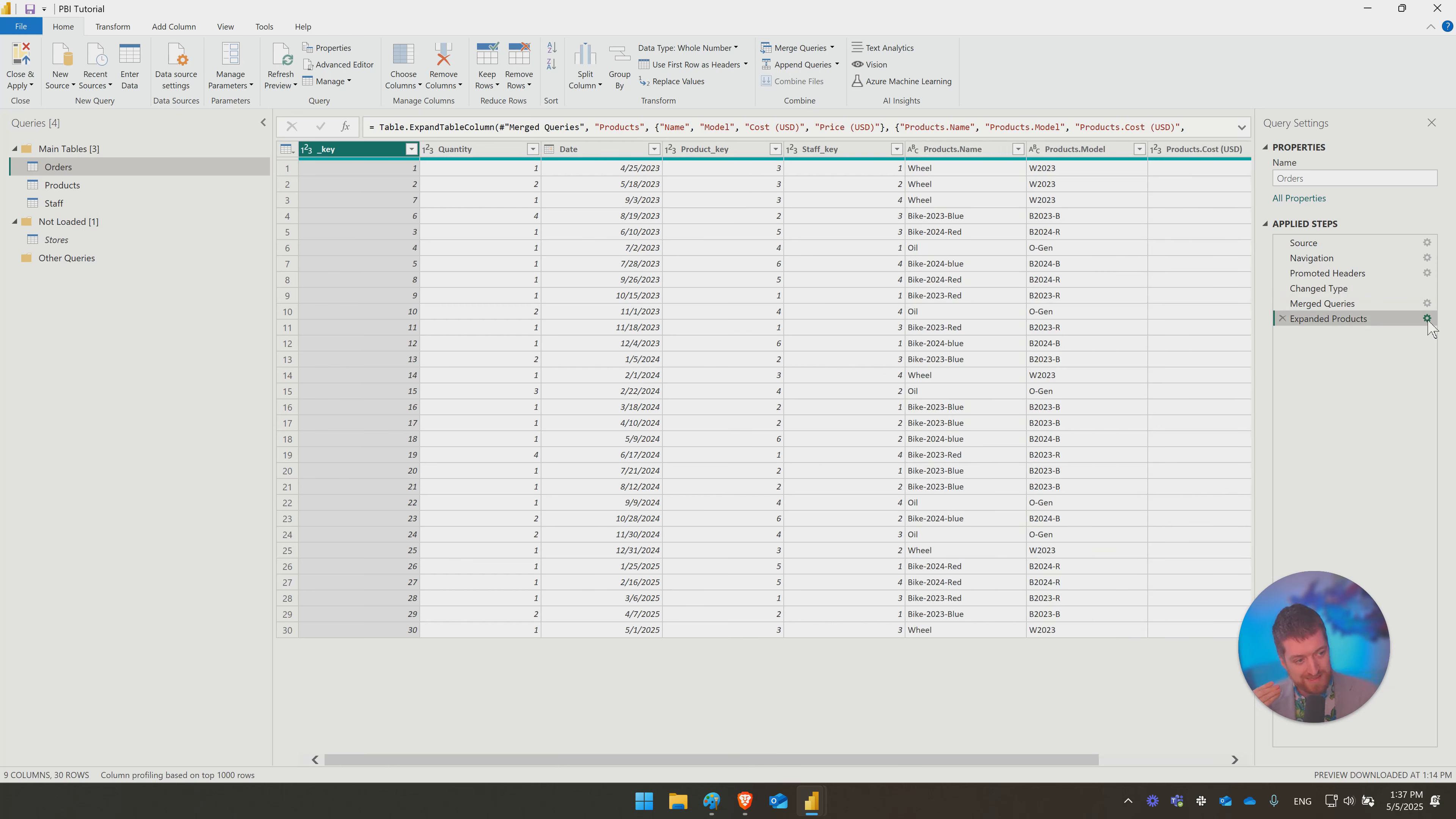
pyautogui.click(1427, 319)
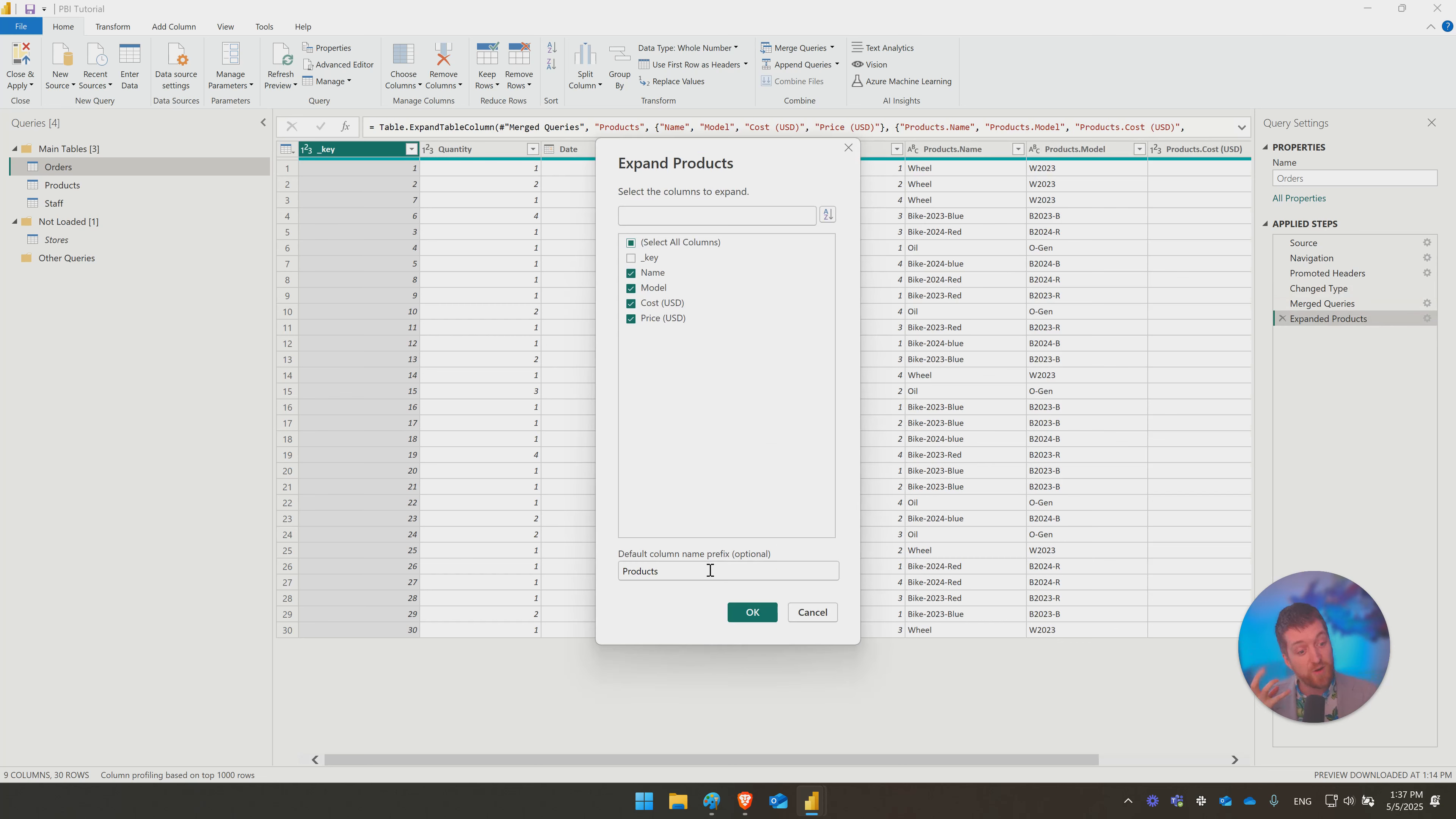
pyautogui.doubleClick(712, 572)
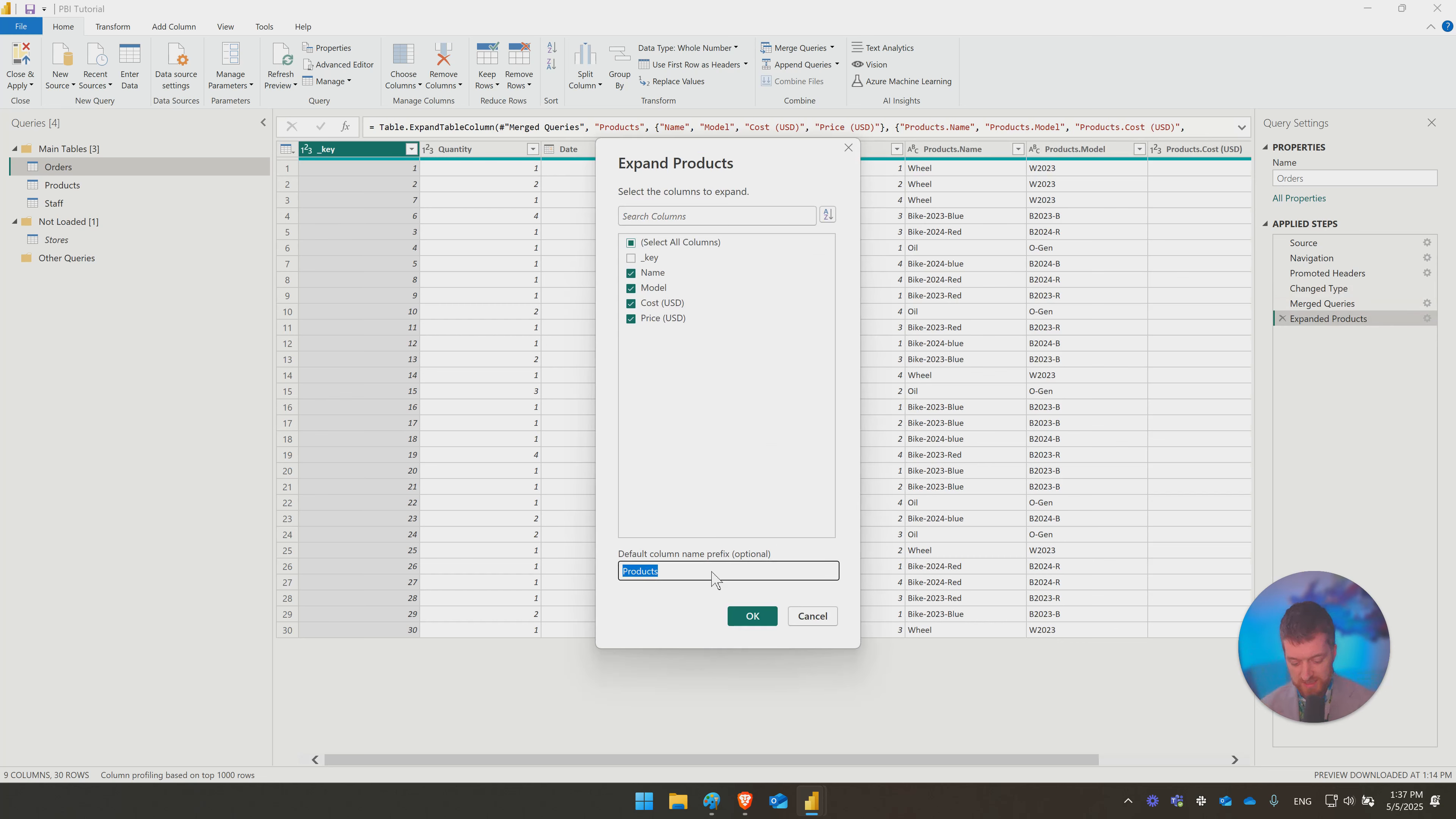
pyautogui.write('Potato')
pyautogui.press('Return')
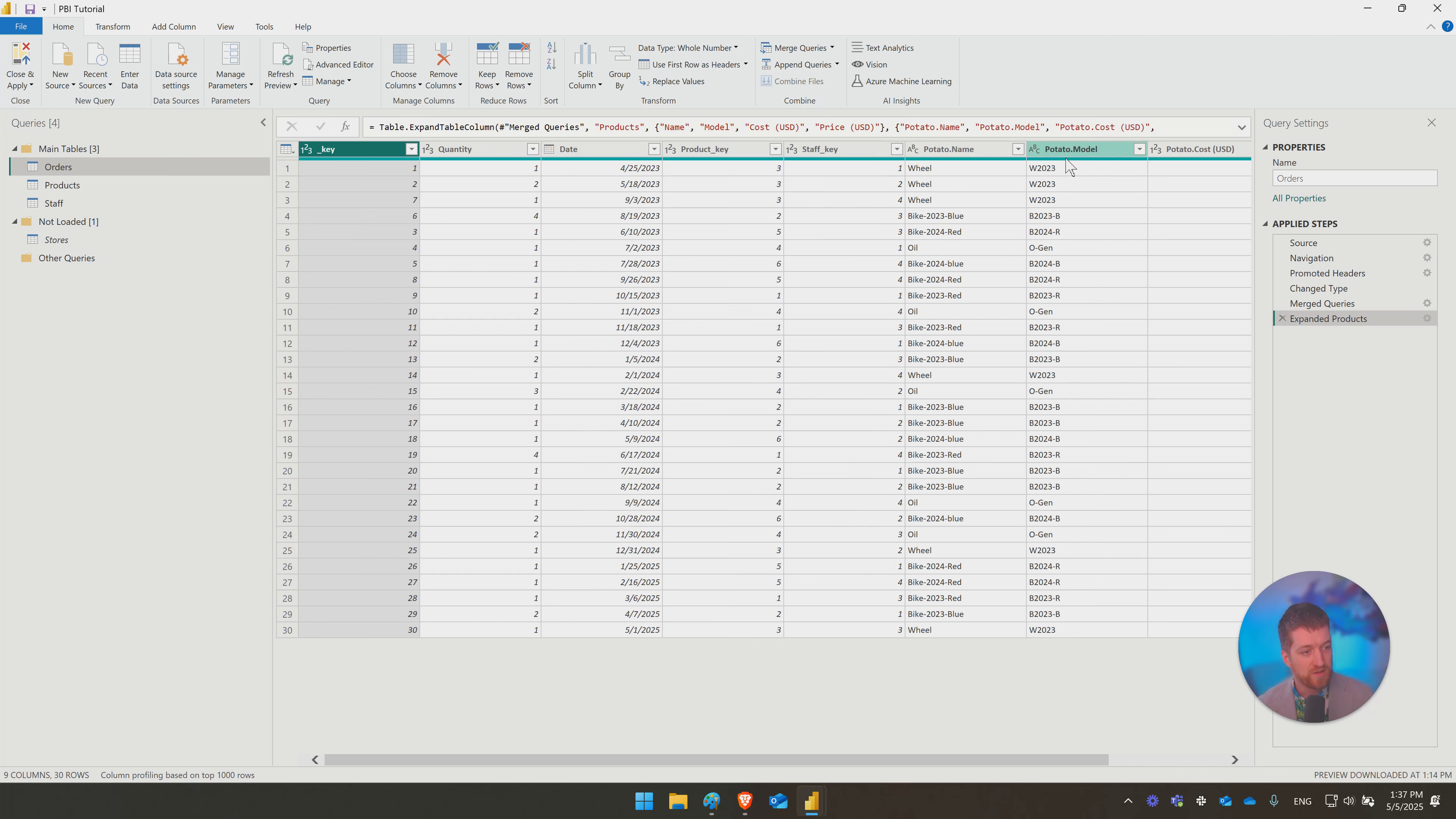
# Step: Change the default column name prefix of the Orders query's Expanded Products step to Product
pyautogui.click(1427, 318)
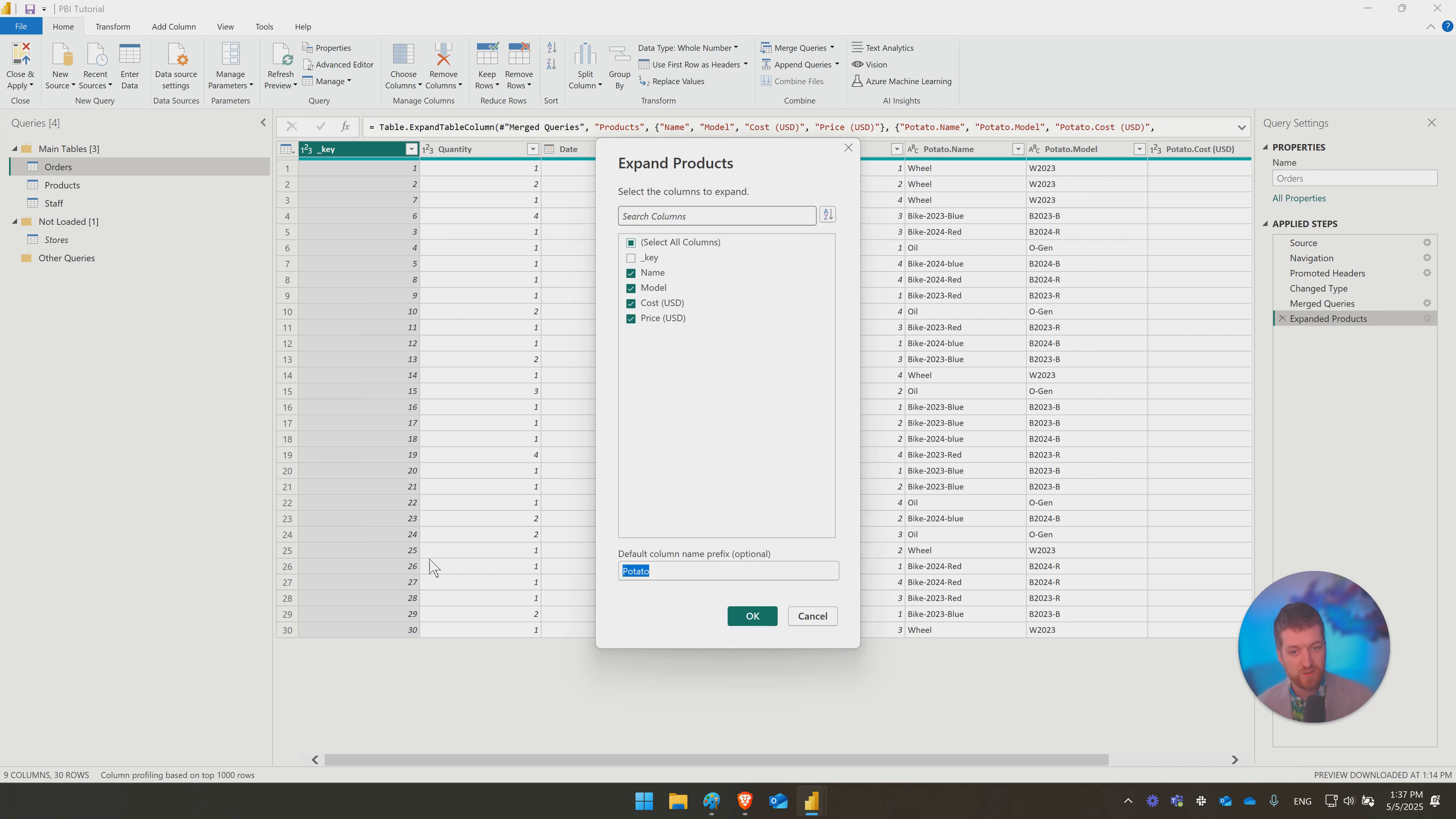
pyautogui.write('Produc')
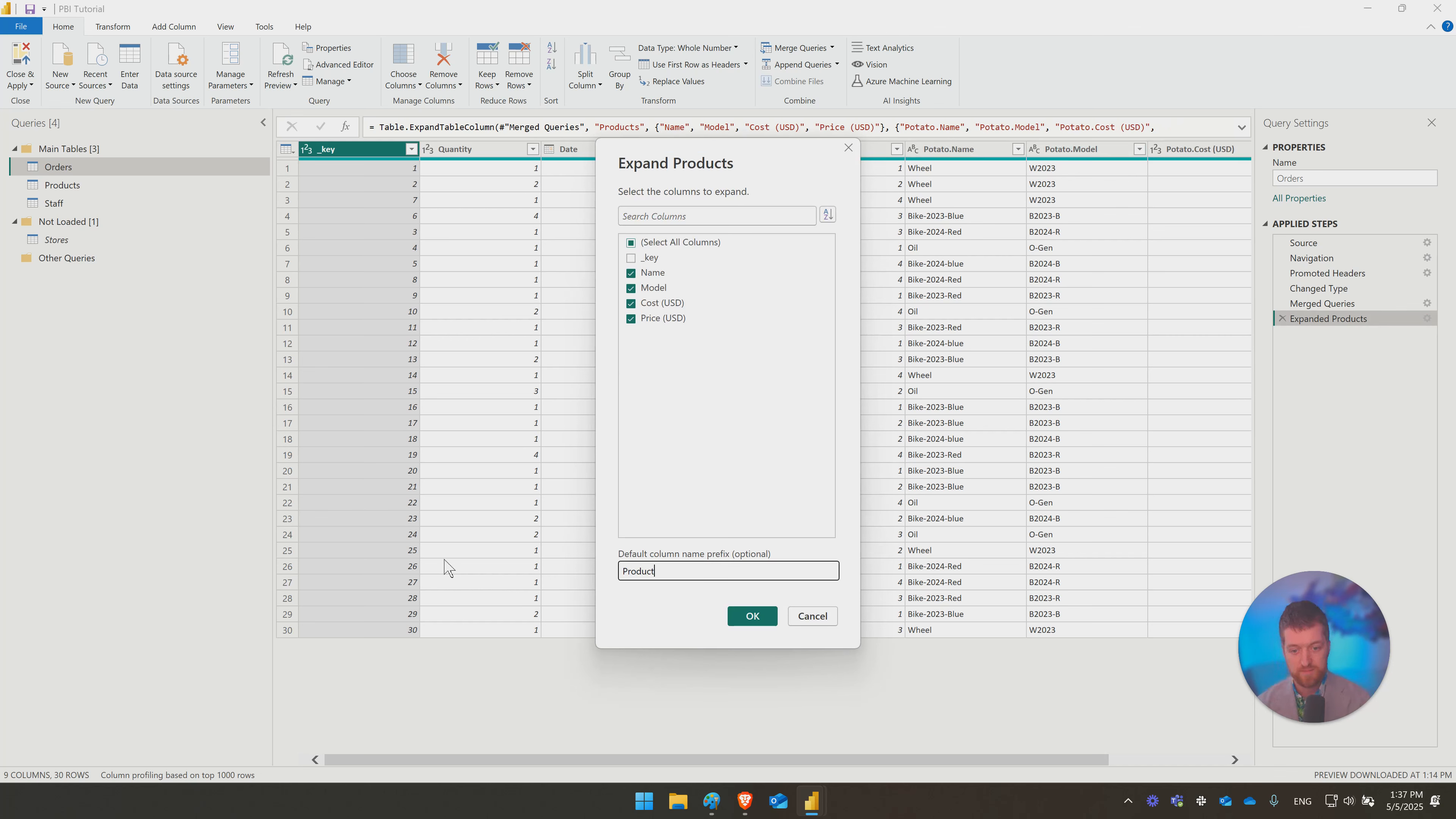
pyautogui.press('Return')
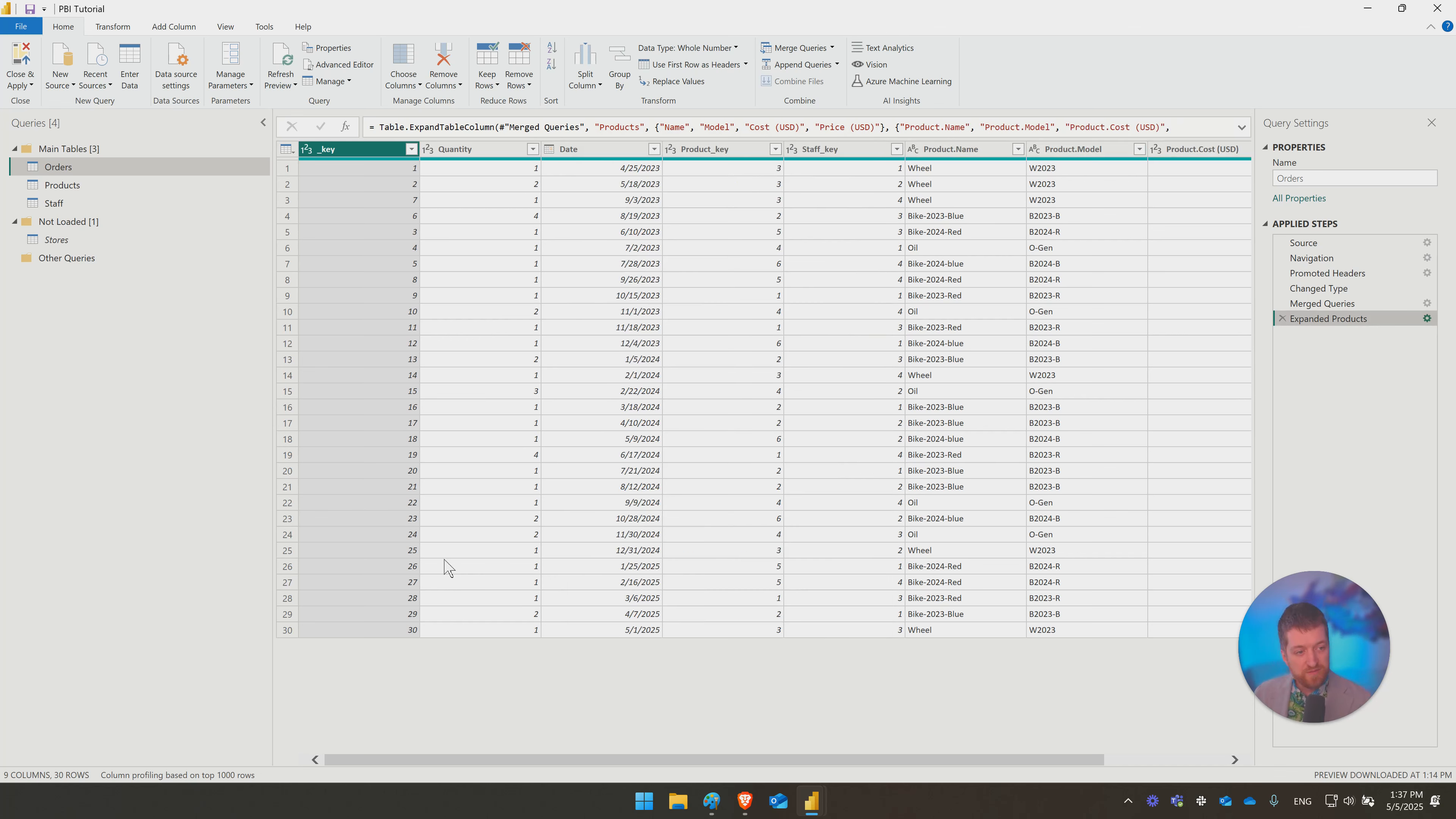
# Step: Clear the default column name prefix in the Expanded Products step so the expanded columns carry no prefix
pyautogui.click(1427, 318)
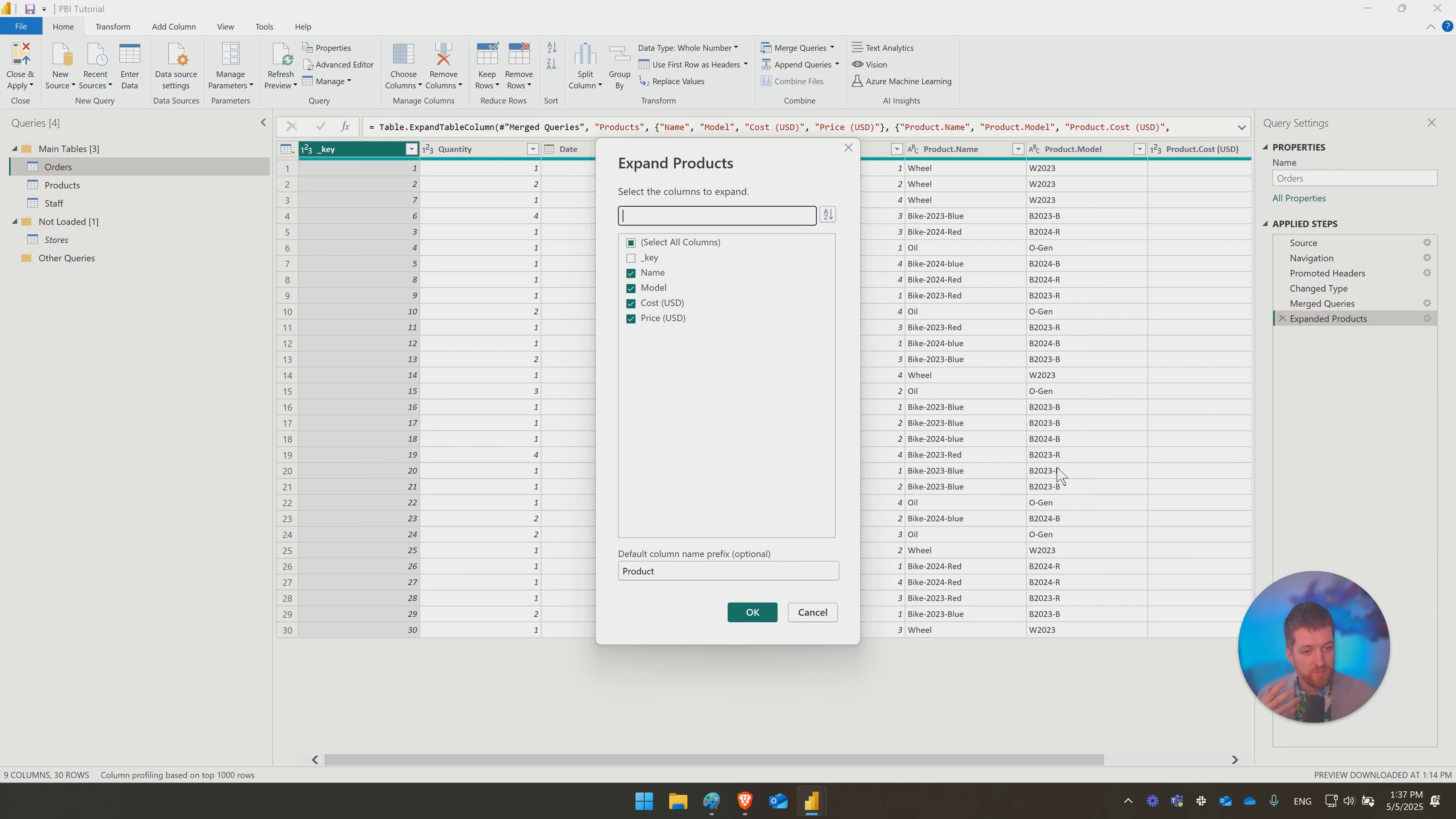
pyautogui.doubleClick(700, 568)
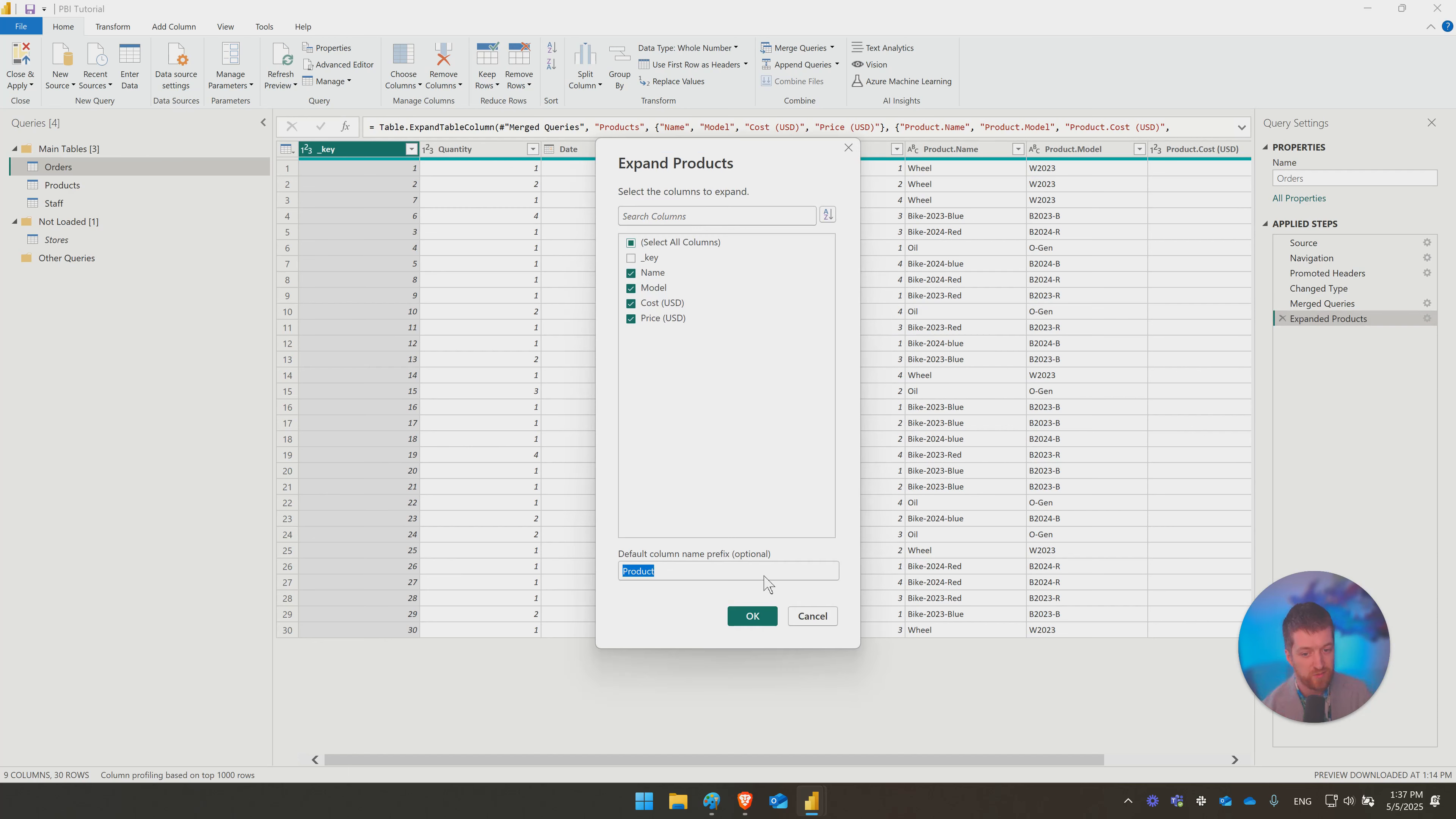
pyautogui.press('BackSpace')
pyautogui.click(756, 617)
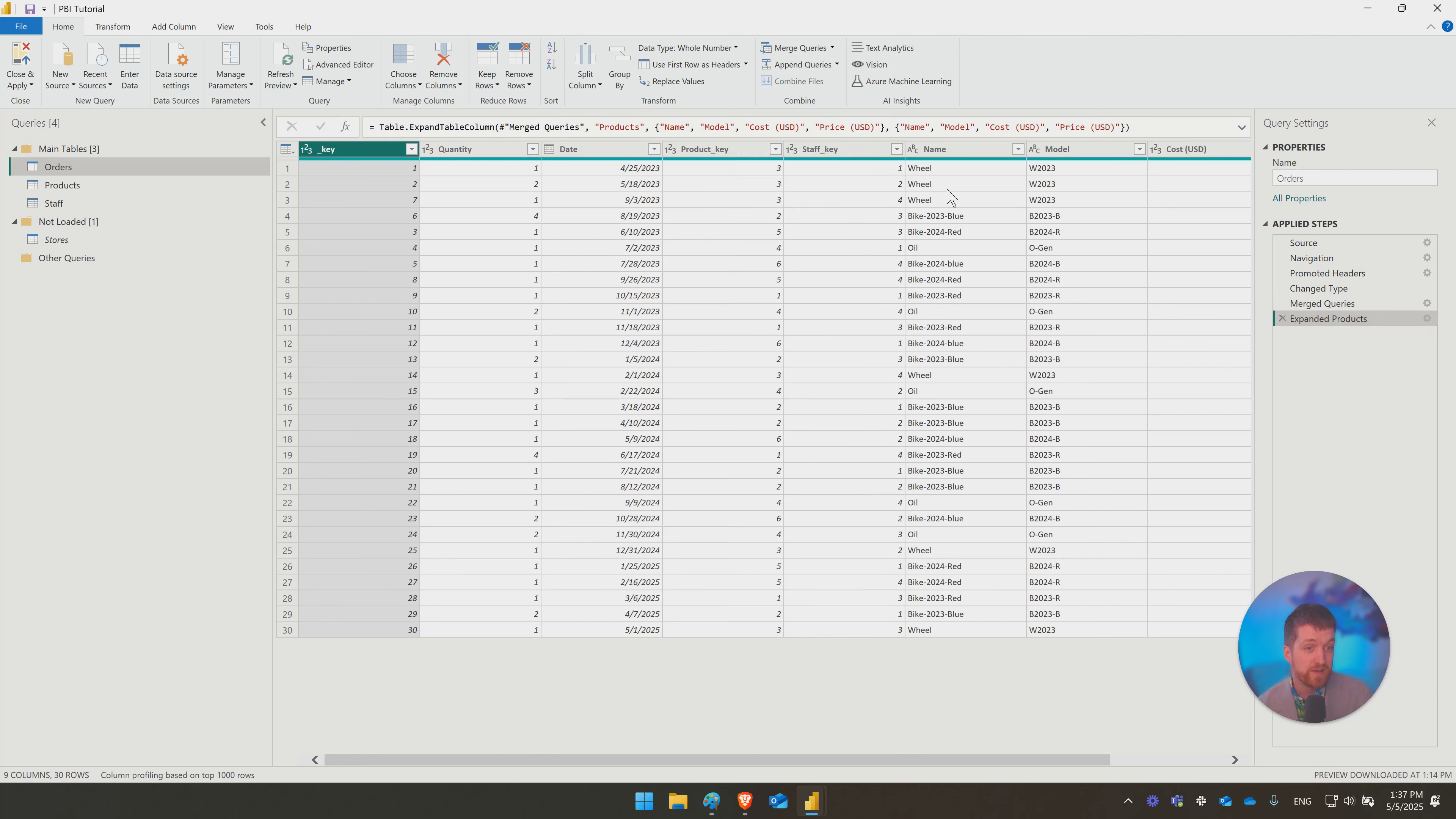
# Step: Add the prefix Product back to the expanded product columns in the Expanded Products step's settings
pyautogui.click(1427, 318)
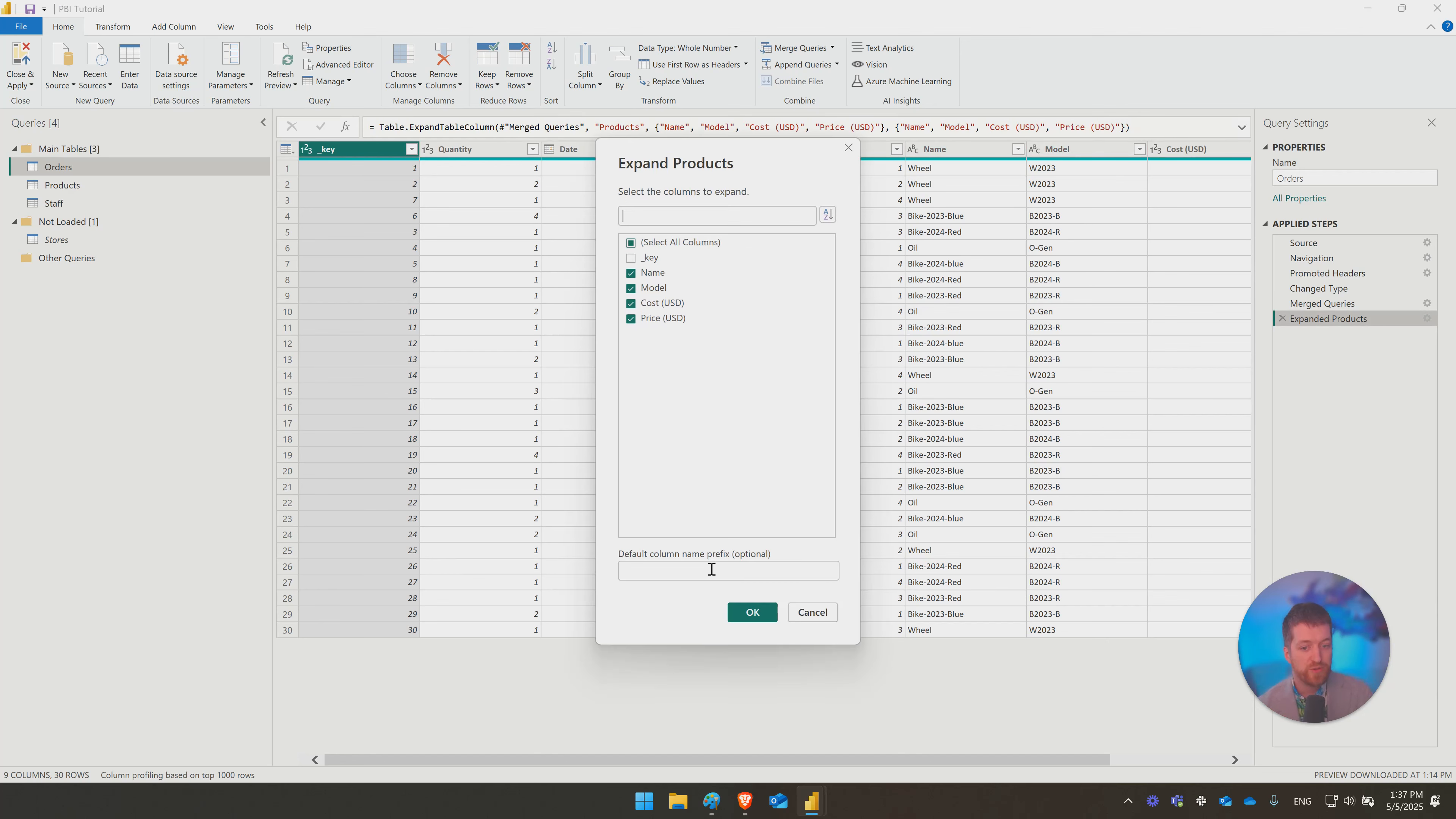
pyautogui.write('Product')
pyautogui.click(752, 616)
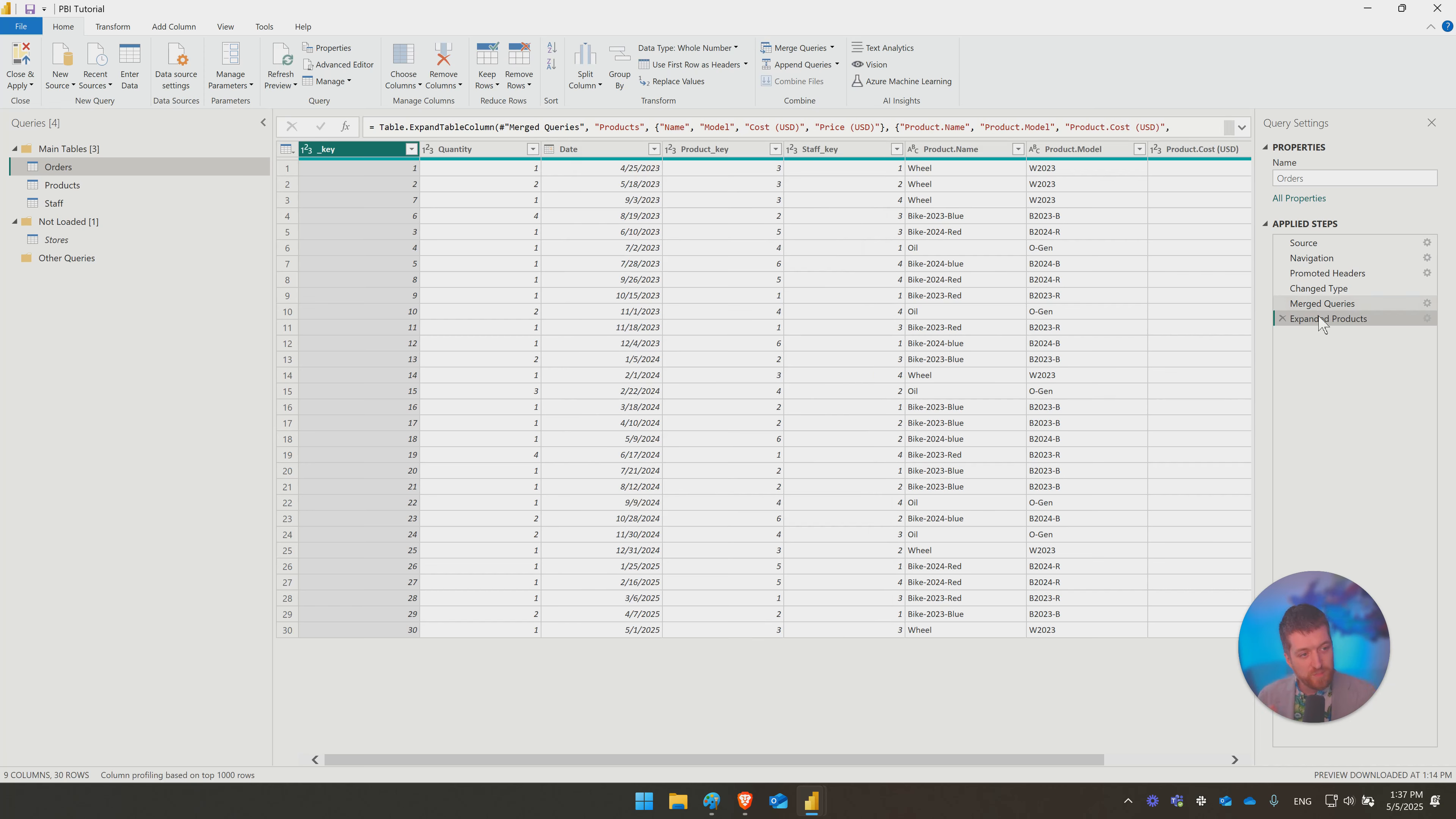
# Step: Delete the Expanded Products step and re-expand Products into Name, Model, Cost (USD) and Price (USD), without _key and with the original column name as prefix
pyautogui.click(1282, 319)
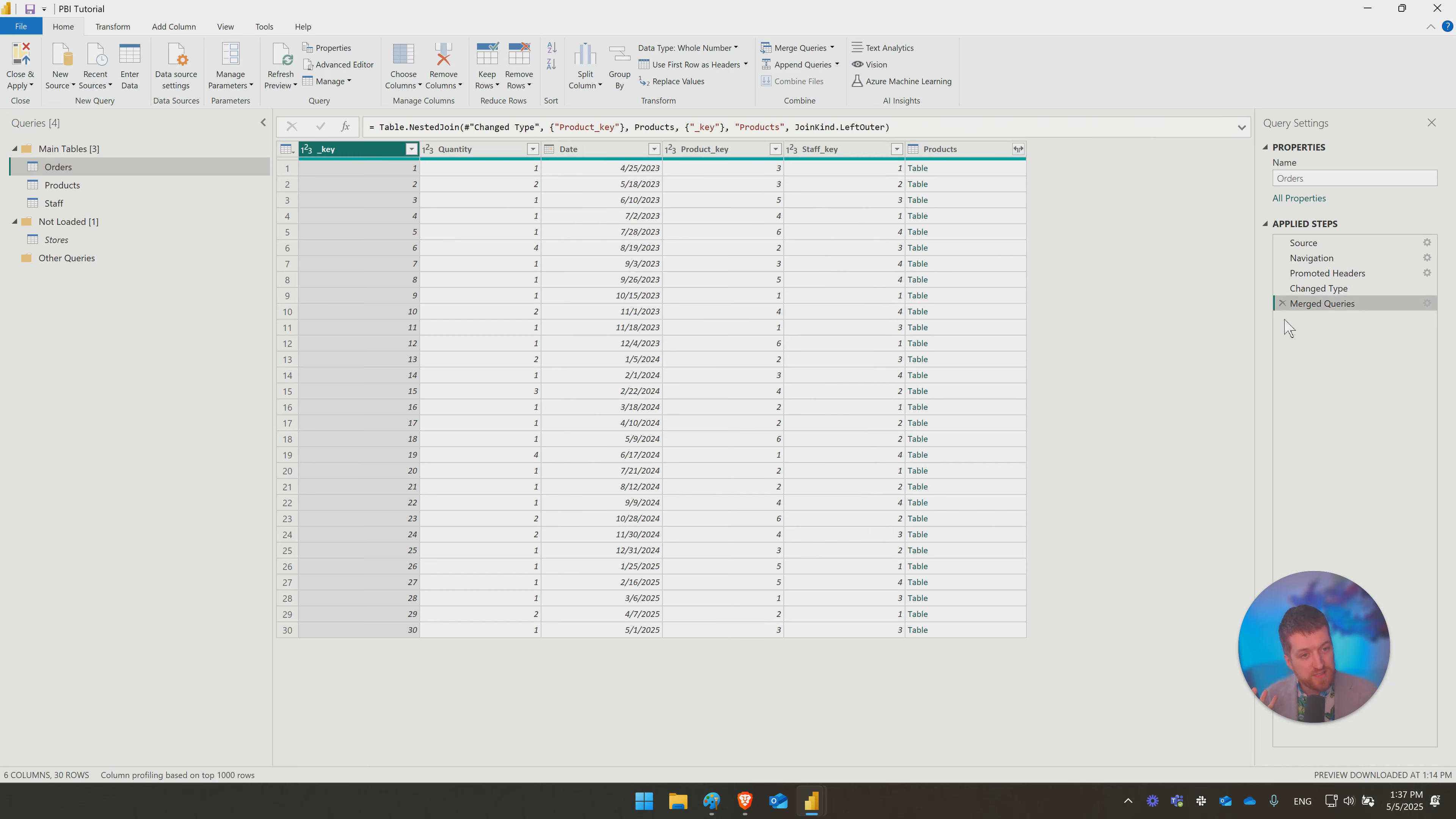
pyautogui.click(1018, 149)
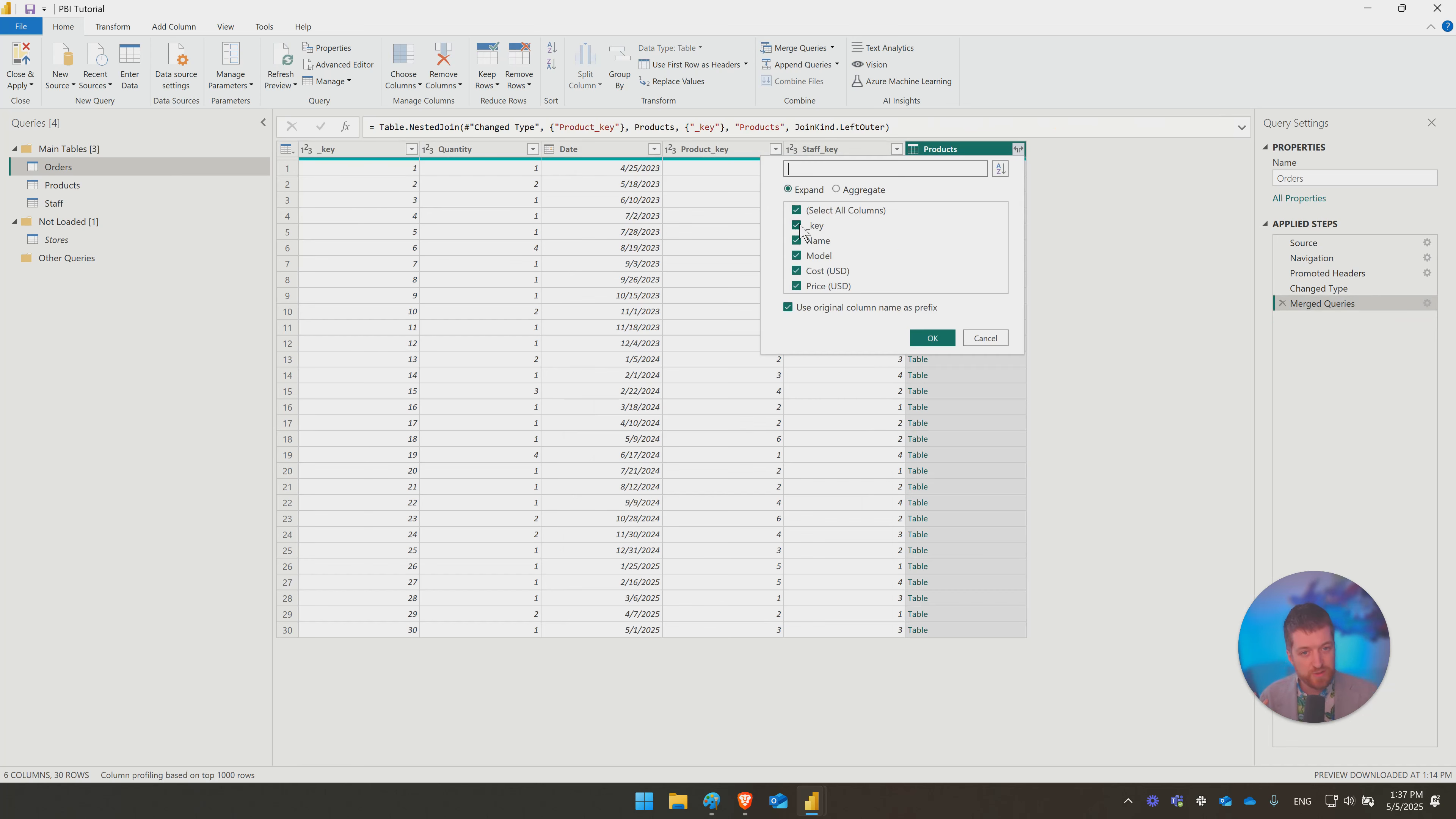
pyautogui.click(932, 338)
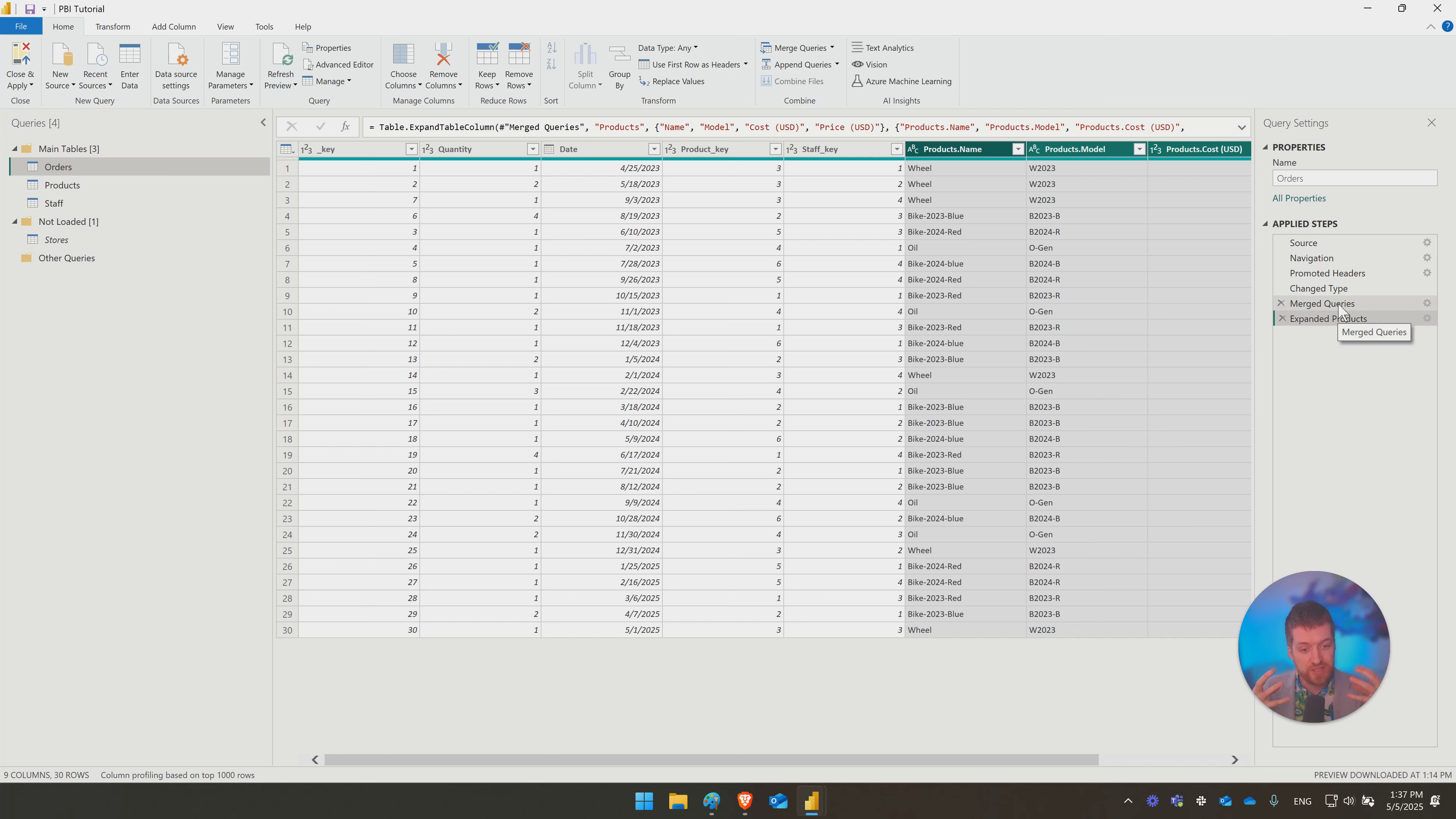
# Step: Review the full M code of the Orders query in the Advanced Editor, enlarging the window to read it, and close it without changes
pyautogui.click(344, 64)
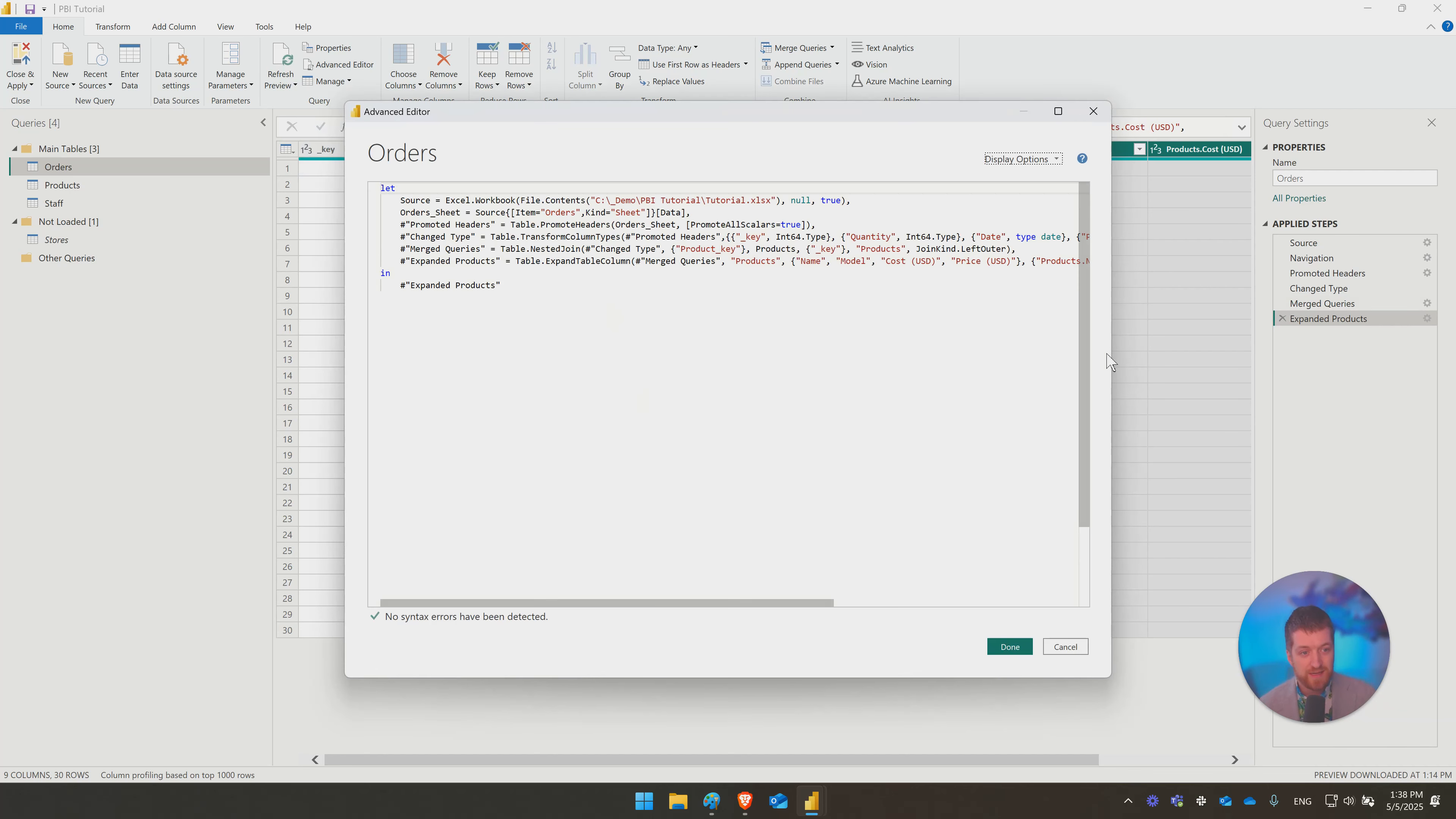
pyautogui.moveTo(1111, 348); pyautogui.dragTo(1264, 352)
pyautogui.moveTo(745, 332); pyautogui.dragTo(281, 167)
pyautogui.click(1246, 112)
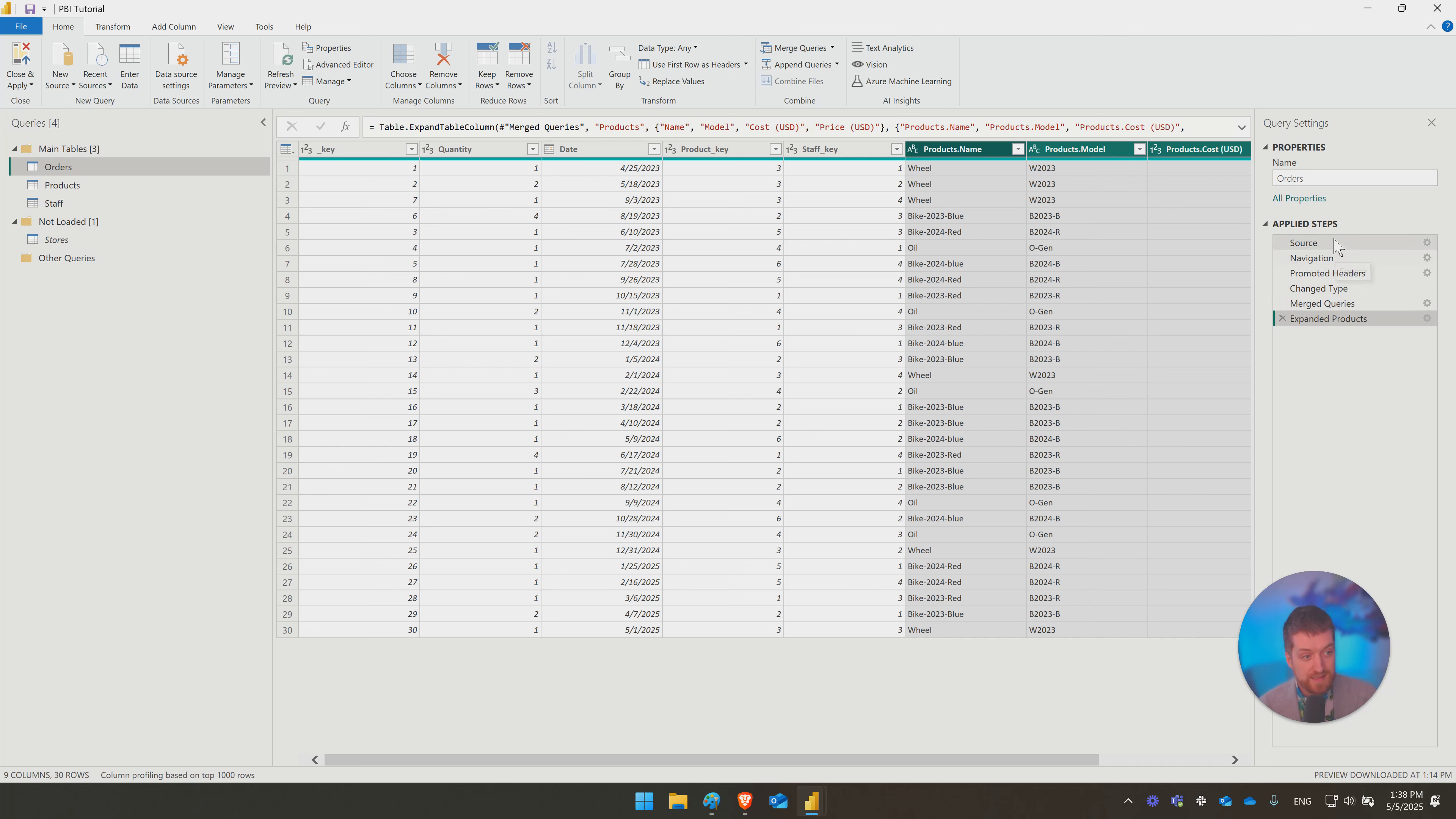
pyautogui.click(359, 67)
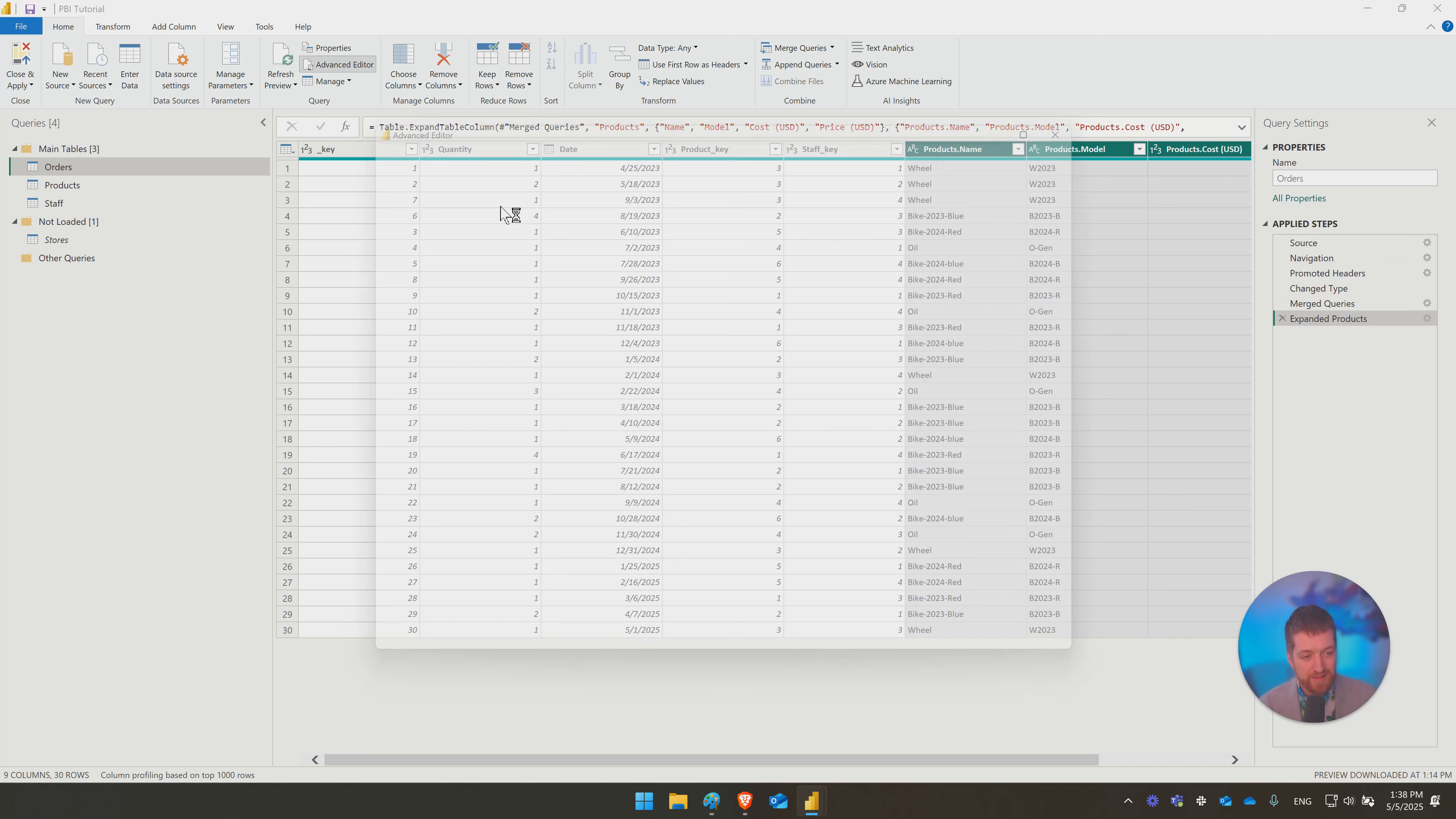
pyautogui.click(1093, 111)
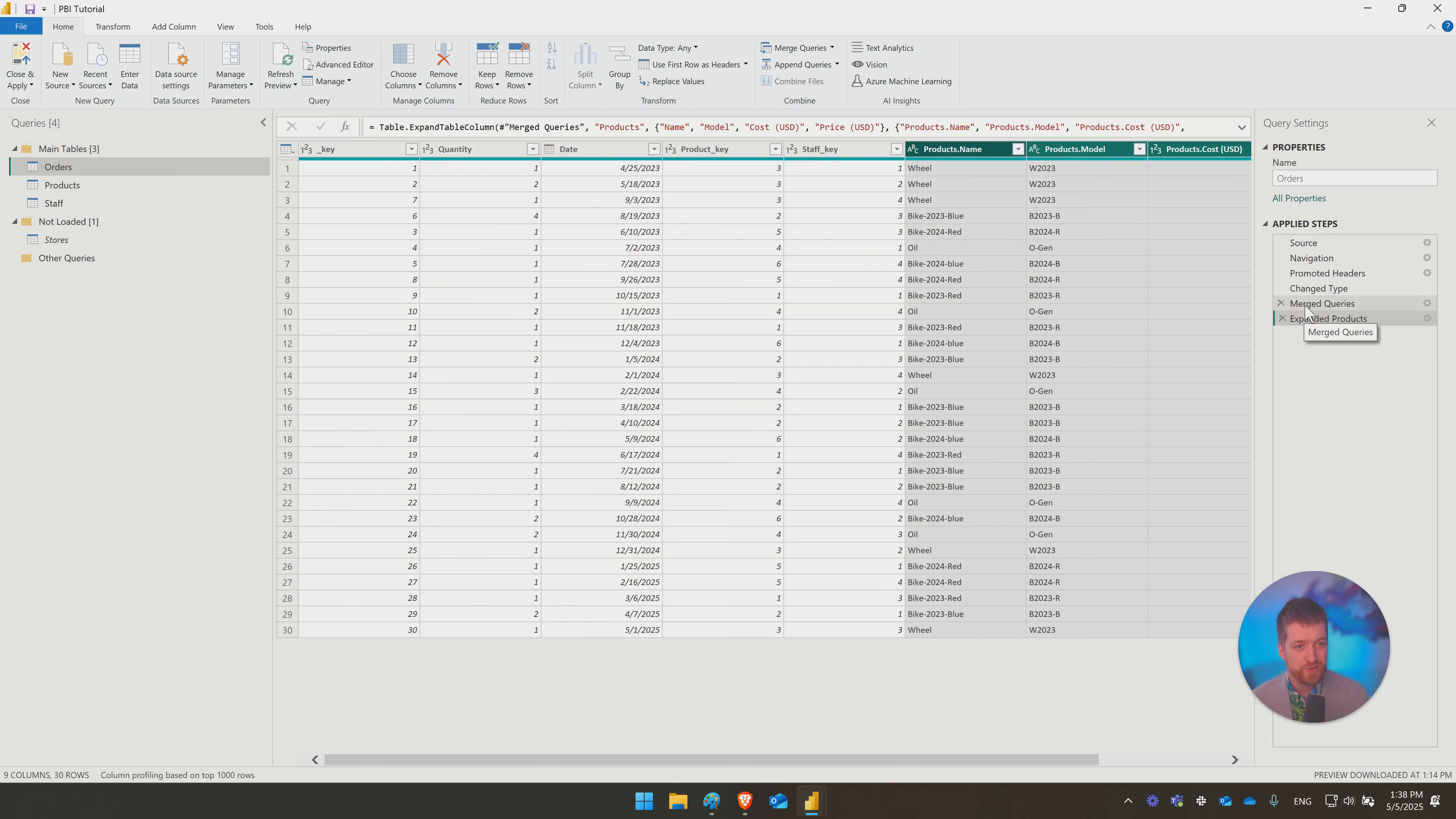
# Step: Examine the formulas of the Merged Queries and Expanded Products steps, including the source table, the expanded columns and their new names
pyautogui.click(1316, 304)
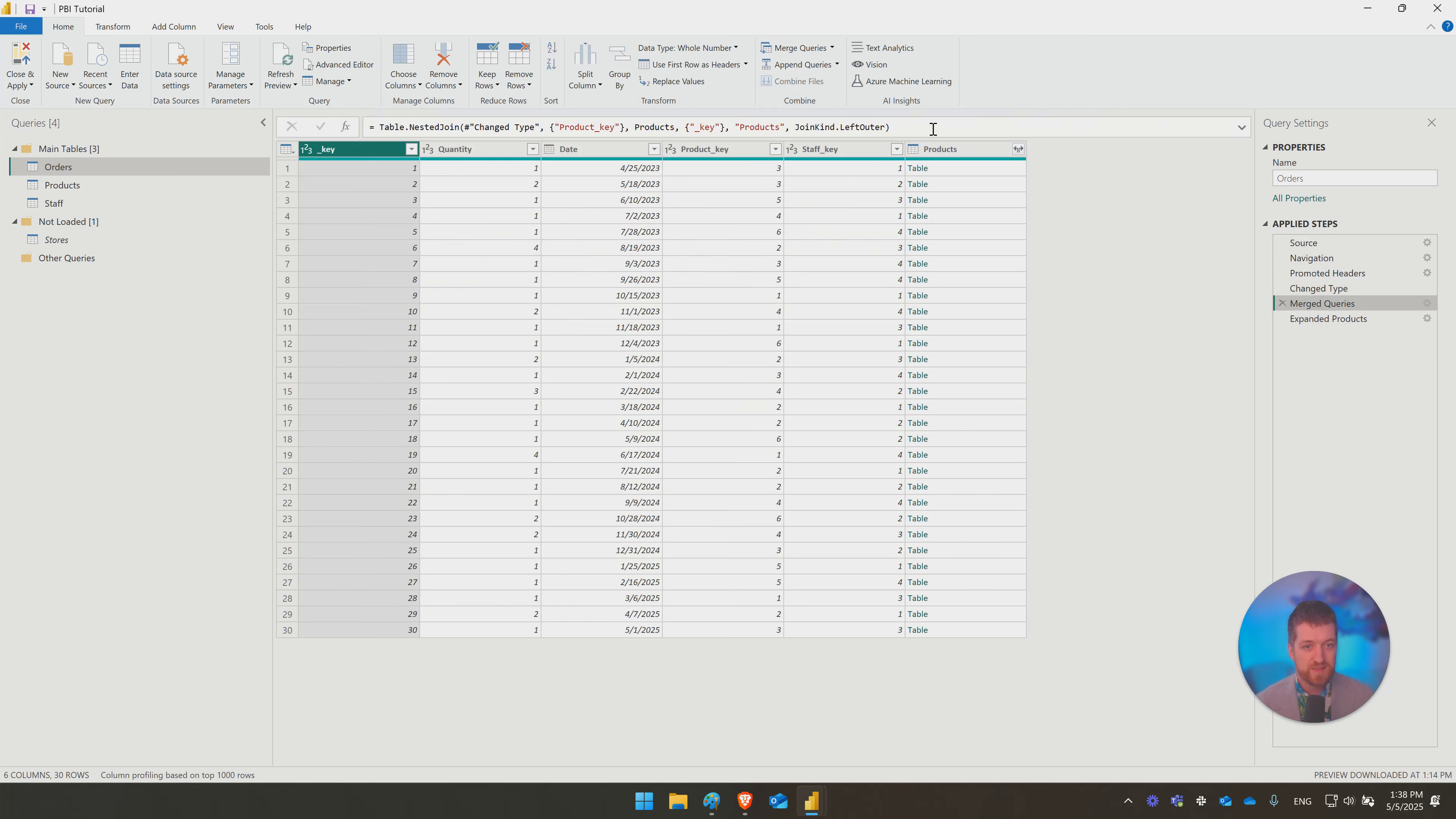
pyautogui.moveTo(931, 127); pyautogui.dragTo(317, 127)
pyautogui.click(912, 129)
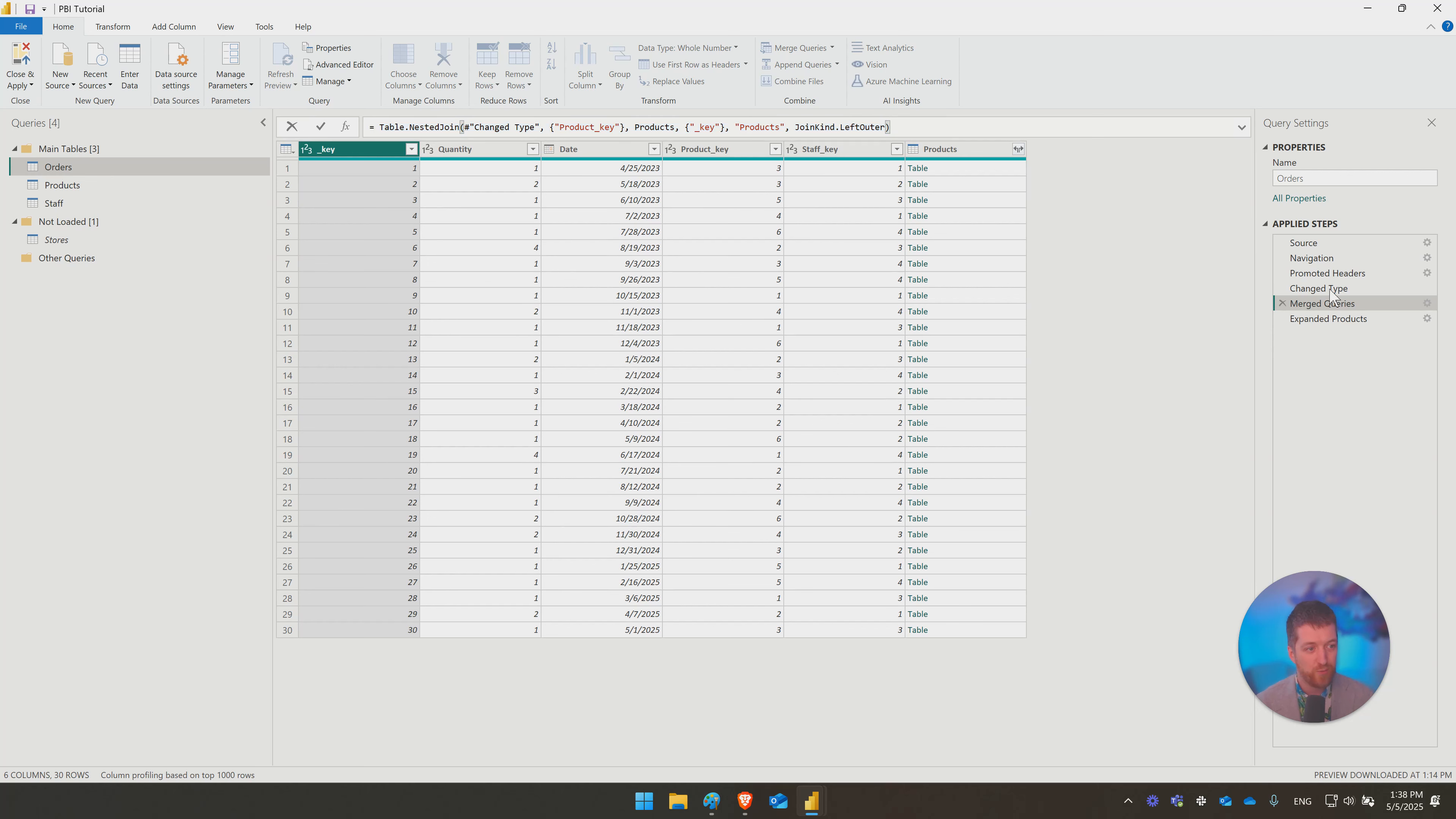
pyautogui.click(1329, 318)
pyautogui.click(1327, 319)
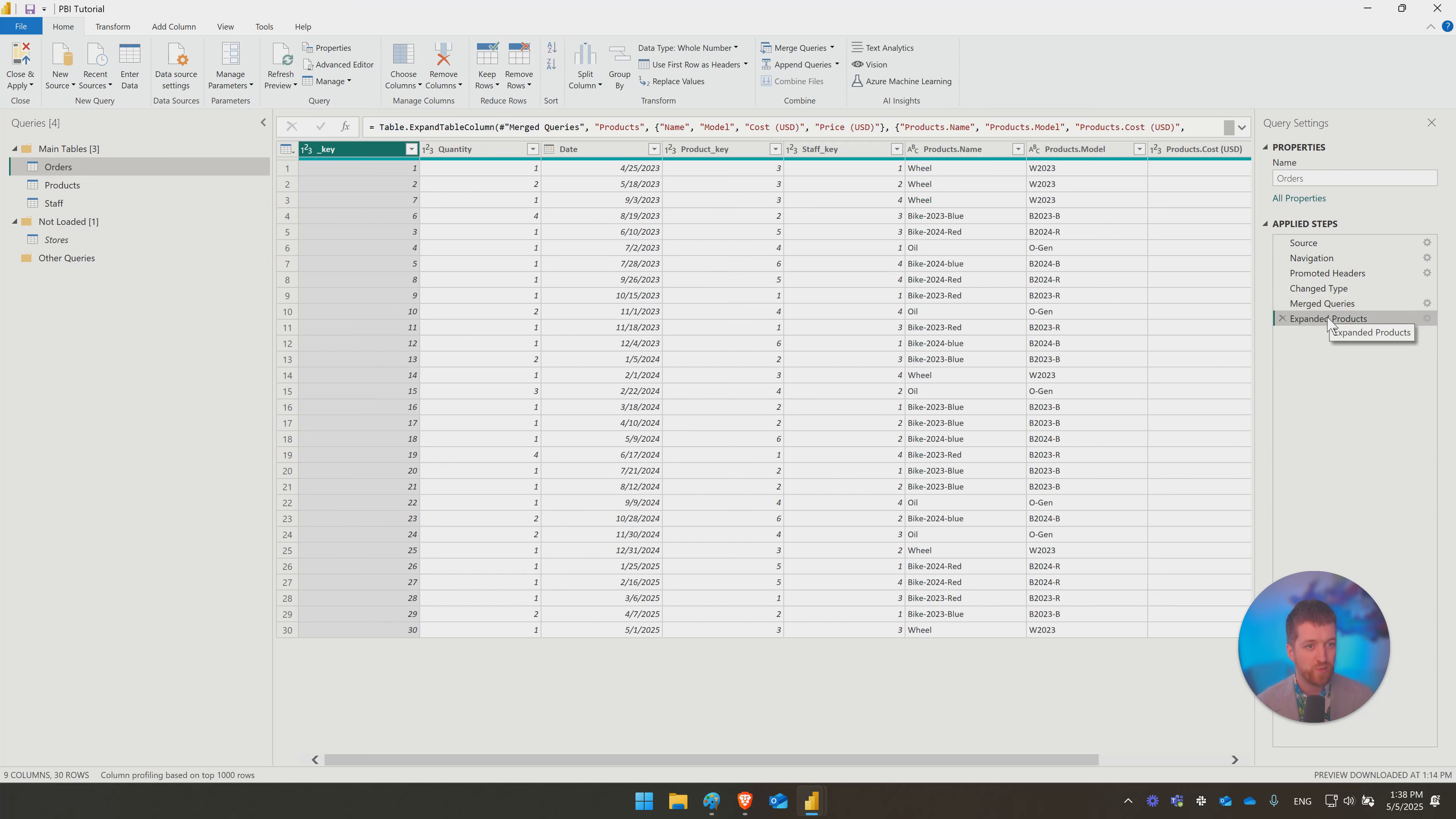
pyautogui.moveTo(948, 760); pyautogui.dragTo(1031, 763)
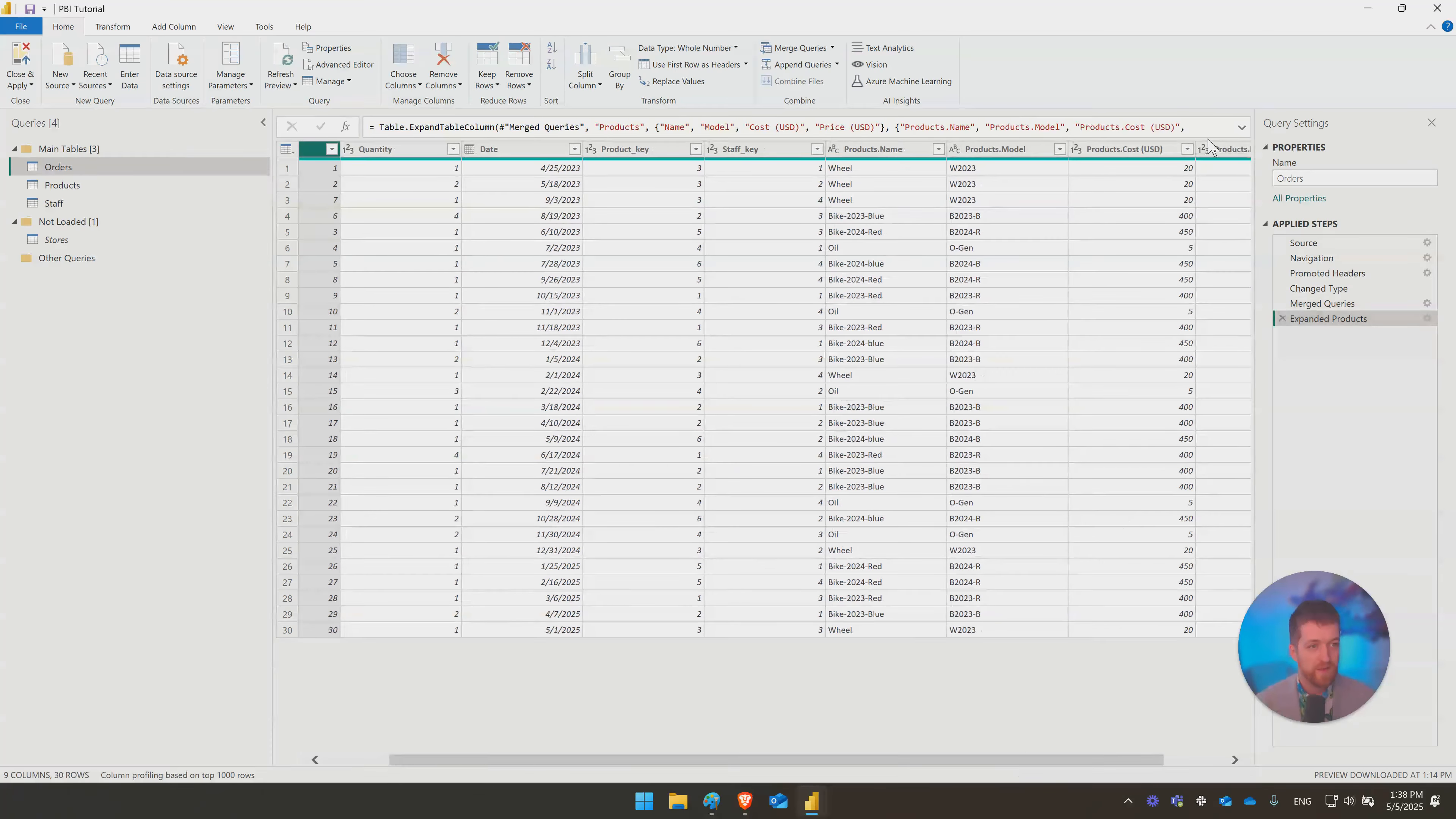
pyautogui.click(1242, 127)
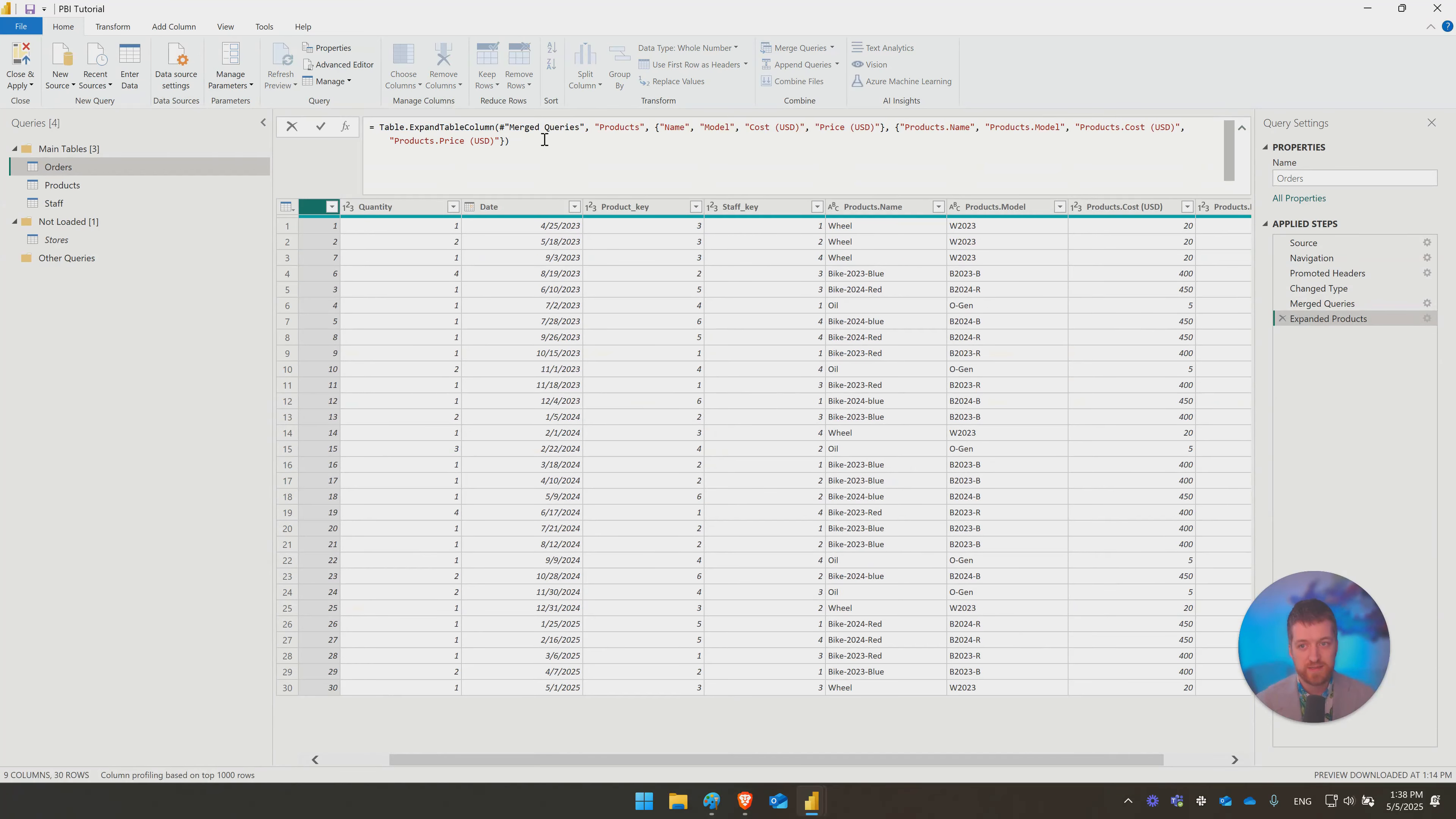
pyautogui.moveTo(505, 129); pyautogui.dragTo(650, 127)
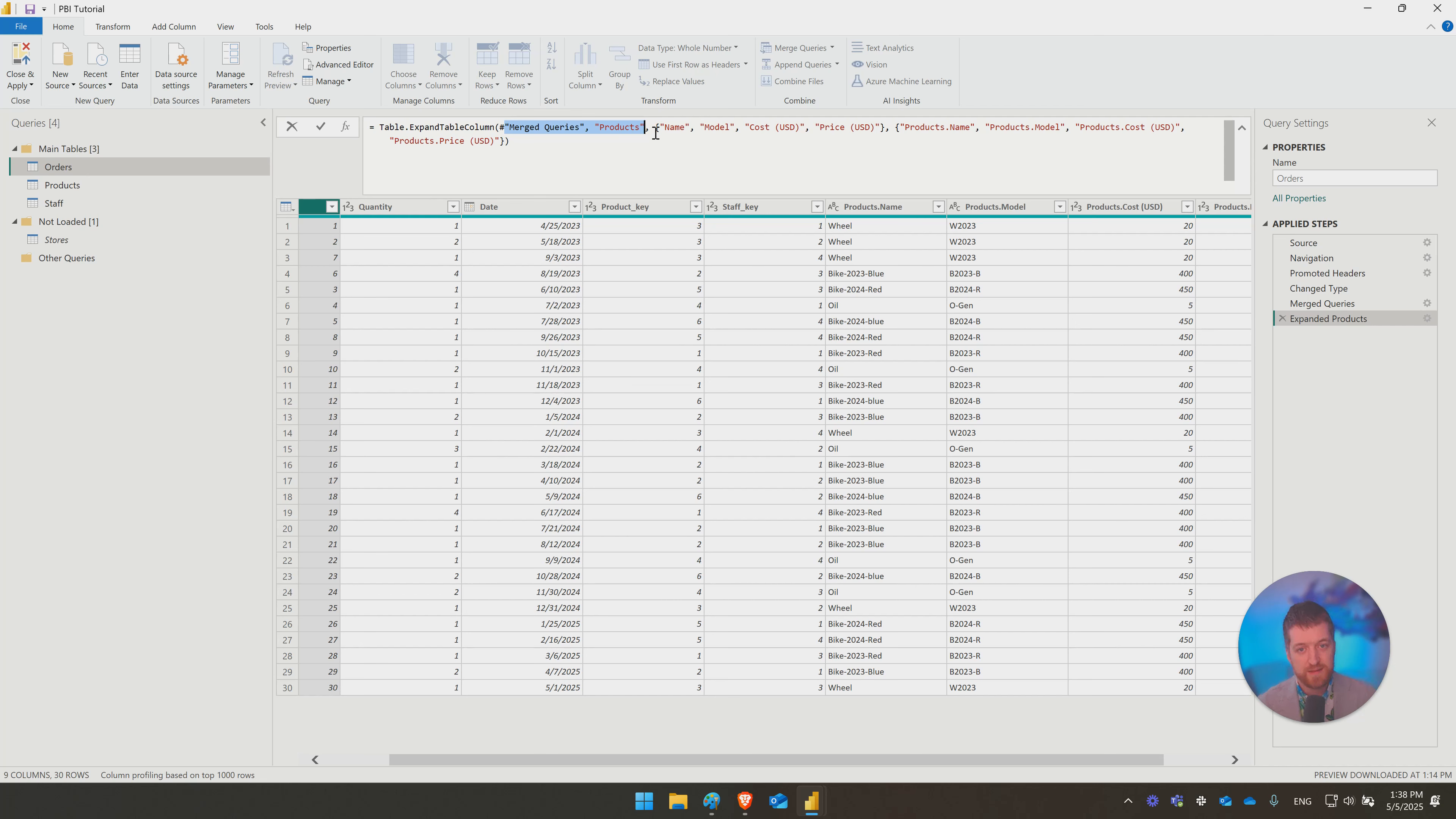
pyautogui.moveTo(659, 127); pyautogui.dragTo(945, 153)
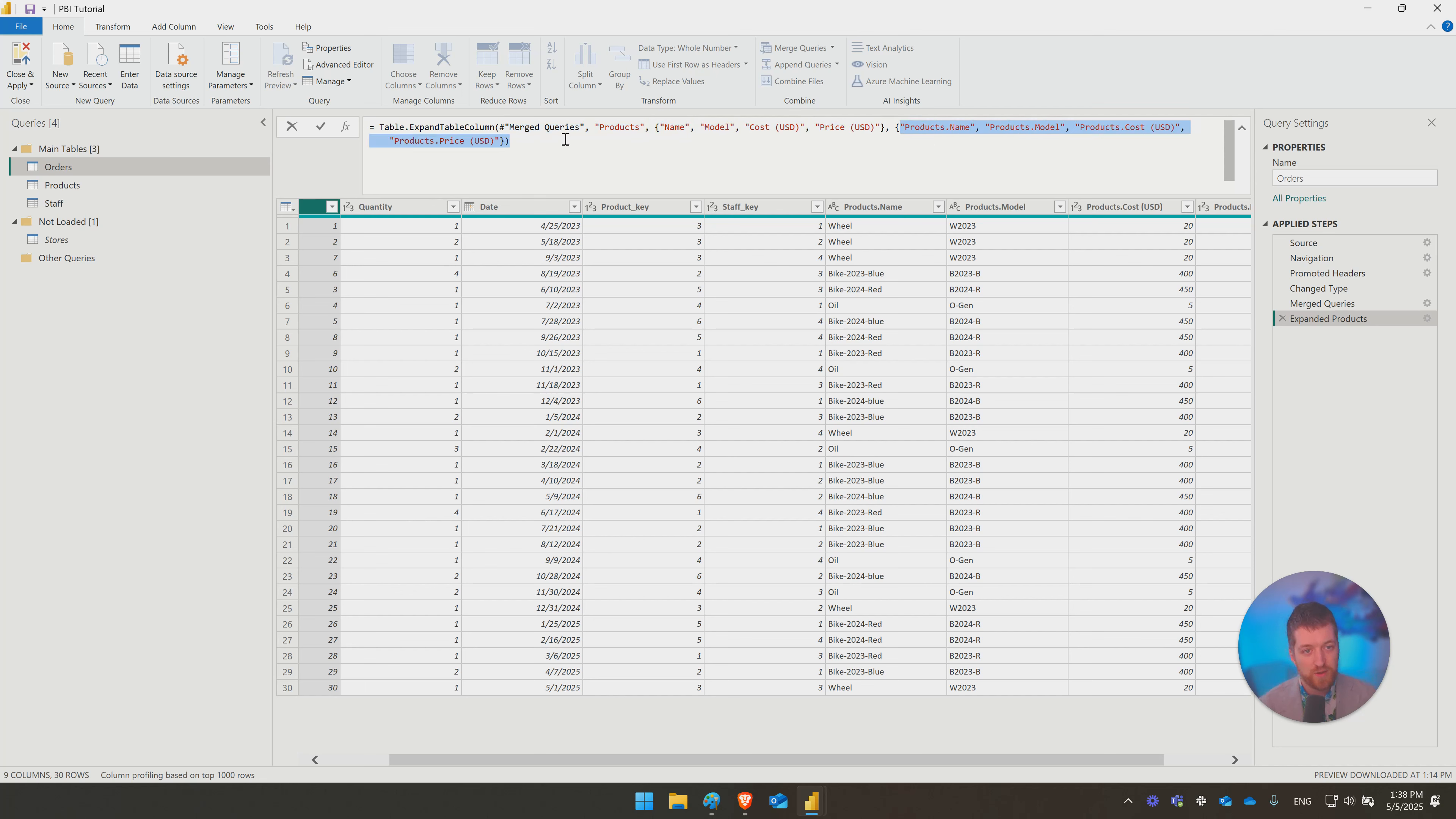
# Step: Change Products.Name to Potato.Name in the formula of the Expanded Products step
pyautogui.click(943, 131)
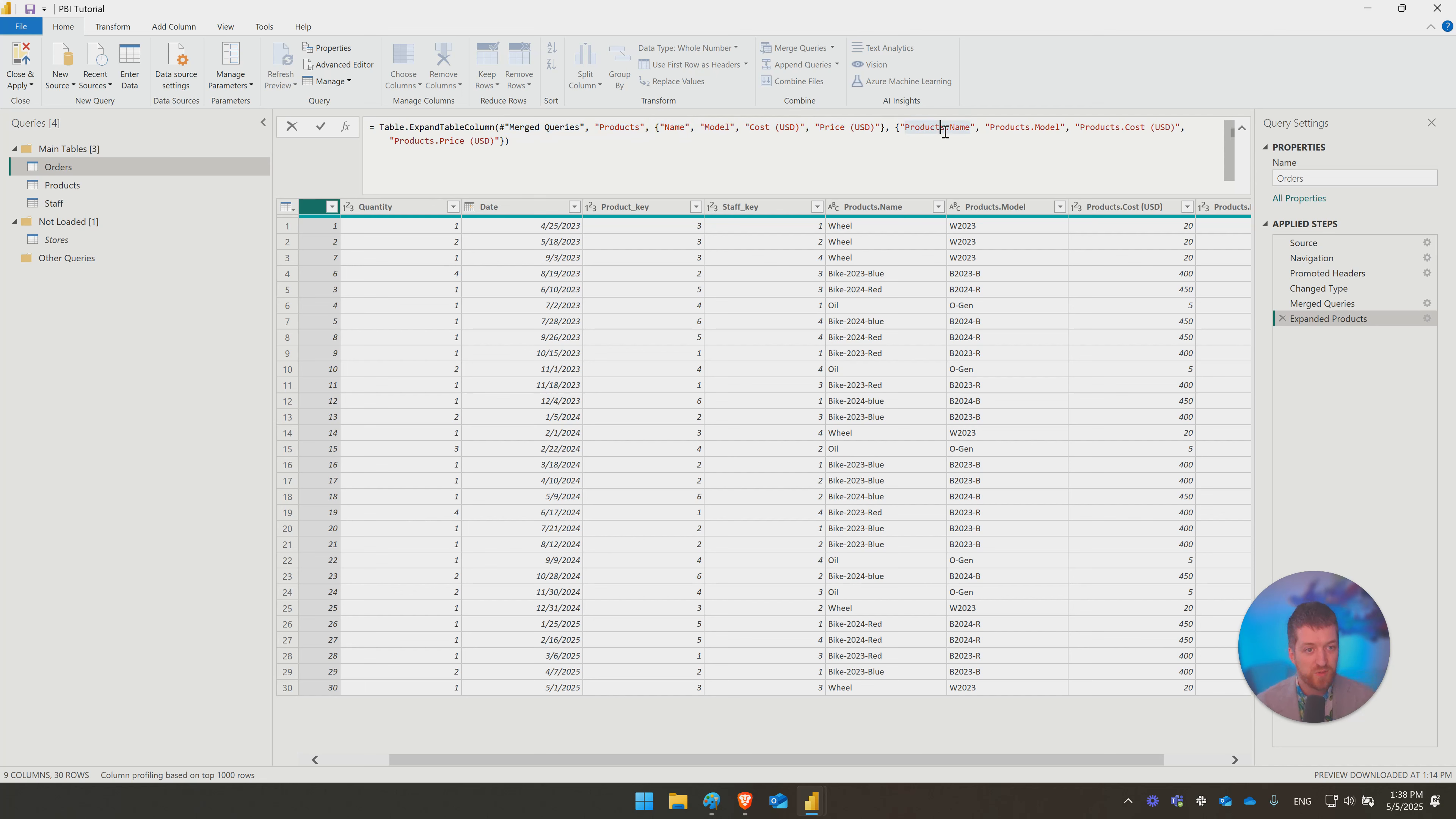
pyautogui.moveTo(943, 130); pyautogui.dragTo(901, 127)
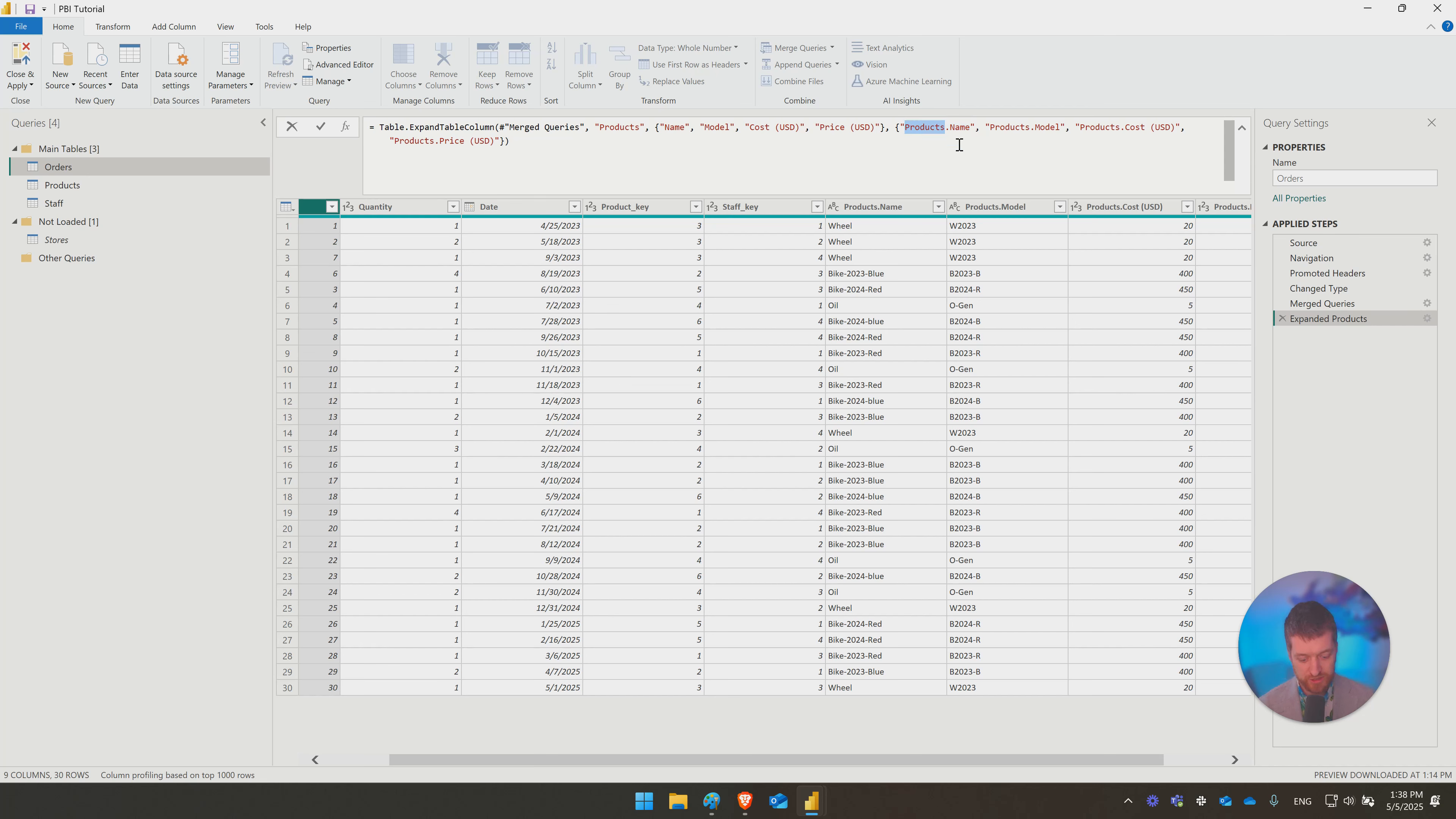
pyautogui.write('Potato')
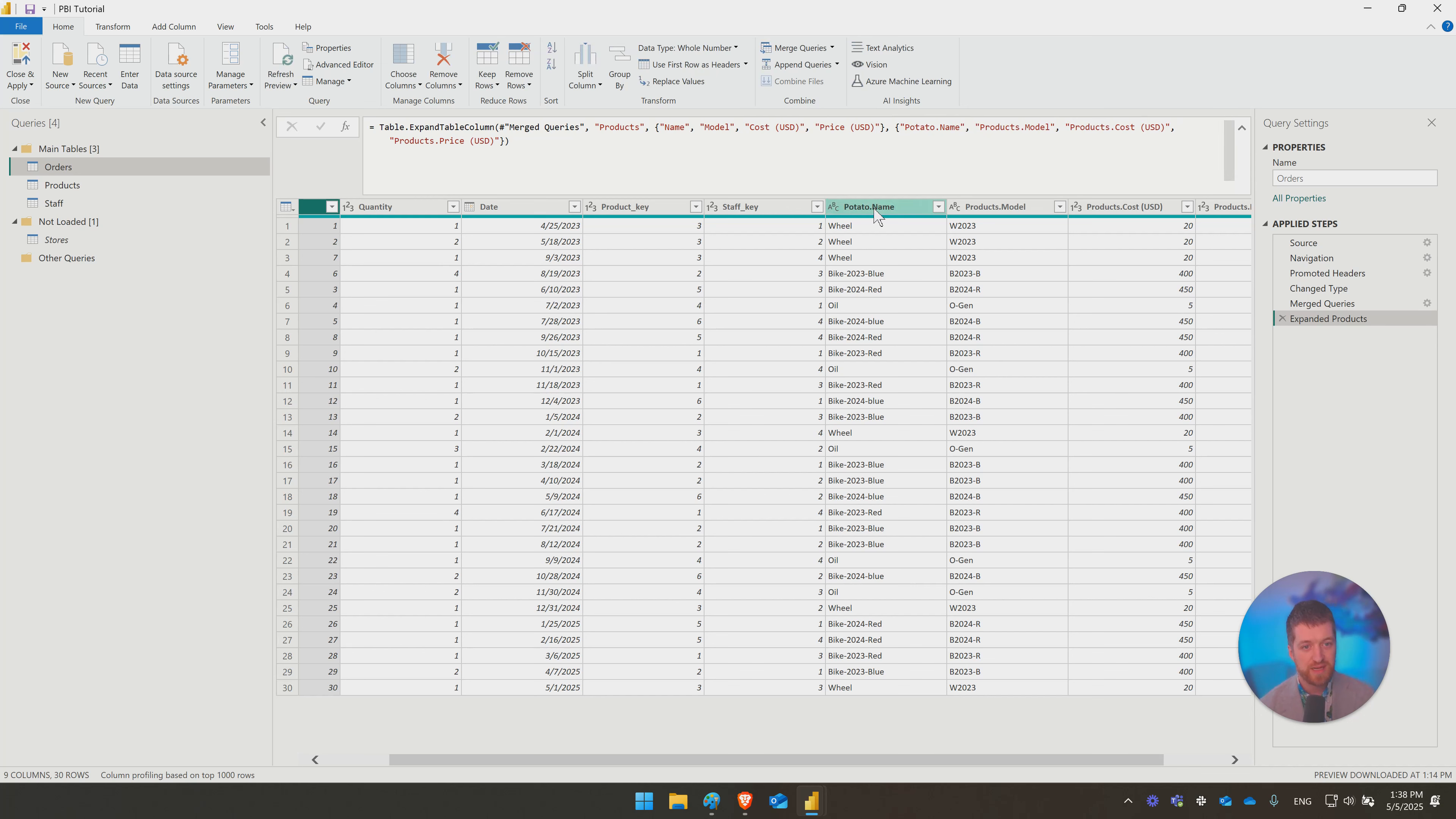
# Step: Rename the Products.Model column to Potato.Model in its header, and delete the Renamed Columns step this adds
pyautogui.doubleClick(992, 212)
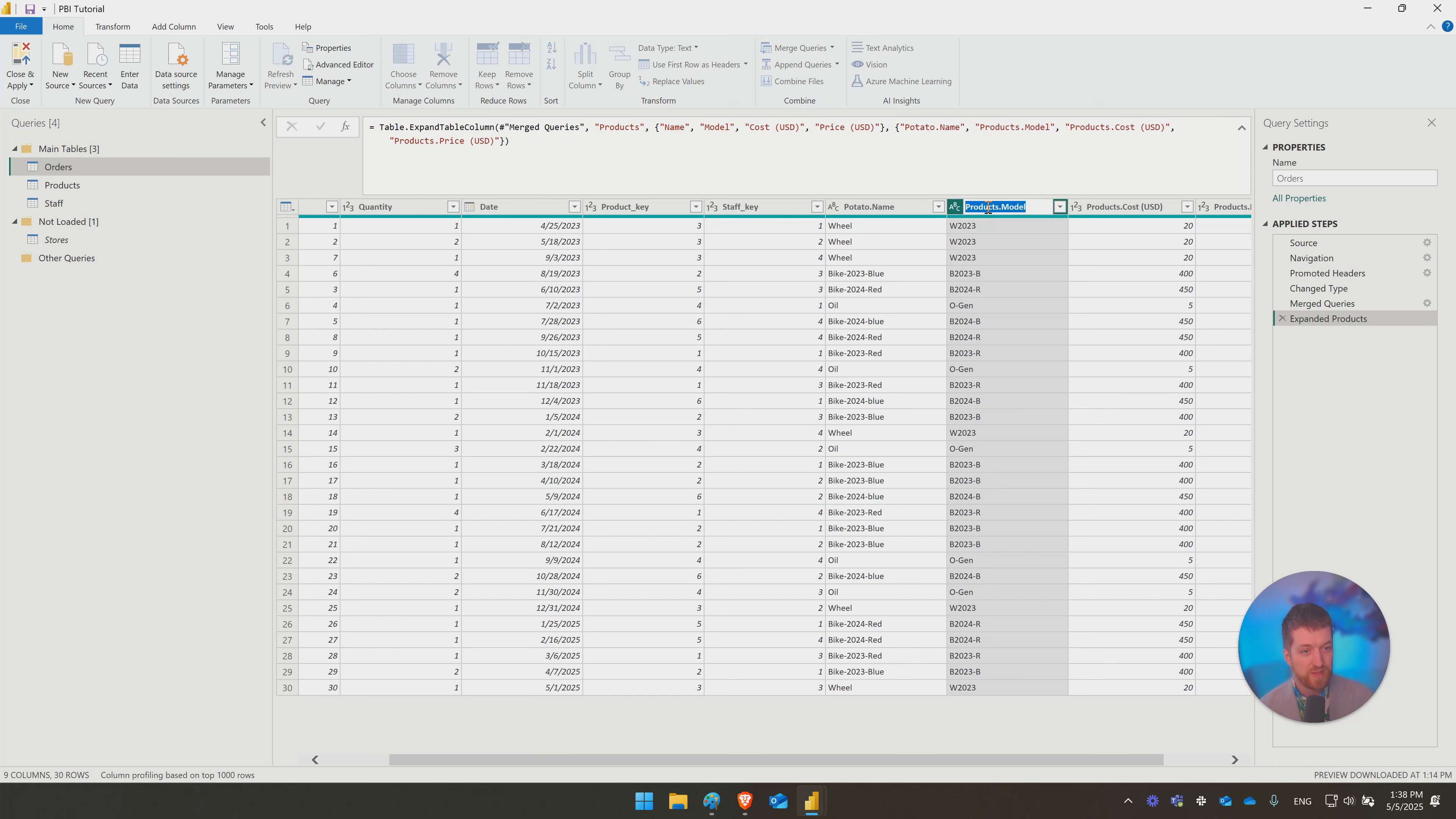
pyautogui.click(993, 209)
pyautogui.doubleClick(994, 209)
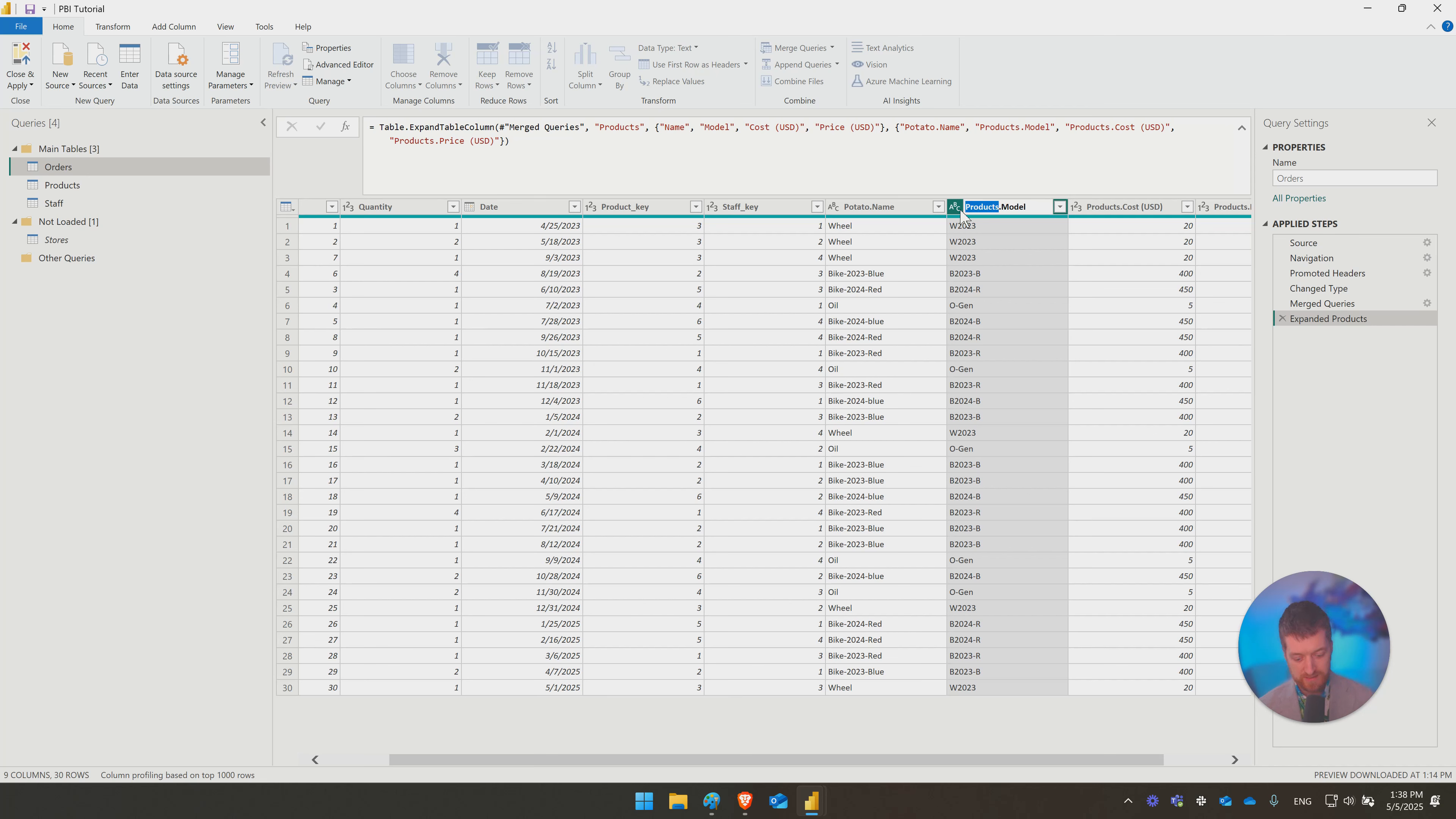
pyautogui.write('Potato')
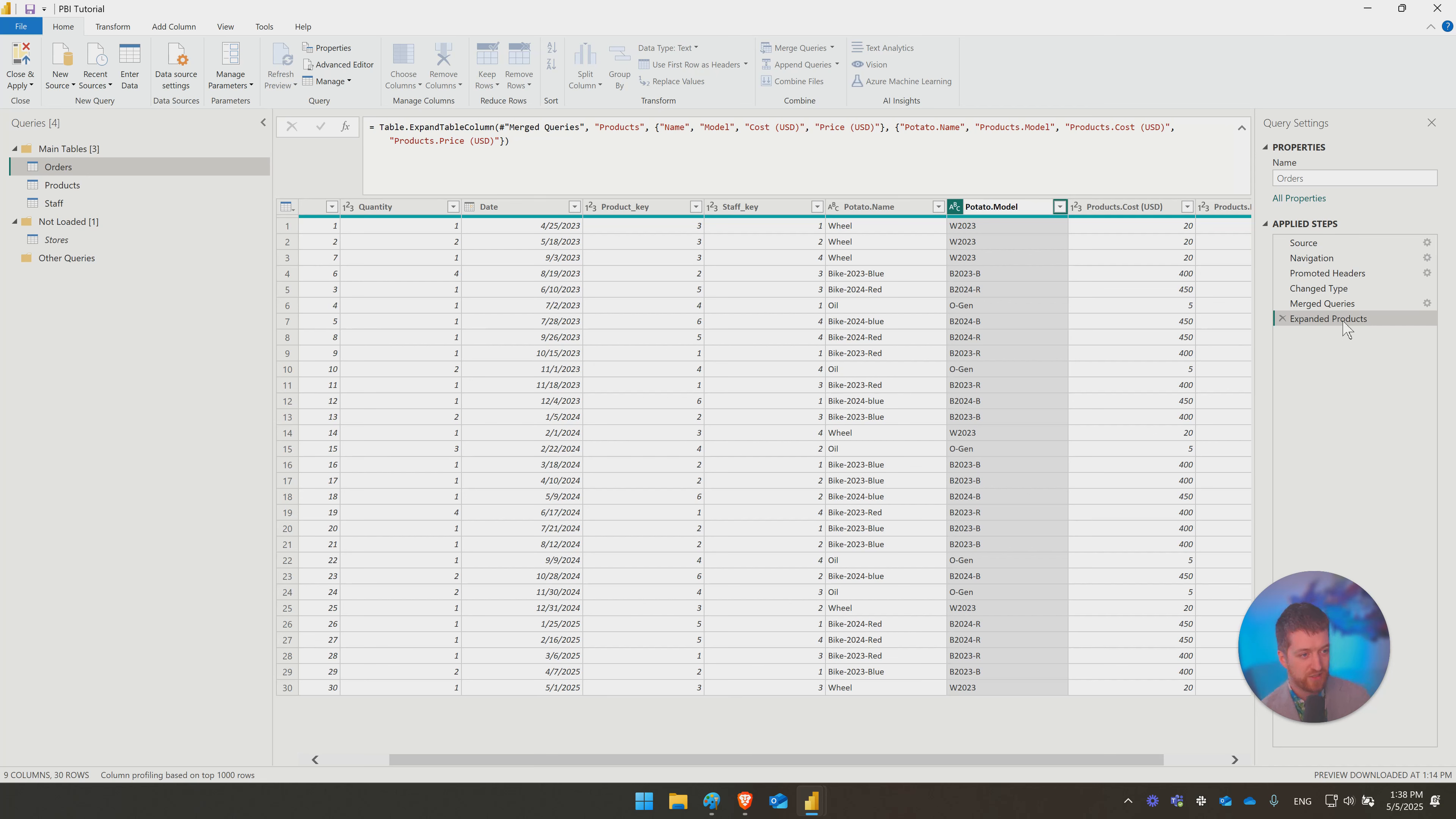
pyautogui.press('Return')
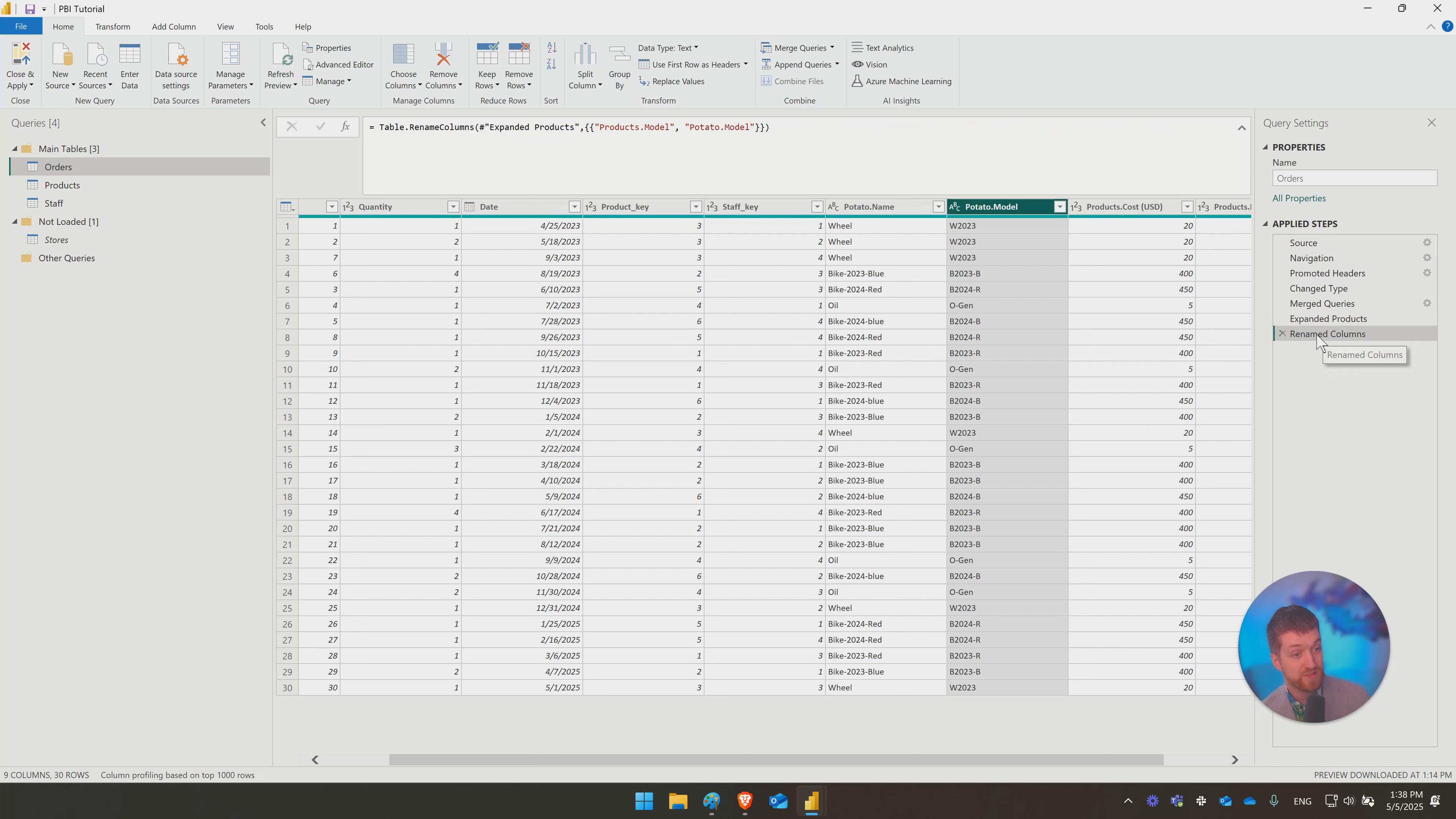
pyautogui.click(1281, 333)
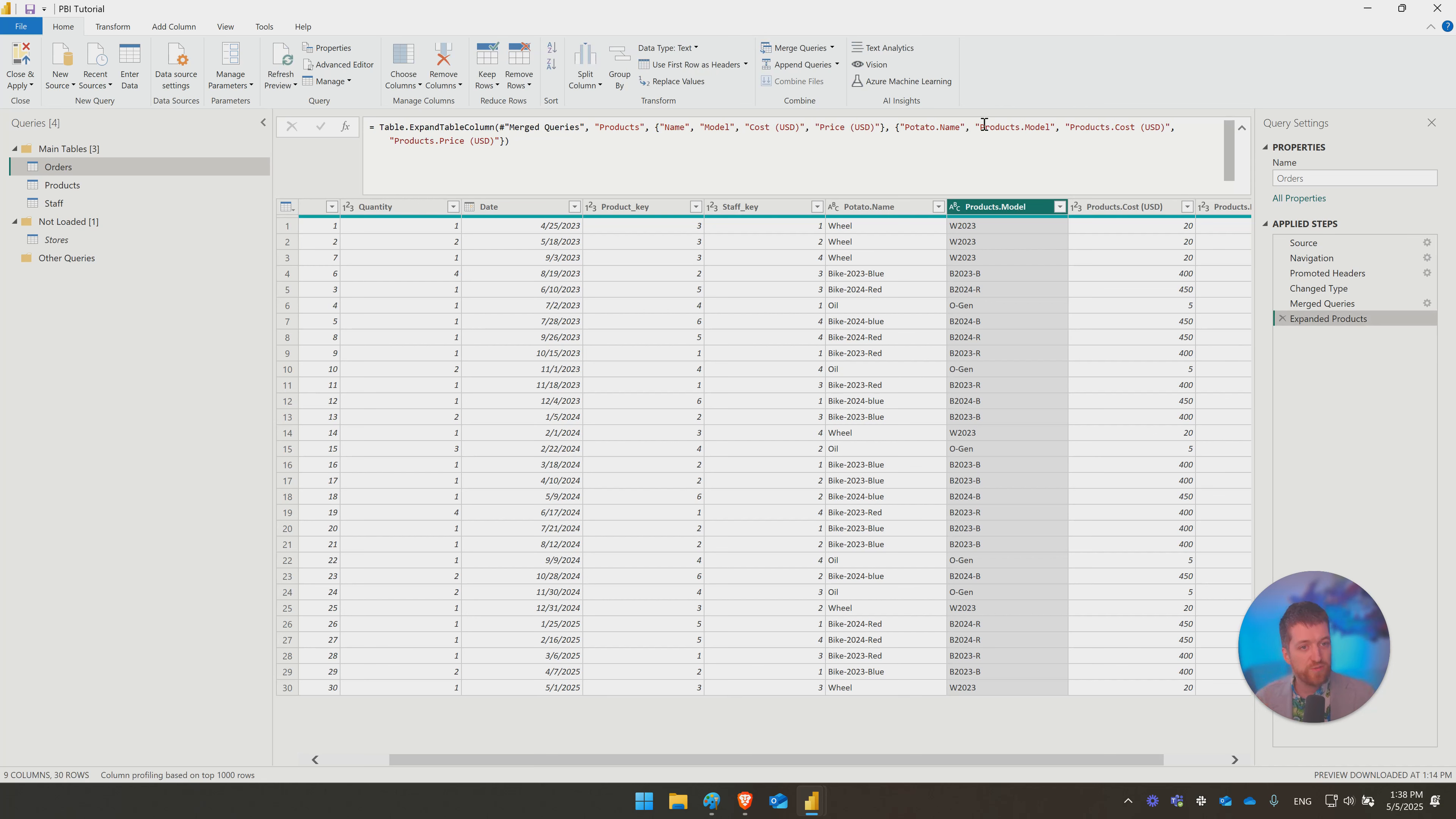
# Step: Restore the column name Products.Name in the Expanded Products formula
pyautogui.moveTo(935, 127); pyautogui.dragTo(910, 124)
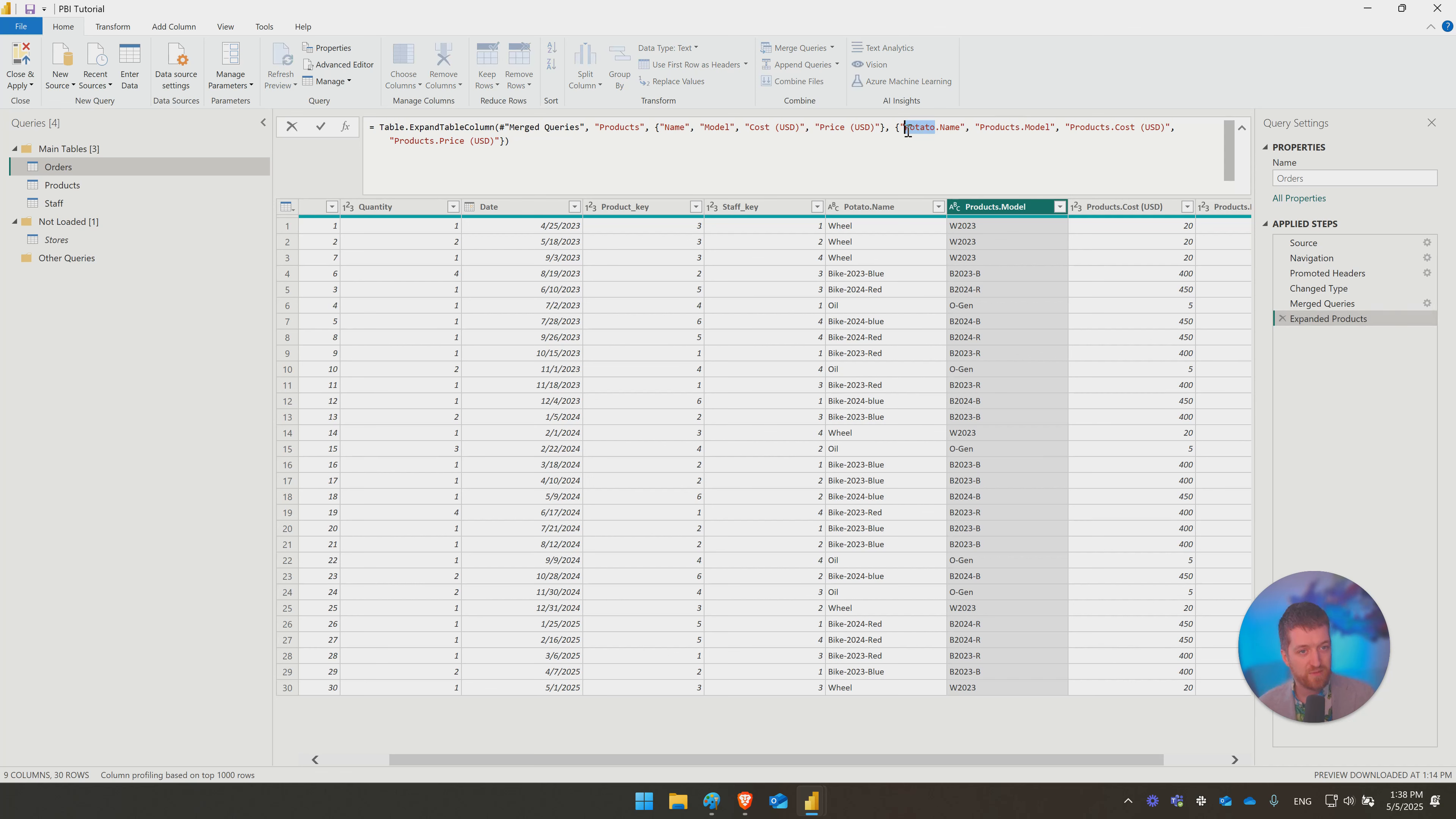
pyautogui.write('Products')
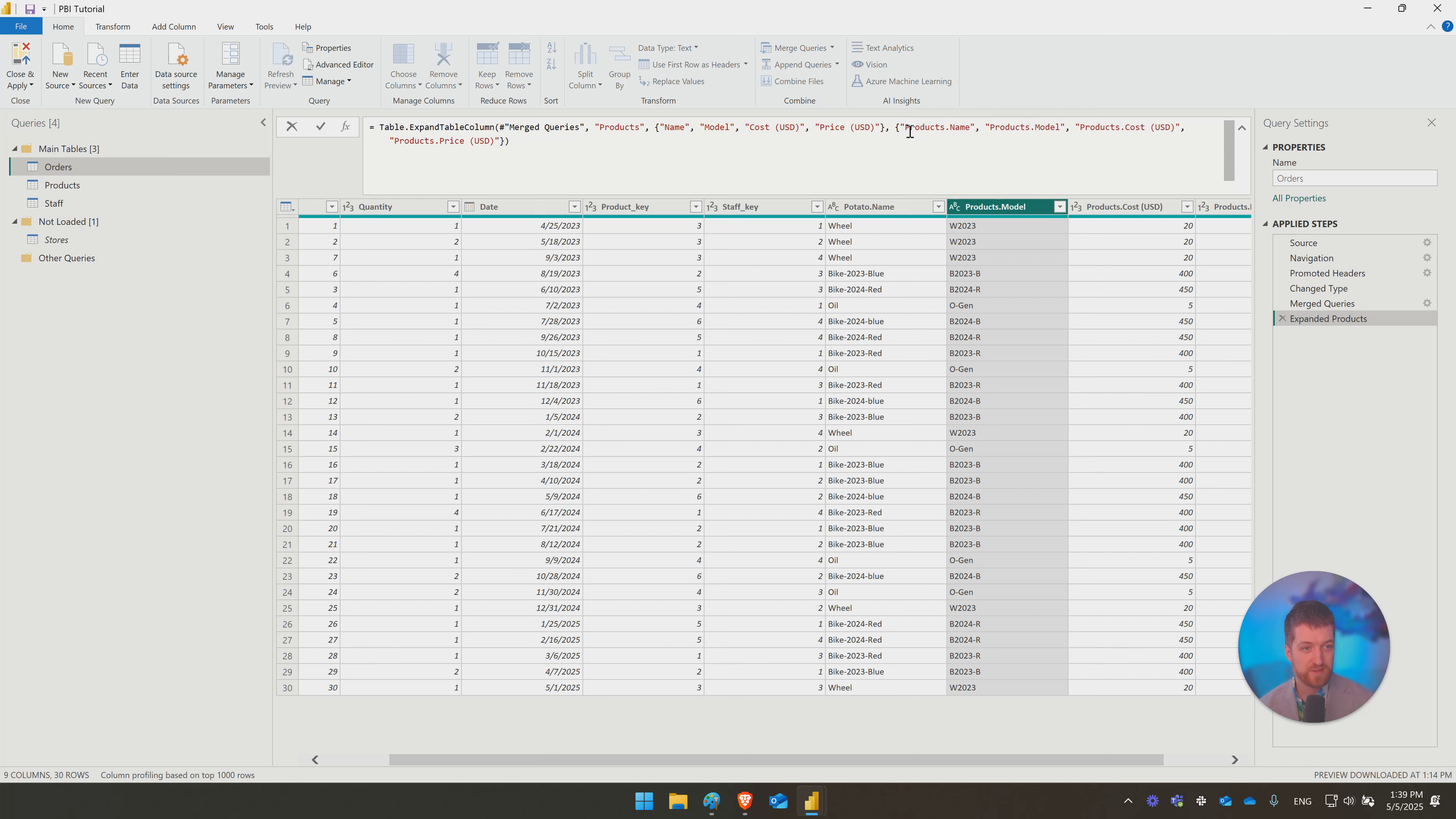
pyautogui.press('Return')
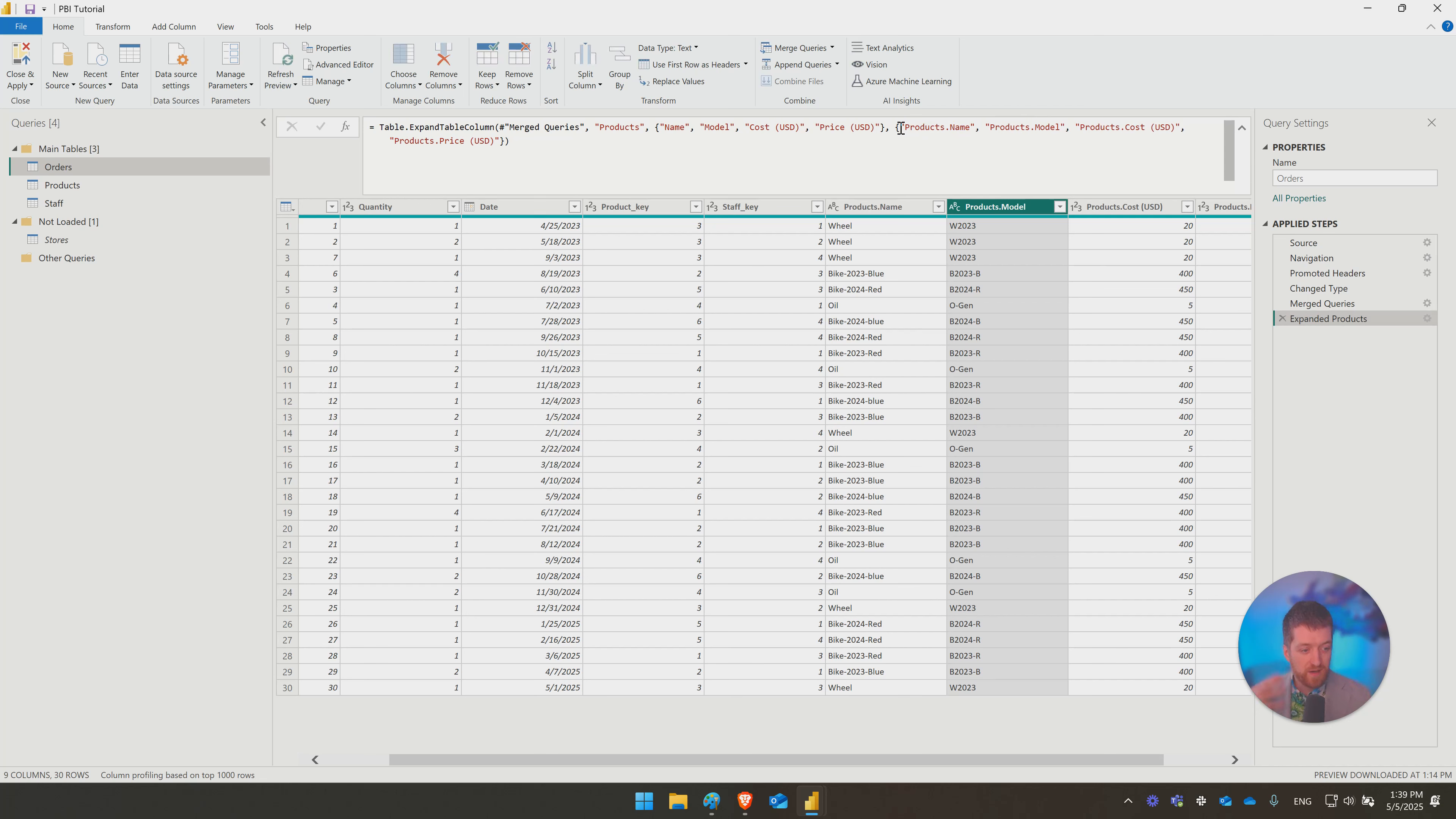
pyautogui.moveTo(905, 127); pyautogui.dragTo(974, 126)
pyautogui.click(904, 275)
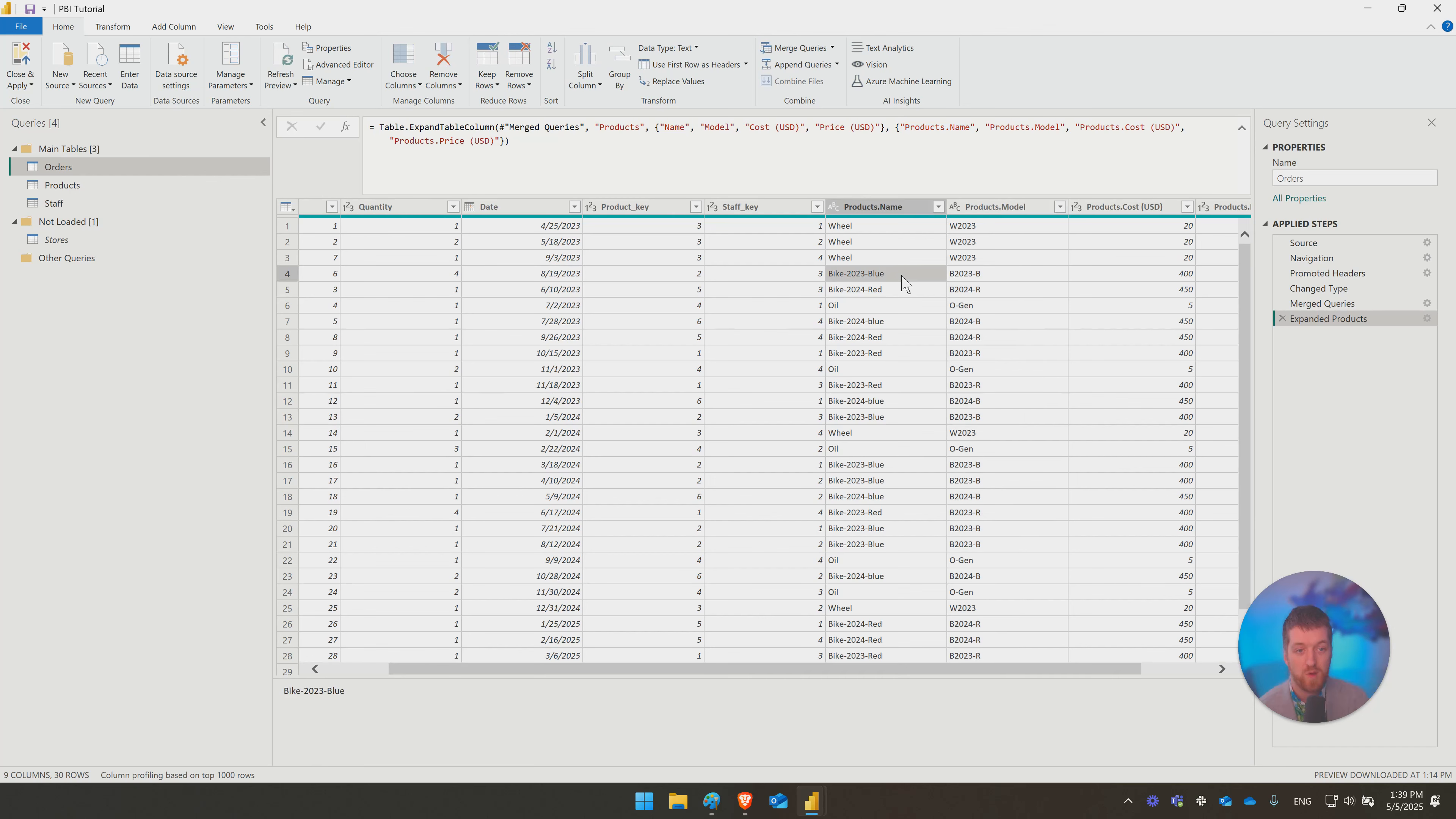
# Step: Disable loading of the Products query, accepting the possible data loss, and move it into the Not Loaded group
pyautogui.rightClick(67, 187)
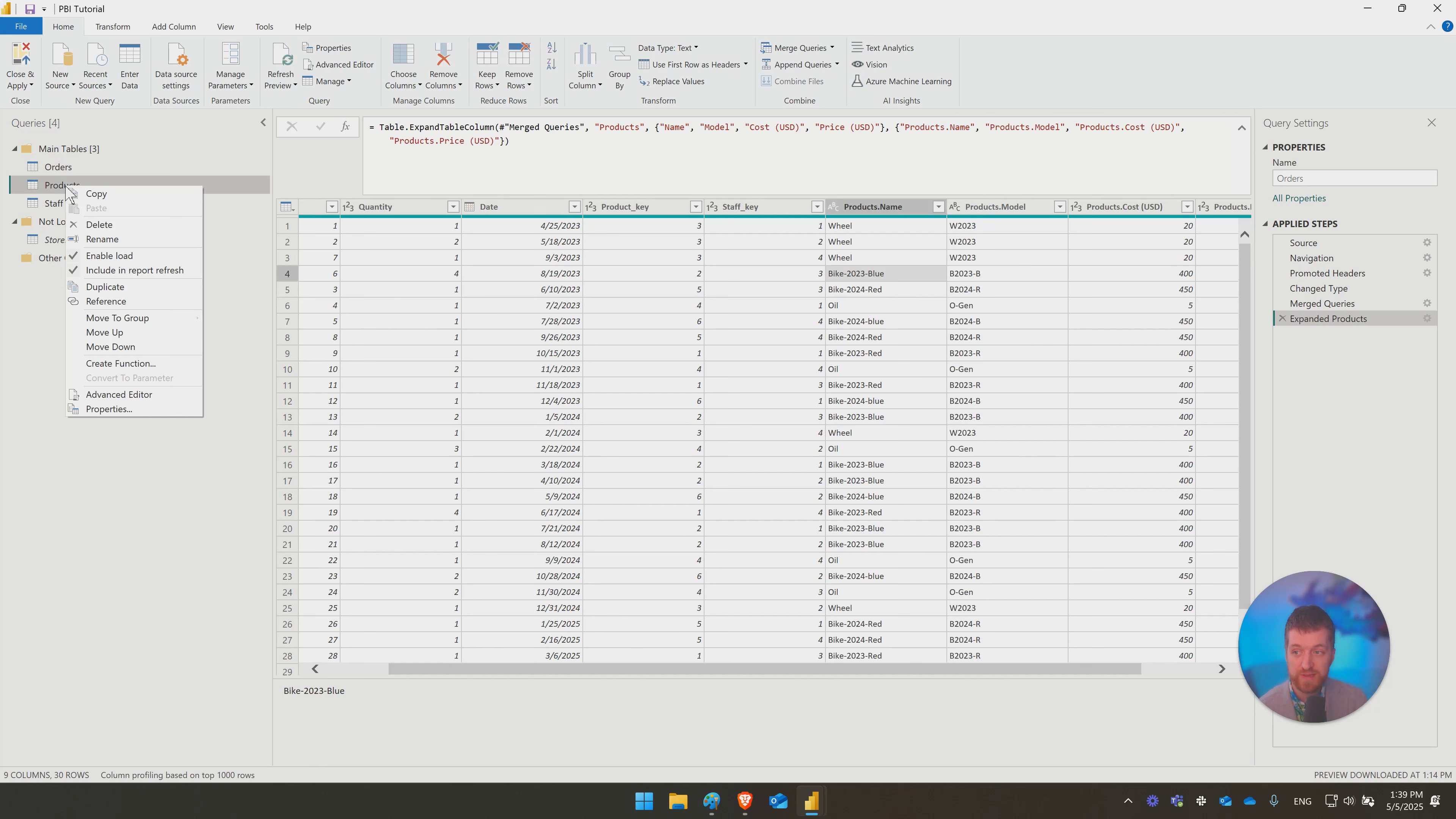
pyautogui.click(106, 257)
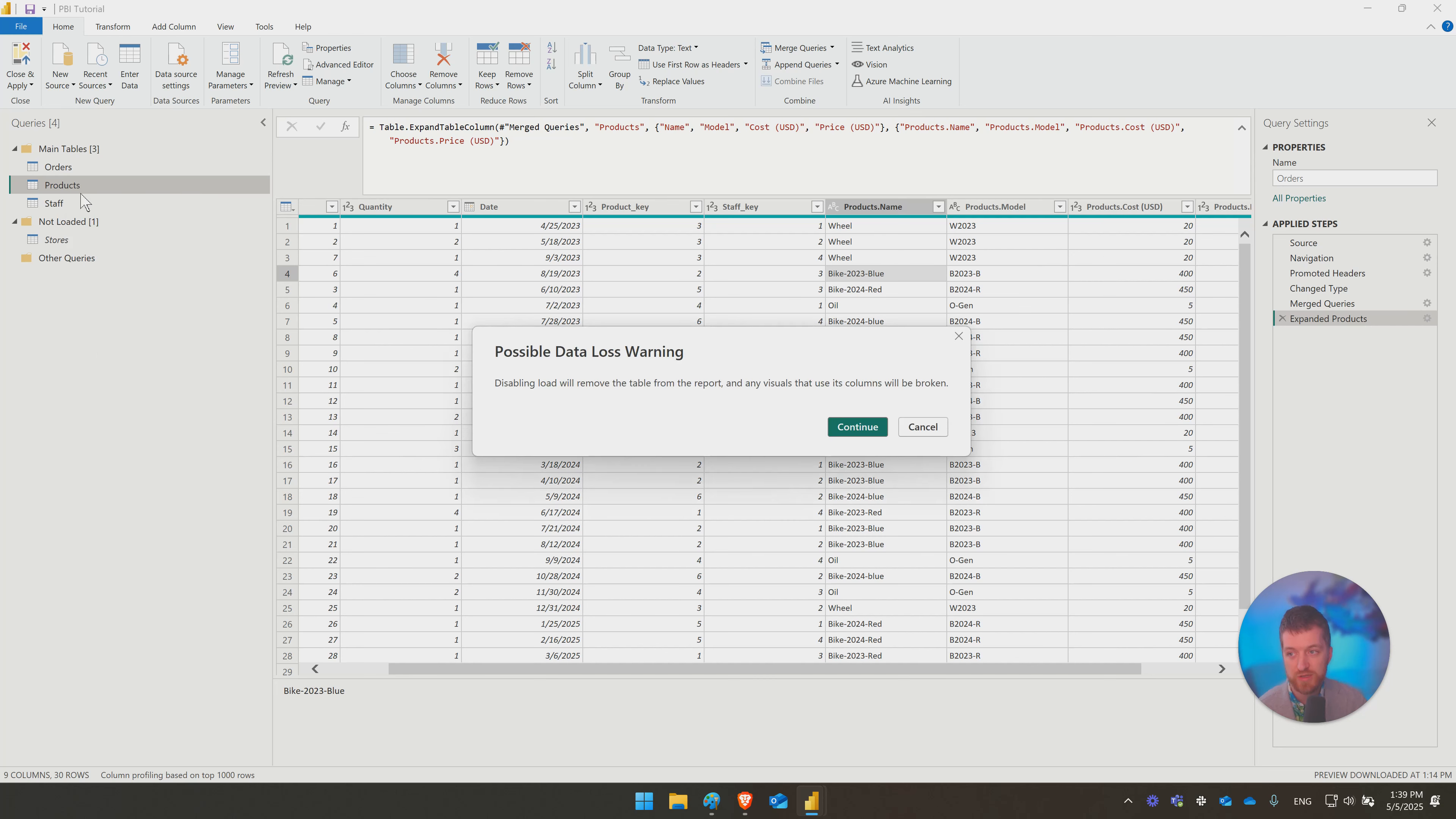
pyautogui.click(877, 431)
pyautogui.moveTo(71, 185); pyautogui.dragTo(81, 235)
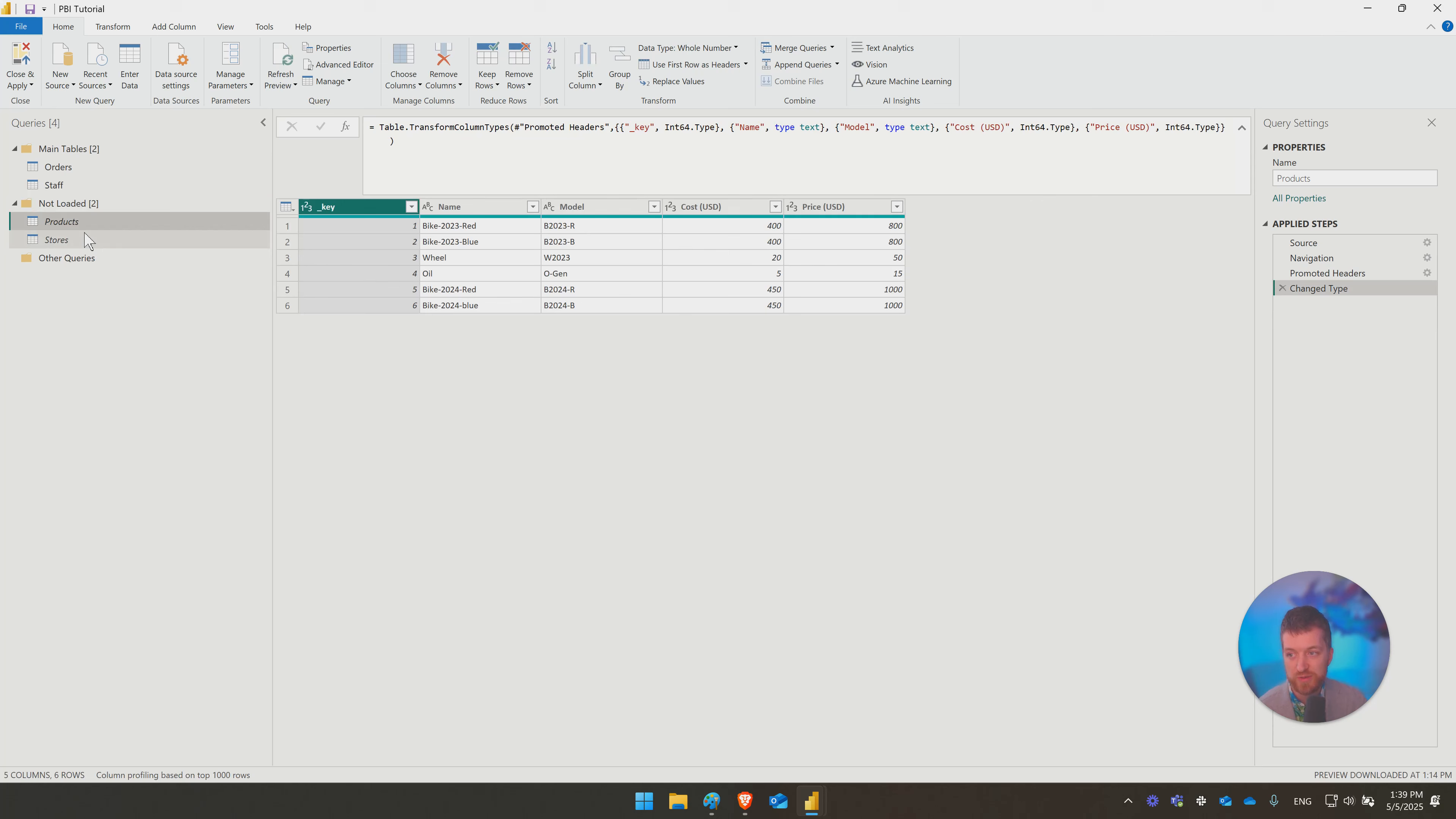
# Step: Close and apply the query changes, and remove the broken field from the matrix's values
pyautogui.click(29, 62)
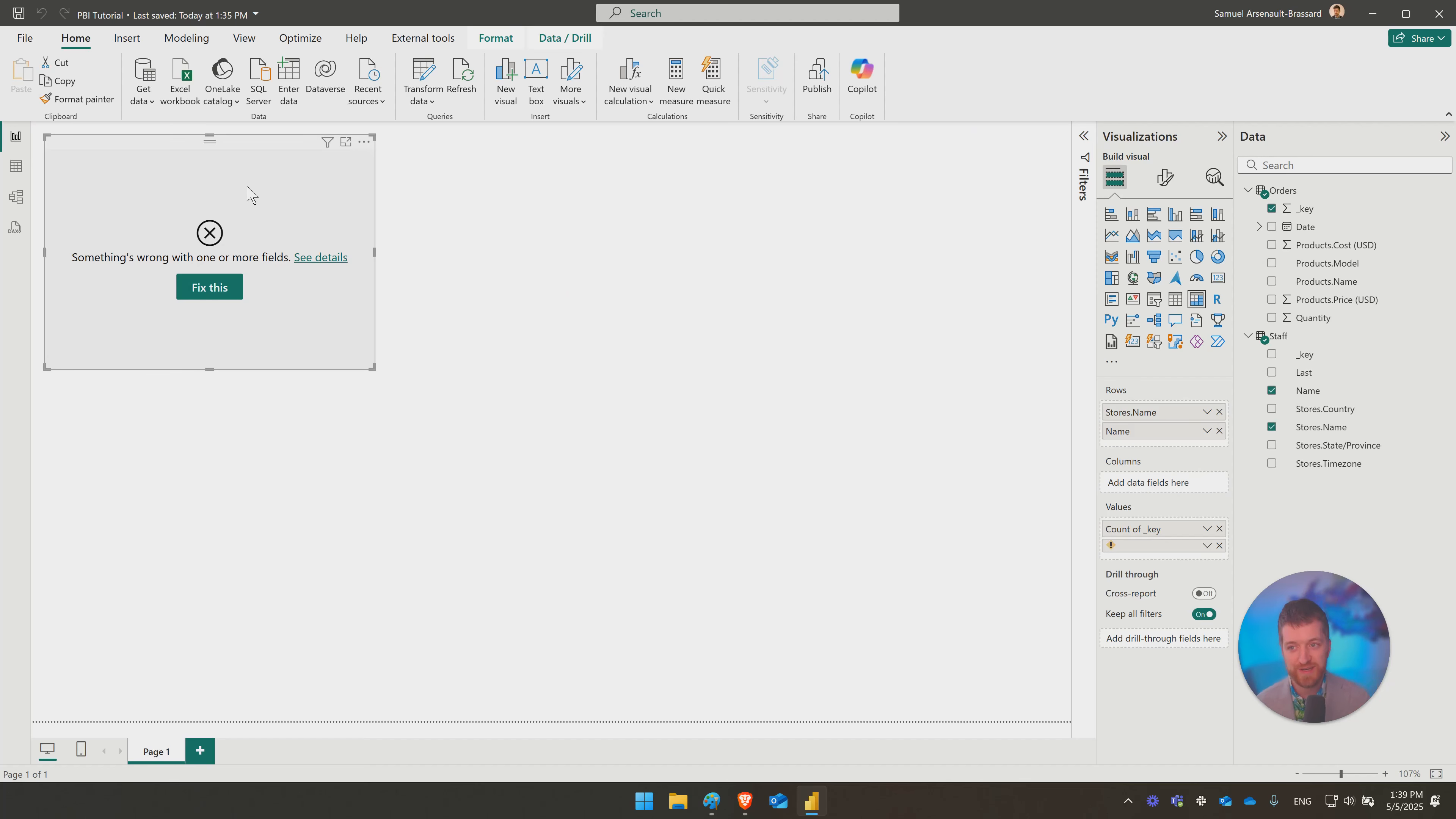
pyautogui.click(1220, 546)
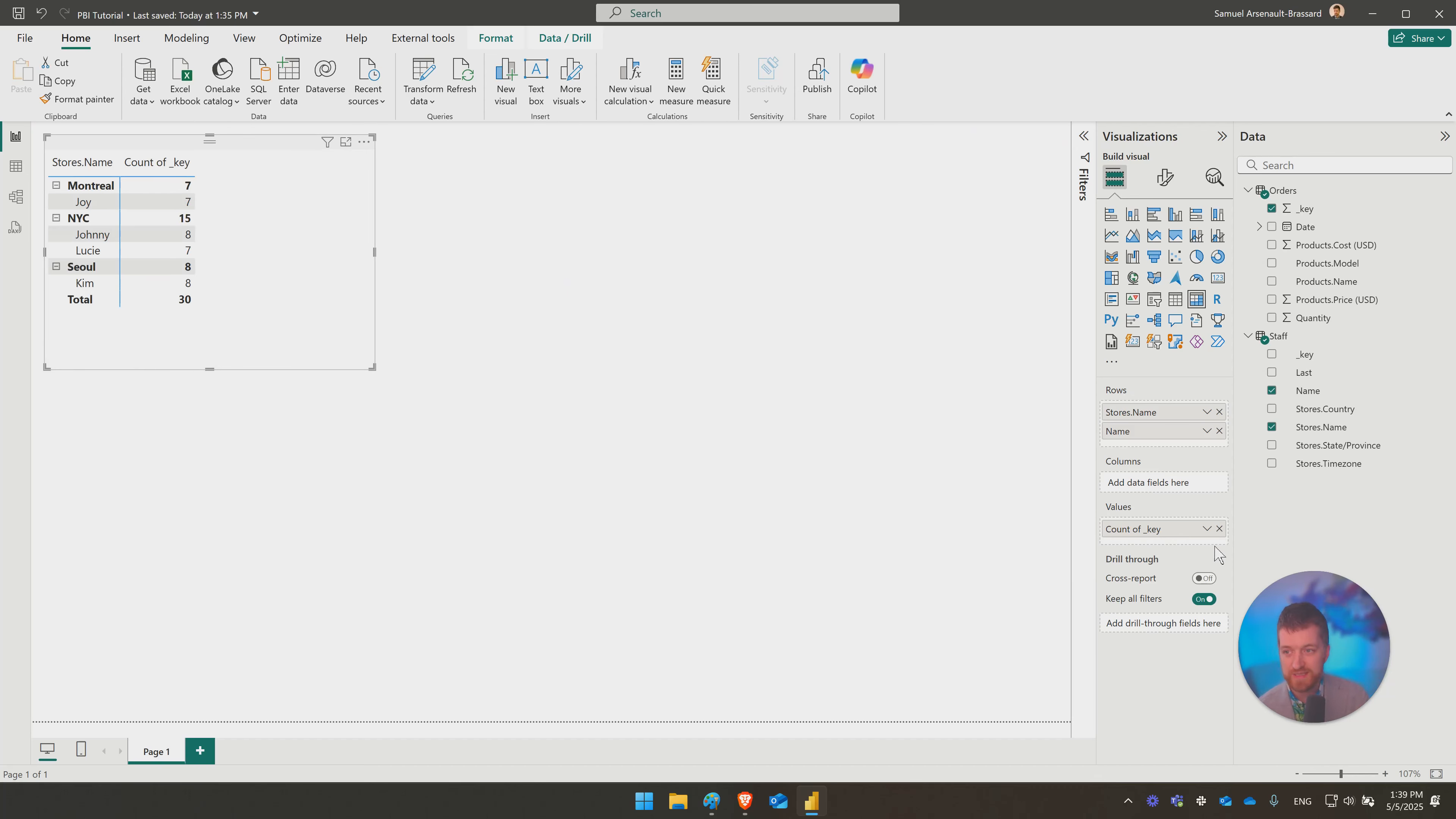
pyautogui.click(706, 311)
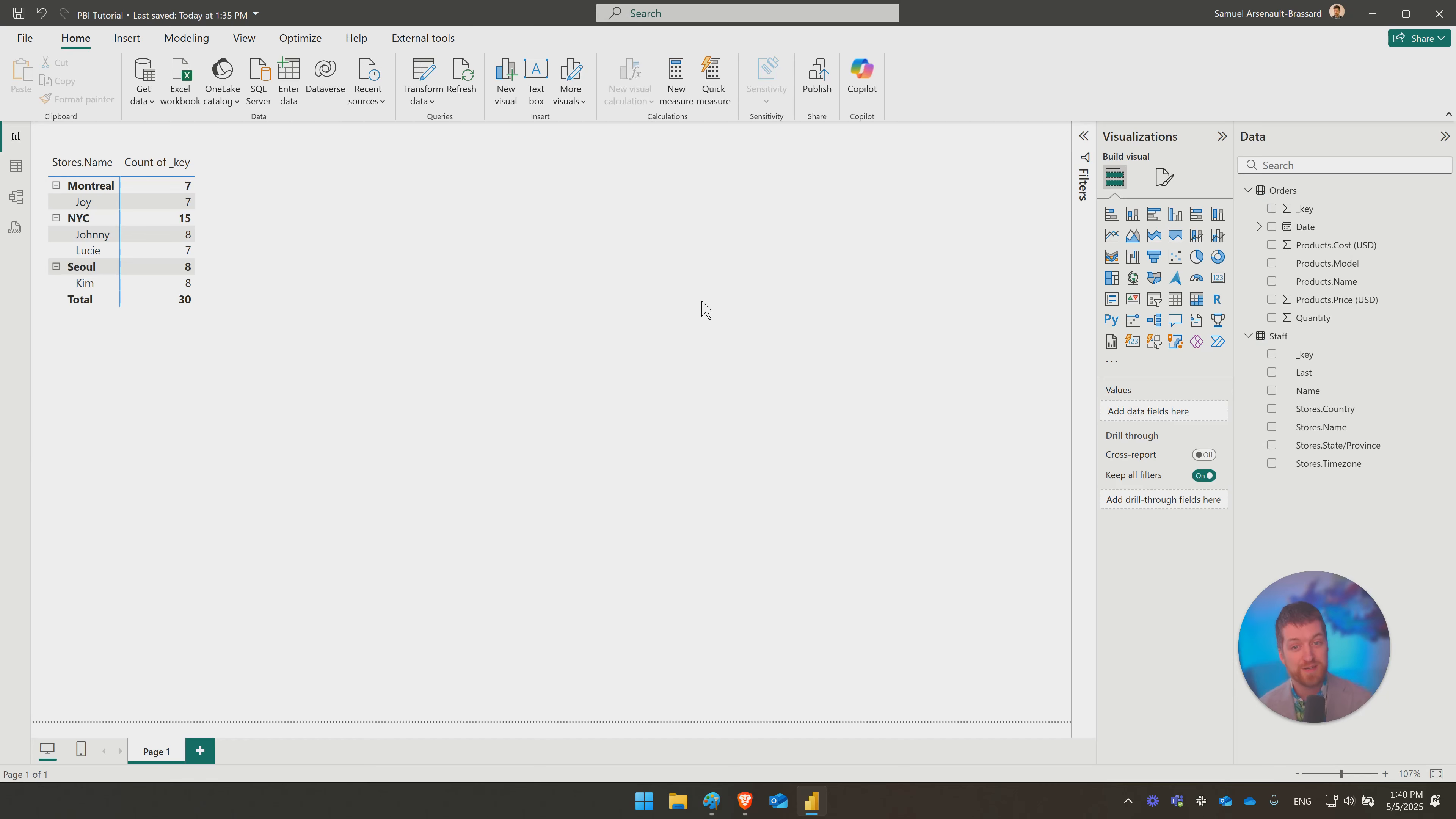
# Step: Reopen the query editor and remove the Product_key column from the Orders query
pyautogui.click(420, 74)
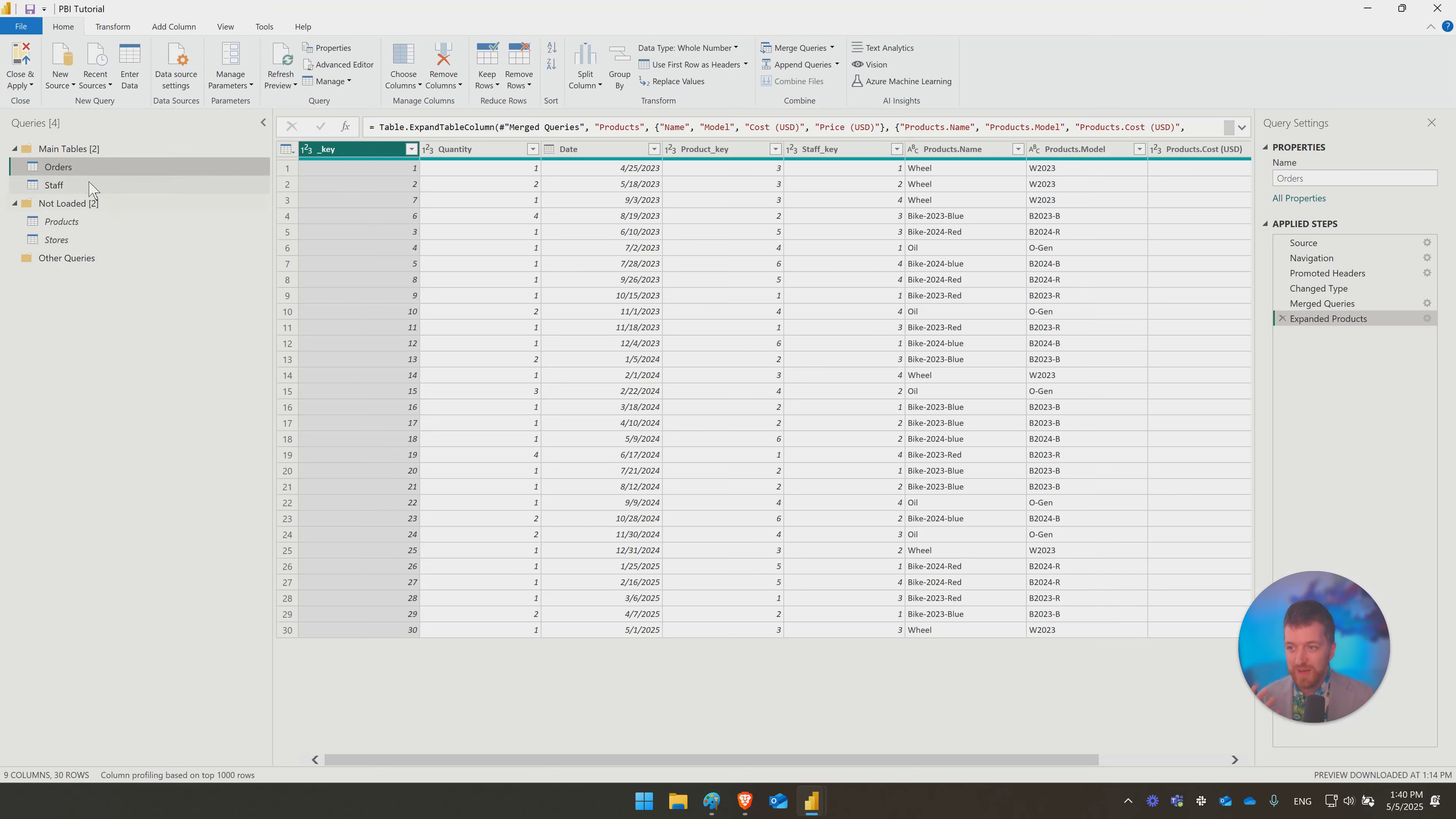
pyautogui.click(514, 185)
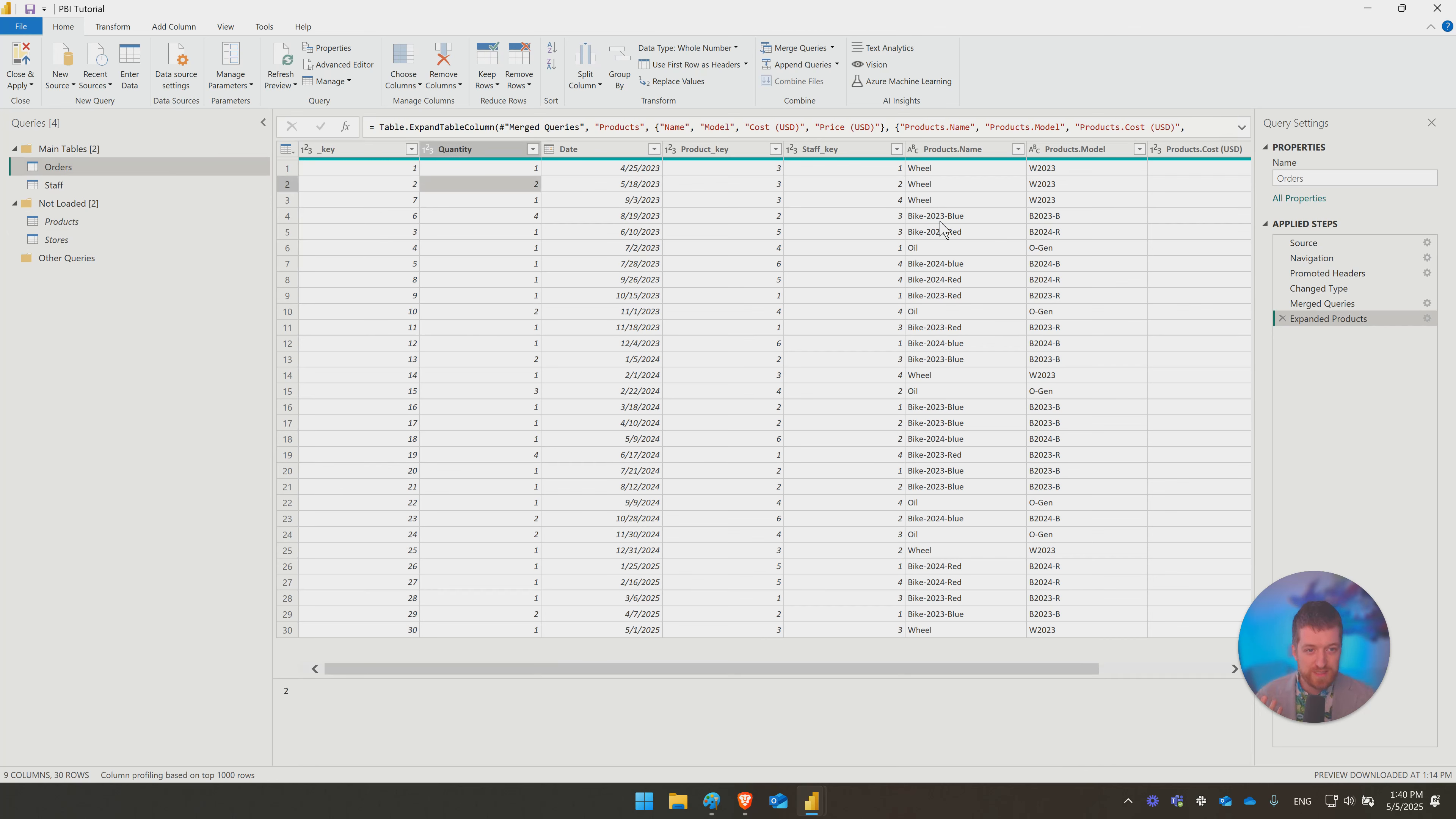
pyautogui.click(943, 184)
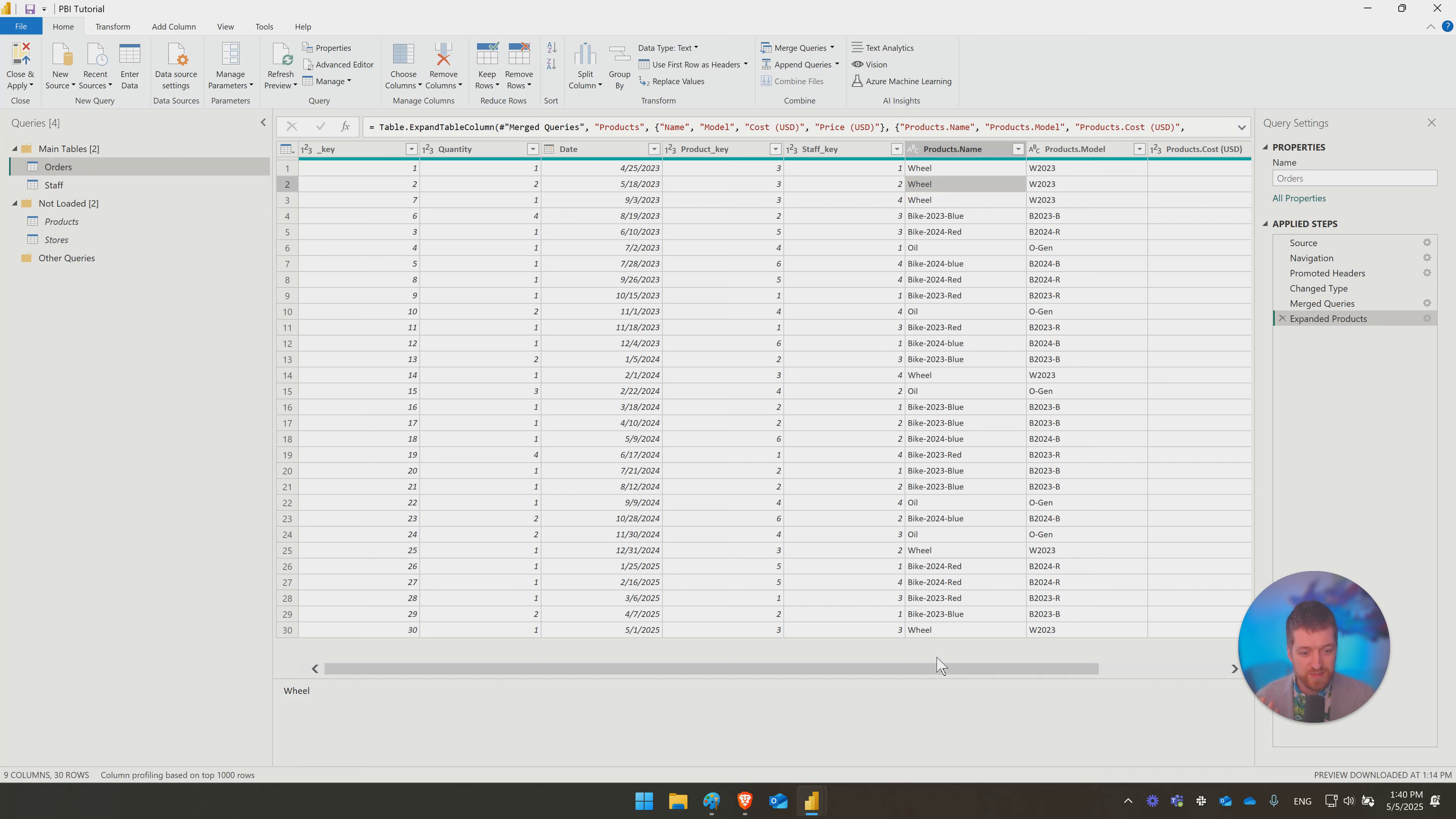
pyautogui.moveTo(938, 665); pyautogui.dragTo(1098, 676)
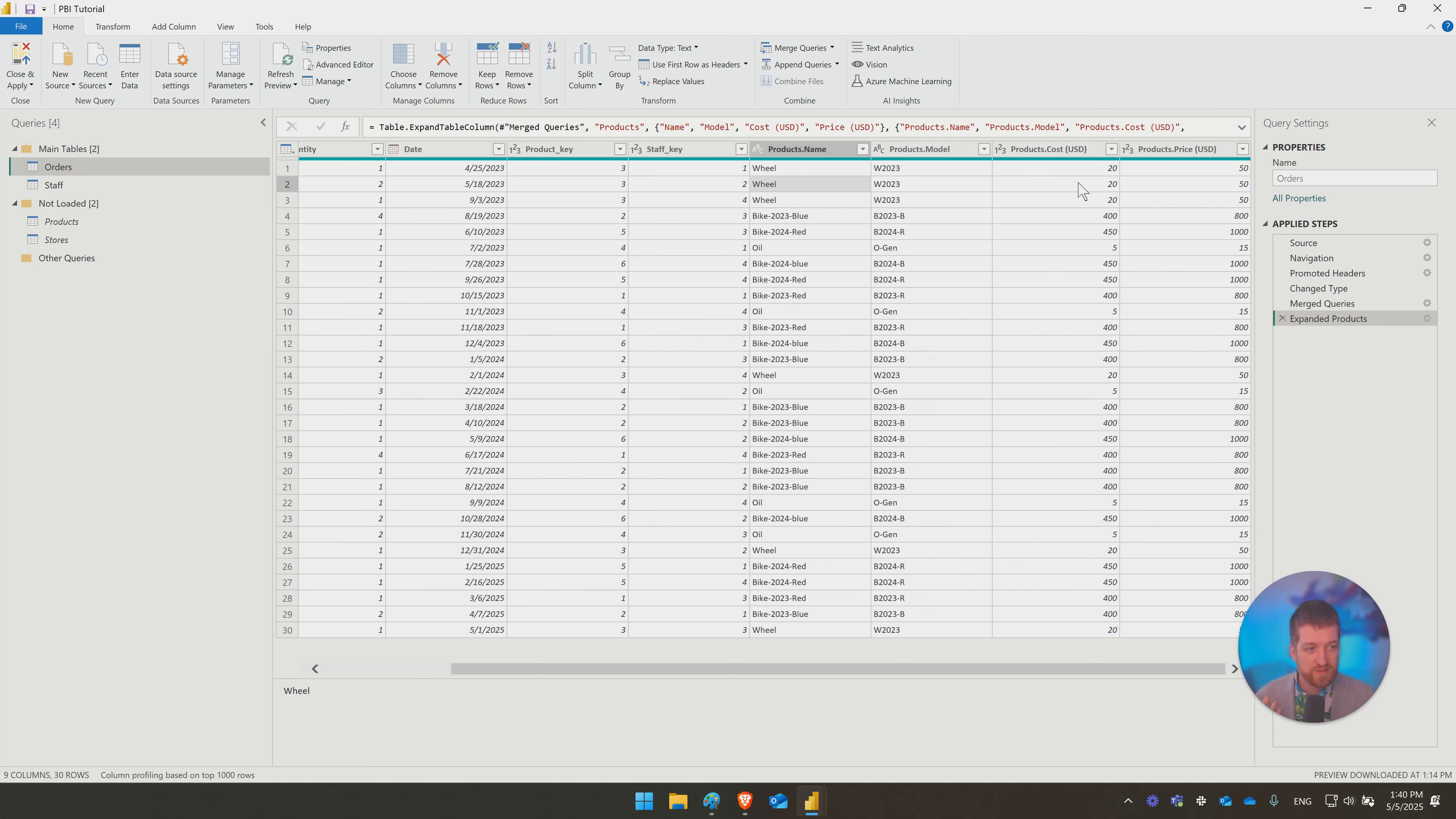
pyautogui.click(1181, 185)
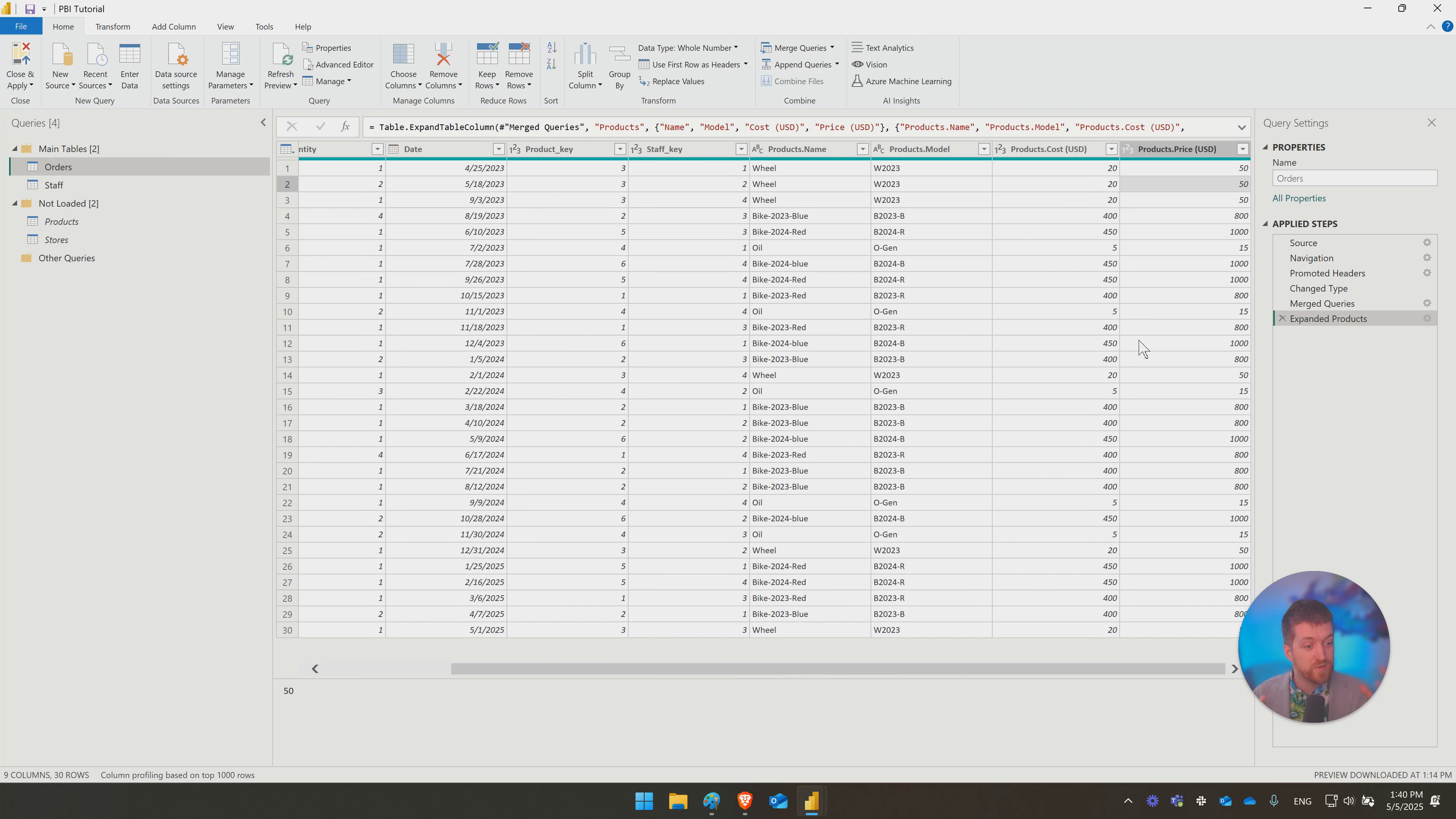
pyautogui.hscroll(-3, 1140, 346)
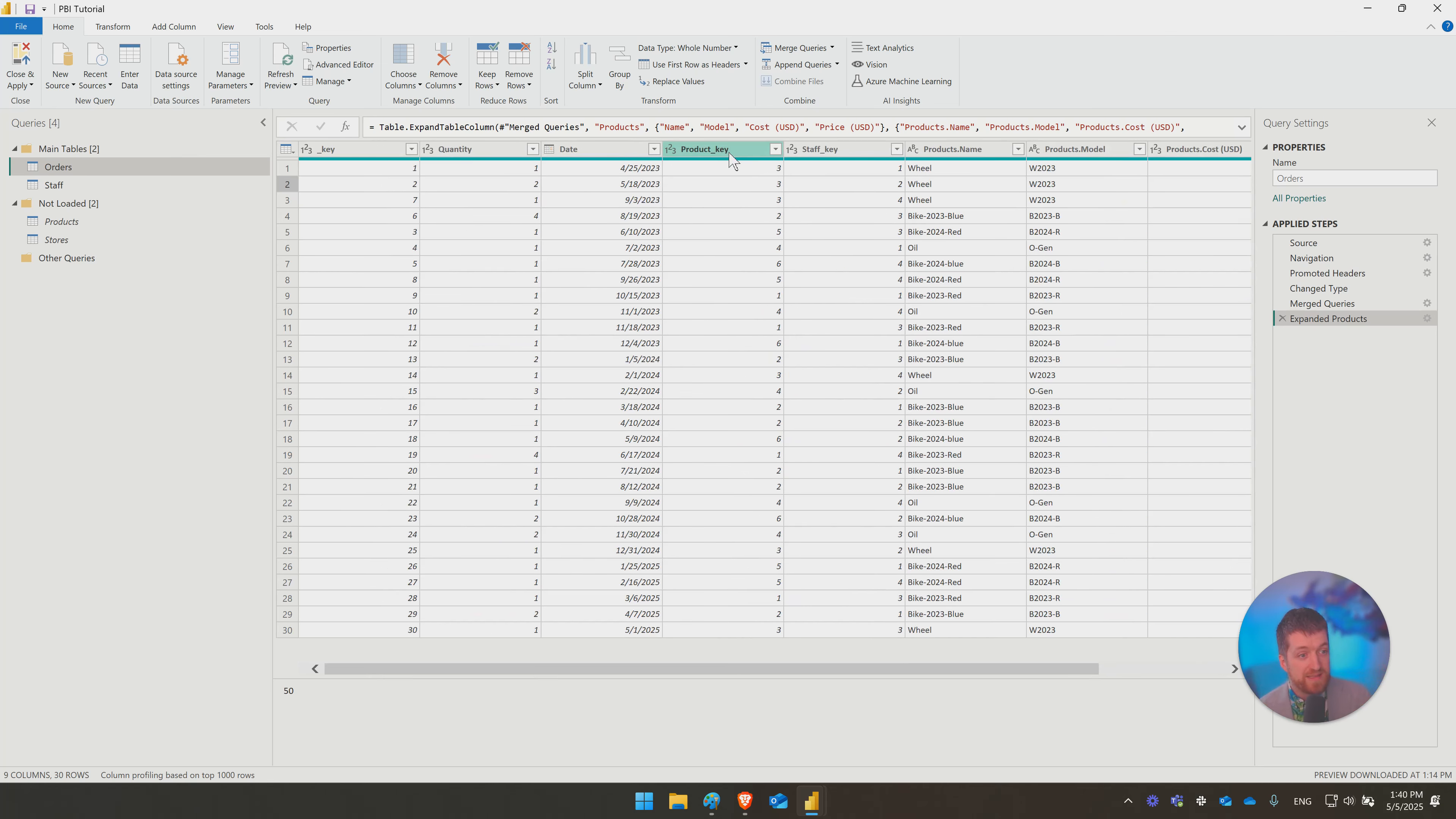
pyautogui.moveTo(735, 163)
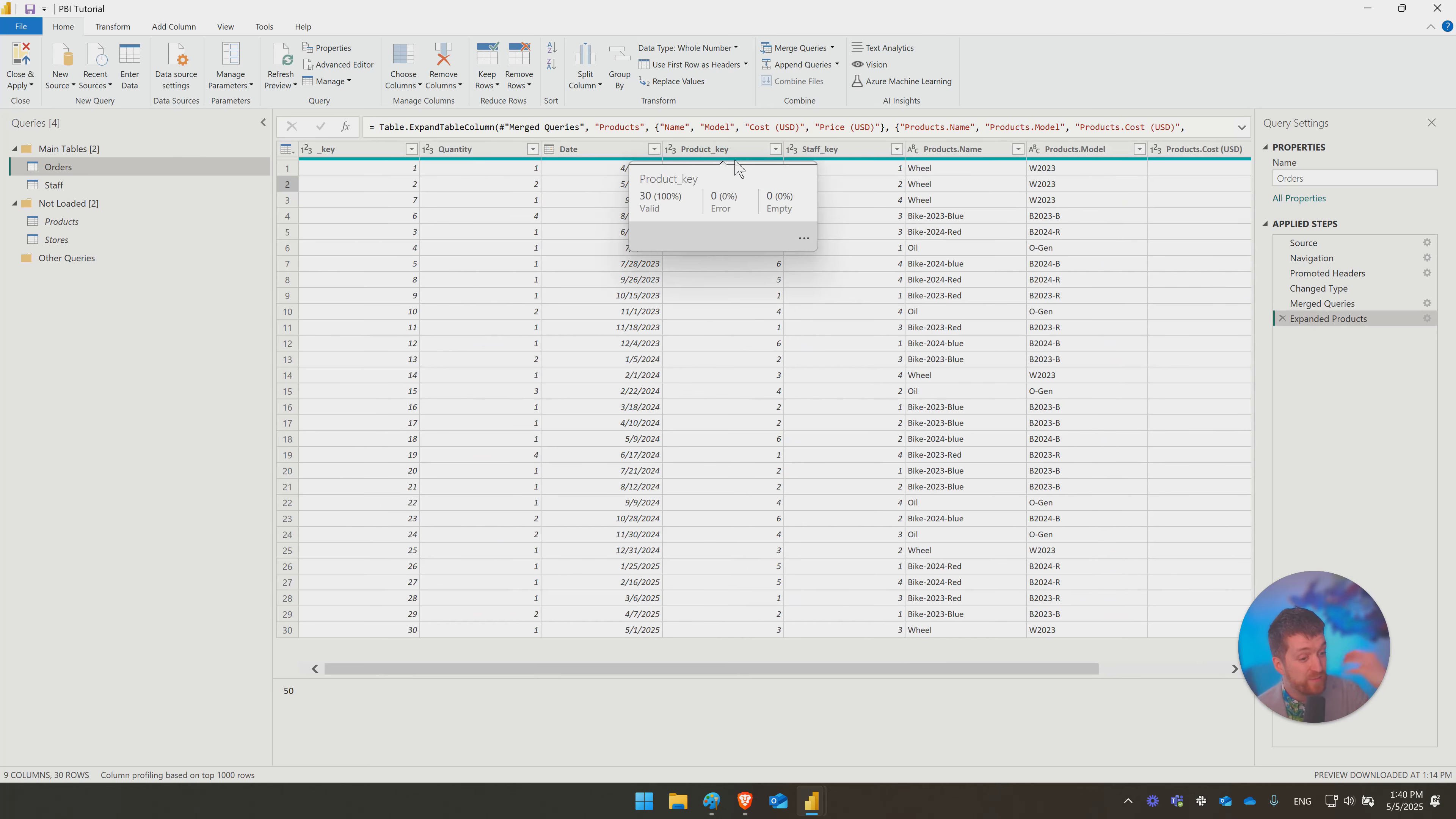
pyautogui.click(696, 150)
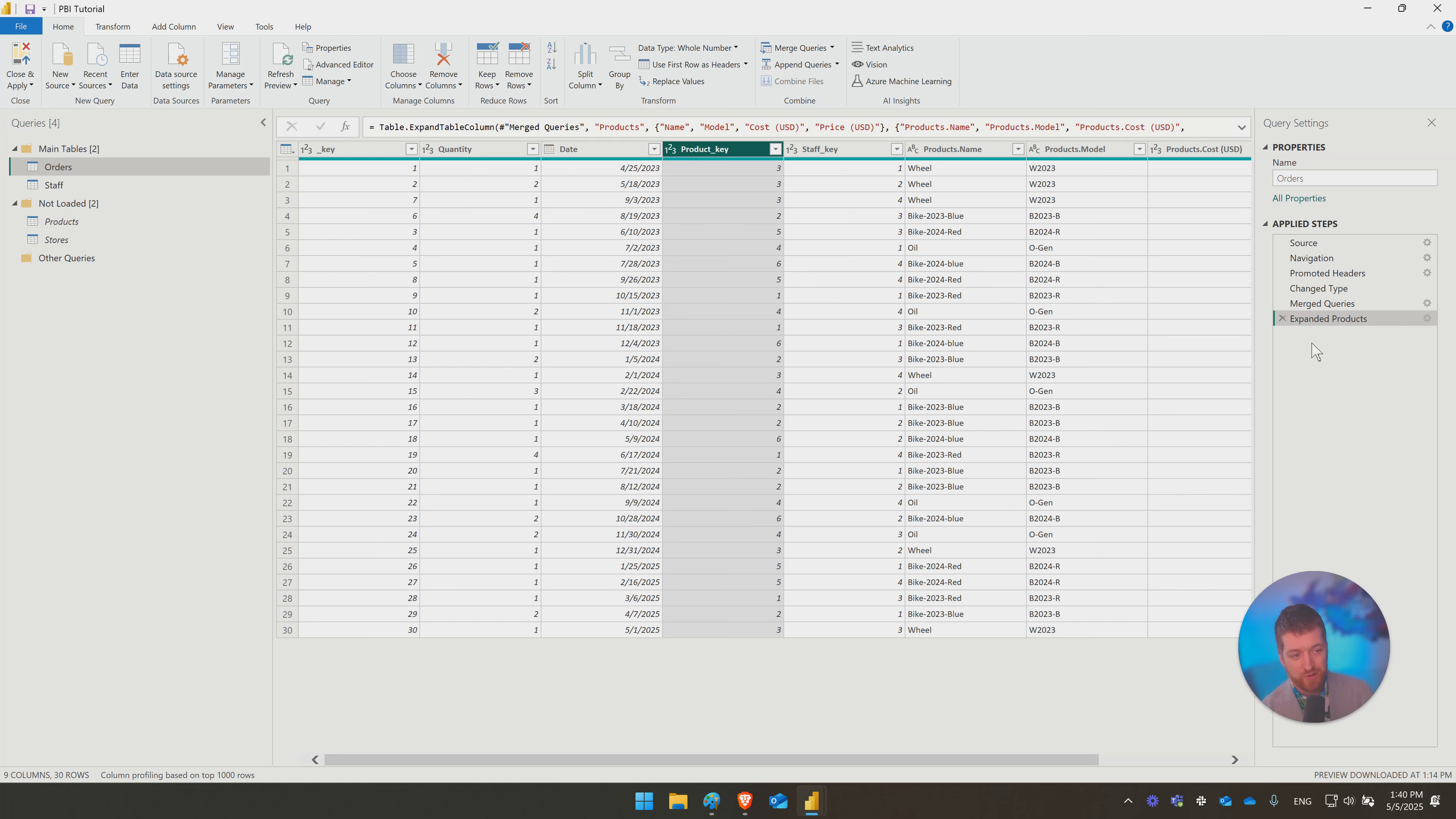
pyautogui.press('Delete')
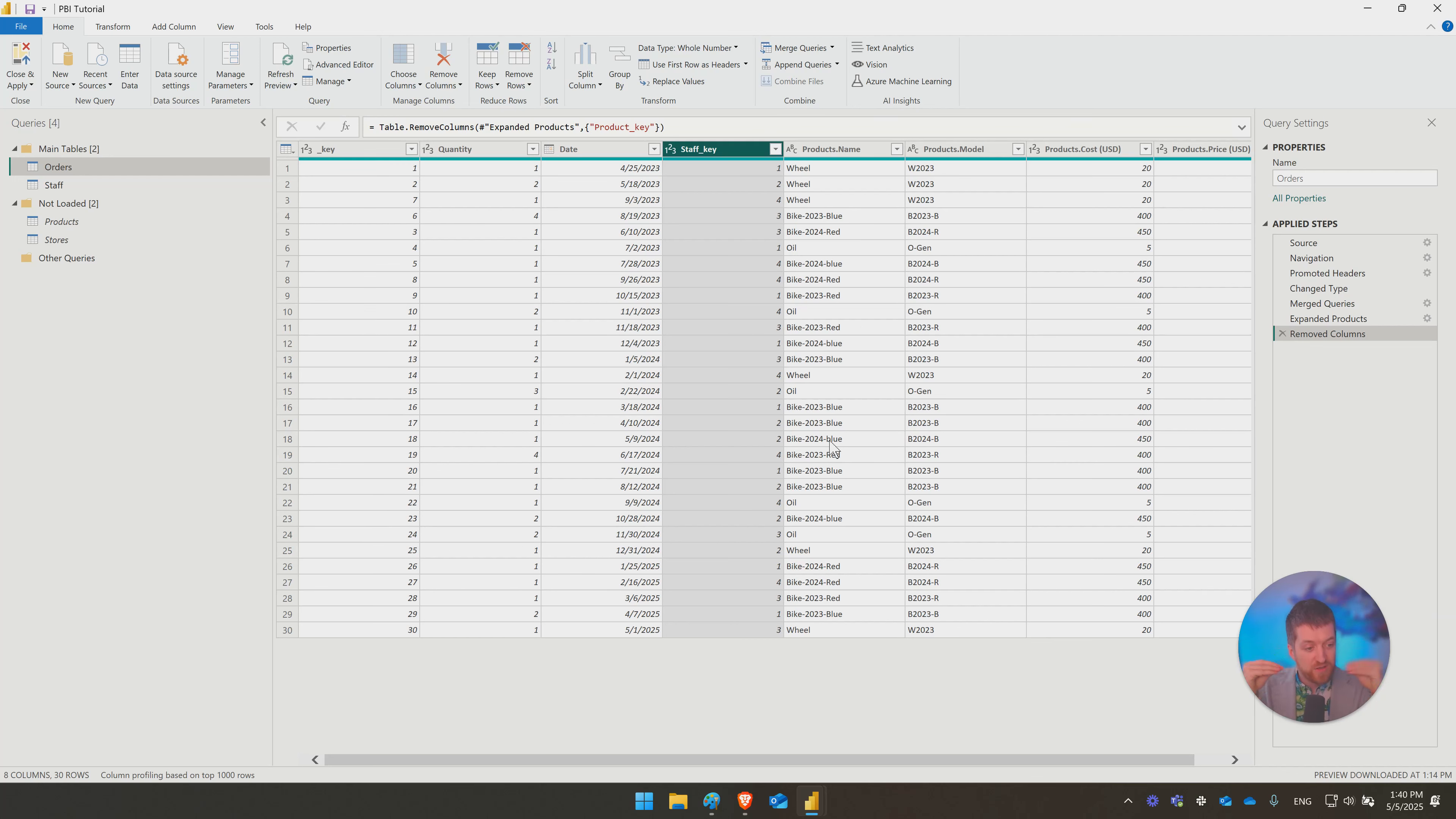
# Step: Examine the Quantity, Products.Price (USD) and Products.Cost (USD) columns of the Orders query
pyautogui.hscroll(1, 832, 754)
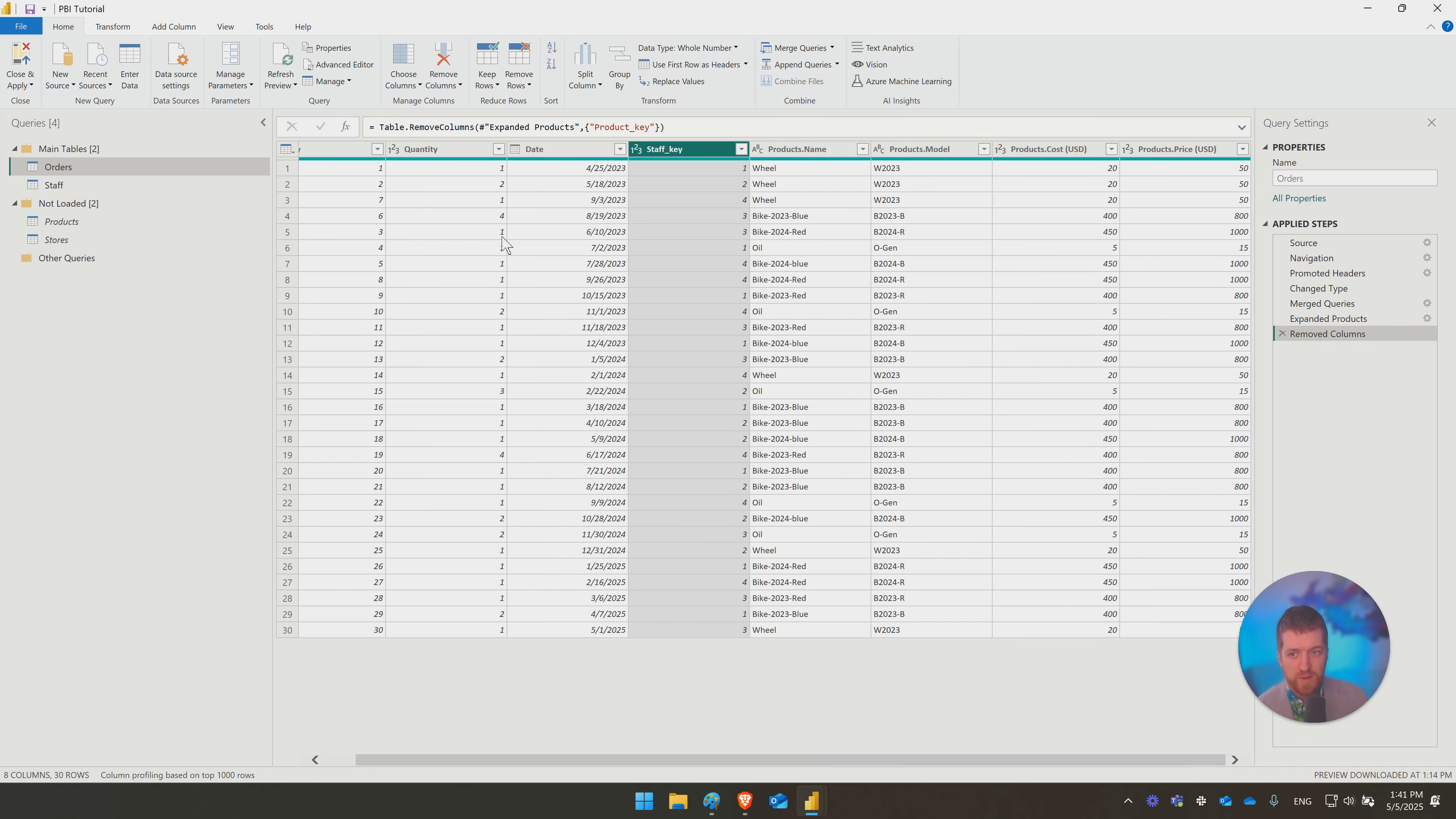
pyautogui.click(436, 150)
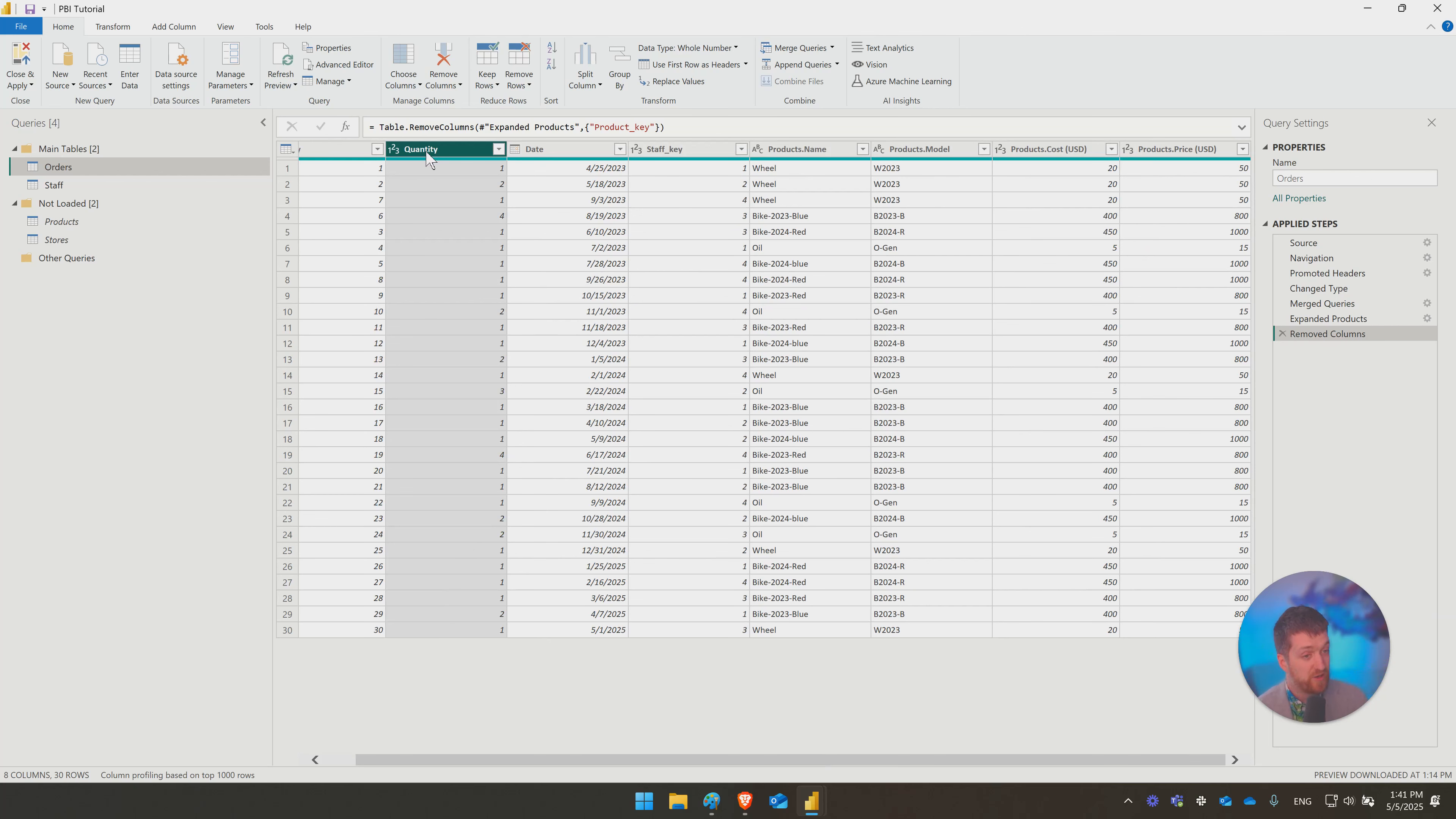
pyautogui.click(1169, 150)
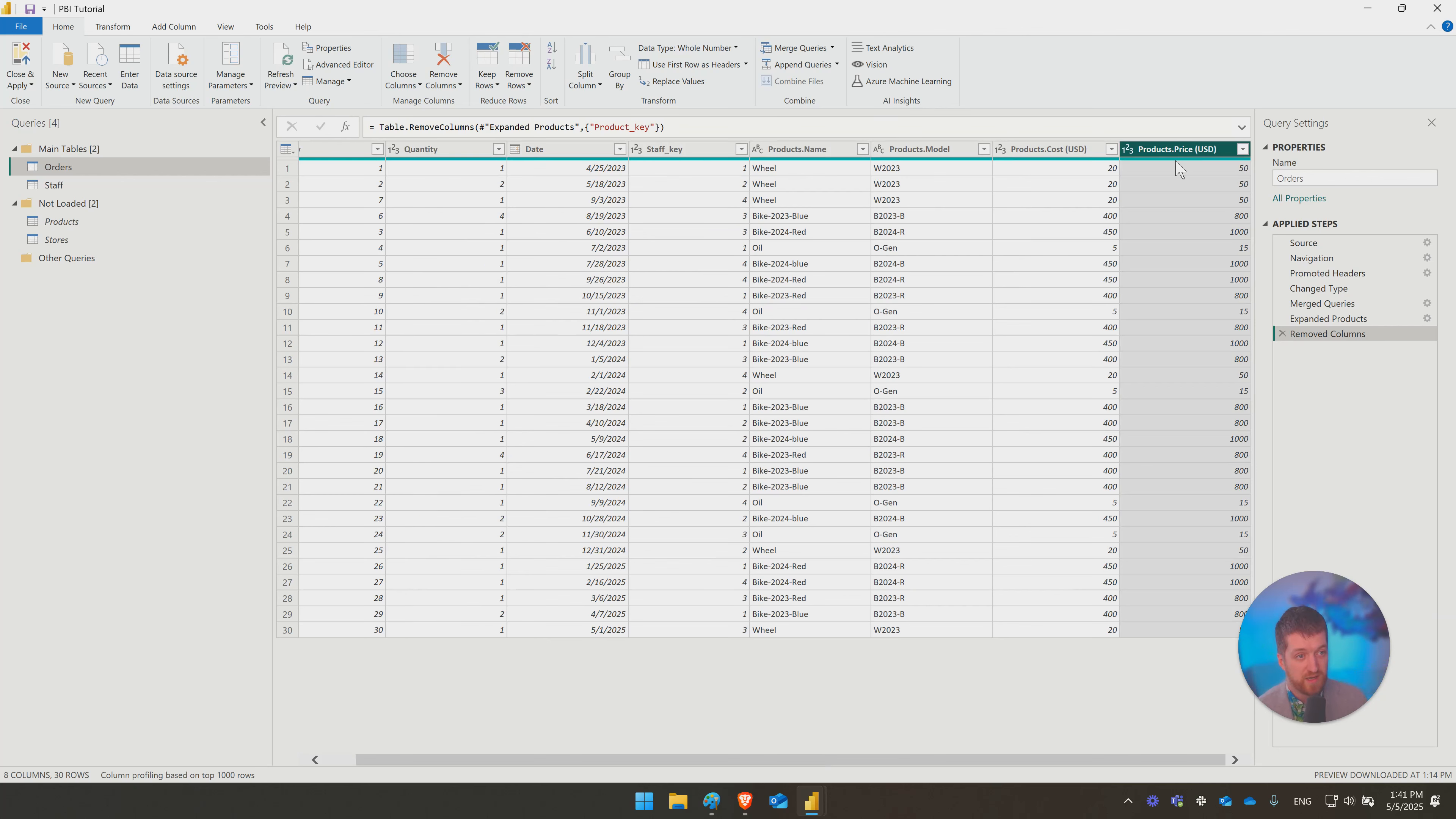
pyautogui.click(1027, 154)
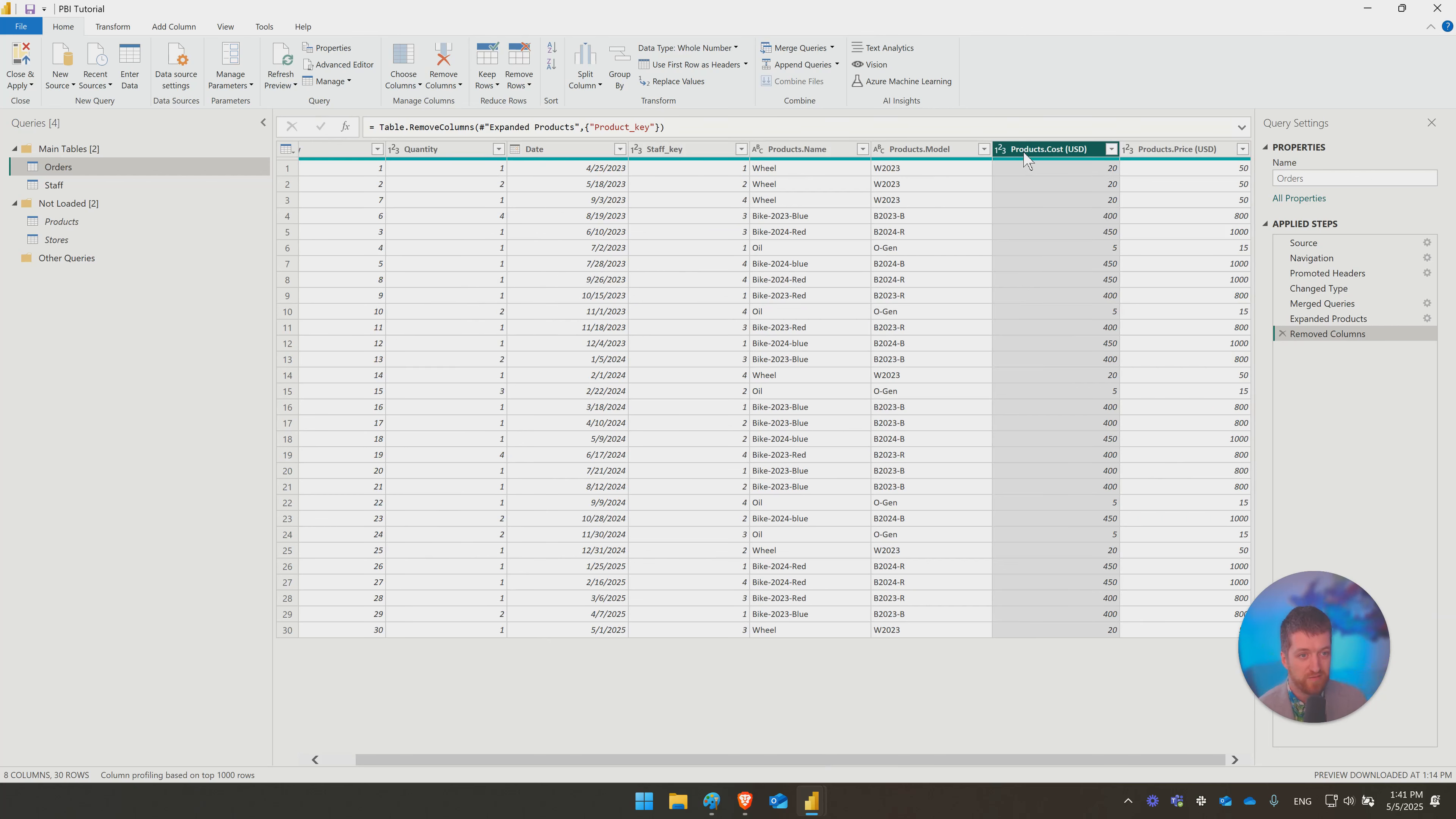
pyautogui.click(418, 155)
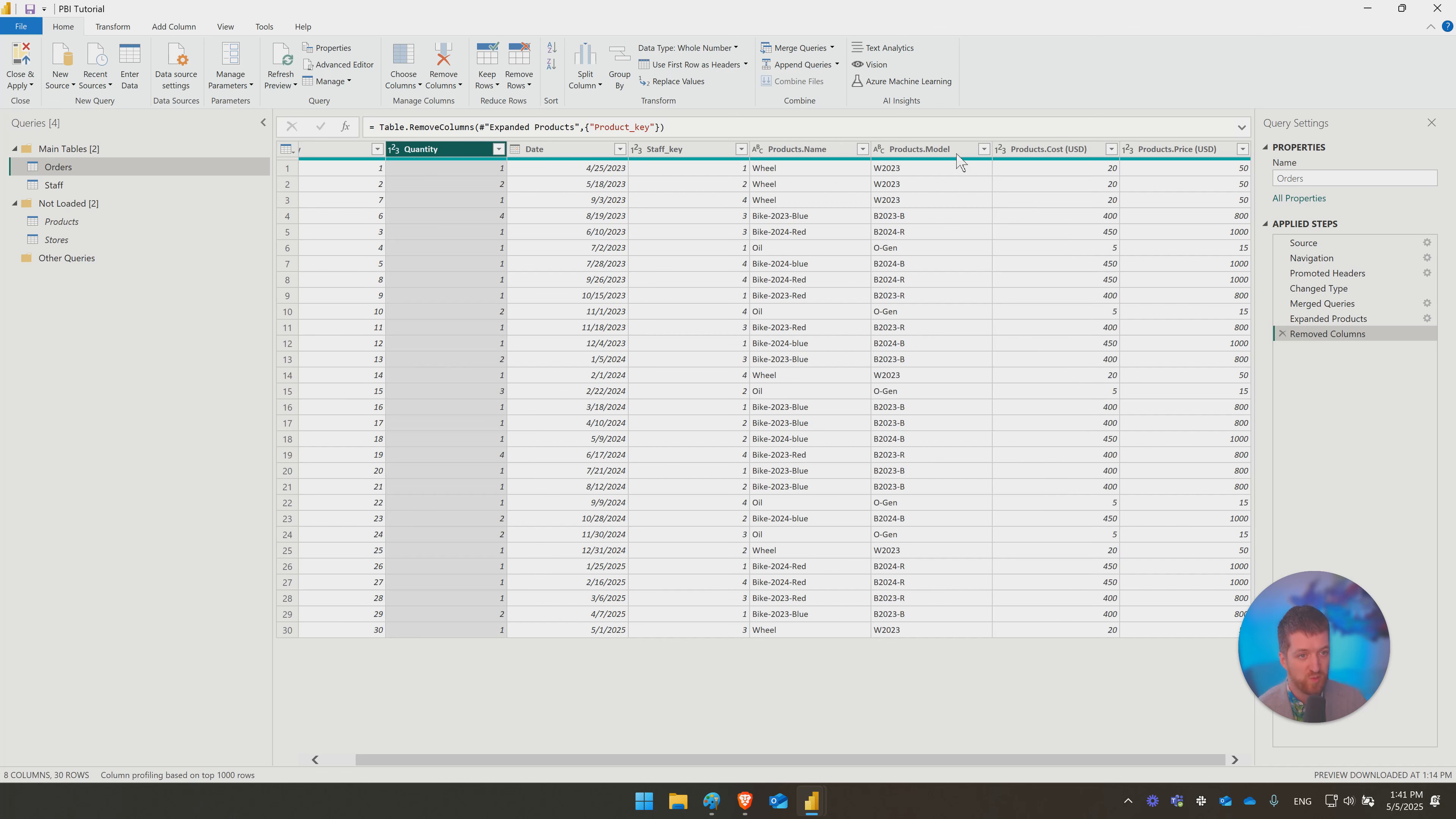
pyautogui.click(1032, 154)
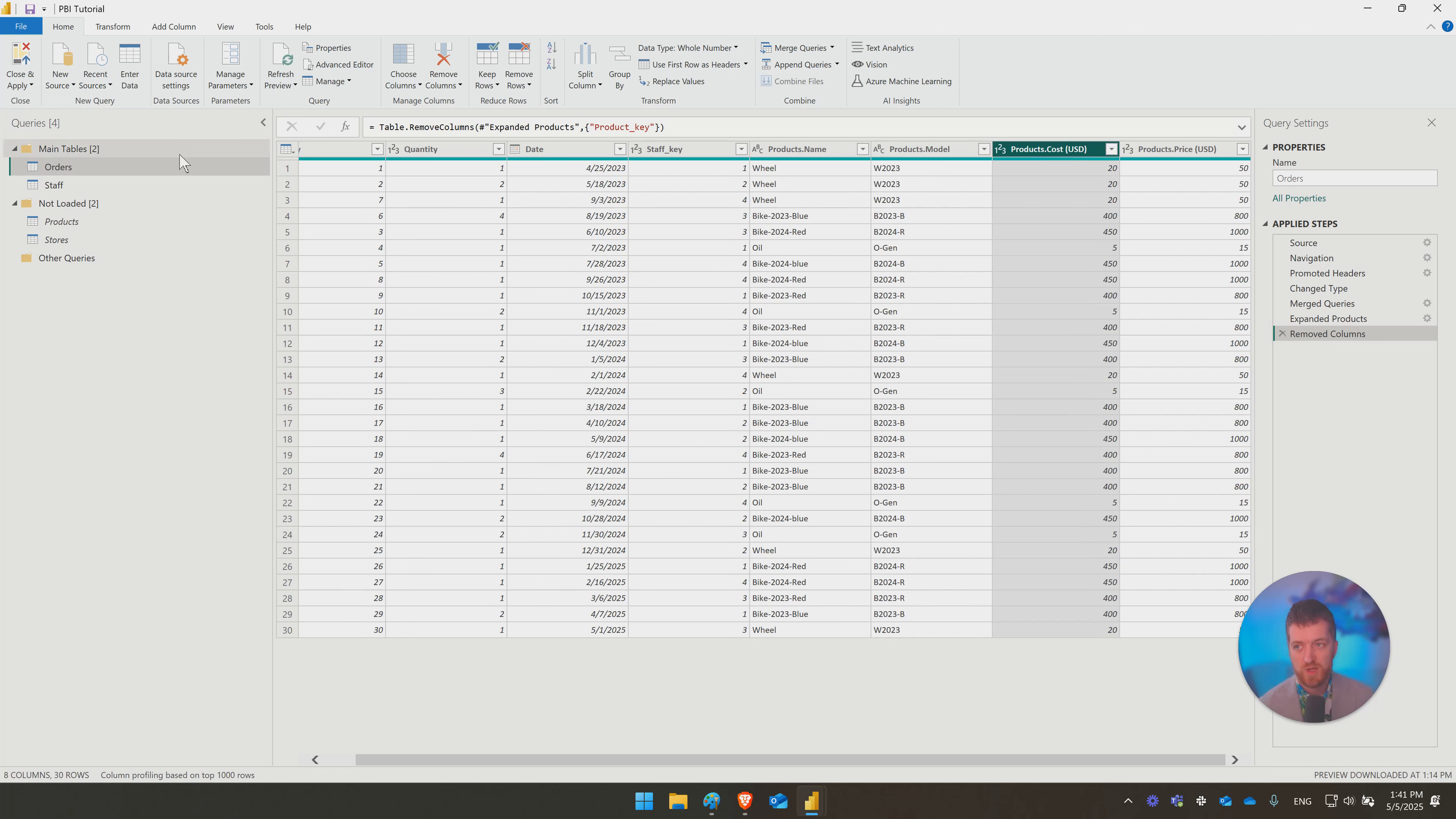
pyautogui.click(175, 29)
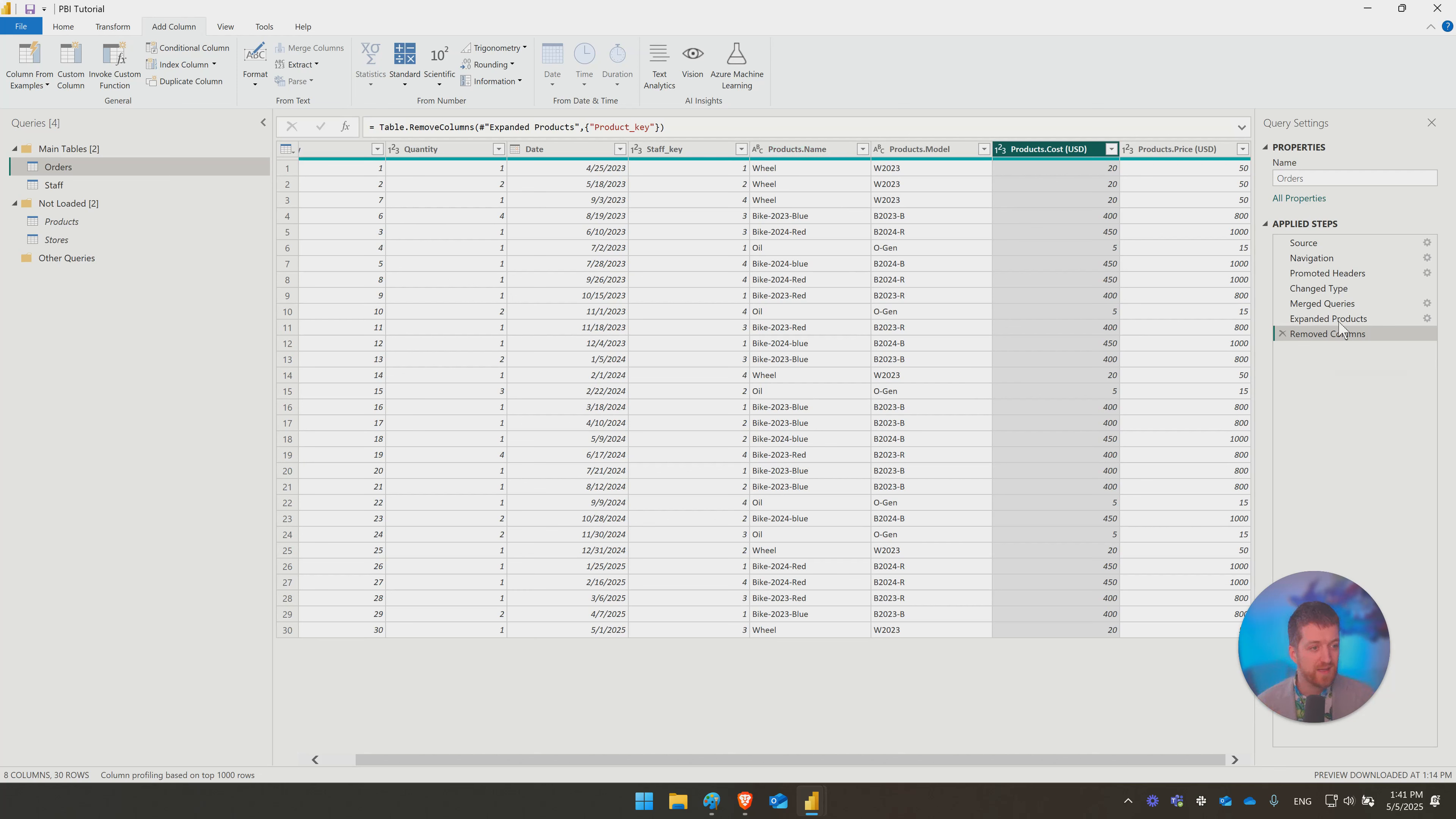
# Step: Change the column name prefix in the Expanded Products step to Product, and return to the Removed Columns step
pyautogui.click(1361, 318)
pyautogui.click(1426, 318)
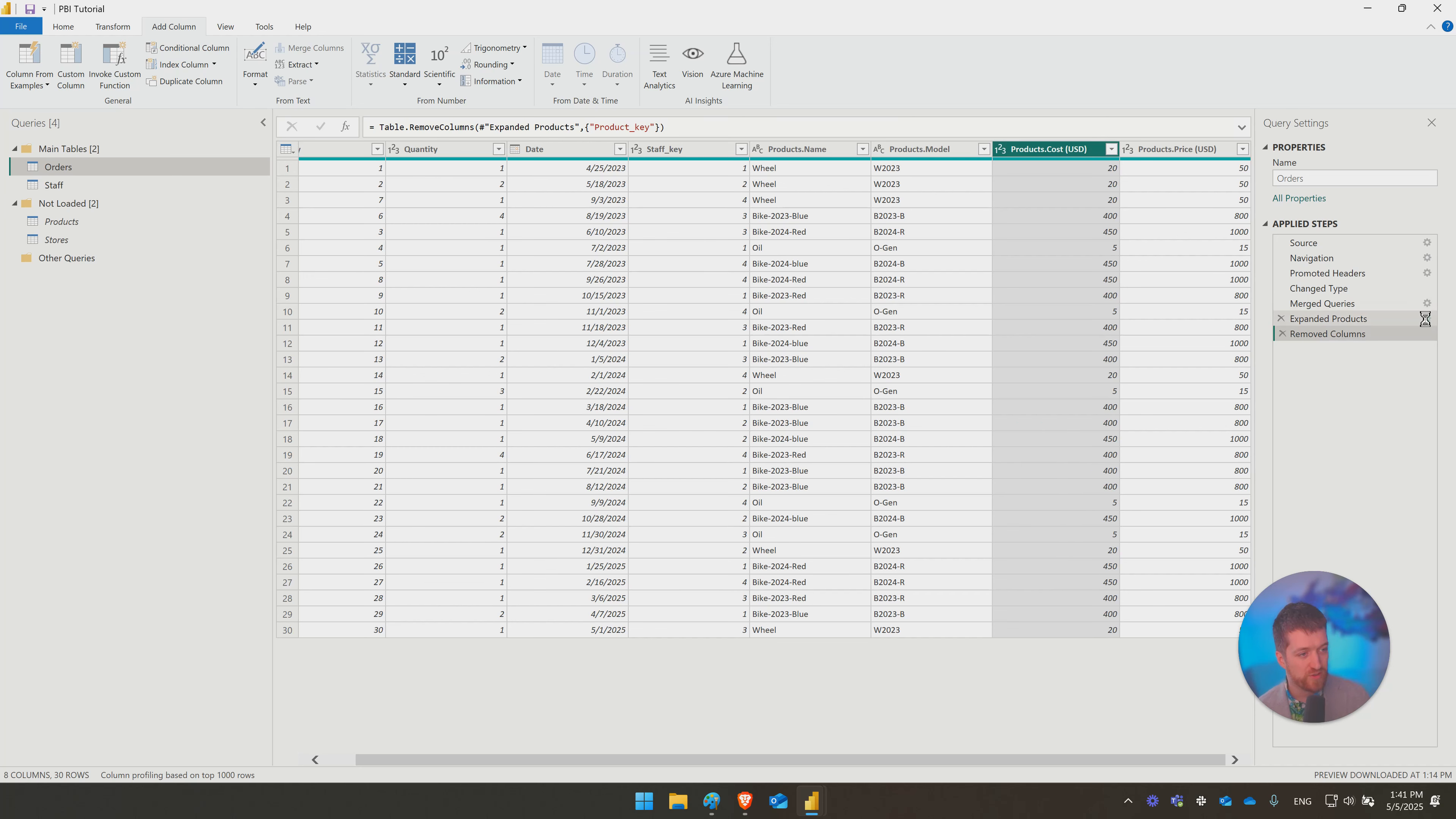
pyautogui.click(692, 572)
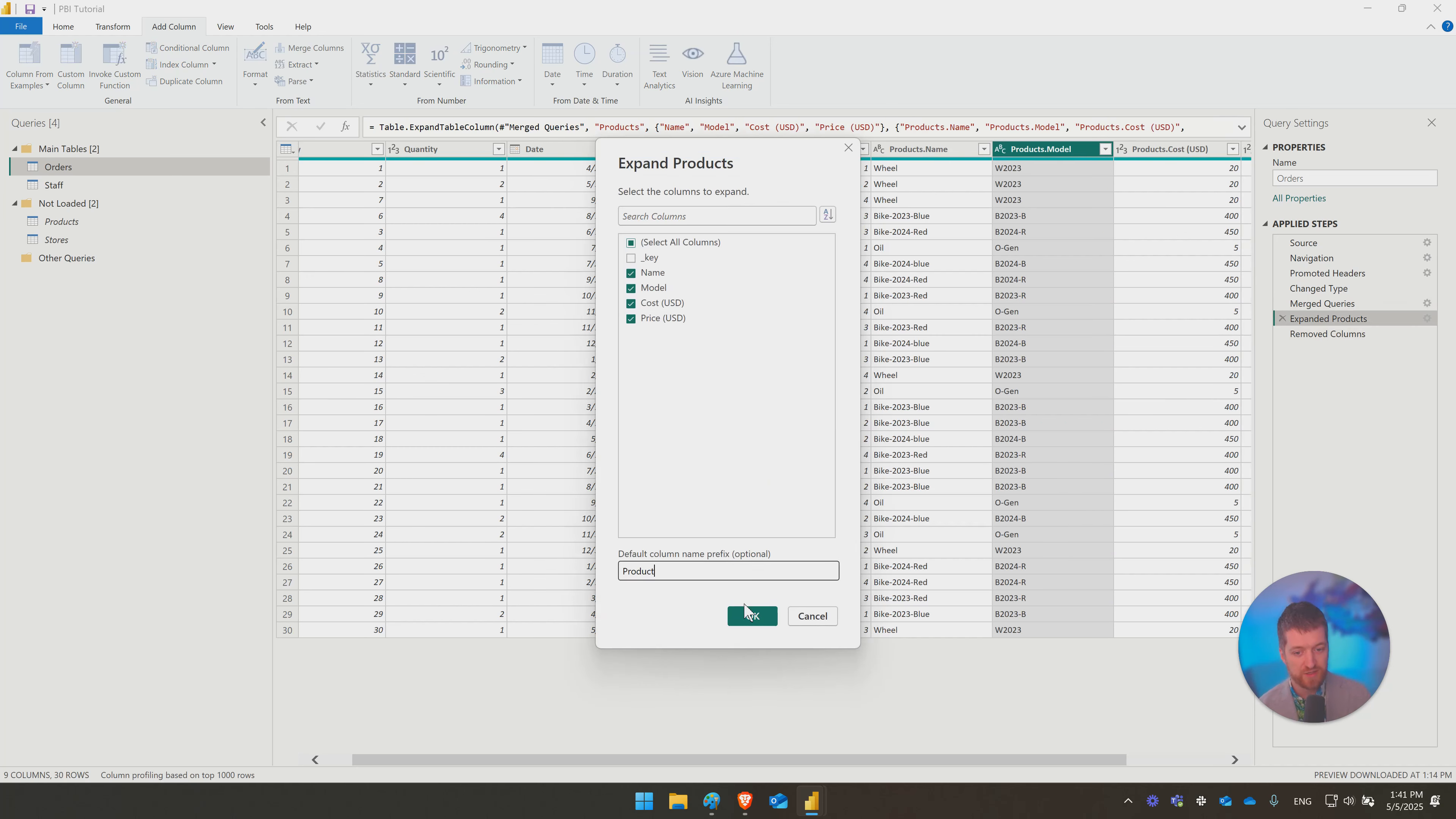
pyautogui.press('BackSpace')
pyautogui.click(752, 616)
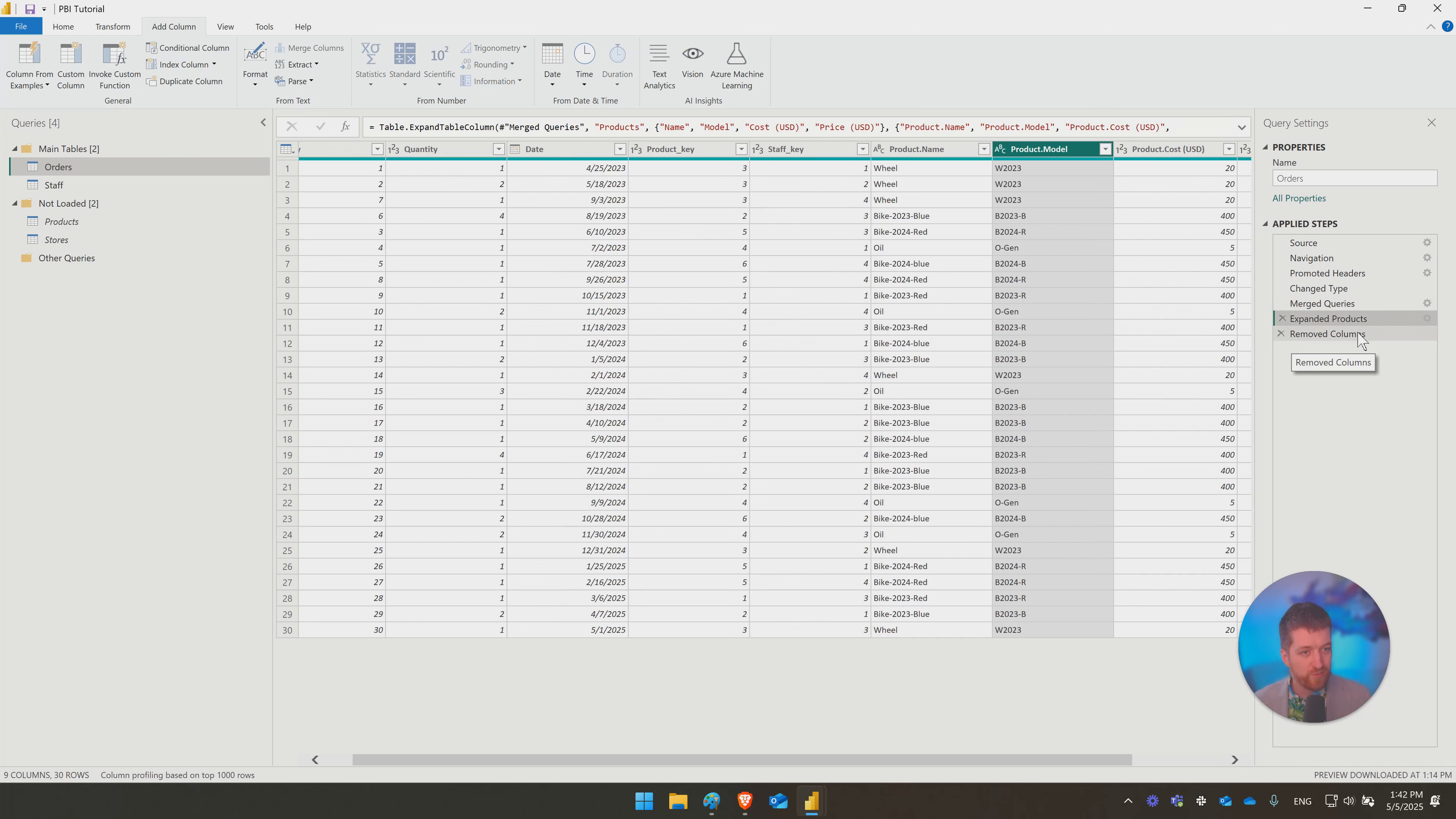
pyautogui.click(1362, 335)
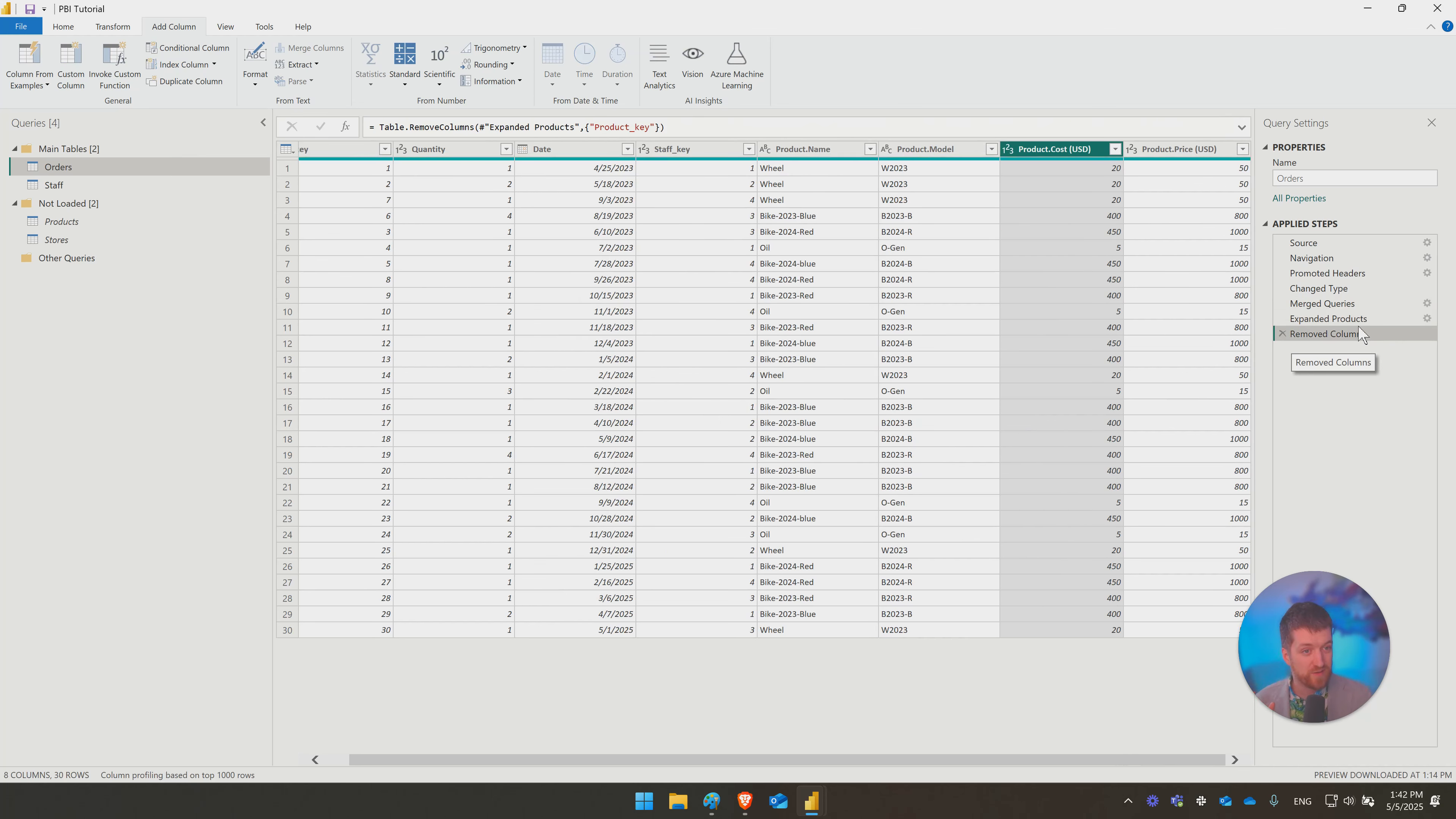
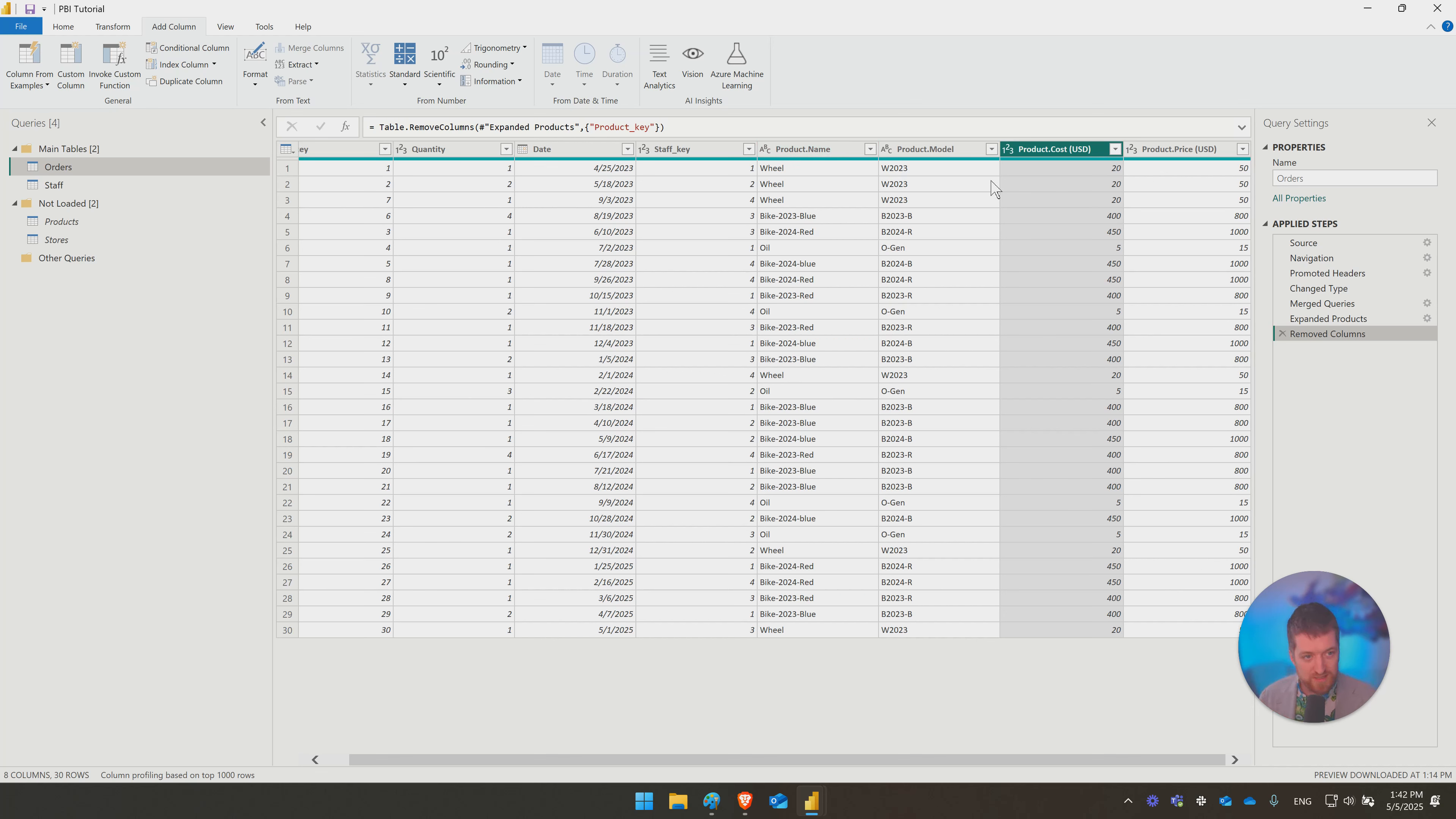
# Step: Add a custom column named Product.Cost.Total to Orders with the formula [Quantity]*[#"Product.Cost (USD)"]
pyautogui.click(78, 80)
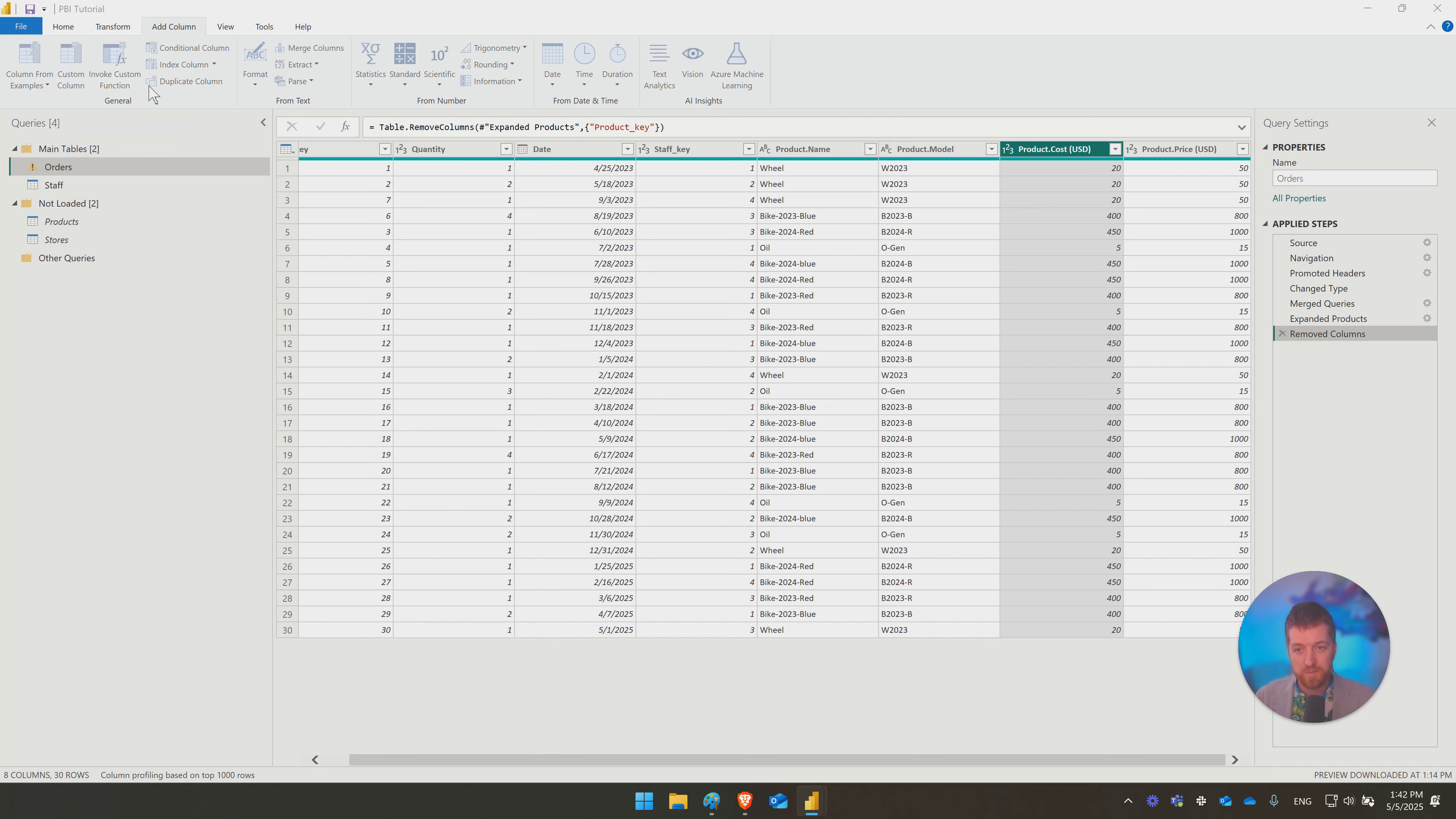
pyautogui.moveTo(556, 315); pyautogui.dragTo(402, 314)
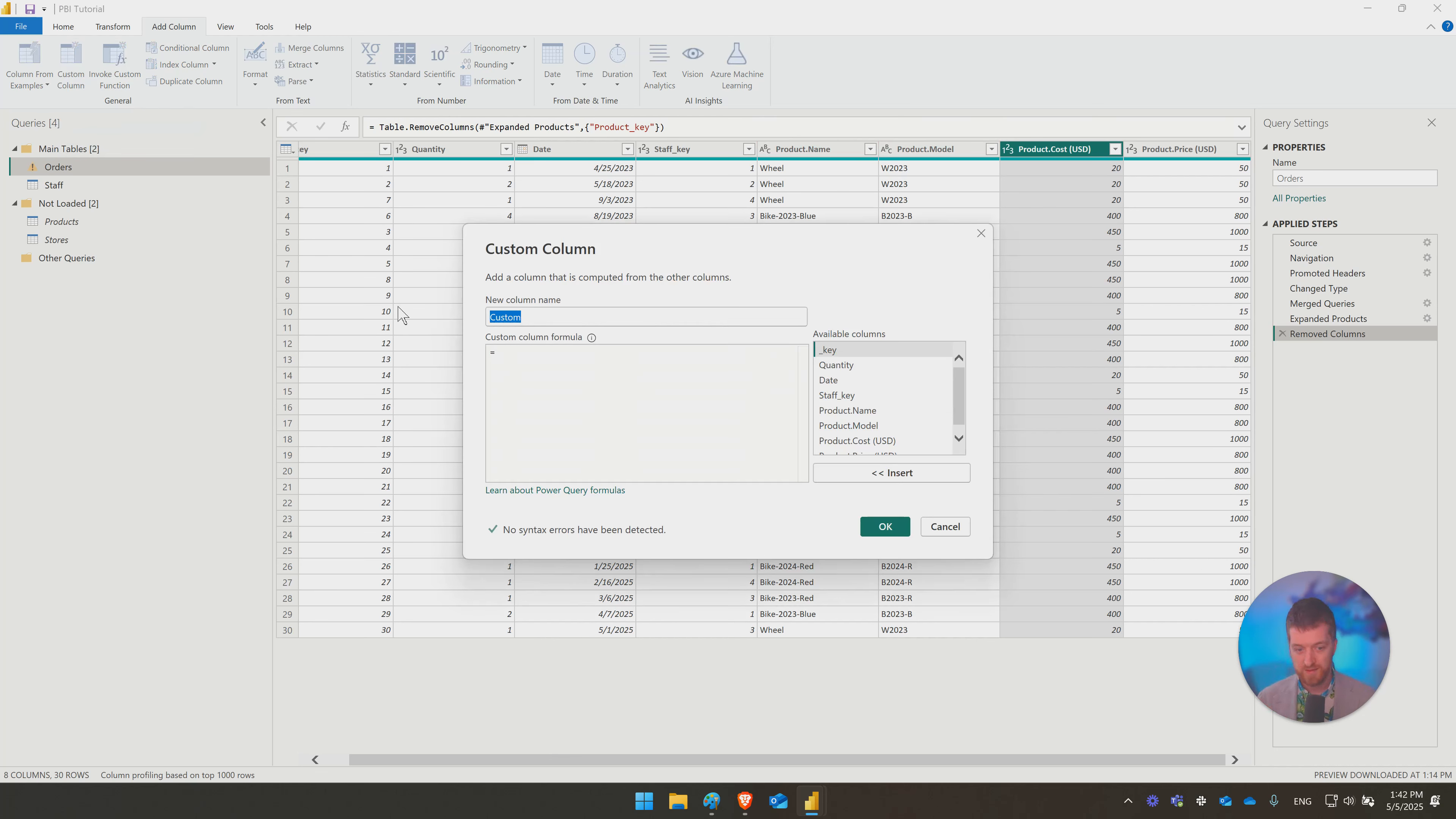
pyautogui.write('Product.Cost.Total')
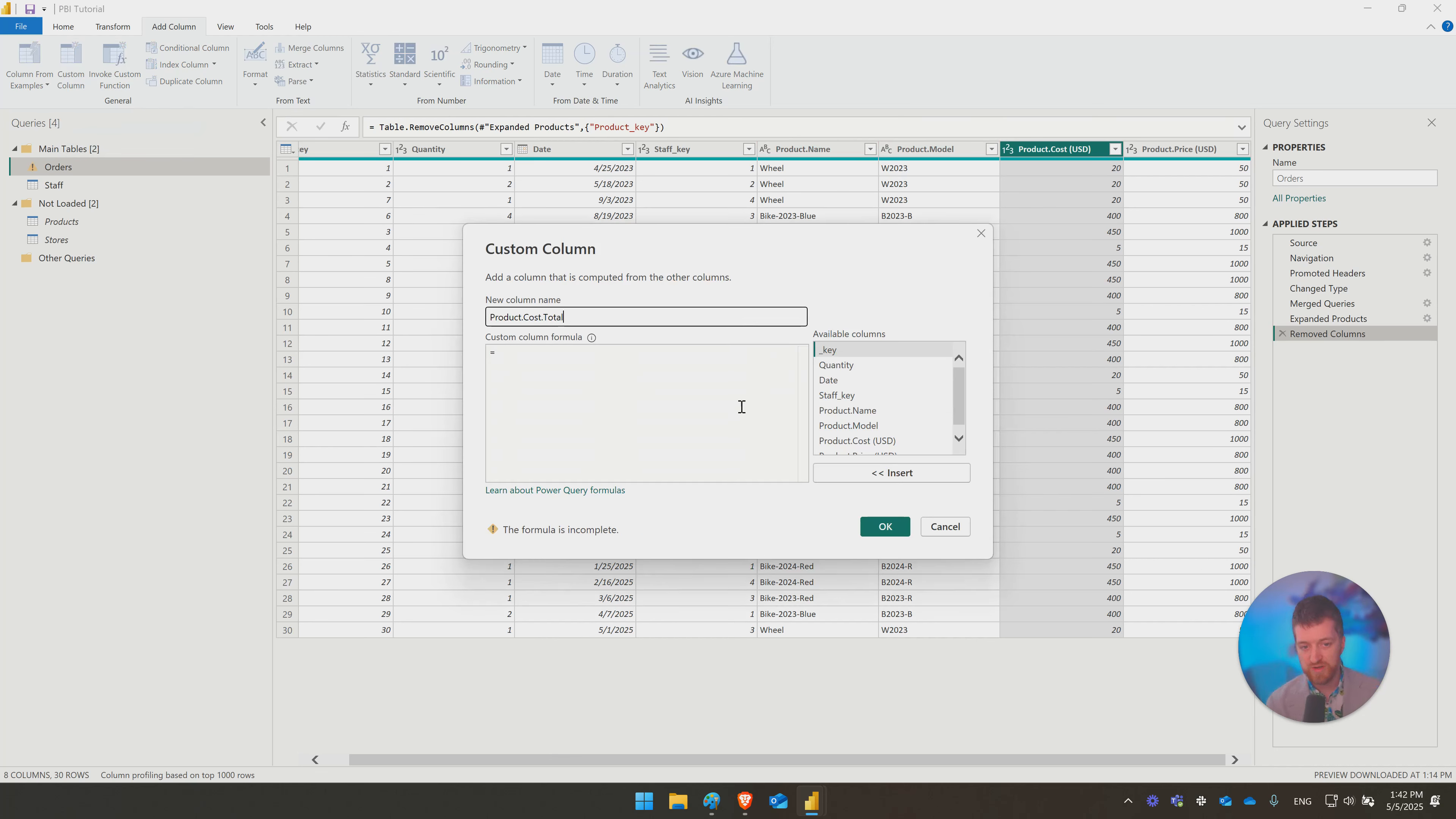
pyautogui.doubleClick(850, 367)
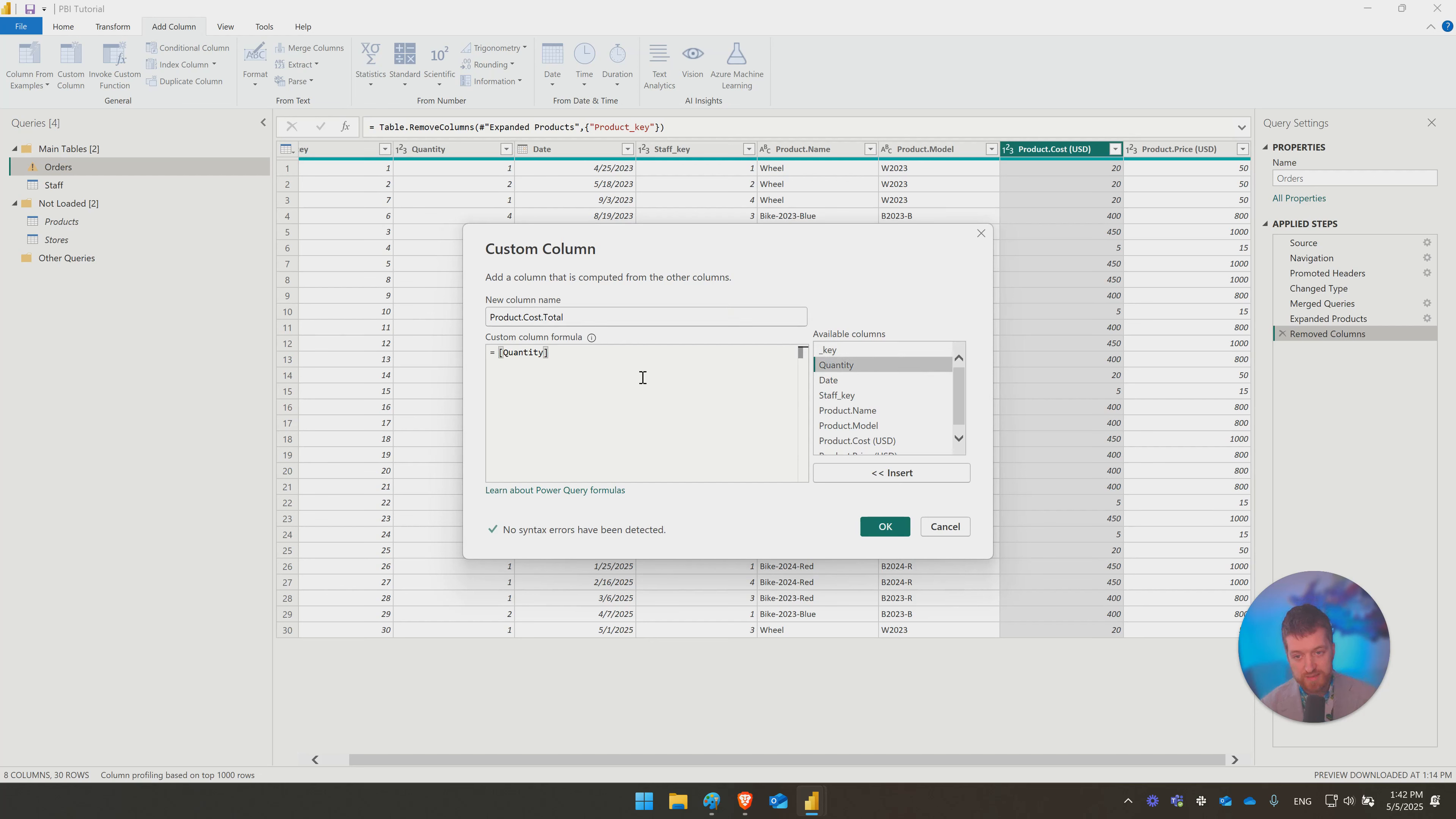
pyautogui.write('*')
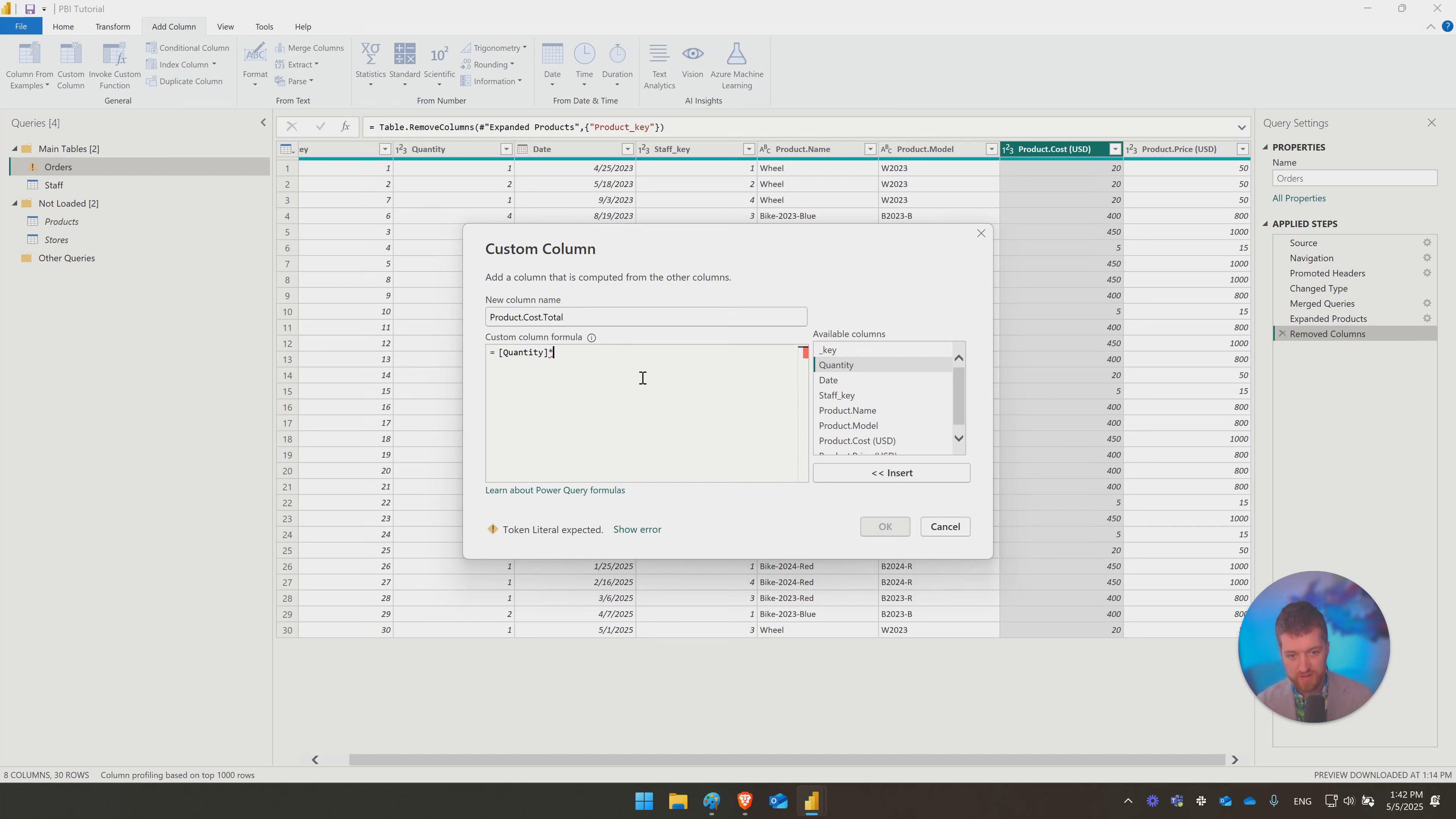
pyautogui.scroll(-1, 914, 436)
pyautogui.doubleClick(860, 433)
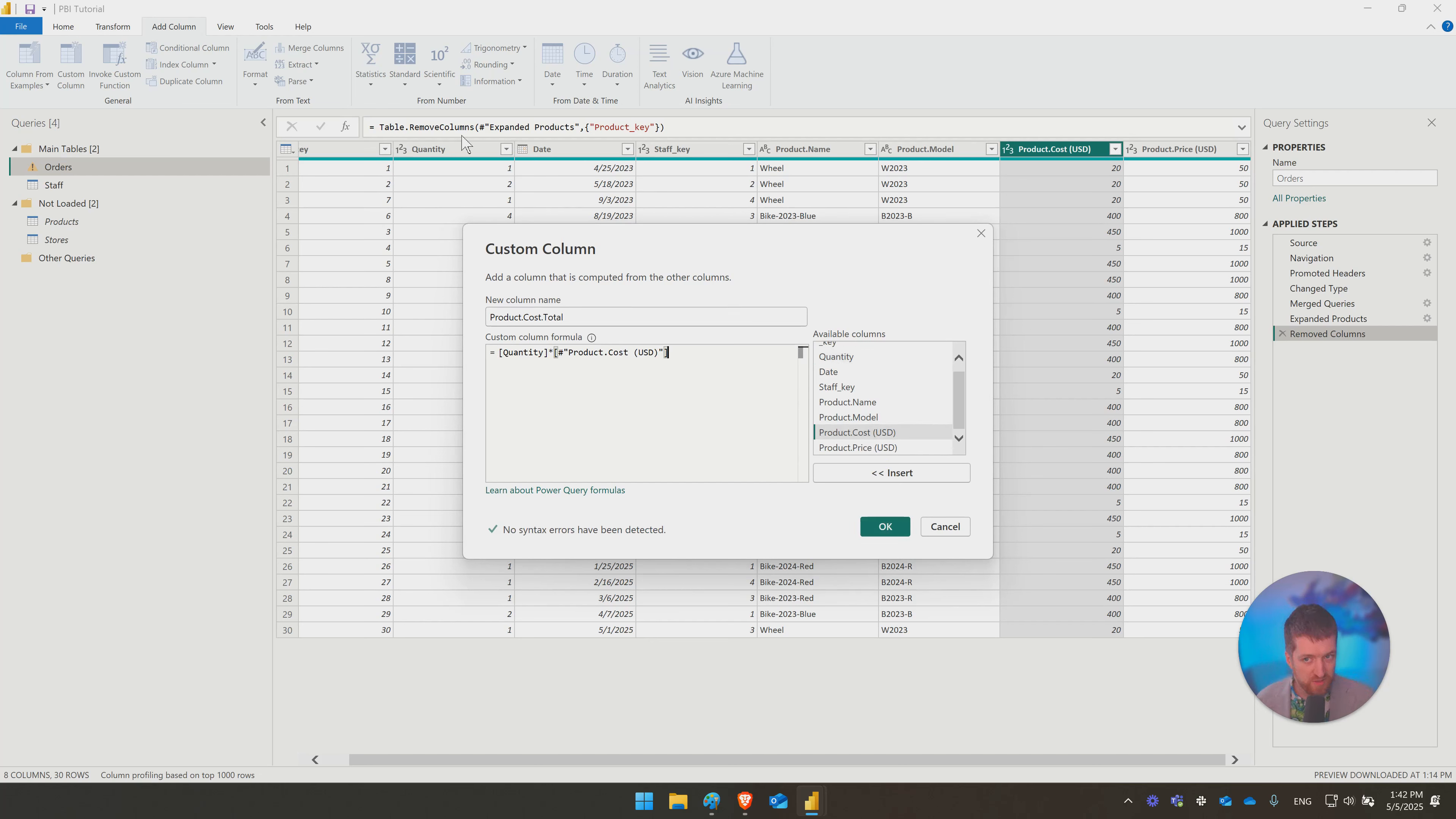
pyautogui.click(886, 526)
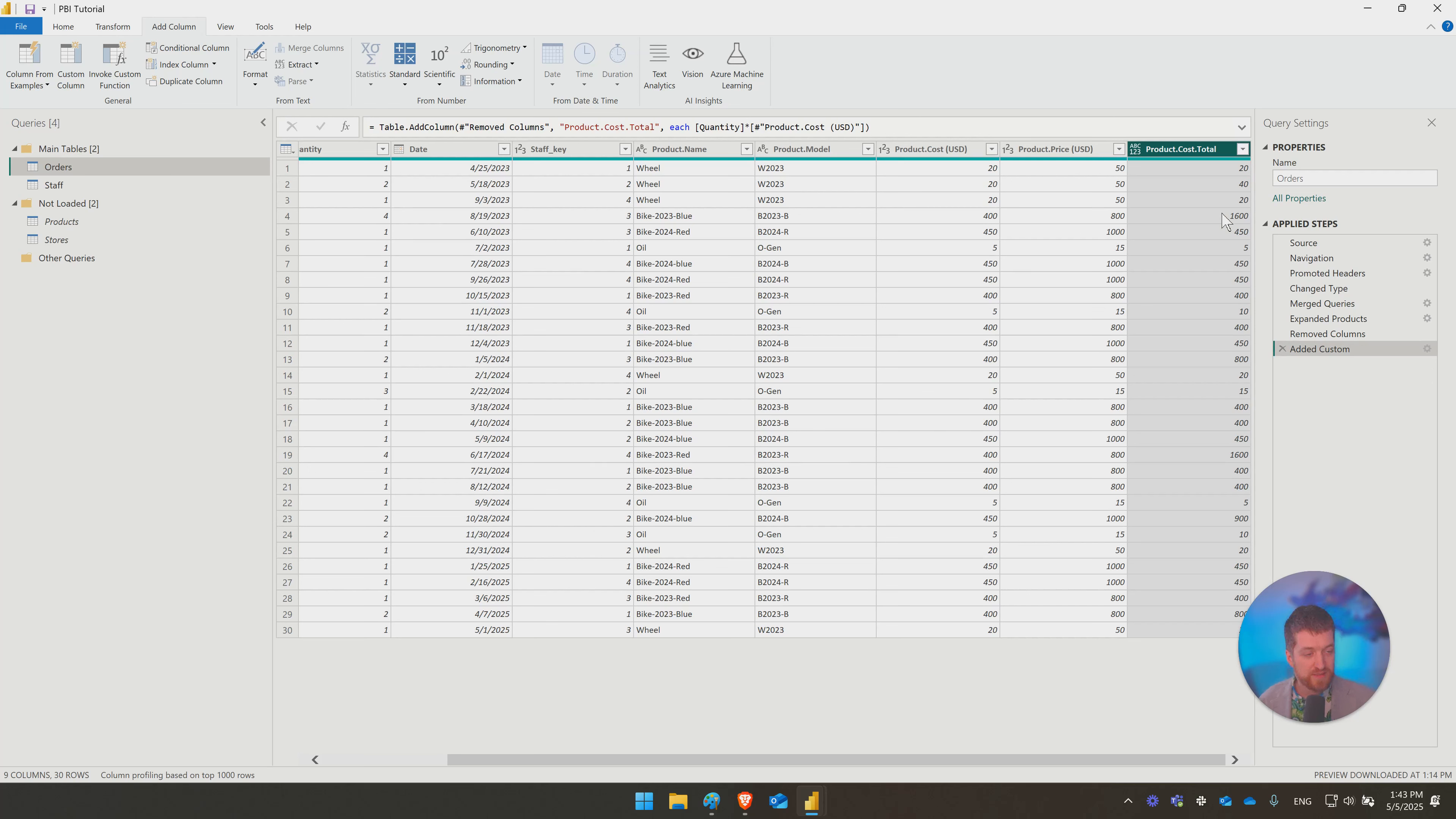
# Step: Add a custom column named Product.Price.Total to Orders with the formula [Quantity]*[#"Product.Price (USD)"], and apply the query changes to the report
pyautogui.click(69, 72)
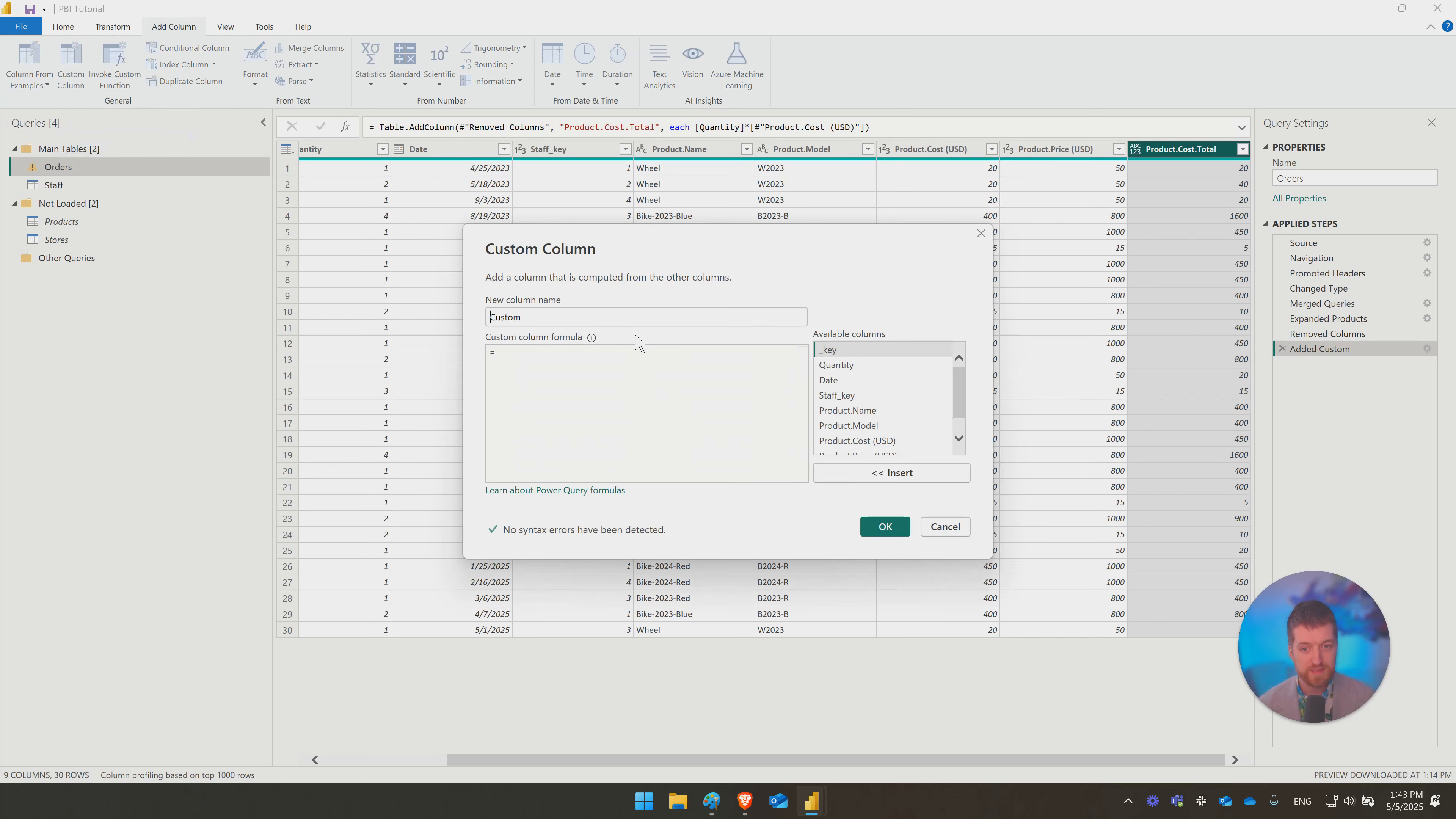
pyautogui.hotkey('ctrl', 'a')
pyautogui.write('Product.Cost.Total')
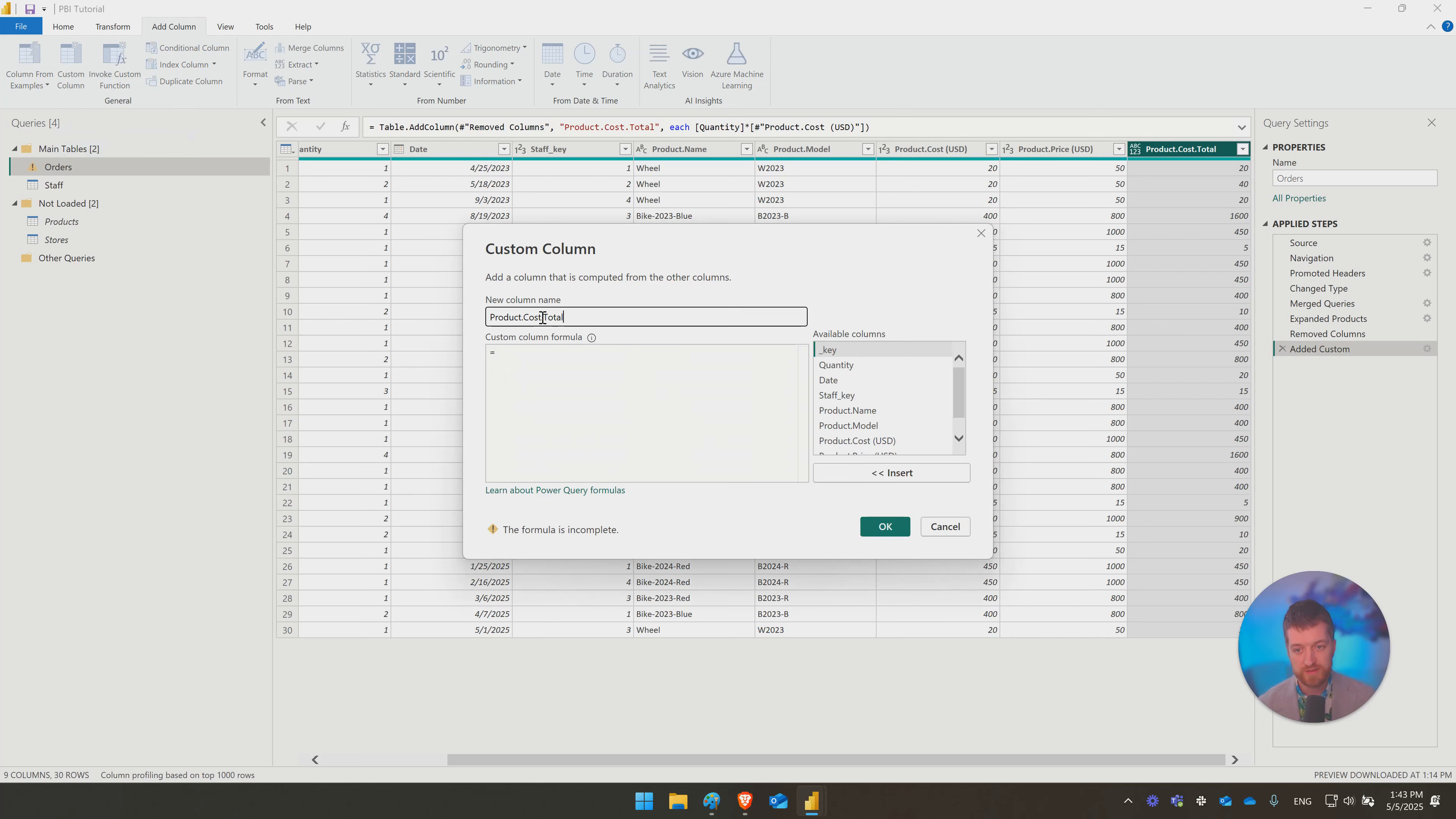
pyautogui.moveTo(542, 317); pyautogui.dragTo(527, 324)
pyautogui.write('Price')
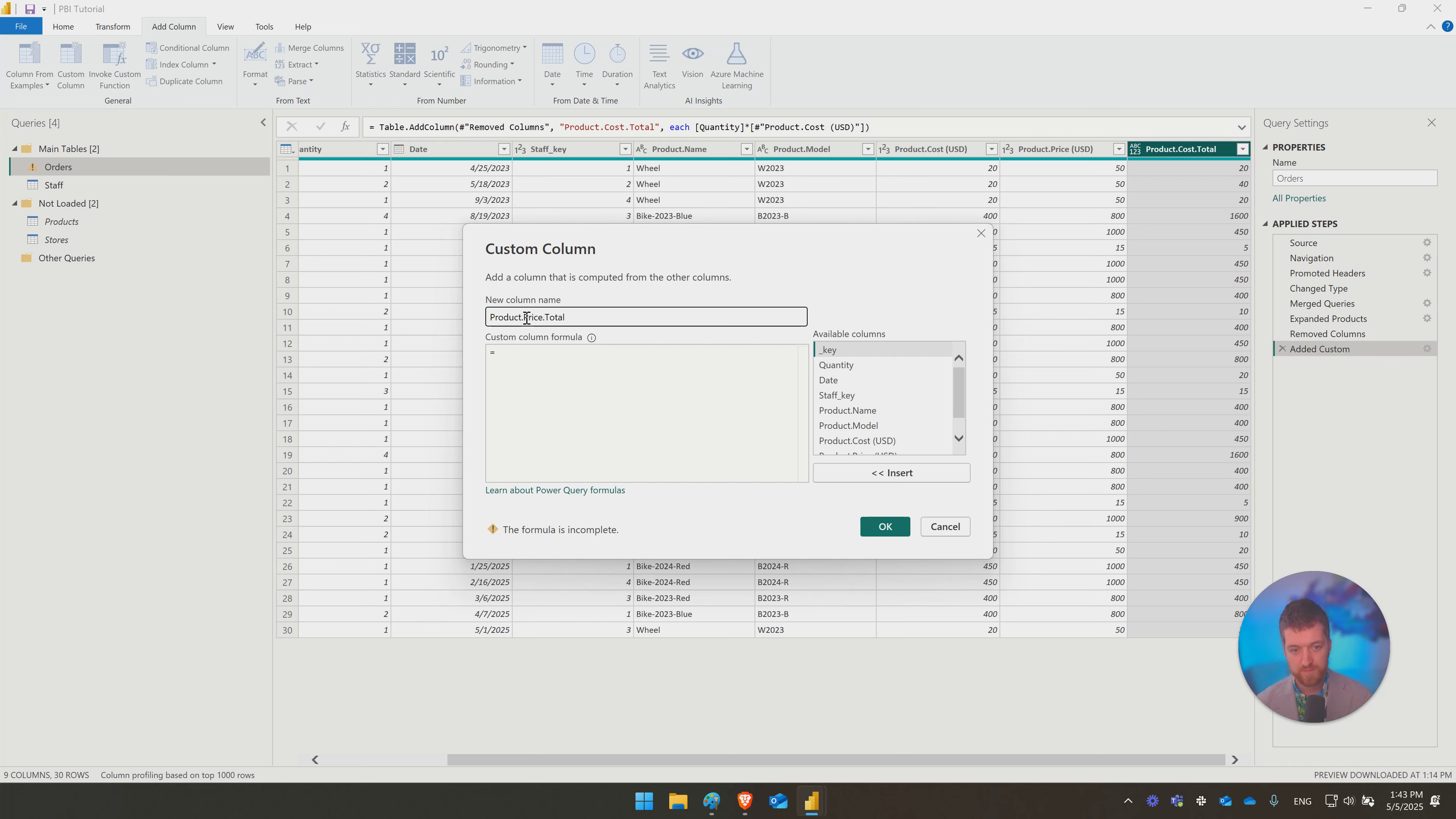
pyautogui.doubleClick(836, 364)
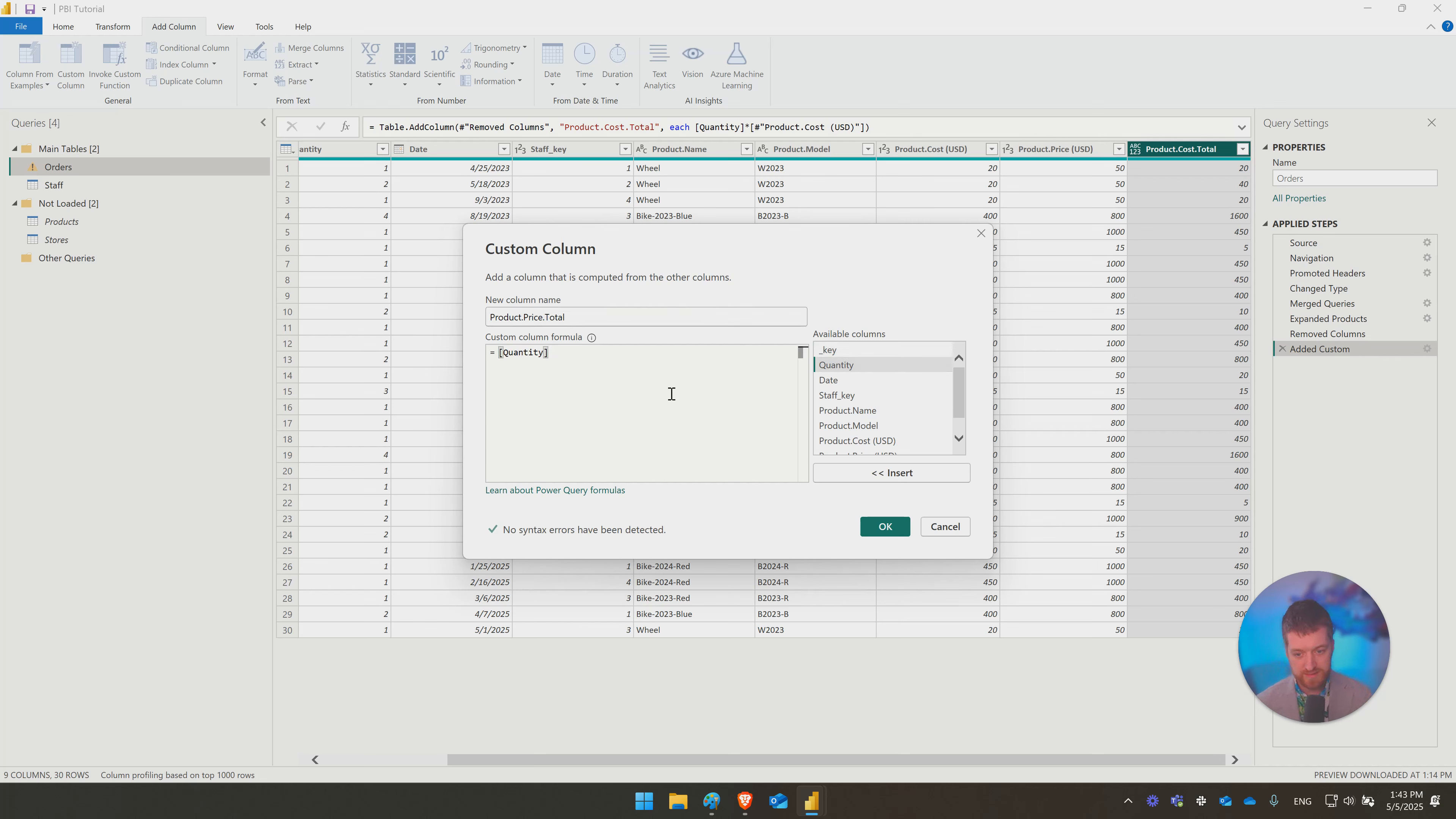
pyautogui.write('*')
pyautogui.scroll(-1, 866, 436)
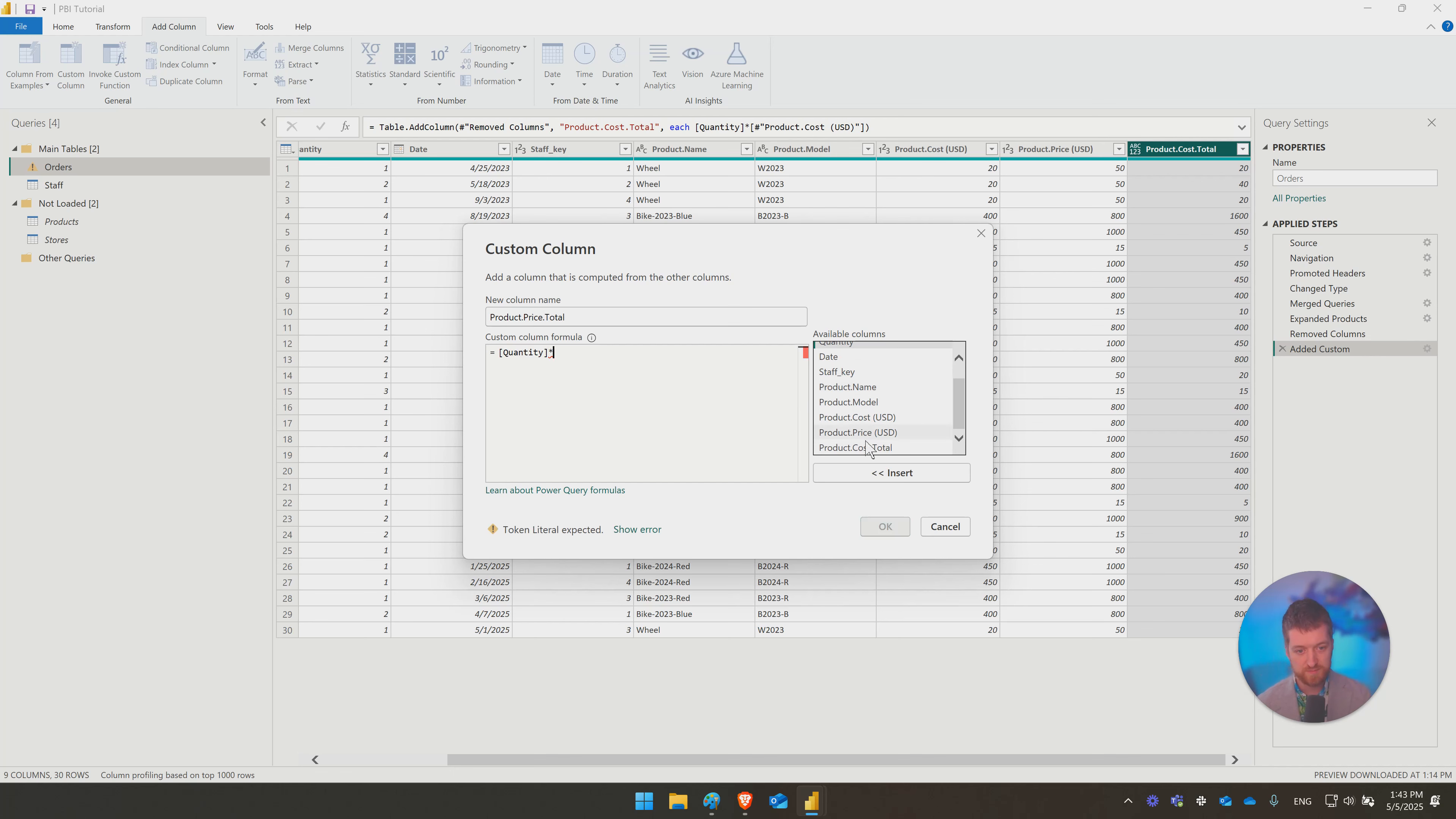
pyautogui.doubleClick(865, 432)
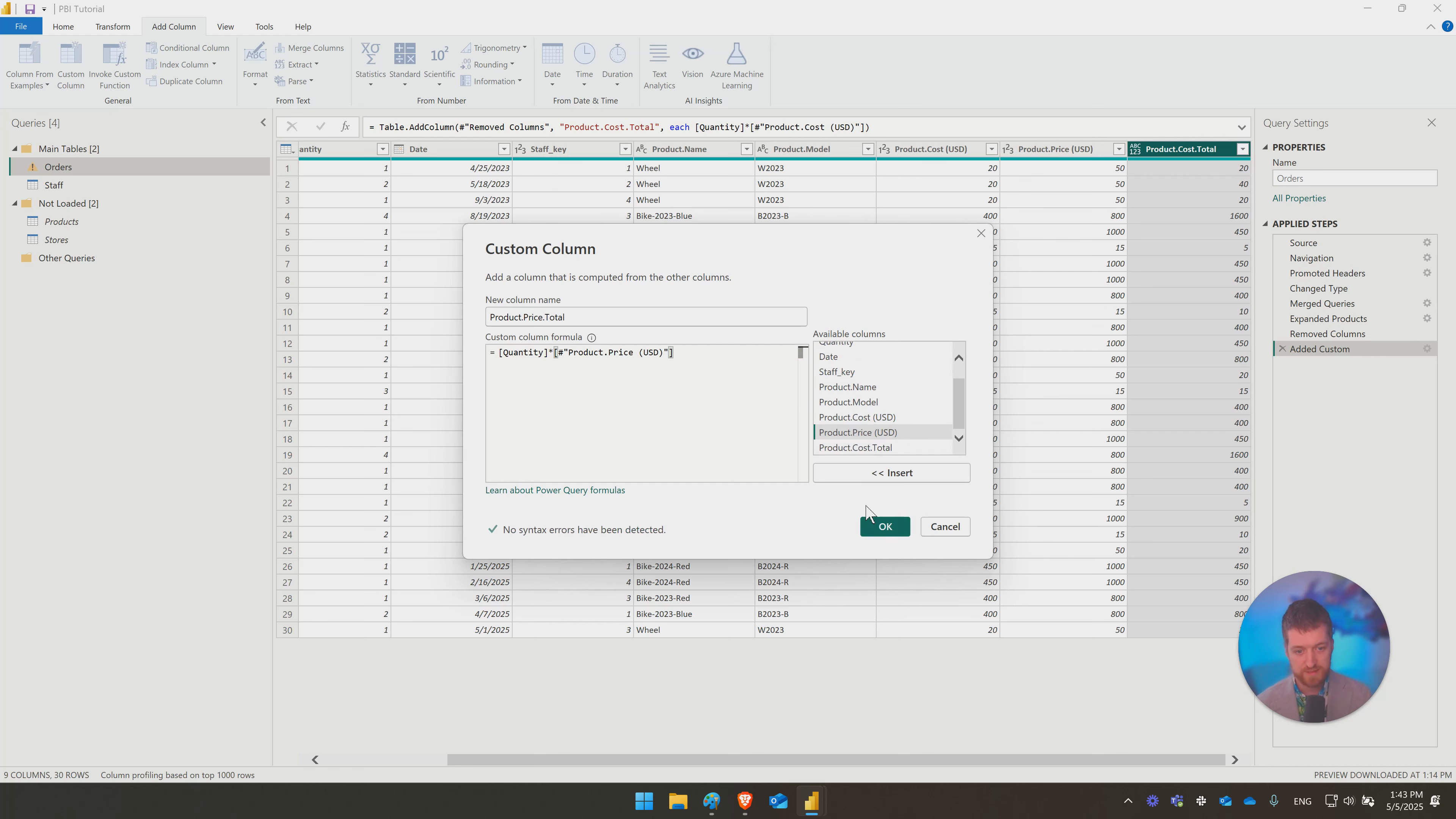
pyautogui.click(885, 527)
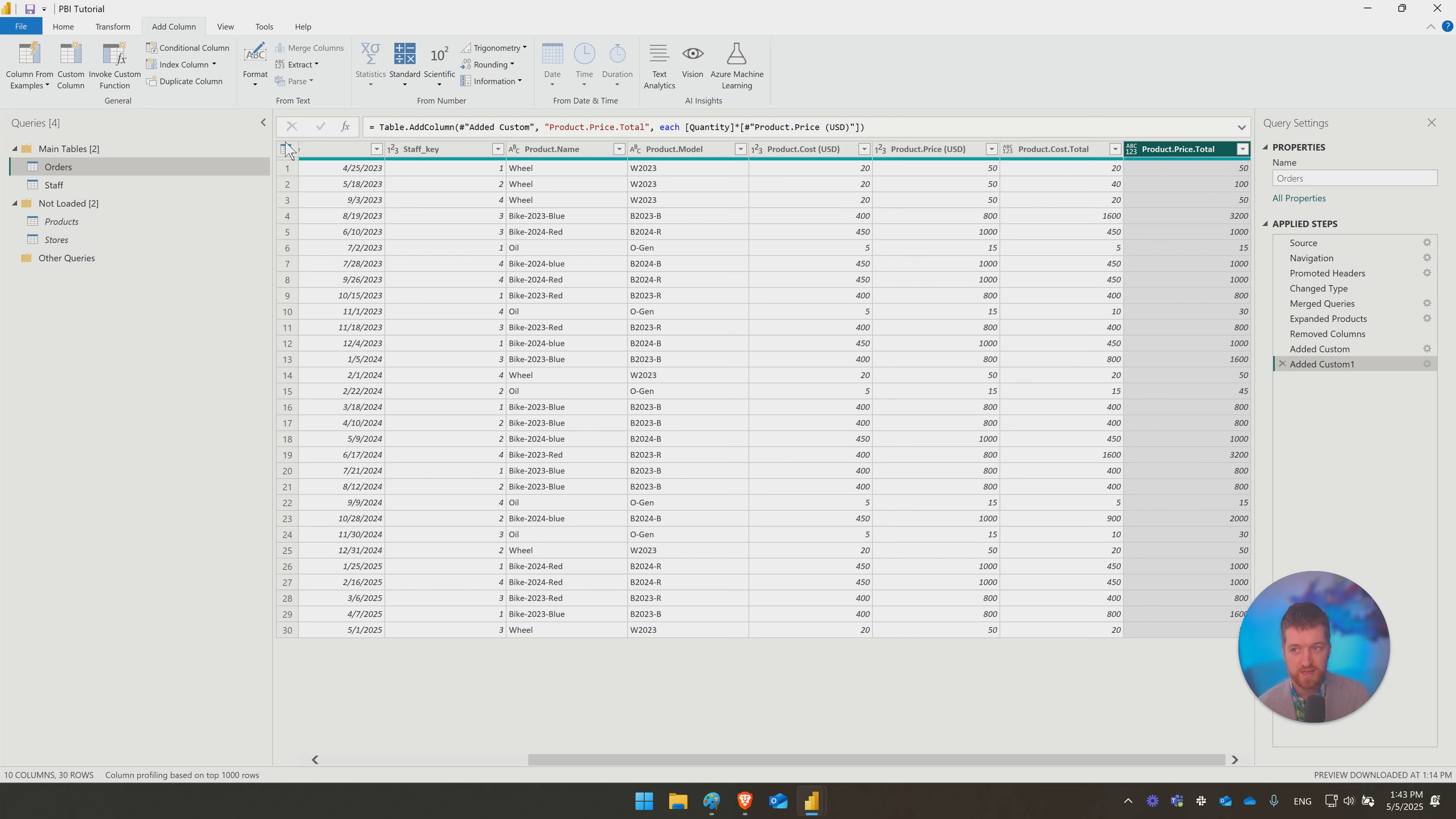
pyautogui.click(67, 29)
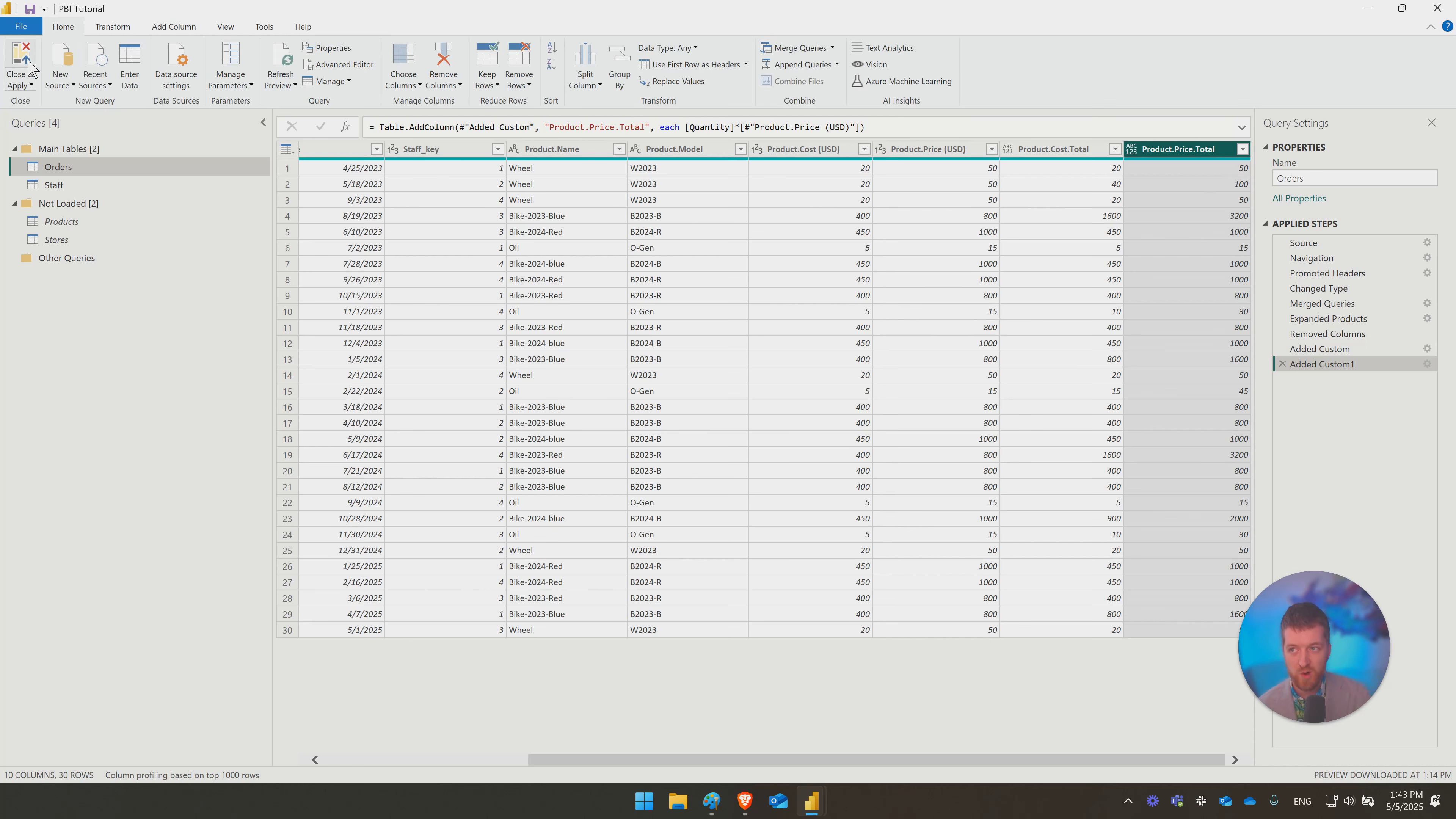
pyautogui.click(28, 57)
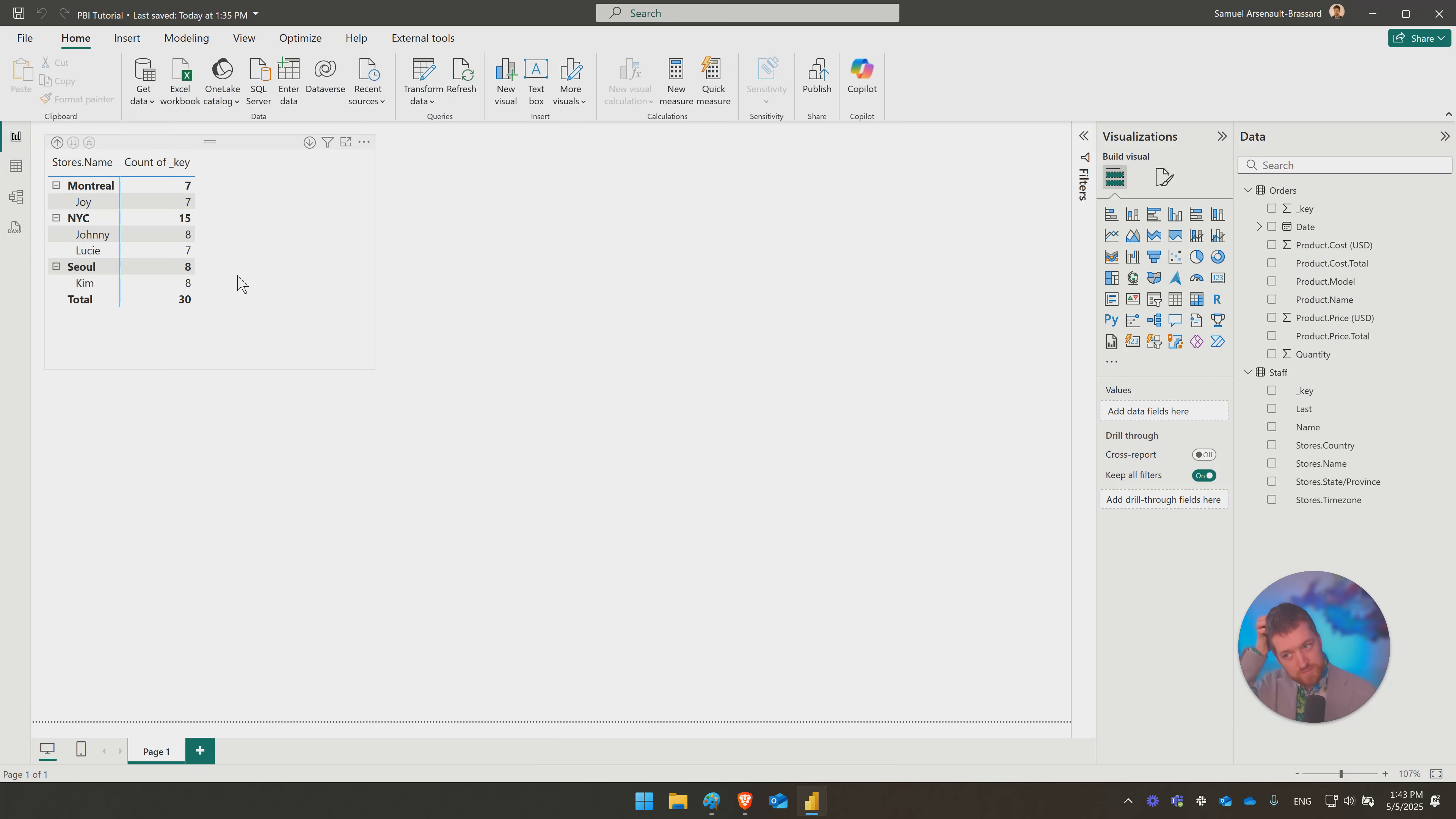
# Step: Replace the count of _key in the matrix values with the Quantity and Product.Price.Total fields from Orders
pyautogui.click(263, 269)
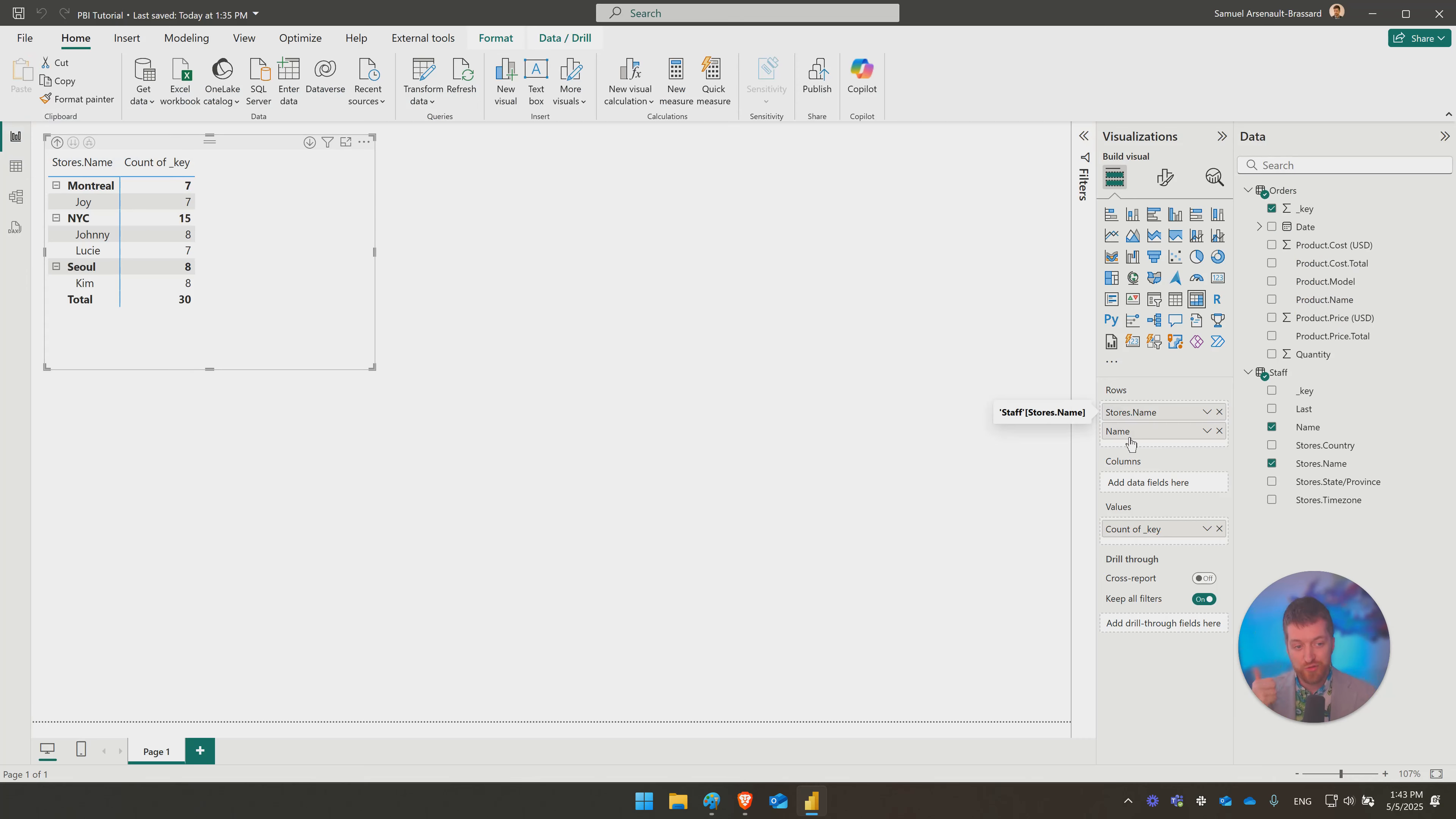
pyautogui.click(1219, 529)
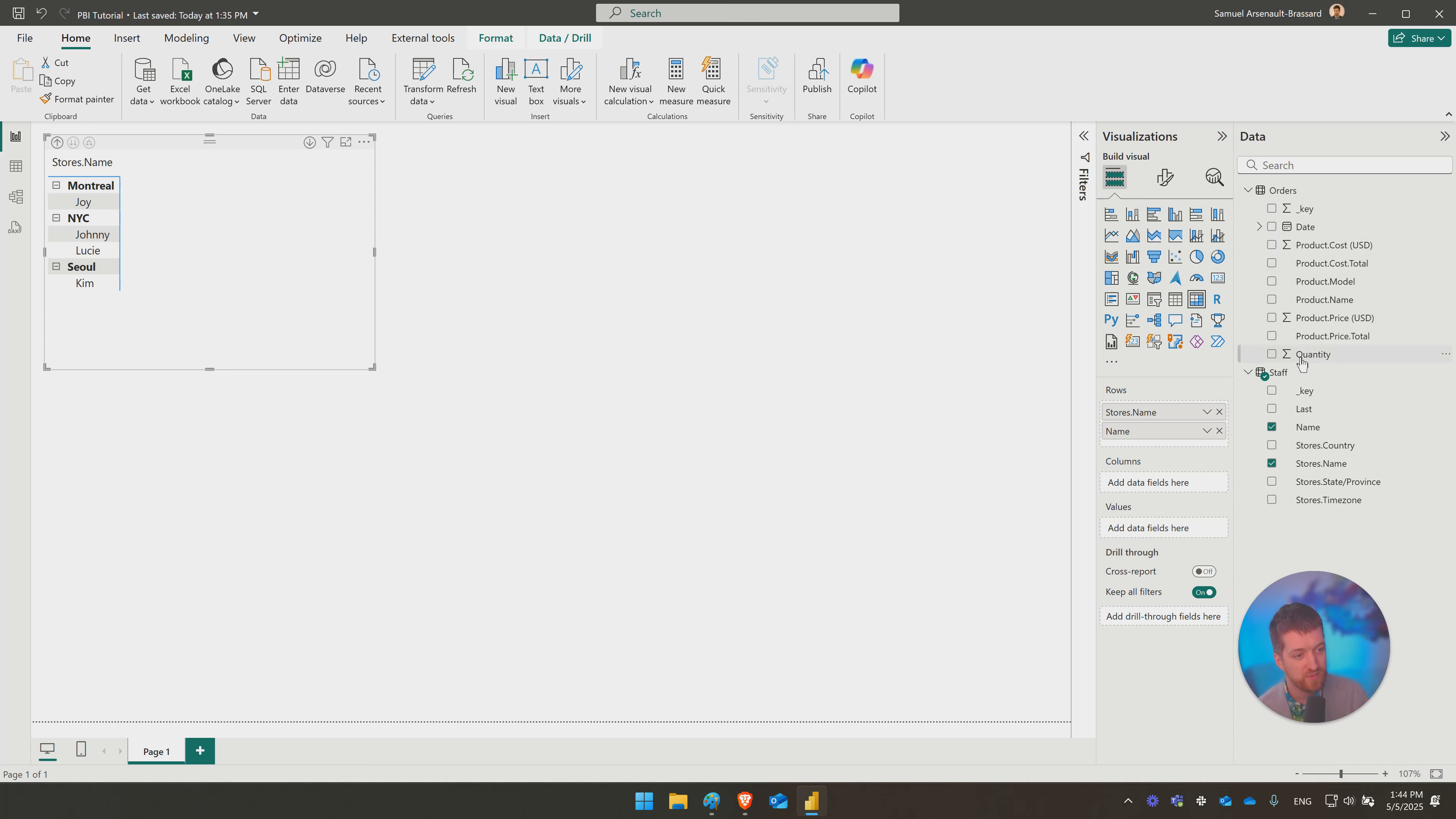
pyautogui.moveTo(1309, 354); pyautogui.dragTo(1143, 530)
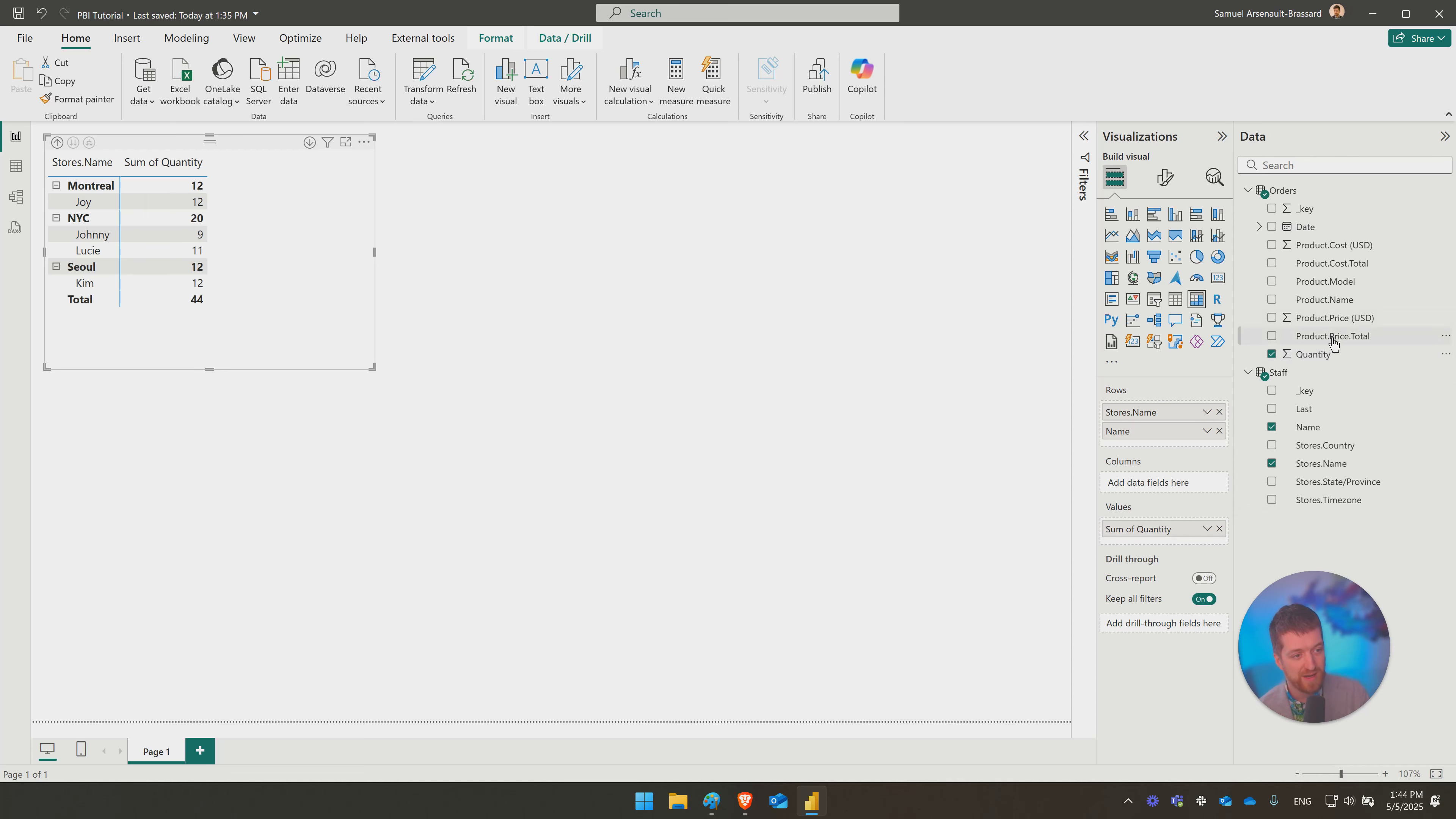
pyautogui.moveTo(1331, 337); pyautogui.dragTo(1169, 549)
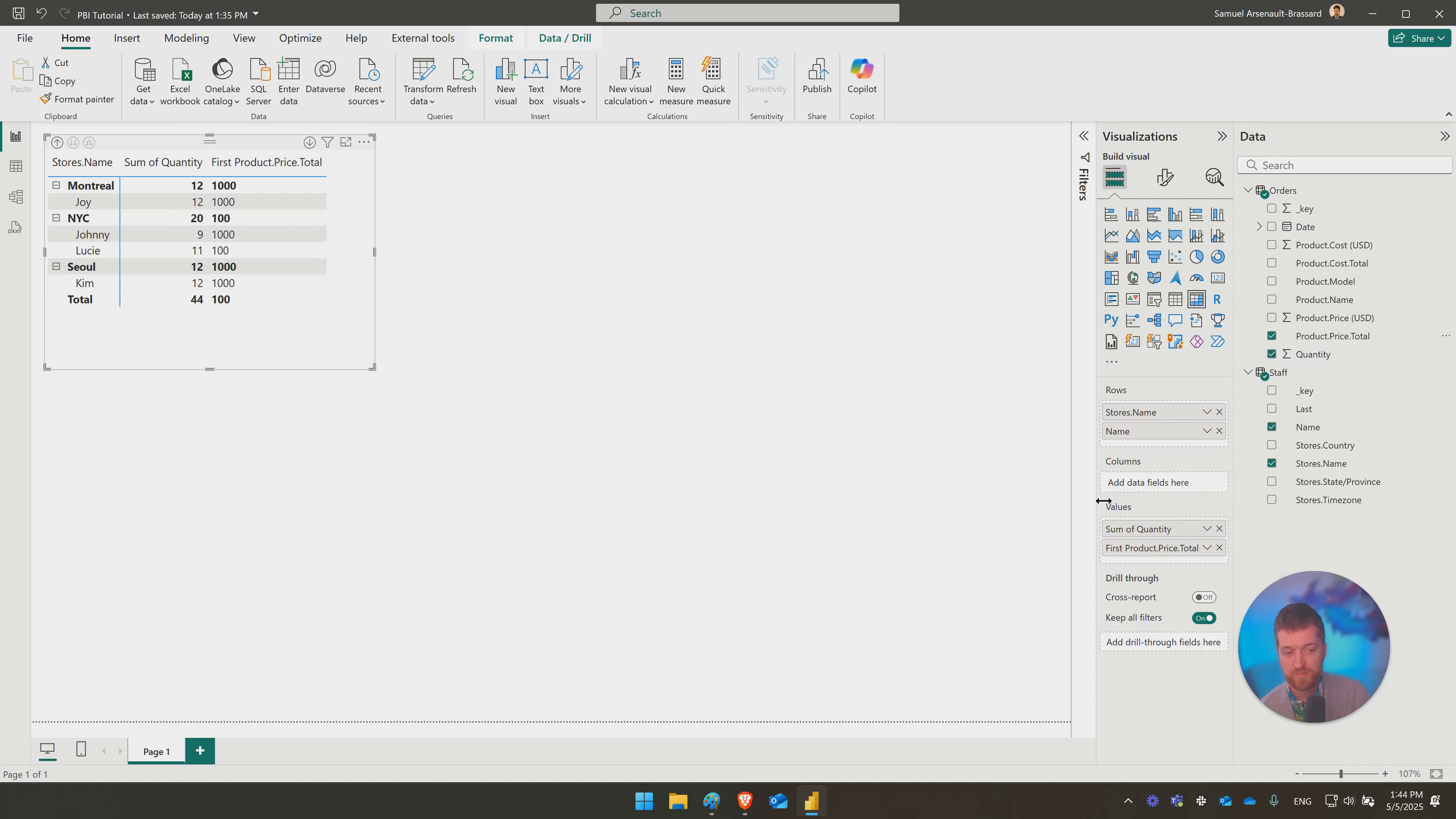
# Step: Check which aggregations the matrix offers for Product.Price.Total, and inspect the column's data type and format
pyautogui.click(1208, 548)
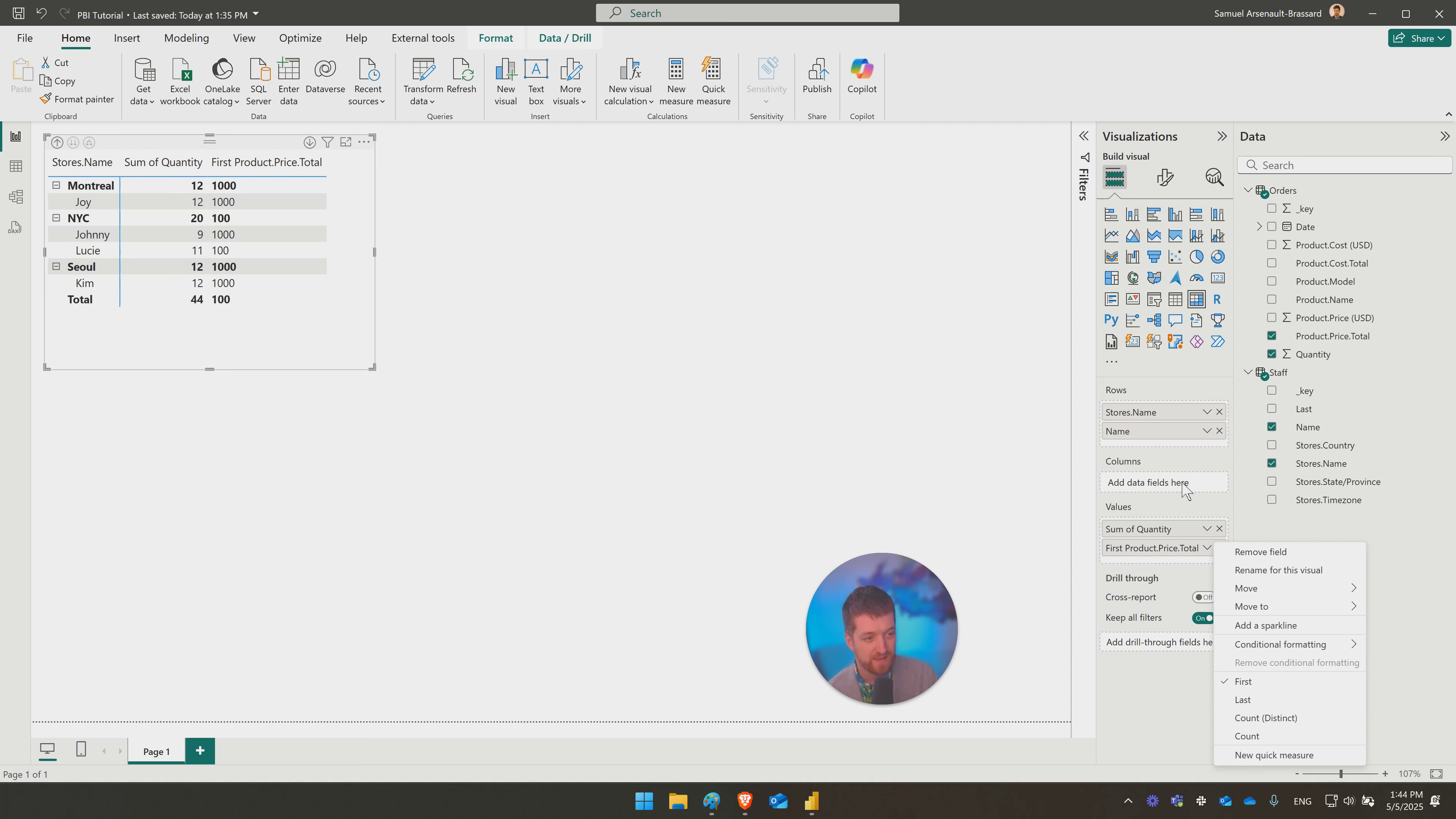
pyautogui.click(1312, 343)
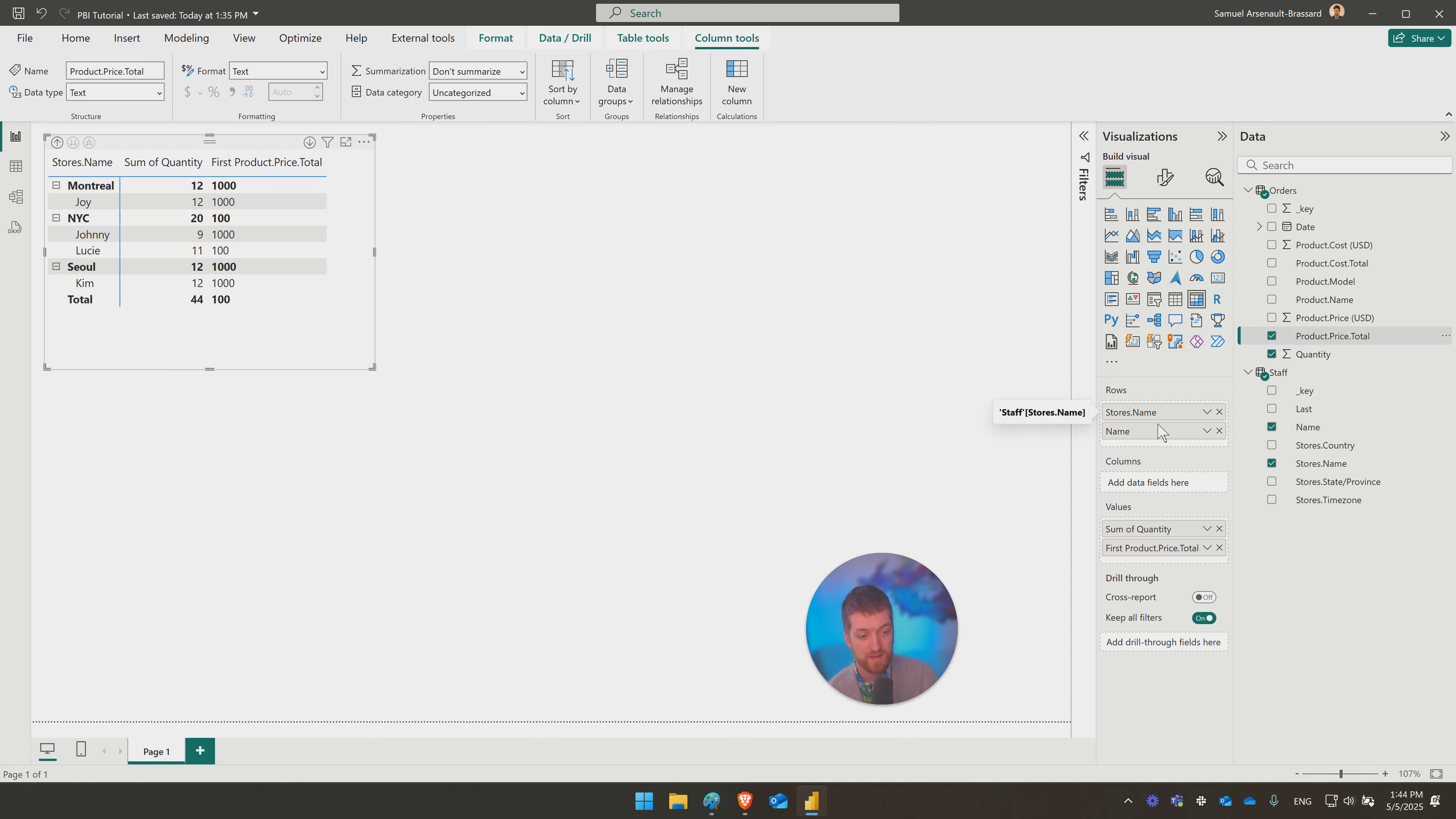
pyautogui.click(1206, 548)
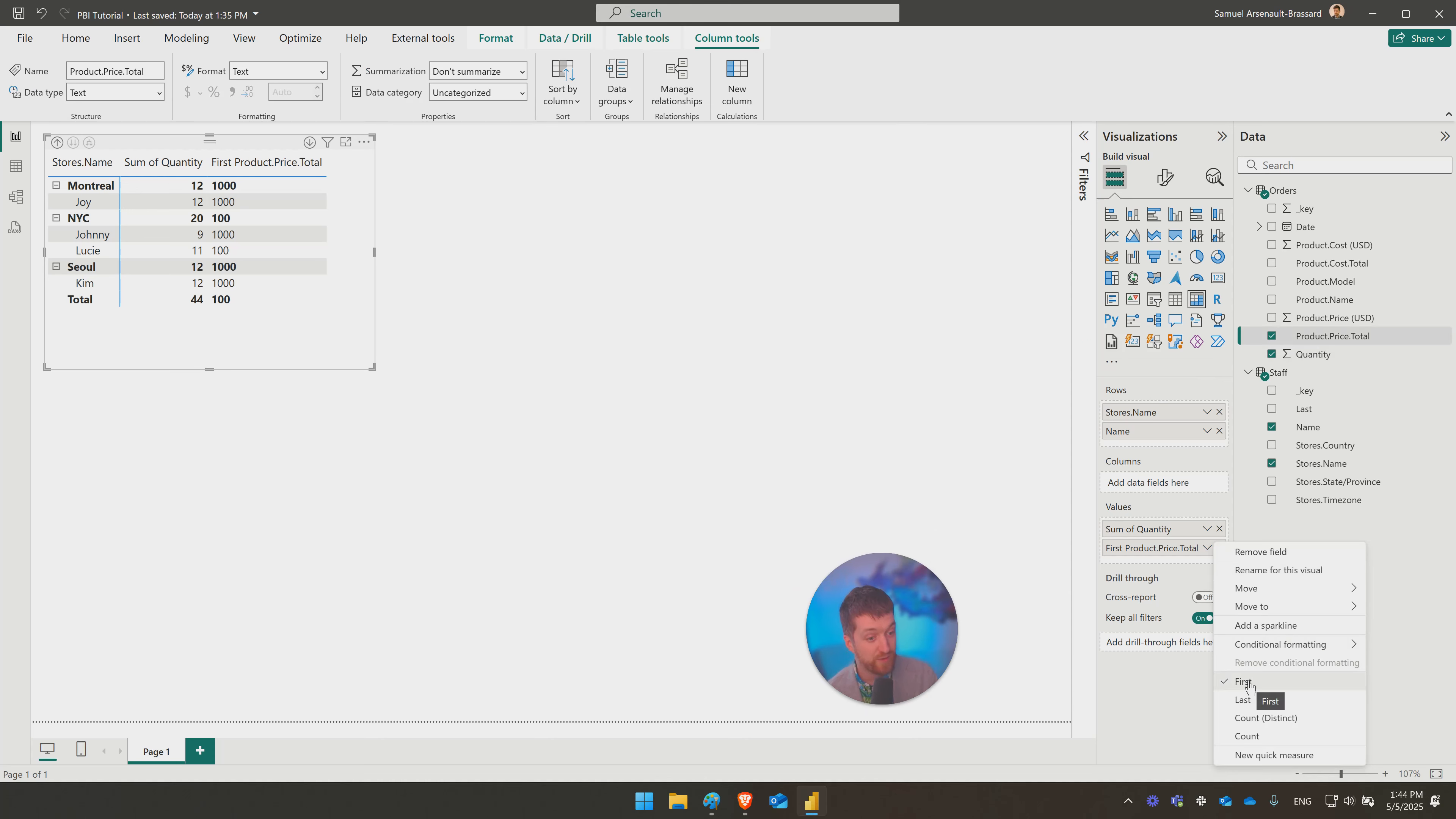
pyautogui.click(1293, 537)
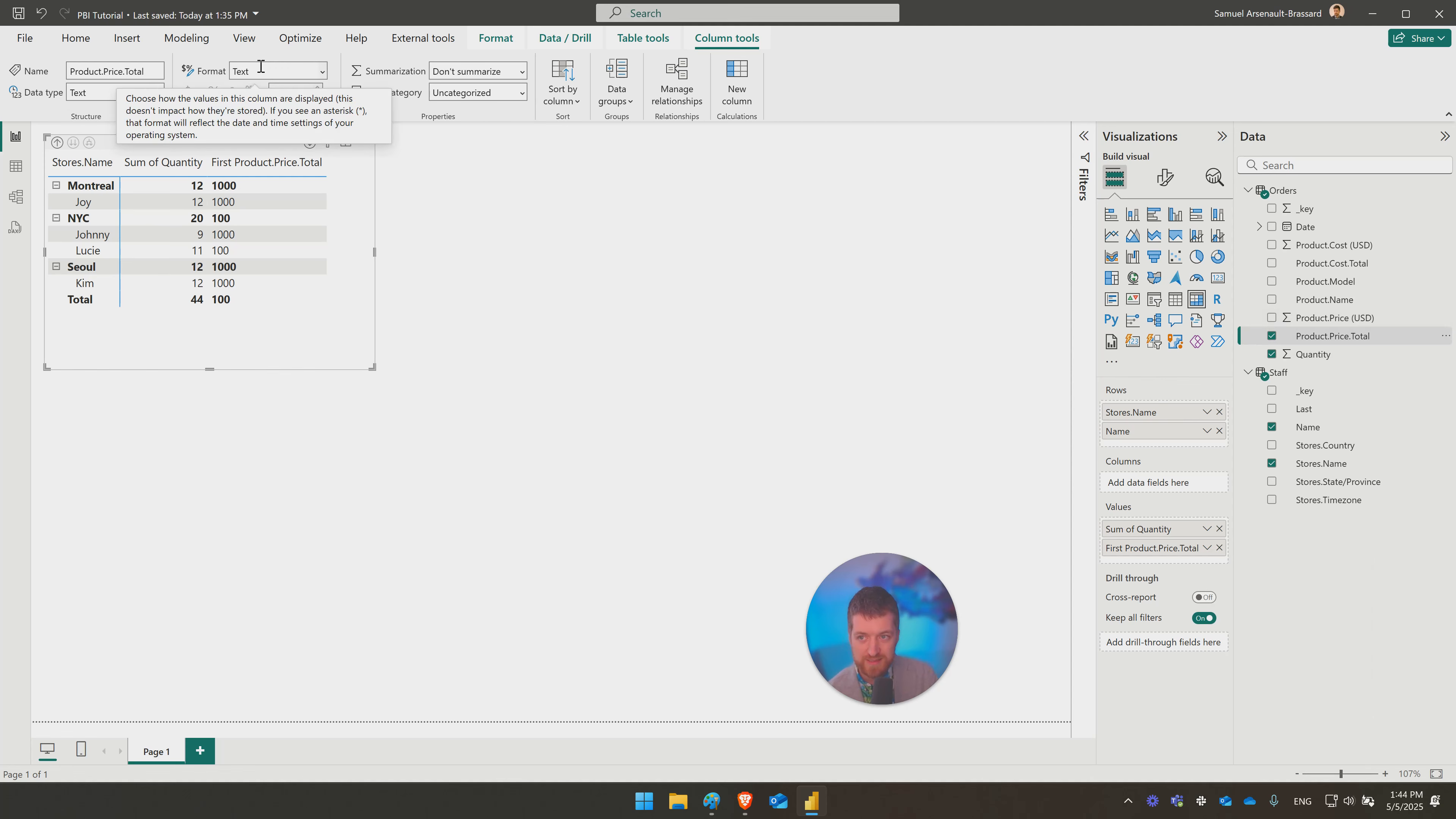
pyautogui.click(511, 297)
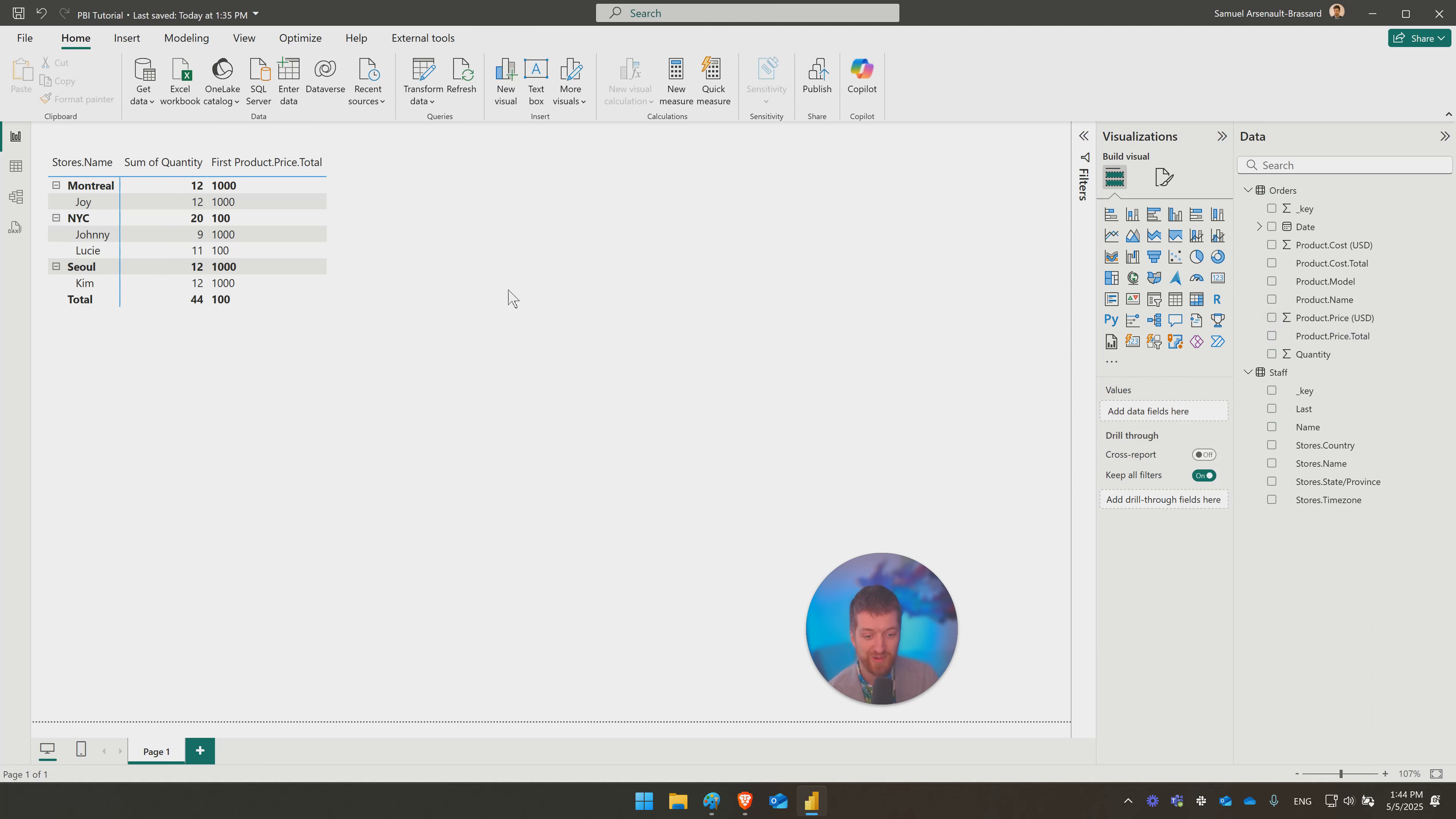
# Step: Reopen the query editor and review the formulas of the two custom column steps in Orders
pyautogui.click(436, 81)
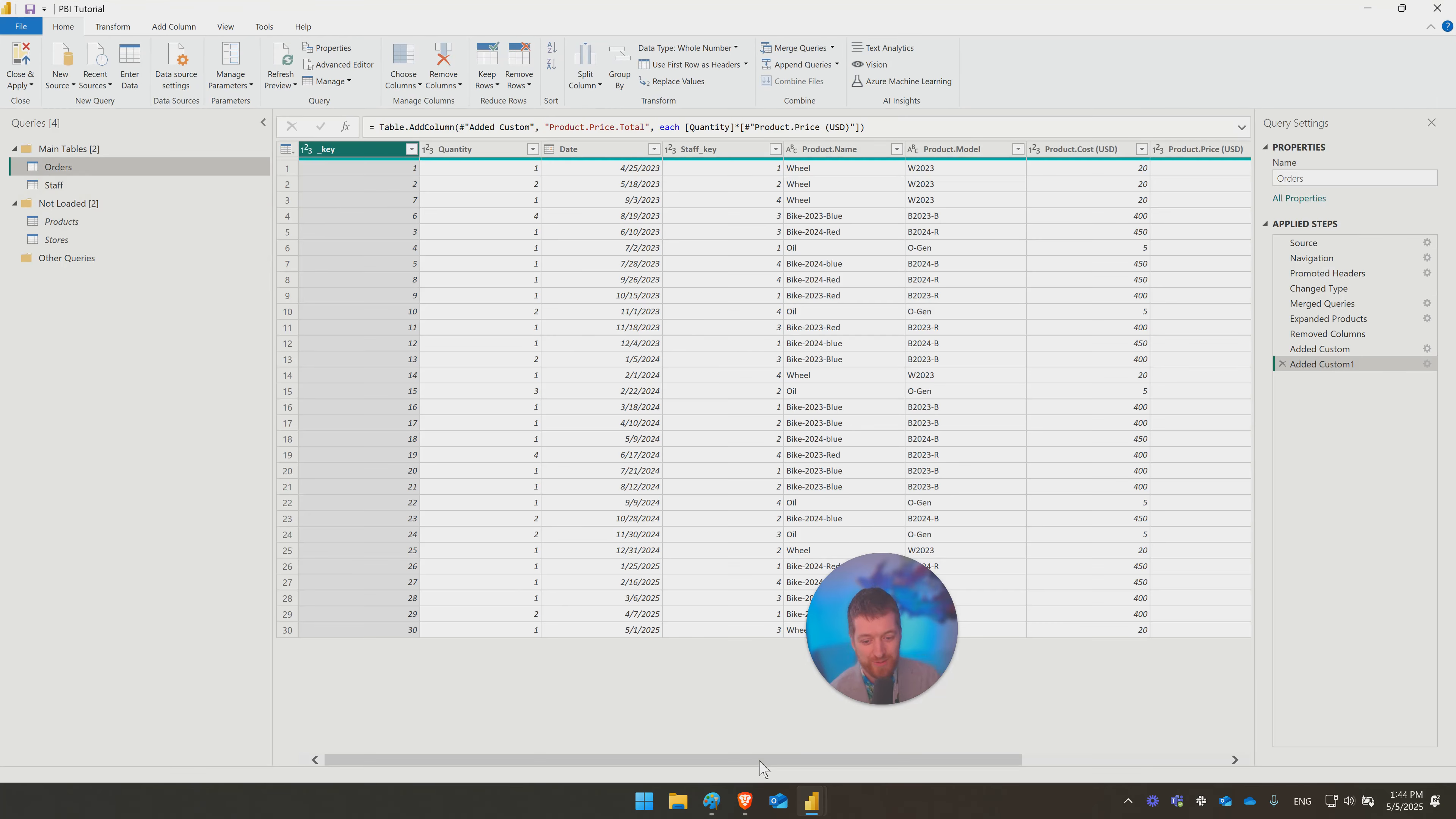
pyautogui.moveTo(763, 762); pyautogui.dragTo(1287, 773)
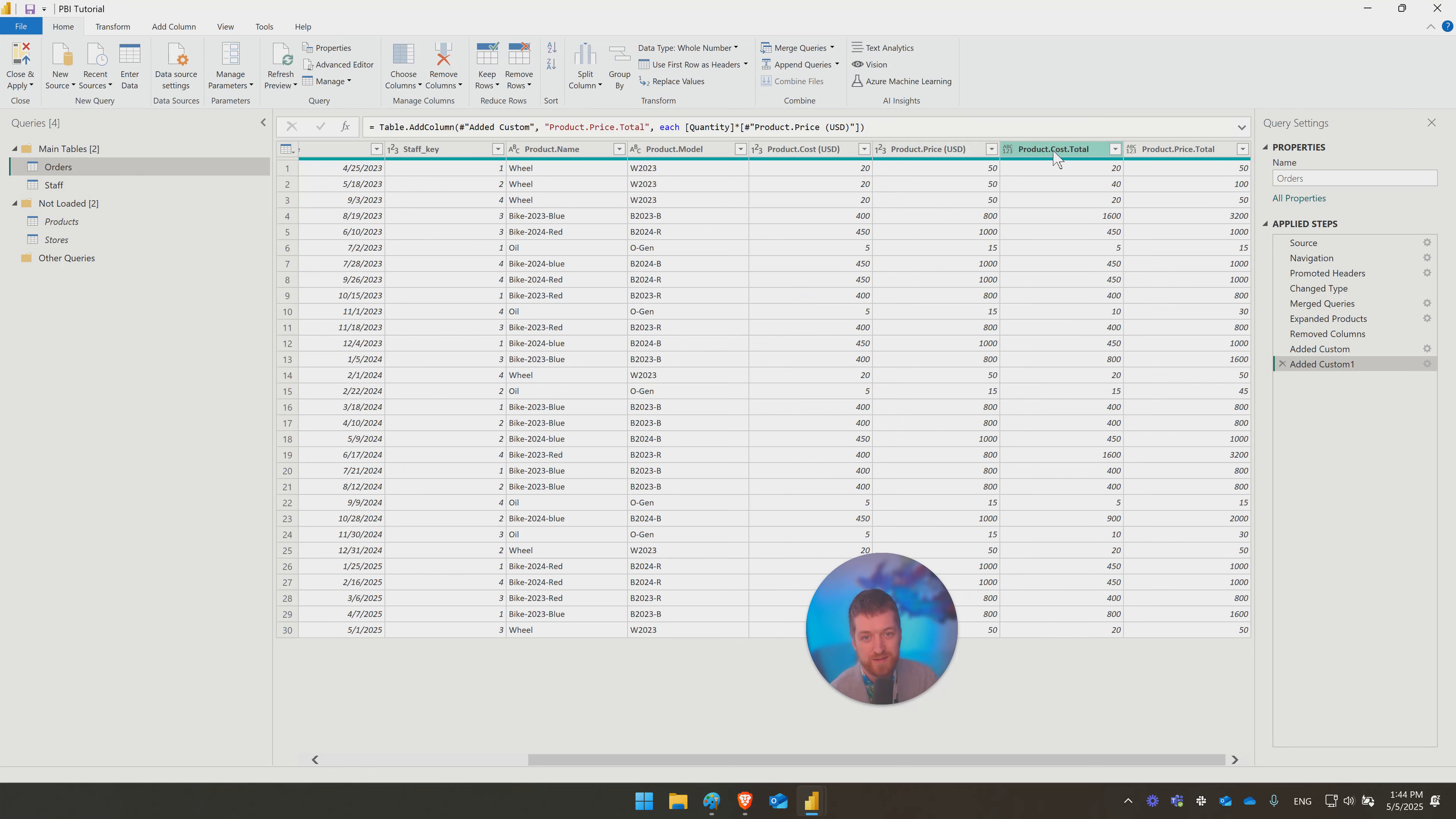
pyautogui.click(1319, 349)
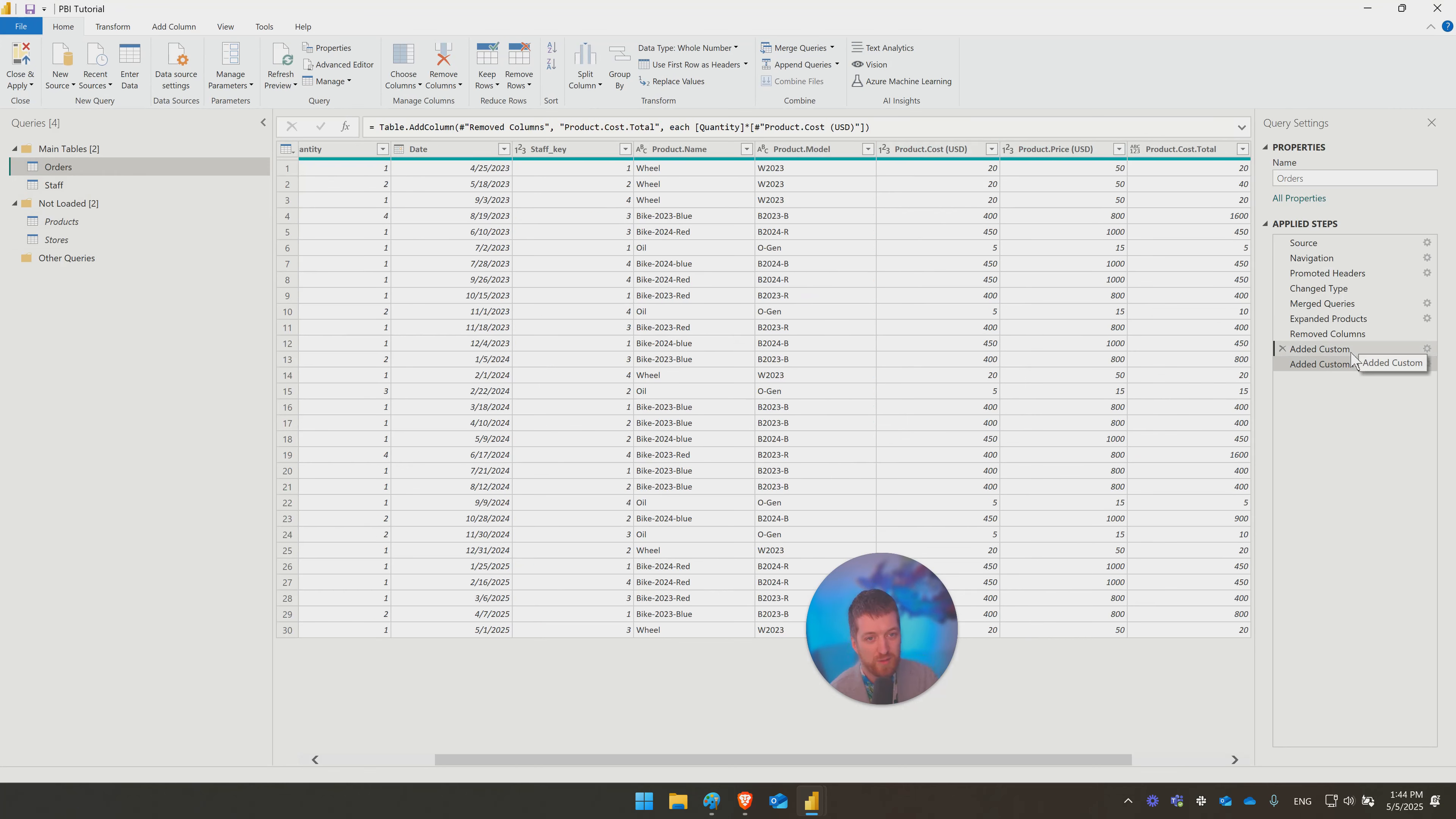
pyautogui.click(670, 126)
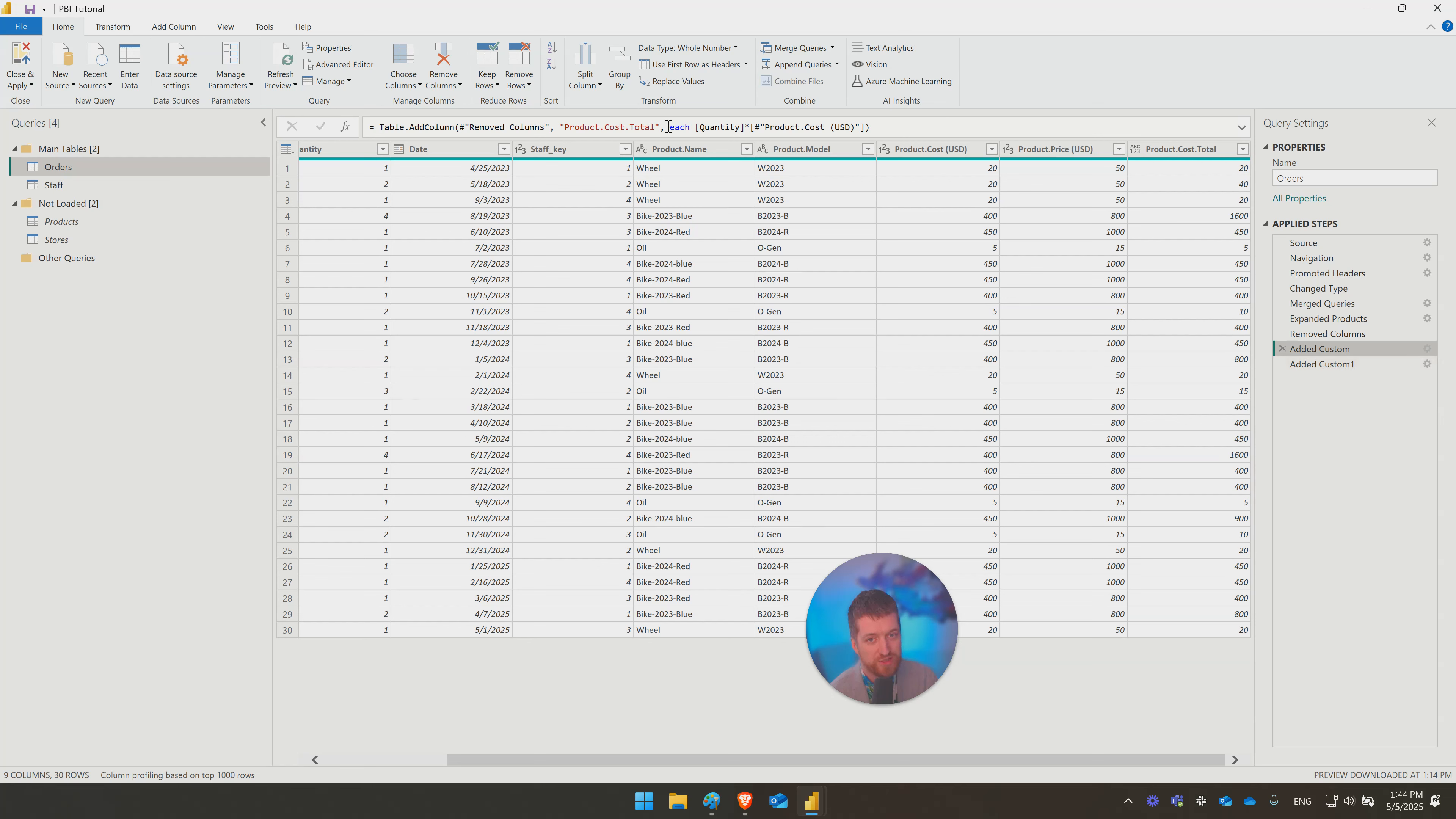
pyautogui.click(881, 124)
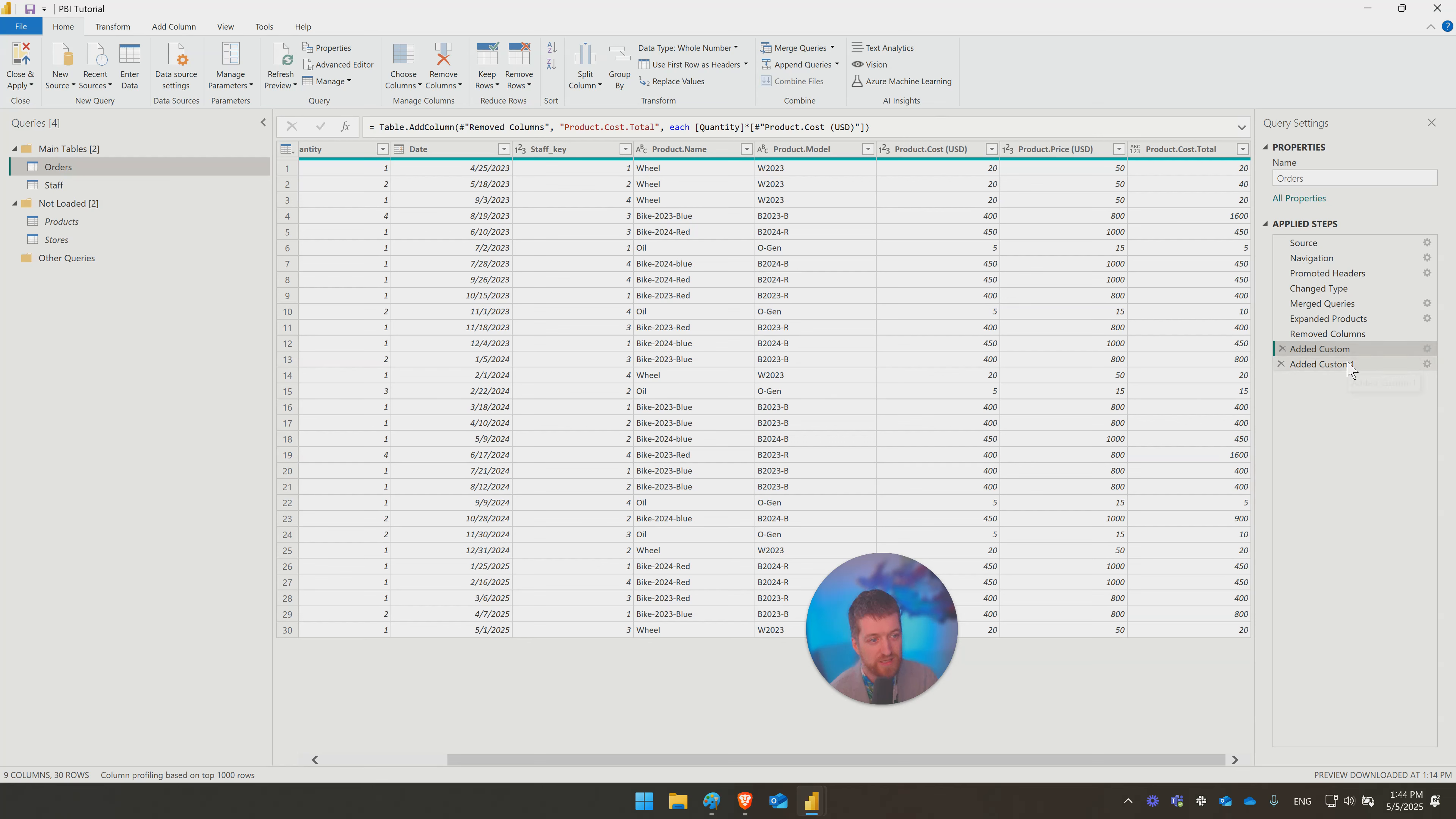
pyautogui.click(1321, 364)
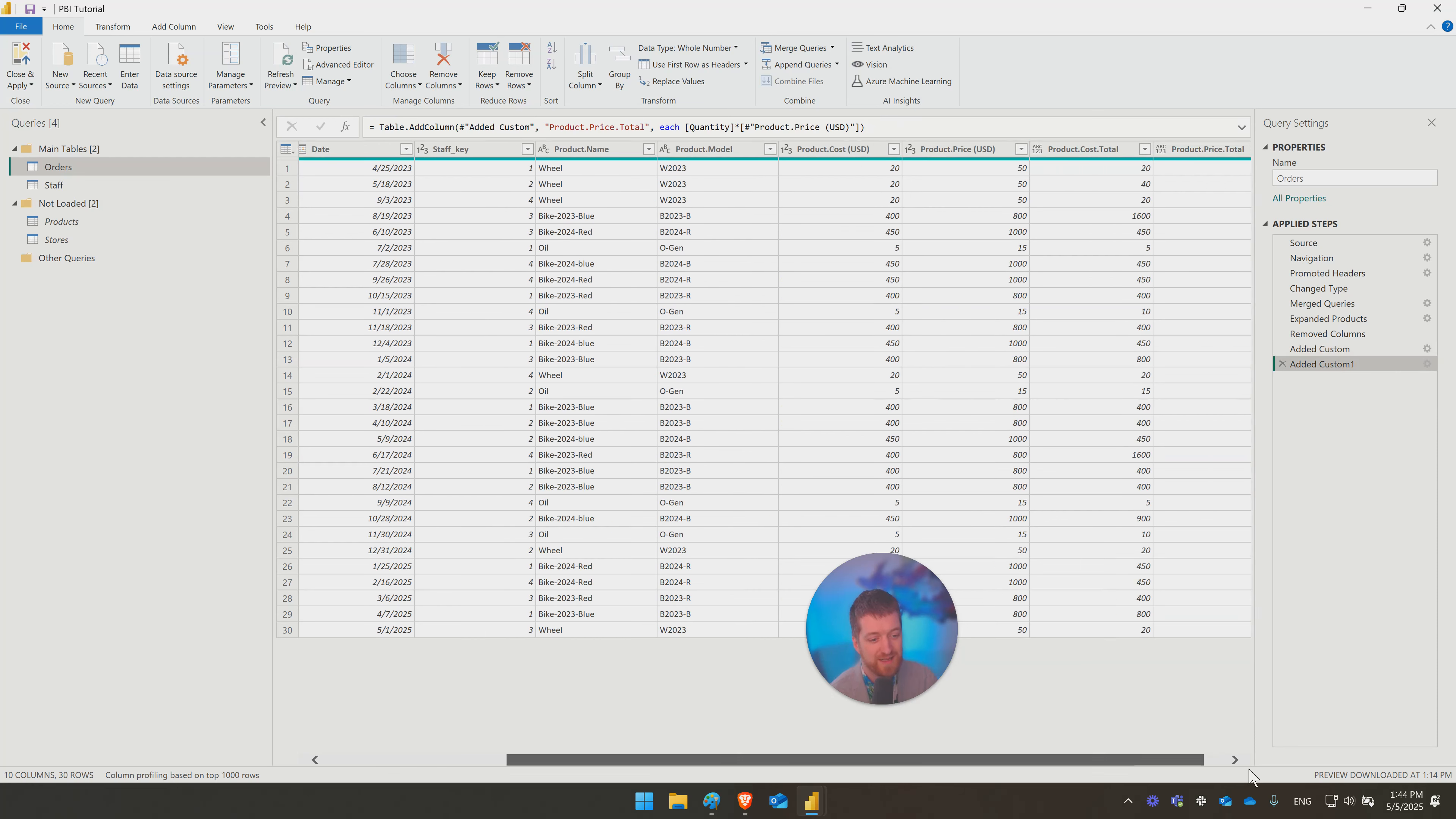
# Step: Set the data type of Product.Cost.Total and Product.Price.Total to Decimal Number, and apply the query changes
pyautogui.moveTo(1106, 759); pyautogui.dragTo(1199, 759)
pyautogui.click(1008, 150)
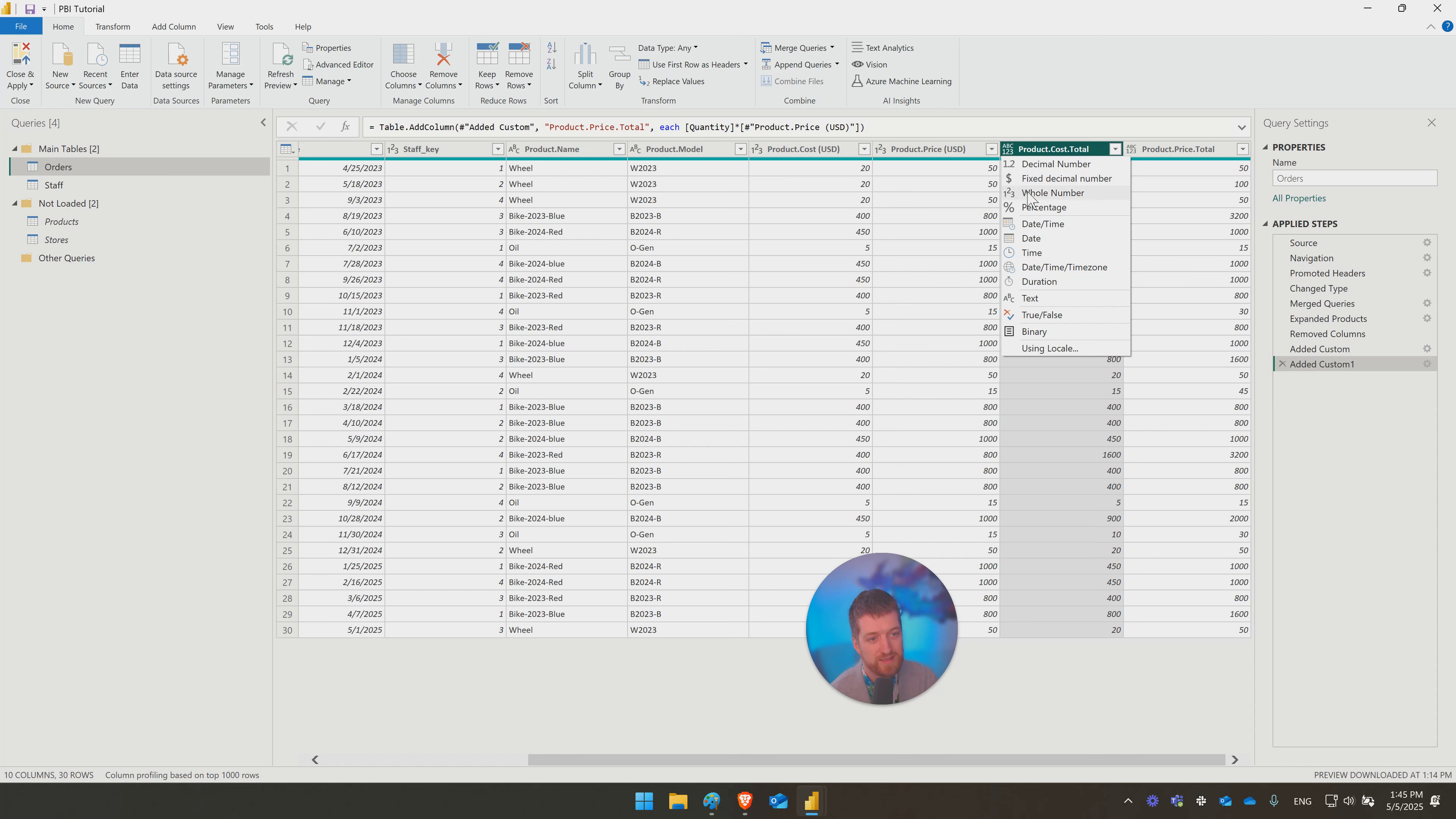
pyautogui.click(1049, 164)
pyautogui.click(1132, 151)
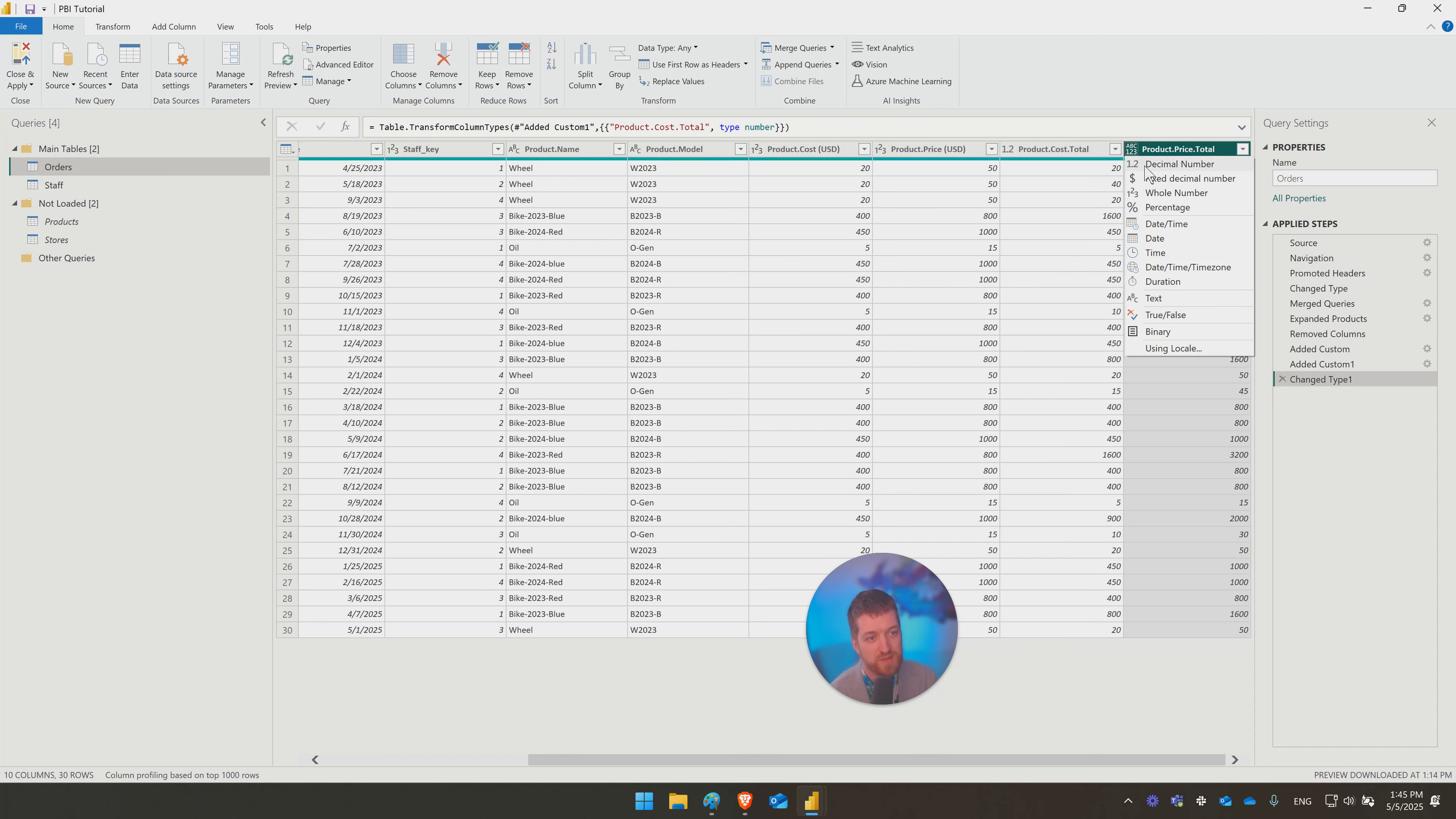
pyautogui.click(1146, 166)
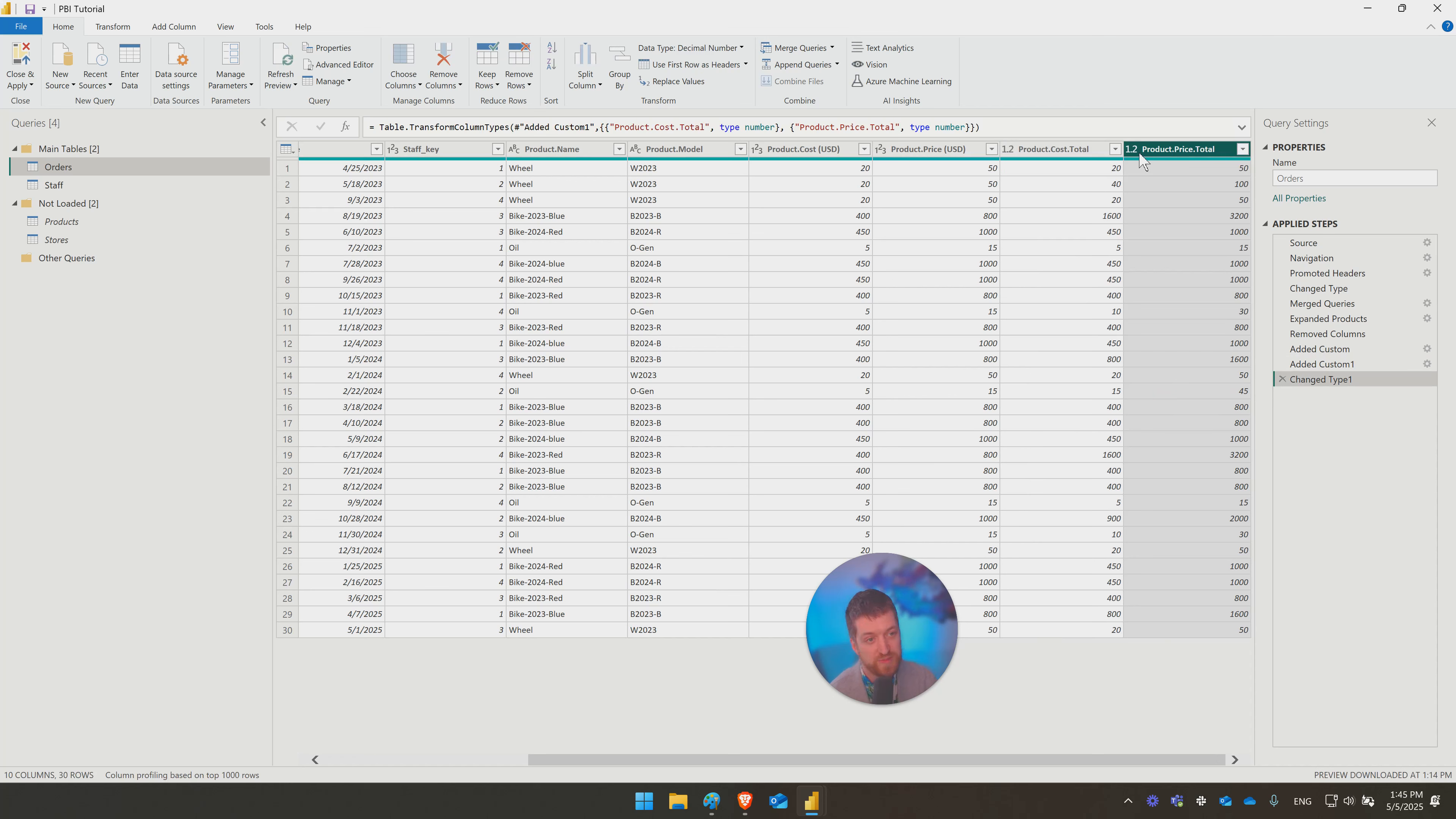
pyautogui.click(1134, 151)
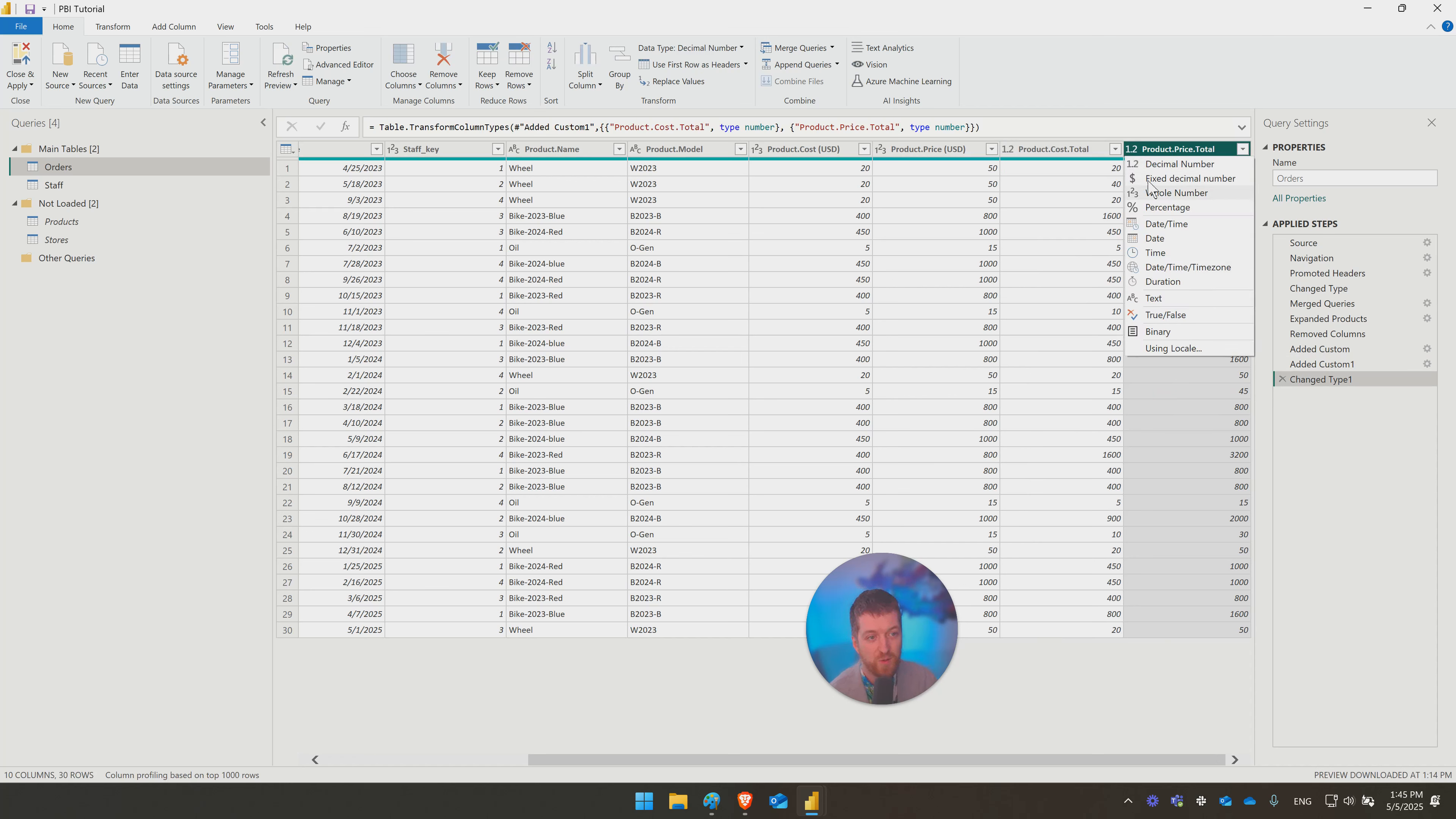
pyautogui.click(1116, 86)
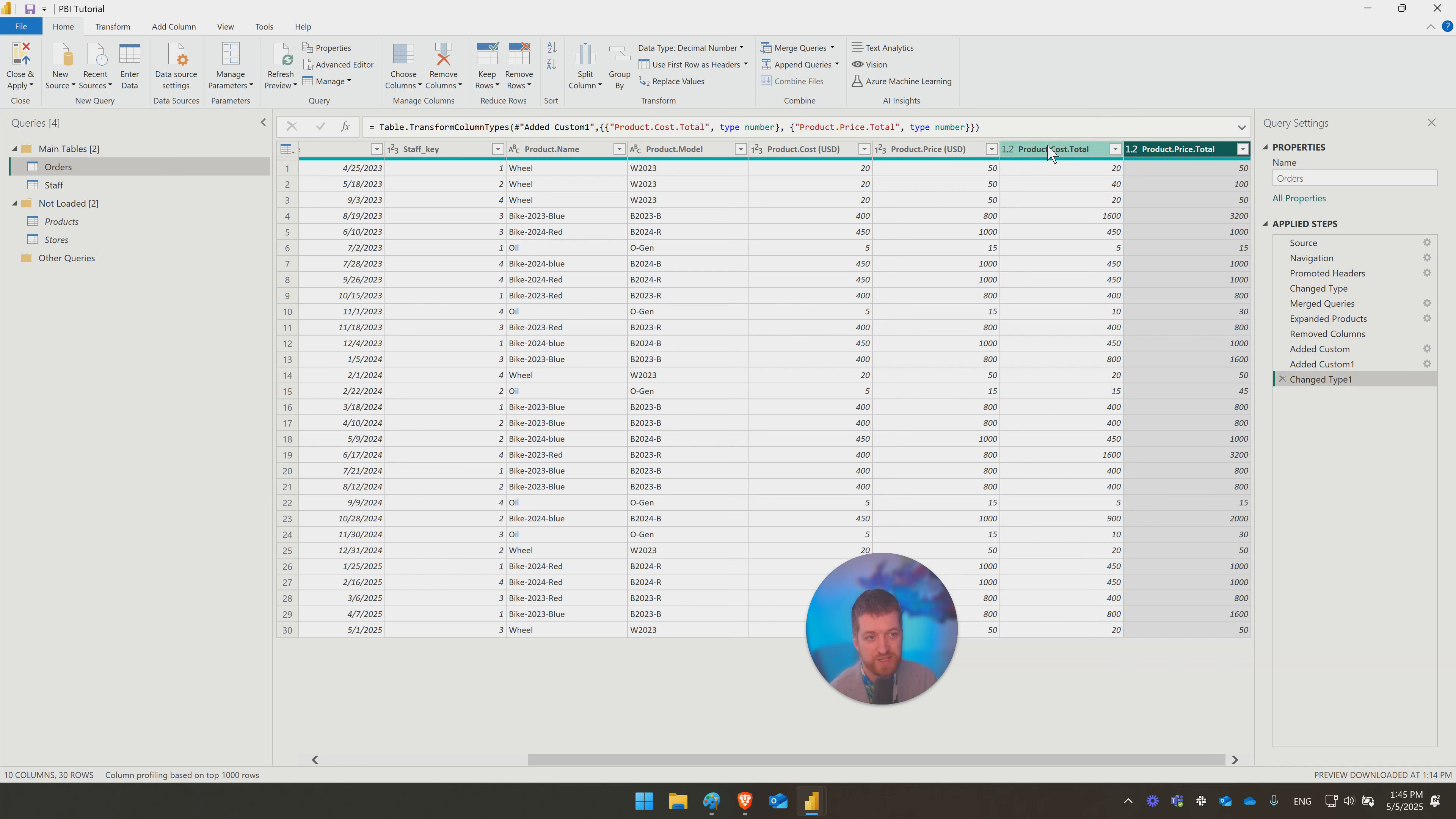
pyautogui.click(21, 72)
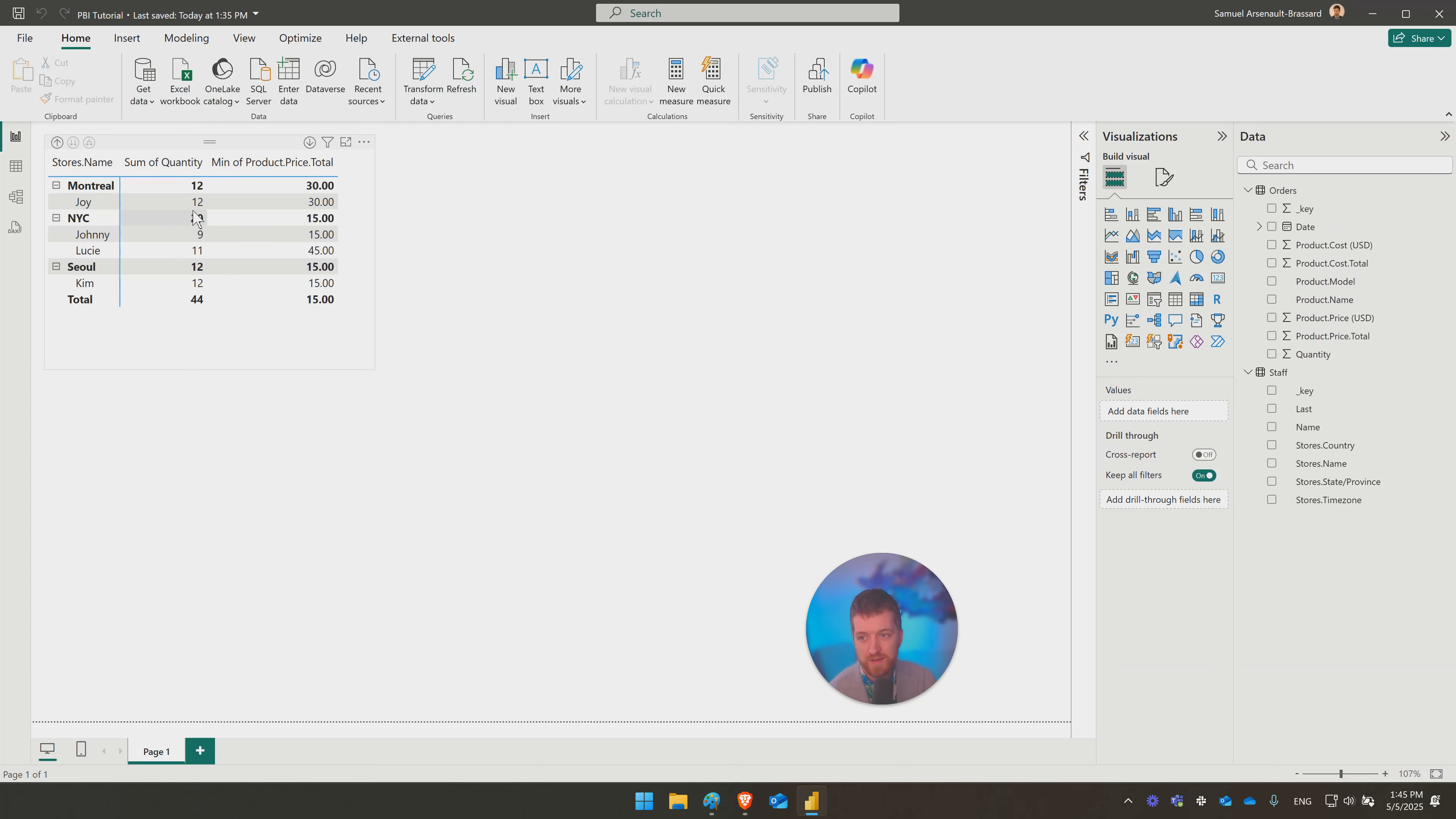
# Step: Set the aggregation of Product.Price.Total in the matrix to Sum, keeping only one instance of the field
pyautogui.click(355, 304)
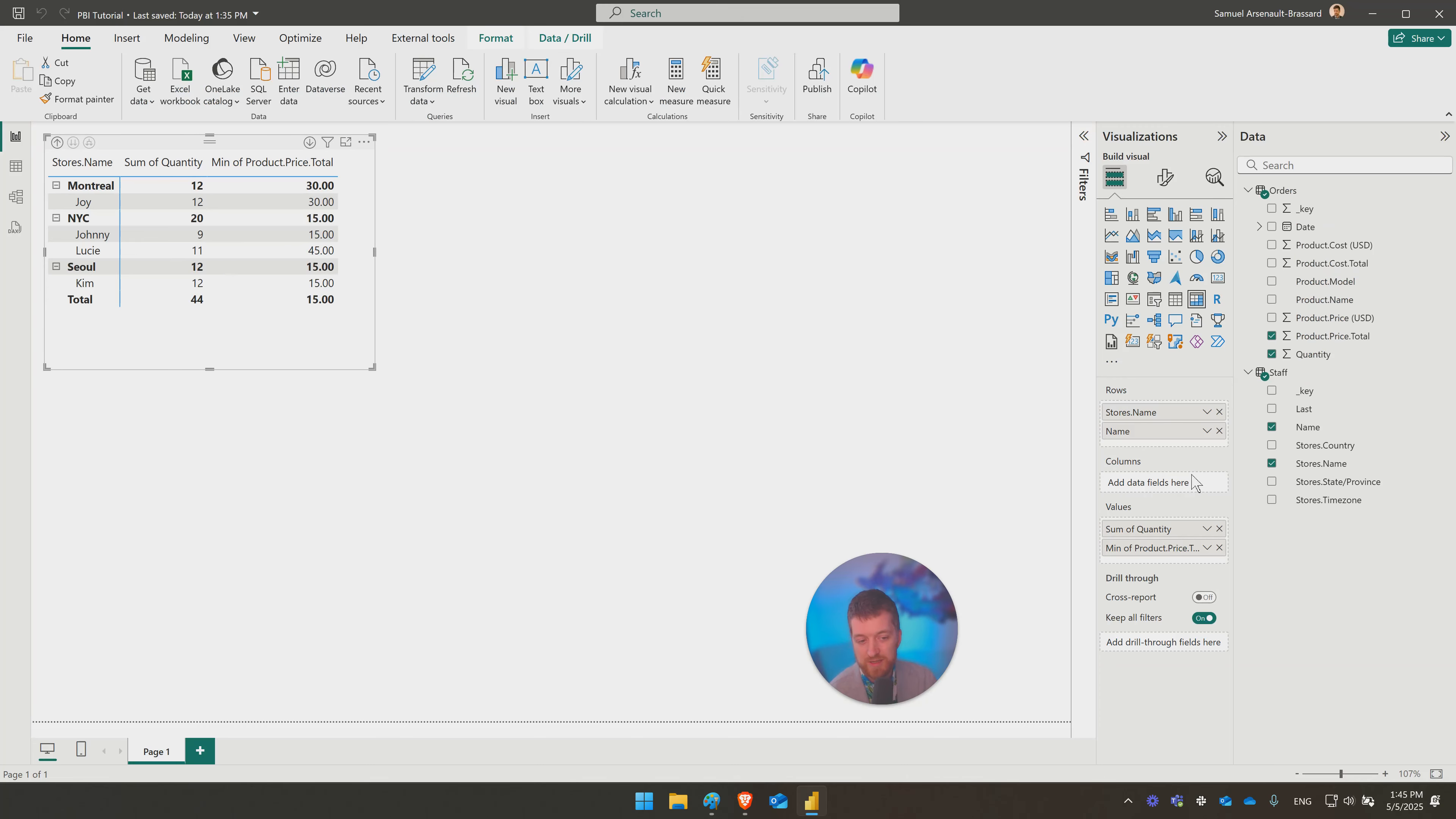
pyautogui.click(1207, 548)
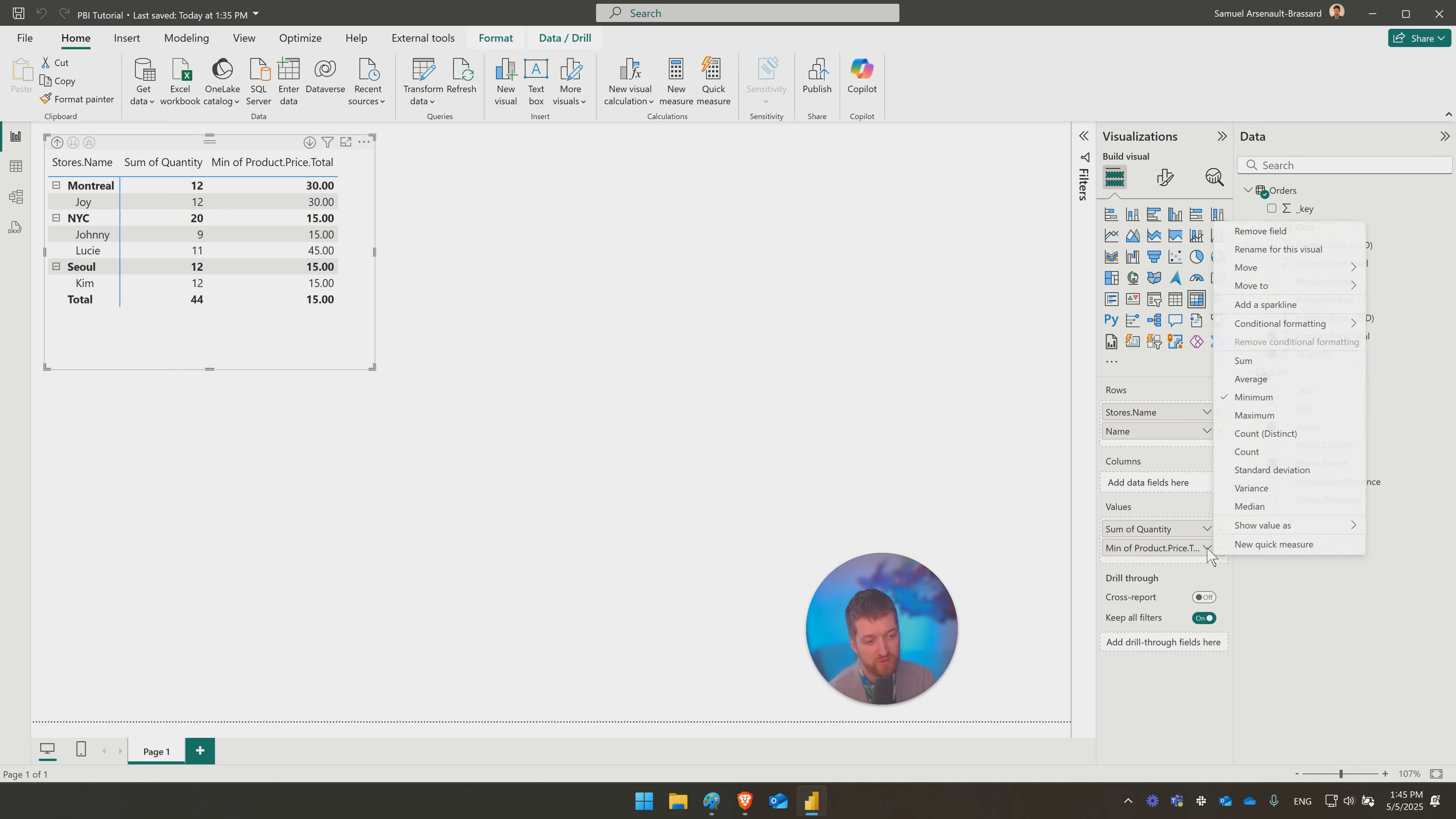
pyautogui.click(1248, 364)
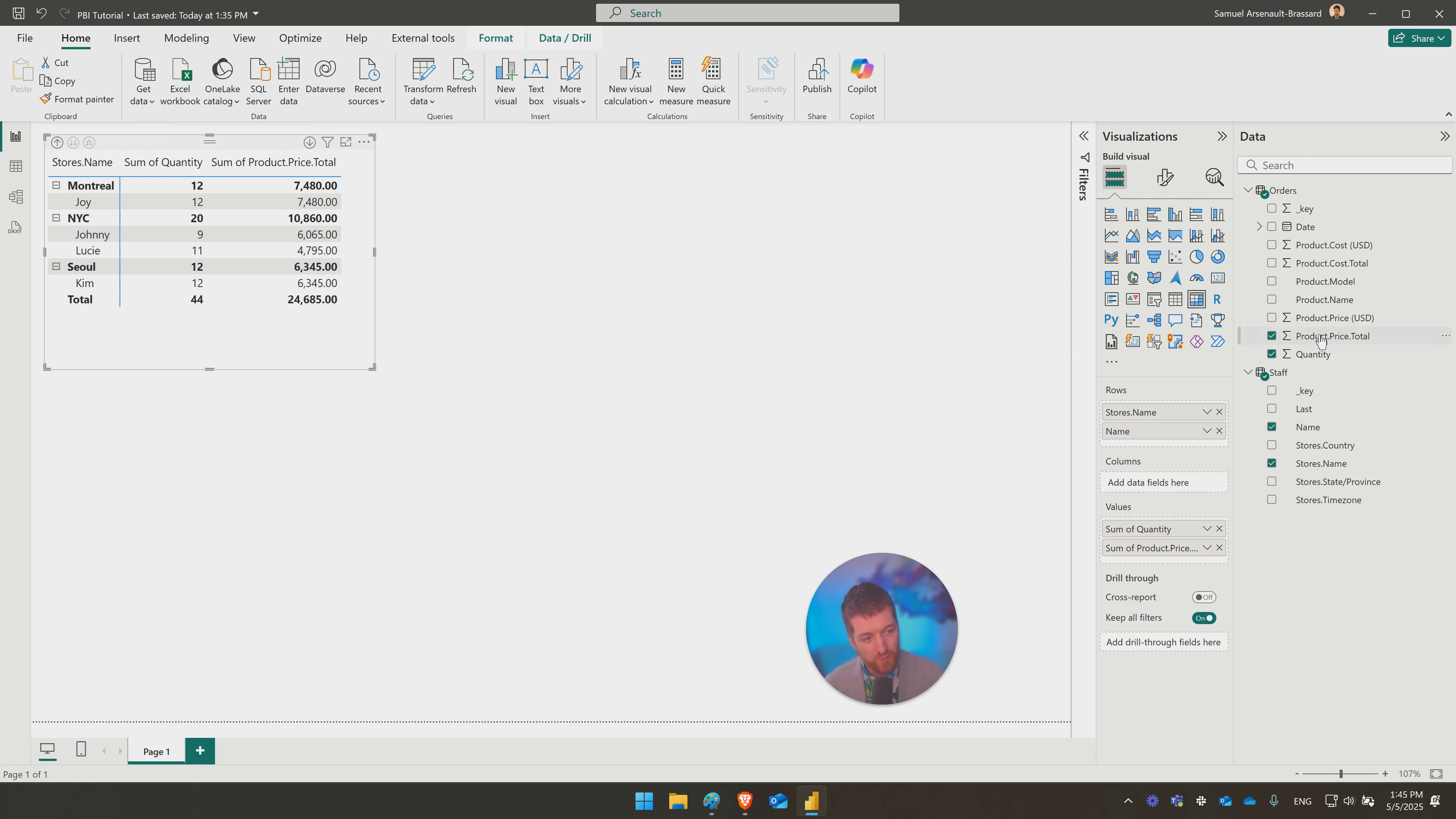
pyautogui.moveTo(1324, 337); pyautogui.dragTo(1189, 557)
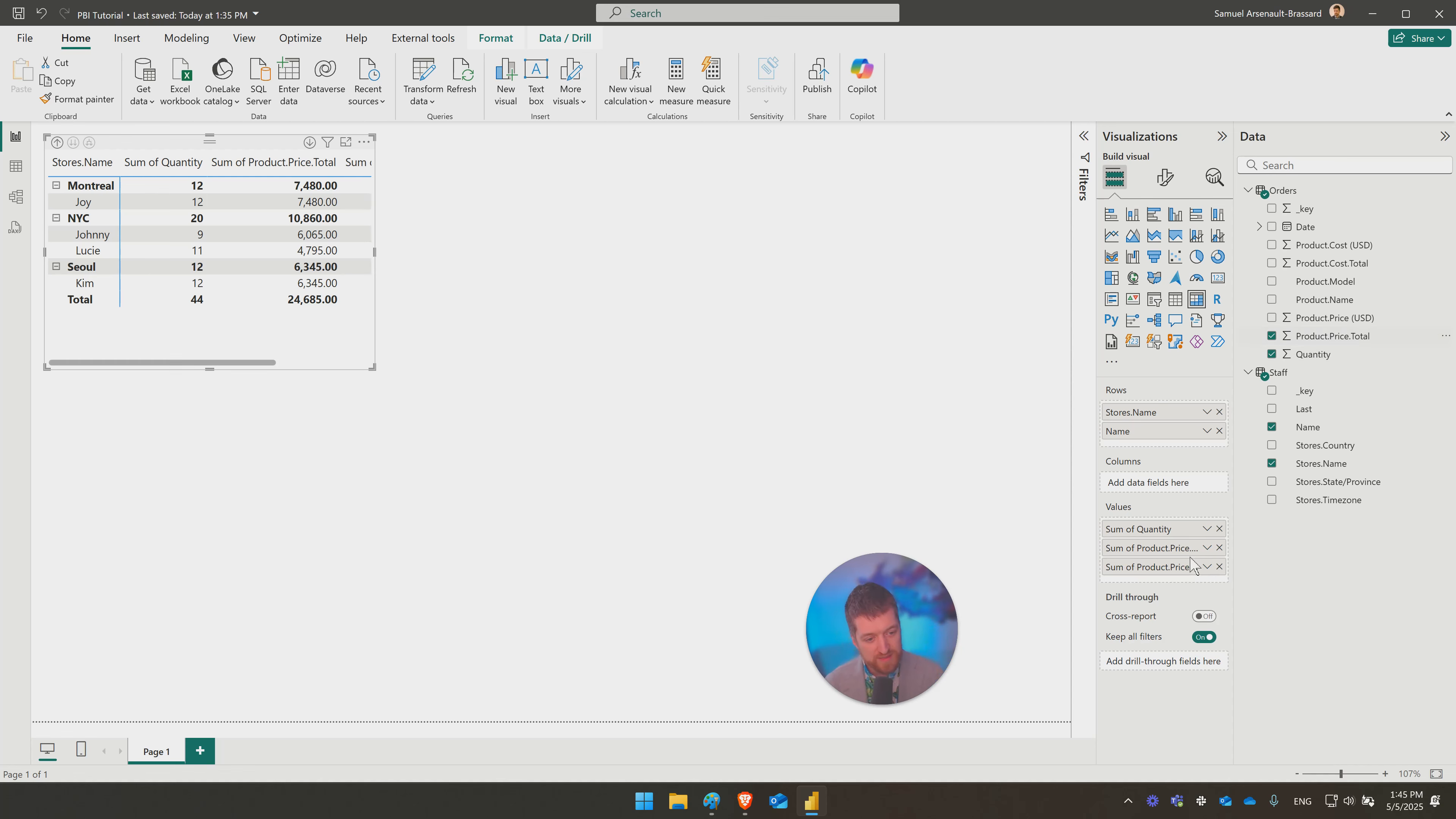
pyautogui.click(1218, 567)
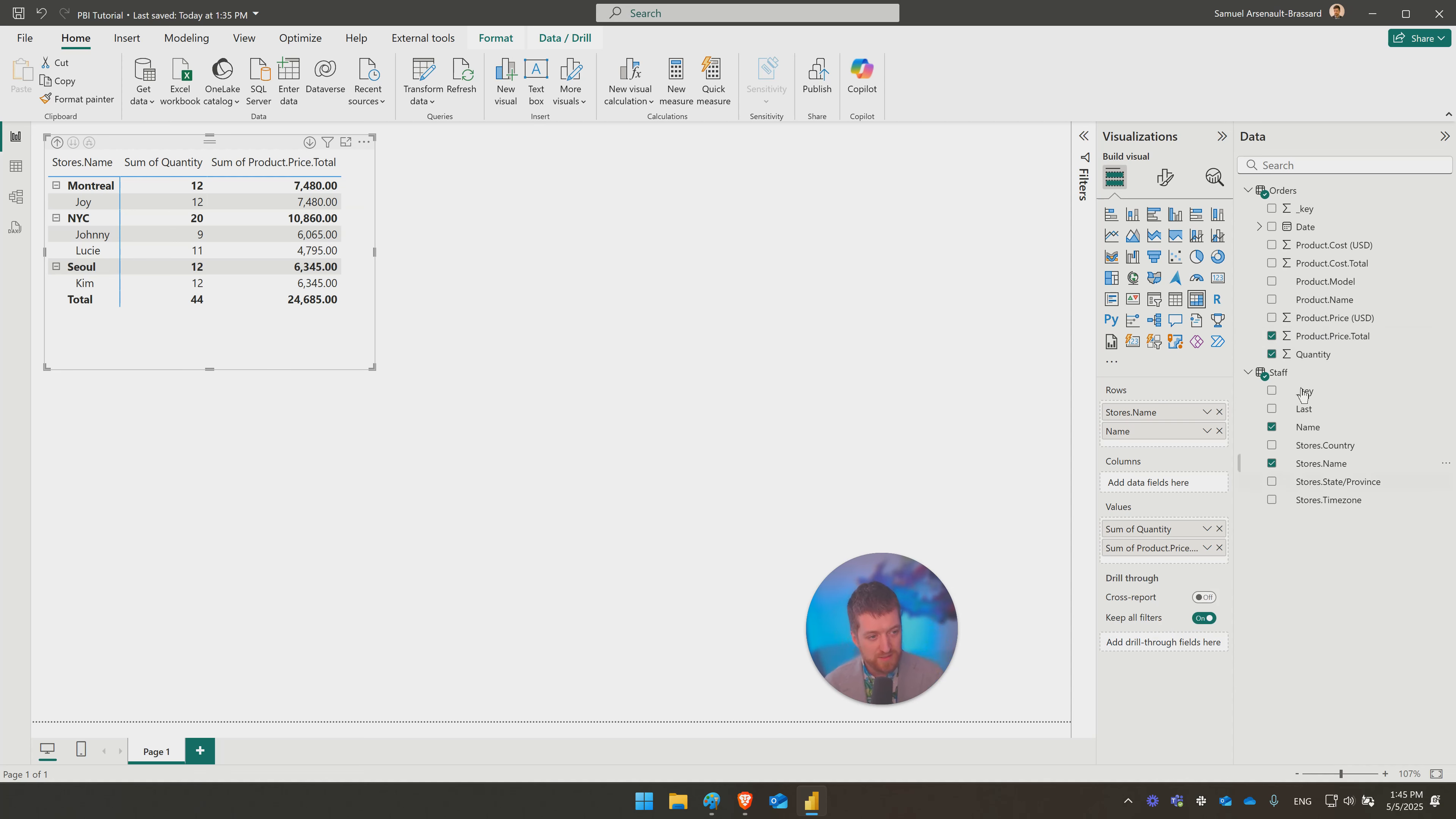
# Step: Check the default summarization options of the Product.Price.Total and Product.Price (USD) columns
pyautogui.click(1330, 343)
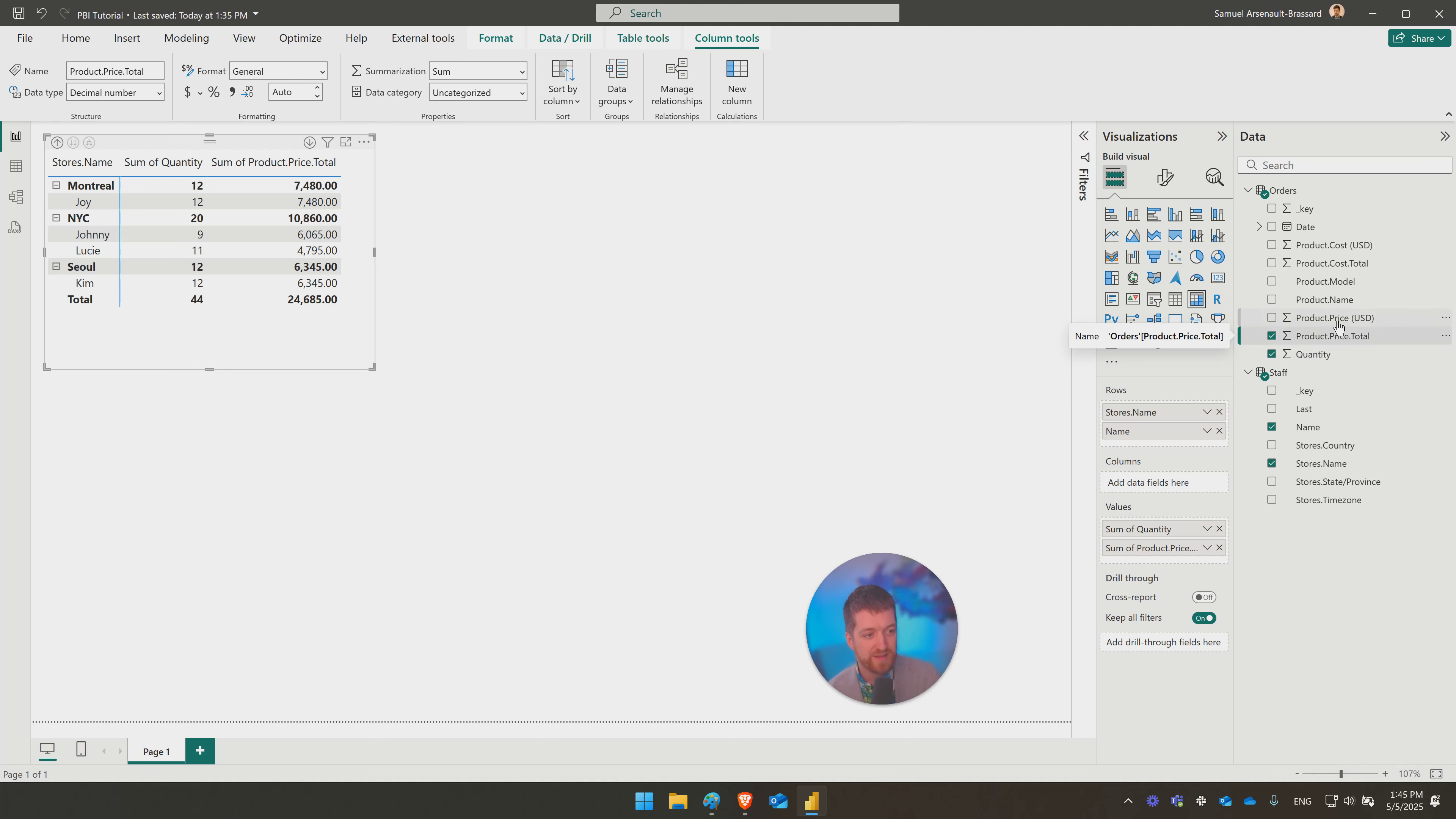
pyautogui.click(522, 75)
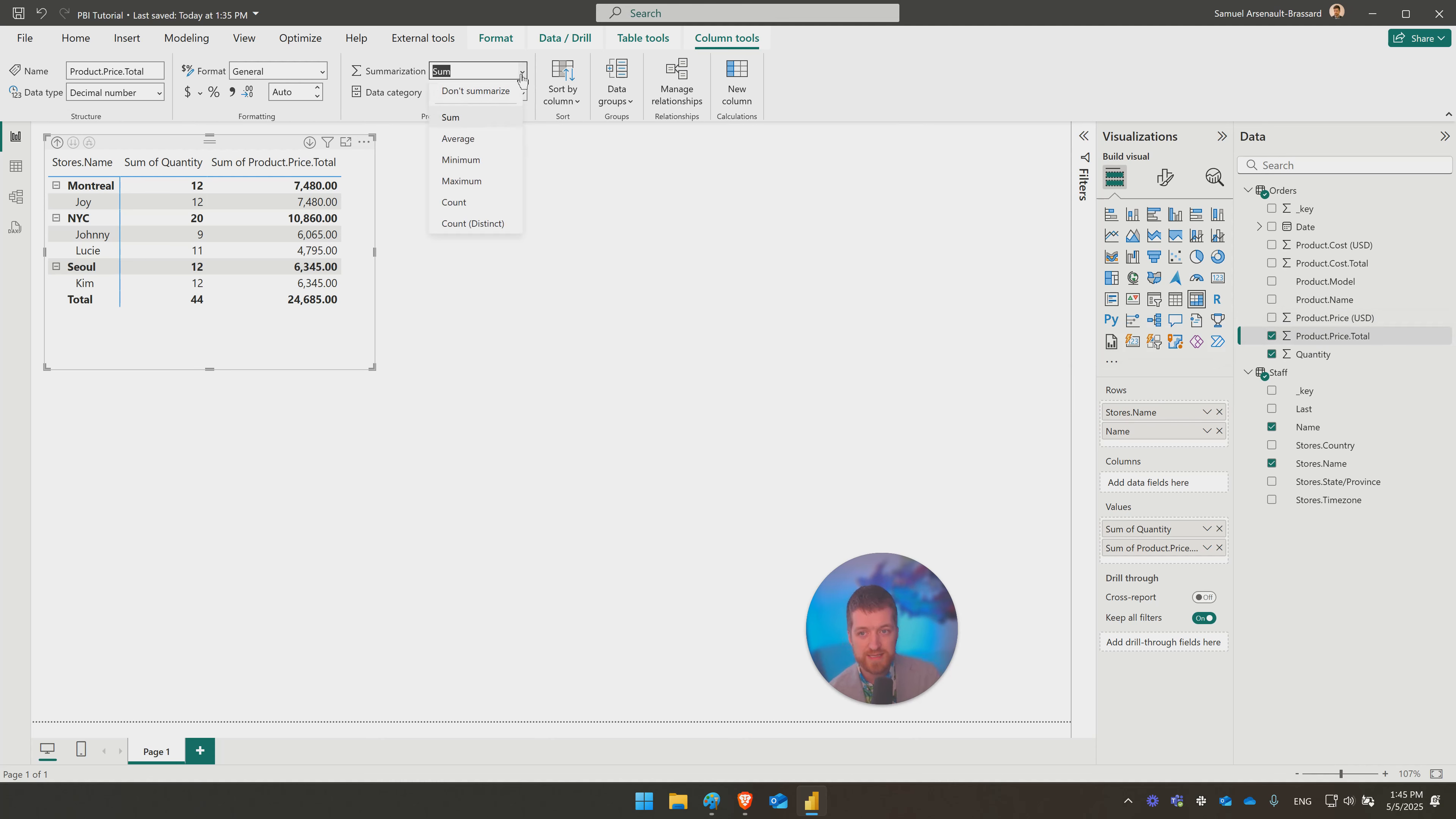
pyautogui.click(482, 122)
pyautogui.click(1341, 317)
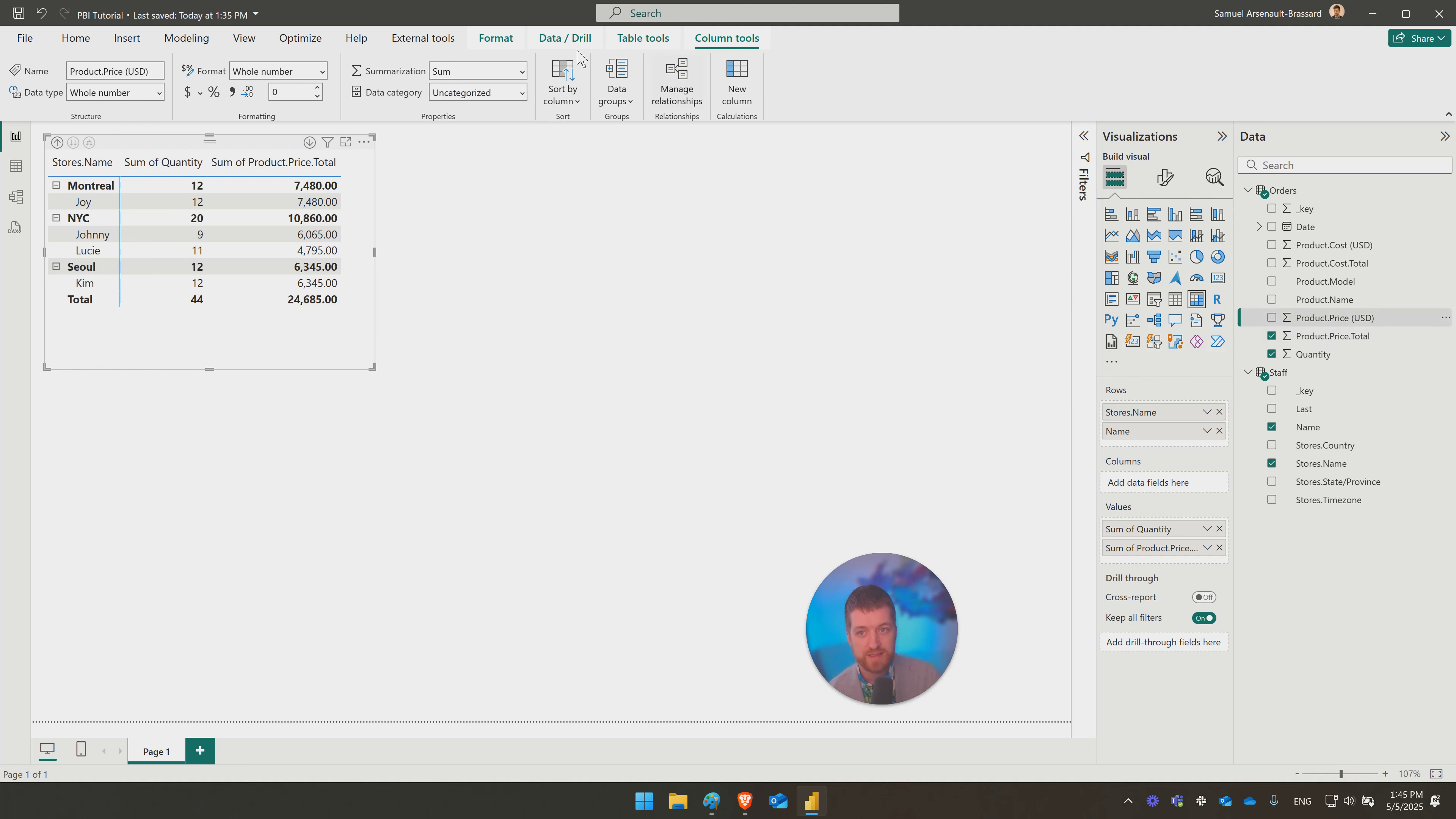
pyautogui.click(522, 75)
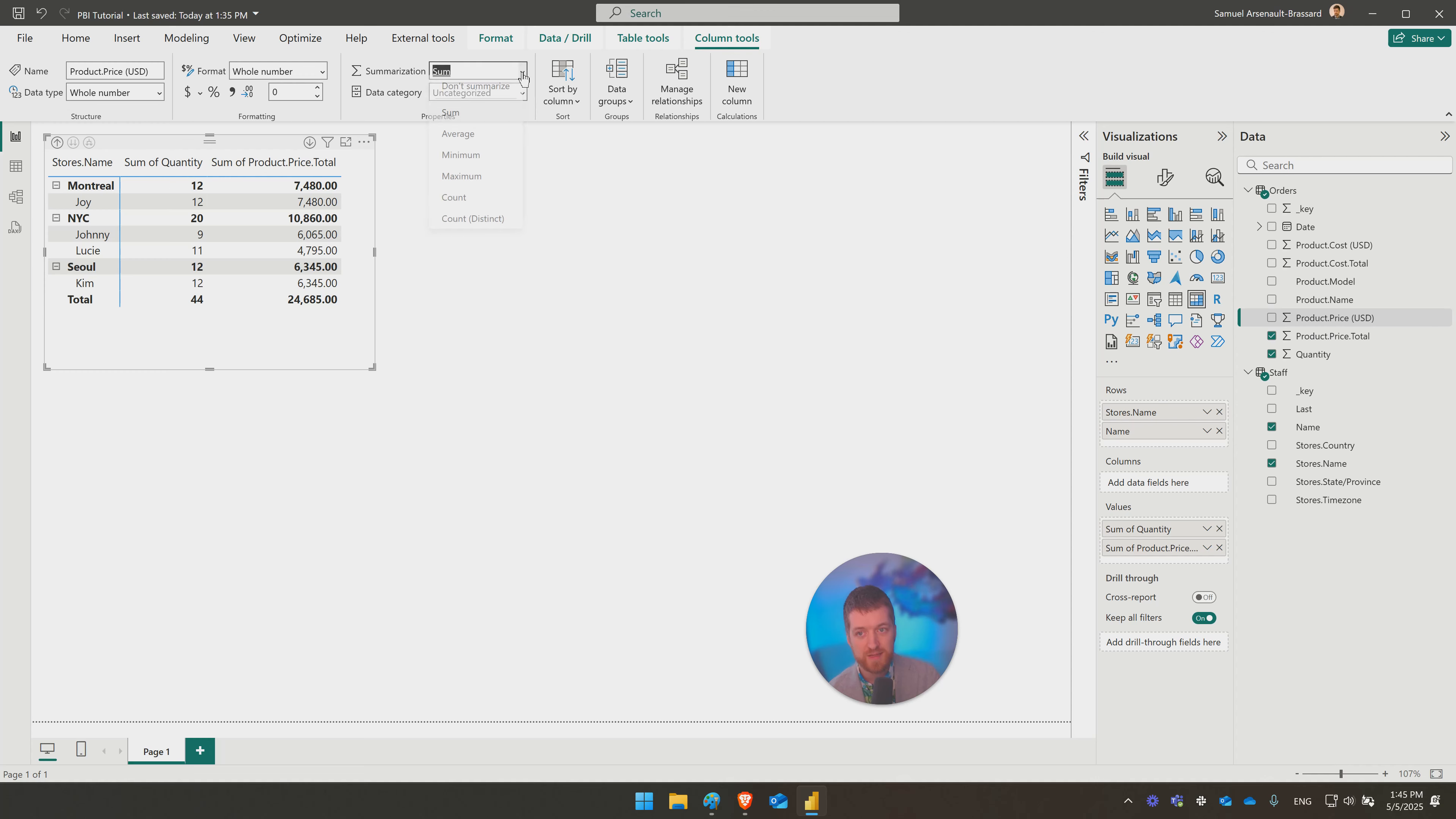
pyautogui.click(671, 198)
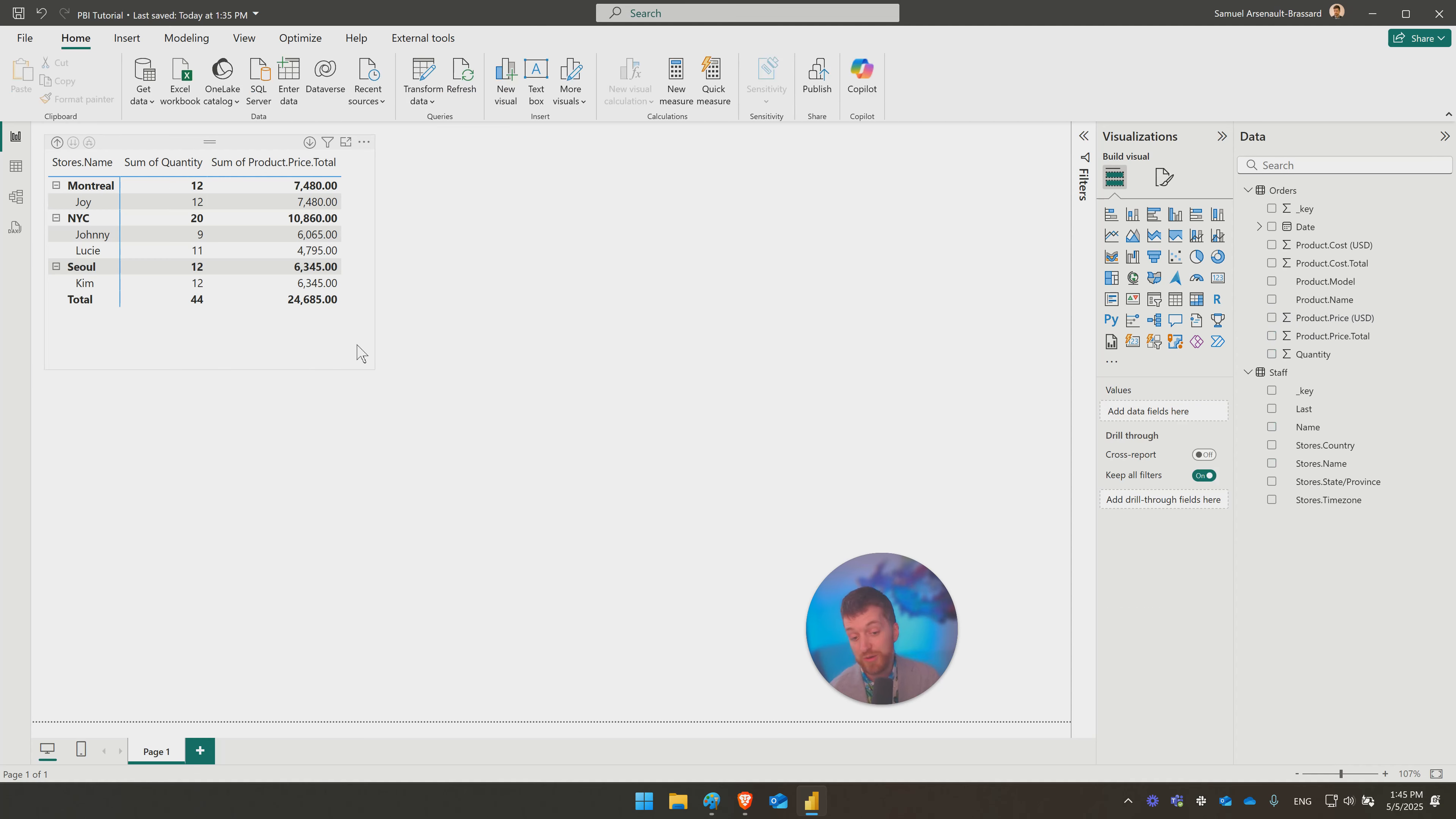
# Step: Try the Maximum aggregation for Product.Price.Total in the matrix, and switch it back to Sum
pyautogui.click(362, 353)
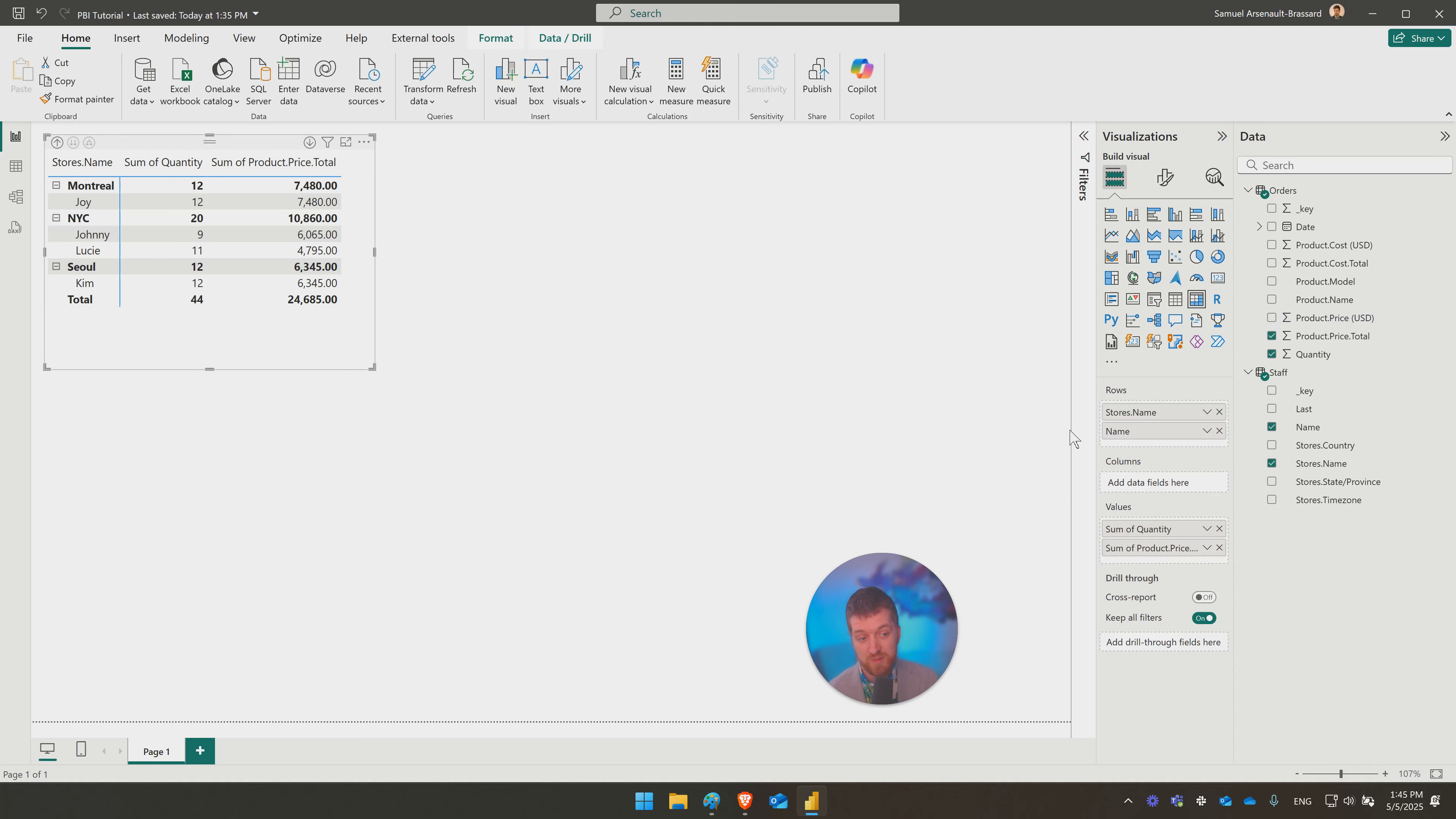
pyautogui.click(1206, 549)
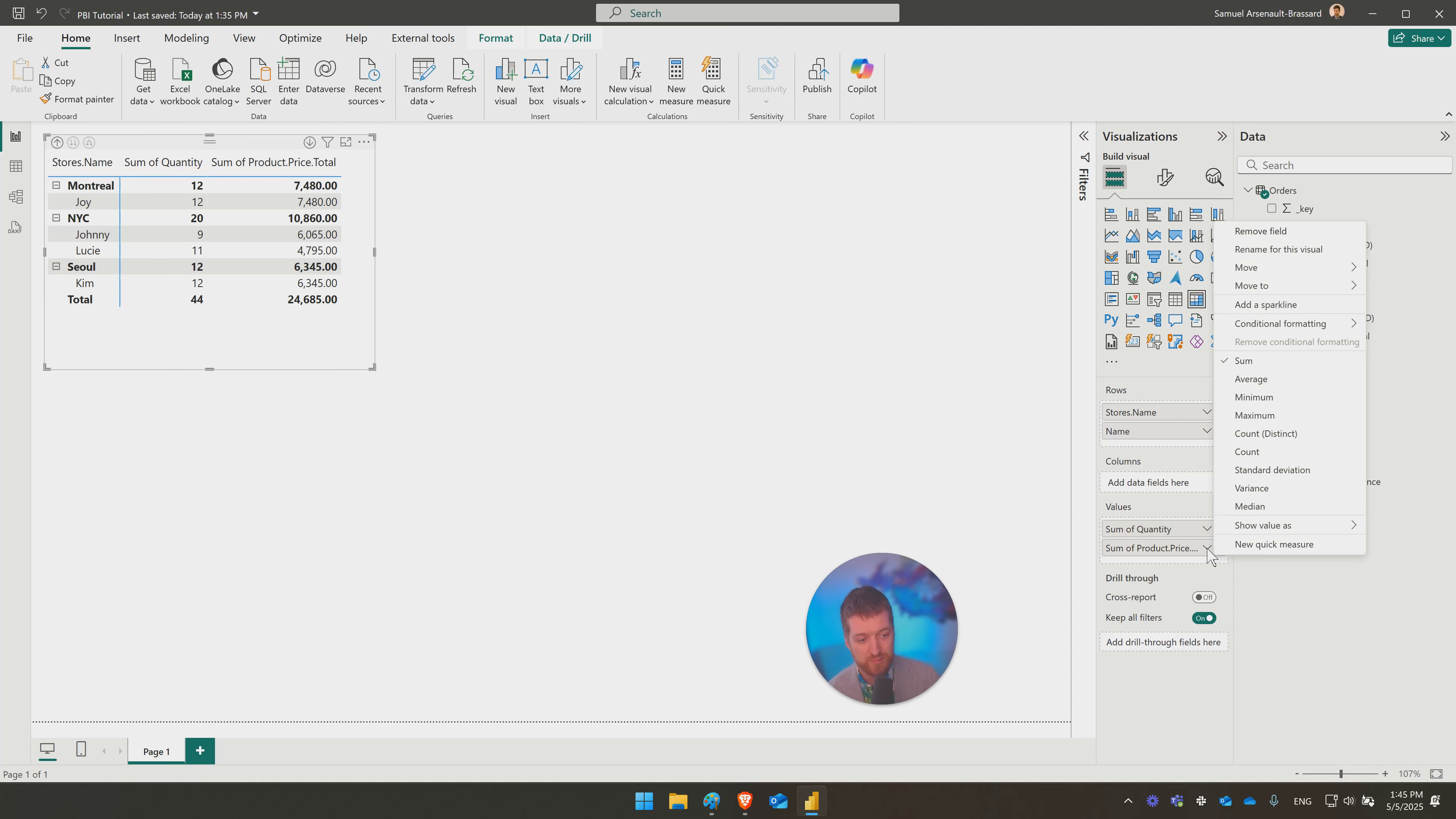
pyautogui.click(1261, 415)
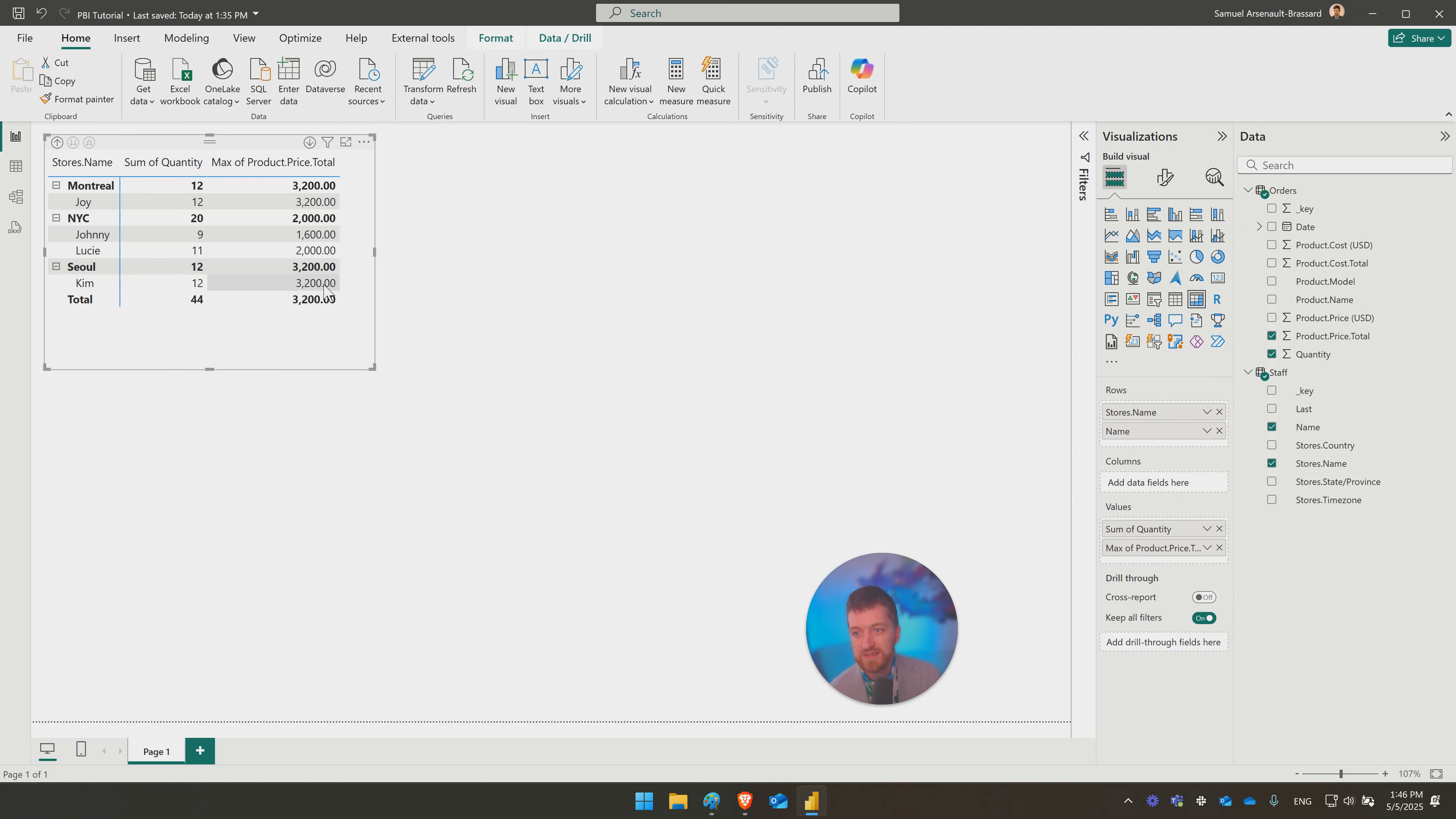
pyautogui.click(1207, 548)
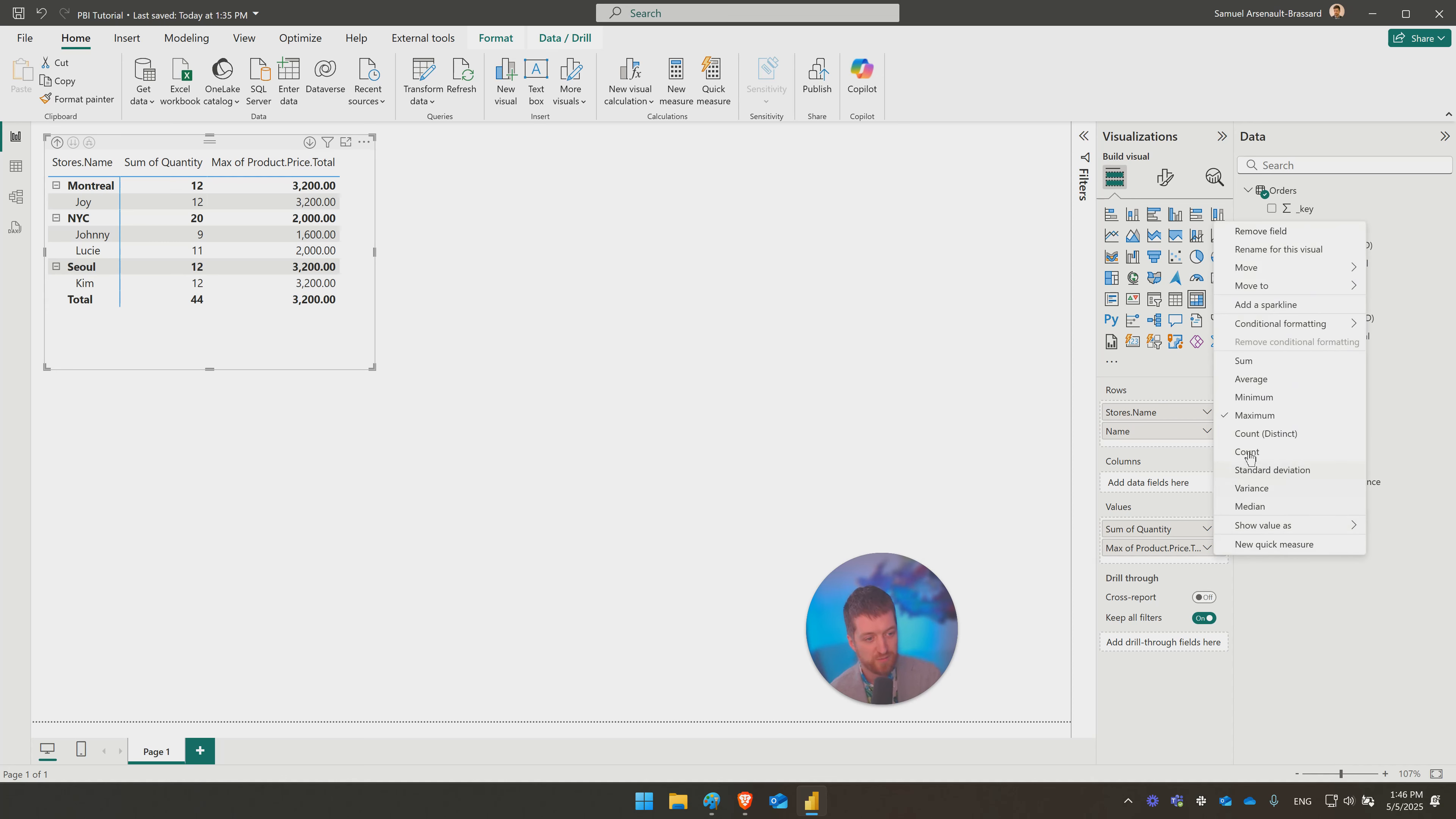
pyautogui.click(1245, 361)
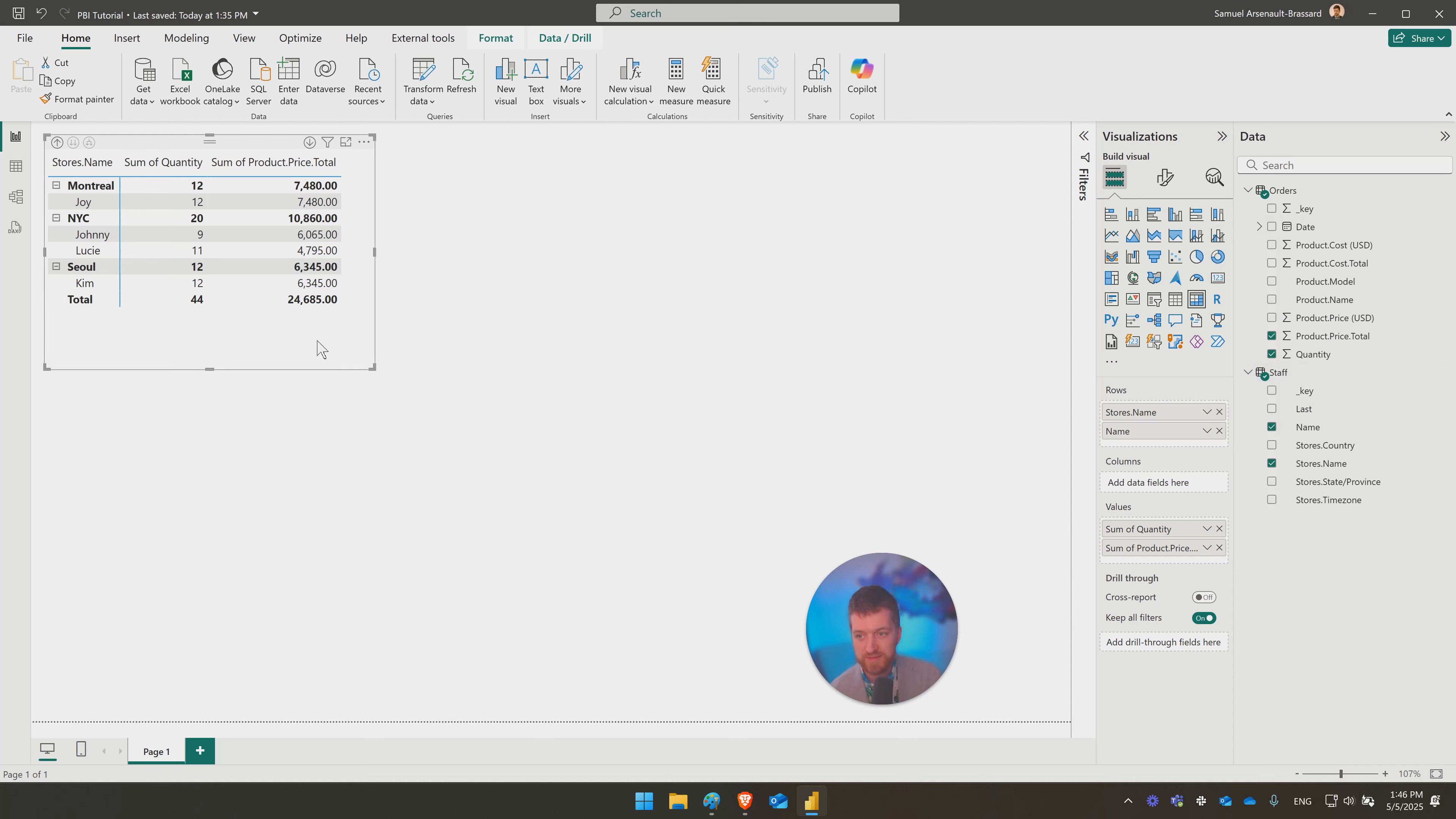
pyautogui.click(598, 329)
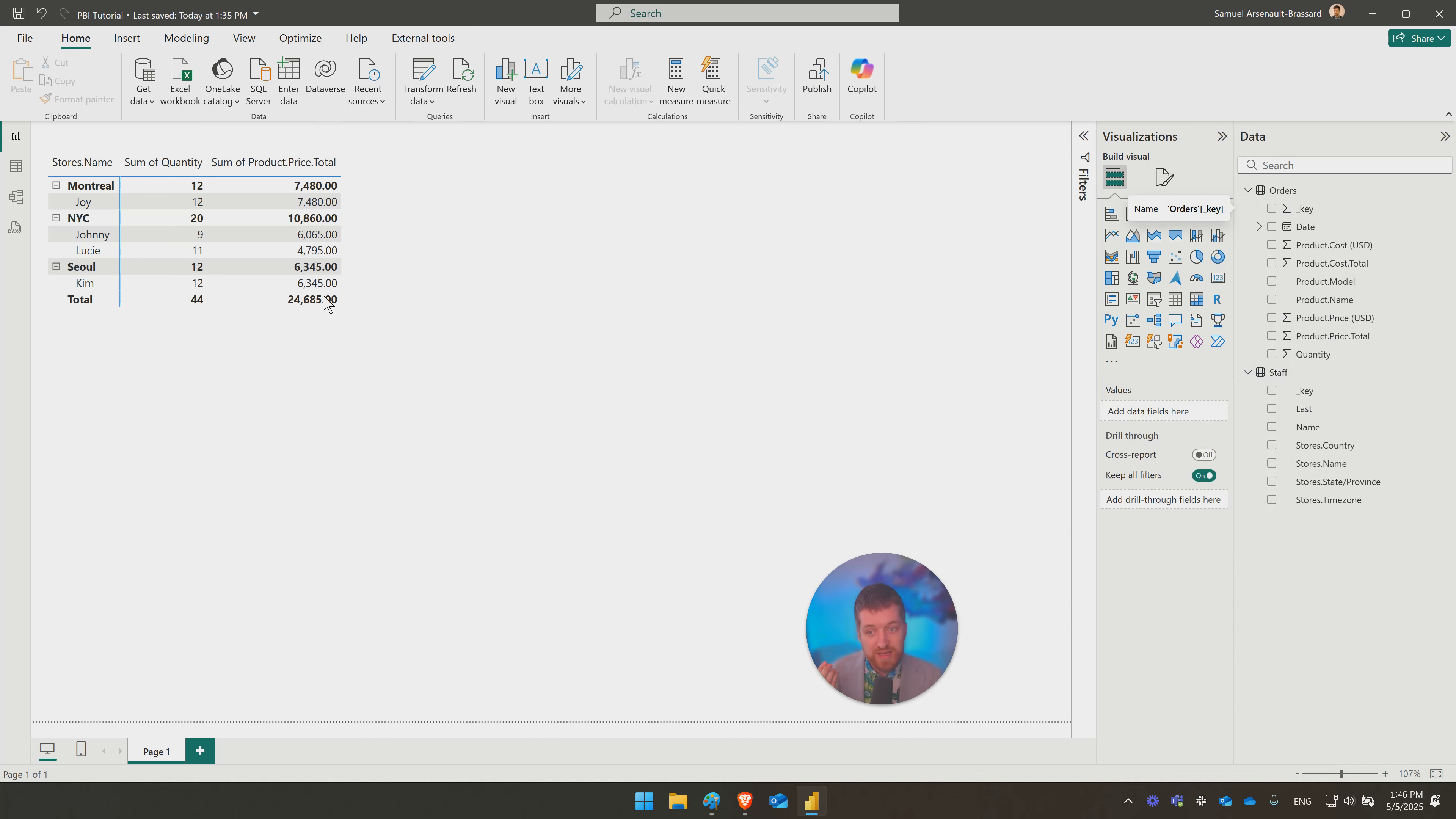
# Step: Add the Orders _key field as the lowest row level of the matrix, expand the staff rows to individual orders, and enlarge the visual
pyautogui.click(367, 261)
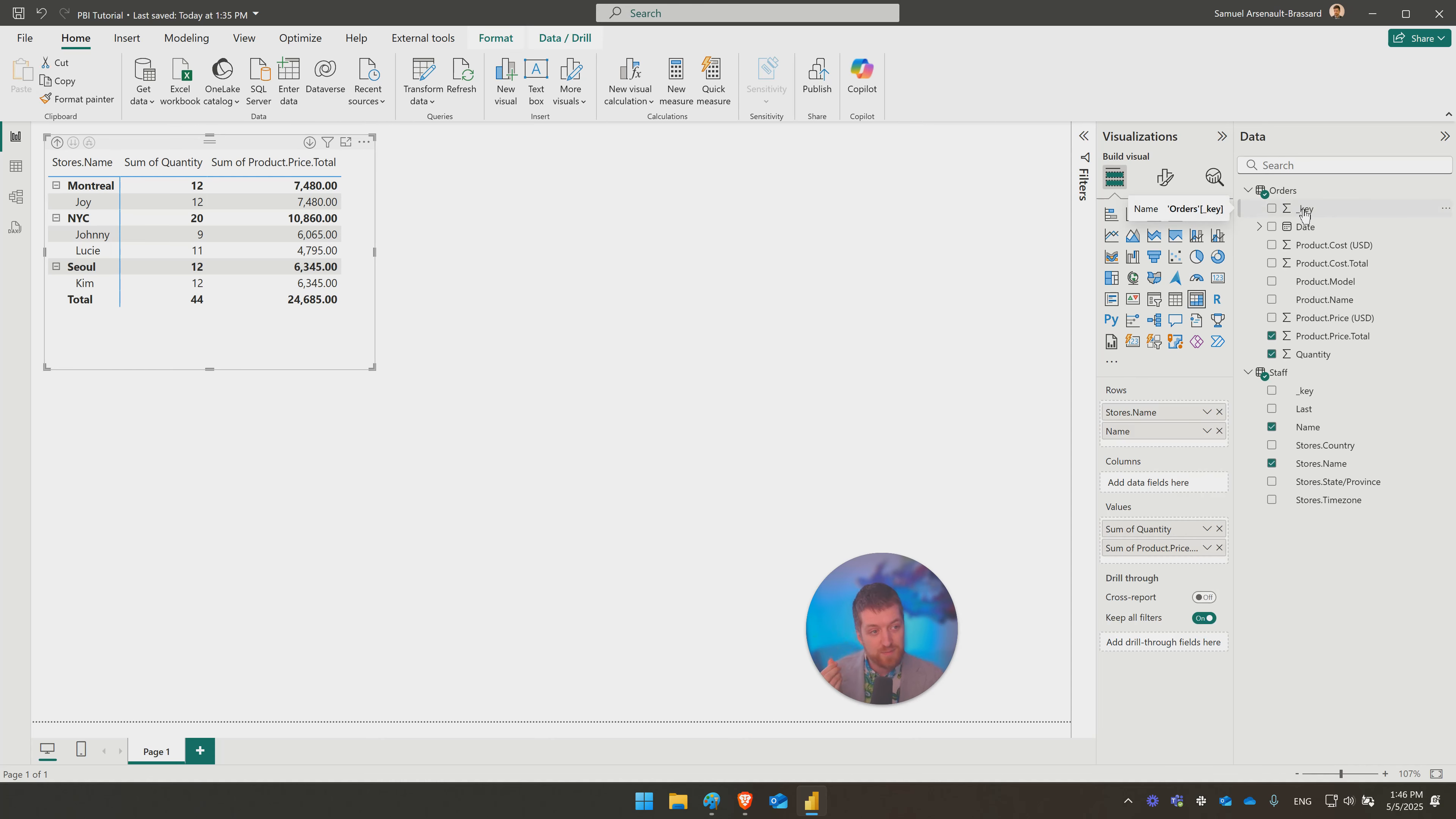
pyautogui.moveTo(1305, 212); pyautogui.dragTo(1173, 440)
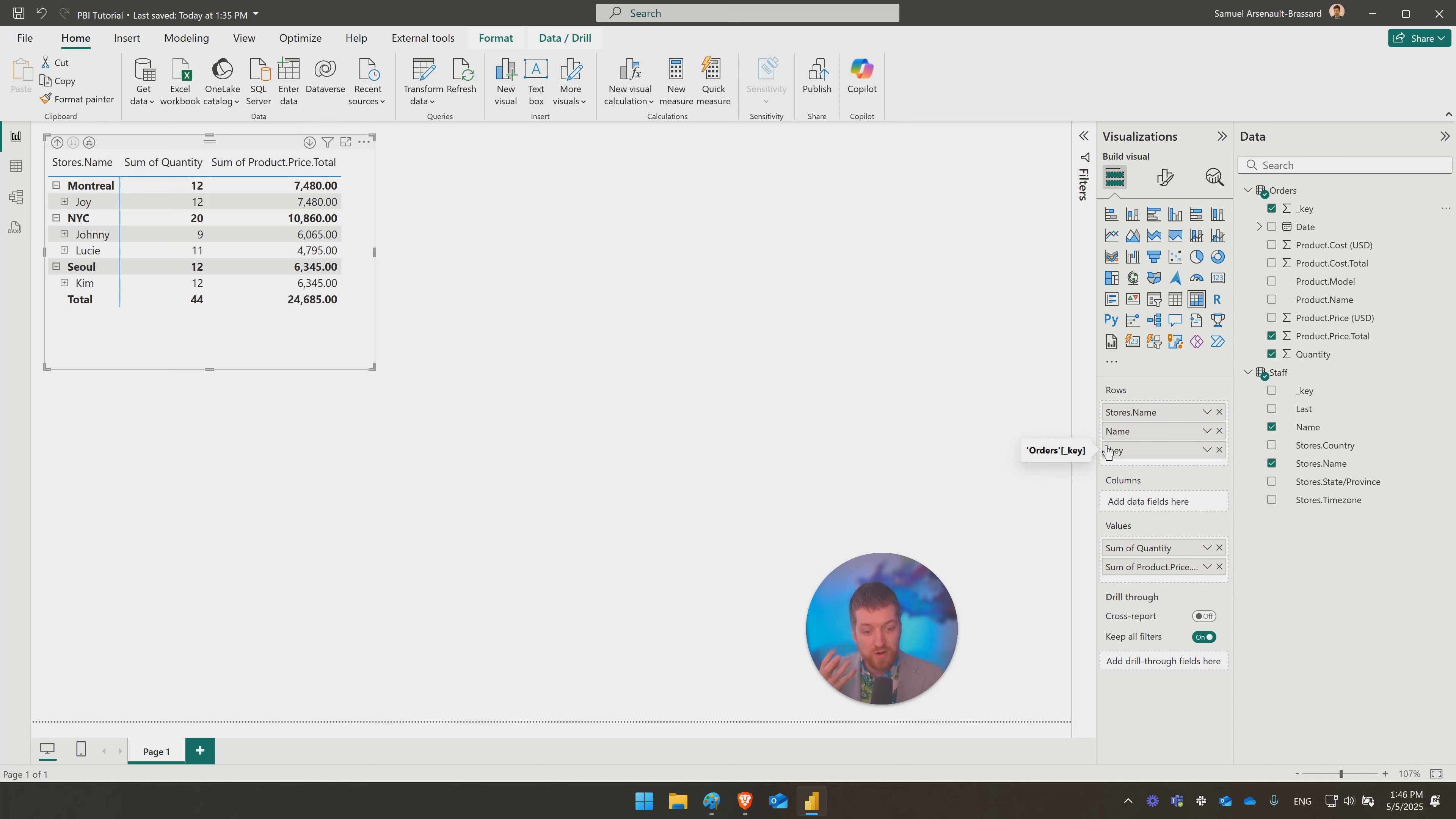
pyautogui.click(64, 202)
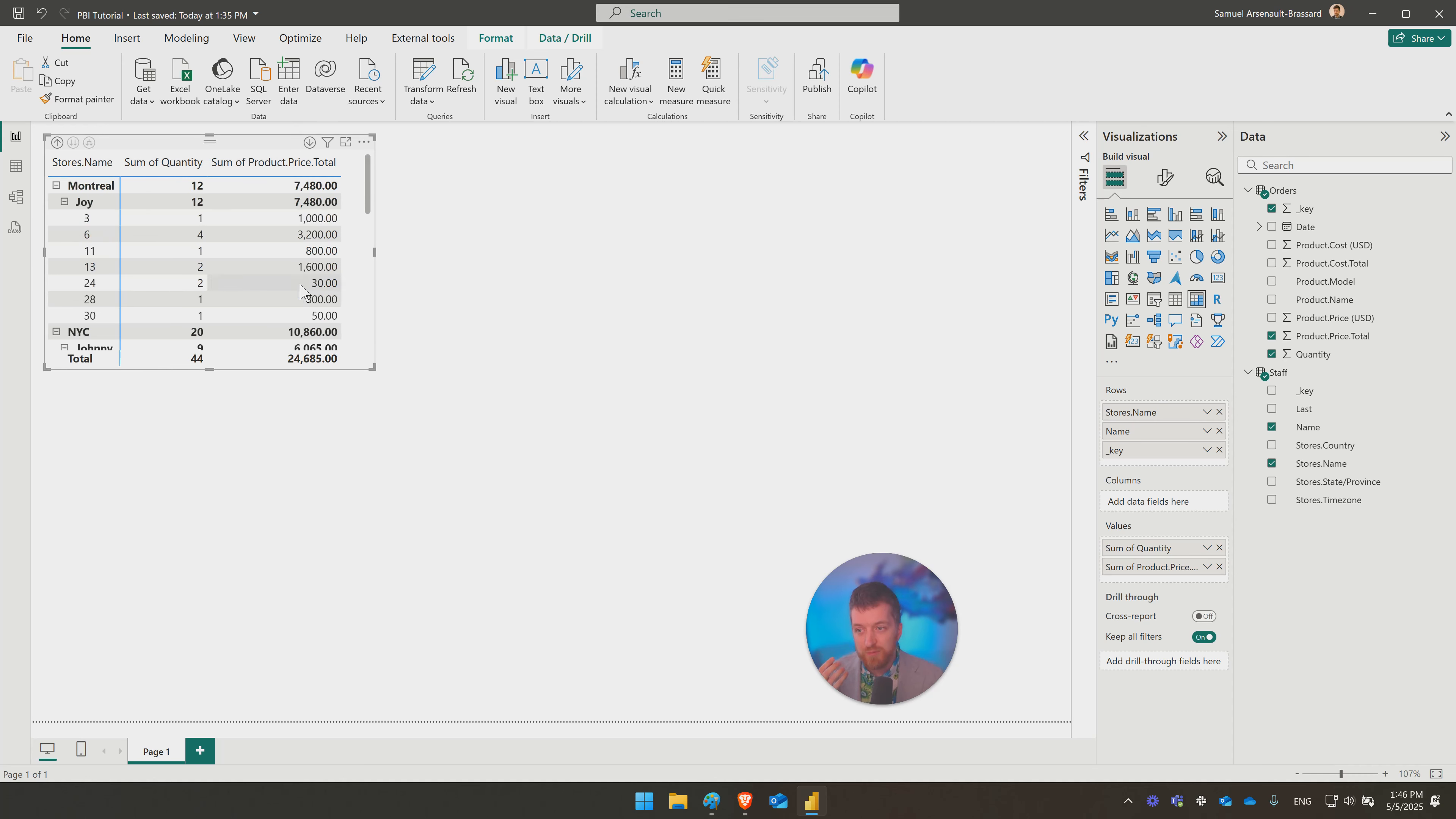
pyautogui.moveTo(373, 368); pyautogui.dragTo(417, 585)
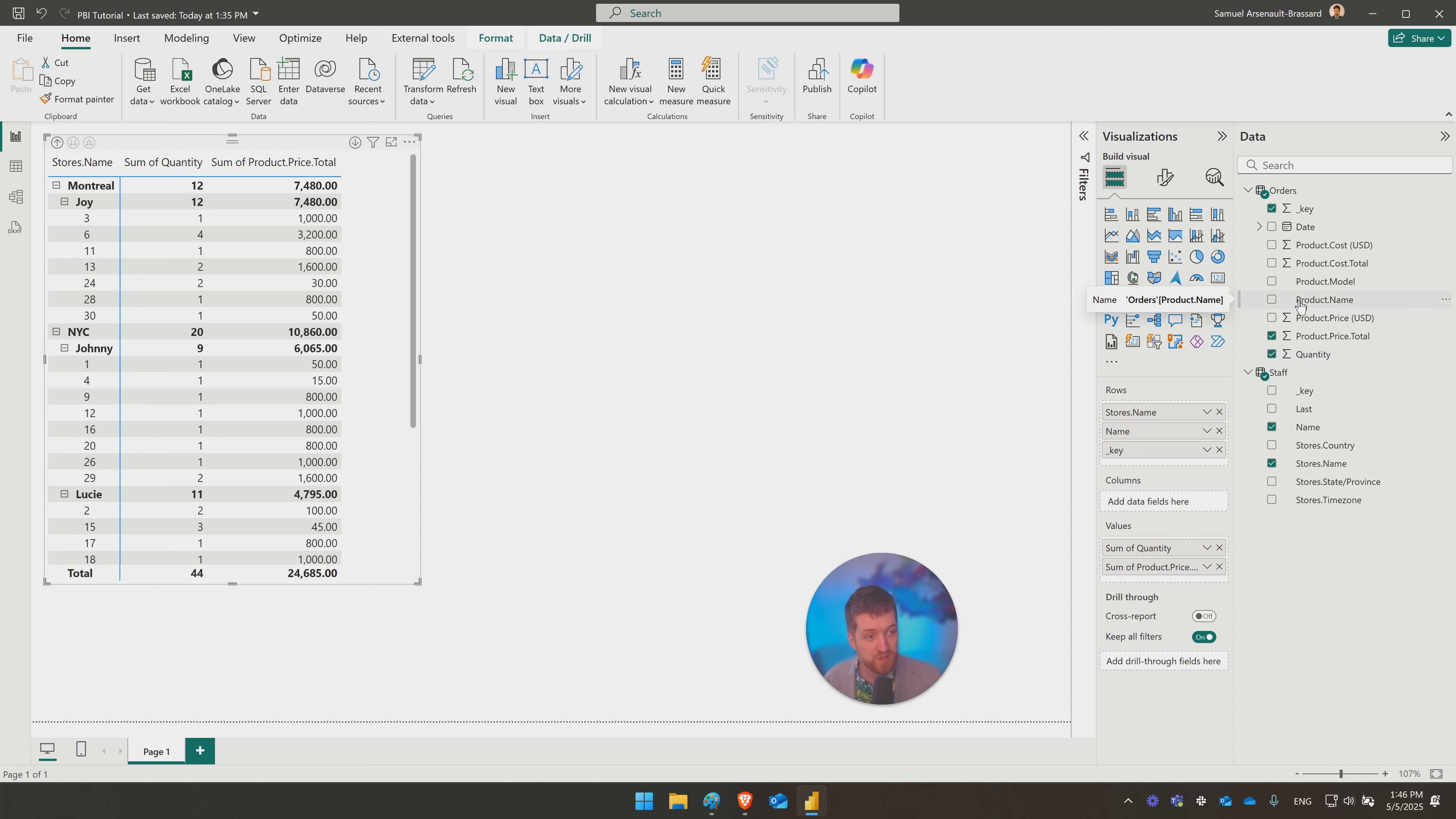
# Step: Add Product.Name as the first value of the matrix, and widen the visual so all its columns fit
pyautogui.moveTo(1338, 304); pyautogui.dragTo(1168, 543)
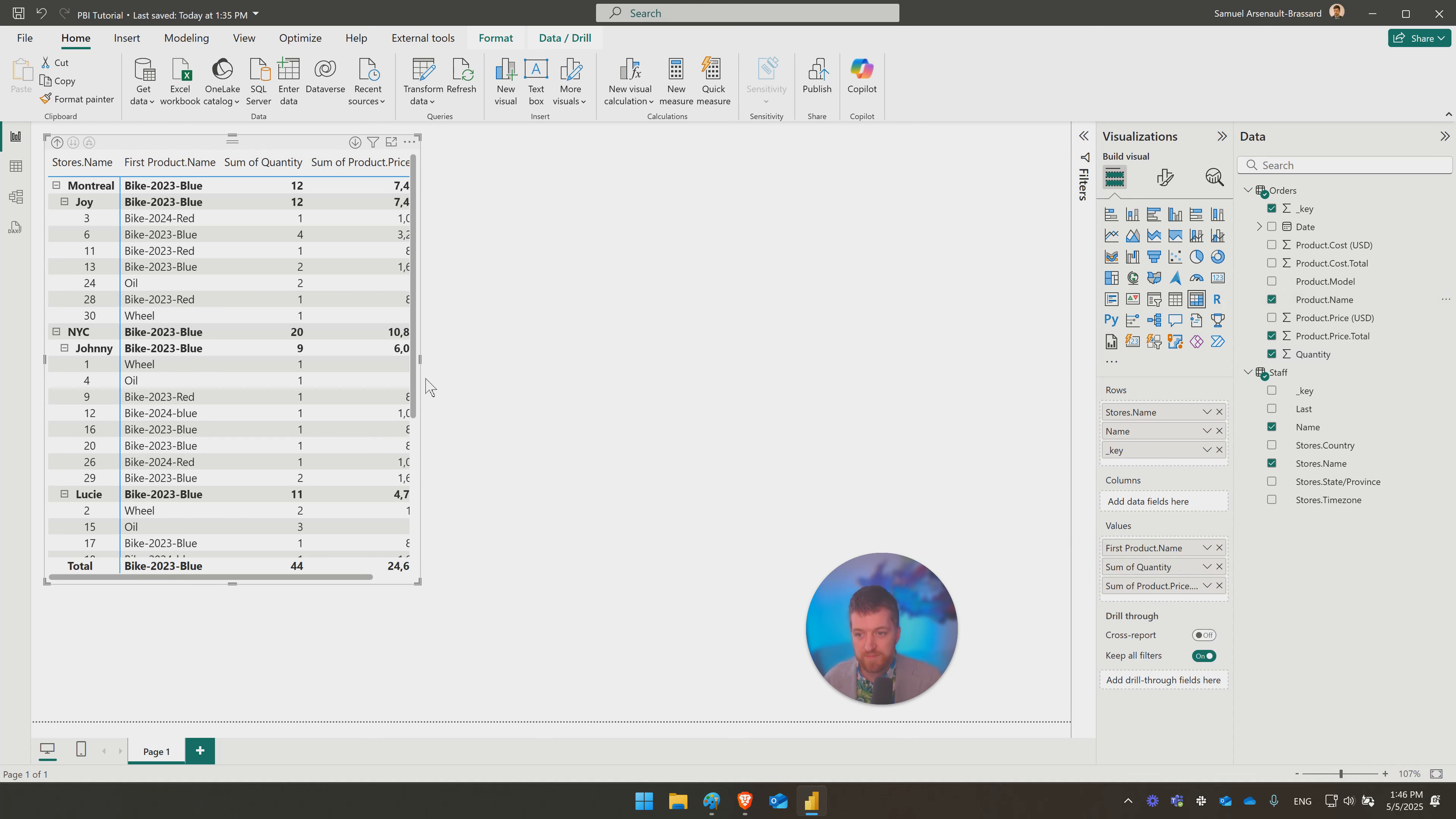
pyautogui.scroll(-5, 476, 363)
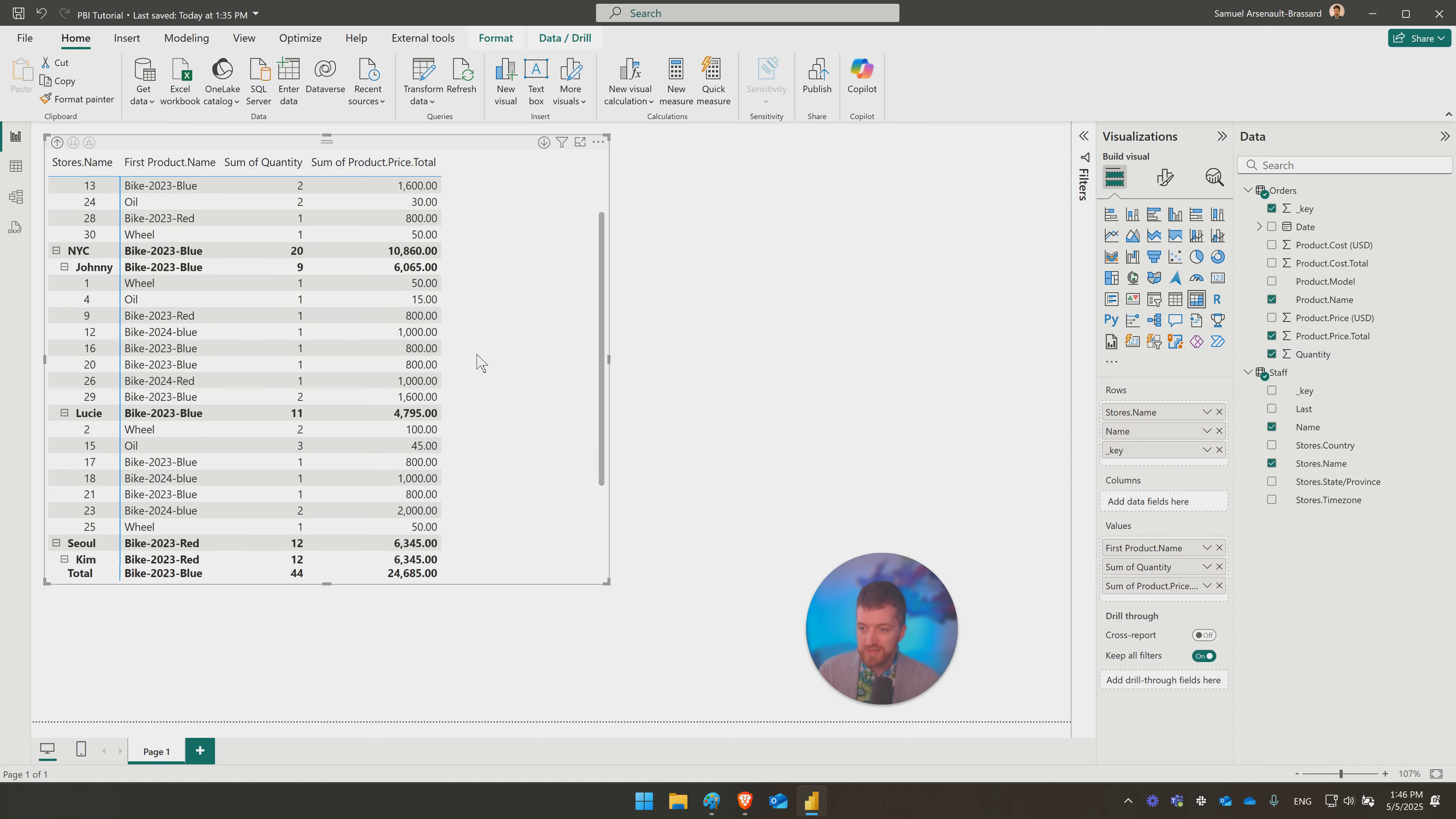
pyautogui.scroll(5, 527, 398)
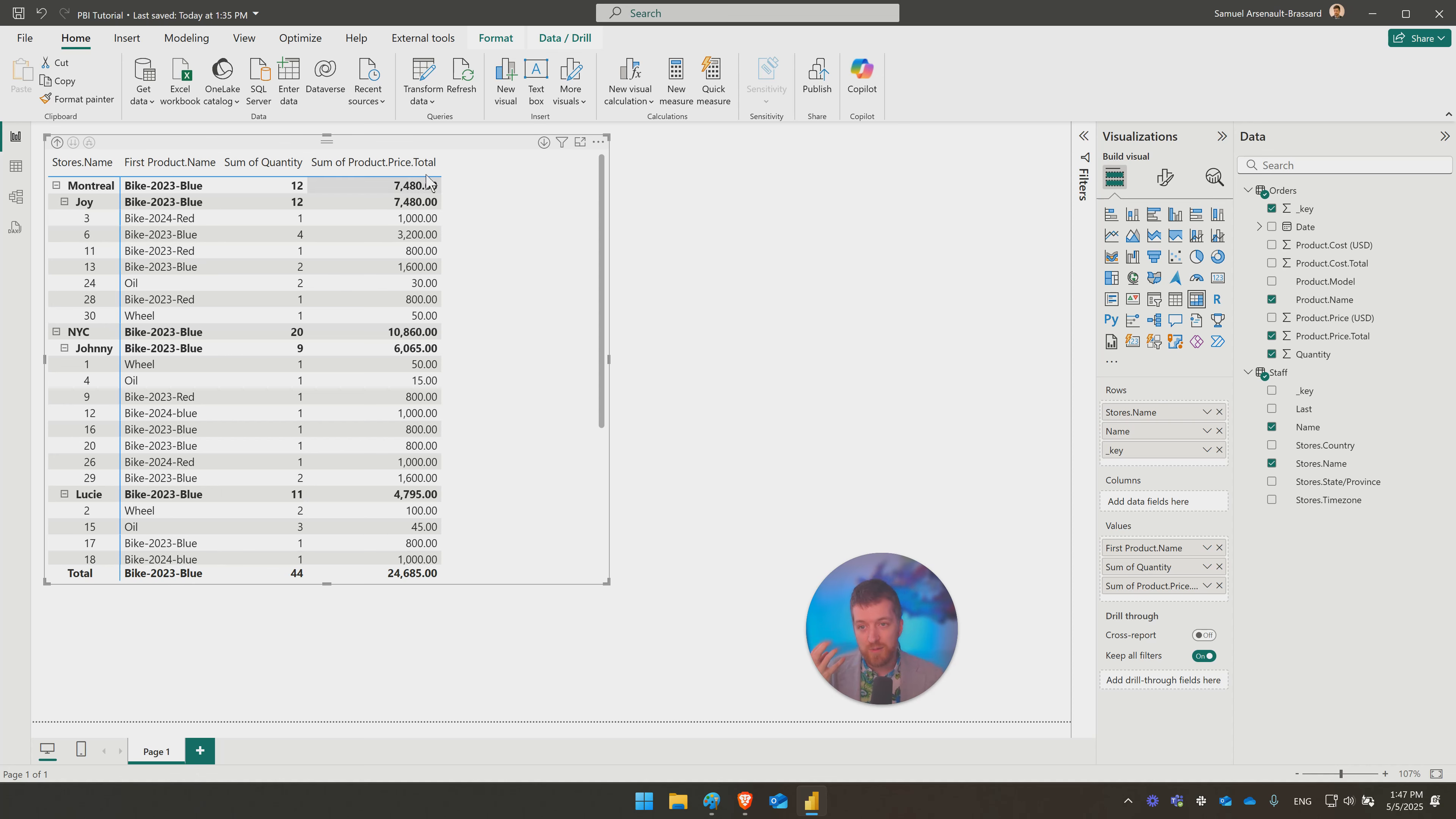
# Step: Collapse the matrix to store level, and expand only Montreal down to its individual orders
pyautogui.click(58, 143)
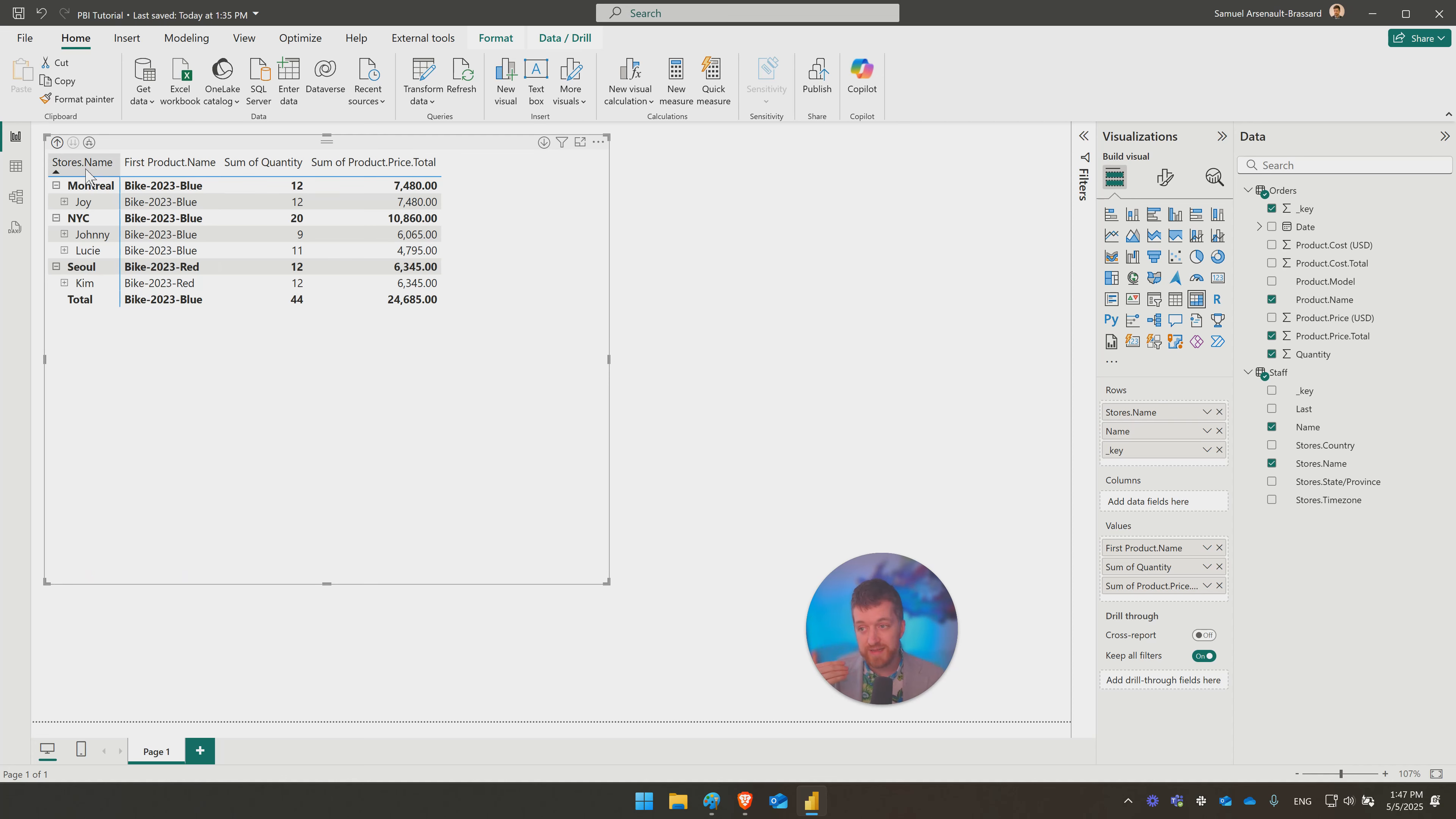
pyautogui.click(57, 143)
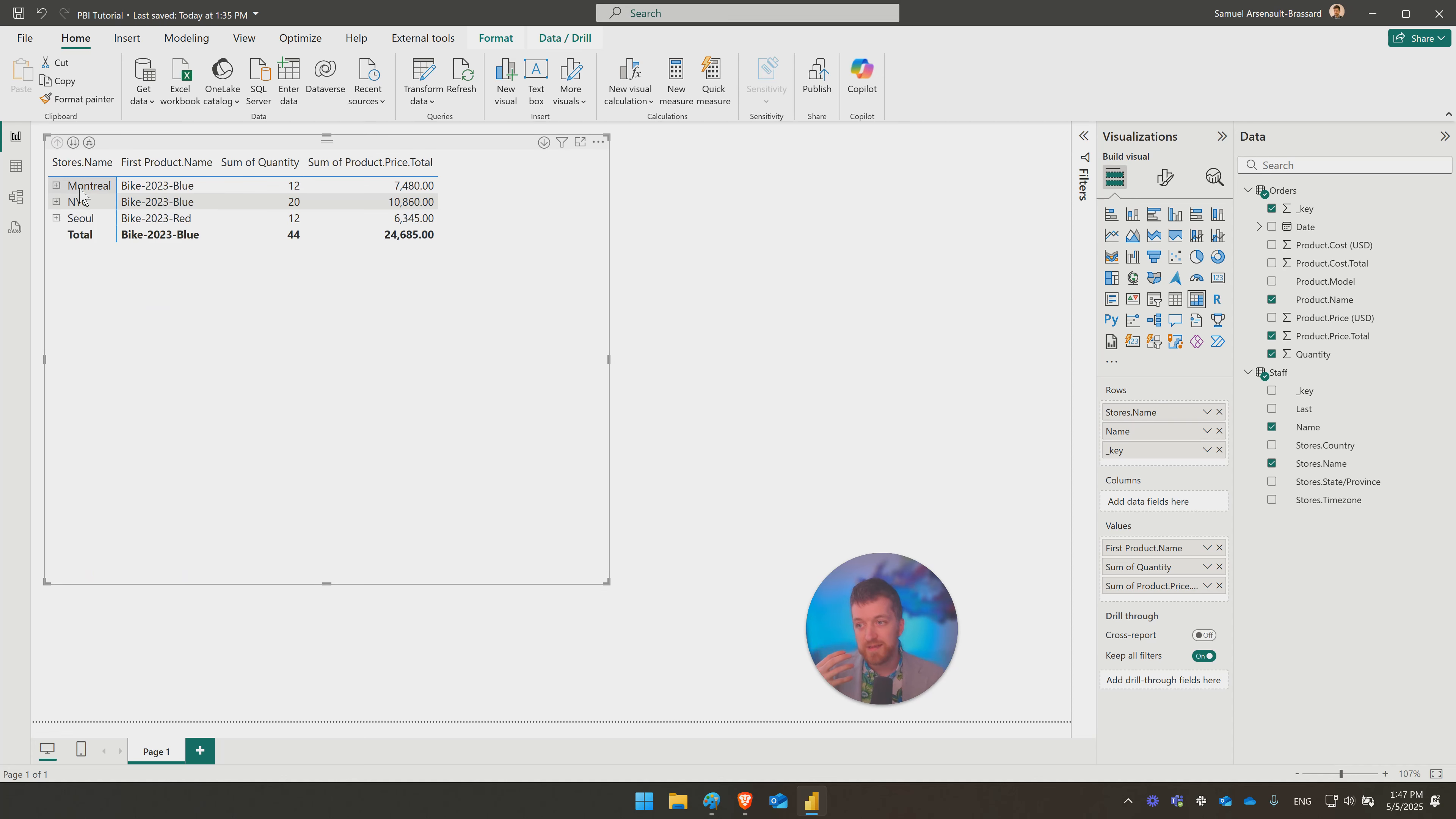
pyautogui.click(99, 191)
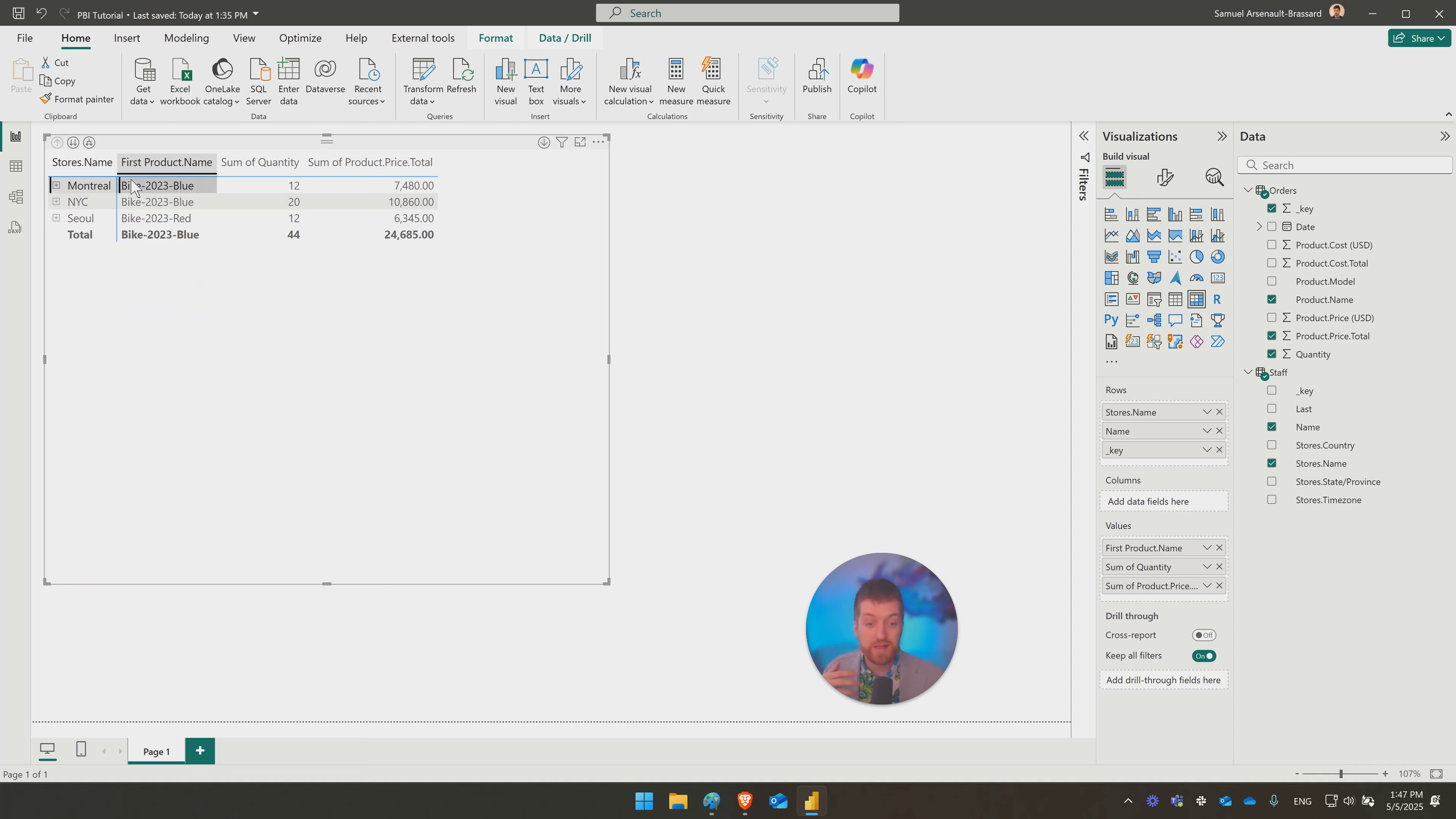
pyautogui.click(56, 186)
pyautogui.click(64, 201)
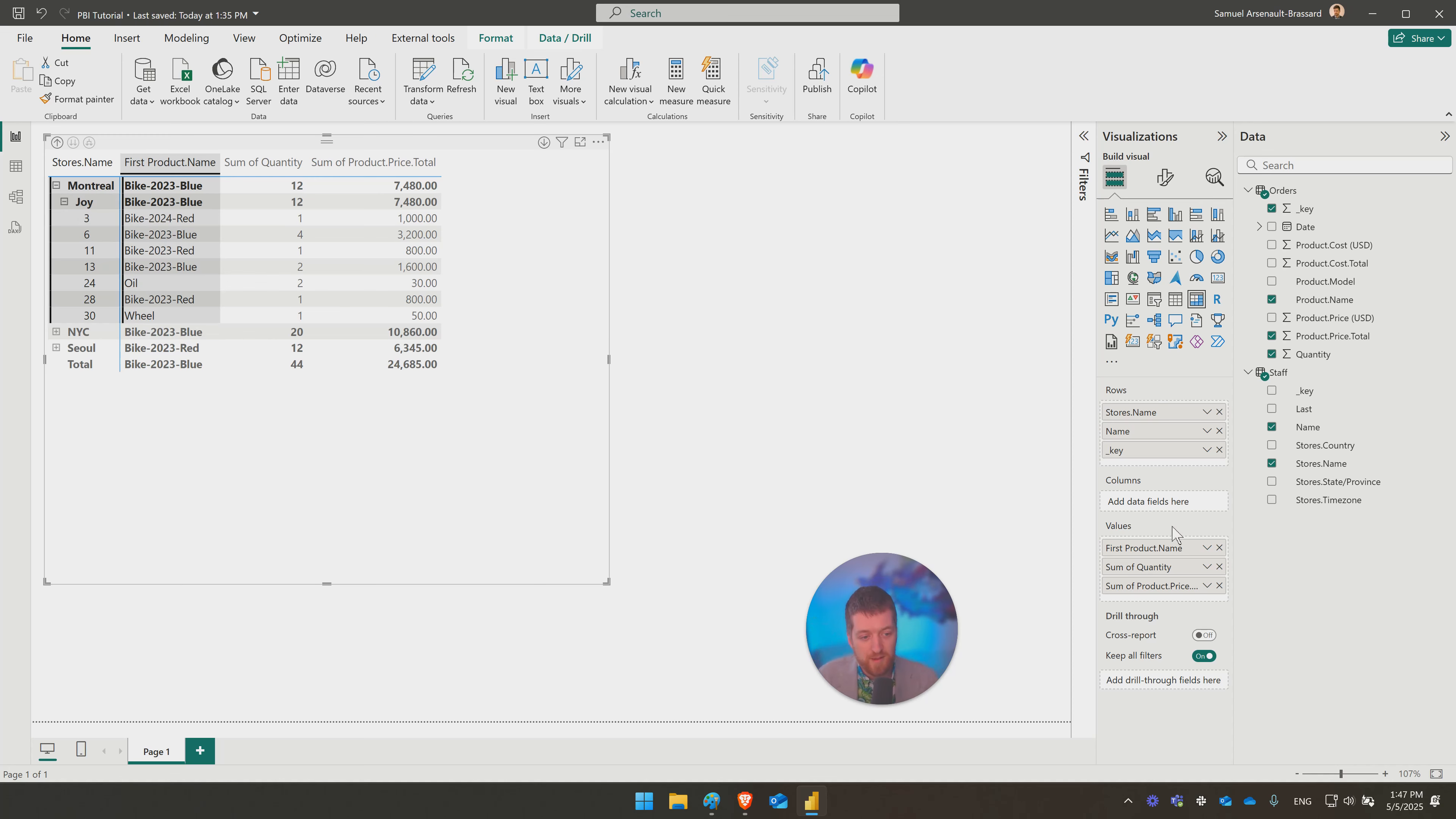
# Step: Try Count (Distinct) as the aggregation of Product.Name in the matrix, and undo it
pyautogui.click(1206, 548)
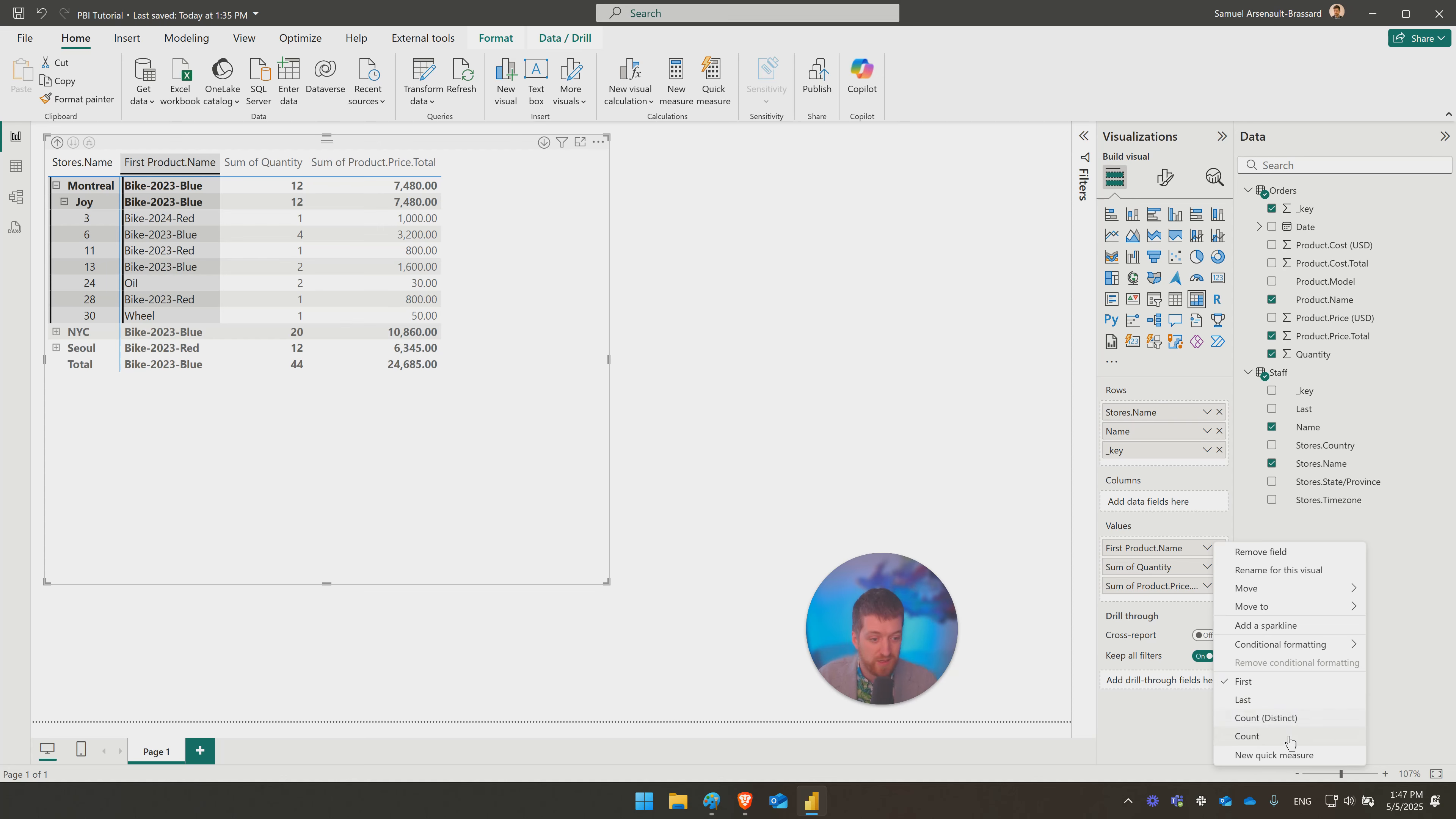
pyautogui.click(1263, 722)
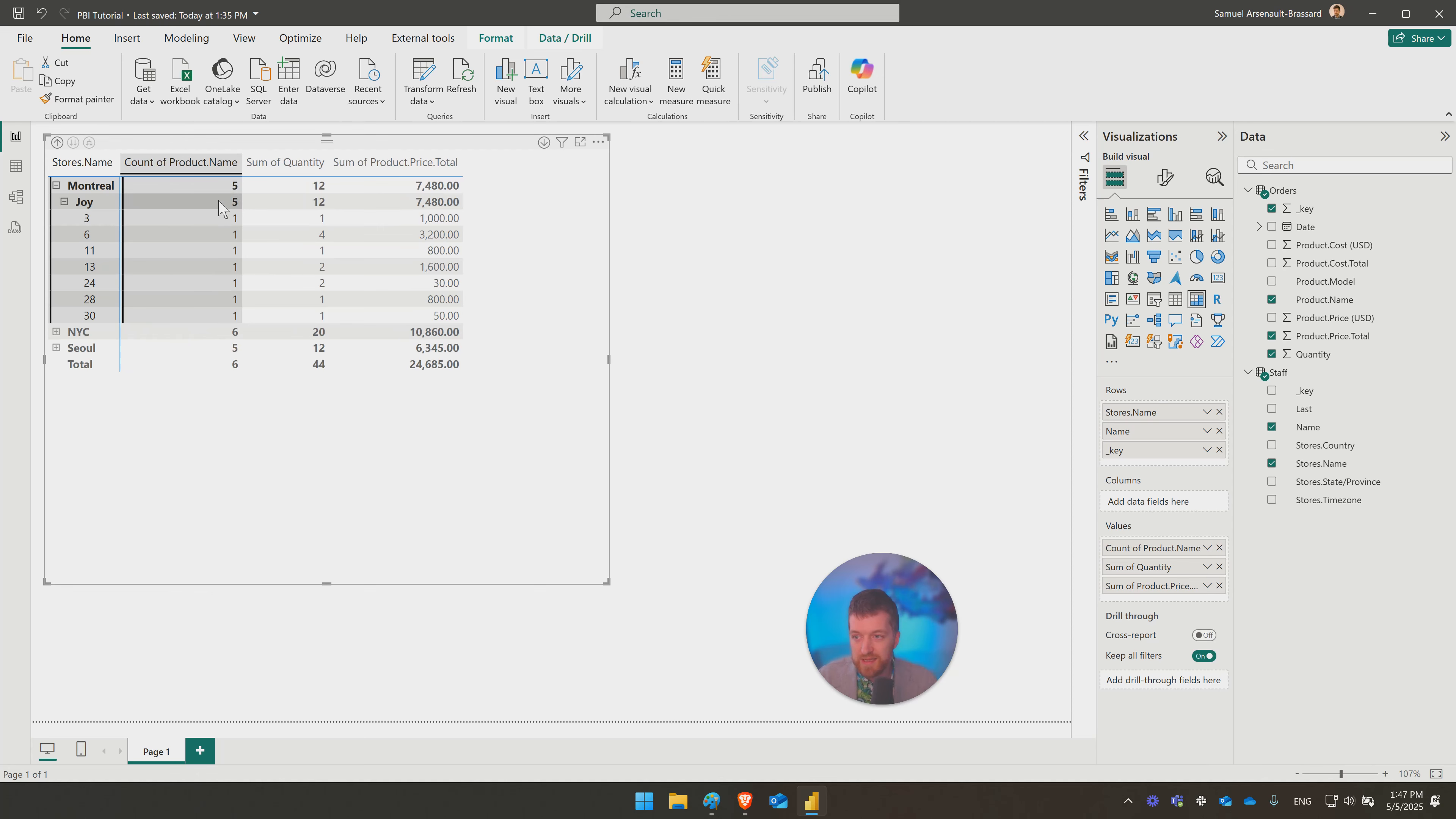
pyautogui.click(40, 19)
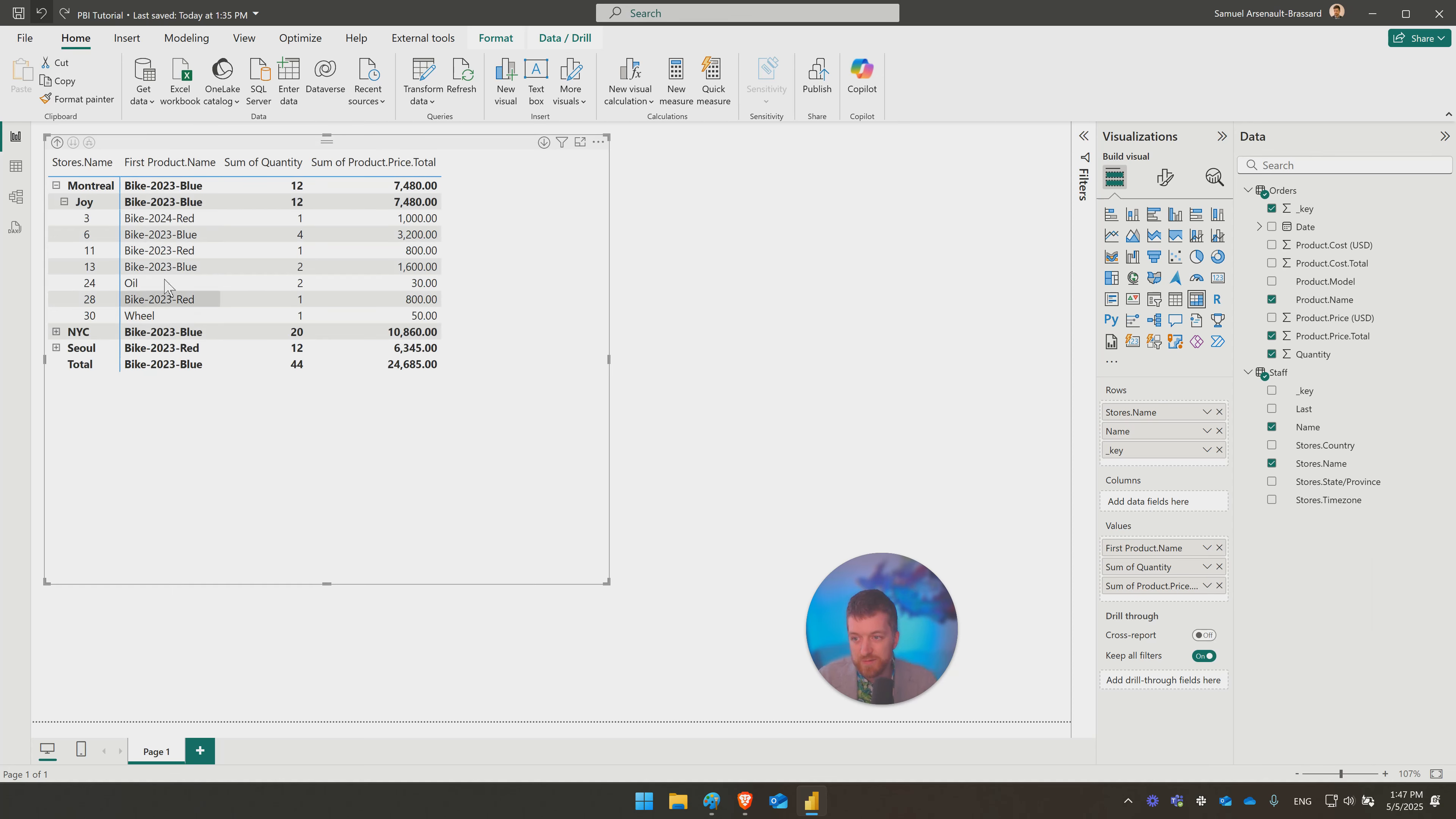
pyautogui.click(828, 375)
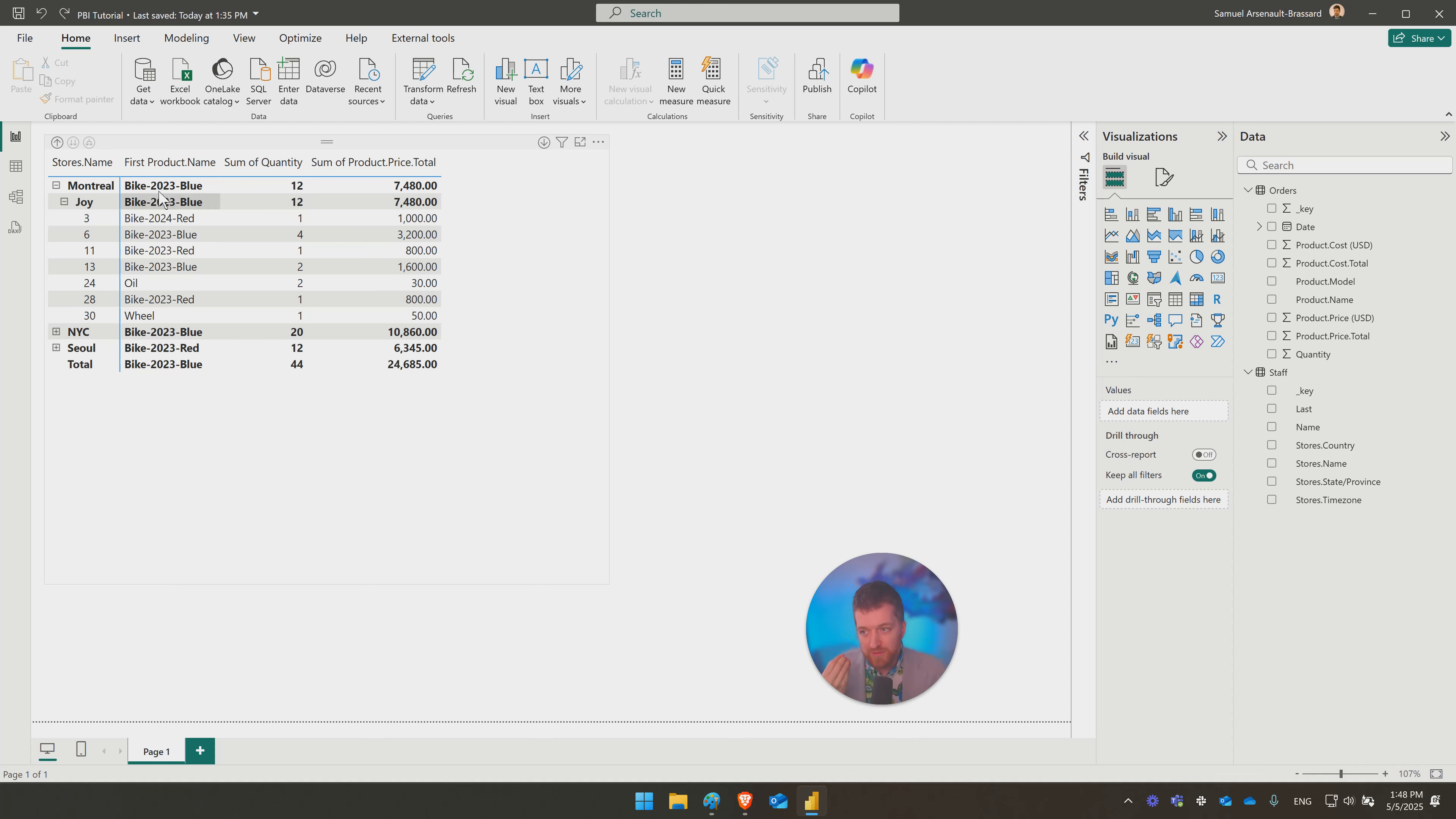
# Step: Enlarge the Orders table card in the model diagram to show all its fields, and return to the report
pyautogui.click(16, 197)
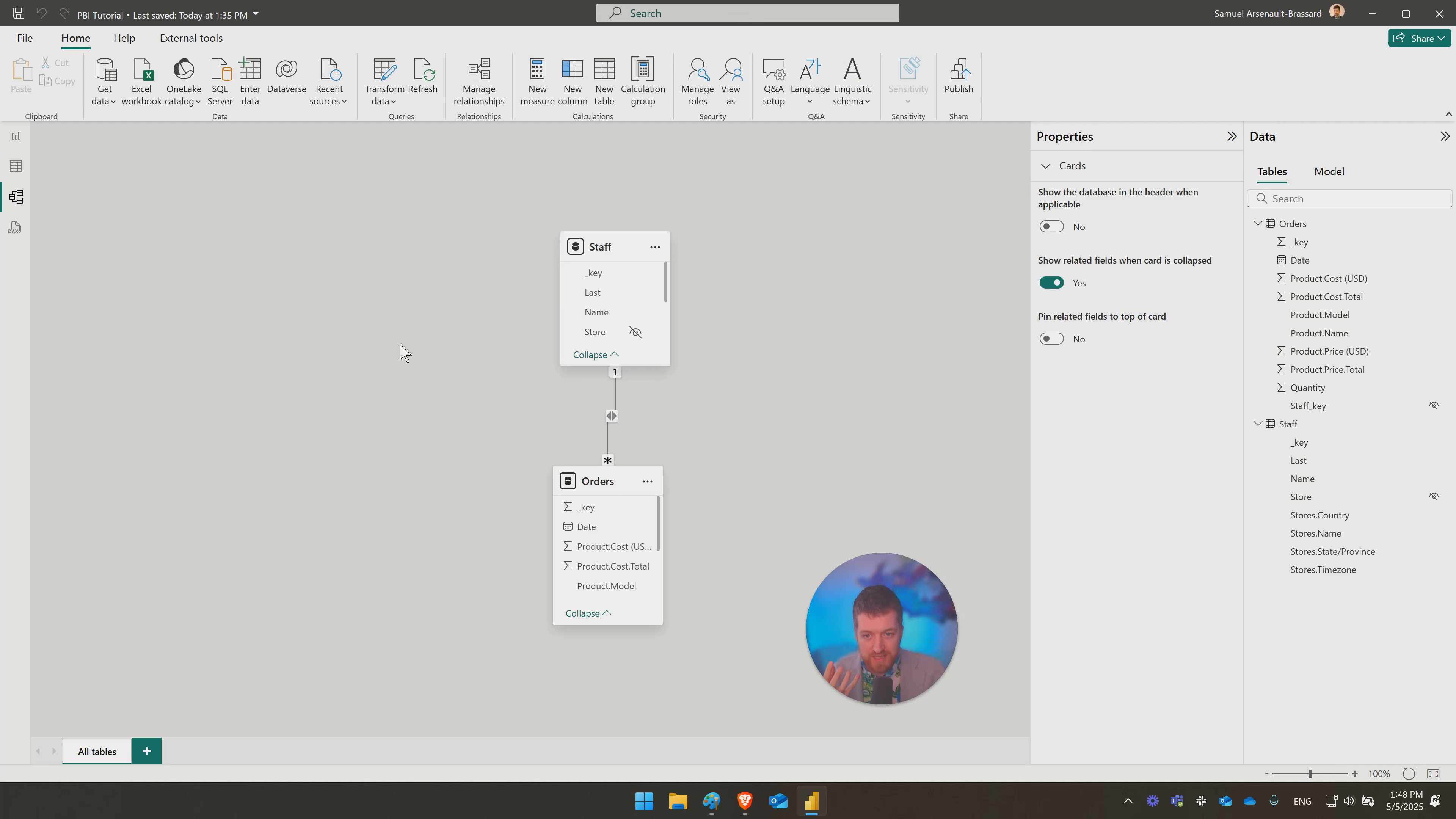
pyautogui.moveTo(591, 479); pyautogui.dragTo(601, 482)
pyautogui.moveTo(673, 573); pyautogui.dragTo(684, 560)
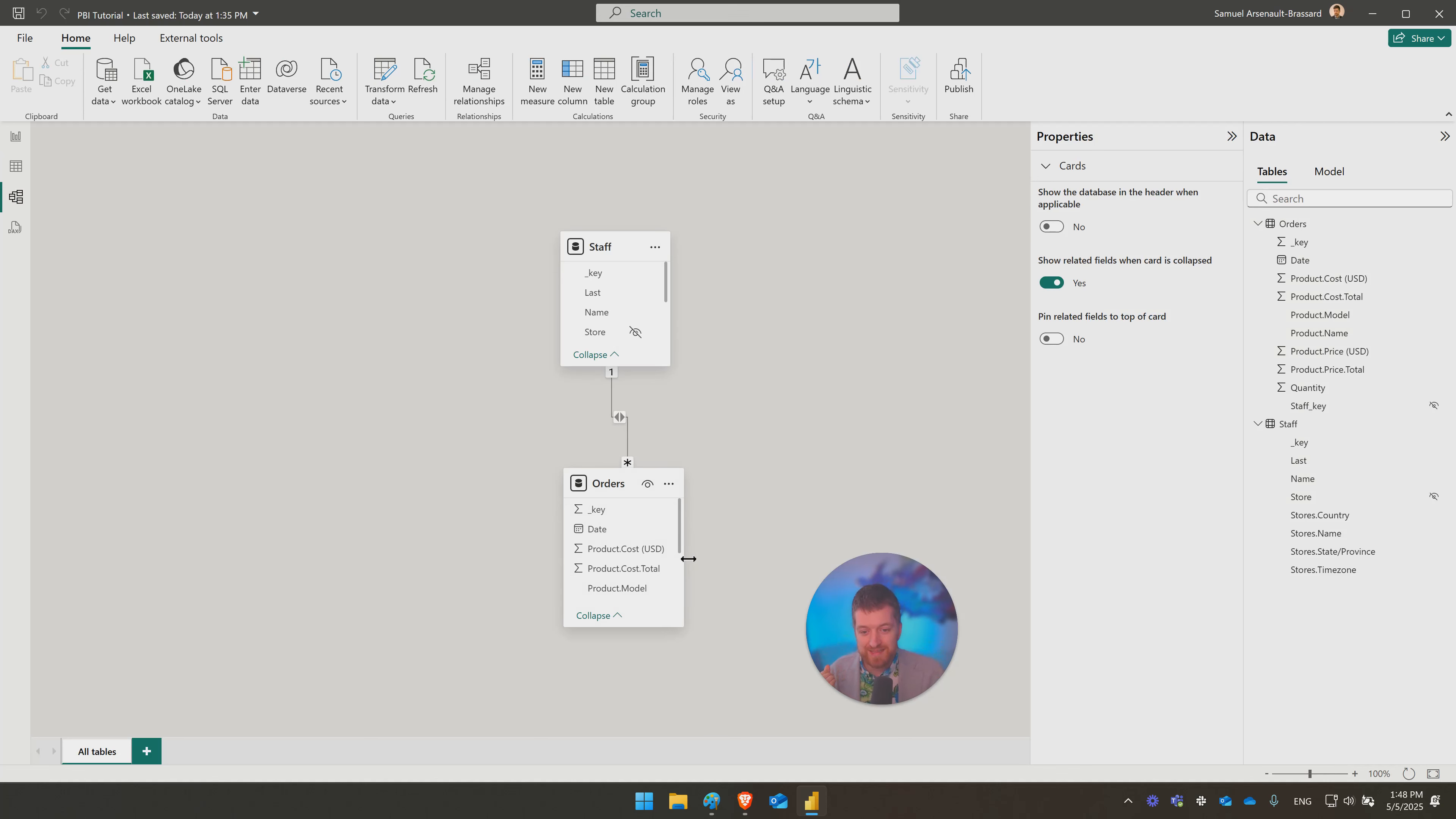
pyautogui.moveTo(654, 625); pyautogui.dragTo(637, 719)
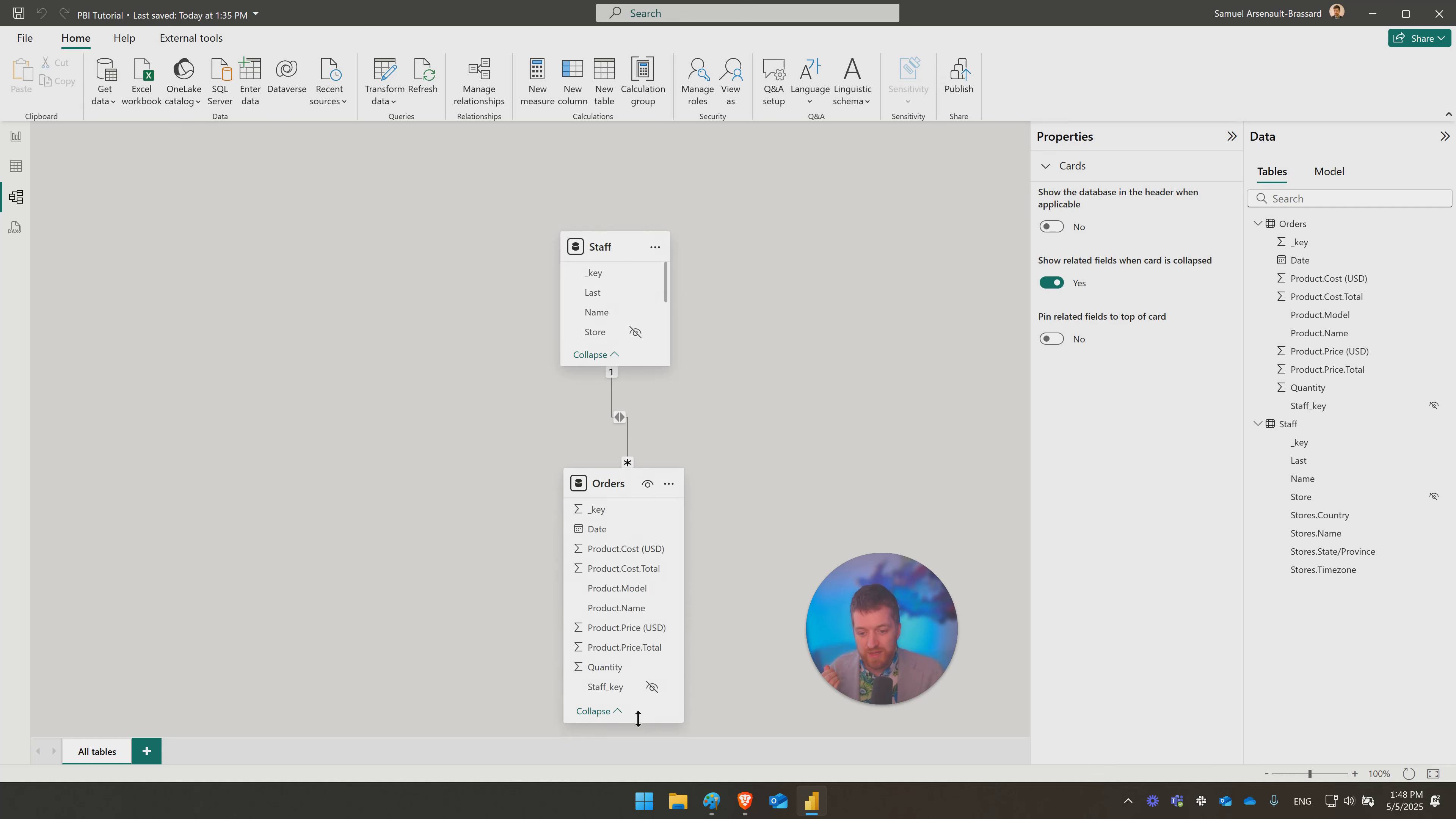
pyautogui.click(15, 136)
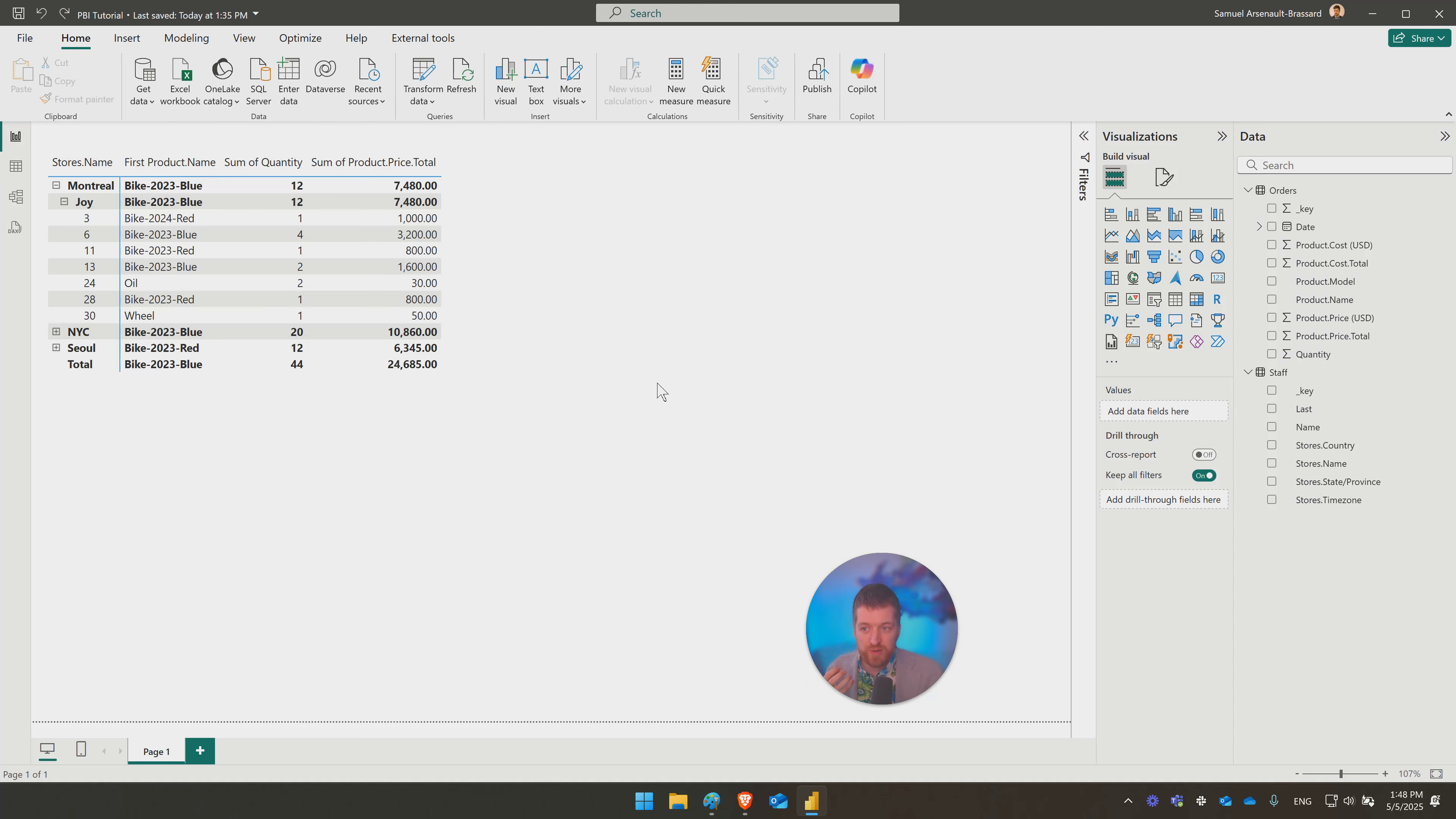